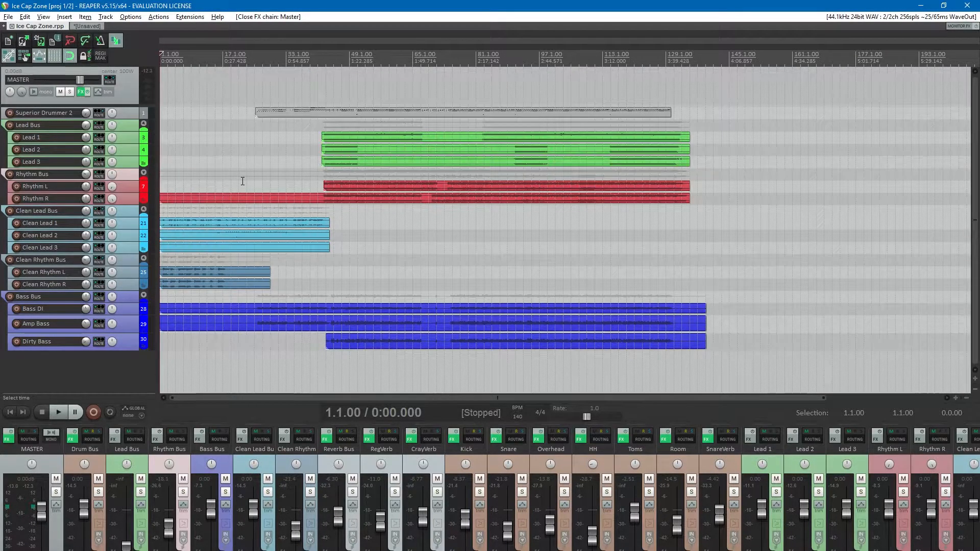
- Trim the start of the Rhythm R item to about bar 41 and save the project
{"action": "scroll", "coordinate": [313, 108], "scroll_direction": "up", "scroll_amount": 4}
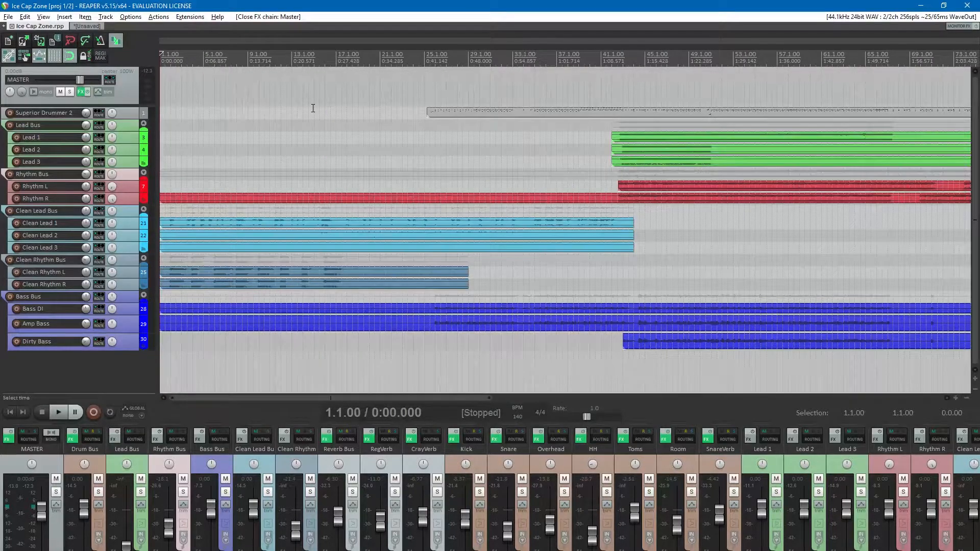
{"action": "scroll", "coordinate": [321, 159], "scroll_direction": "down", "scroll_amount": 4}
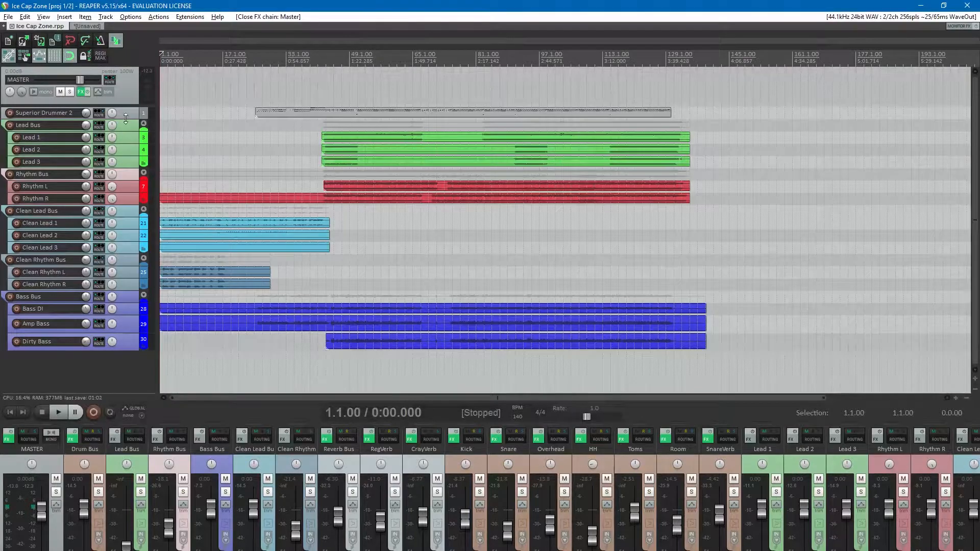
{"action": "mouse_move", "coordinate": [126, 127]}
{"action": "left_mouse_down"}
{"action": "mouse_move", "coordinate": [132, 237]}
{"action": "mouse_move", "coordinate": [133, 109]}
{"action": "left_mouse_up"}
{"action": "left_click_drag", "start_coordinate": [164, 204], "coordinate": [319, 208]}
{"action": "key", "text": "ctrl+s"}
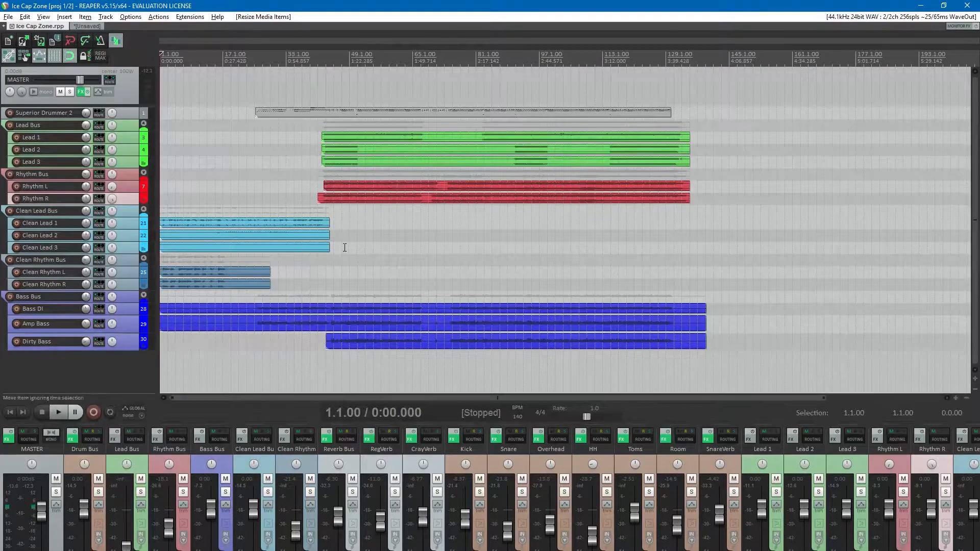
- Switch the Bass Bus folder to its compact track height and solo the Drum Bus
{"action": "scroll", "coordinate": [316, 242], "scroll_direction": "up", "scroll_amount": 4}
{"action": "scroll", "coordinate": [316, 241], "scroll_direction": "up", "scroll_amount": 1}
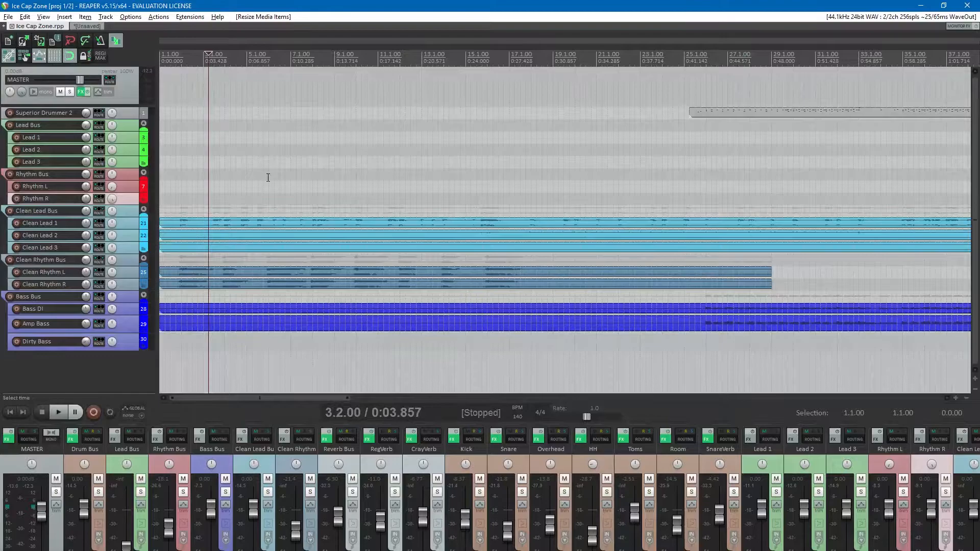
{"action": "scroll", "coordinate": [267, 175], "scroll_direction": "down", "scroll_amount": 6}
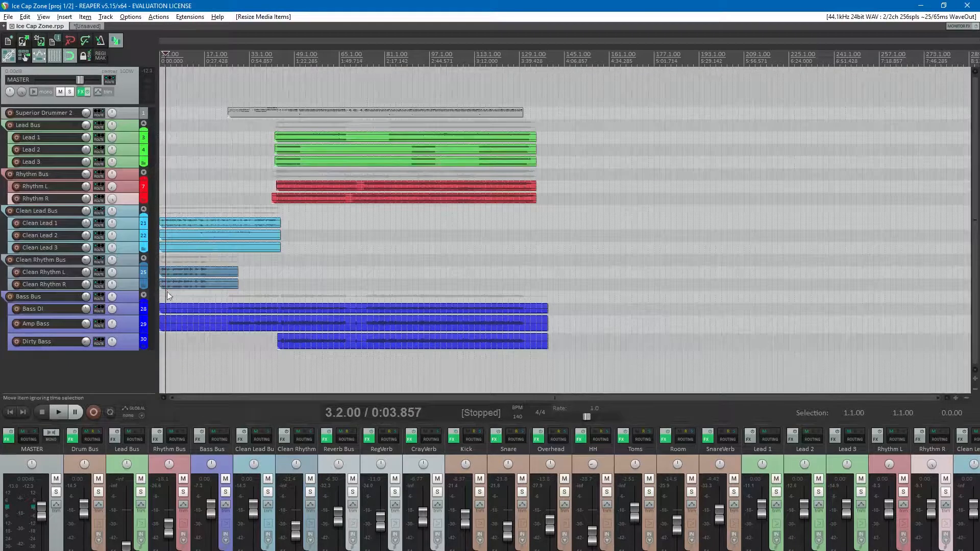
{"action": "left_click", "coordinate": [144, 295]}
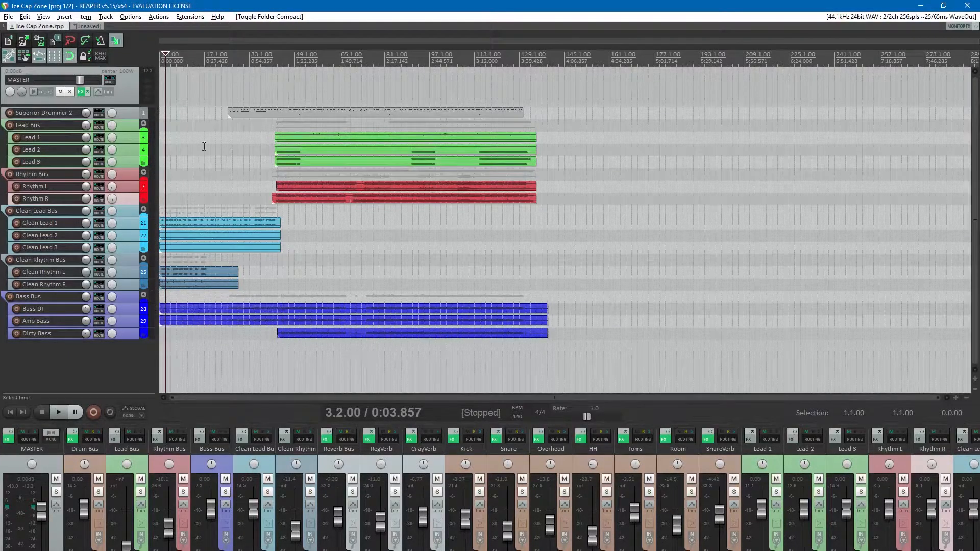
{"action": "left_click", "coordinate": [98, 492]}
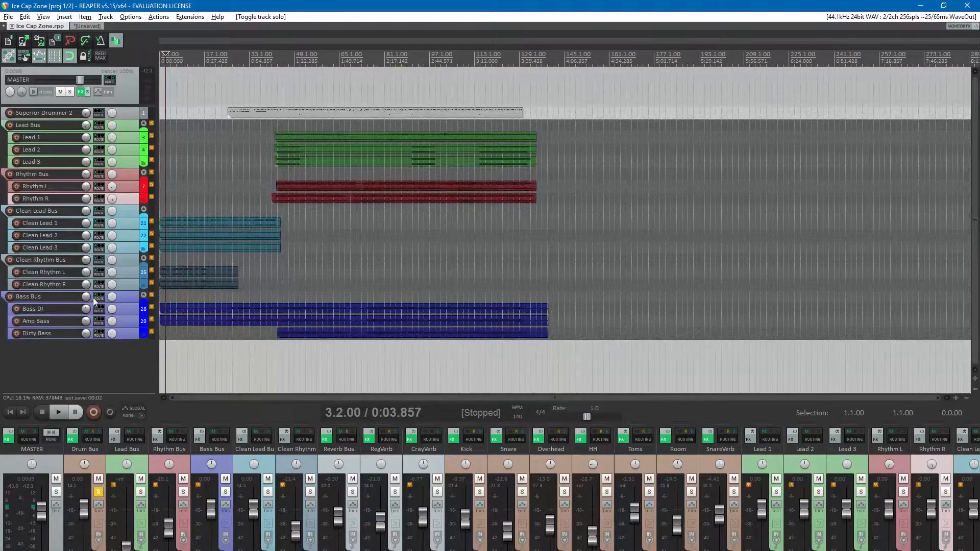
- Open FabFilter Pro-Q from the master track's effects with the NOLLY preset, leave only its window floating over the arrangement, and save the project
{"action": "left_click", "coordinate": [8, 440]}
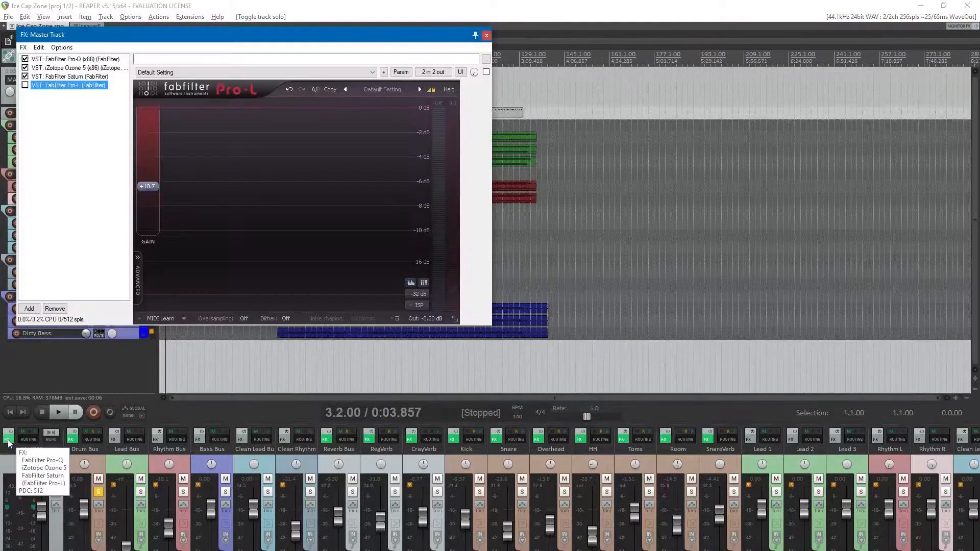
{"action": "double_click", "coordinate": [68, 61]}
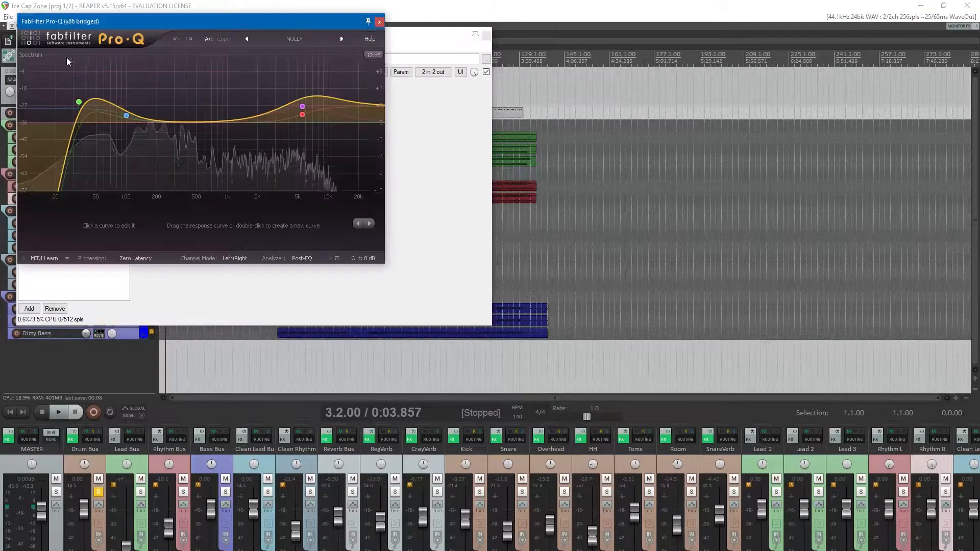
{"action": "left_click", "coordinate": [295, 41]}
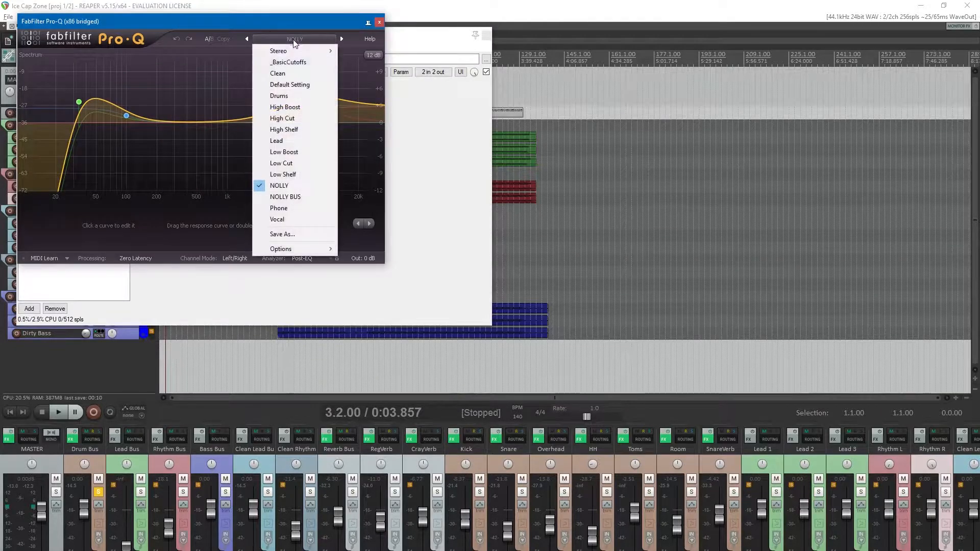
{"action": "left_click", "coordinate": [305, 184]}
{"action": "left_click_drag", "start_coordinate": [251, 21], "coordinate": [653, 138]}
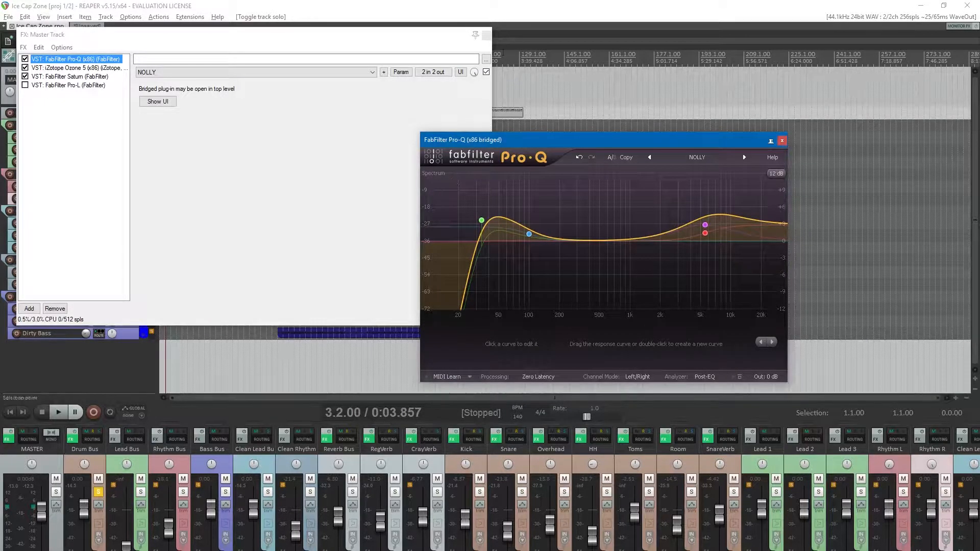
{"action": "left_click", "coordinate": [485, 34]}
{"action": "key", "text": "ctrl+s"}
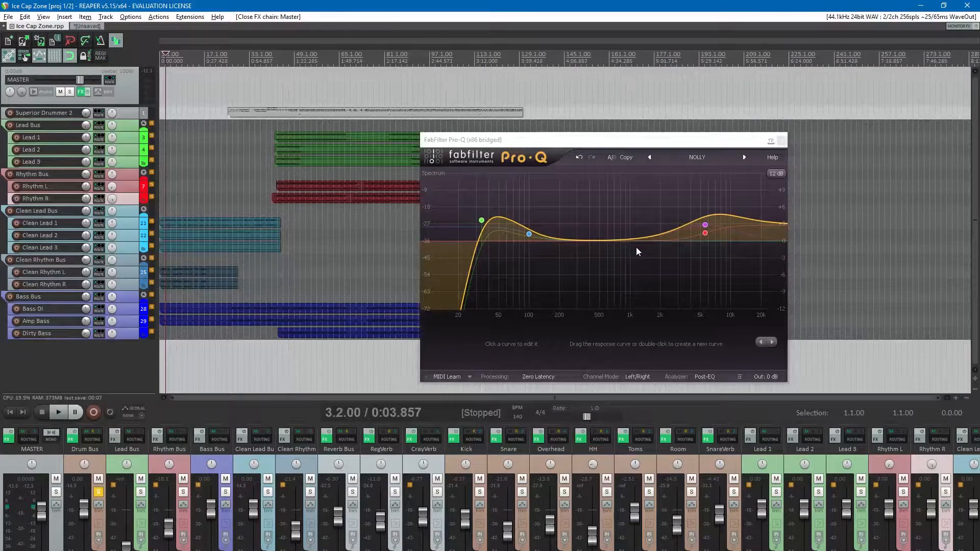
- Listen to the soloed drums from bar 41 twice, closing the Pro-Q window between the two playbacks
{"action": "left_click", "coordinate": [274, 69]}
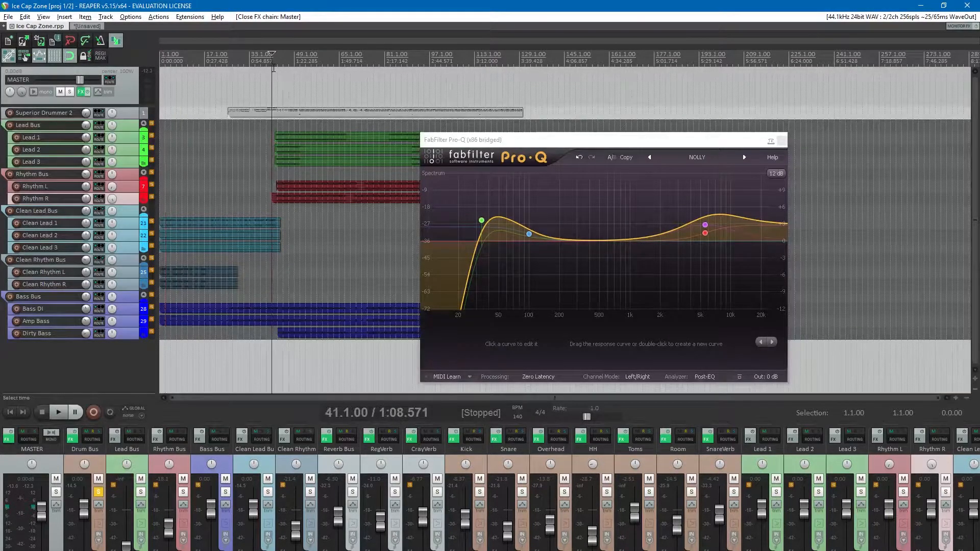
{"action": "key", "text": "space"}
{"action": "key", "text": "space"}
{"action": "left_click", "coordinate": [782, 140]}
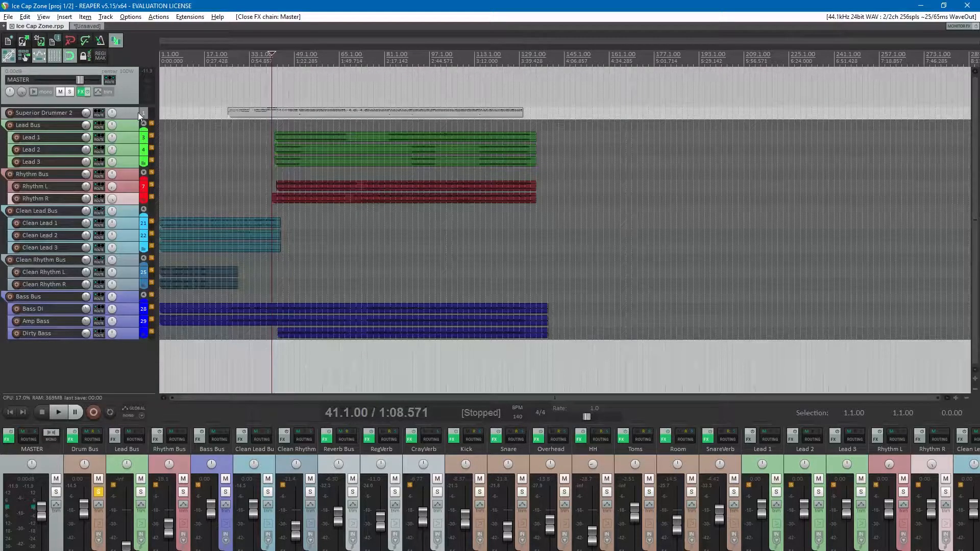
{"action": "key", "text": "space"}
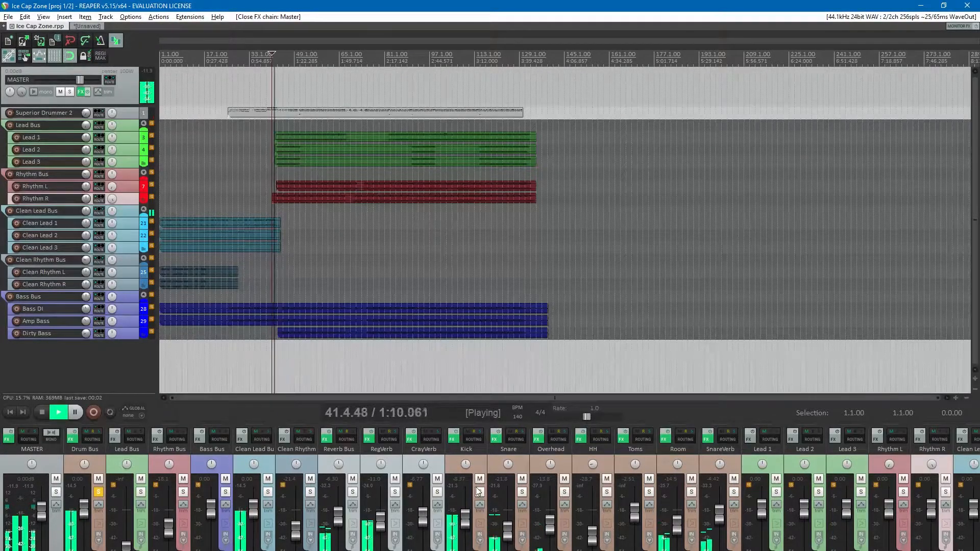
{"action": "key", "text": "space"}
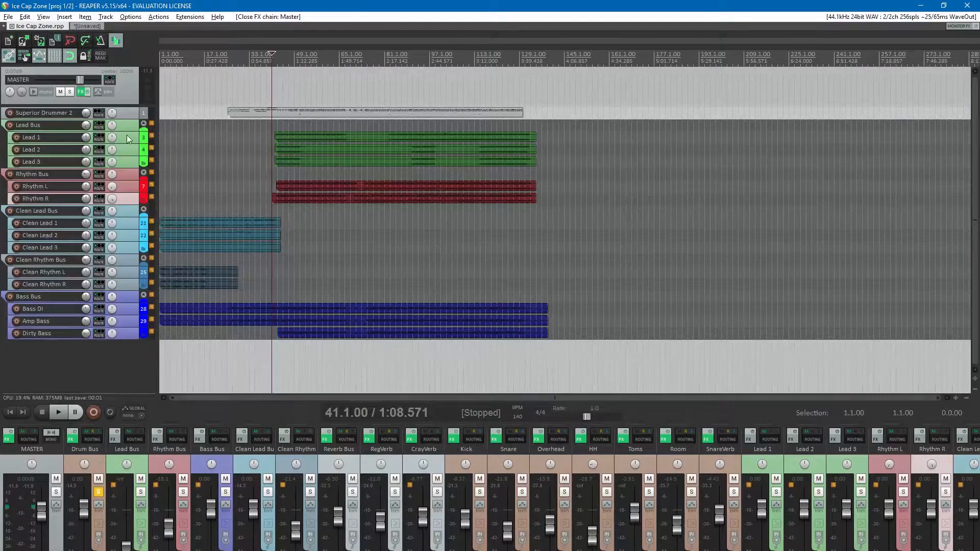
- Open the Superior Drummer 2 plug-in from its track, leave only the drum kit window showing, and save the project
{"action": "left_click_drag", "start_coordinate": [125, 118], "coordinate": [125, 170]}
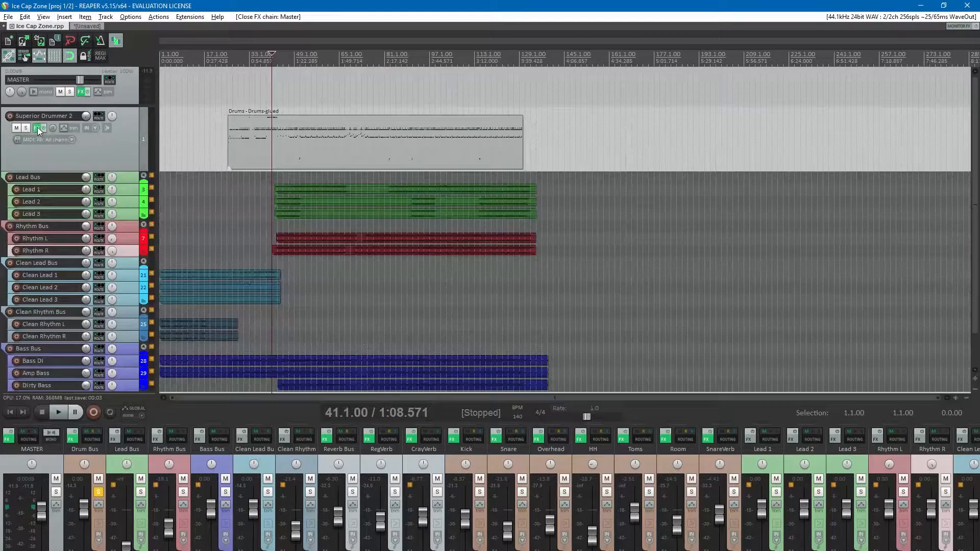
{"action": "left_click", "coordinate": [38, 128]}
{"action": "left_click_drag", "start_coordinate": [287, 39], "coordinate": [419, 133]}
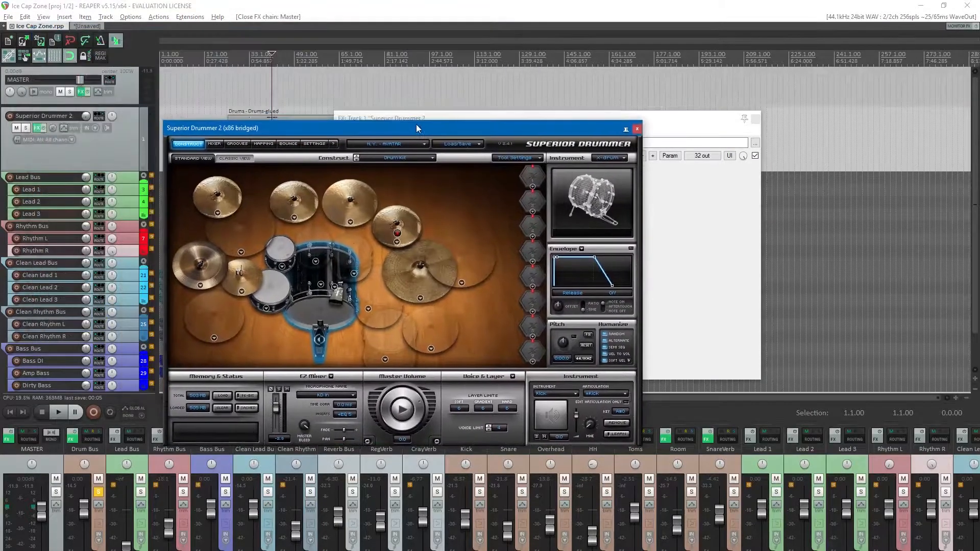
{"action": "left_click", "coordinate": [755, 118]}
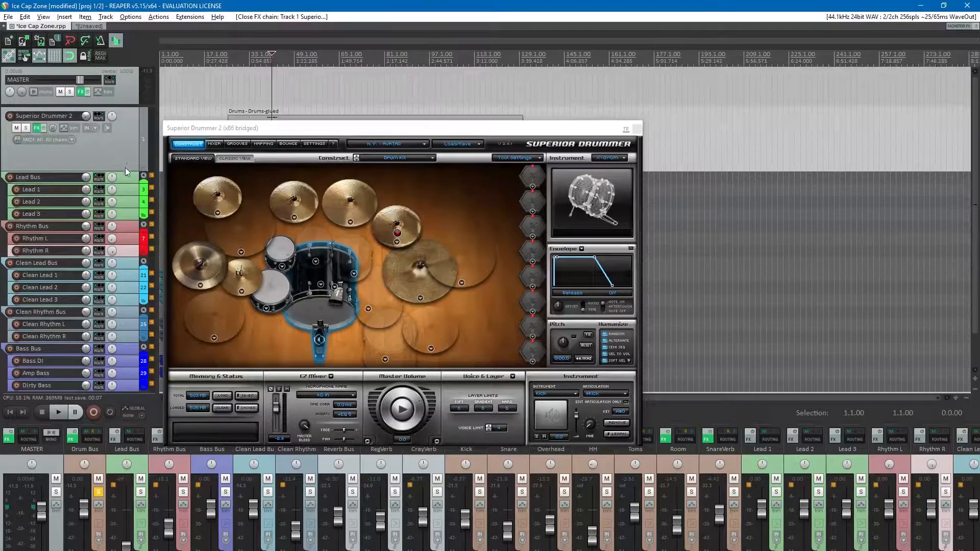
{"action": "left_click_drag", "start_coordinate": [125, 170], "coordinate": [123, 102]}
{"action": "key", "text": "ctrl+s"}
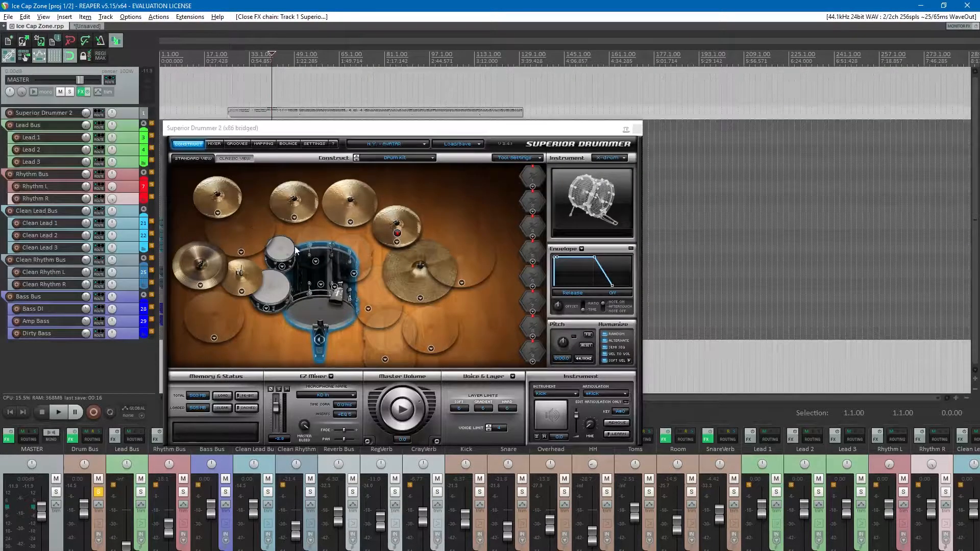
- Examine the snare and each added X-drum slot in the Superior Drummer kit, and close the plug-in window
{"action": "left_click", "coordinate": [529, 178]}
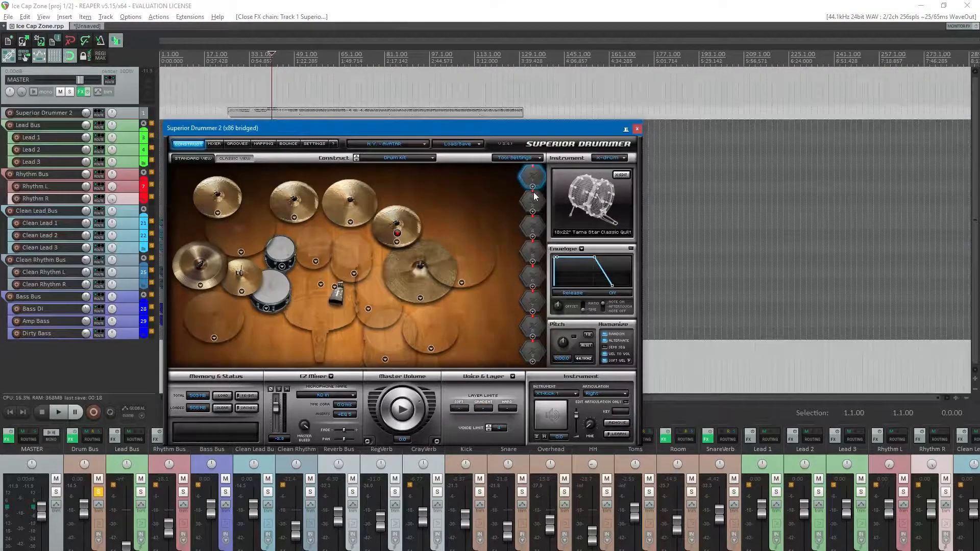
{"action": "left_click", "coordinate": [530, 199]}
{"action": "left_click", "coordinate": [536, 224]}
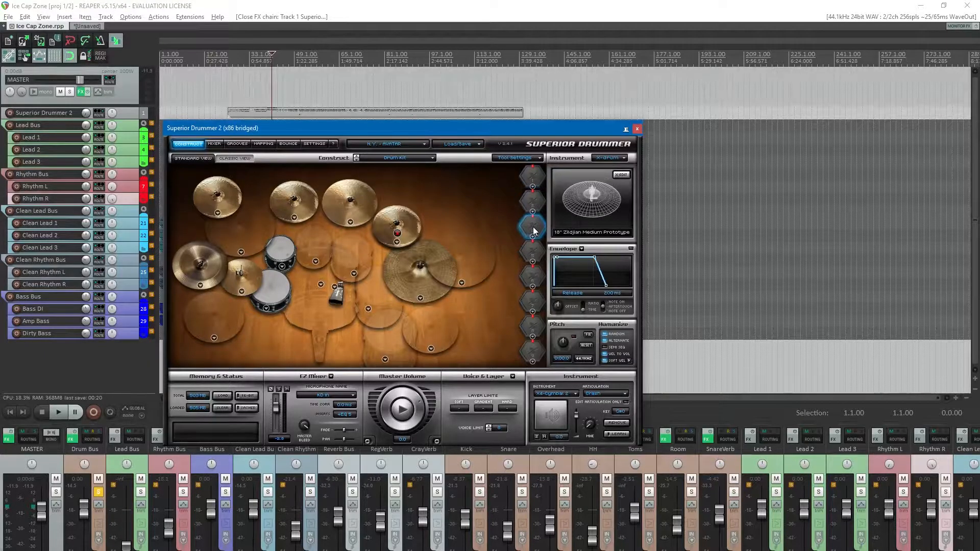
{"action": "left_click", "coordinate": [540, 252]}
{"action": "left_click", "coordinate": [282, 295]}
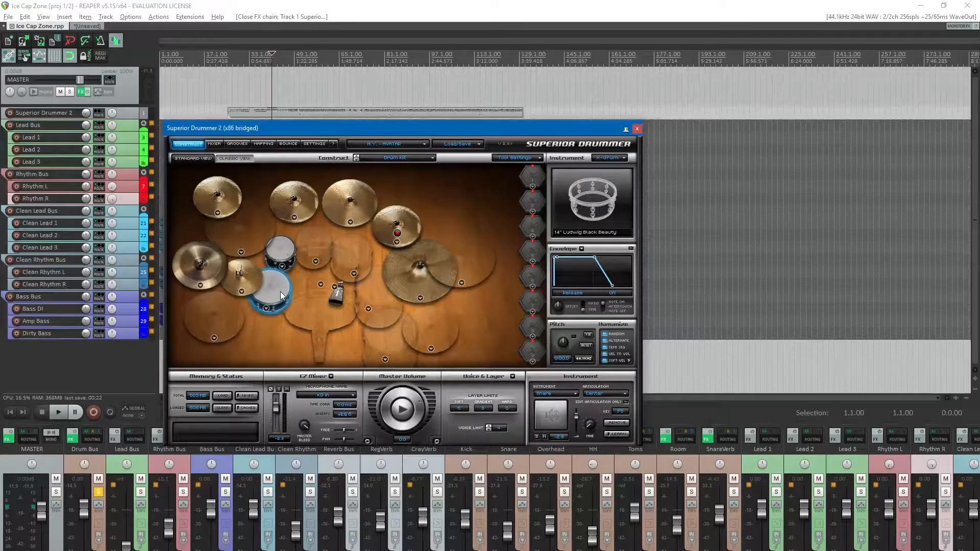
{"action": "left_click", "coordinate": [524, 205]}
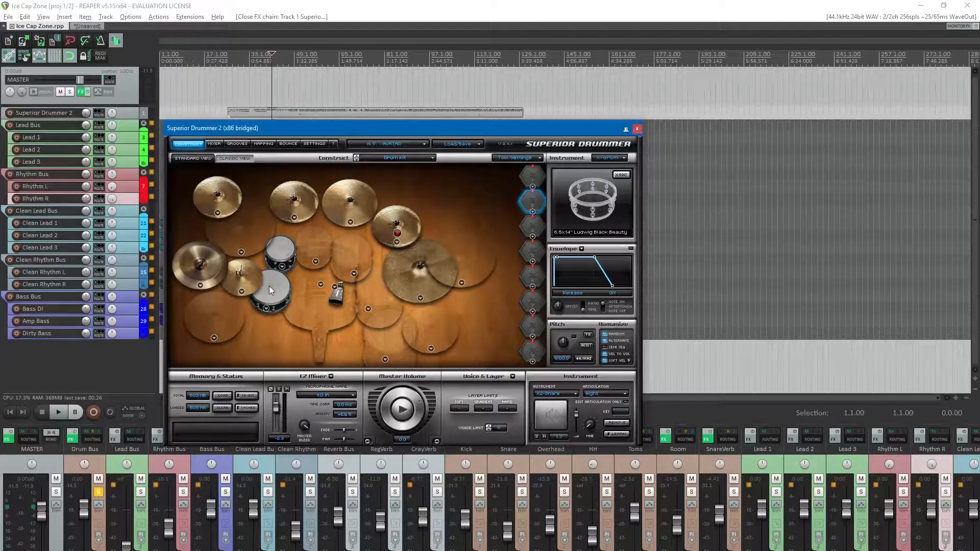
{"action": "left_click", "coordinate": [534, 227]}
{"action": "left_click", "coordinate": [534, 261]}
{"action": "left_click", "coordinate": [536, 276]}
{"action": "left_click", "coordinate": [532, 302]}
{"action": "left_click", "coordinate": [529, 322]}
{"action": "left_click", "coordinate": [535, 349]}
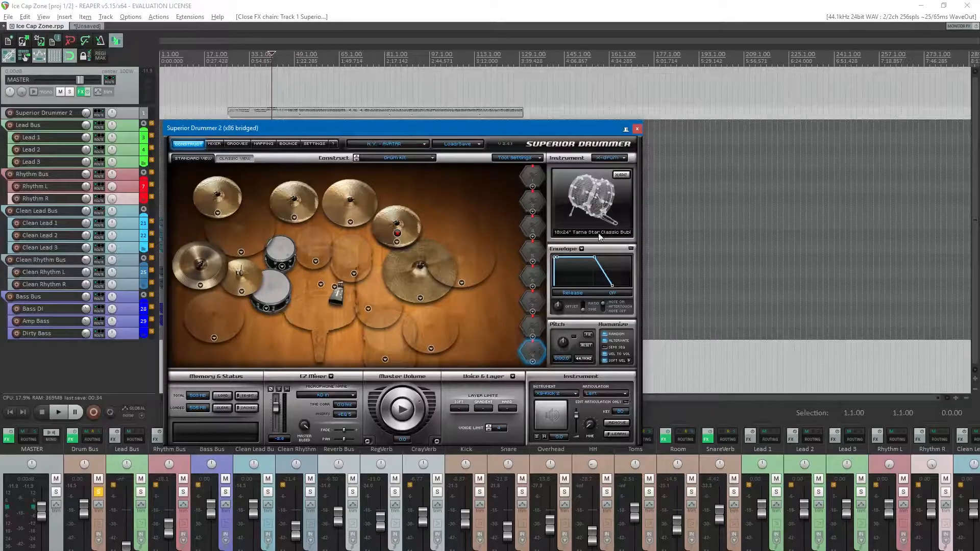
{"action": "left_click", "coordinate": [637, 128]}
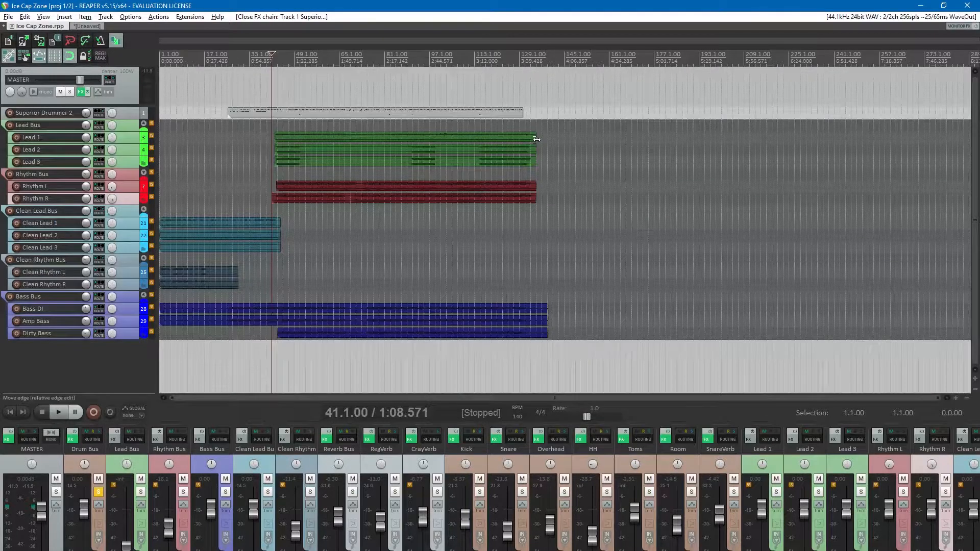
- Enlarge the Superior Drummer 2 track to show its MIDI notes and select the Drums-glued item
{"action": "scroll", "coordinate": [403, 136], "scroll_direction": "up", "scroll_amount": 3}
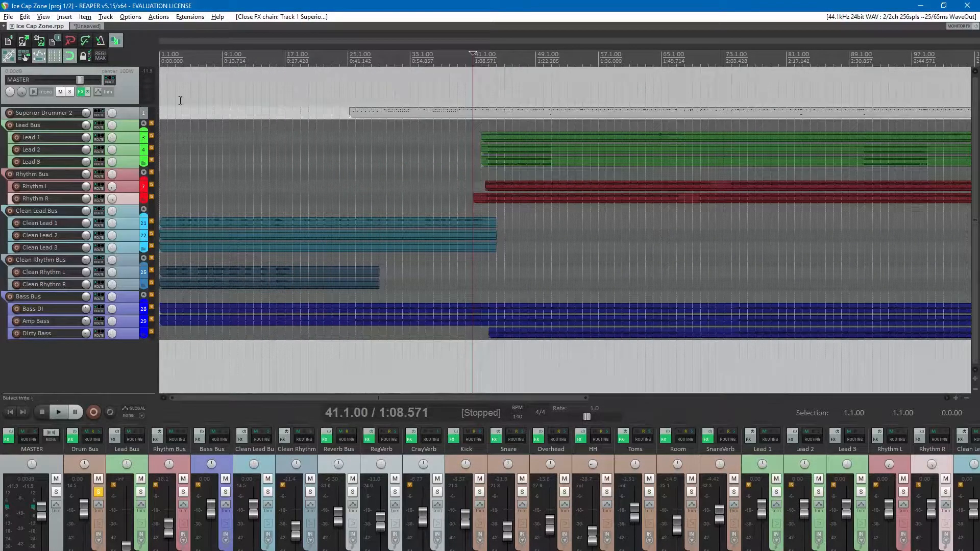
{"action": "left_click_drag", "start_coordinate": [122, 118], "coordinate": [134, 237]}
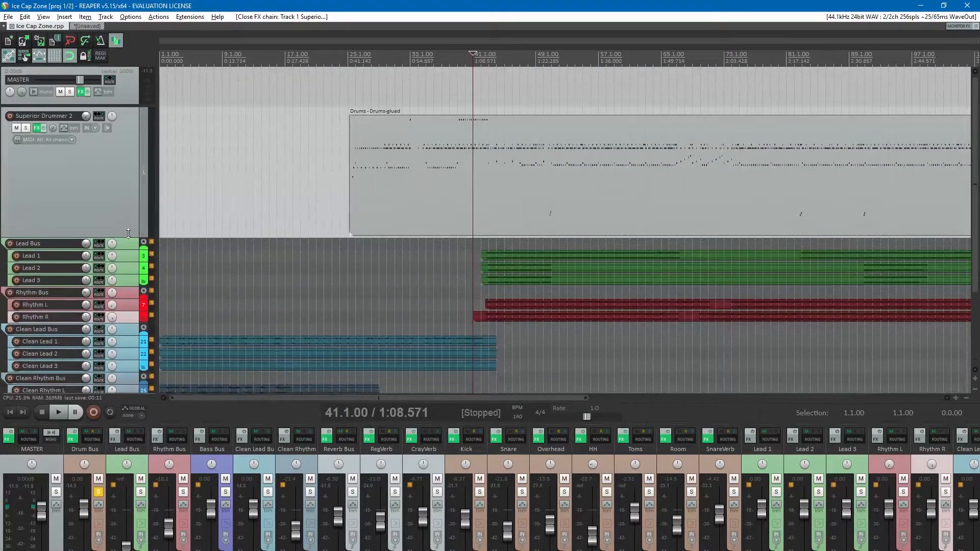
{"action": "left_click", "coordinate": [430, 182]}
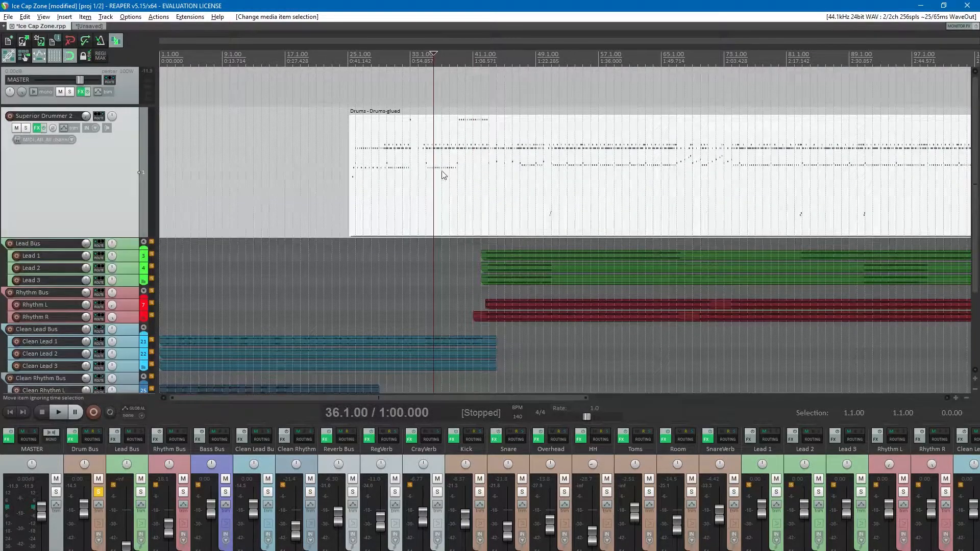
{"action": "left_click", "coordinate": [449, 170]}
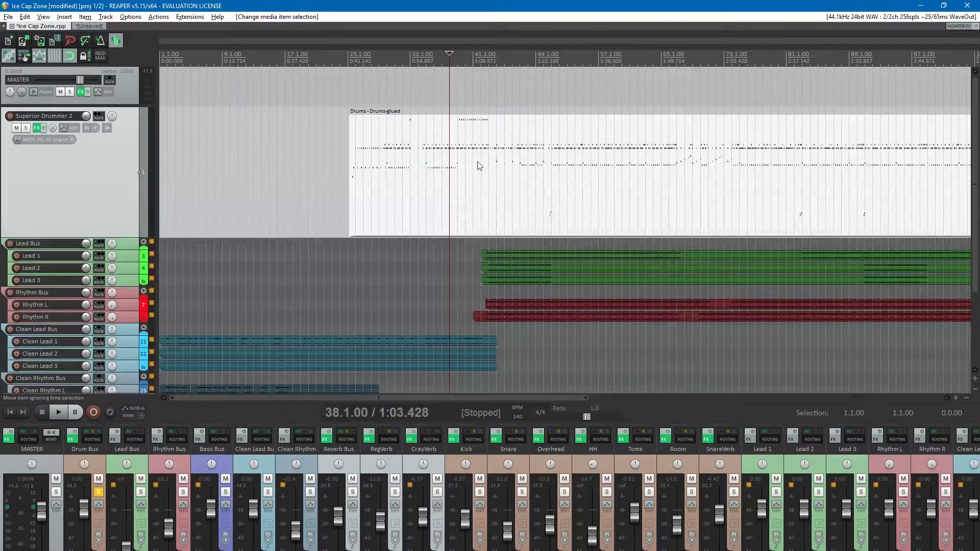
{"action": "left_click", "coordinate": [474, 173]}
{"action": "left_click", "coordinate": [453, 175]}
- Open the Drums-glued item in the built-in MIDI editor and move the editor window over the arrangement
{"action": "scroll", "coordinate": [286, 183], "scroll_direction": "down", "scroll_amount": 5}
{"action": "left_click", "coordinate": [285, 181]}
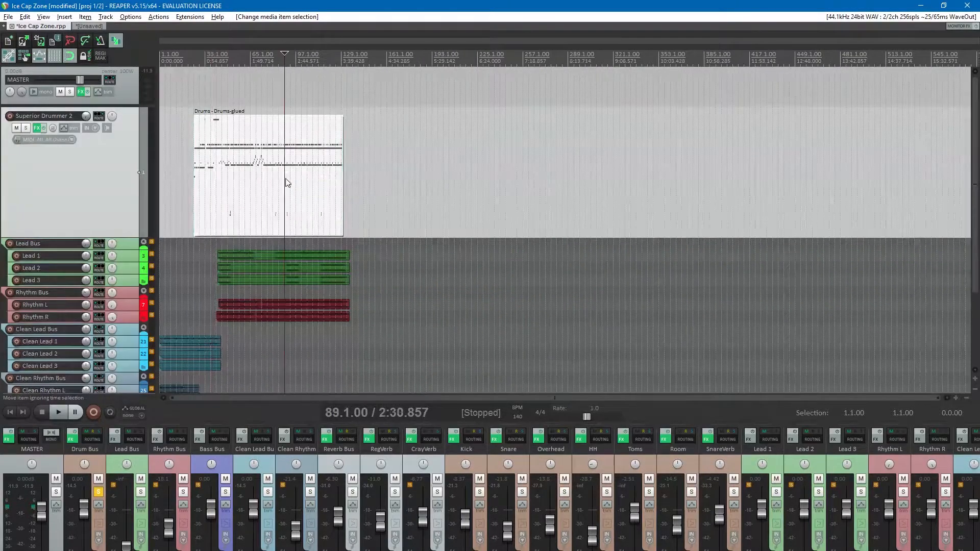
{"action": "right_click", "coordinate": [286, 179]}
{"action": "mouse_move", "coordinate": [374, 186]}
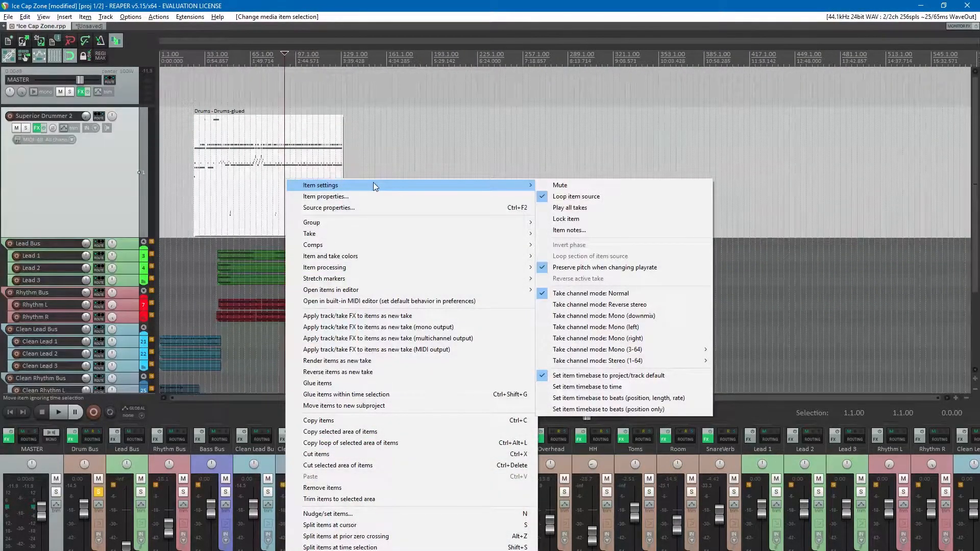
{"action": "left_click", "coordinate": [353, 301]}
{"action": "left_click_drag", "start_coordinate": [270, 134], "coordinate": [365, 104]}
{"action": "scroll", "coordinate": [376, 213], "scroll_direction": "up", "scroll_amount": 8}
{"action": "scroll", "coordinate": [419, 252], "scroll_direction": "up", "scroll_amount": 3}
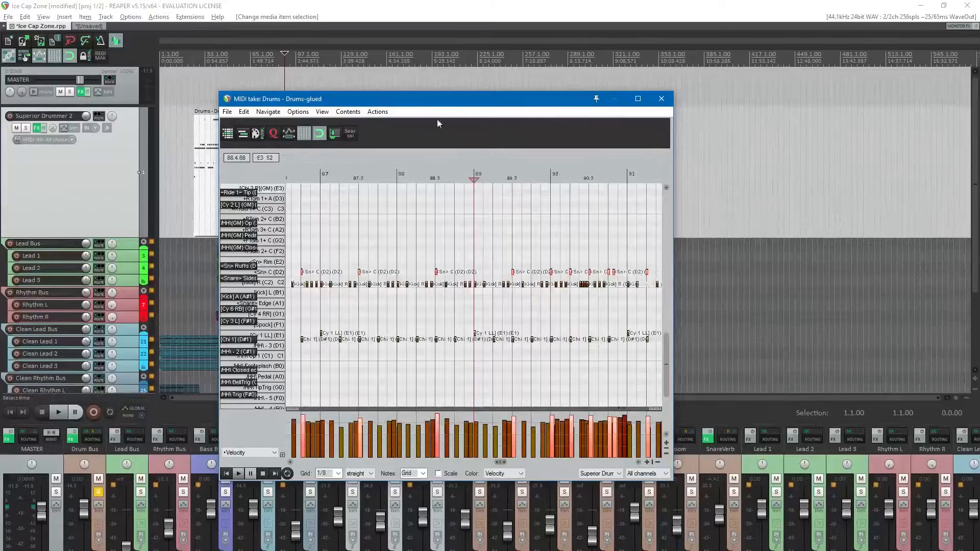
- Select all Kick R (C2) notes in the drum take and raise their velocities slightly
{"action": "scroll", "coordinate": [521, 387], "scroll_direction": "down", "scroll_amount": 10}
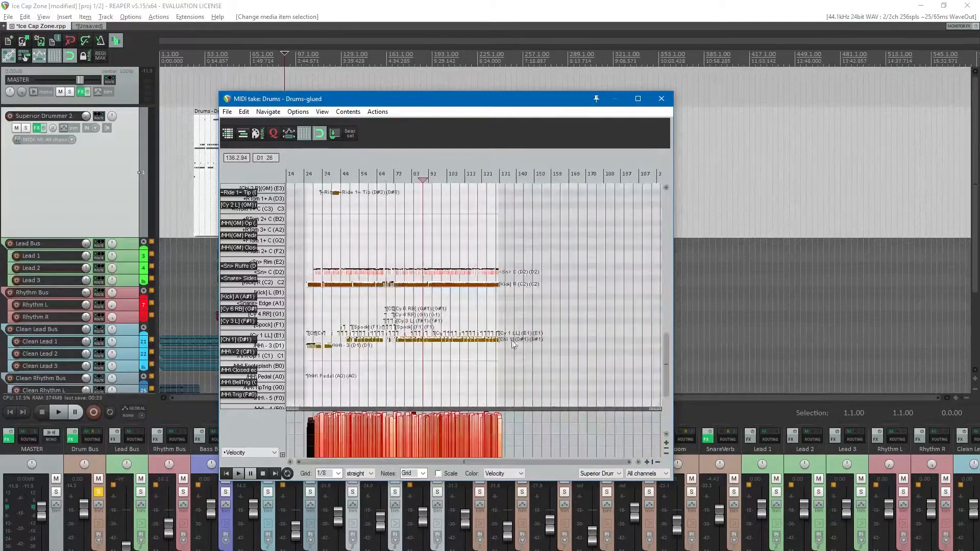
{"action": "left_click", "coordinate": [290, 285]}
{"action": "scroll", "coordinate": [357, 301], "scroll_direction": "up", "scroll_amount": 15}
{"action": "left_click_drag", "start_coordinate": [477, 431], "coordinate": [477, 425]}
{"action": "scroll", "coordinate": [468, 315], "scroll_direction": "down", "scroll_amount": 5}
{"action": "scroll", "coordinate": [464, 306], "scroll_direction": "down", "scroll_amount": 8}
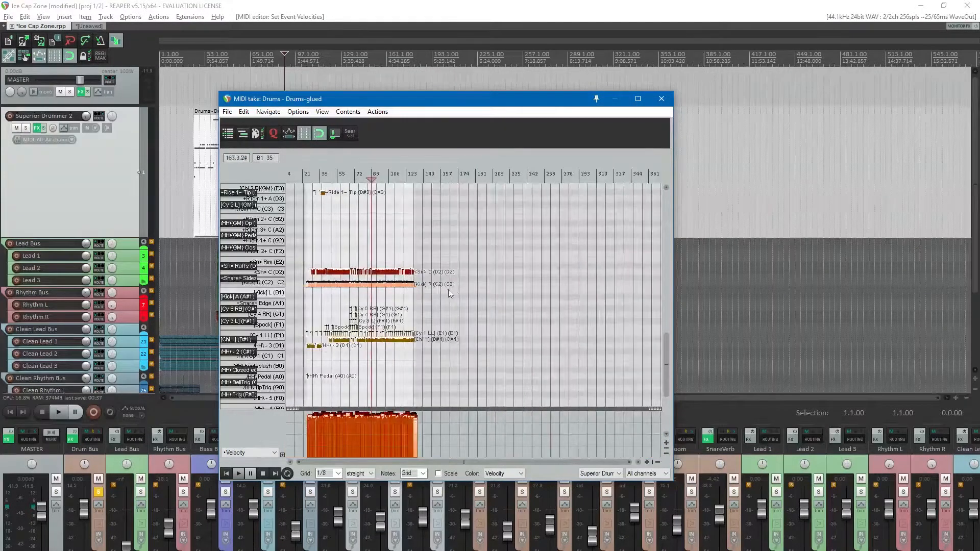
- Lower the velocities of the opening Kick R (C2) notes slightly, audition them, save the project and close the MIDI editor
{"action": "left_click", "coordinate": [305, 176]}
{"action": "scroll", "coordinate": [357, 240], "scroll_direction": "up", "scroll_amount": 10}
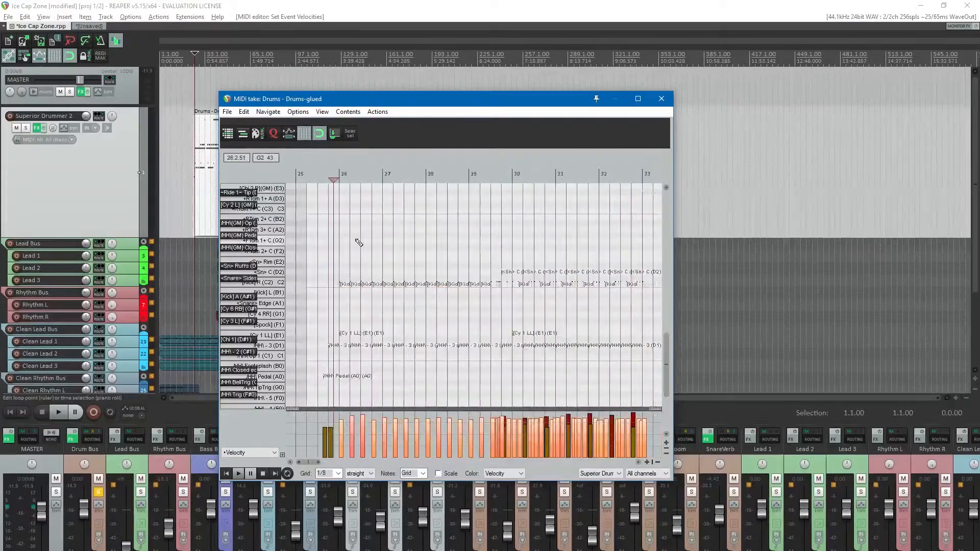
{"action": "left_click_drag", "start_coordinate": [494, 278], "coordinate": [307, 296]}
{"action": "left_click_drag", "start_coordinate": [362, 421], "coordinate": [363, 432]}
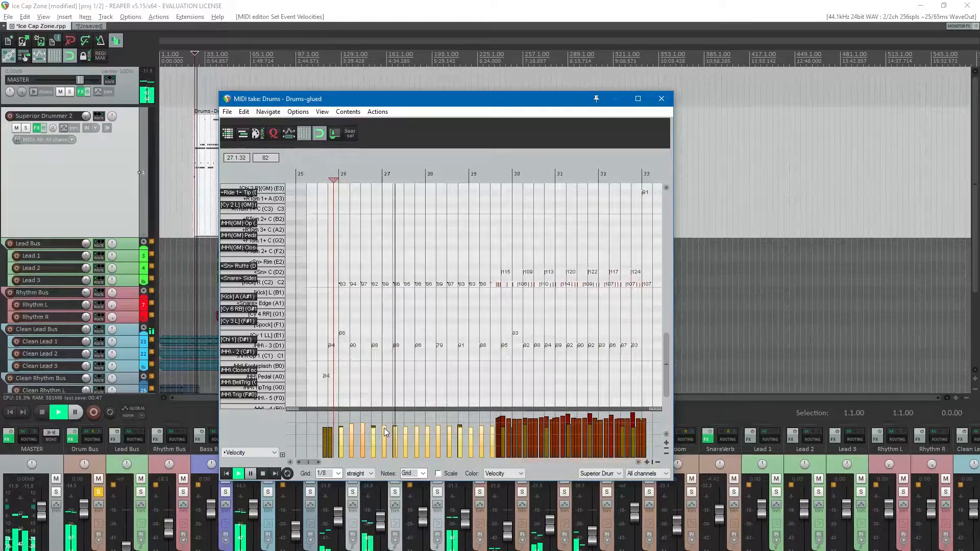
{"action": "key", "text": "space"}
{"action": "key", "text": "ctrl+s"}
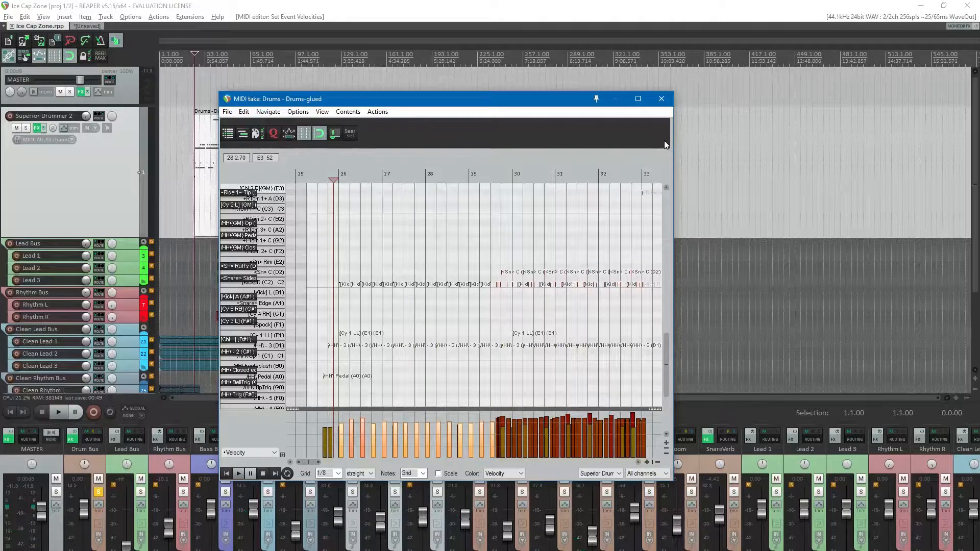
{"action": "left_click", "coordinate": [660, 99]}
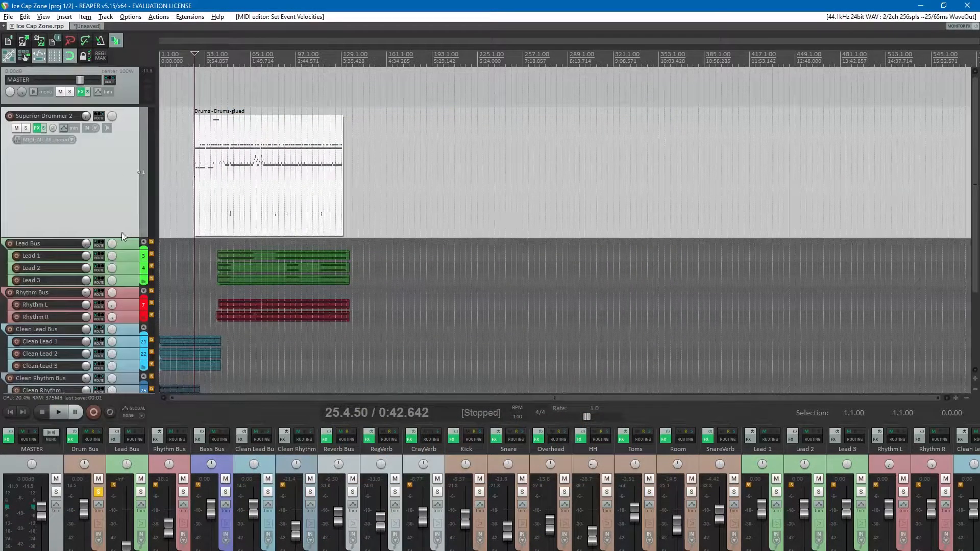
- Shrink the Superior Drummer 2 track to minimum height, play the song briefly and check the Clean Lead Bus routing
{"action": "left_click_drag", "start_coordinate": [124, 237], "coordinate": [116, 104]}
{"action": "scroll", "coordinate": [215, 146], "scroll_direction": "up", "scroll_amount": 4}
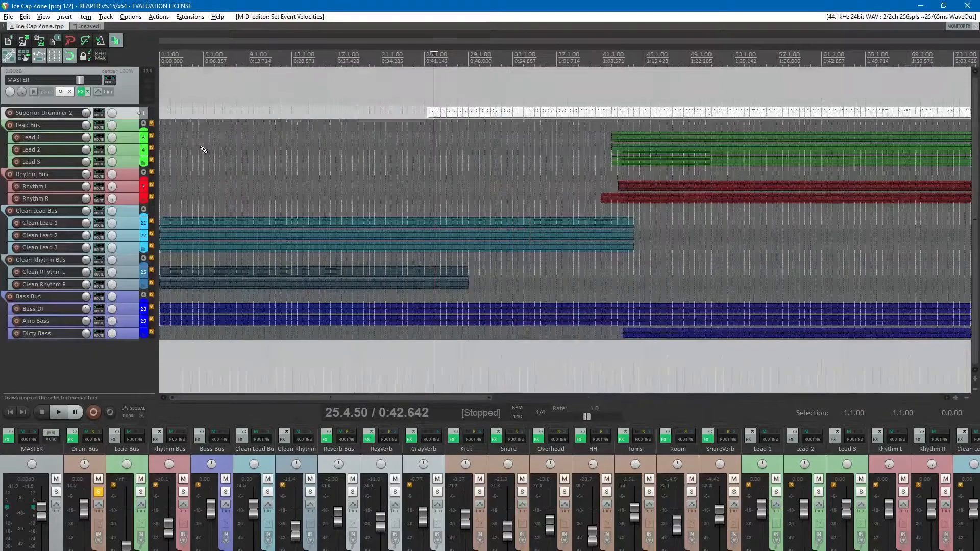
{"action": "key", "text": "space"}
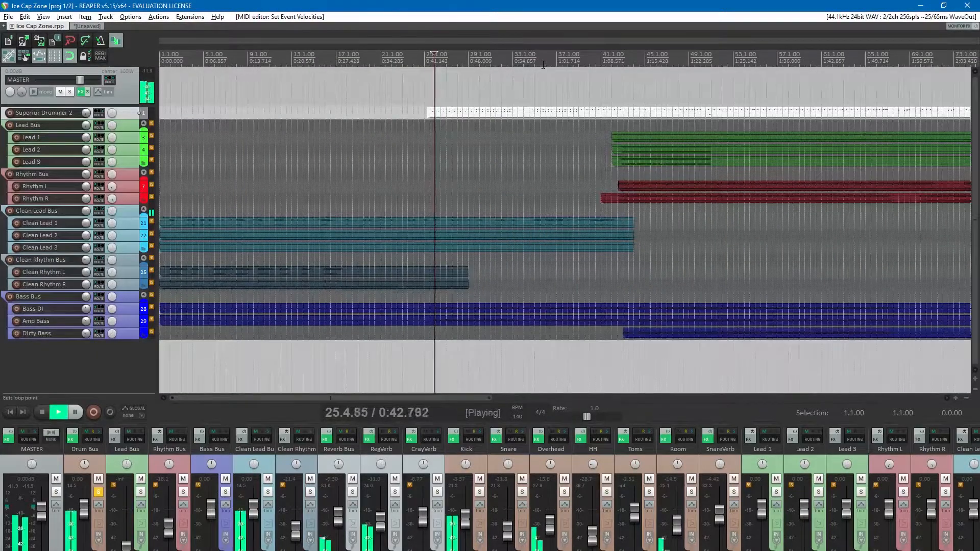
{"action": "key", "text": "space"}
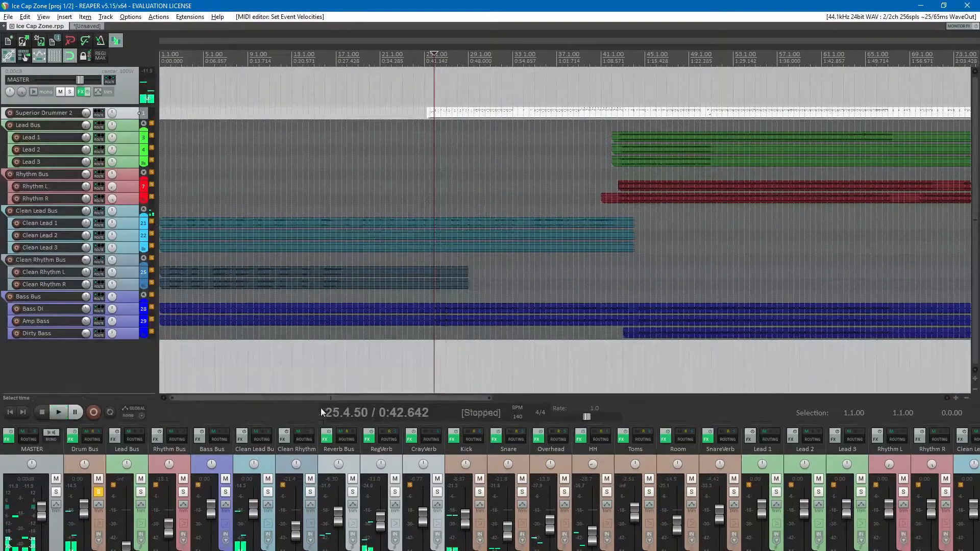
{"action": "left_click", "coordinate": [258, 438]}
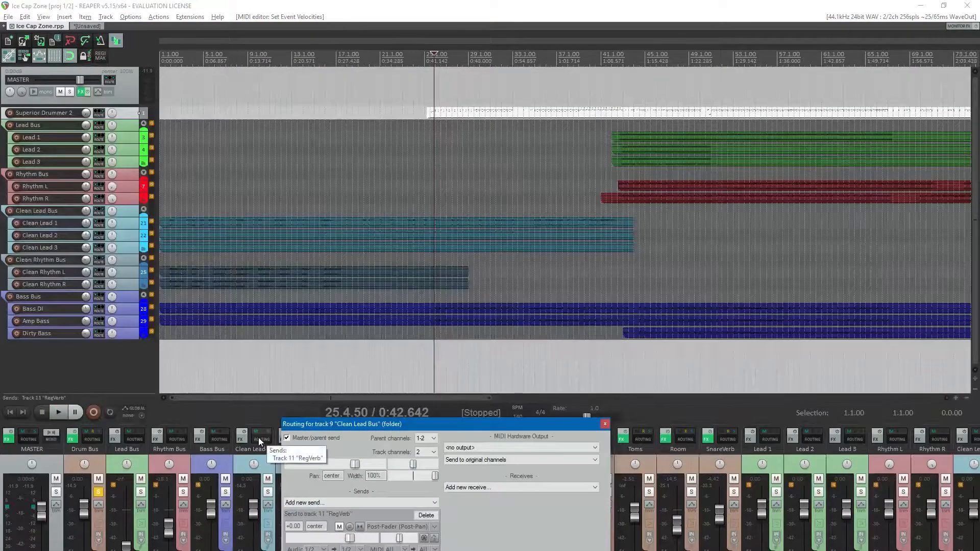
{"action": "left_click", "coordinate": [605, 424]}
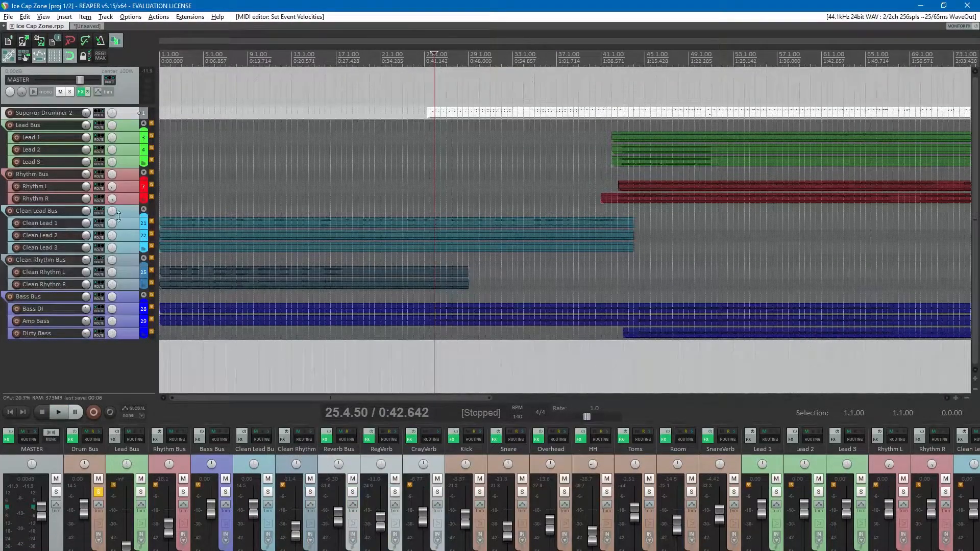
- Use the Track Manager to show the Drum Bus and its child tracks, Kick through SnareVerb, in the track panel
{"action": "left_click", "coordinate": [130, 210]}
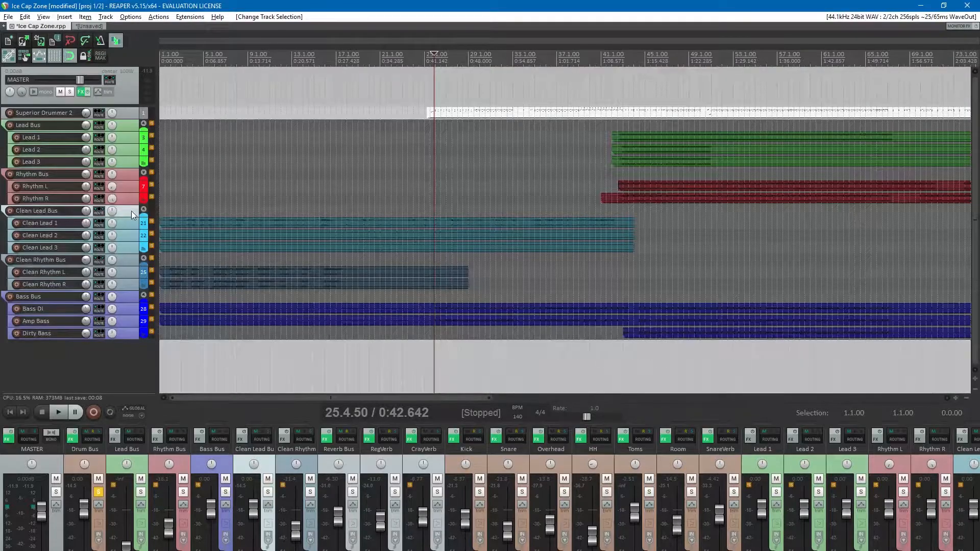
{"action": "key", "text": "ctrl+alt+m"}
{"action": "scroll", "coordinate": [480, 218], "scroll_direction": "down", "scroll_amount": 4}
{"action": "scroll", "coordinate": [480, 219], "scroll_direction": "up", "scroll_amount": 4}
{"action": "scroll", "coordinate": [480, 218], "scroll_direction": "down", "scroll_amount": 4}
{"action": "scroll", "coordinate": [480, 218], "scroll_direction": "up", "scroll_amount": 2}
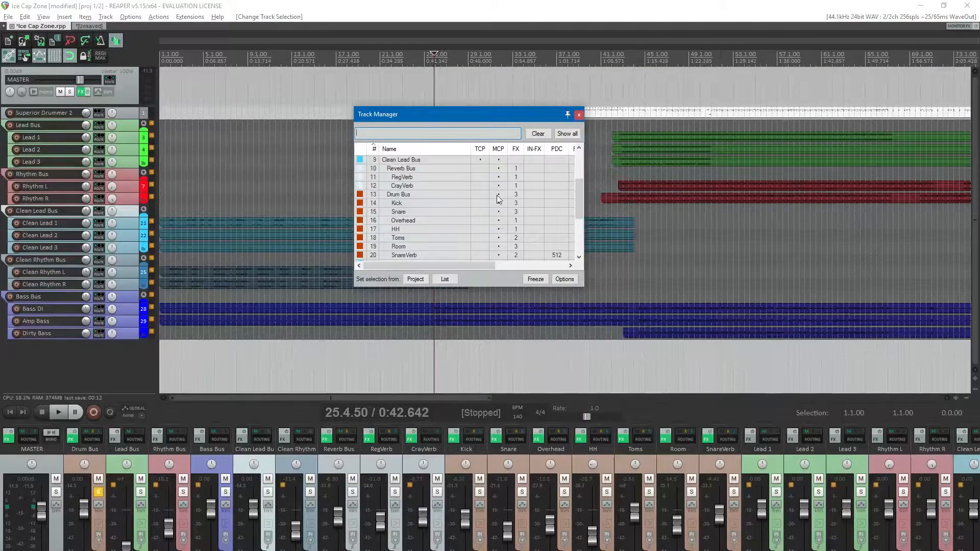
{"action": "left_click_drag", "start_coordinate": [480, 195], "coordinate": [481, 260]}
{"action": "scroll", "coordinate": [480, 255], "scroll_direction": "down", "scroll_amount": 4}
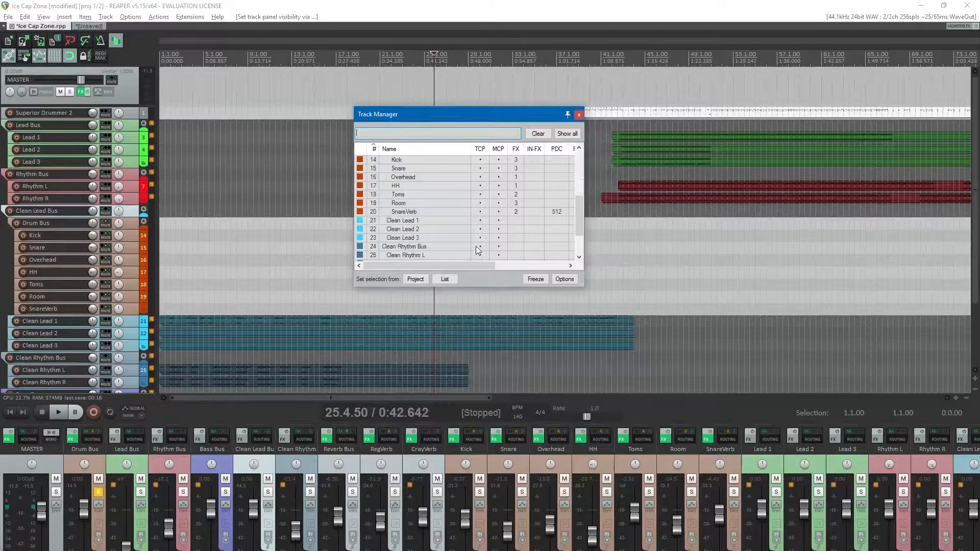
{"action": "scroll", "coordinate": [481, 255], "scroll_direction": "up", "scroll_amount": 1}
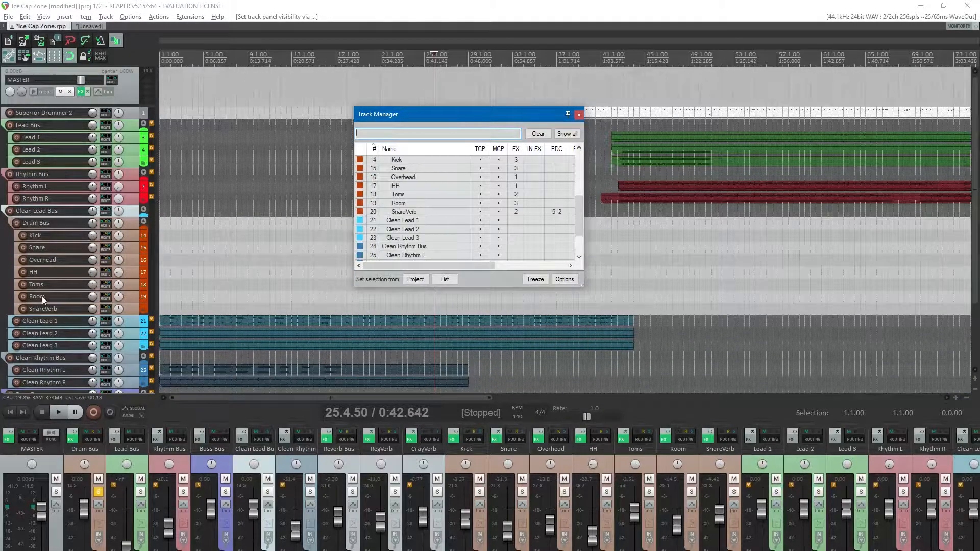
- Move the Clean Lead 1, 2 and 3 tracks directly beneath Clean Lead Bus
{"action": "left_click", "coordinate": [133, 323]}
{"action": "left_click", "coordinate": [133, 342], "text": "shift"}
{"action": "left_click_drag", "start_coordinate": [128, 323], "coordinate": [106, 210]}
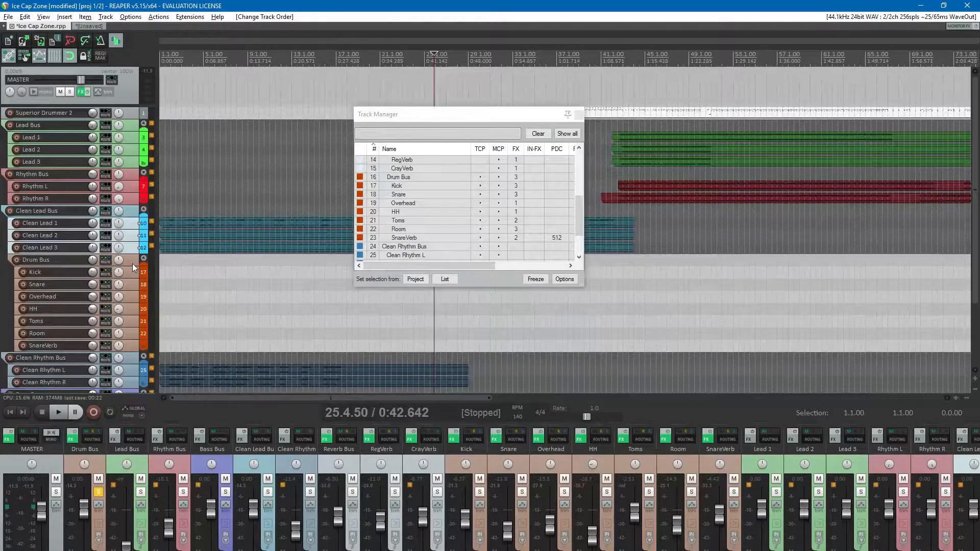
- Move the Drum Bus and its child tracks directly beneath Superior Drummer 2, above Lead Bus
{"action": "left_click", "coordinate": [132, 263]}
{"action": "left_click", "coordinate": [135, 346], "text": "shift"}
{"action": "left_click_drag", "start_coordinate": [130, 260], "coordinate": [116, 121]}
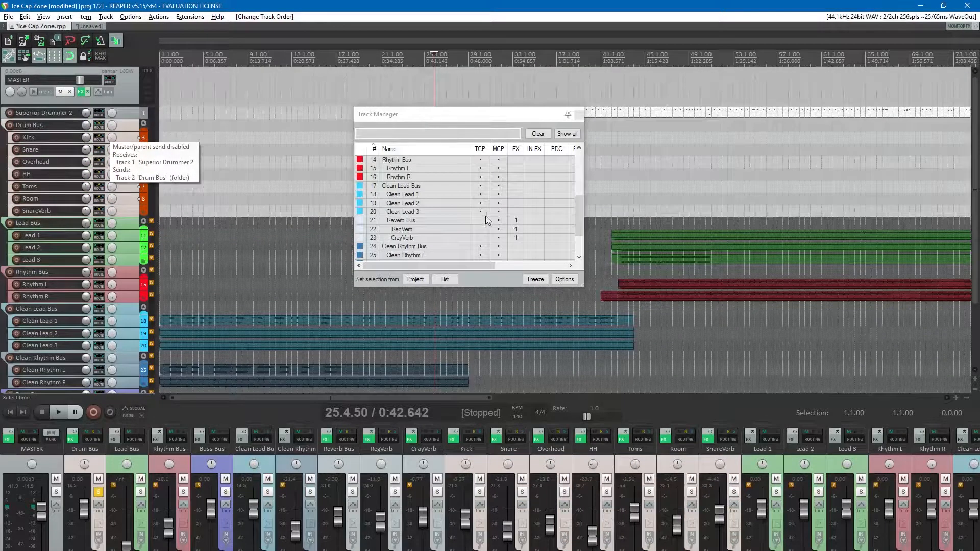
- Hide the Drum Bus and its child tracks from the track panel again, close the Track Manager and save
{"action": "scroll", "coordinate": [485, 216], "scroll_direction": "up", "scroll_amount": 5}
{"action": "left_click_drag", "start_coordinate": [480, 171], "coordinate": [479, 235]}
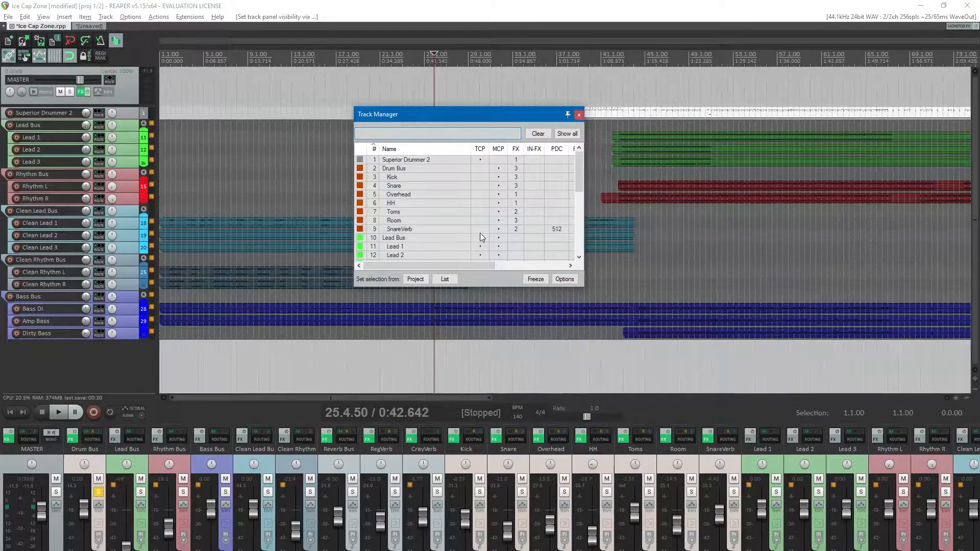
{"action": "left_click", "coordinate": [578, 115]}
{"action": "key", "text": "ctrl+s"}
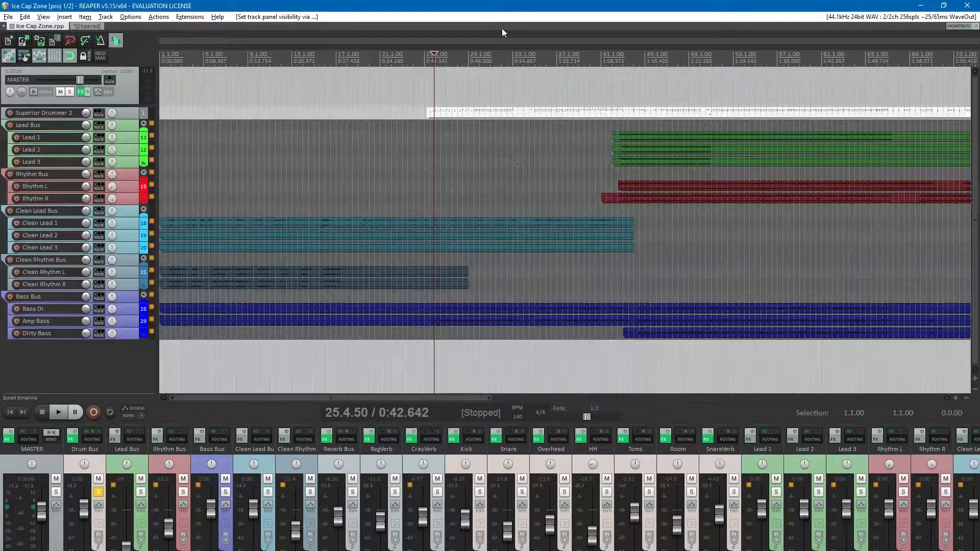
- Review the Kick track's FX chain during playback, place FabFilter Pro-Q ahead of Pro-C and close the chain with the EQ left open
{"action": "key", "text": "space"}
{"action": "key", "text": "space"}
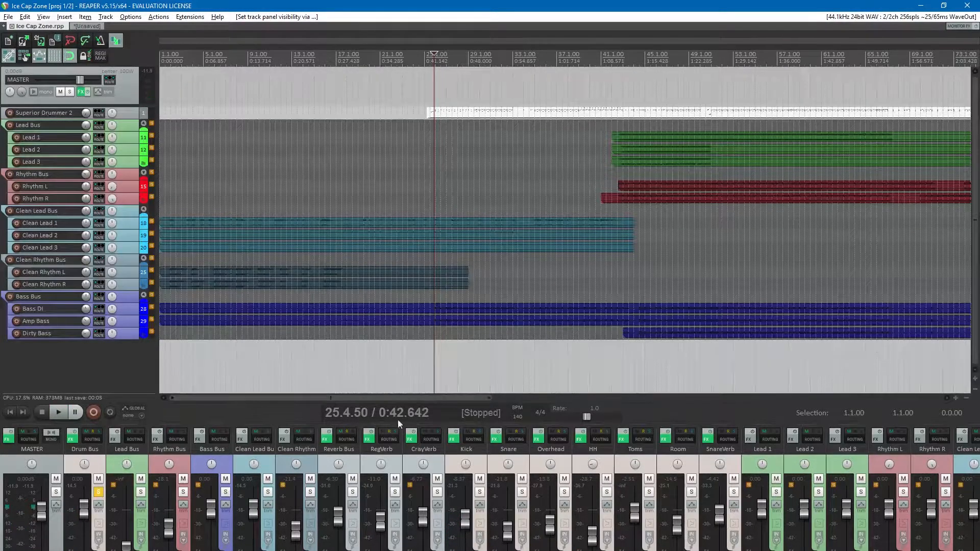
{"action": "left_click", "coordinate": [475, 462]}
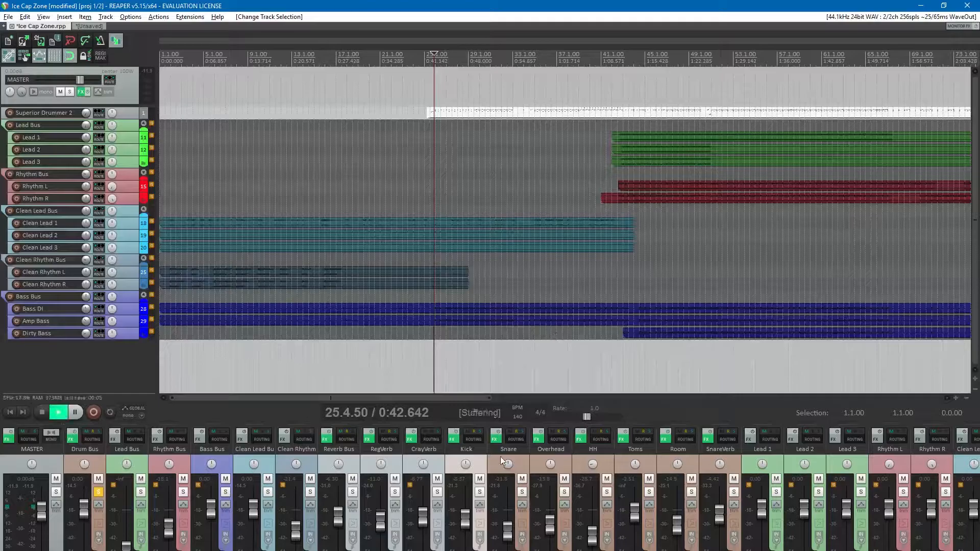
{"action": "left_click", "coordinate": [452, 438]}
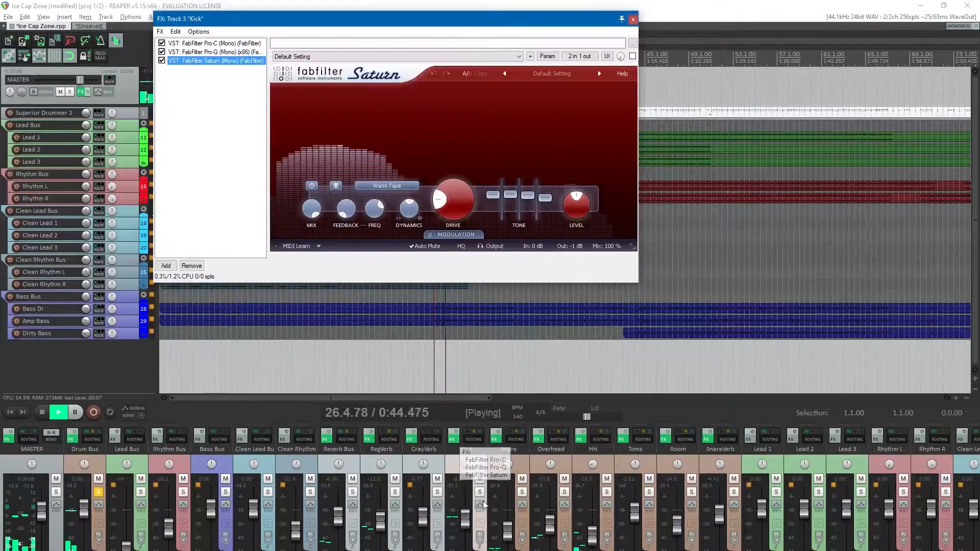
{"action": "left_click", "coordinate": [213, 44]}
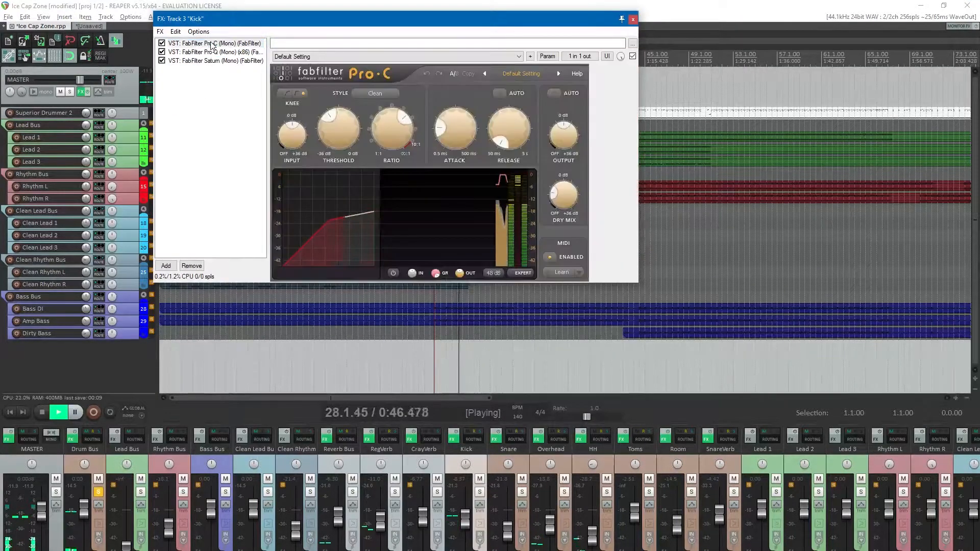
{"action": "left_click", "coordinate": [203, 51]}
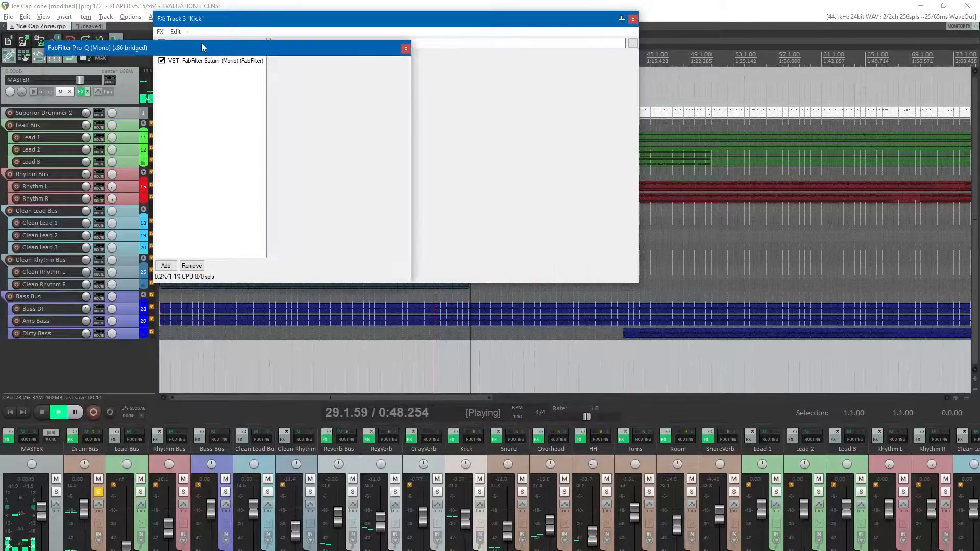
{"action": "left_click", "coordinate": [633, 19]}
{"action": "key", "text": "space"}
- Move the Kick track's Pro-Q window over the arrangement and save the project
{"action": "mouse_move", "coordinate": [98, 149]}
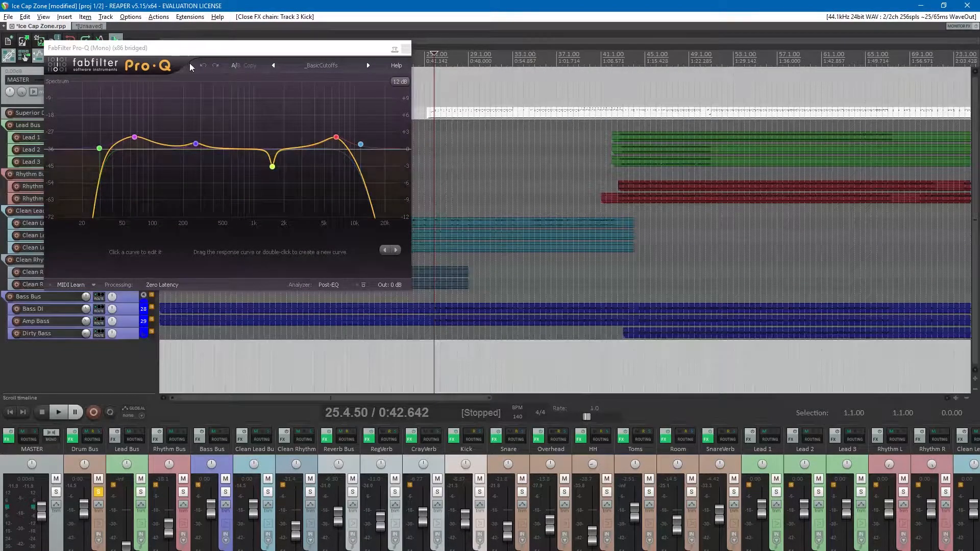
{"action": "left_click_drag", "start_coordinate": [190, 62], "coordinate": [327, 108]}
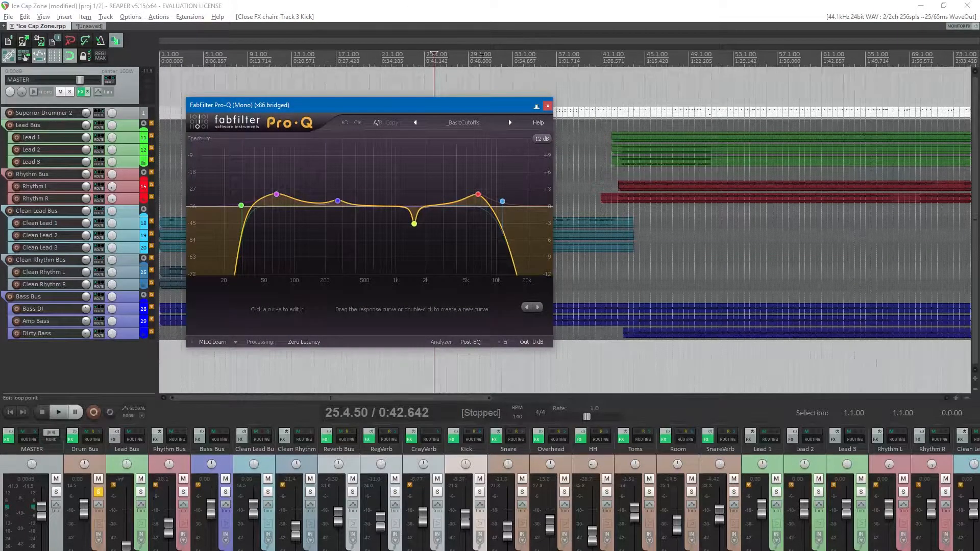
{"action": "left_click", "coordinate": [569, 8]}
{"action": "key", "text": "ctrl+s"}
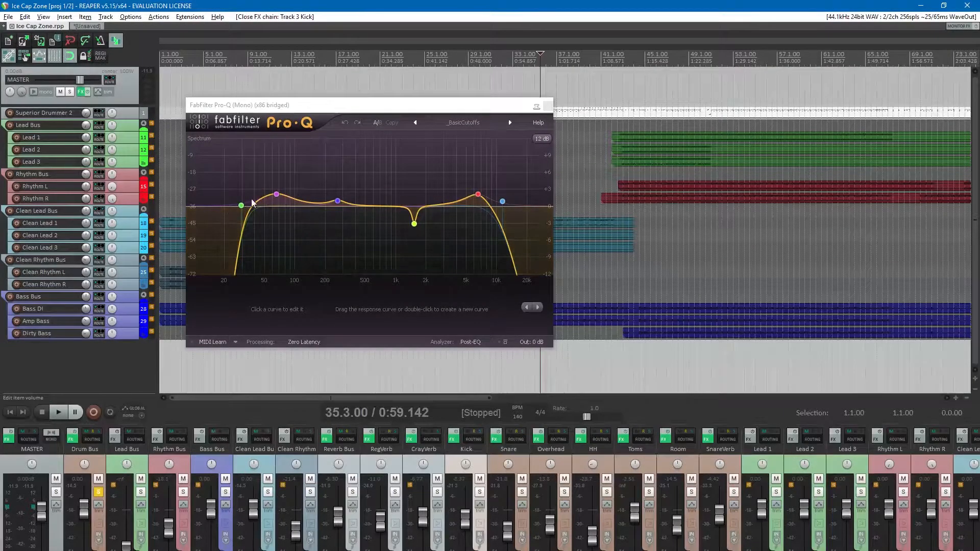
- During playback, set the Kick EQ's low bell to about 59 Hz at +1.9 dB and its high bell to about 5.3 kHz at +1.2 dB
{"action": "key", "text": "space"}
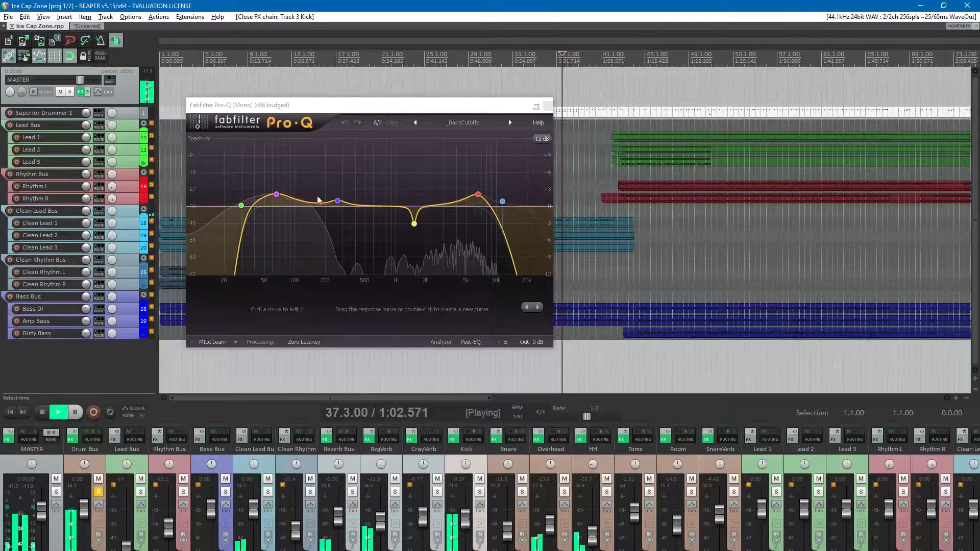
{"action": "left_click_drag", "start_coordinate": [275, 194], "coordinate": [275, 191]}
{"action": "scroll", "coordinate": [275, 184], "scroll_direction": "down", "scroll_amount": 5}
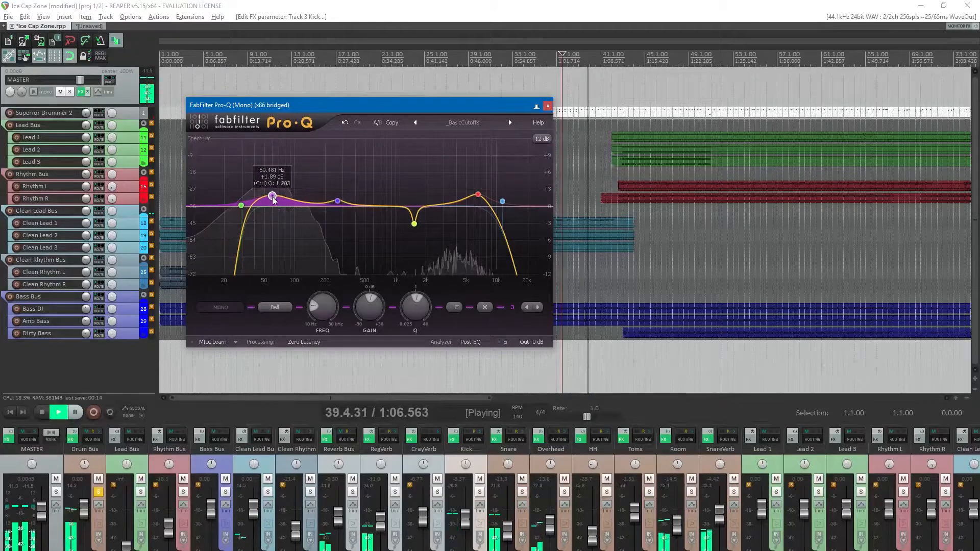
{"action": "mouse_move", "coordinate": [477, 194]}
{"action": "left_mouse_down"}
{"action": "mouse_move", "coordinate": [492, 177]}
{"action": "mouse_move", "coordinate": [497, 196]}
{"action": "mouse_move", "coordinate": [462, 195]}
{"action": "mouse_move", "coordinate": [469, 200]}
{"action": "left_mouse_up"}
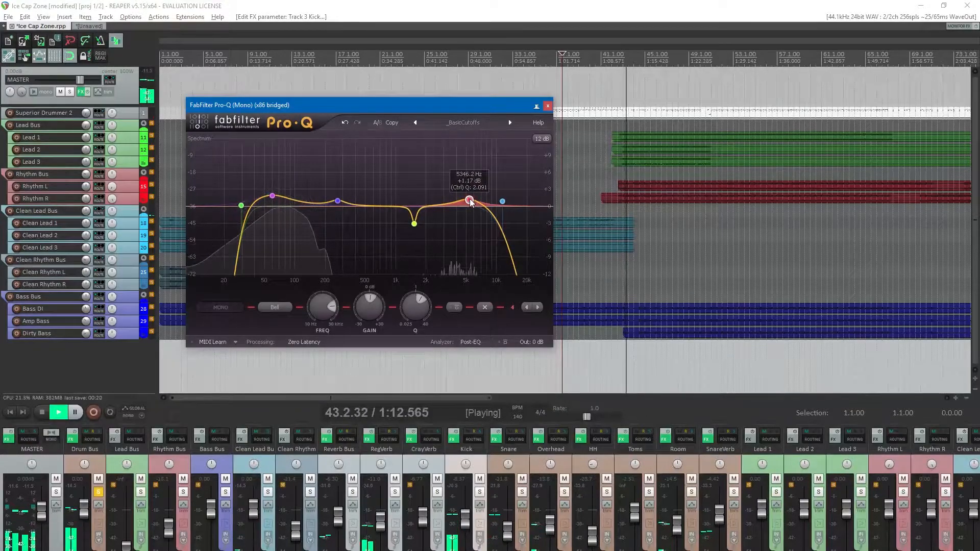
- Delete the Kick EQ's low-mid bell and the narrow notch between 1 and 2 kHz, close the EQ and save the project
{"action": "left_click_drag", "start_coordinate": [337, 201], "coordinate": [370, 154]}
{"action": "scroll", "coordinate": [371, 155], "scroll_direction": "up", "scroll_amount": 4}
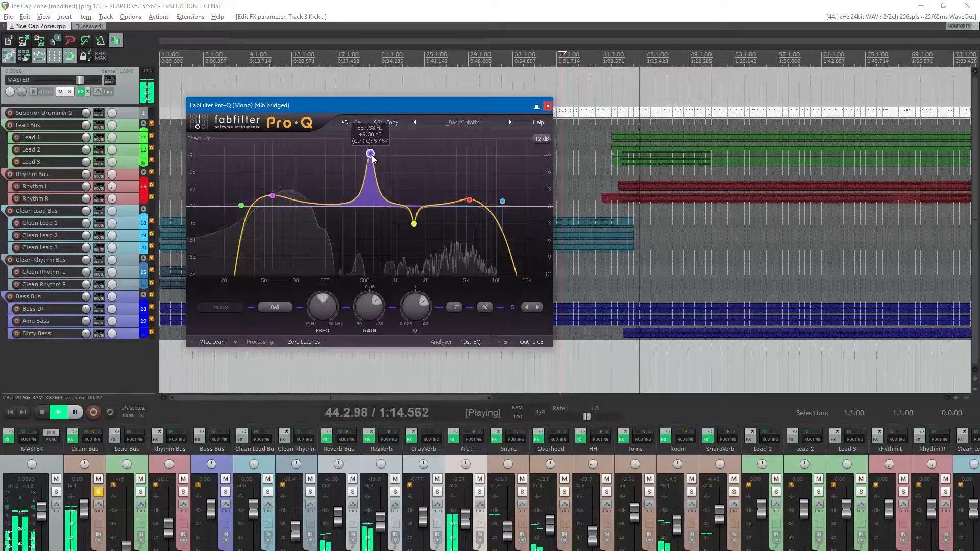
{"action": "right_click", "coordinate": [371, 156]}
{"action": "left_click", "coordinate": [397, 190]}
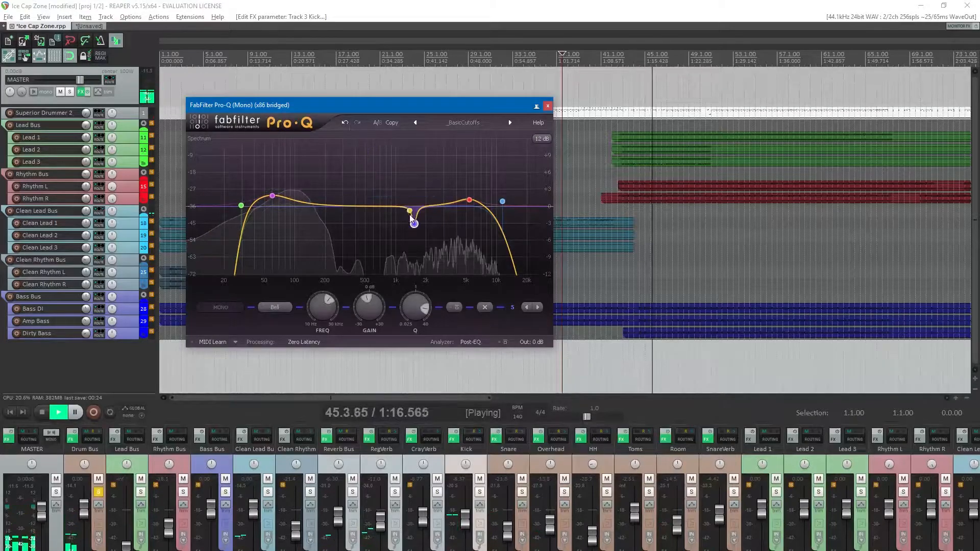
{"action": "right_click", "coordinate": [414, 224]}
{"action": "left_click", "coordinate": [430, 259]}
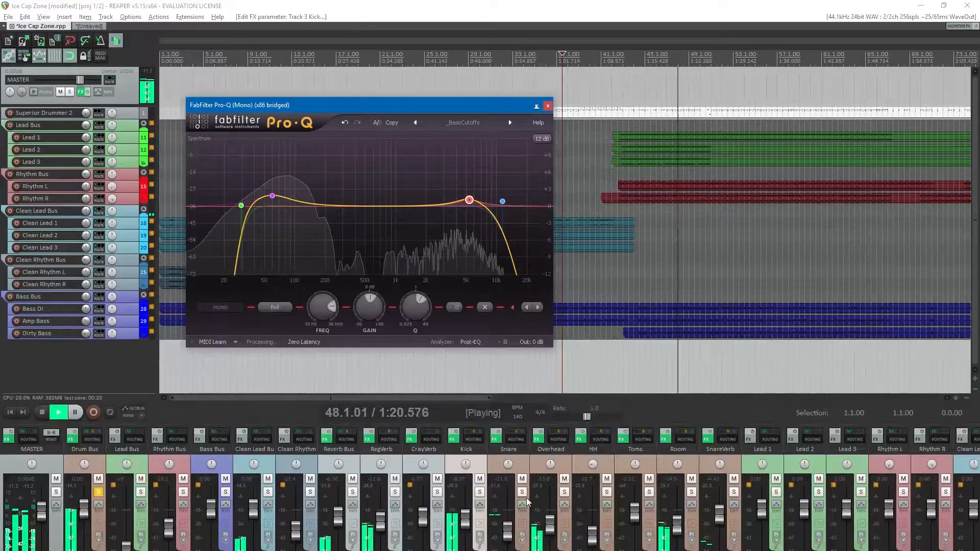
{"action": "left_click", "coordinate": [548, 106]}
{"action": "key", "text": "space"}
{"action": "key", "text": "ctrl+s"}
- Lower the ratio slightly in the Kick track's FabFilter Pro-C, set its threshold just above -22 dB during playback, and save the project
{"action": "right_click", "coordinate": [455, 436]}
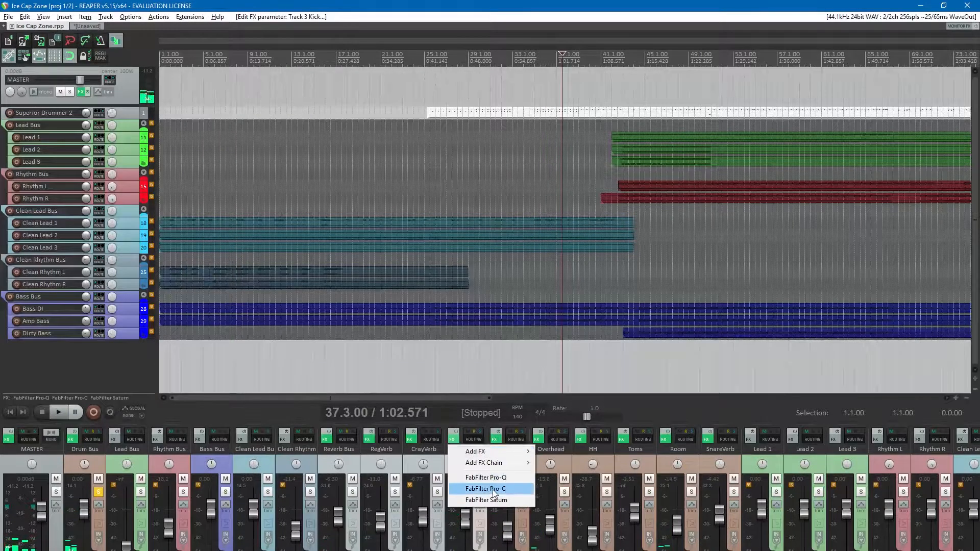
{"action": "left_click", "coordinate": [482, 489]}
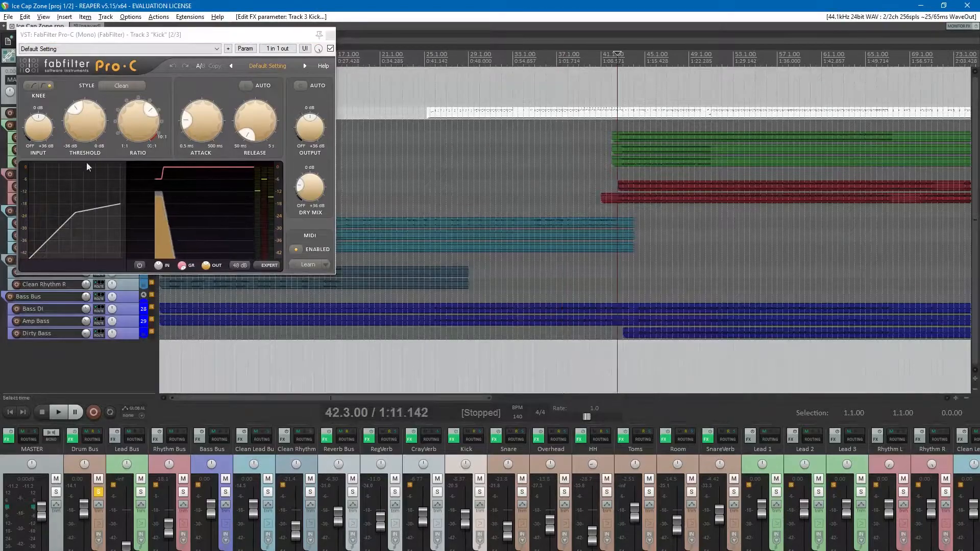
{"action": "left_click_drag", "start_coordinate": [132, 130], "coordinate": [132, 137]}
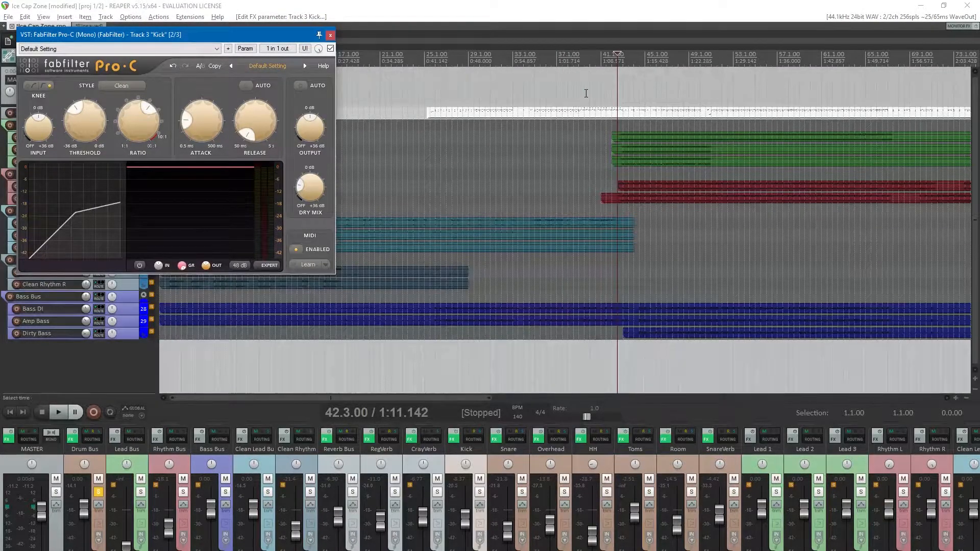
{"action": "key", "text": "space"}
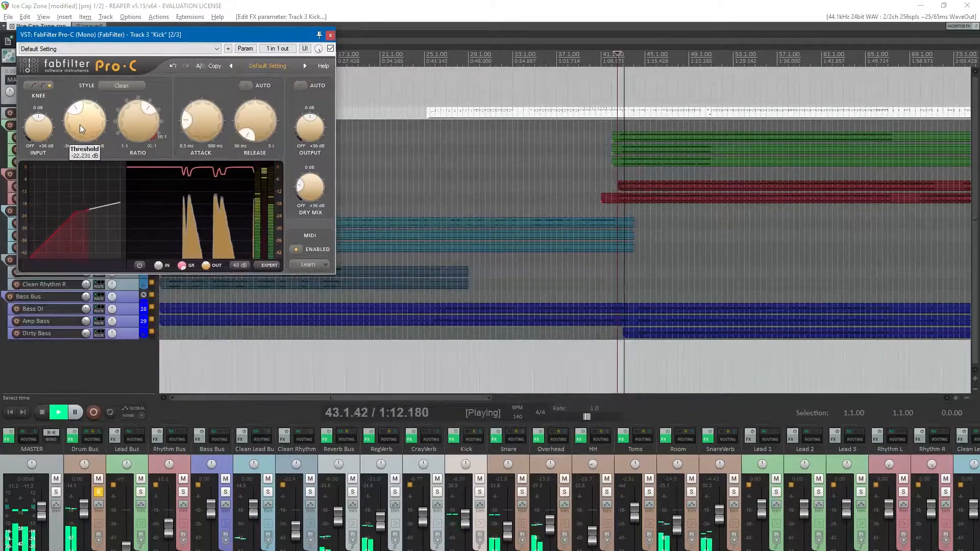
{"action": "mouse_move", "coordinate": [76, 110]}
{"action": "left_mouse_down"}
{"action": "mouse_move", "coordinate": [68, 114]}
{"action": "mouse_move", "coordinate": [78, 110]}
{"action": "left_mouse_up"}
{"action": "key", "text": "space"}
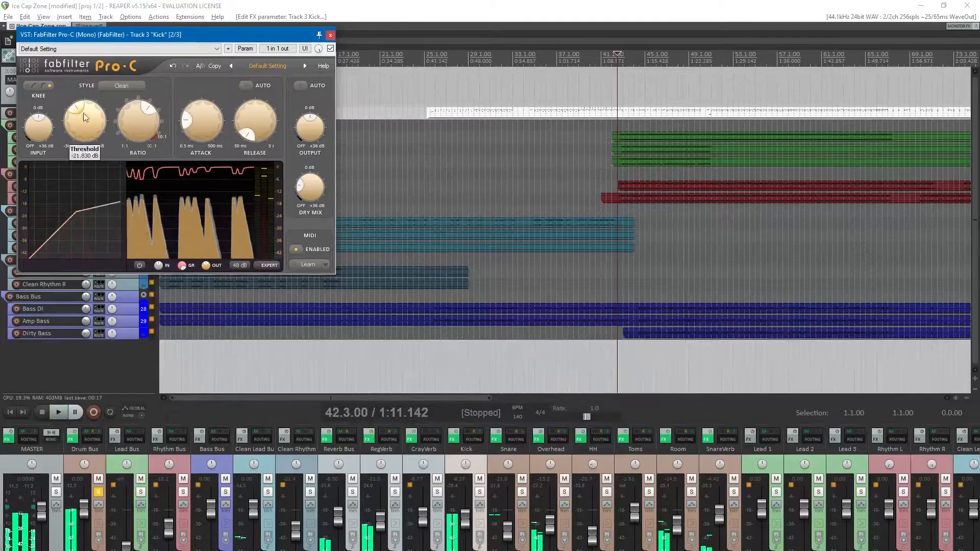
{"action": "key", "text": "ctrl+s"}
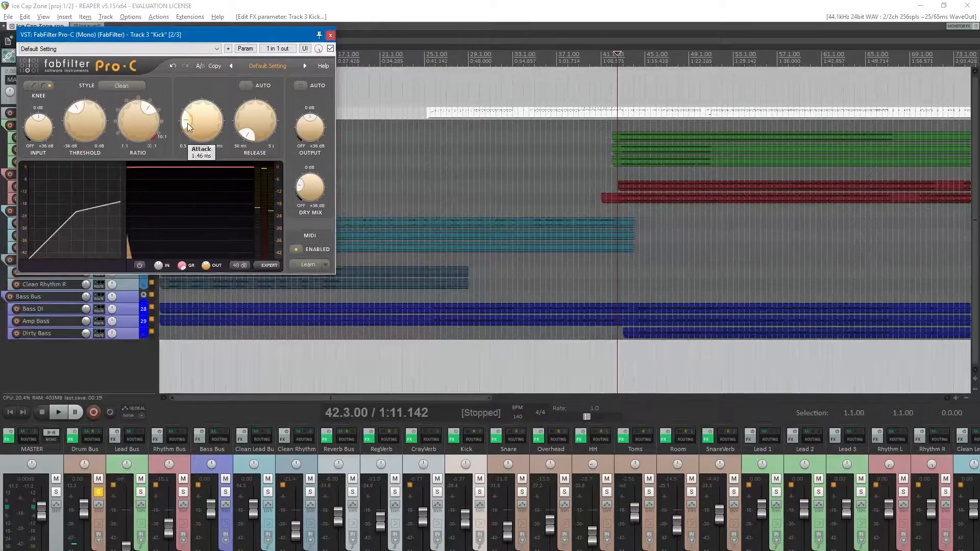
- Lengthen the Kick compressor's attack slightly, audition it from bar 50.3 and save the project
{"action": "scroll", "coordinate": [167, 101], "scroll_direction": "up", "scroll_amount": 2}
{"action": "left_click", "coordinate": [705, 60]}
{"action": "key", "text": "space"}
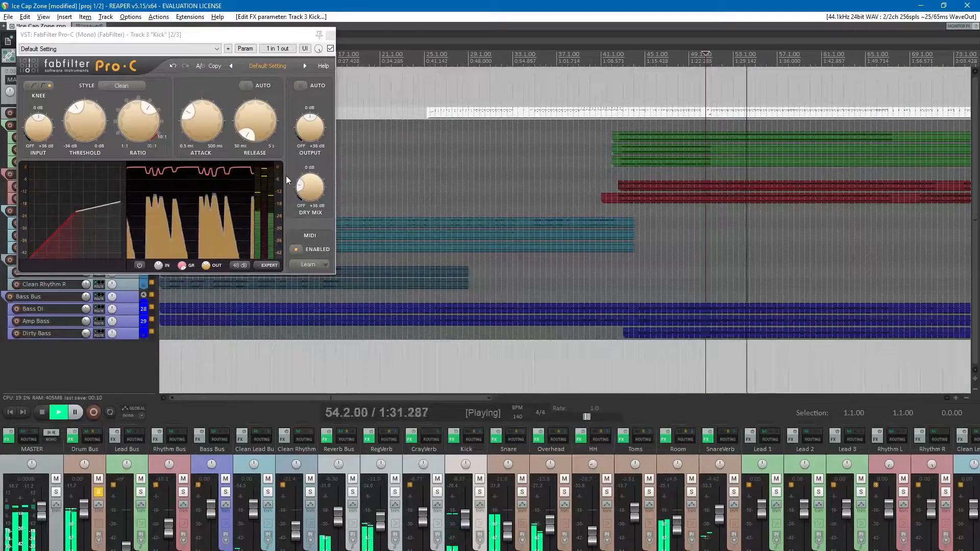
{"action": "key", "text": "space"}
{"action": "key", "text": "ctrl+s"}
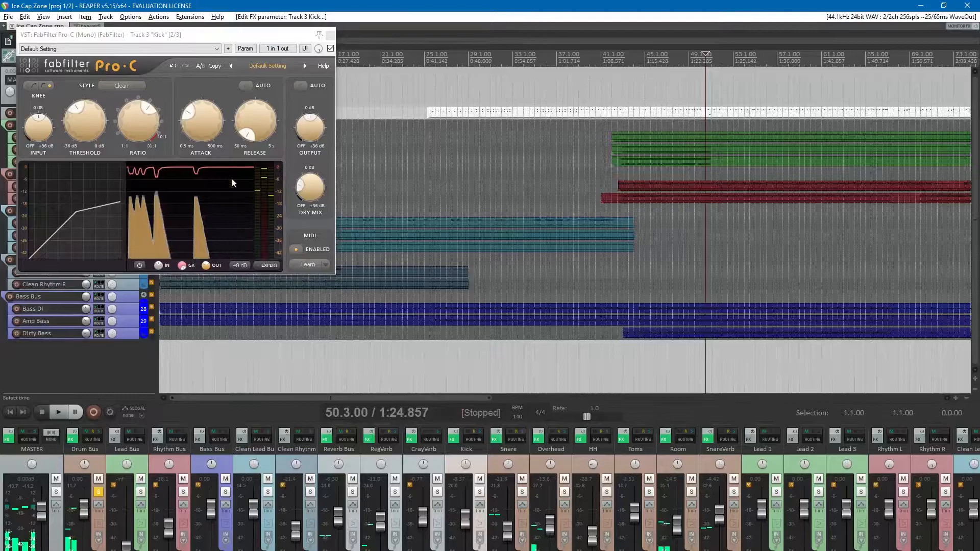
- Listen to the compressed Kick within the drums from bar 58 and close its compressor
{"action": "mouse_move", "coordinate": [201, 125]}
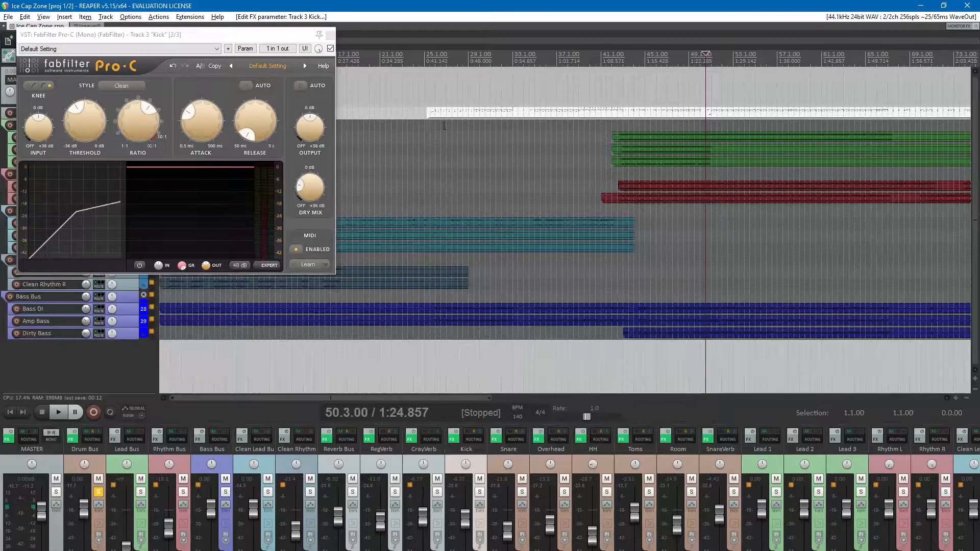
{"action": "left_click", "coordinate": [749, 53]}
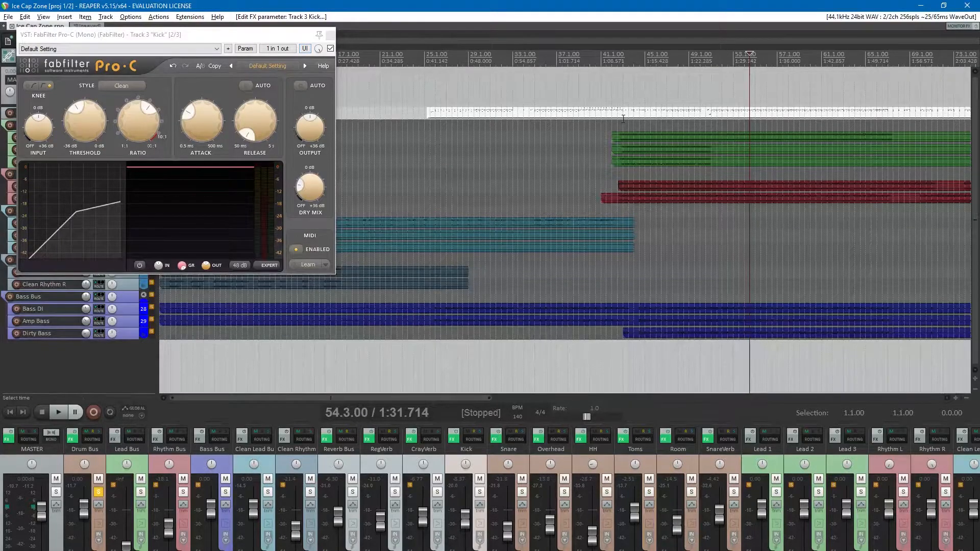
{"action": "scroll", "coordinate": [624, 119], "scroll_direction": "down", "scroll_amount": 3}
{"action": "scroll", "coordinate": [611, 122], "scroll_direction": "up", "scroll_amount": 3}
{"action": "left_click", "coordinate": [604, 55]}
{"action": "key", "text": "space"}
{"action": "right_click", "coordinate": [593, 56]}
{"action": "key", "text": "Escape"}
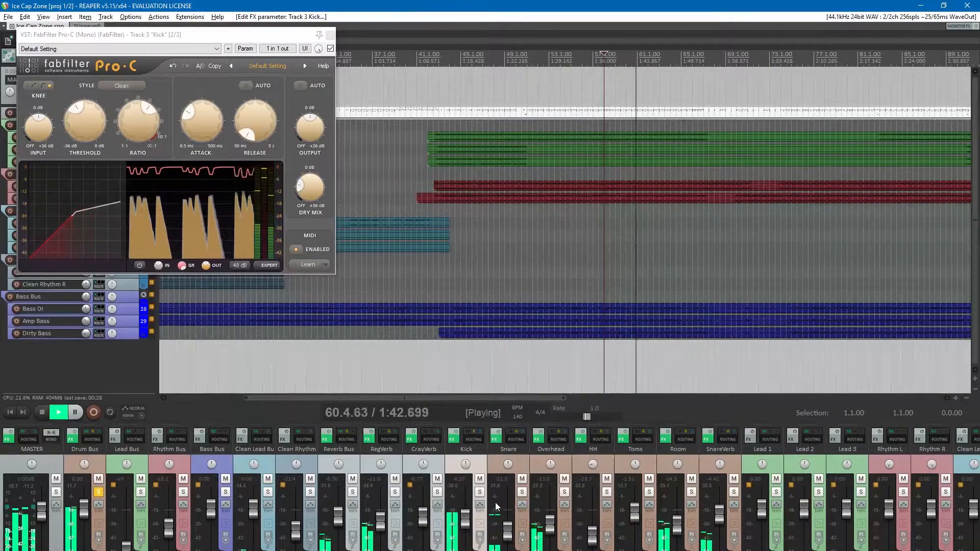
{"action": "key", "text": "space"}
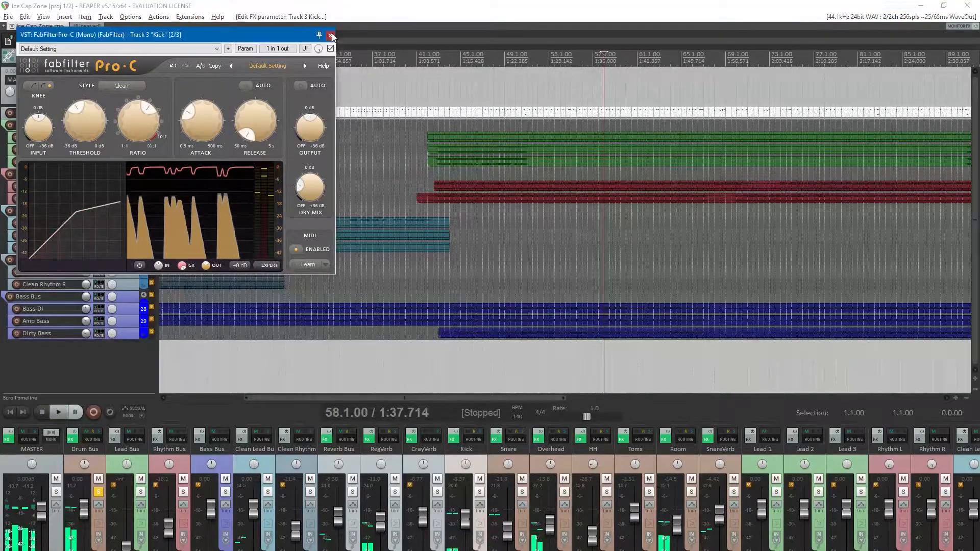
{"action": "left_click", "coordinate": [331, 35]}
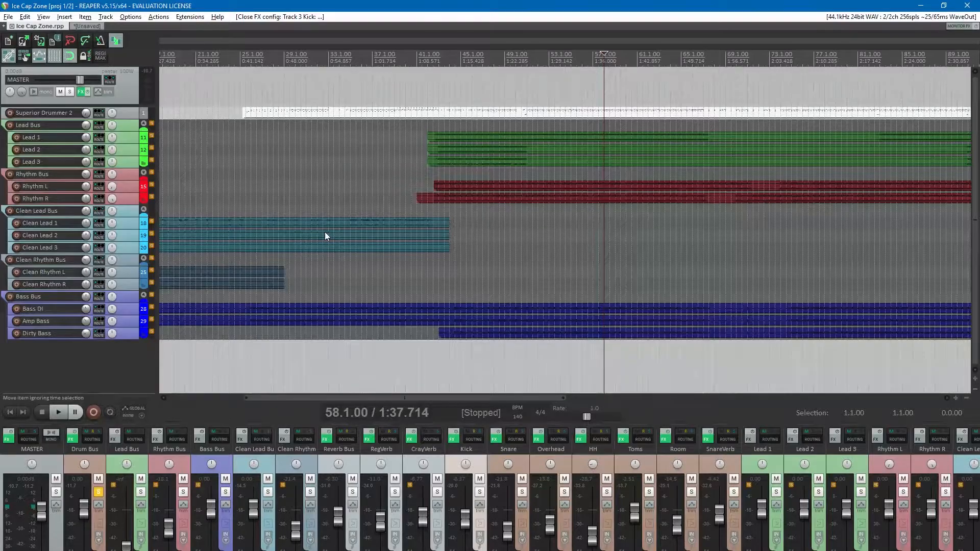
- Increase the height of the Superior Drummer 2 track and lower the Kick track's volume slightly during playback
{"action": "scroll", "coordinate": [324, 232], "scroll_direction": "down", "scroll_amount": 2}
{"action": "left_click_drag", "start_coordinate": [123, 119], "coordinate": [121, 149]}
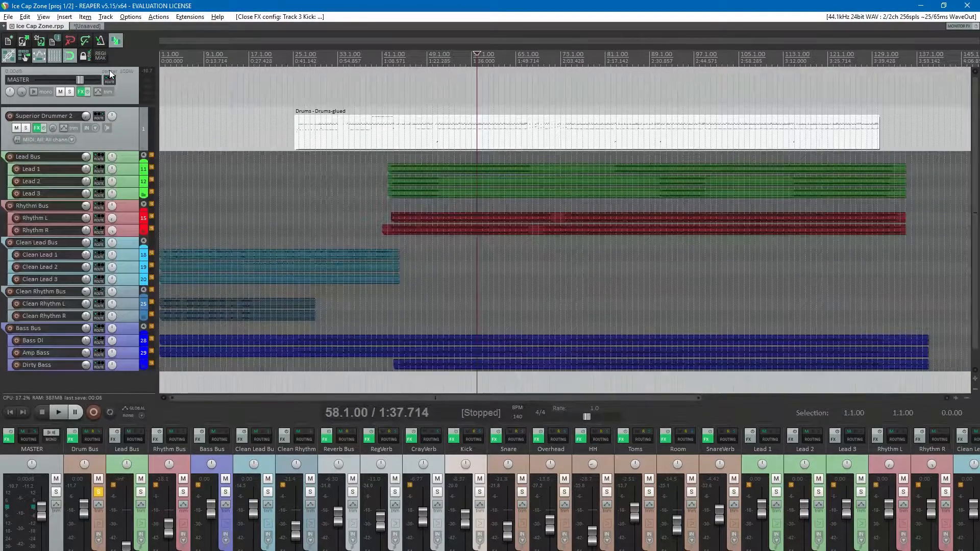
{"action": "scroll", "coordinate": [260, 230], "scroll_direction": "up", "scroll_amount": 1}
{"action": "key", "text": "space"}
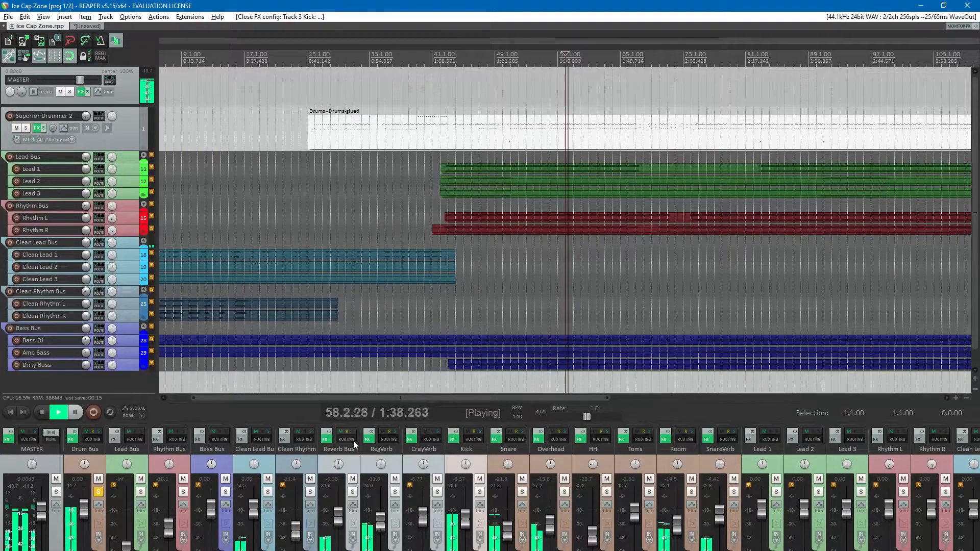
{"action": "left_click_drag", "start_coordinate": [464, 519], "coordinate": [464, 524]}
{"action": "key", "text": "space"}
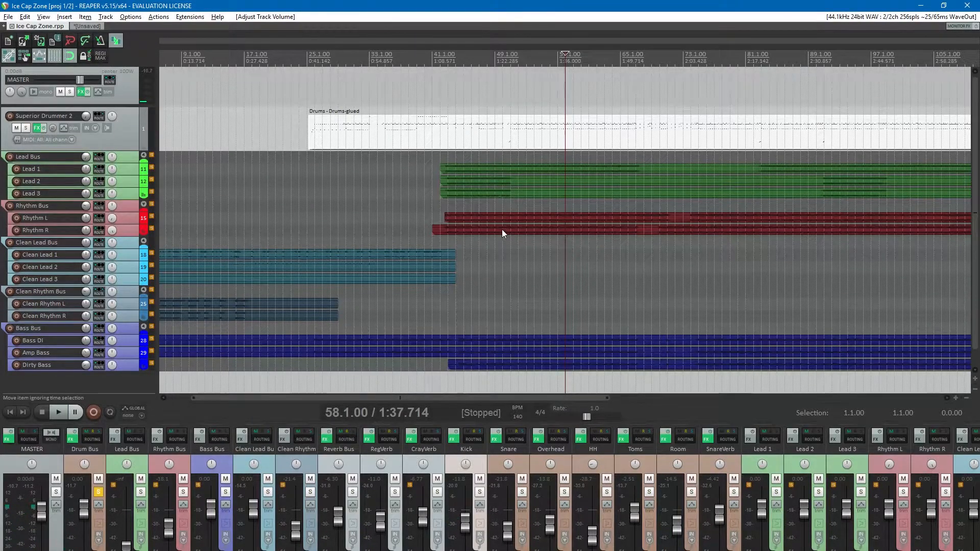
- Open FabFilter Saturn on the Kick track and adjust its band's tone during playback, with treble at +2.20 dB
{"action": "scroll", "coordinate": [503, 230], "scroll_direction": "down", "scroll_amount": 3}
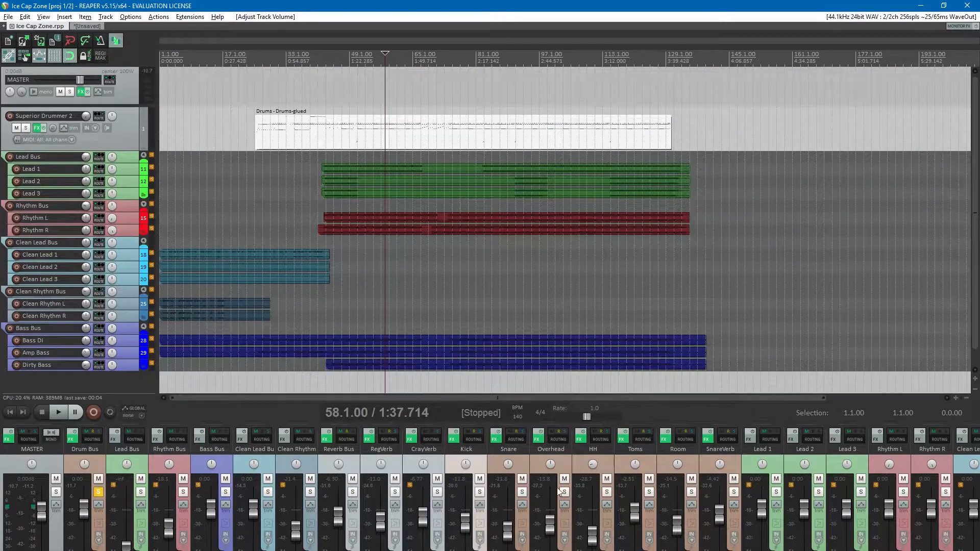
{"action": "right_click", "coordinate": [455, 440]}
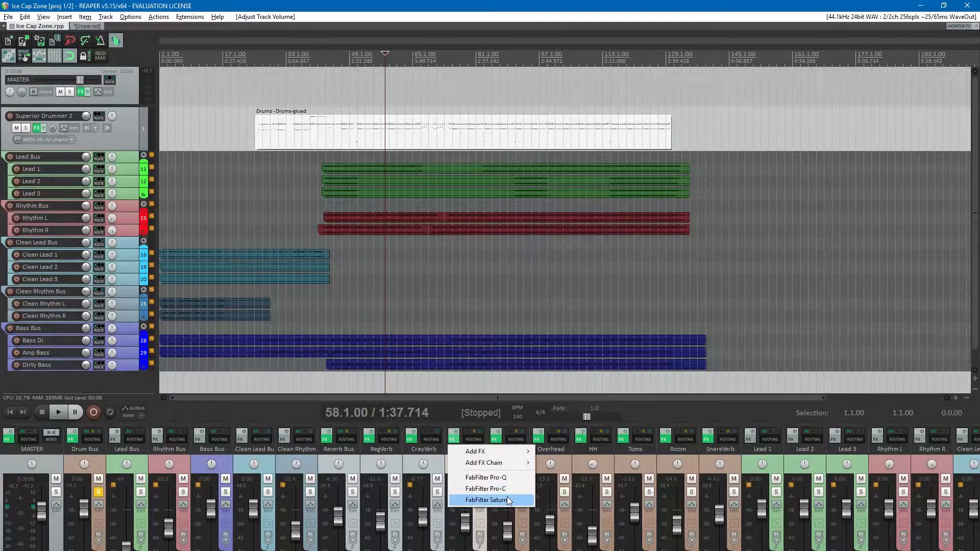
{"action": "left_click", "coordinate": [503, 498]}
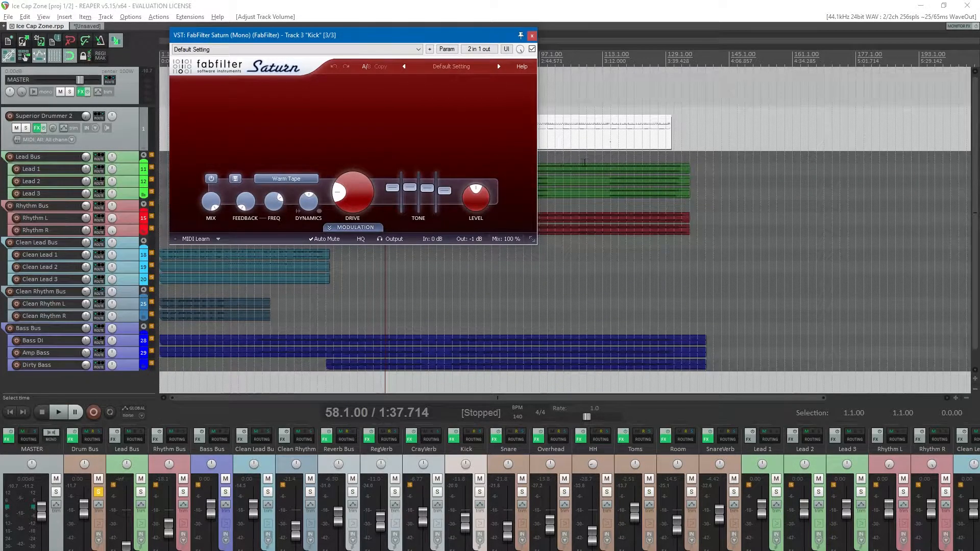
{"action": "scroll", "coordinate": [586, 162], "scroll_direction": "up", "scroll_amount": 2}
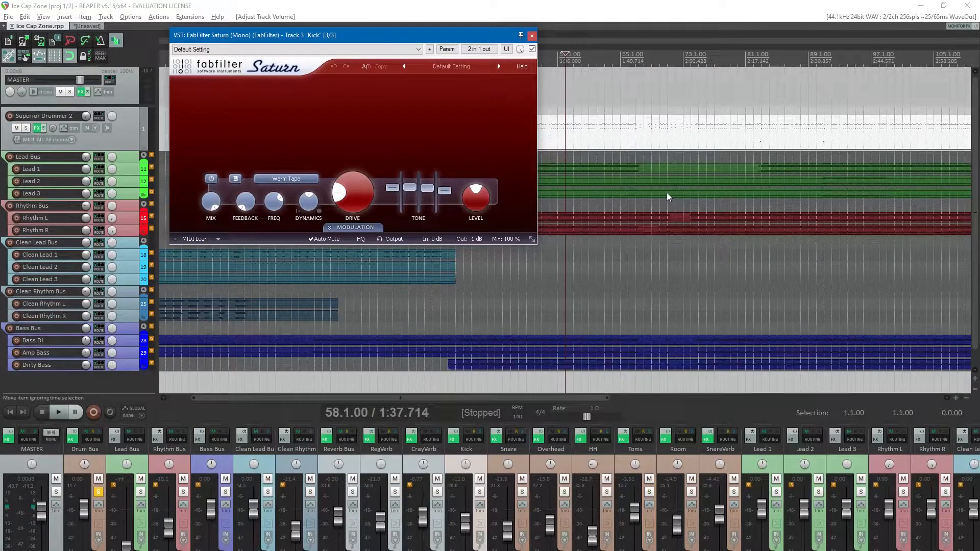
{"action": "key", "text": "space"}
{"action": "left_click_drag", "start_coordinate": [440, 190], "coordinate": [439, 185]}
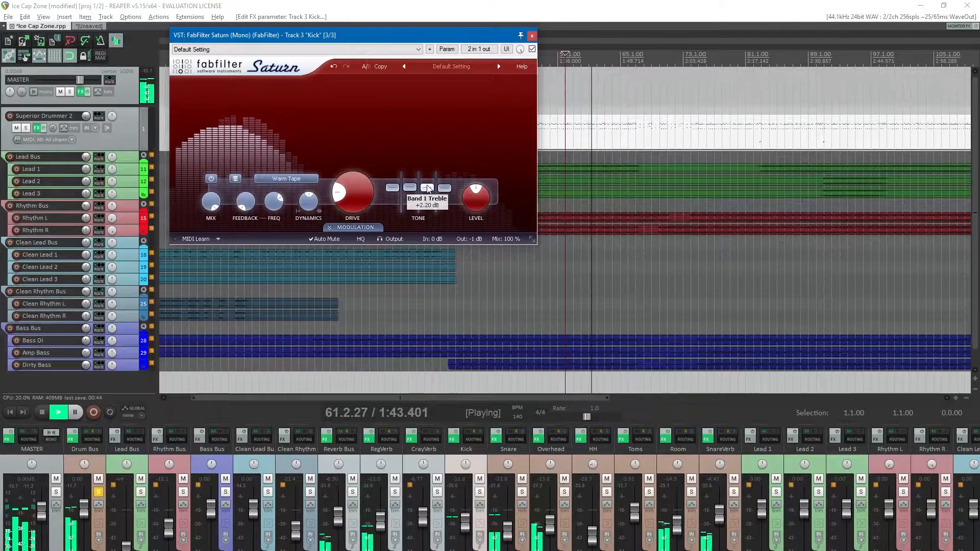
- Raise the Kick saturation's drive to about 26%, close the plug-in and stop playback
{"action": "left_click_drag", "start_coordinate": [360, 193], "coordinate": [391, 188]}
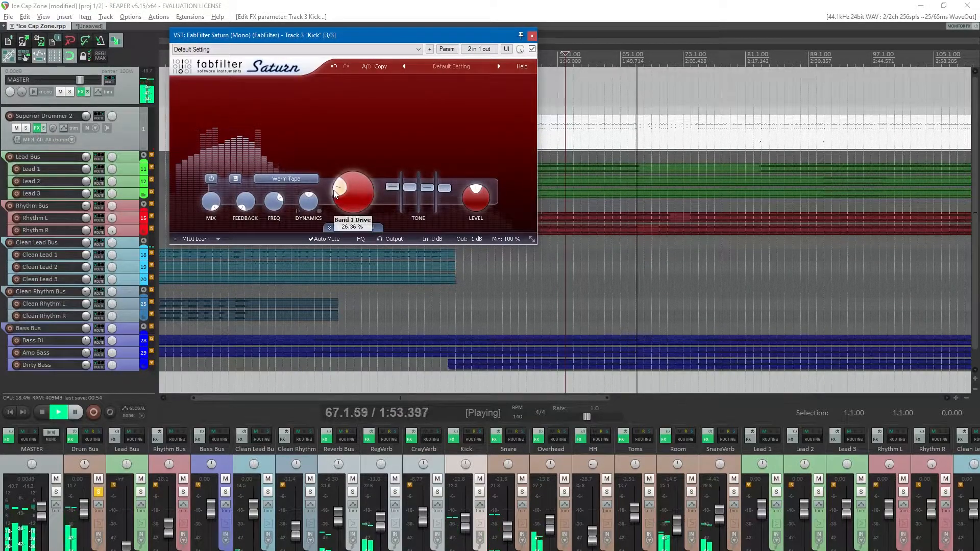
{"action": "left_click", "coordinate": [533, 35]}
{"action": "key", "text": "space"}
{"action": "scroll", "coordinate": [506, 283], "scroll_direction": "down", "scroll_amount": 4}
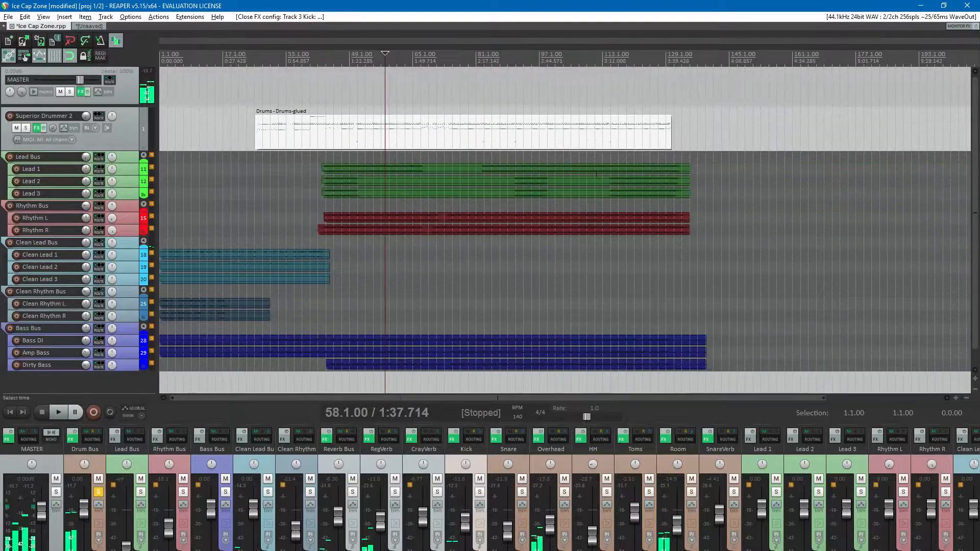
- Select the Snare track, open its FabFilter Pro-Q and play the song from bar 61
{"action": "scroll", "coordinate": [379, 146], "scroll_direction": "up", "scroll_amount": 4}
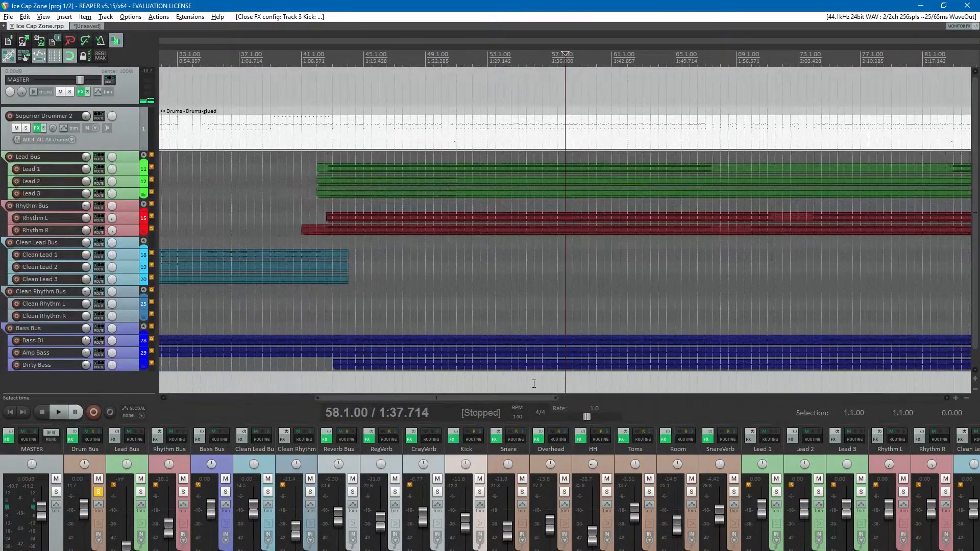
{"action": "left_click", "coordinate": [490, 466]}
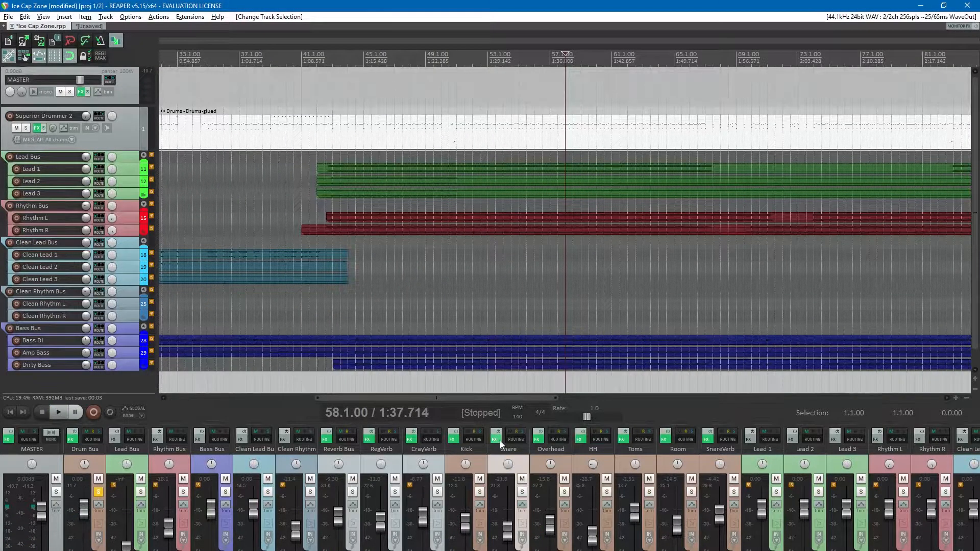
{"action": "right_click", "coordinate": [500, 440]}
{"action": "left_click", "coordinate": [552, 481]}
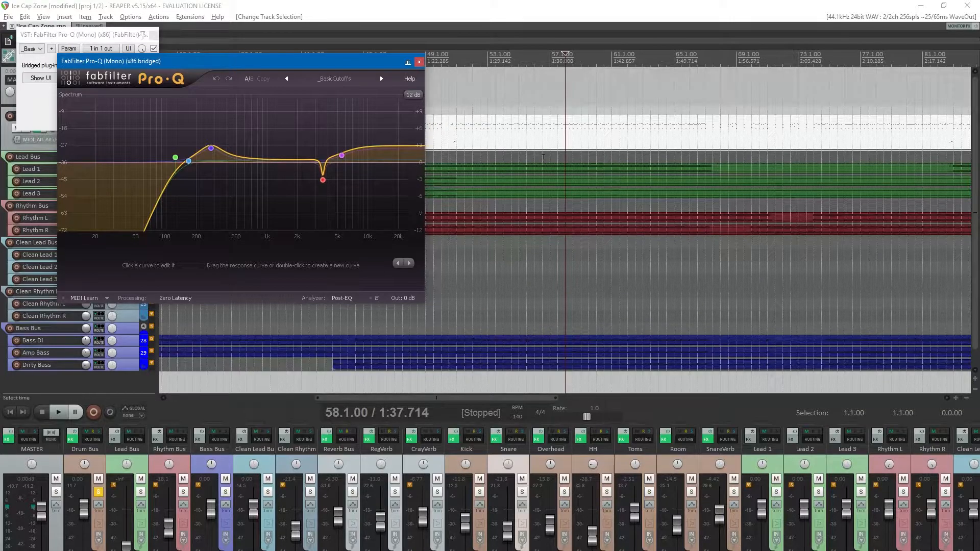
{"action": "left_click", "coordinate": [612, 60]}
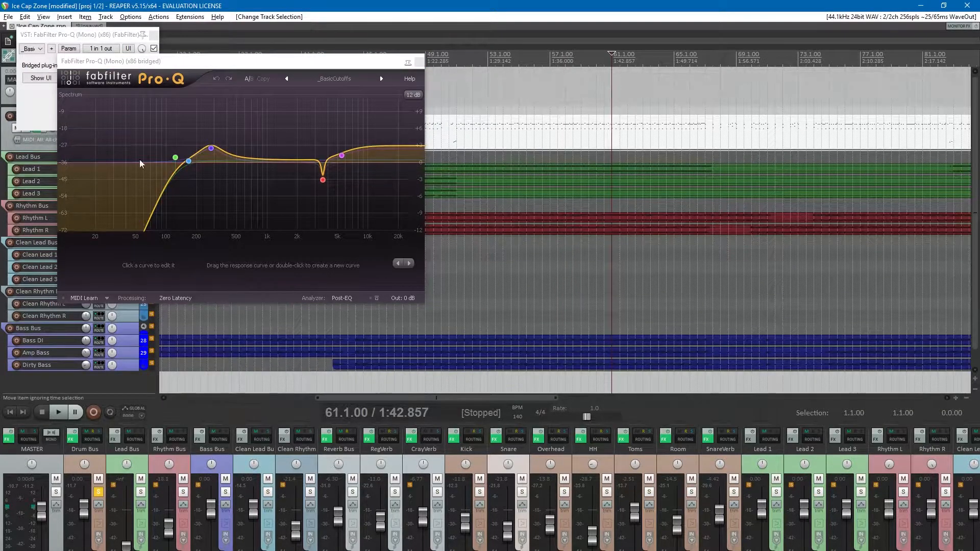
{"action": "key", "text": "space"}
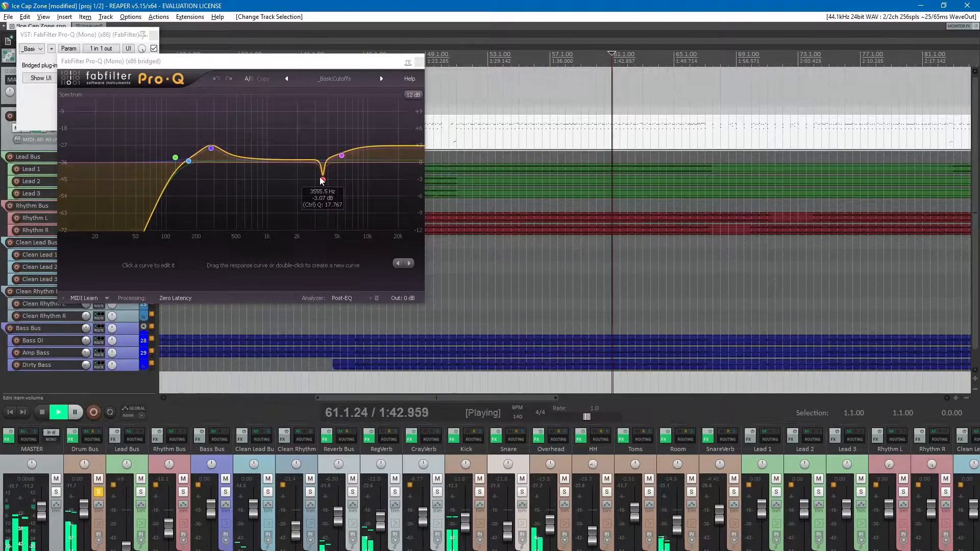
- Delete the Snare EQ's notch near 3.5 kHz, set its low bell to 277 Hz at +1.5 dB and shift the high shelf below 5 kHz
{"action": "right_click", "coordinate": [323, 180]}
{"action": "left_click", "coordinate": [351, 214]}
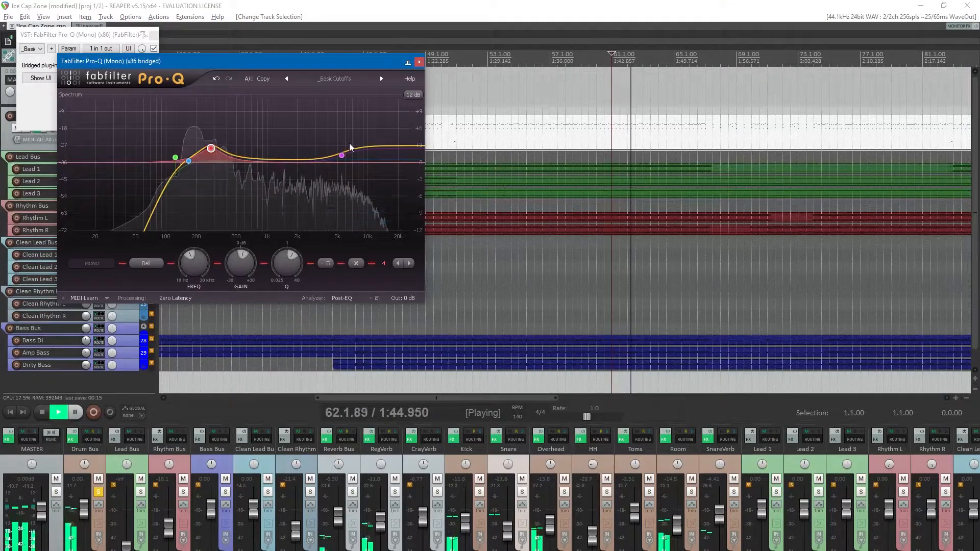
{"action": "left_click_drag", "start_coordinate": [210, 151], "coordinate": [207, 157]}
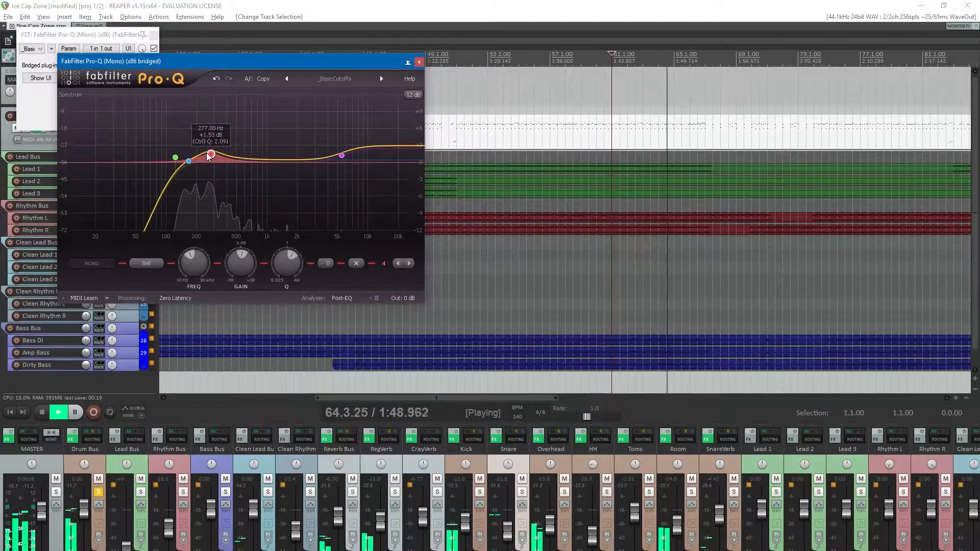
{"action": "left_click_drag", "start_coordinate": [342, 156], "coordinate": [325, 158]}
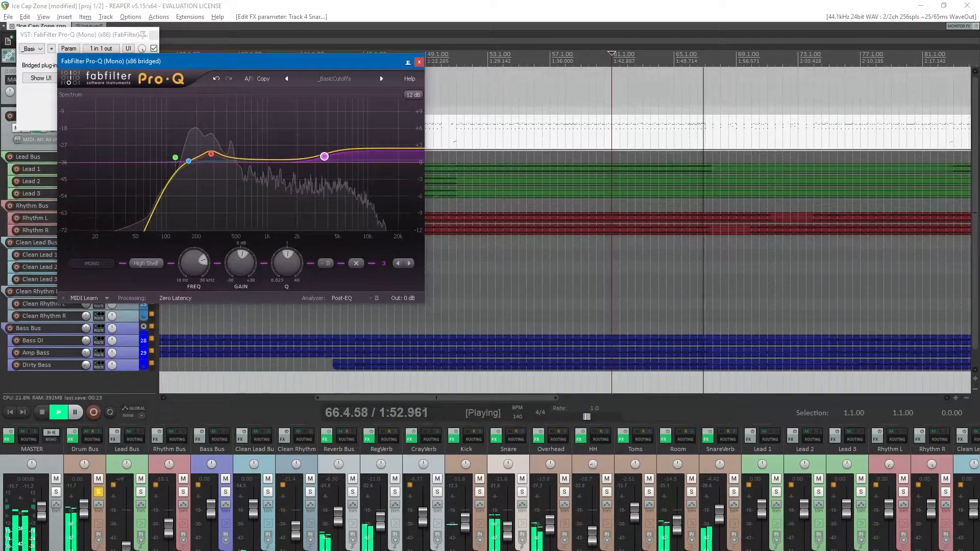
- Raise the Snare track's volume slightly, mute the SnareVerb and Room tracks, and save the project
{"action": "left_click_drag", "start_coordinate": [511, 535], "coordinate": [511, 532]}
{"action": "left_click_drag", "start_coordinate": [676, 519], "coordinate": [717, 526]}
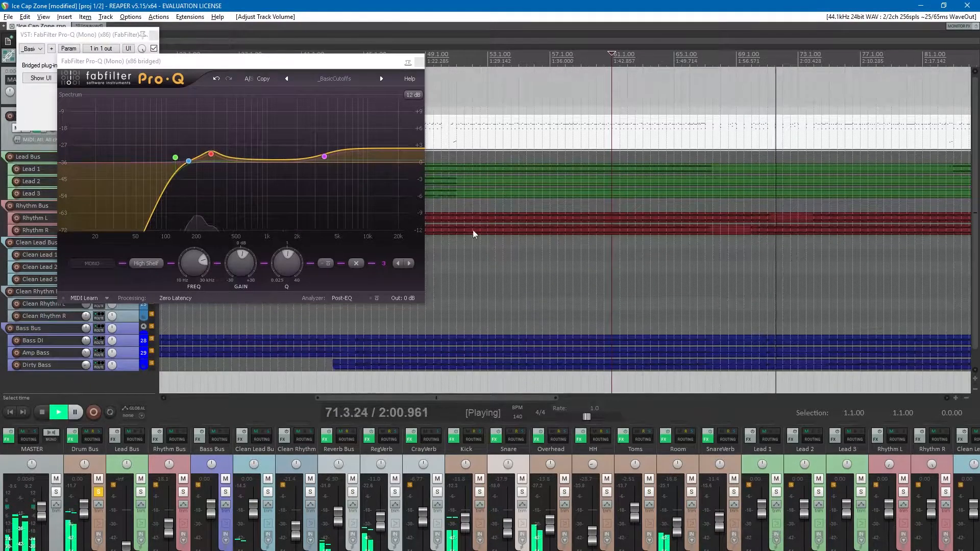
{"action": "left_click", "coordinate": [735, 480]}
{"action": "left_click", "coordinate": [692, 480]}
{"action": "scroll", "coordinate": [627, 176], "scroll_direction": "down", "scroll_amount": 4}
{"action": "key", "text": "ctrl+s"}
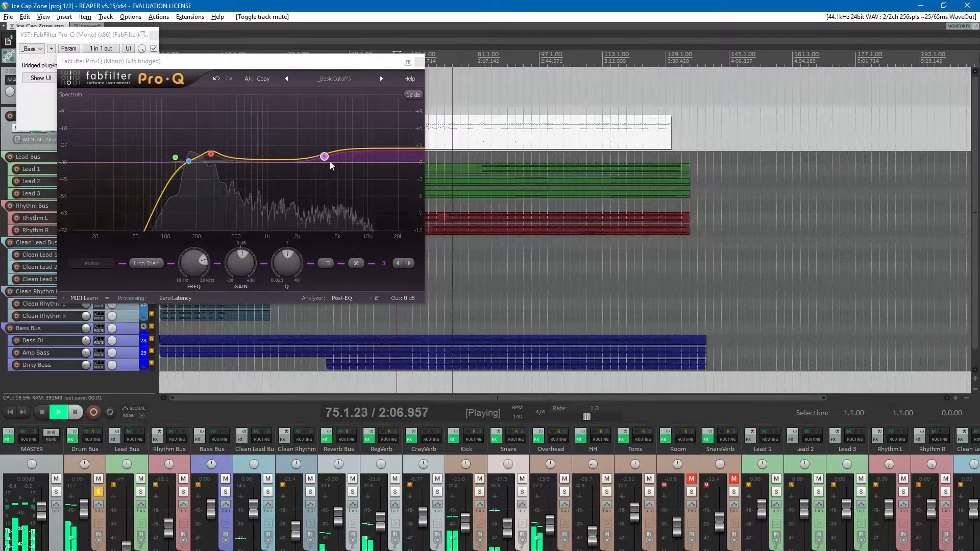
- Add a narrow bell cut of about 2 dB near 730 Hz to the Snare EQ
{"action": "left_click_drag", "start_coordinate": [289, 161], "coordinate": [253, 175]}
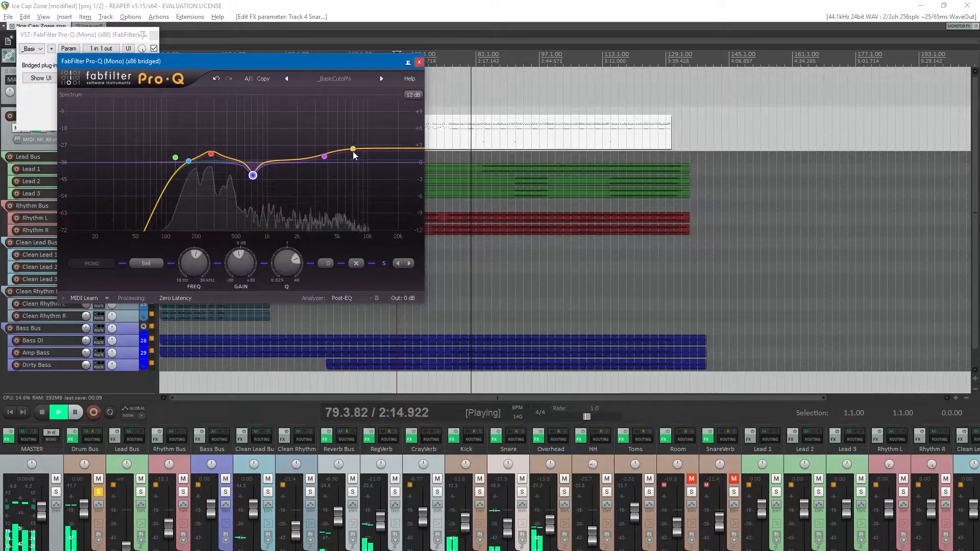
- Try a narrow bell cut near 8.5 kHz on the Snare EQ and delete that band
{"action": "left_click_drag", "start_coordinate": [354, 150], "coordinate": [360, 187]}
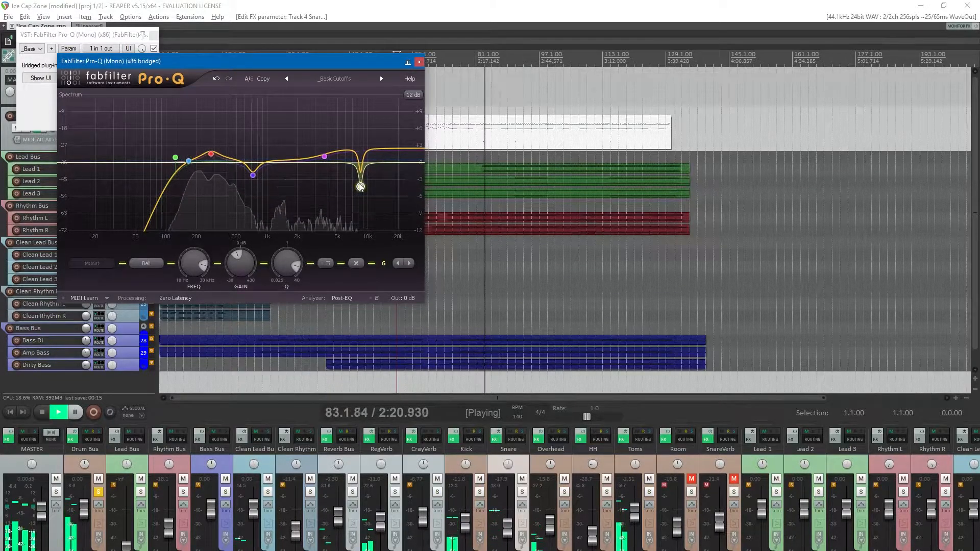
{"action": "right_click", "coordinate": [360, 187]}
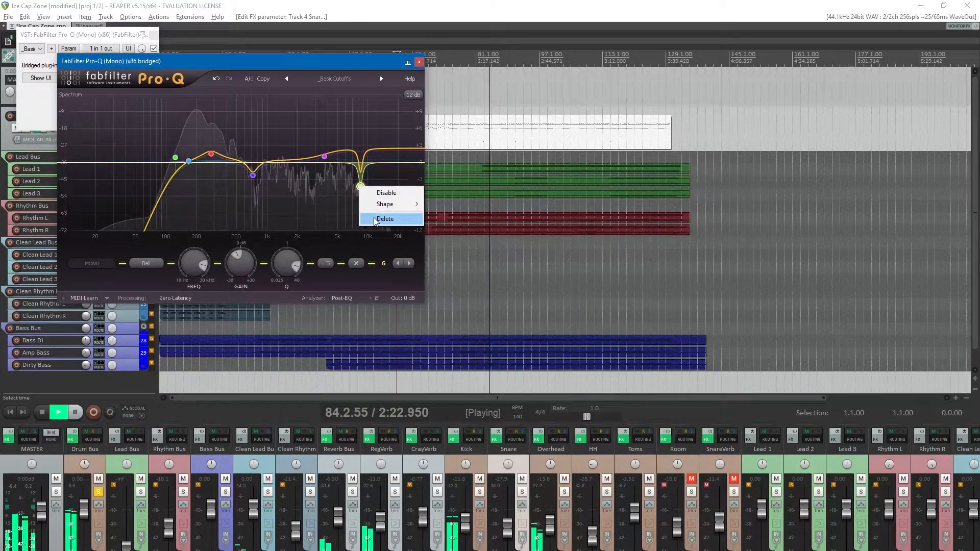
{"action": "left_click", "coordinate": [375, 219]}
- Shift the Snare EQ's high shelf slightly lower, close the plug-in, fine-tune the Snare volume and unmute the SnareVerb track with playback stopped
{"action": "left_click_drag", "start_coordinate": [323, 158], "coordinate": [319, 157]}
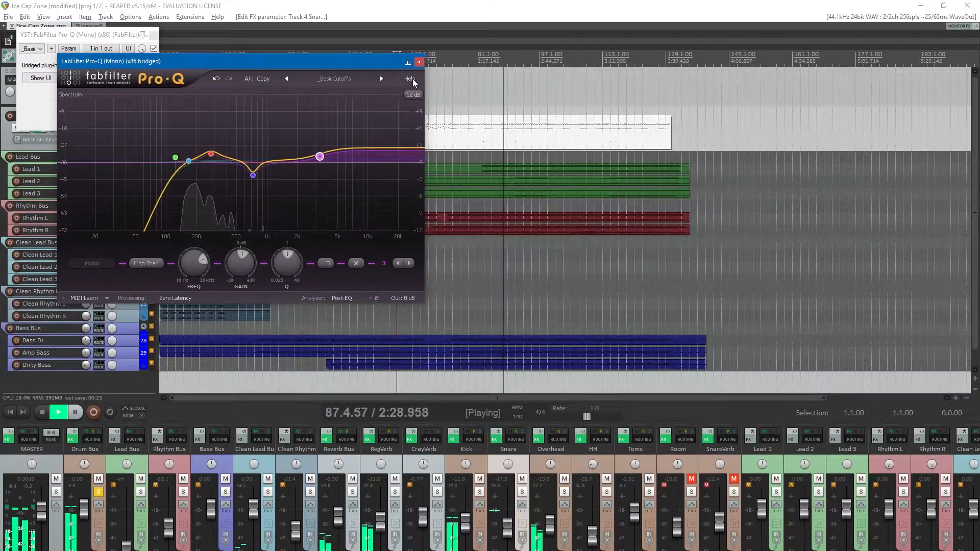
{"action": "left_click", "coordinate": [419, 61]}
{"action": "left_click_drag", "start_coordinate": [506, 531], "coordinate": [507, 531]}
{"action": "key", "text": "space"}
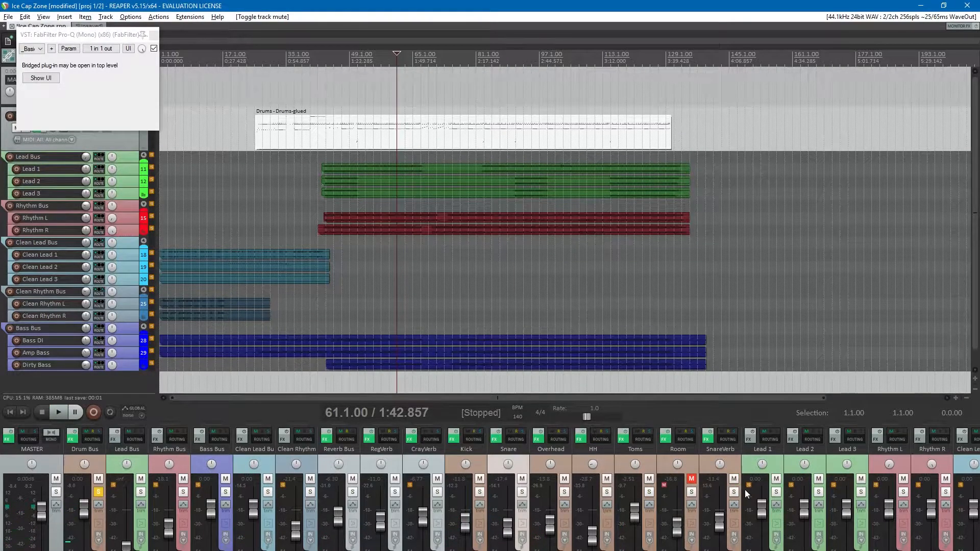
- Open the Snare track's FabFilter Pro-C, play from bar 75 to review its threshold, ratio and attack settings, and close it
{"action": "right_click", "coordinate": [496, 446]}
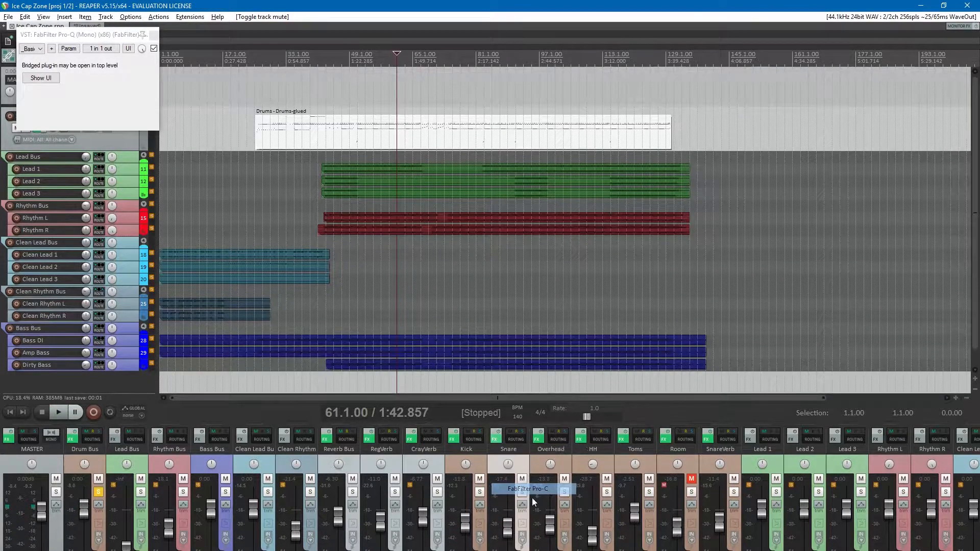
{"action": "left_click", "coordinate": [531, 498]}
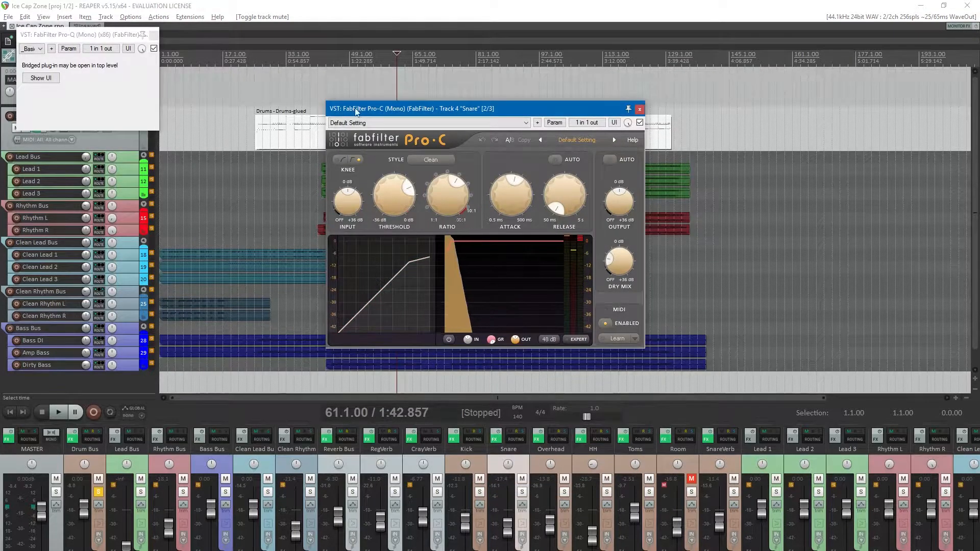
{"action": "left_click_drag", "start_coordinate": [441, 118], "coordinate": [423, 213]}
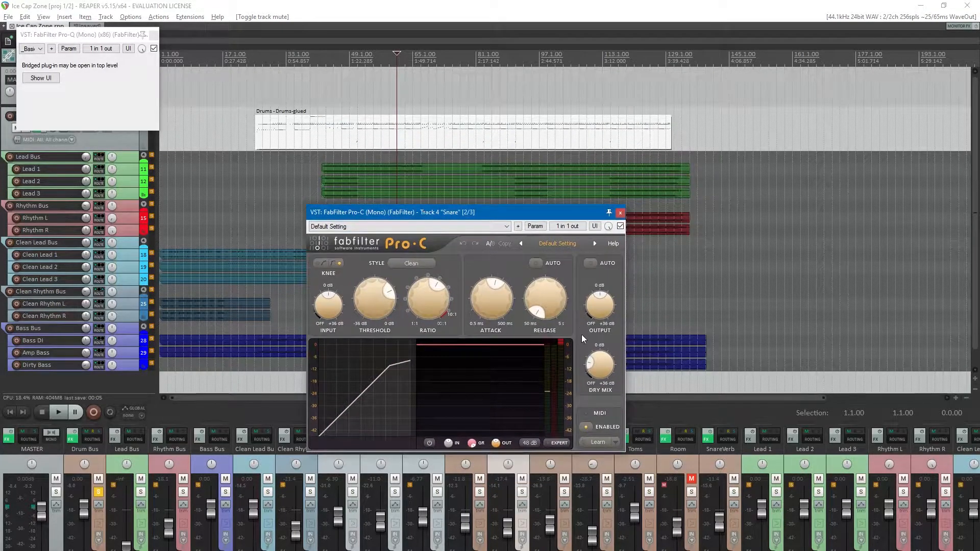
{"action": "left_click", "coordinate": [451, 60]}
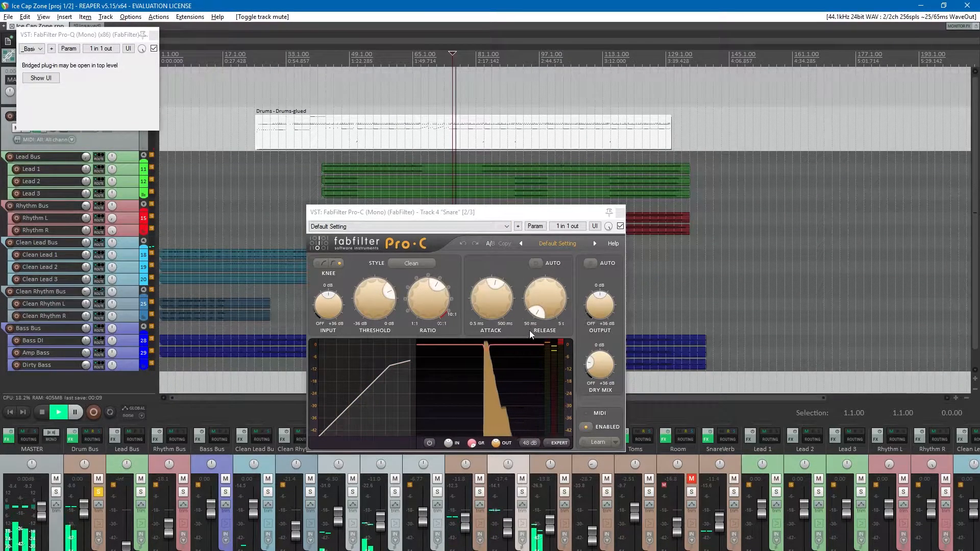
{"action": "mouse_move", "coordinate": [421, 313]}
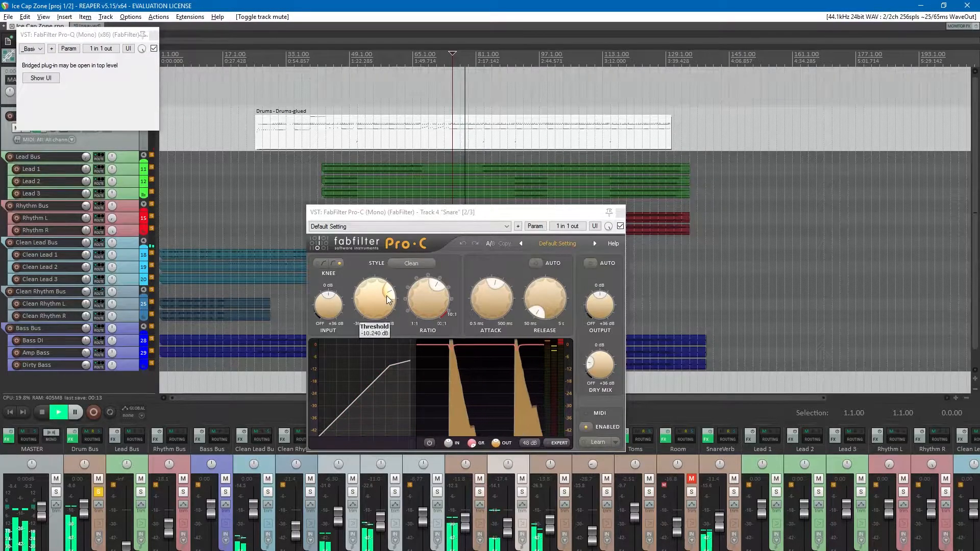
{"action": "mouse_move", "coordinate": [498, 302]}
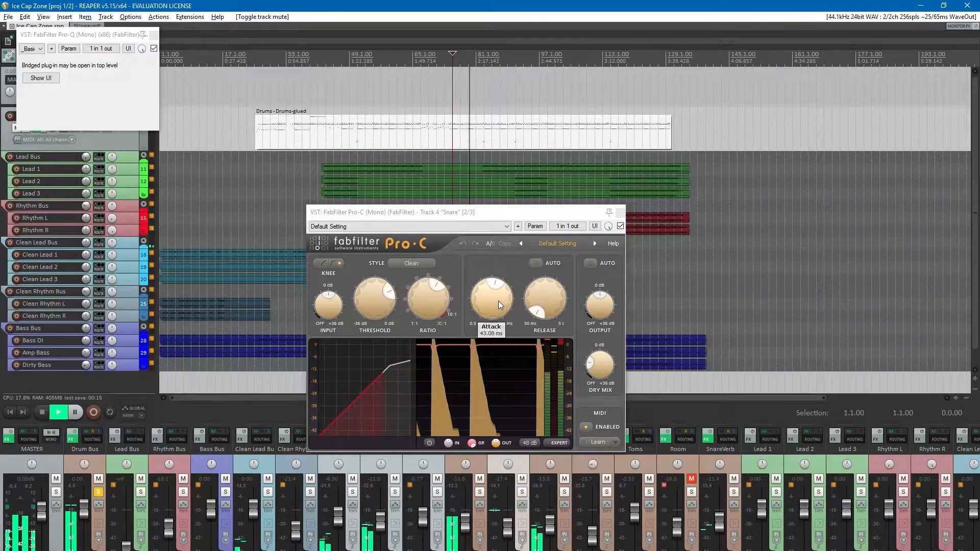
{"action": "key", "text": "space"}
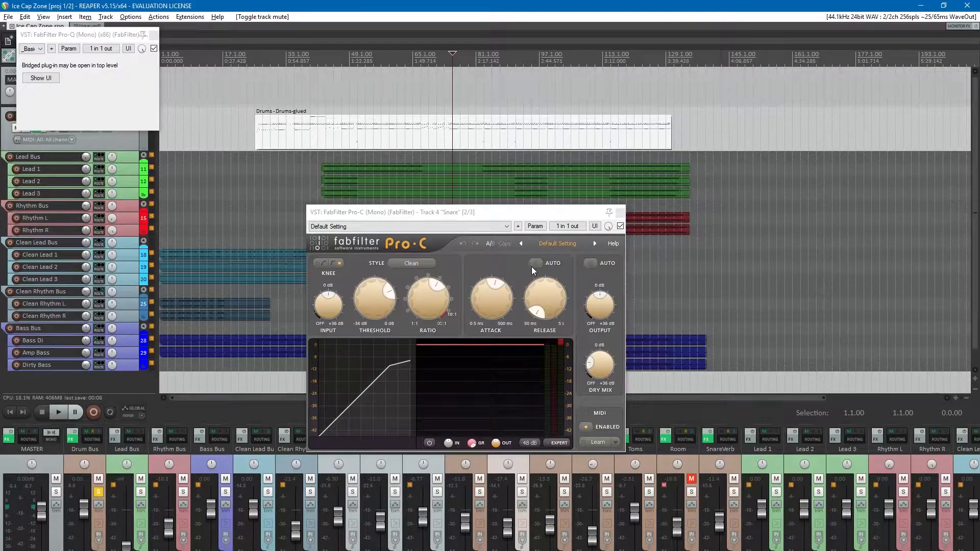
{"action": "left_click", "coordinate": [620, 213]}
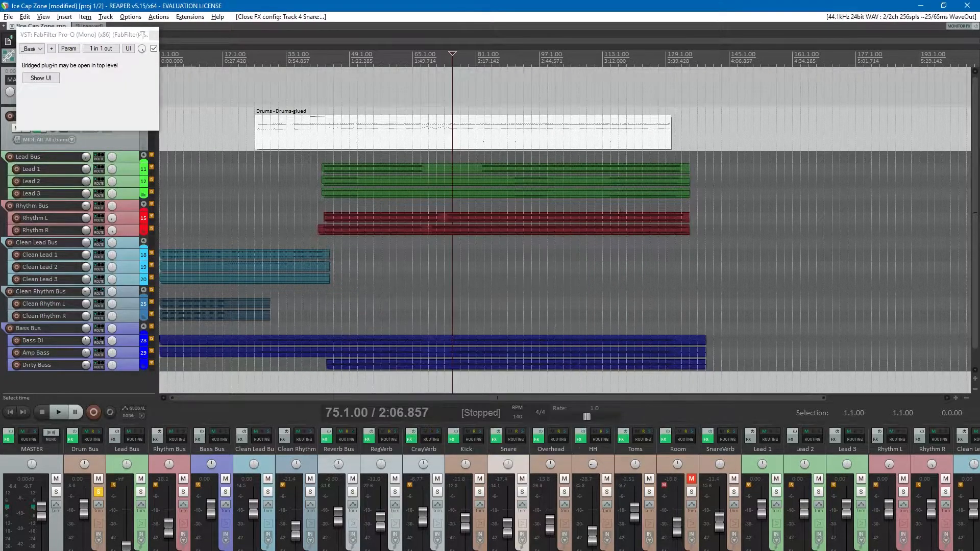
- Open the Snare track's FabFilter Saturn, play from bar 79 and lower the band 1 drive to about 46%
{"action": "right_click", "coordinate": [494, 440]}
{"action": "left_click", "coordinate": [534, 498]}
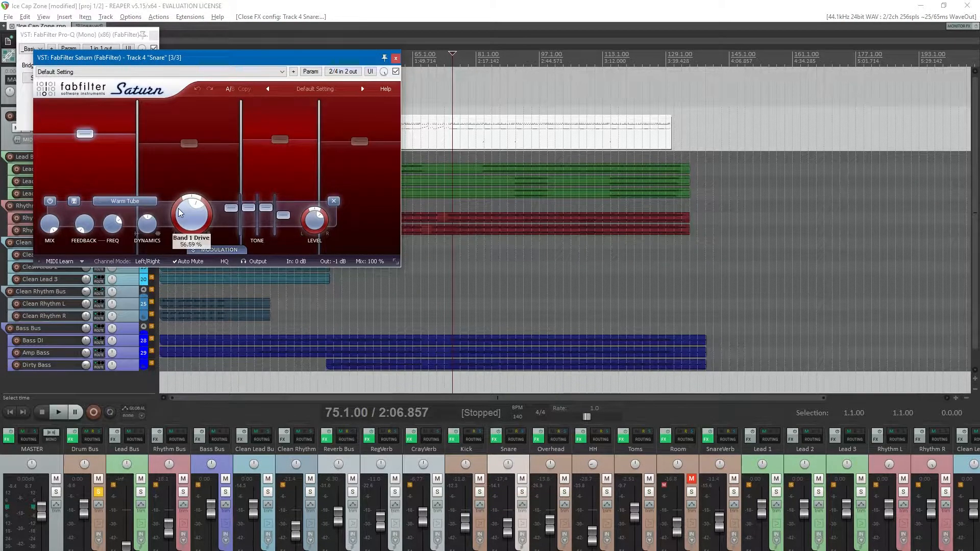
{"action": "left_click", "coordinate": [466, 47]}
{"action": "key", "text": "space"}
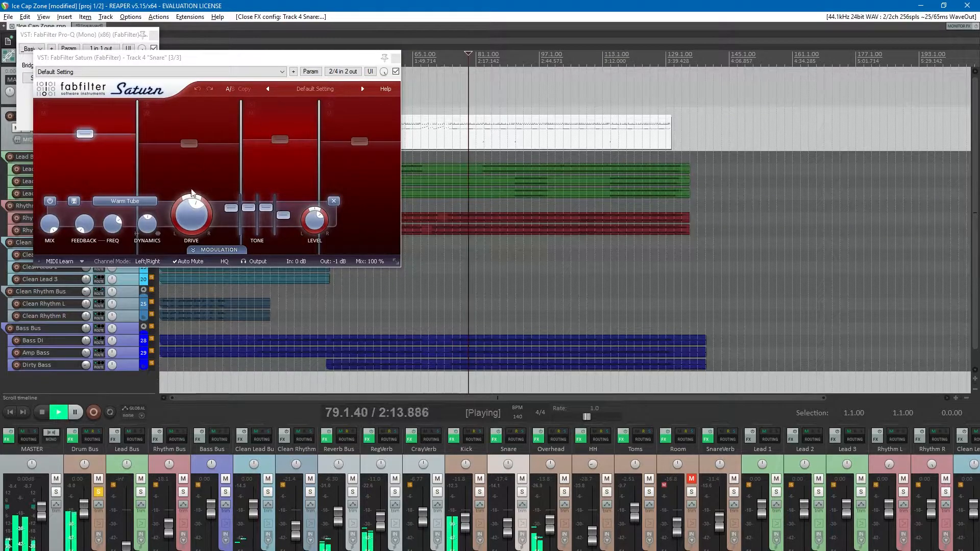
{"action": "left_click", "coordinate": [173, 229]}
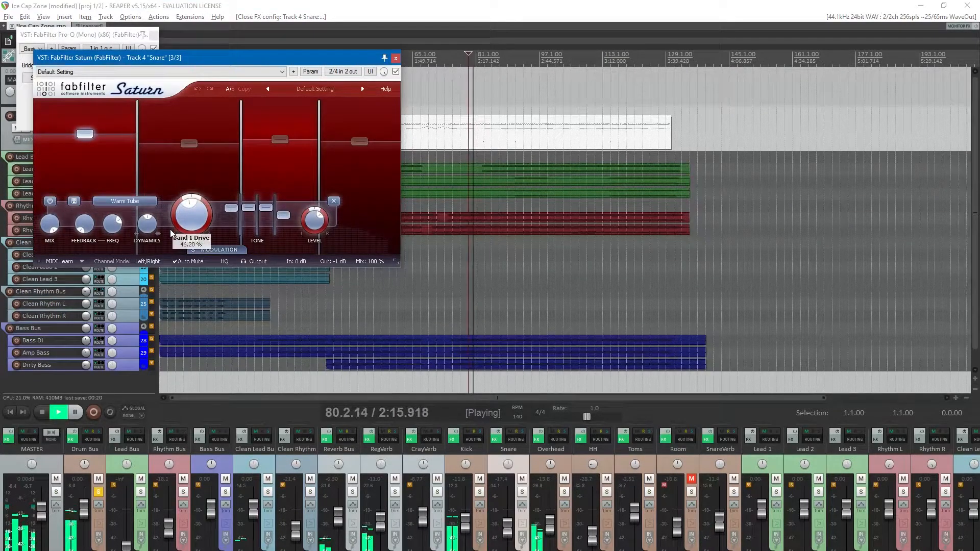
- Fine-tune Saturn's band 2 level to just under +3 dB and set the band 2 treble to -0.20 dB
{"action": "scroll", "coordinate": [190, 145], "scroll_direction": "up", "scroll_amount": 2}
{"action": "scroll", "coordinate": [189, 146], "scroll_direction": "up", "scroll_amount": 1}
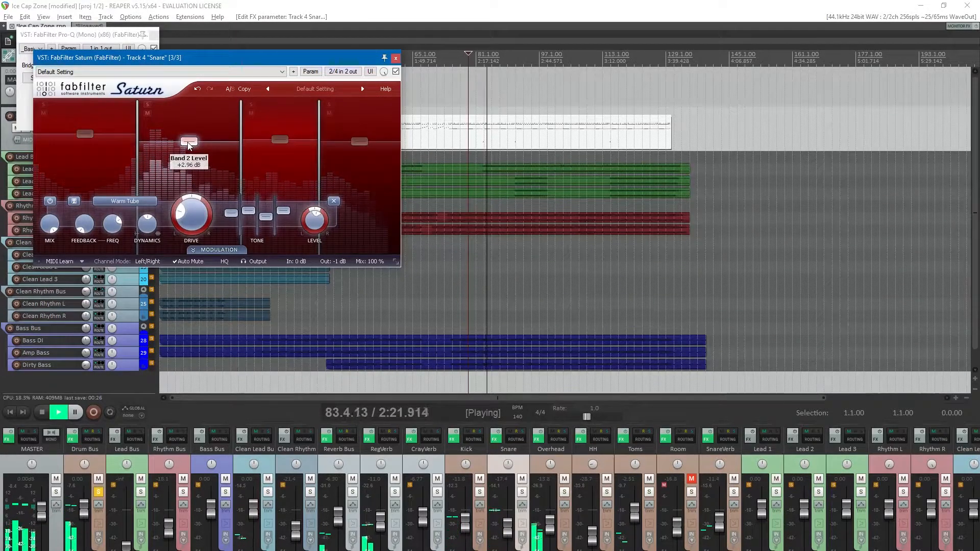
{"action": "scroll", "coordinate": [188, 145], "scroll_direction": "down", "scroll_amount": 1}
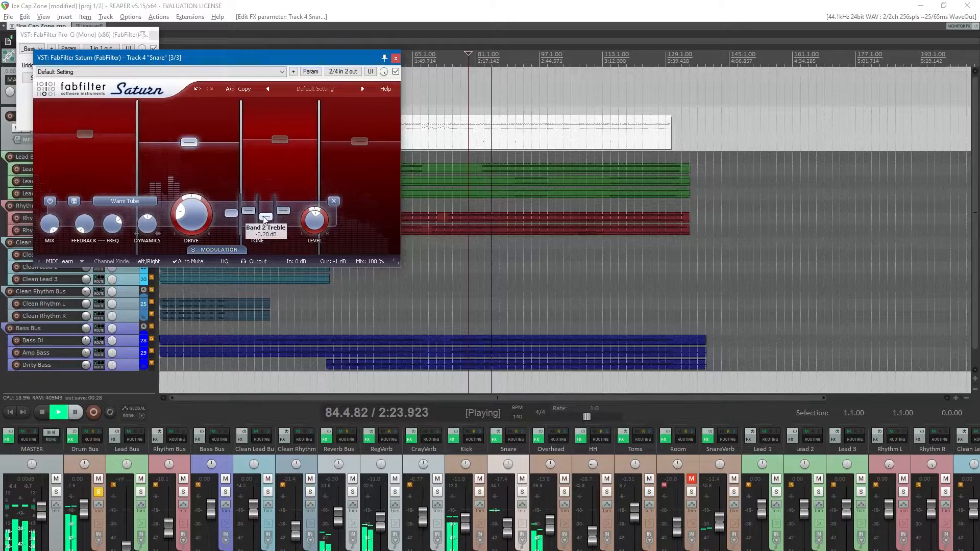
{"action": "left_click_drag", "start_coordinate": [264, 210], "coordinate": [264, 213]}
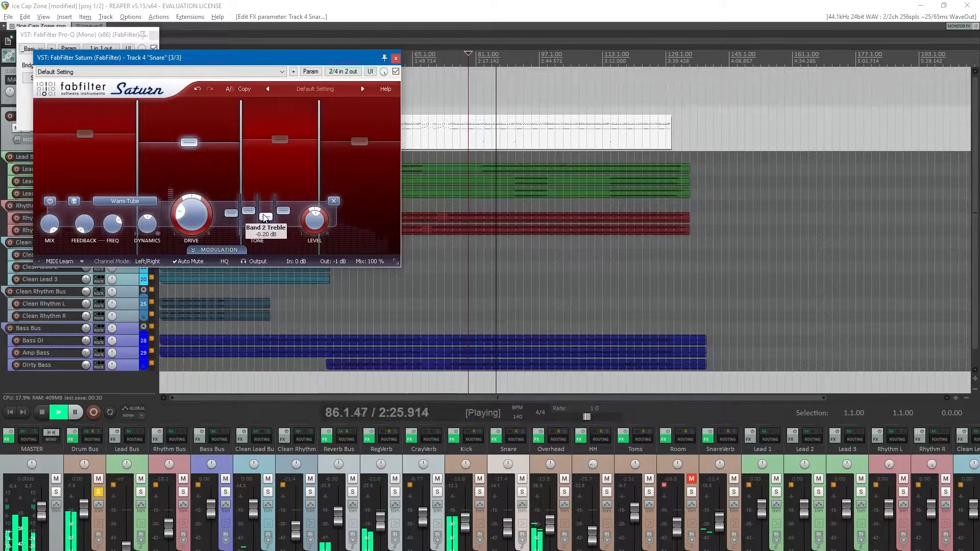
- Fine-tune Saturn's band 3 level and lower the band 3 presence slightly
{"action": "left_click_drag", "start_coordinate": [282, 141], "coordinate": [282, 144]}
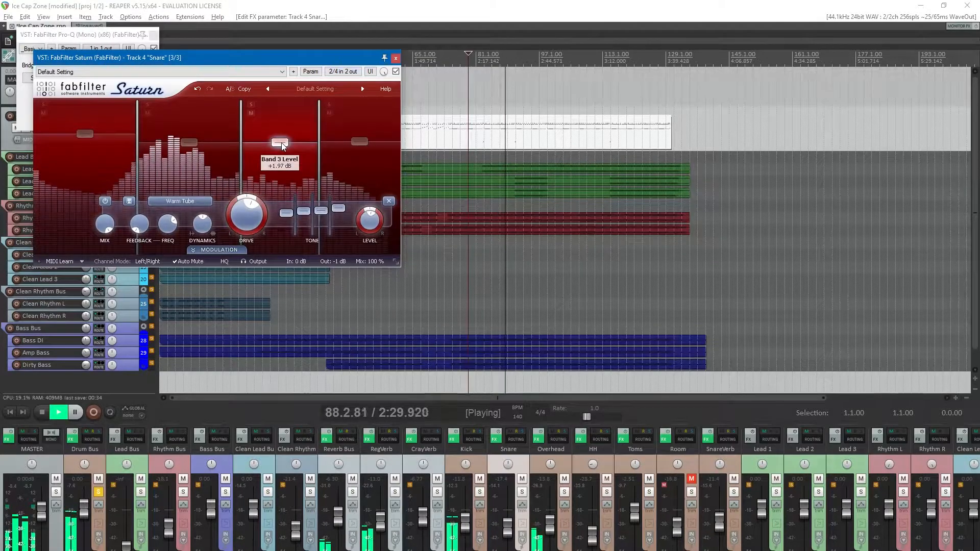
{"action": "left_click_drag", "start_coordinate": [282, 144], "coordinate": [279, 141]}
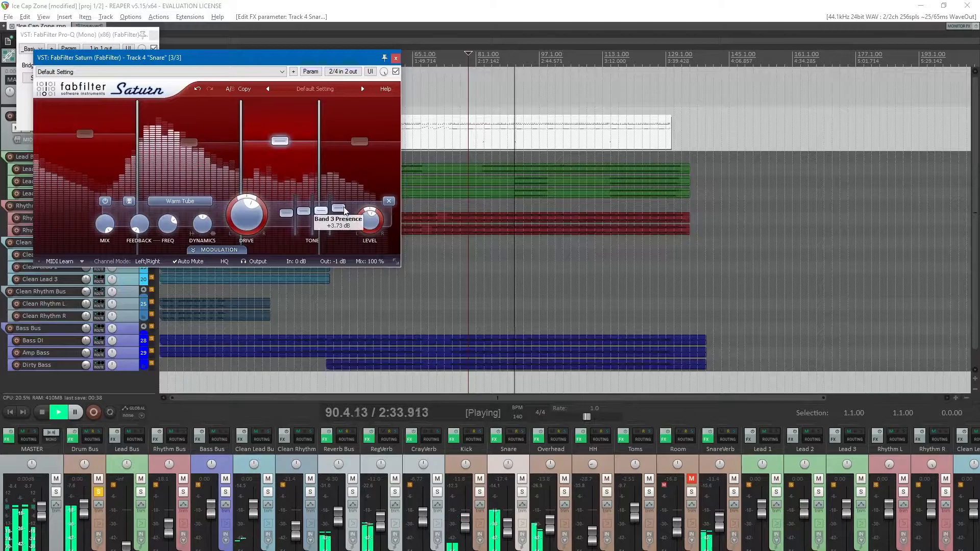
{"action": "left_click_drag", "start_coordinate": [338, 211], "coordinate": [338, 214]}
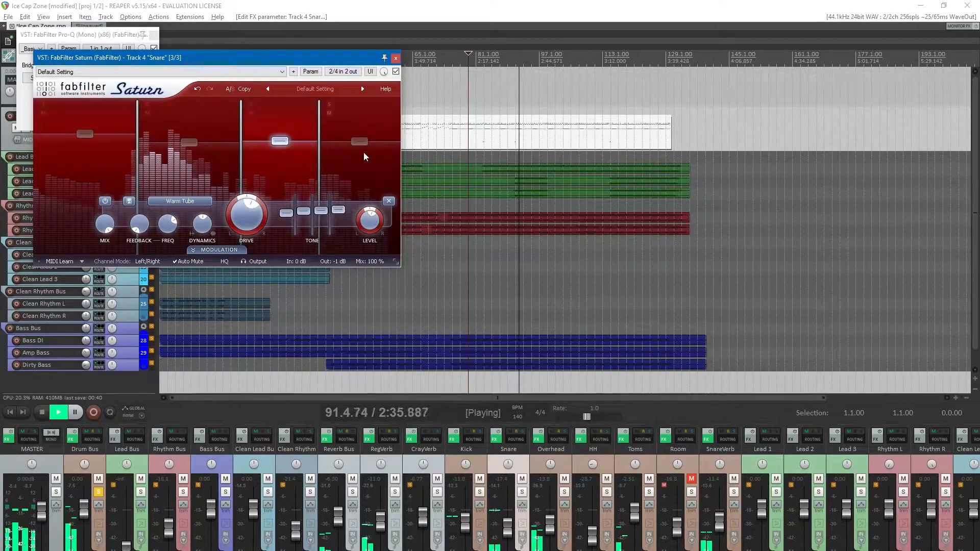
- Close the Snare saturation plug-in, stop playback, save the project and close the leftover Pro-Q window
{"action": "left_click", "coordinate": [396, 58]}
{"action": "key", "text": "space"}
{"action": "key", "text": "ctrl+s"}
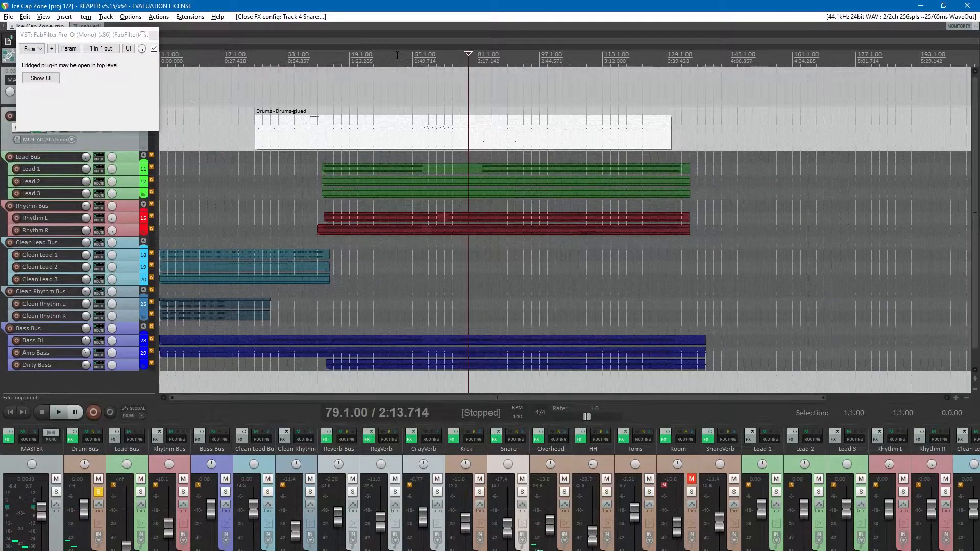
{"action": "left_click", "coordinate": [155, 36]}
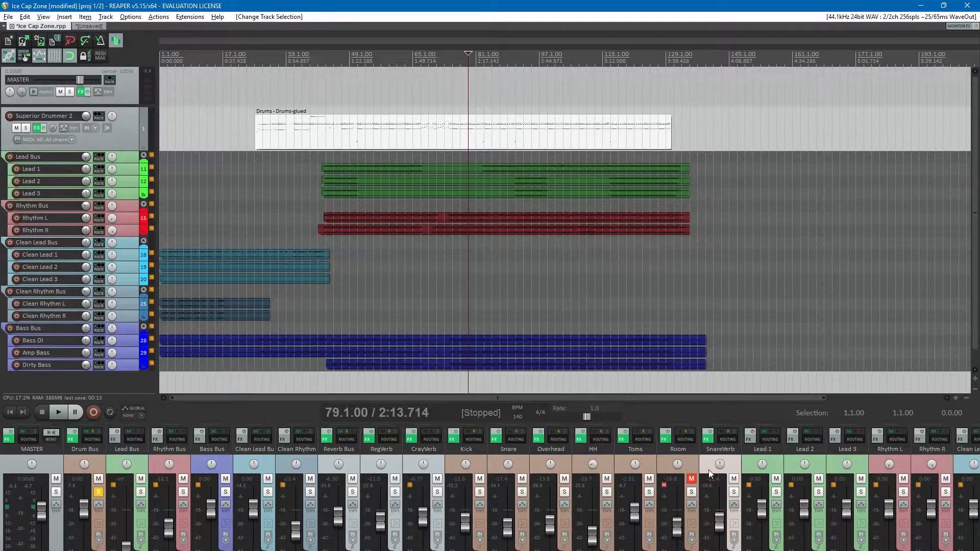
- Open the SnareVerb track's effects chain showing the Verbiage reverb, solo the track and start playback
{"action": "left_click", "coordinate": [707, 439]}
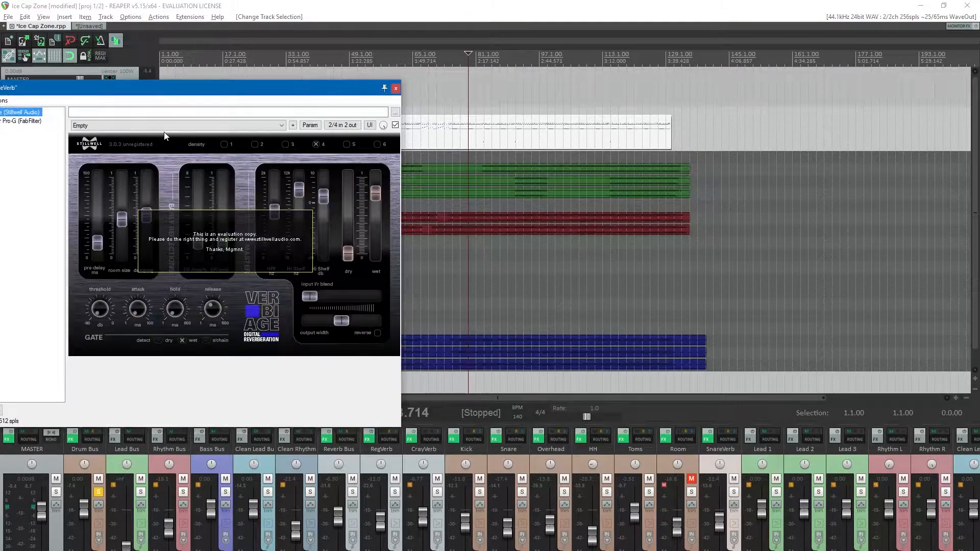
{"action": "left_click_drag", "start_coordinate": [185, 85], "coordinate": [449, 85]}
{"action": "left_click", "coordinate": [462, 214]}
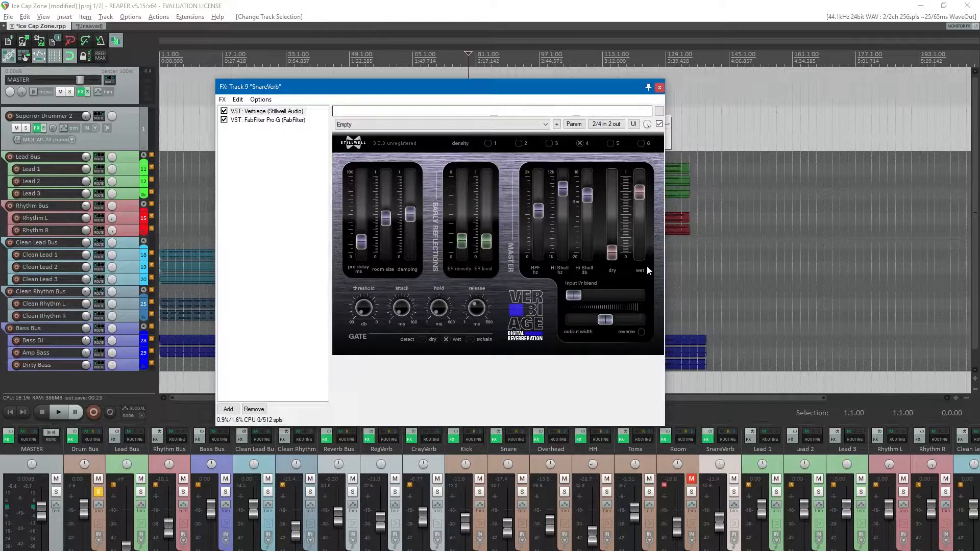
{"action": "left_click", "coordinate": [734, 493]}
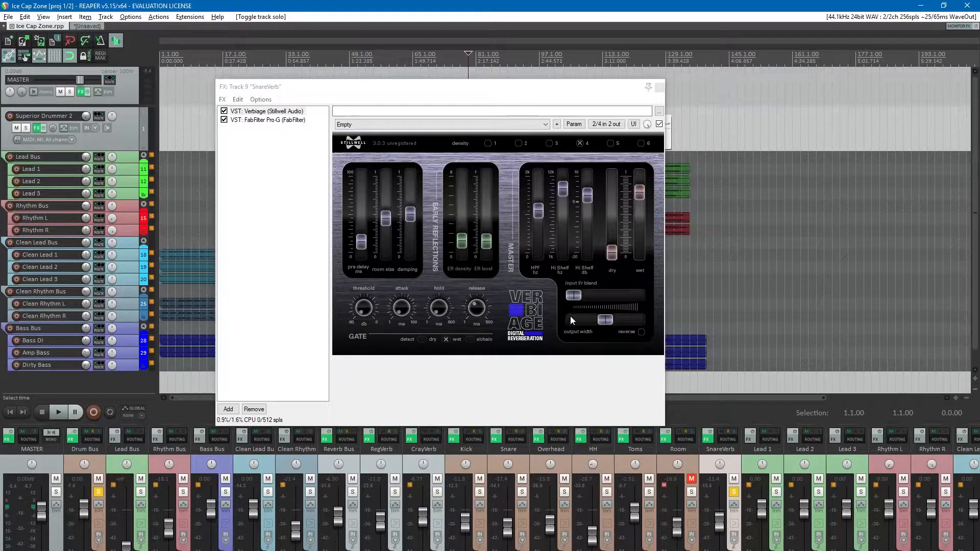
{"action": "key", "text": "space"}
- Raise Verbiage's early reflection density slightly, try different early reflection levels and room size, and stop playback
{"action": "left_click_drag", "start_coordinate": [458, 243], "coordinate": [492, 238]}
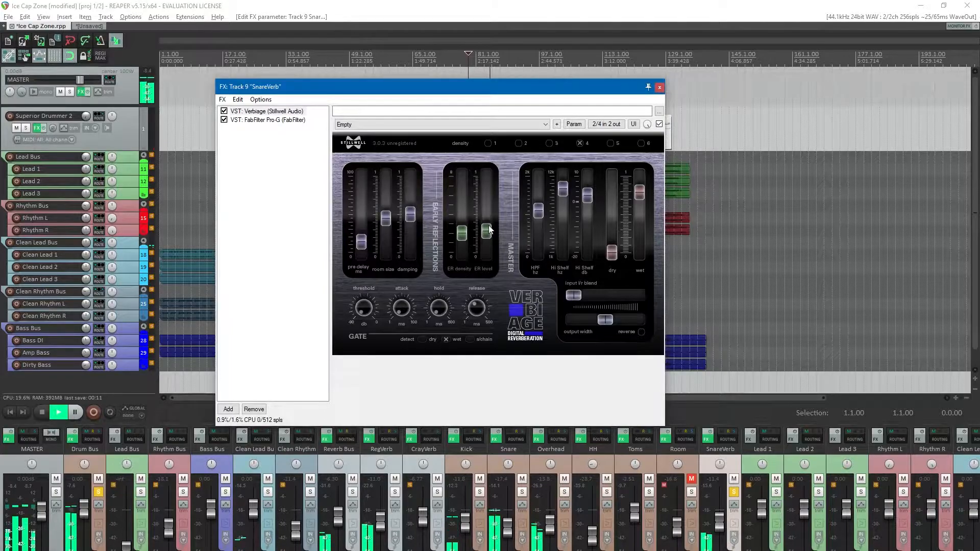
{"action": "mouse_move", "coordinate": [386, 219]}
{"action": "left_mouse_down"}
{"action": "mouse_move", "coordinate": [387, 197]}
{"action": "mouse_move", "coordinate": [393, 218]}
{"action": "left_mouse_up"}
{"action": "key", "text": "space"}
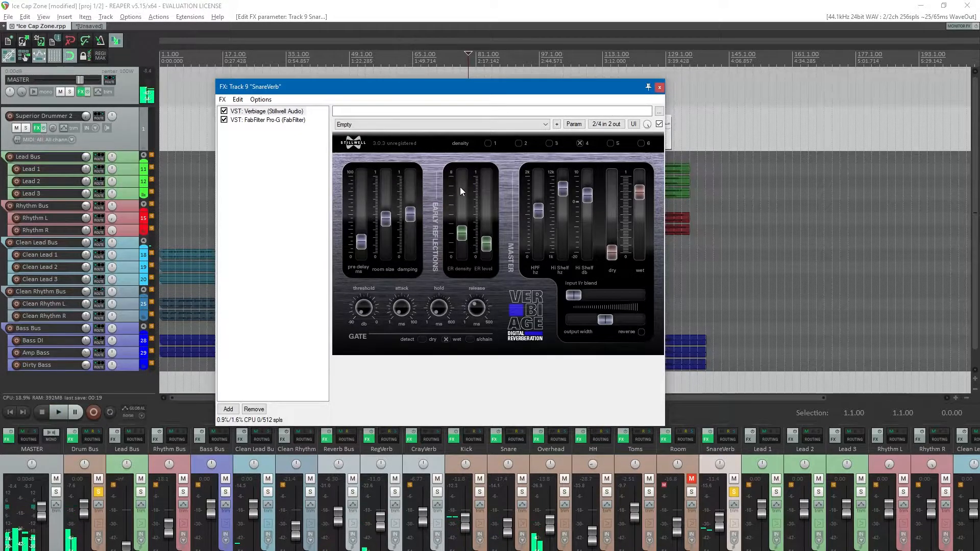
{"action": "key", "text": "ctrl+s"}
{"action": "key", "text": "Escape"}
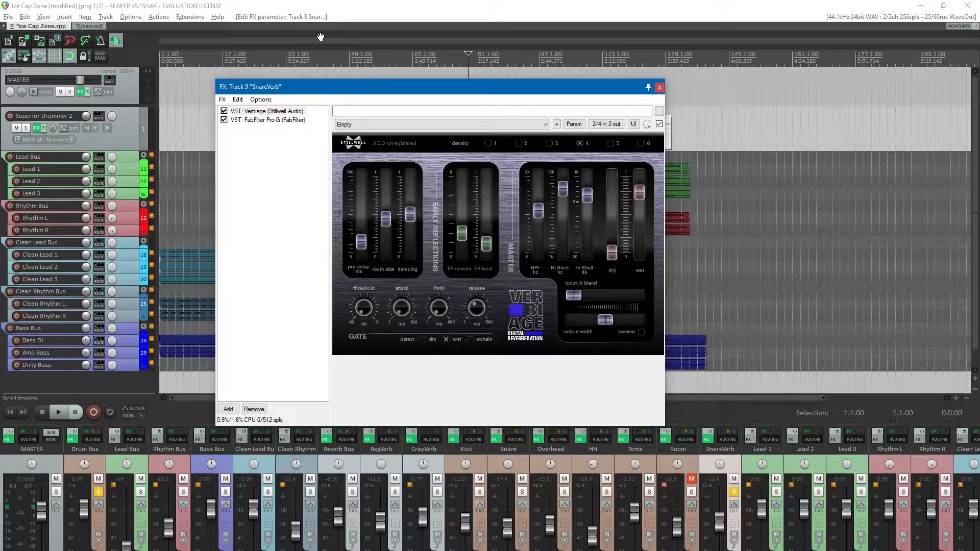
- Open the SnareVerb track's FabFilter Pro-G gate, audition it from bar 79, close the plug-in and save the project
{"action": "double_click", "coordinate": [266, 120]}
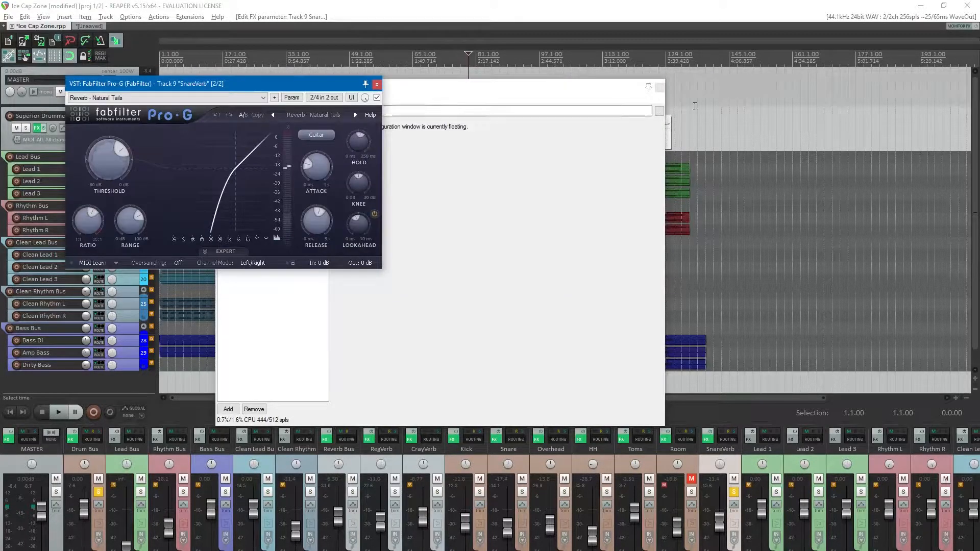
{"action": "left_click", "coordinate": [660, 88]}
{"action": "left_click_drag", "start_coordinate": [245, 84], "coordinate": [415, 155]}
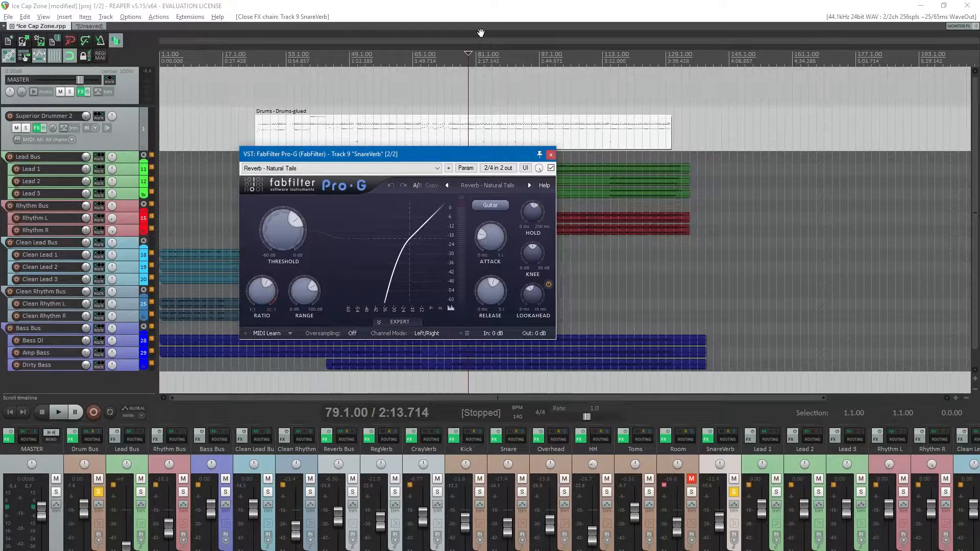
{"action": "key", "text": "space"}
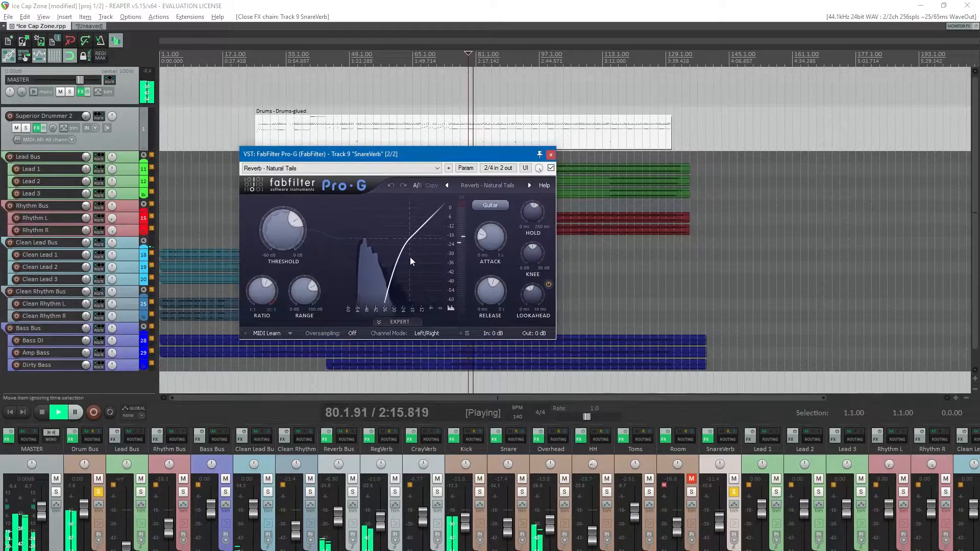
{"action": "key", "text": "space"}
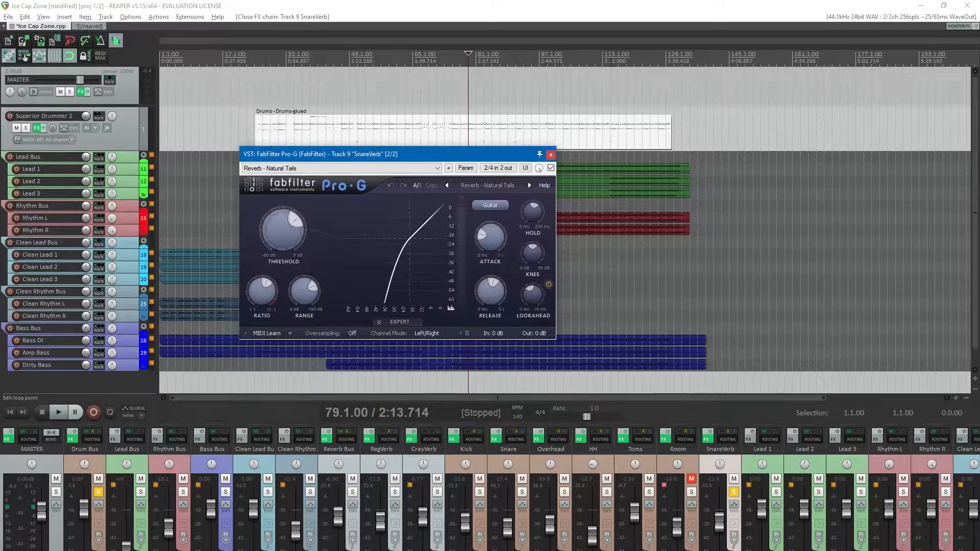
{"action": "left_click", "coordinate": [550, 156]}
{"action": "key", "text": "ctrl+s"}
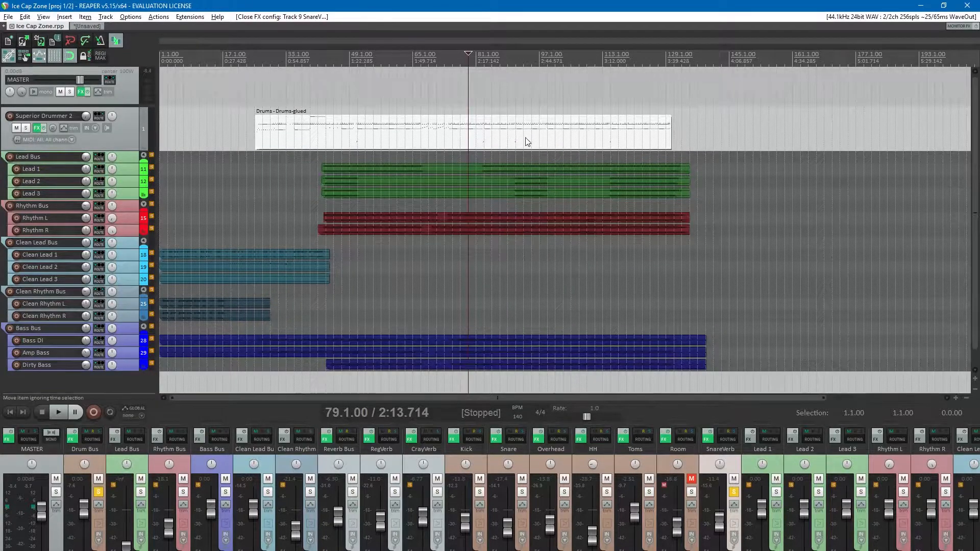
- Take the SnareVerb track out of solo, unmute the Room track and save the project
{"action": "left_click", "coordinate": [734, 492]}
{"action": "left_click", "coordinate": [691, 479]}
{"action": "key", "text": "ctrl+s"}
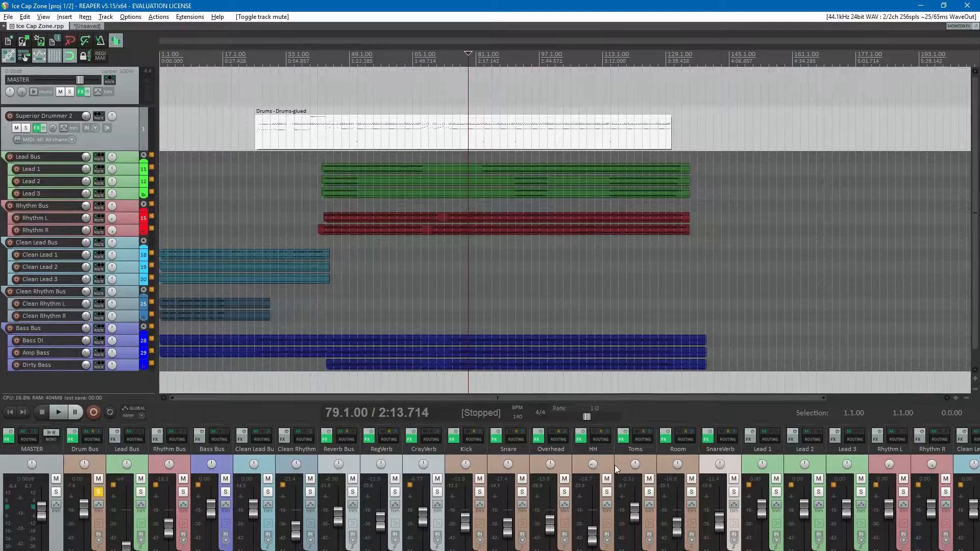
- Audition the Room track soloed from bar 79, briefly muting the Snare, then stop playback and save the project
{"action": "key", "text": "space"}
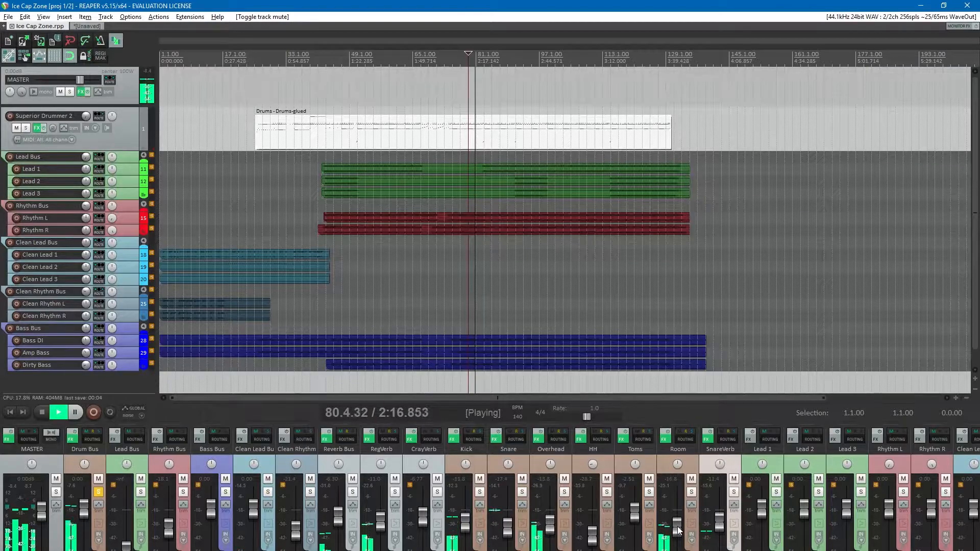
{"action": "left_click", "coordinate": [691, 492]}
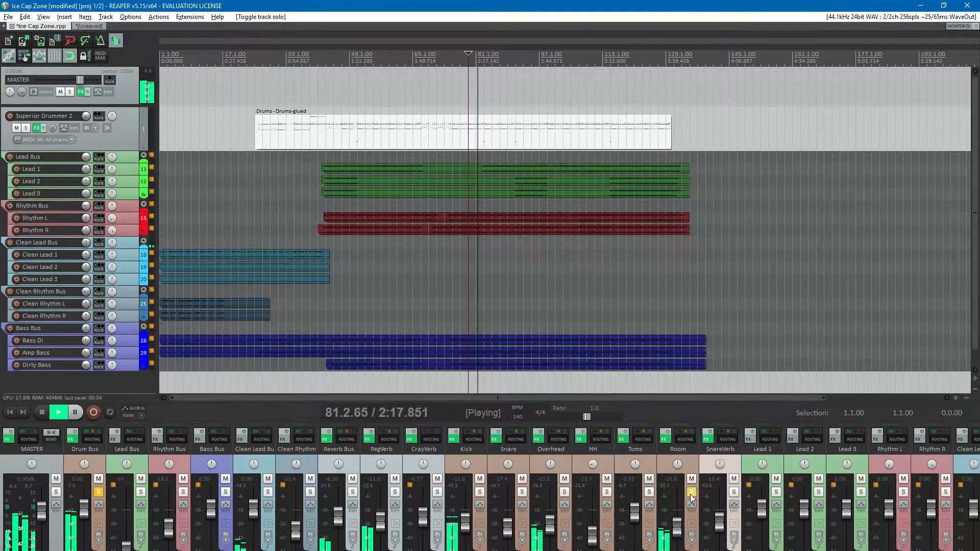
{"action": "left_click", "coordinate": [522, 479]}
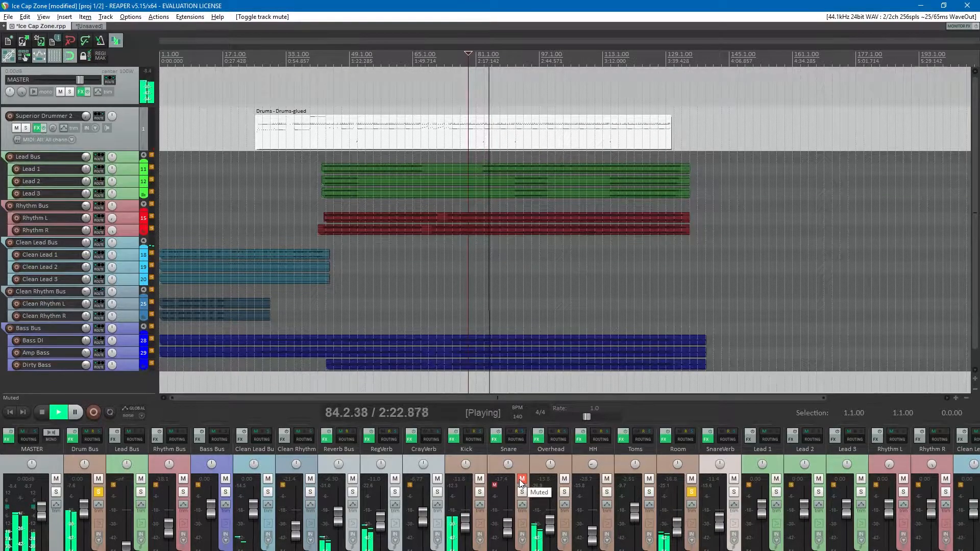
{"action": "key", "text": "space"}
{"action": "left_click", "coordinate": [522, 479]}
{"action": "key", "text": "ctrl+s"}
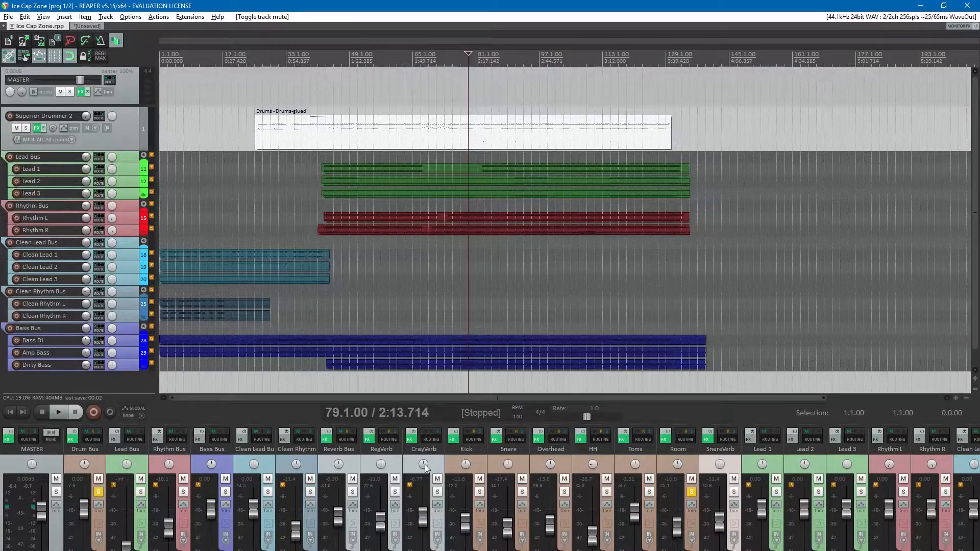
- Toggle the Drum Bus solo off and back on, unsolo the Room track and save the project
{"action": "left_click", "coordinate": [99, 492]}
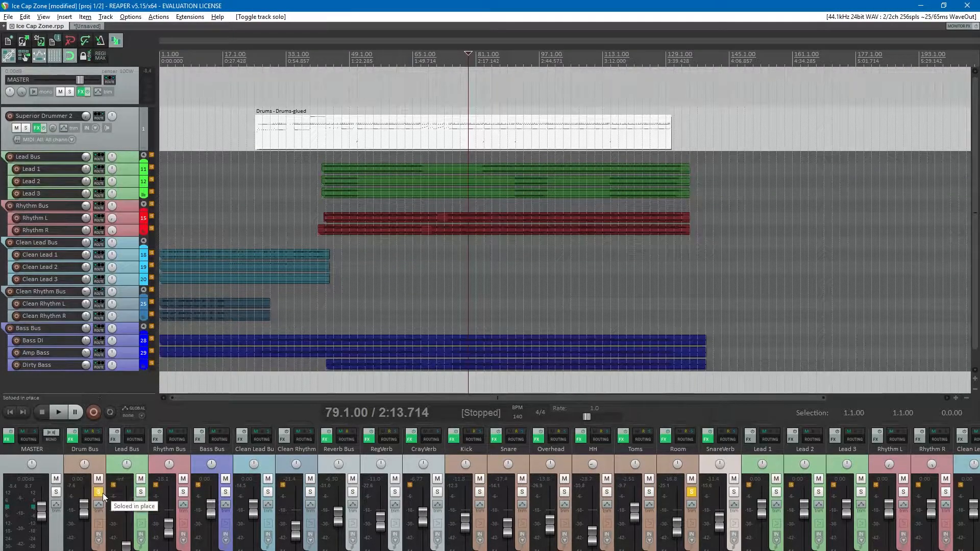
{"action": "key", "text": "ctrl+s"}
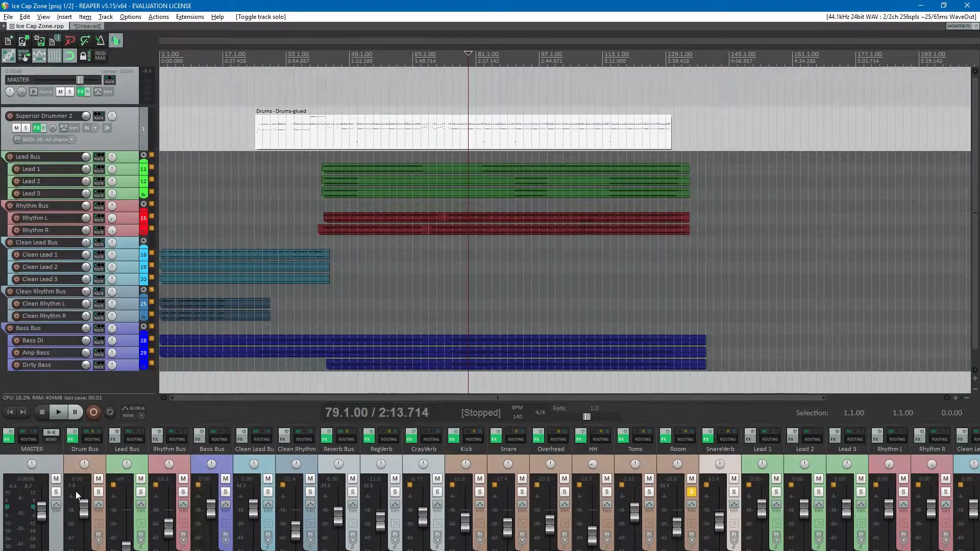
{"action": "left_click", "coordinate": [98, 493]}
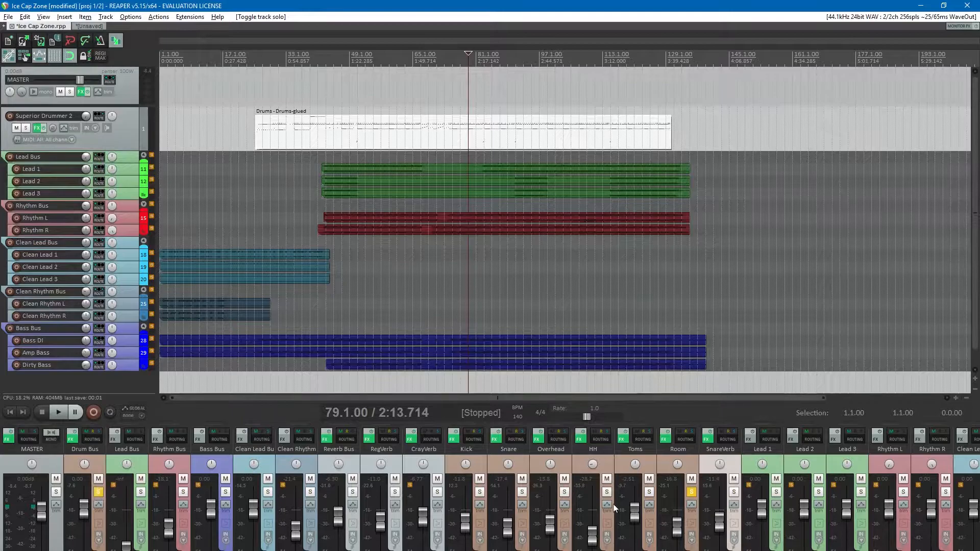
{"action": "left_click", "coordinate": [691, 491]}
{"action": "key", "text": "ctrl+s"}
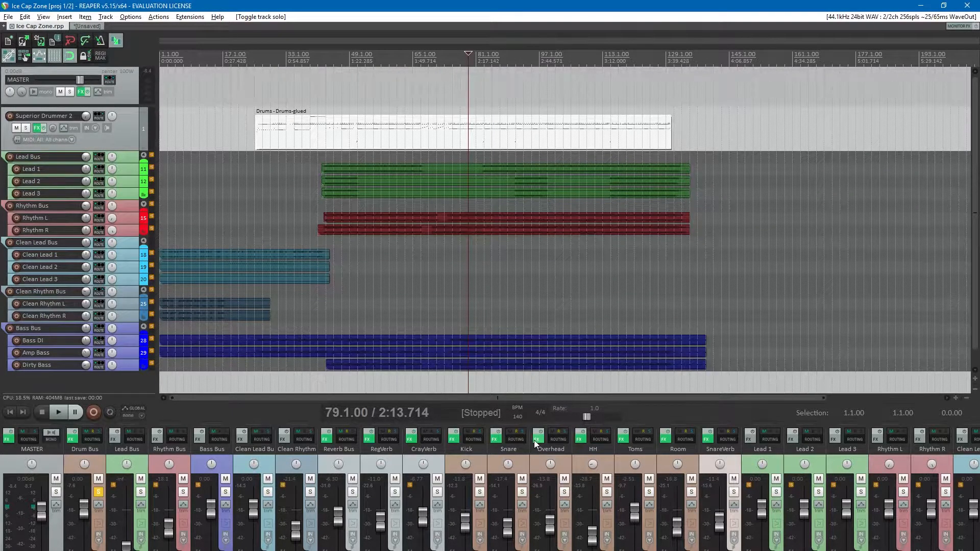
- Open the Overhead track's FabFilter Pro-Q equalizer, move it clear of its wrapper window and close that wrapper
{"action": "right_click", "coordinate": [534, 440]}
{"action": "left_click", "coordinate": [568, 472]}
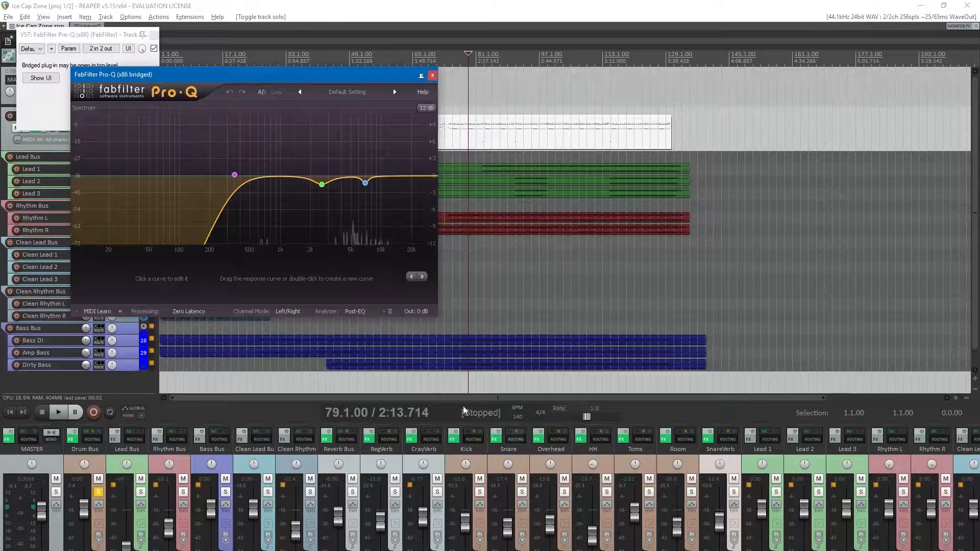
{"action": "left_click_drag", "start_coordinate": [254, 83], "coordinate": [373, 124]}
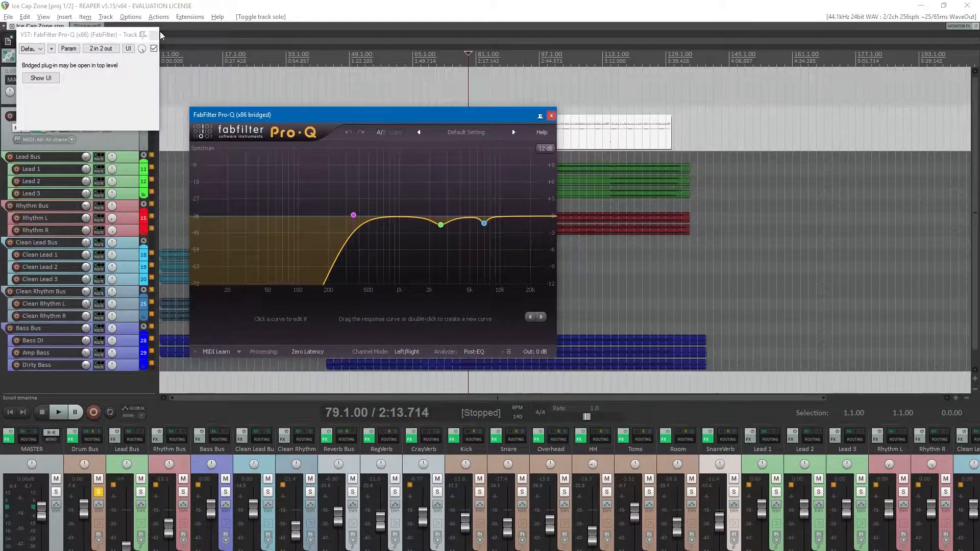
{"action": "left_click", "coordinate": [153, 35]}
- Open Superior Drummer 2's mixer, show the overhead channel's individual bleed settings and nudge the channel's pan slider
{"action": "left_click", "coordinate": [37, 130]}
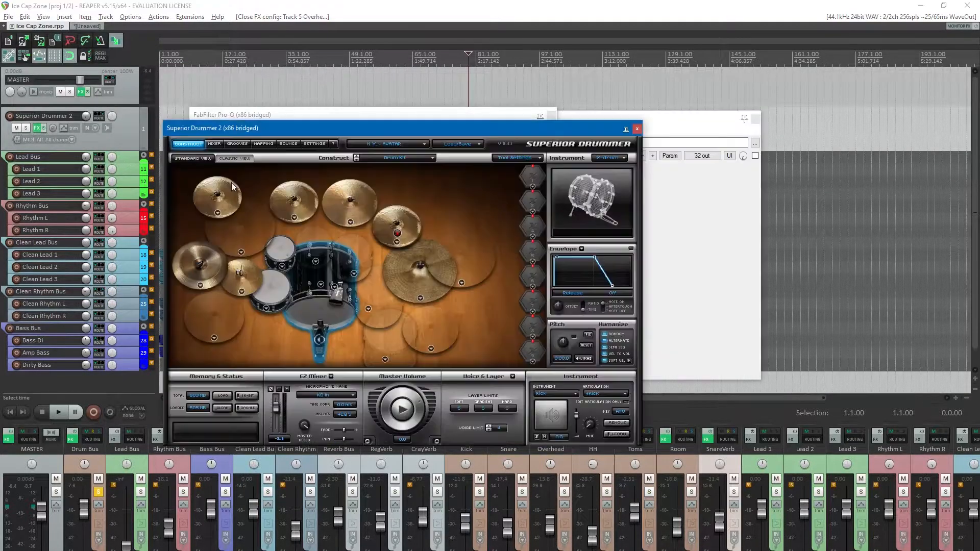
{"action": "left_click", "coordinate": [213, 144]}
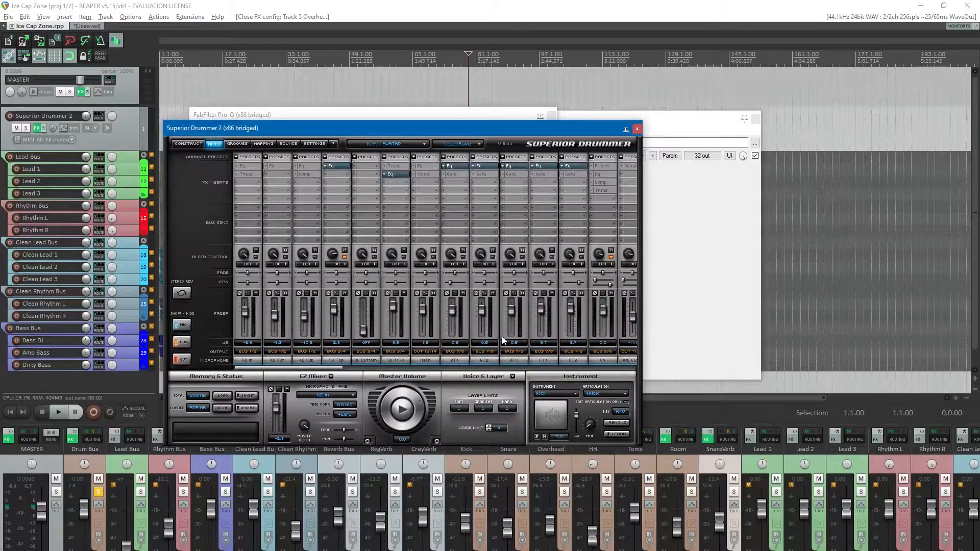
{"action": "left_click", "coordinate": [599, 264]}
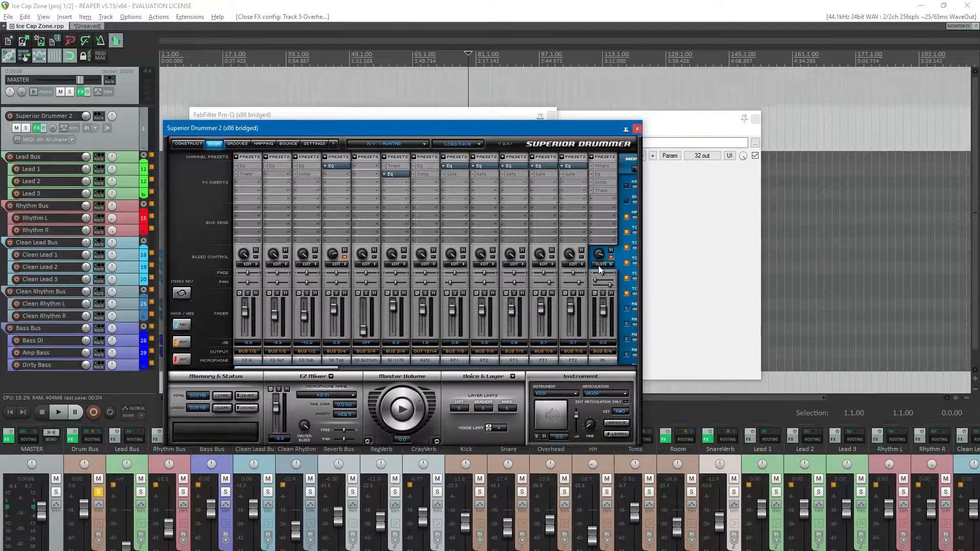
{"action": "left_click_drag", "start_coordinate": [594, 280], "coordinate": [594, 282]}
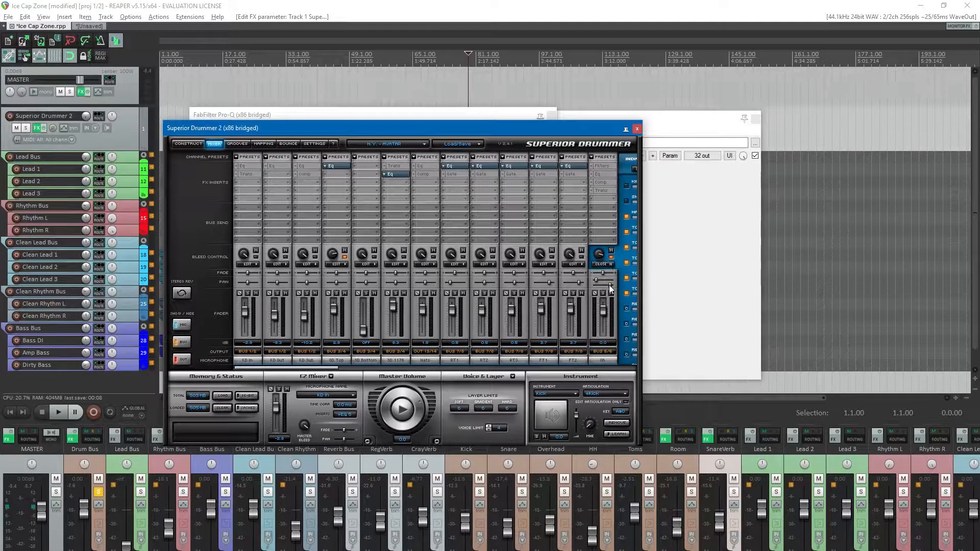
- Go through the overhead channel's individual bleed list, leaving the X9-Kick 2 bleed switched off
{"action": "left_click_drag", "start_coordinate": [323, 368], "coordinate": [388, 365]}
{"action": "left_click_drag", "start_coordinate": [424, 231], "coordinate": [421, 352]}
{"action": "left_click", "coordinate": [372, 357]}
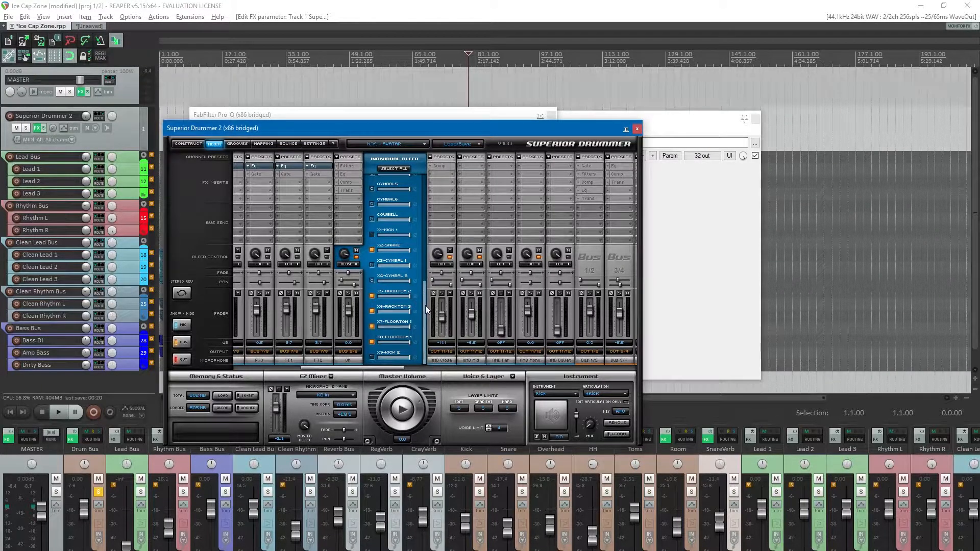
{"action": "left_click_drag", "start_coordinate": [424, 293], "coordinate": [422, 182]}
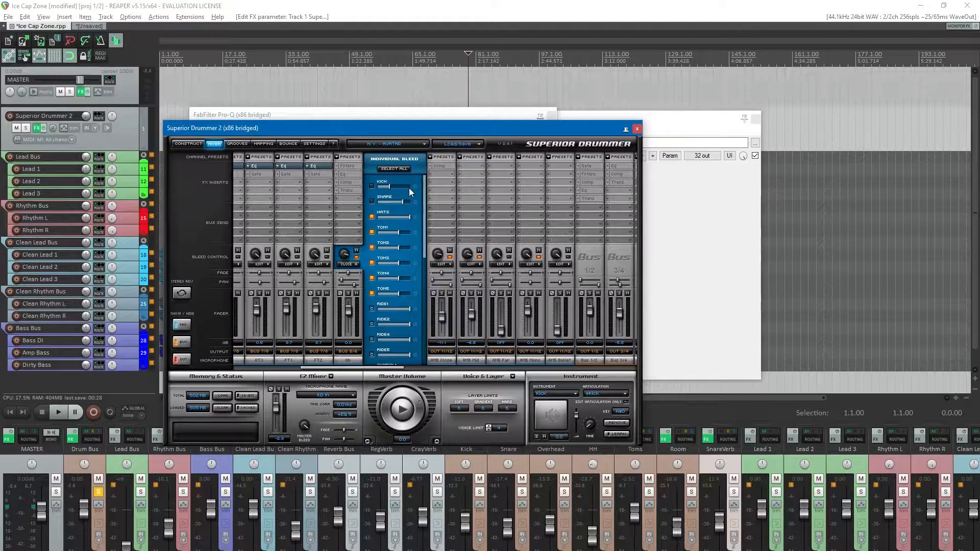
- Save the project, hide the overhead bleed list and close Superior Drummer 2 with its effects chain window
{"action": "left_click", "coordinate": [438, 6]}
{"action": "key", "text": "ctrl+s"}
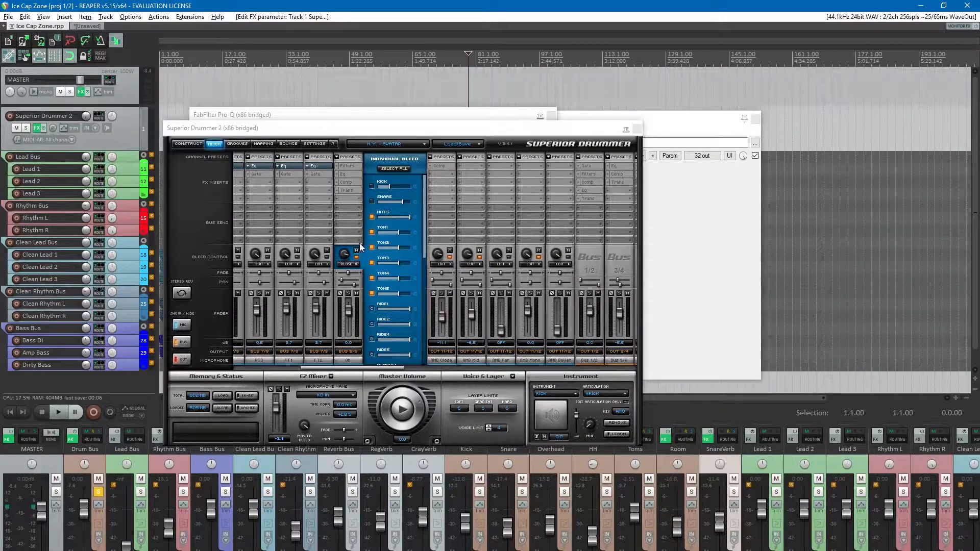
{"action": "left_click", "coordinate": [344, 264]}
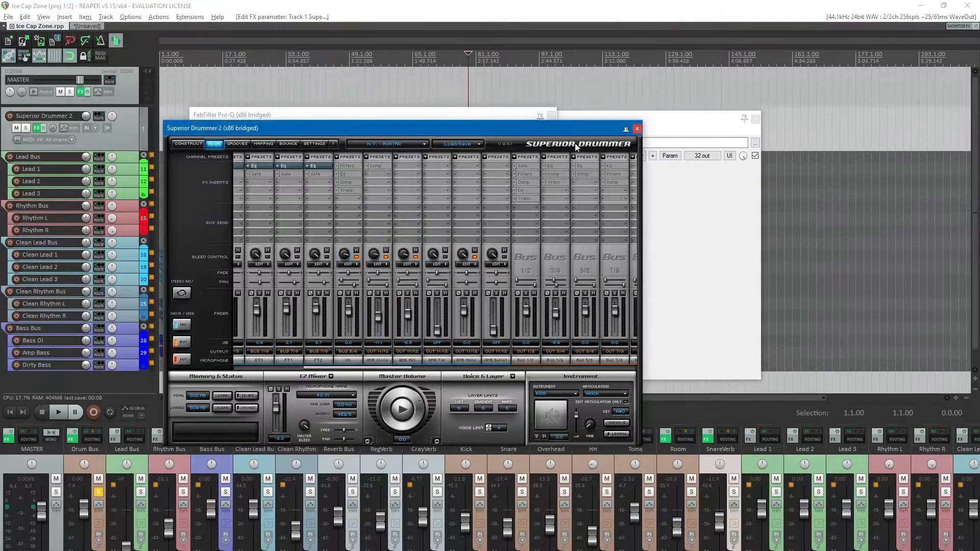
{"action": "left_click", "coordinate": [638, 130]}
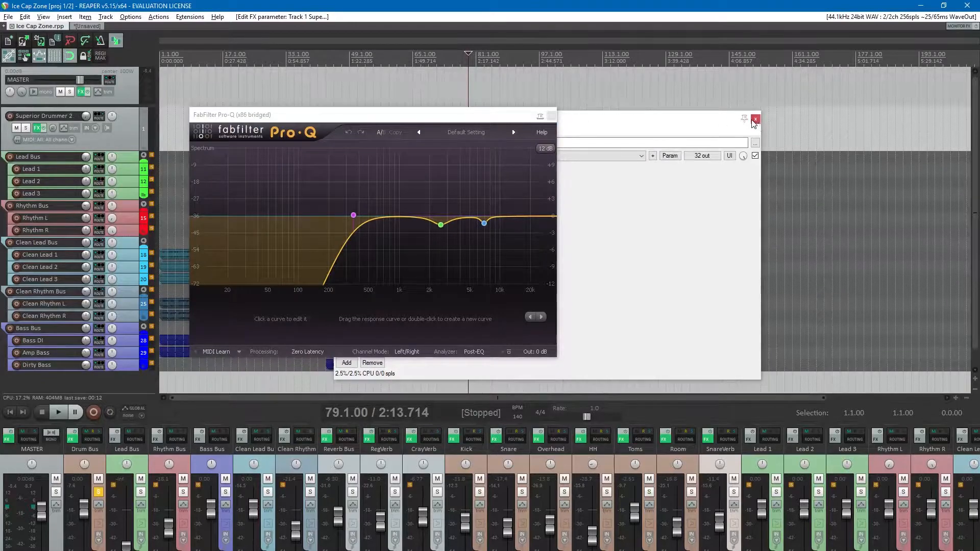
{"action": "left_click", "coordinate": [756, 119]}
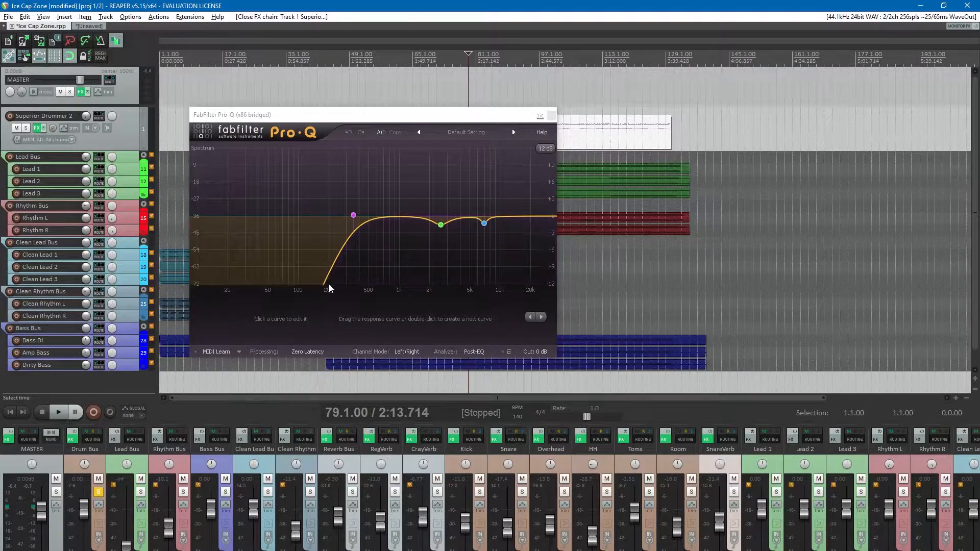
- Lower the Overhead Pro-Q's low-cut frequency slightly, close the plug-in and save the project
{"action": "left_click_drag", "start_coordinate": [353, 214], "coordinate": [347, 216]}
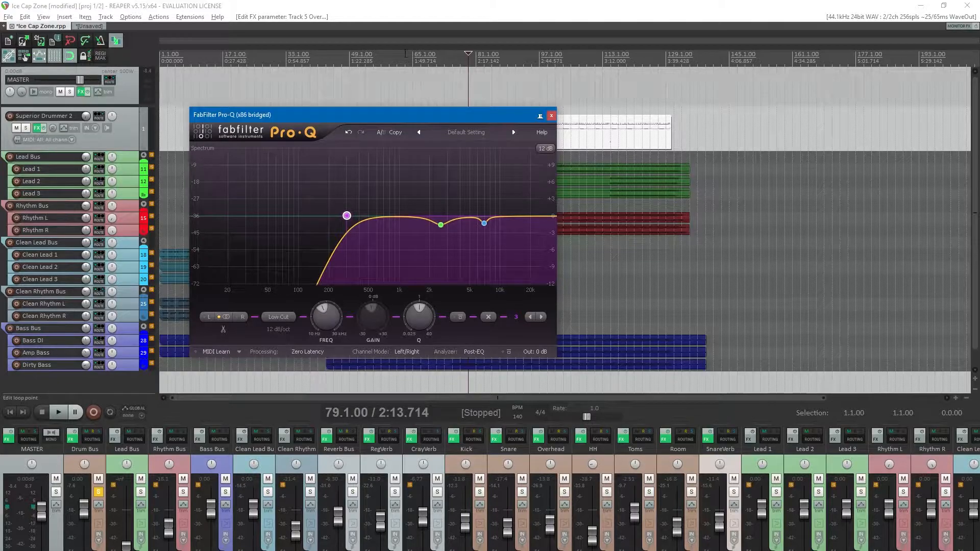
{"action": "left_click", "coordinate": [551, 115]}
{"action": "key", "text": "ctrl+s"}
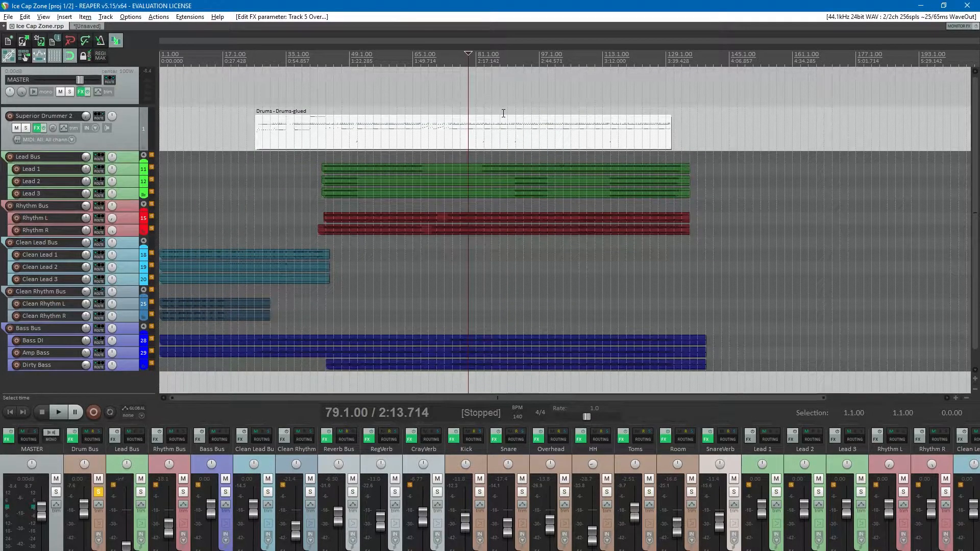
- Play from bar 79 with the Overhead track soloed, then clear the Overhead and Drum Bus solos to hear the full mix
{"action": "key", "text": "space"}
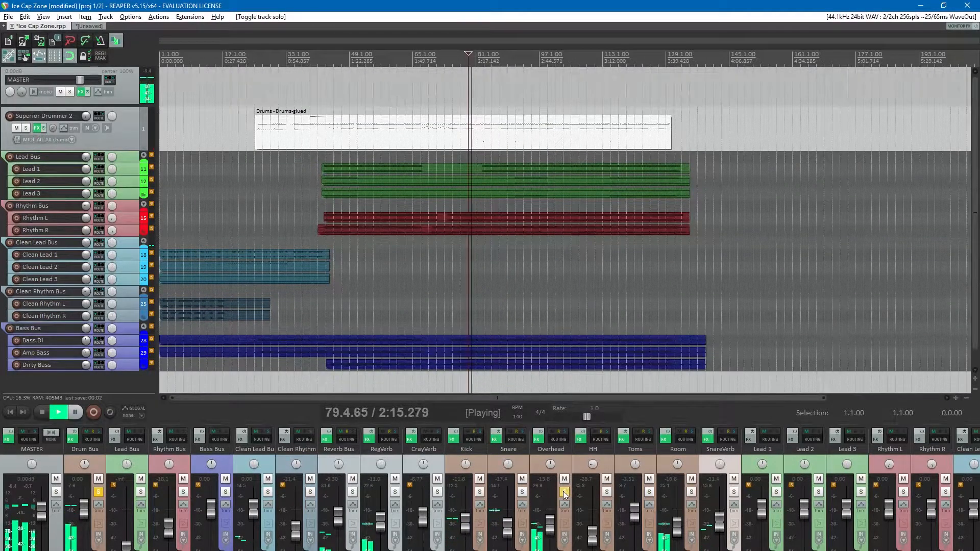
{"action": "left_click", "coordinate": [564, 492]}
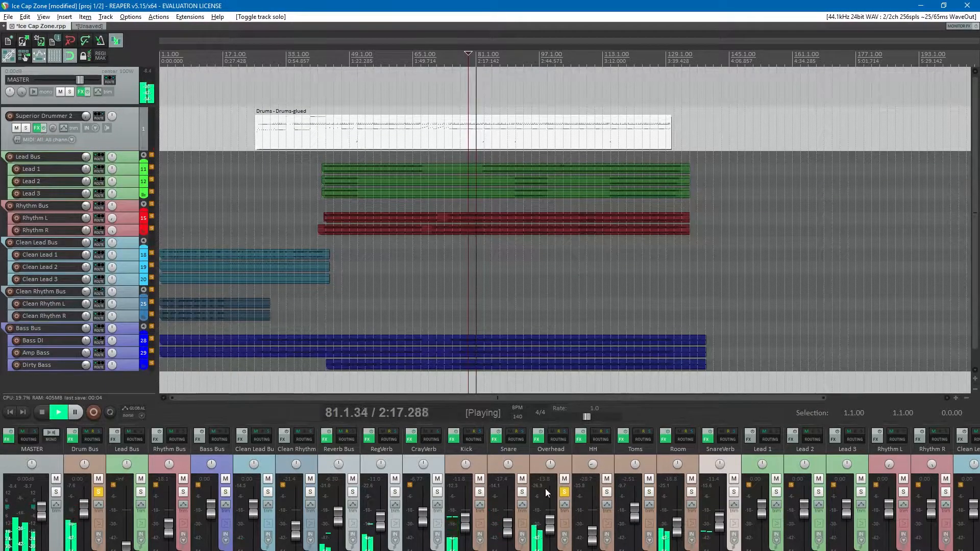
{"action": "left_click", "coordinate": [97, 492]}
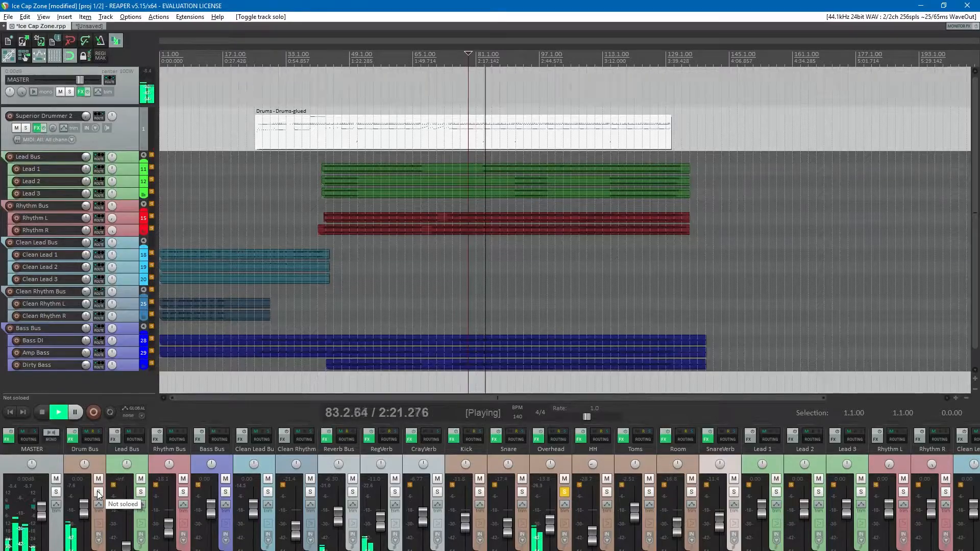
{"action": "left_click", "coordinate": [564, 492]}
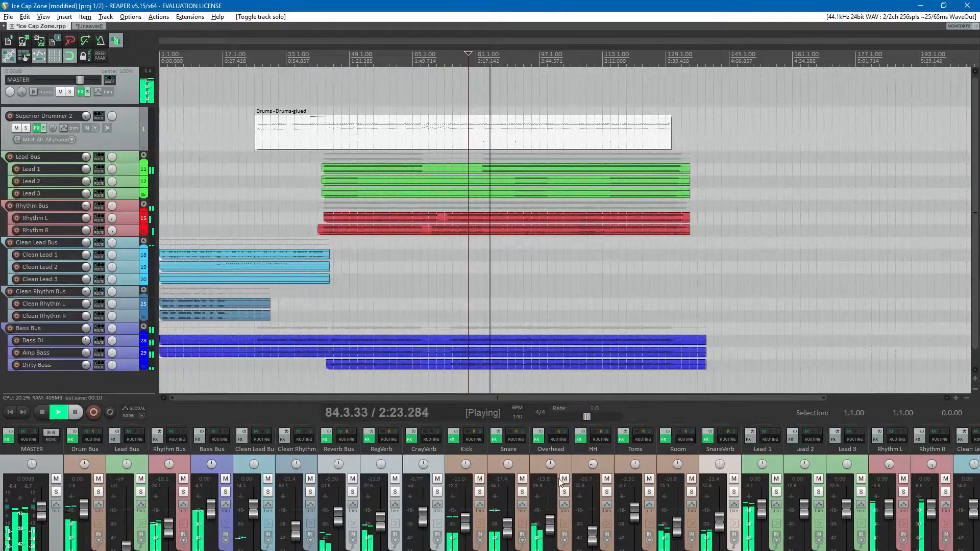
- Pull the Rhythm Bus and Bass Bus faders far down, leave the Drum Bus soloed, stop playback and save the project
{"action": "left_click_drag", "start_coordinate": [211, 510], "coordinate": [168, 550]}
{"action": "left_click", "coordinate": [99, 491]}
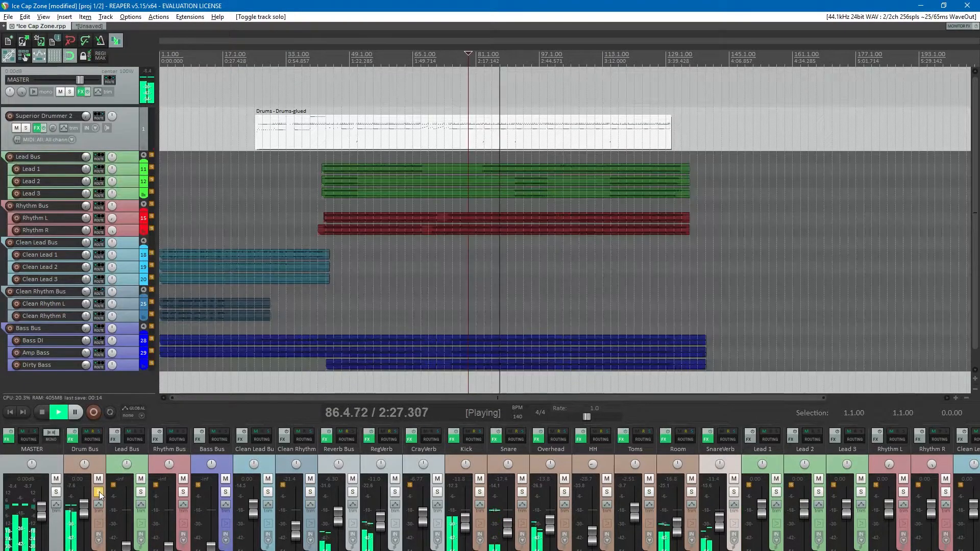
{"action": "left_click", "coordinate": [99, 492]}
{"action": "left_click", "coordinate": [99, 491]}
{"action": "key", "text": "space"}
{"action": "key", "text": "ctrl+s"}
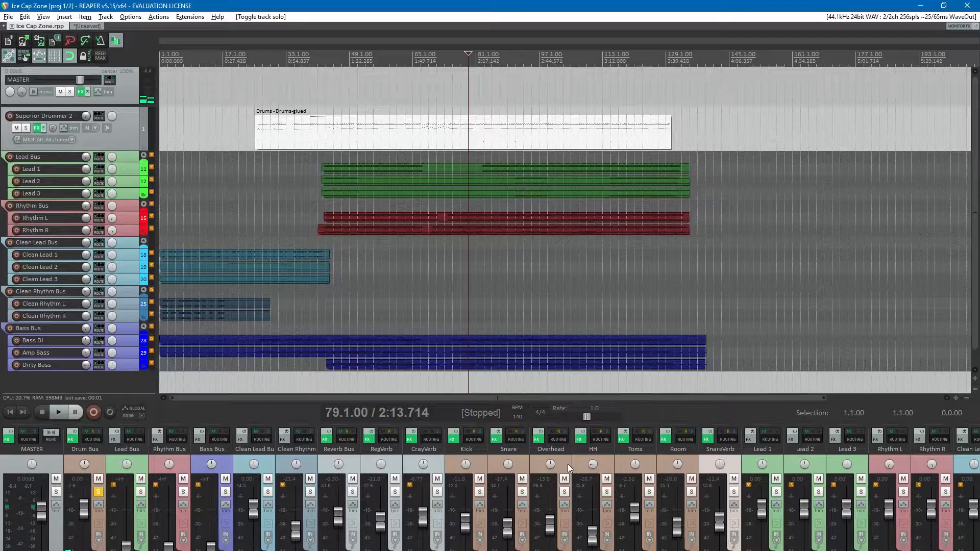
- Open the HH track's FabFilter Pro-C compressor, shorten its attack, close the plug-in and save the project
{"action": "left_click", "coordinate": [365, 130]}
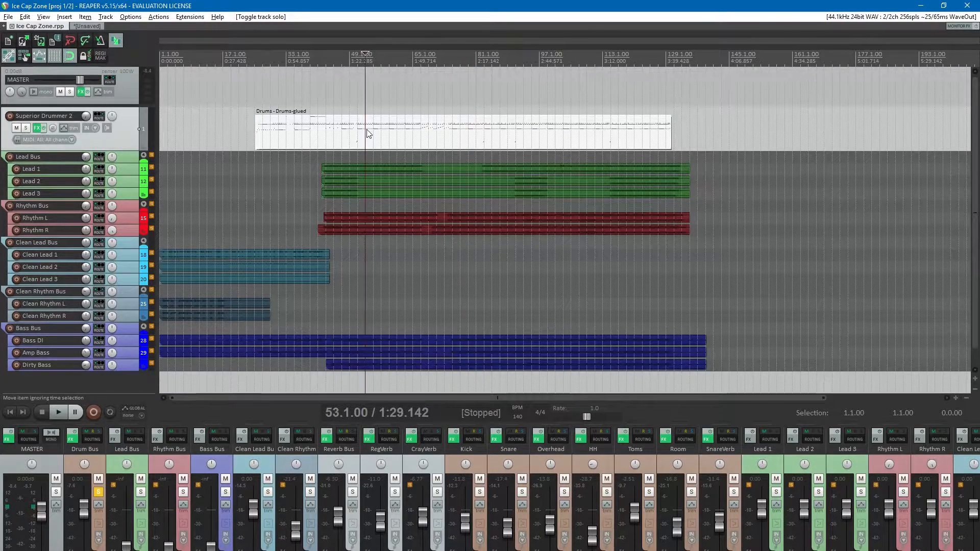
{"action": "right_click", "coordinate": [579, 442]}
{"action": "left_click", "coordinate": [613, 477]}
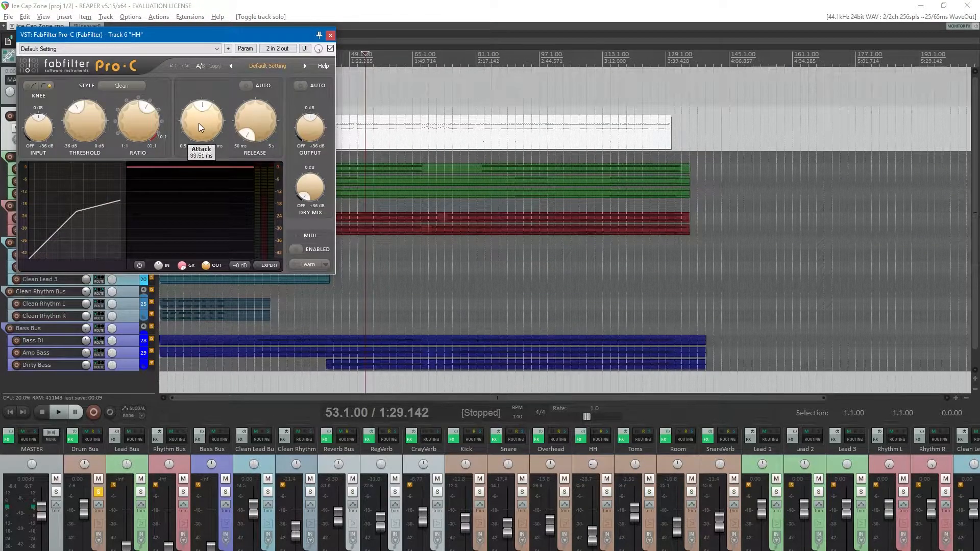
{"action": "left_click_drag", "start_coordinate": [195, 123], "coordinate": [176, 151]}
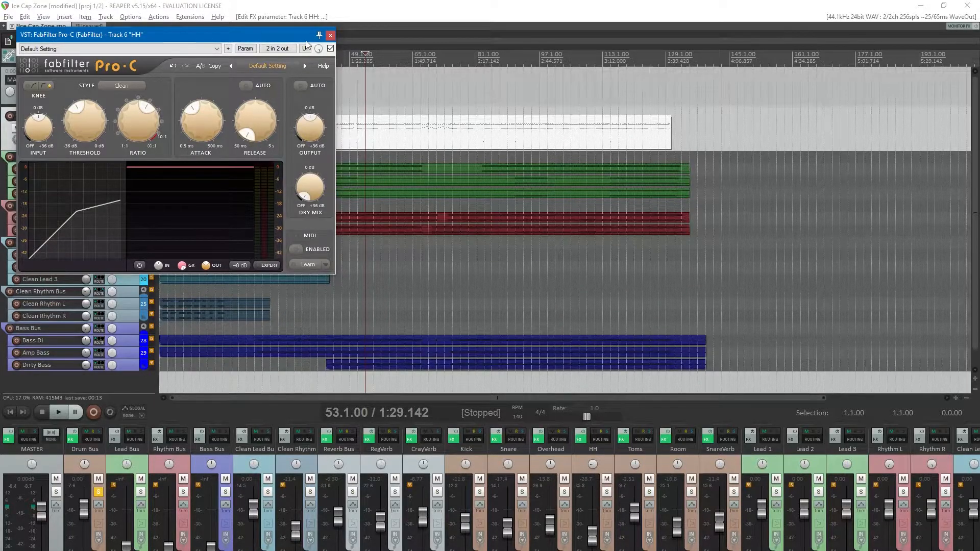
{"action": "left_click", "coordinate": [331, 35]}
{"action": "key", "text": "ctrl+s"}
- Place the edit cursor at bar 37 on the drum item and open the item in the built-in MIDI editor
{"action": "left_click", "coordinate": [311, 133]}
{"action": "scroll", "coordinate": [446, 147], "scroll_direction": "up", "scroll_amount": 3}
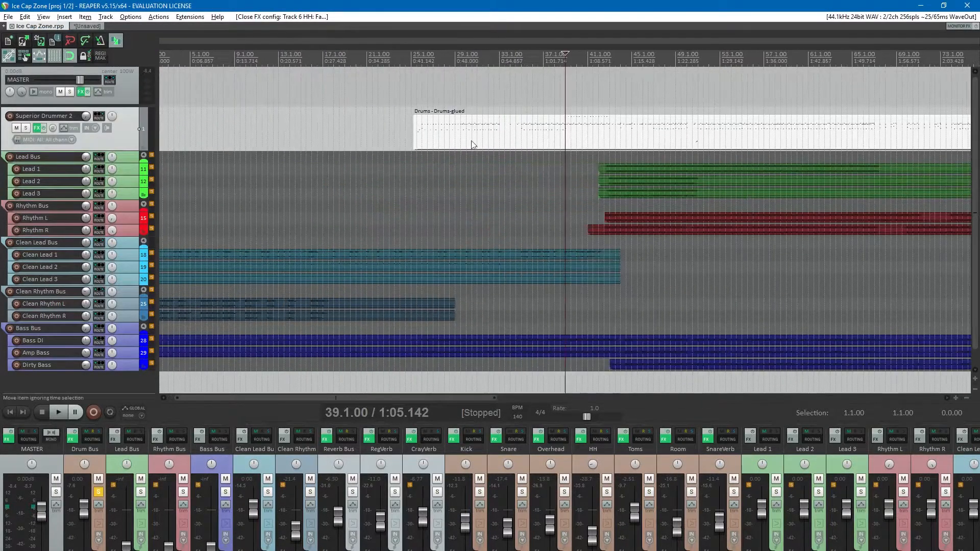
{"action": "left_click", "coordinate": [561, 147]}
{"action": "left_click", "coordinate": [543, 135]}
{"action": "right_click", "coordinate": [542, 135]}
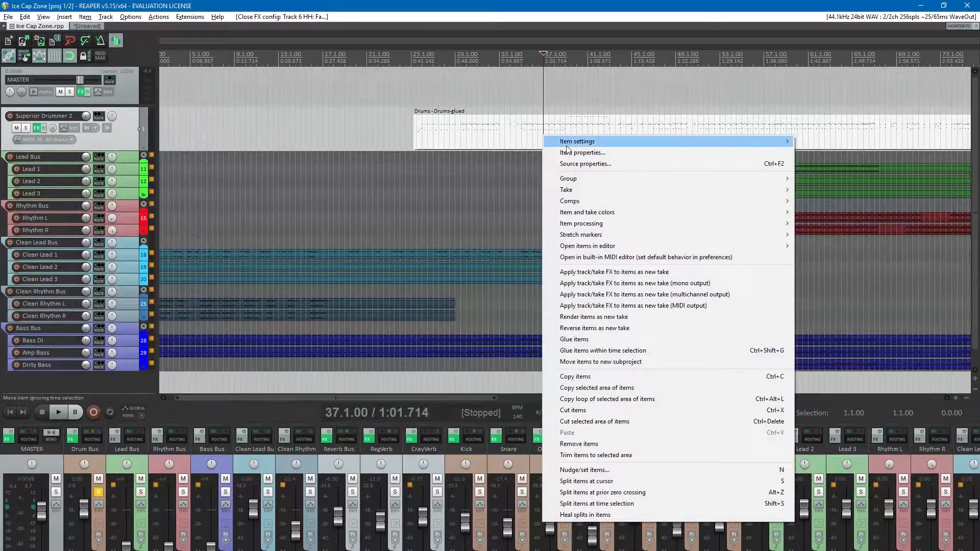
{"action": "left_click", "coordinate": [601, 259]}
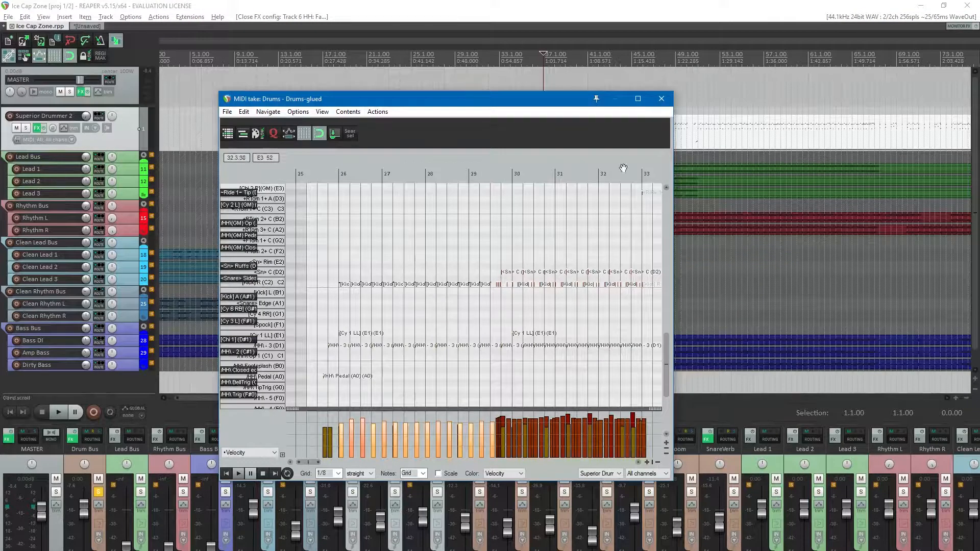
- Close the drum MIDI editor, replay the drums from bar 28 and adjust the HH track's pan
{"action": "left_click", "coordinate": [661, 99]}
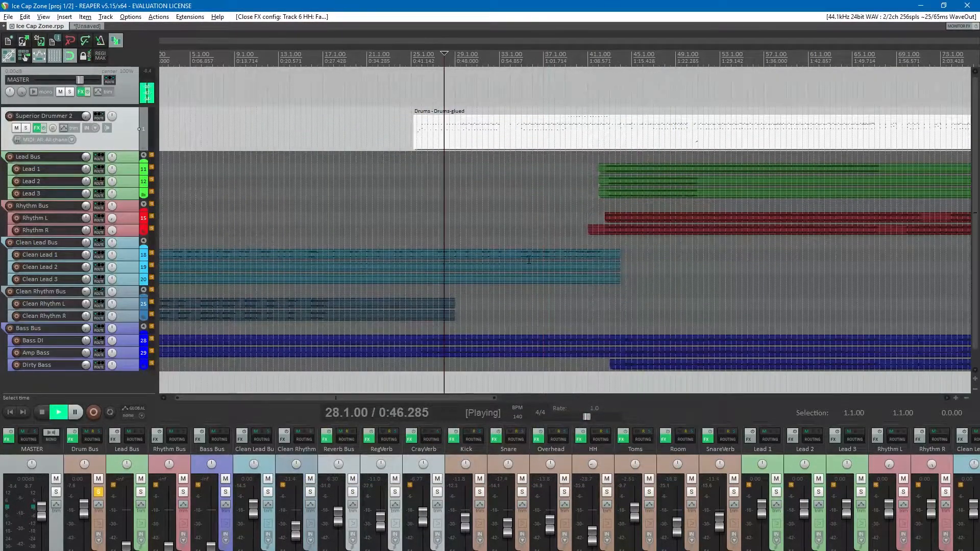
{"action": "key", "text": "space"}
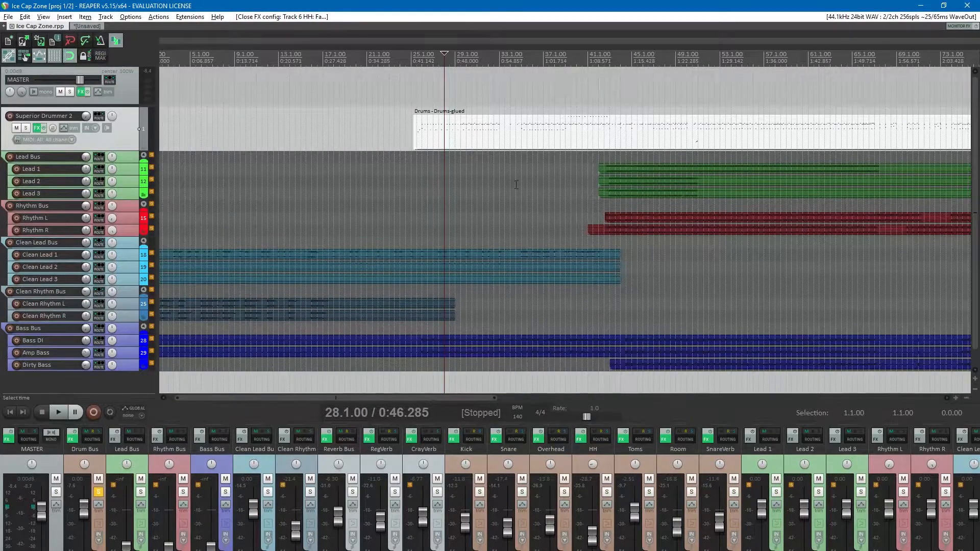
{"action": "key", "text": "space"}
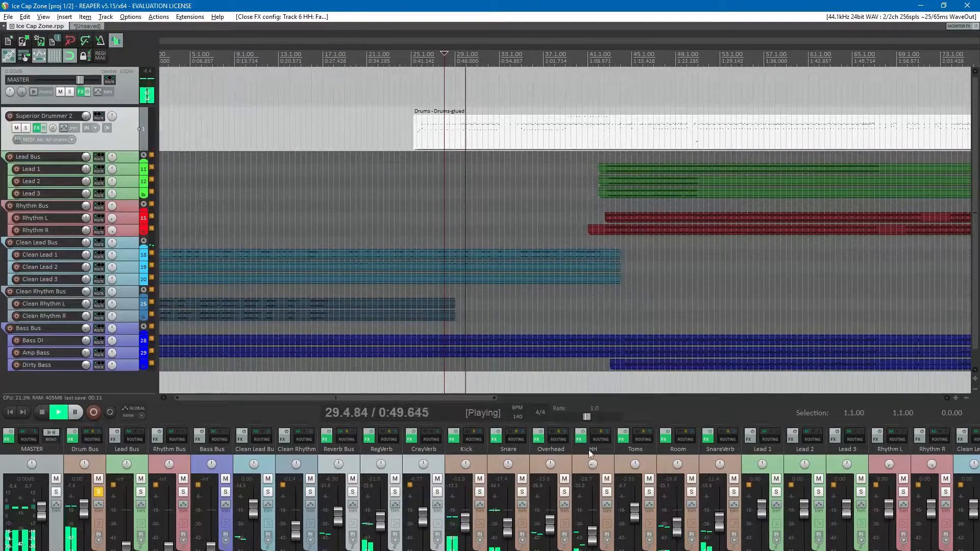
{"action": "left_click_drag", "start_coordinate": [592, 465], "coordinate": [593, 458]}
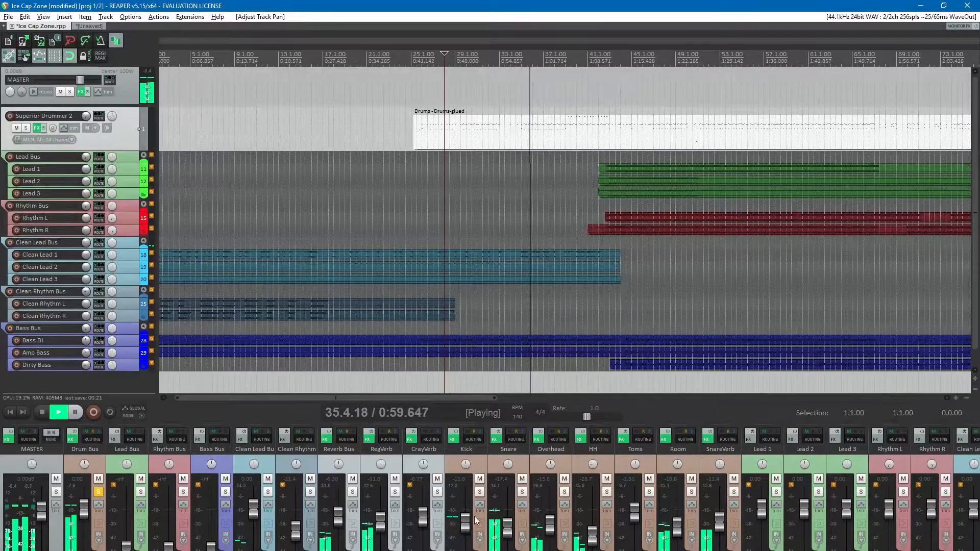
- Readjust the Snare fader and raise the SnareVerb fader to about -7.83 dB while the drums play
{"action": "left_click_drag", "start_coordinate": [505, 528], "coordinate": [507, 530]}
{"action": "scroll", "coordinate": [506, 530], "scroll_direction": "up", "scroll_amount": 1}
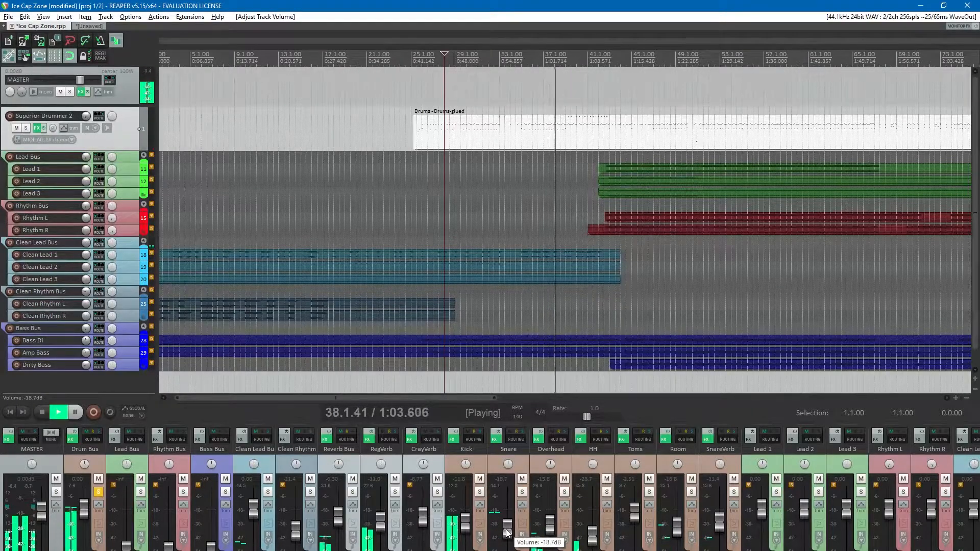
{"action": "scroll", "coordinate": [677, 529], "scroll_direction": "down", "scroll_amount": 1}
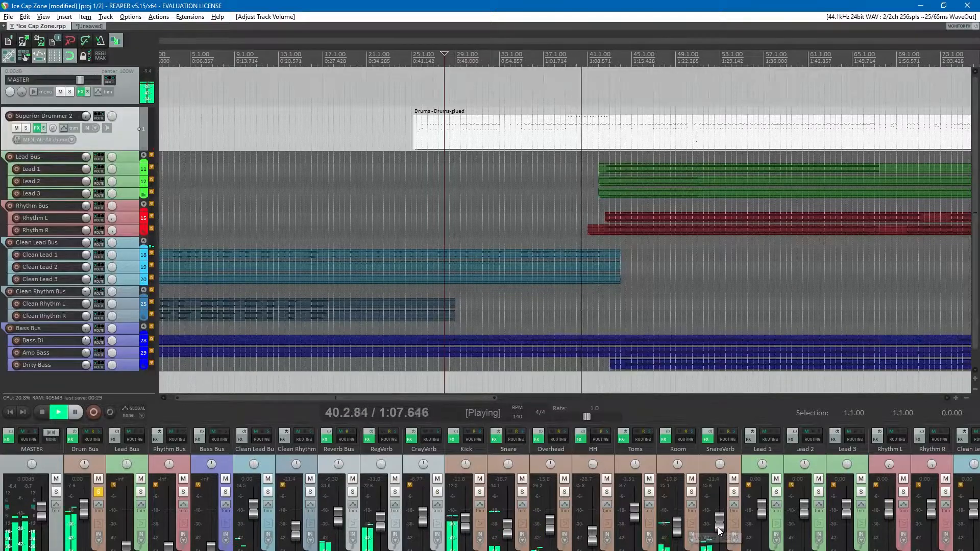
{"action": "scroll", "coordinate": [719, 532], "scroll_direction": "up", "scroll_amount": 3}
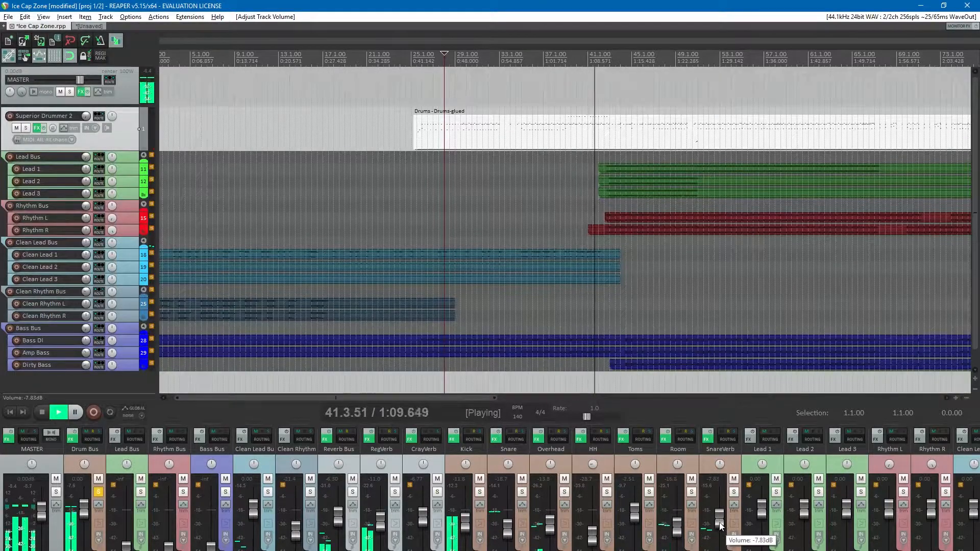
- Open the SnareVerb track's FabFilter Pro-G gate, adjust its settings, close the plug-in and stop playback
{"action": "right_click", "coordinate": [706, 440]}
{"action": "left_click", "coordinate": [728, 488]}
{"action": "left_click_drag", "start_coordinate": [279, 234], "coordinate": [272, 249]}
{"action": "left_click", "coordinate": [551, 154]}
{"action": "key", "text": "space"}
- Open SnareVerb's Verbiage reverb, reduce its room size during playback and lower the track fader to about -12.5 dB
{"action": "left_click", "coordinate": [710, 440]}
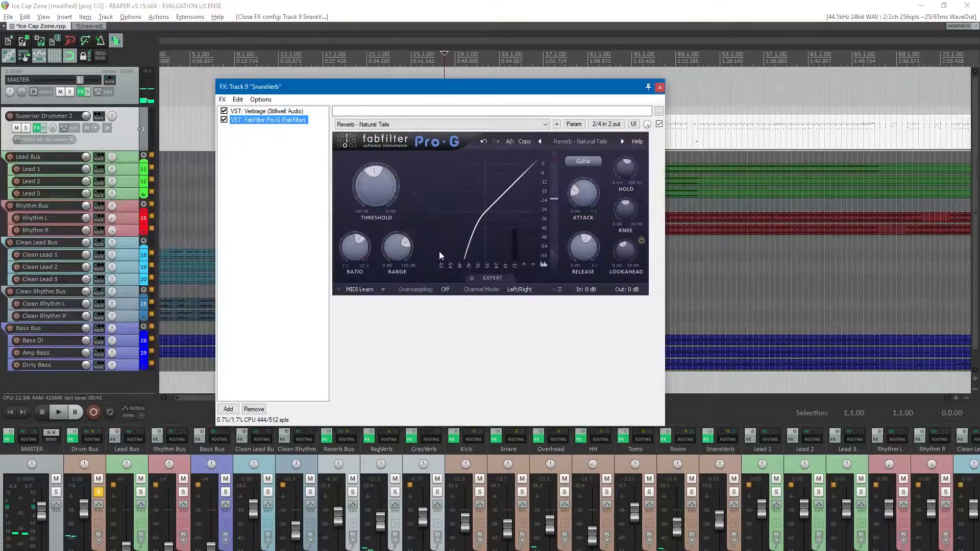
{"action": "left_click", "coordinate": [261, 110]}
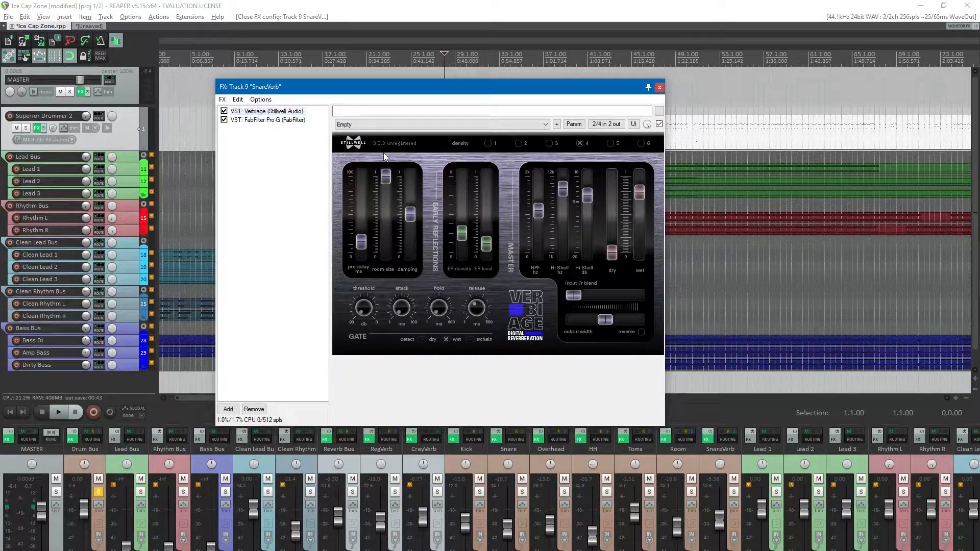
{"action": "key", "text": "space"}
{"action": "left_click", "coordinate": [385, 199]}
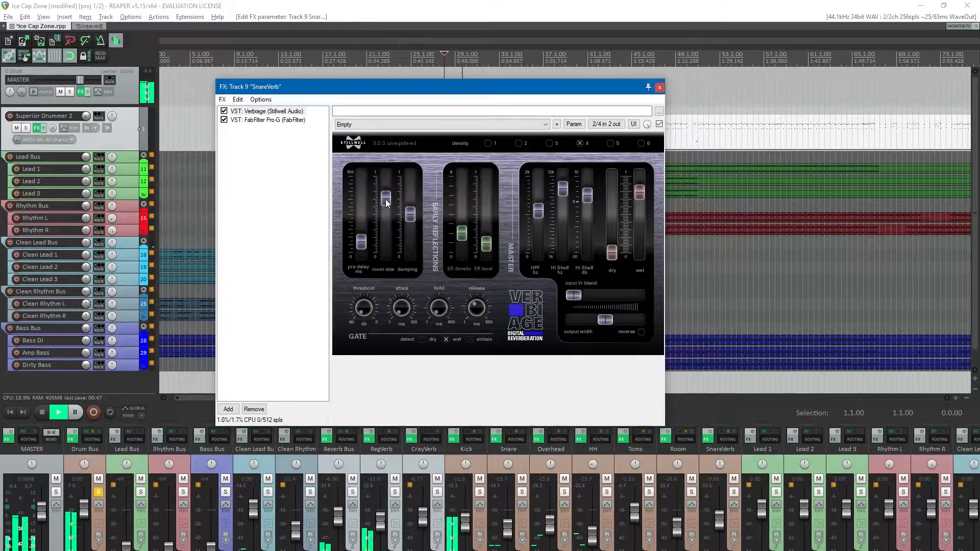
{"action": "left_click_drag", "start_coordinate": [385, 200], "coordinate": [382, 211]}
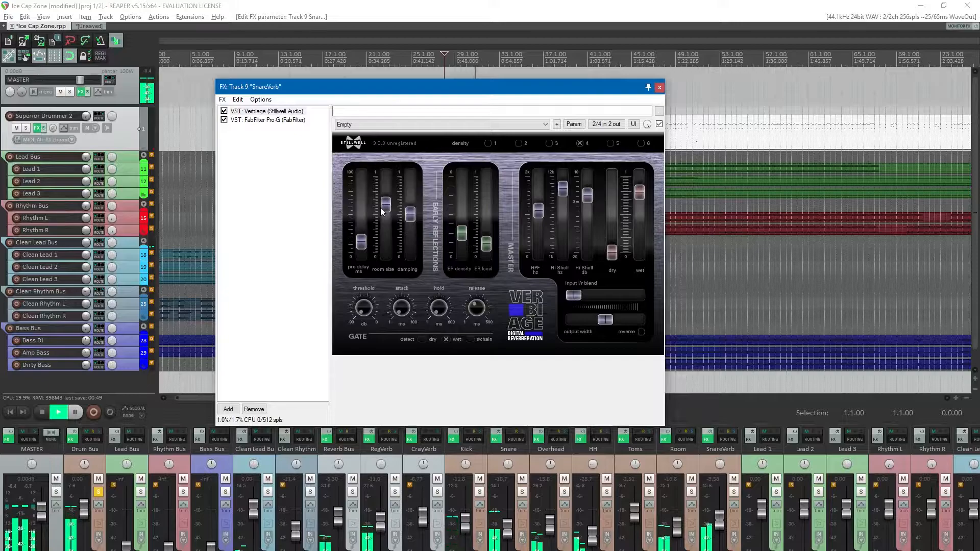
{"action": "left_click_drag", "start_coordinate": [719, 517], "coordinate": [721, 526]}
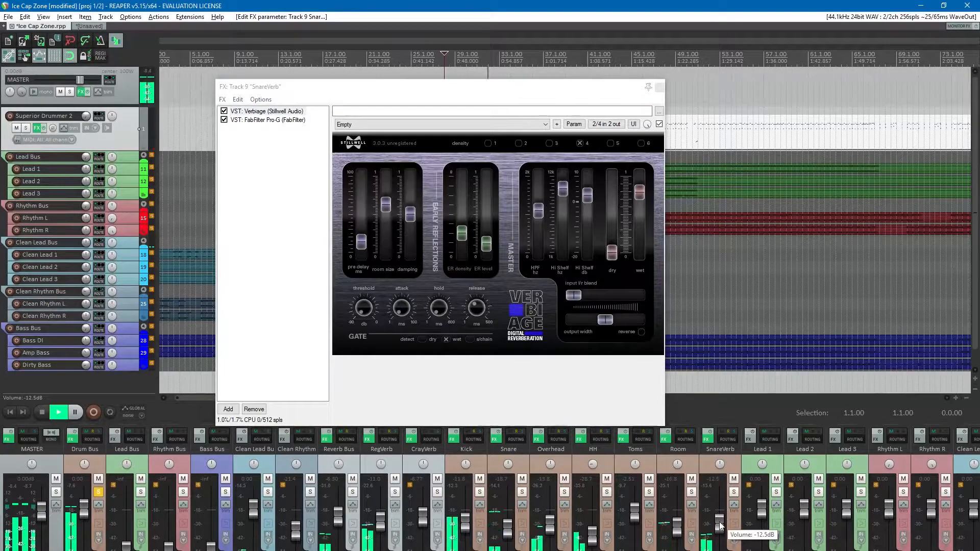
- Lower Verbiage's high-shelf and high-pass frequencies, fine-tune the SnareVerb fader, then close the effects chain, save the project and stop playback
{"action": "left_click_drag", "start_coordinate": [563, 189], "coordinate": [537, 268]}
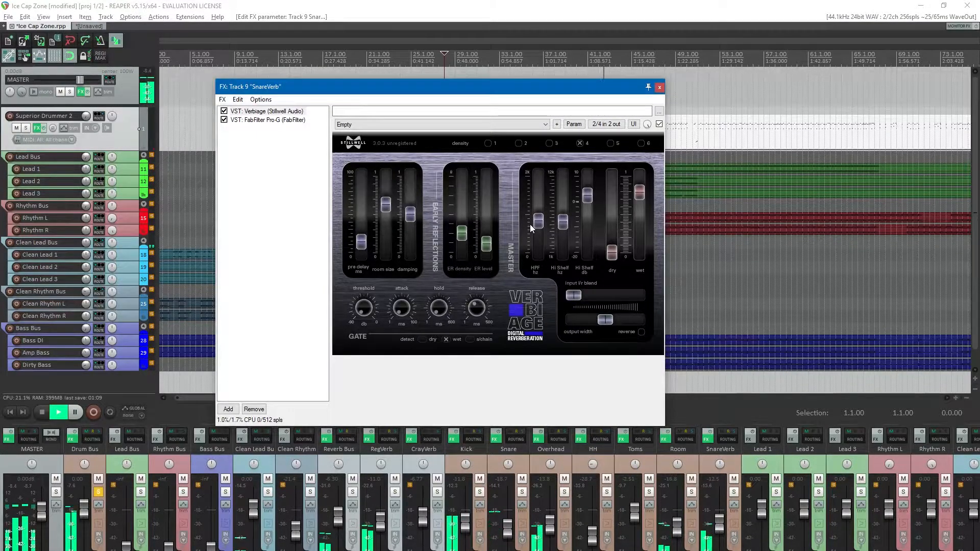
{"action": "left_click_drag", "start_coordinate": [720, 526], "coordinate": [717, 526]}
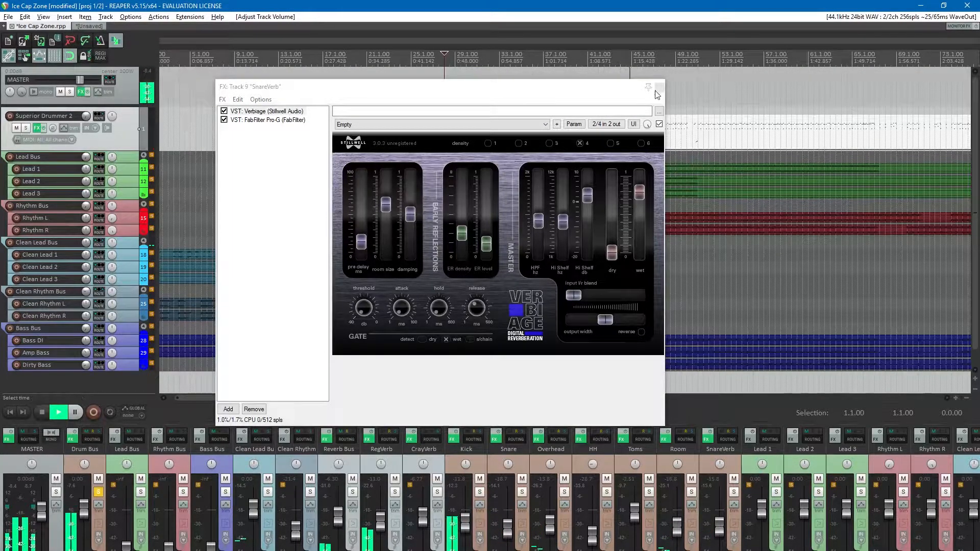
{"action": "left_click", "coordinate": [659, 87]}
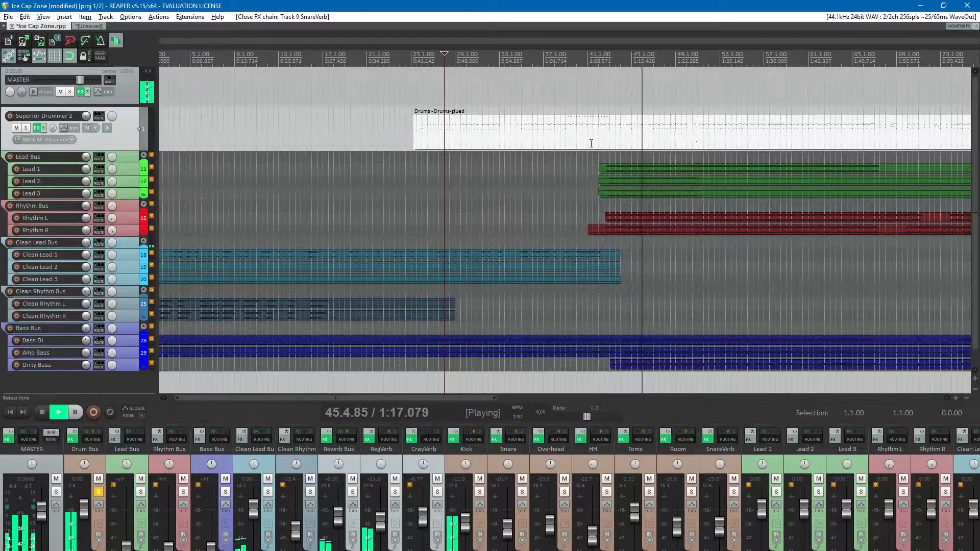
{"action": "key", "text": "ctrl+s"}
{"action": "key", "text": "space"}
- Open the Toms track's FabFilter Pro-Q, place the edit cursor at bar 47 and open the drum item in the built-in MIDI editor
{"action": "right_click", "coordinate": [626, 440]}
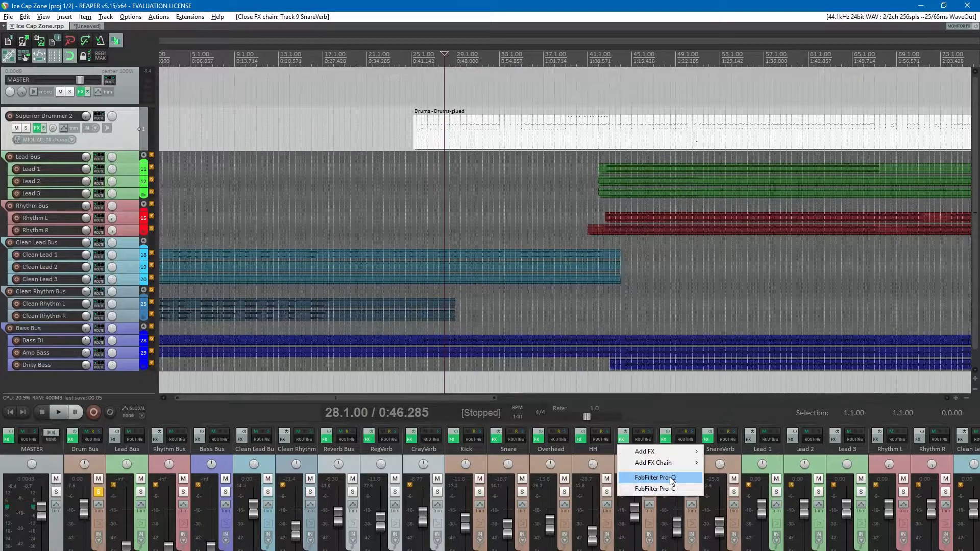
{"action": "left_click", "coordinate": [672, 478]}
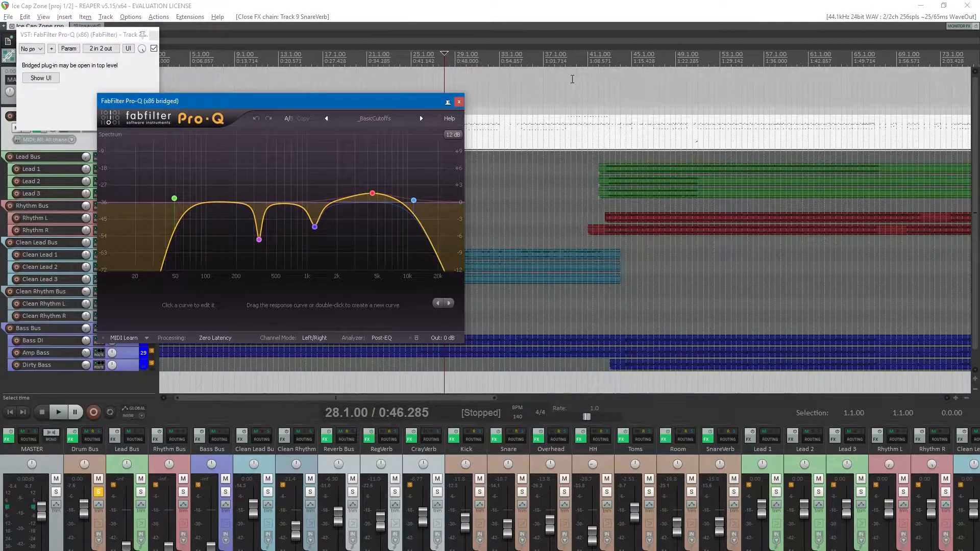
{"action": "left_click", "coordinate": [656, 148]}
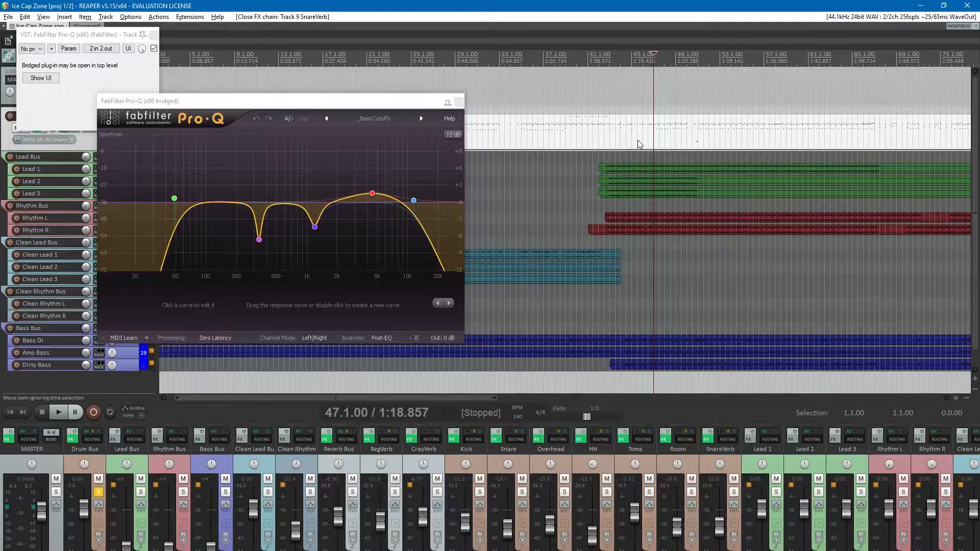
{"action": "right_click", "coordinate": [622, 132]}
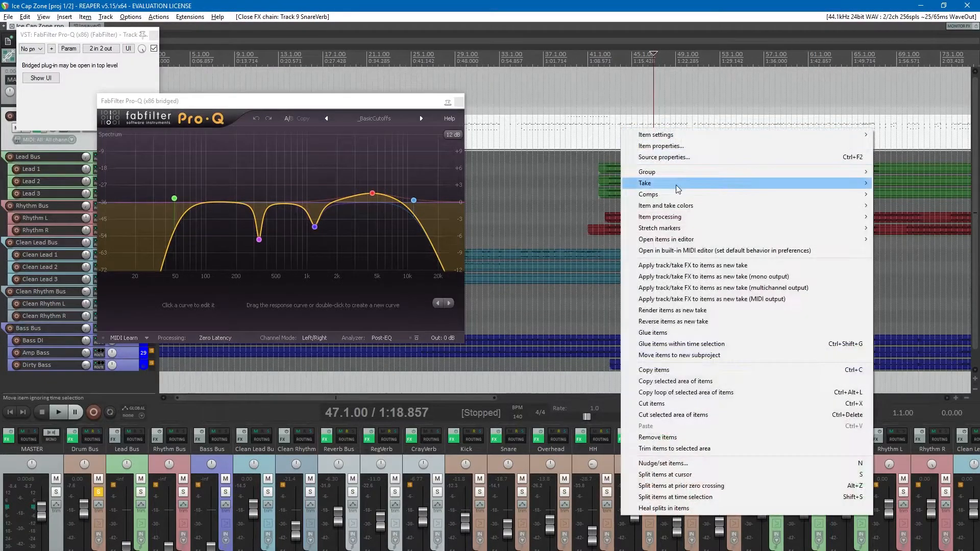
{"action": "left_click", "coordinate": [668, 250]}
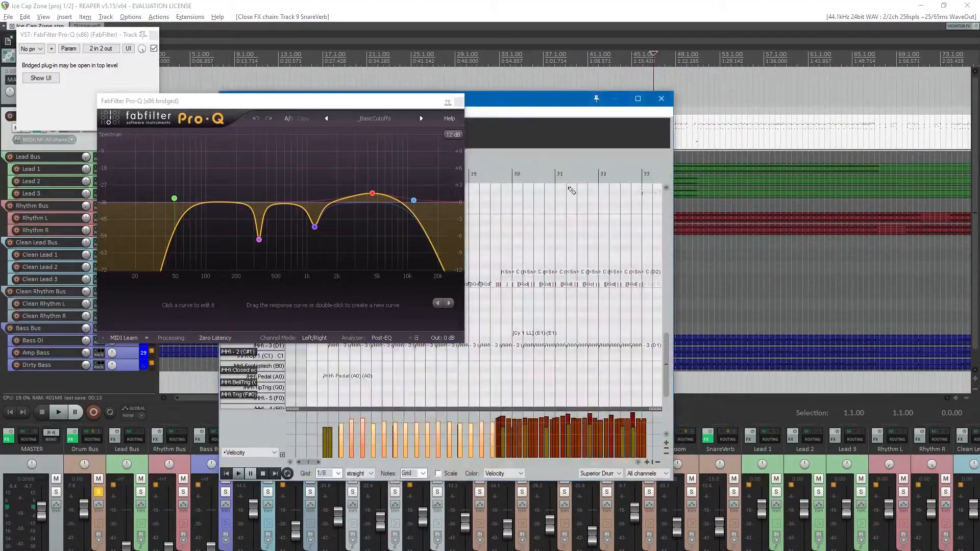
- Locate the tom notes in the MIDI editor, close it and play the drums briefly from 50.2
{"action": "left_click_drag", "start_coordinate": [496, 104], "coordinate": [599, 129]}
{"action": "scroll", "coordinate": [617, 323], "scroll_direction": "down", "scroll_amount": 9}
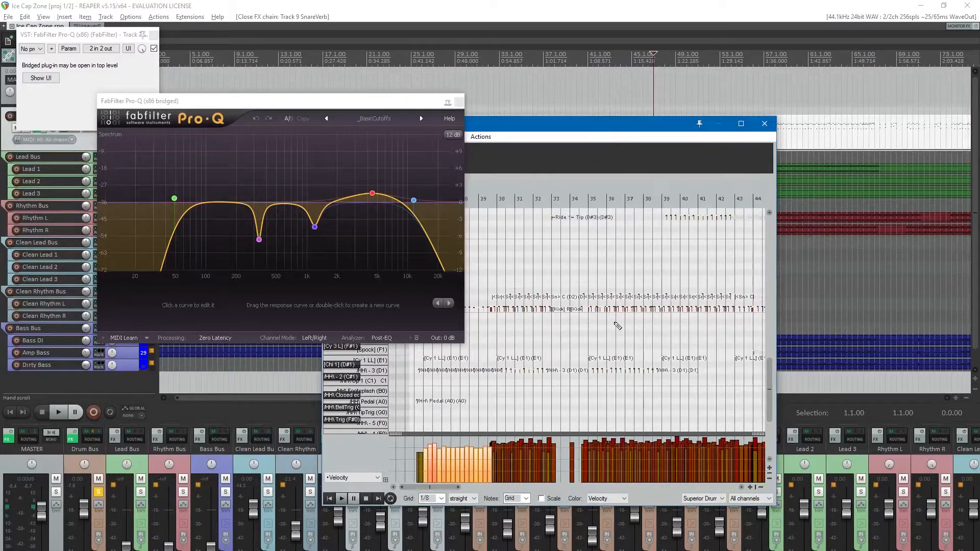
{"action": "scroll", "coordinate": [572, 263], "scroll_direction": "down", "scroll_amount": 3}
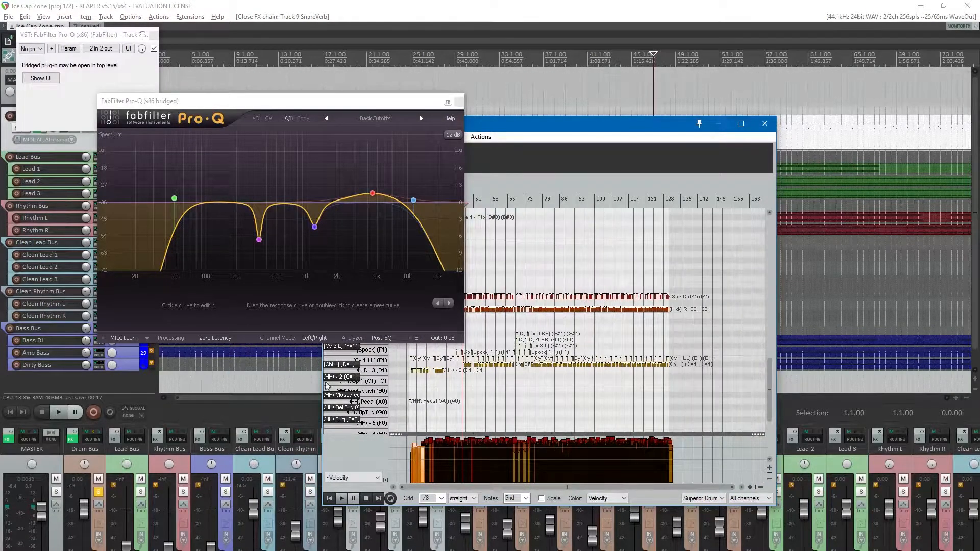
{"action": "scroll", "coordinate": [347, 380], "scroll_direction": "down", "scroll_amount": 5}
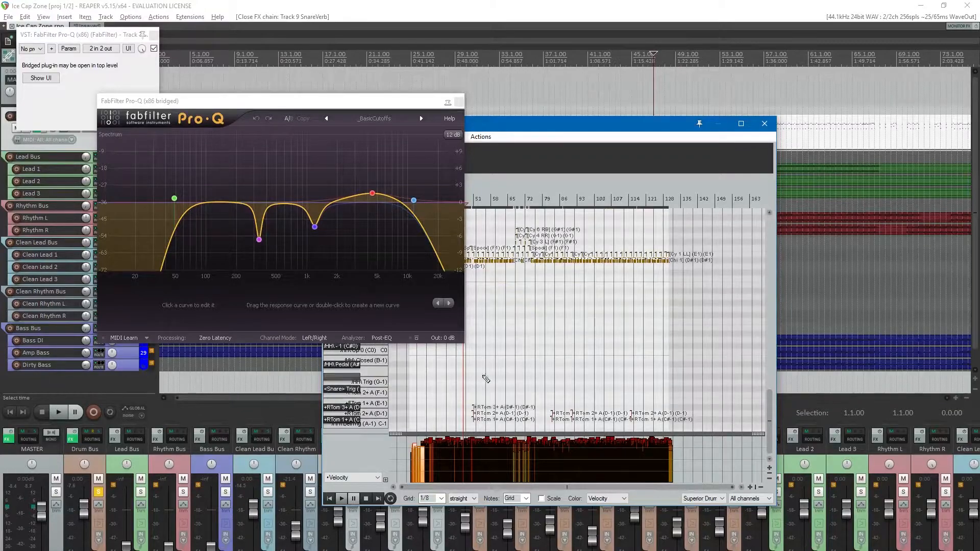
{"action": "scroll", "coordinate": [641, 373], "scroll_direction": "up", "scroll_amount": 10}
{"action": "key", "text": "space"}
{"action": "left_click", "coordinate": [764, 123]}
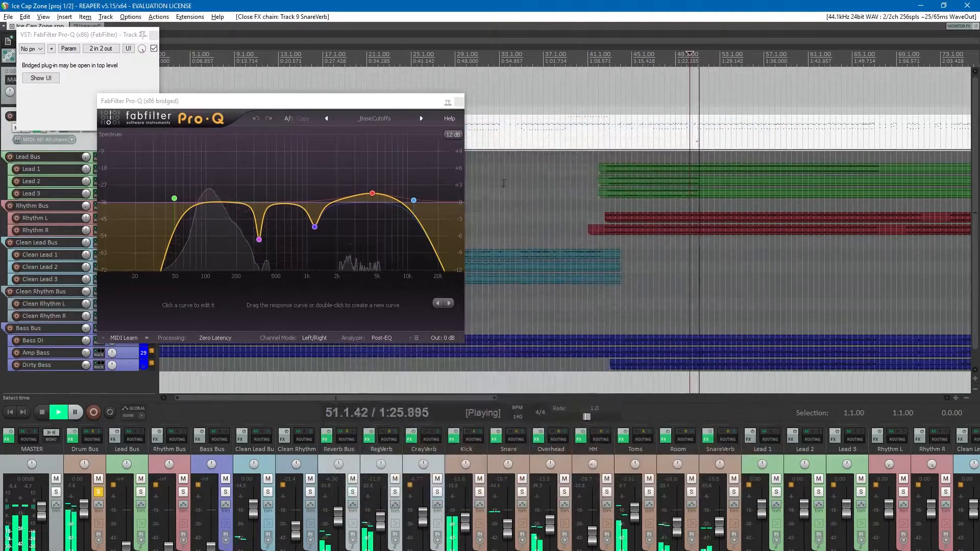
{"action": "key", "text": "space"}
- Flatten the Toms EQ's 4.3 kHz bell to about +0.18 dB and loop playback from 49.1 to 51.3
{"action": "left_click_drag", "start_coordinate": [372, 194], "coordinate": [371, 203]}
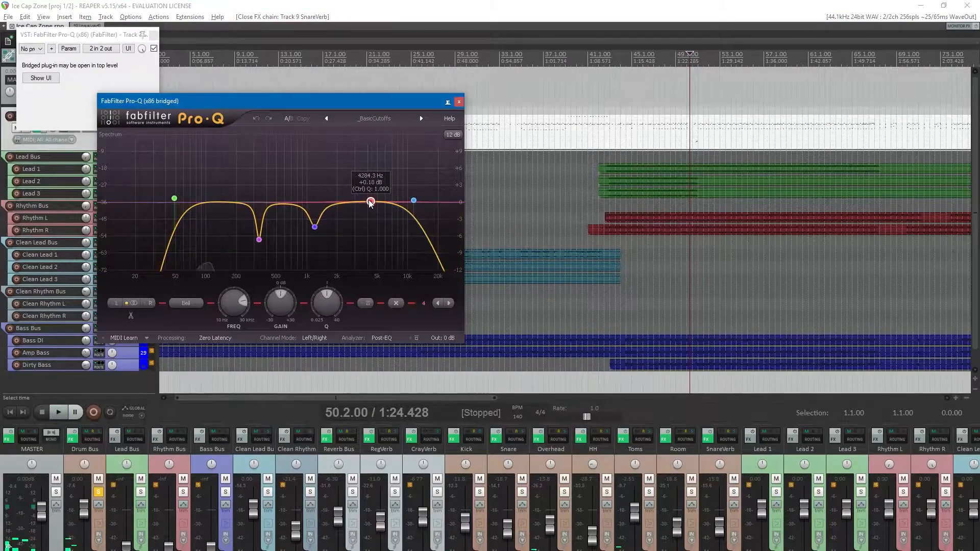
{"action": "left_click_drag", "start_coordinate": [676, 65], "coordinate": [704, 65]}
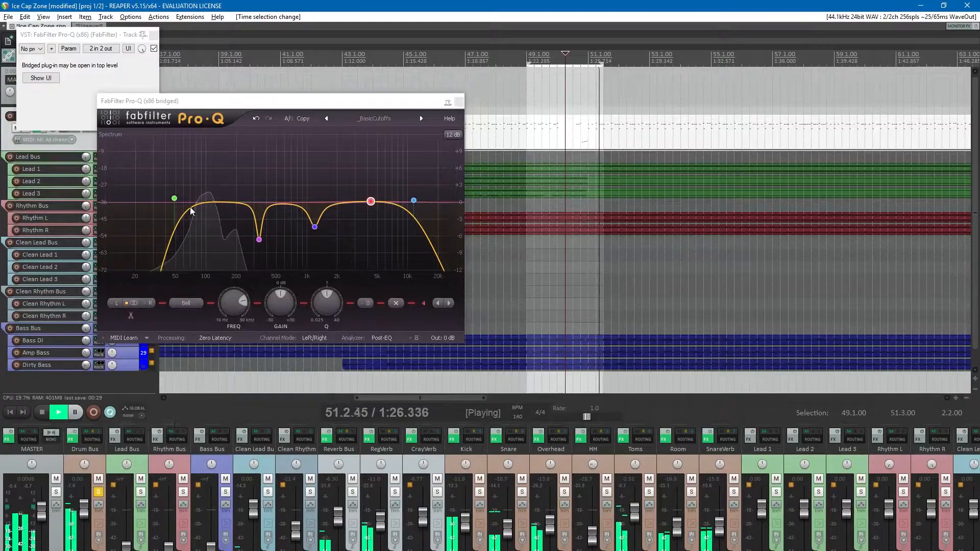
- Raise the Toms low cut to about 59 Hz, soften the 300 Hz cut to about -3 dB and move the mid cut near 3 kHz
{"action": "left_click_drag", "start_coordinate": [174, 198], "coordinate": [183, 199]}
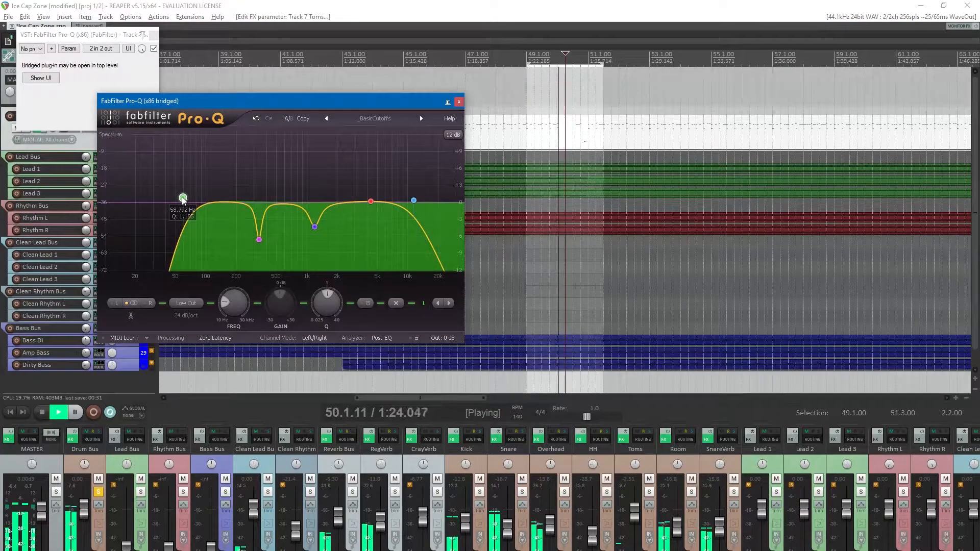
{"action": "left_click_drag", "start_coordinate": [258, 239], "coordinate": [255, 220]}
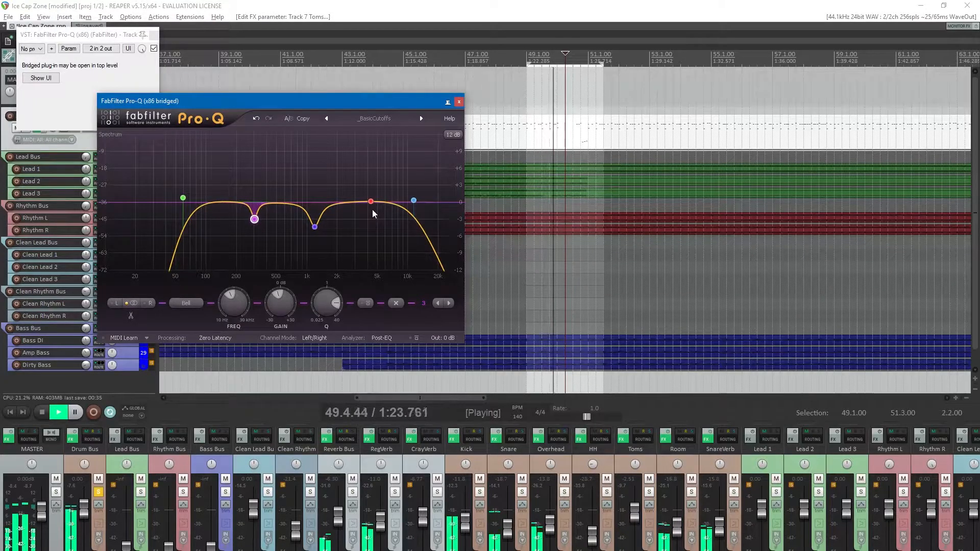
{"action": "left_click_drag", "start_coordinate": [314, 226], "coordinate": [357, 224]}
{"action": "scroll", "coordinate": [359, 157], "scroll_direction": "up", "scroll_amount": 3}
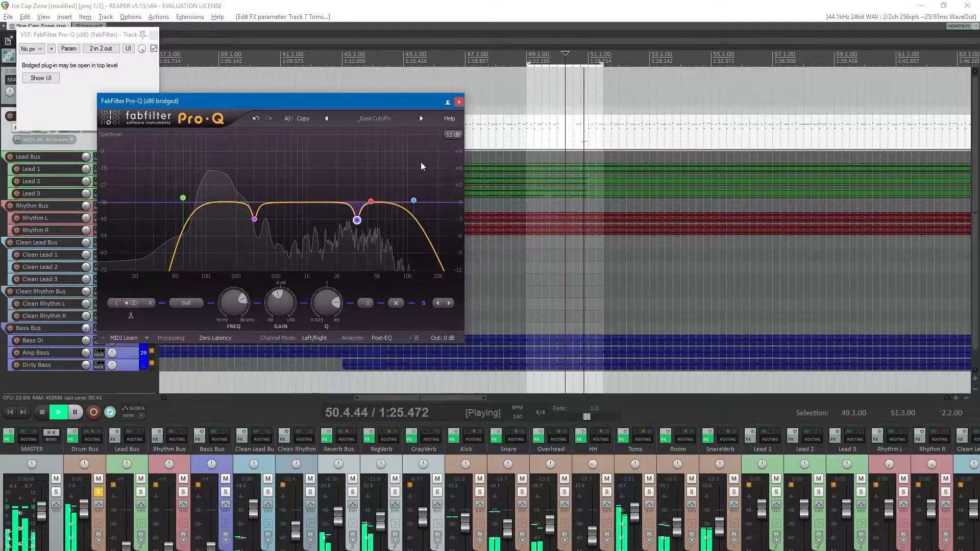
- Lower the Toms EQ's high-cut frequency, readjust the low cut, close the EQ and stop playback
{"action": "left_click_drag", "start_coordinate": [414, 200], "coordinate": [406, 179]}
{"action": "mouse_move", "coordinate": [182, 198]}
{"action": "left_mouse_down"}
{"action": "mouse_move", "coordinate": [179, 172]}
{"action": "mouse_move", "coordinate": [179, 190]}
{"action": "left_mouse_up"}
{"action": "left_click", "coordinate": [459, 101]}
{"action": "key", "text": "space"}
- Place the edit cursor at 50.4 on the drum item and open the item in the built-in MIDI editor
{"action": "left_click", "coordinate": [580, 136]}
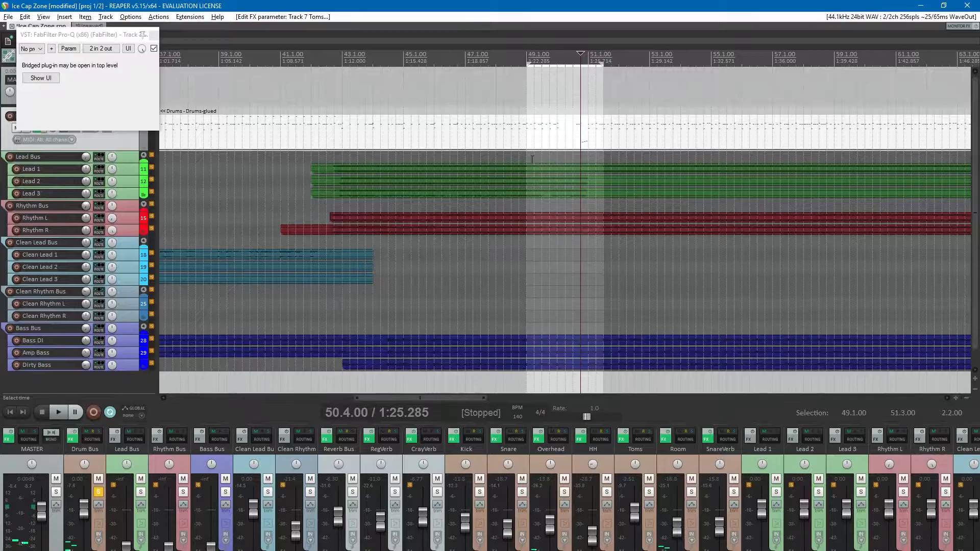
{"action": "right_click", "coordinate": [580, 137]}
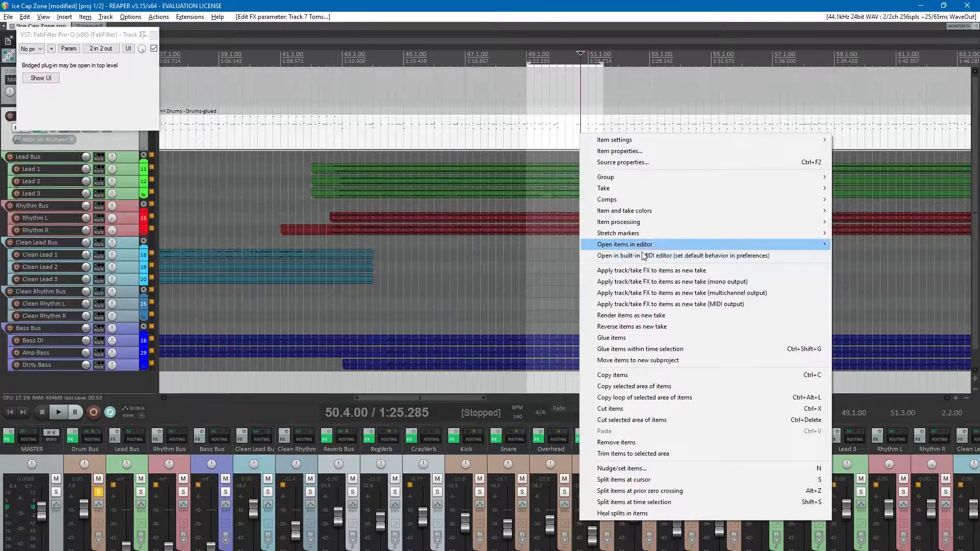
{"action": "left_click", "coordinate": [621, 256]}
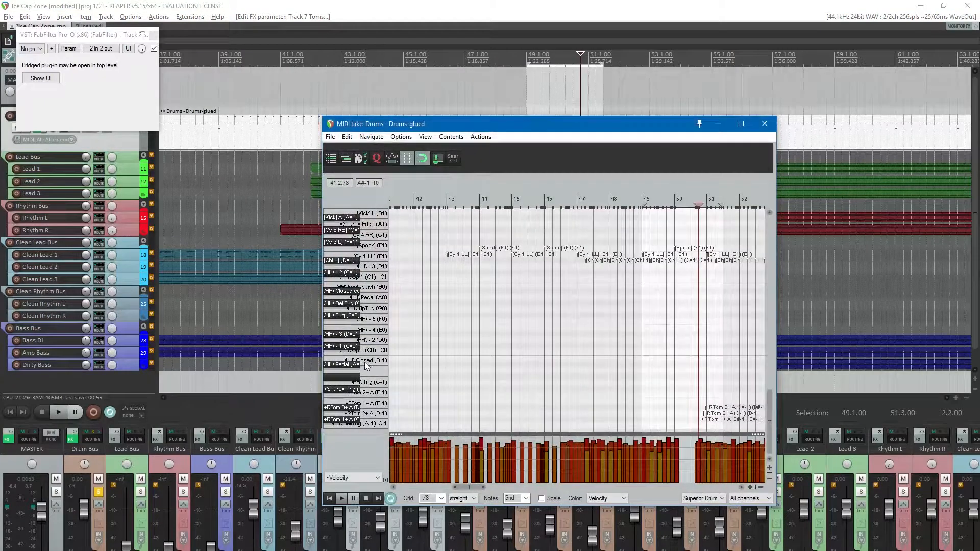
{"action": "scroll", "coordinate": [709, 326], "scroll_direction": "up", "scroll_amount": 6}
- Reassign the three tom notes before bar 51 to RTom 2+ C (B2), RTom 3+ C (A2) and FTom 1+ C (G2)
{"action": "left_click_drag", "start_coordinate": [577, 380], "coordinate": [673, 434]}
{"action": "scroll", "coordinate": [442, 502], "scroll_direction": "up", "scroll_amount": 1}
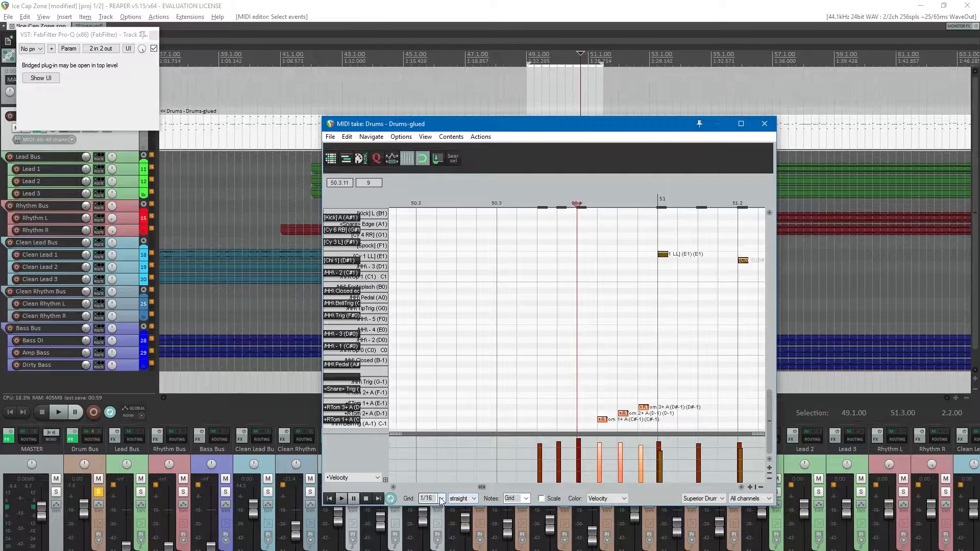
{"action": "left_click_drag", "start_coordinate": [602, 423], "coordinate": [602, 415]}
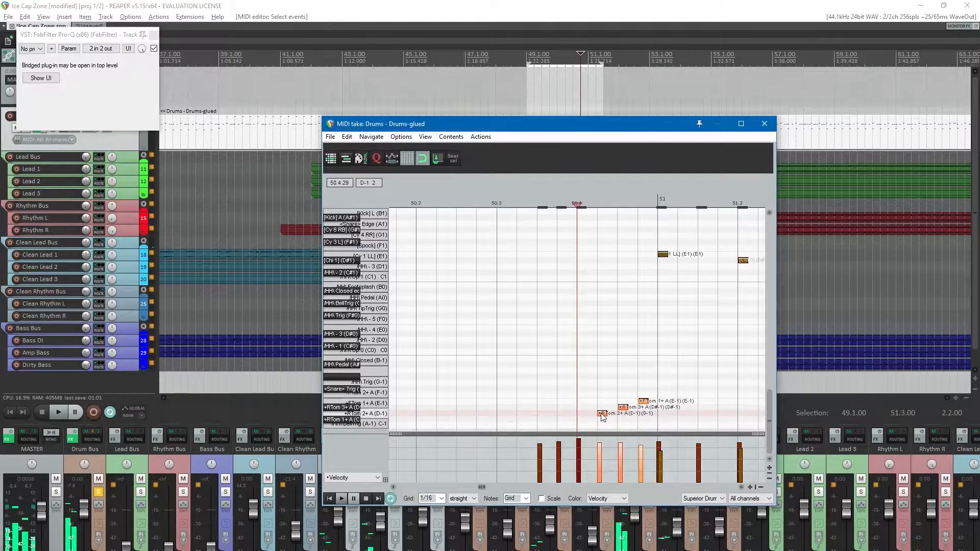
{"action": "left_click", "coordinate": [624, 407]}
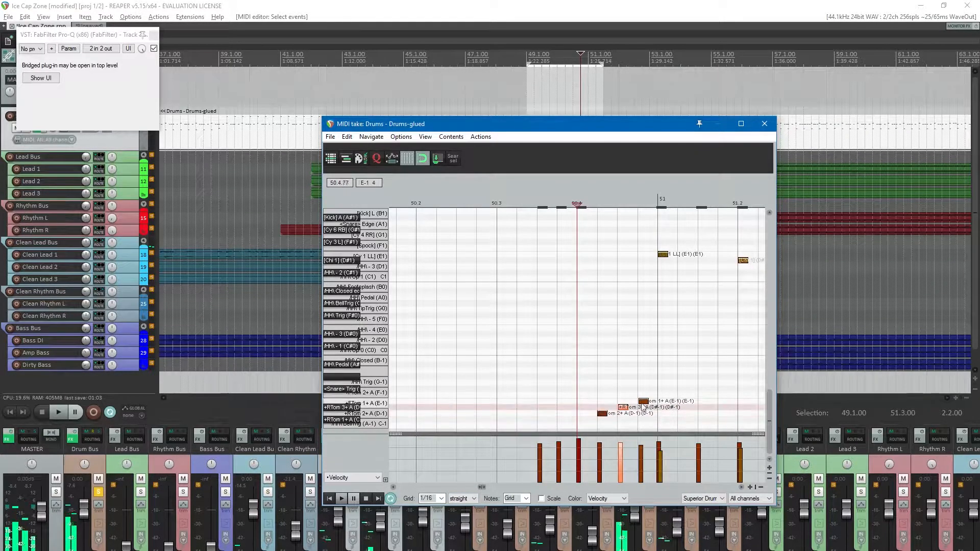
{"action": "left_click", "coordinate": [643, 402]}
{"action": "left_click_drag", "start_coordinate": [643, 402], "coordinate": [645, 300]}
- Play back the edited fill from 50.3, close the MIDI editor and clear the time selection
{"action": "key", "text": "space"}
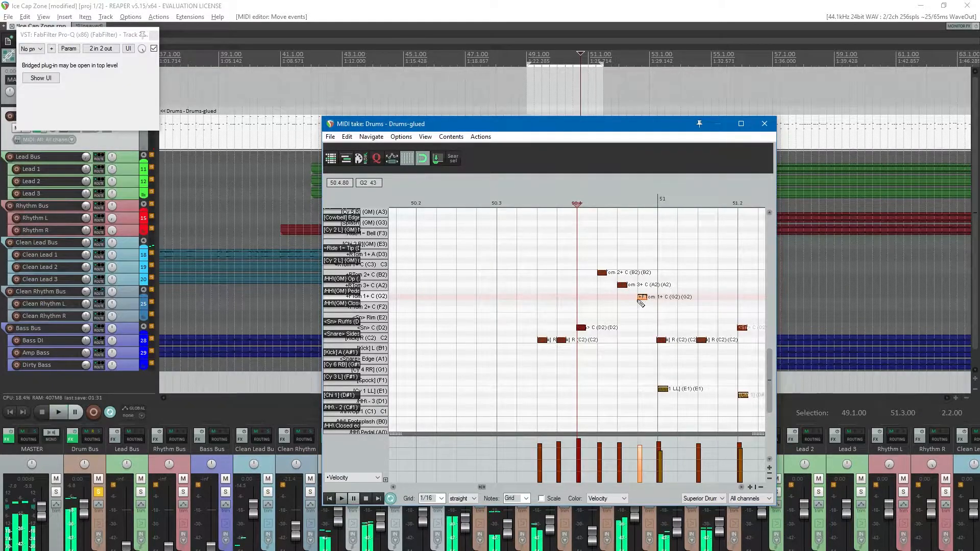
{"action": "key", "text": "space"}
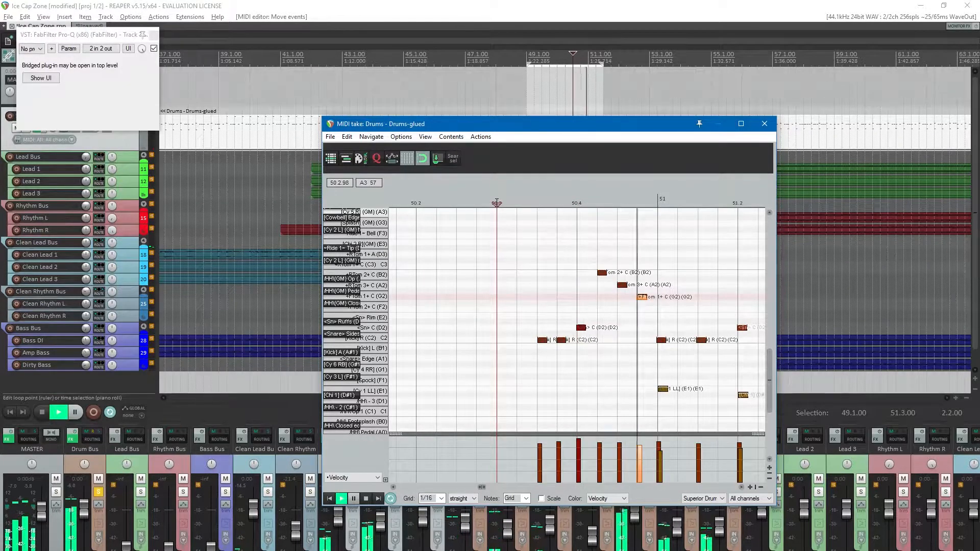
{"action": "scroll", "coordinate": [592, 293], "scroll_direction": "down", "scroll_amount": 6}
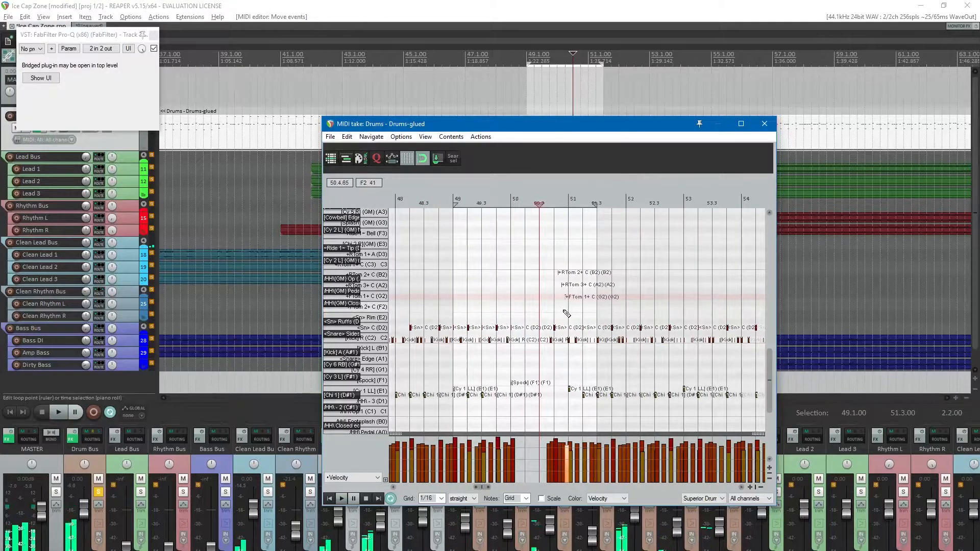
{"action": "key", "text": "Escape"}
{"action": "scroll", "coordinate": [705, 154], "scroll_direction": "down", "scroll_amount": 4}
{"action": "key", "text": "Escape"}
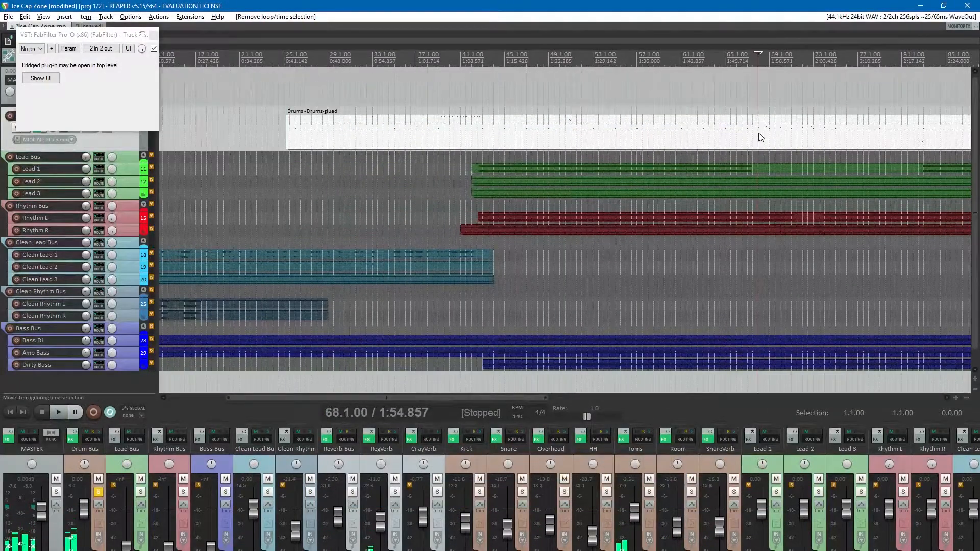
- Reopen the drum item in the built-in MIDI editor and locate the tom hits at 82.4
{"action": "right_click", "coordinate": [764, 141]}
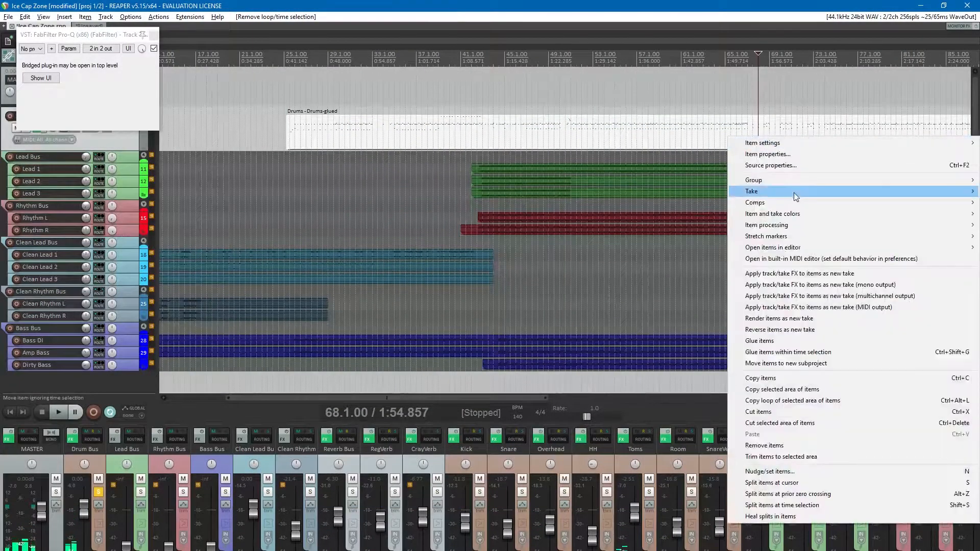
{"action": "left_click", "coordinate": [779, 255]}
{"action": "scroll", "coordinate": [575, 291], "scroll_direction": "down", "scroll_amount": 3}
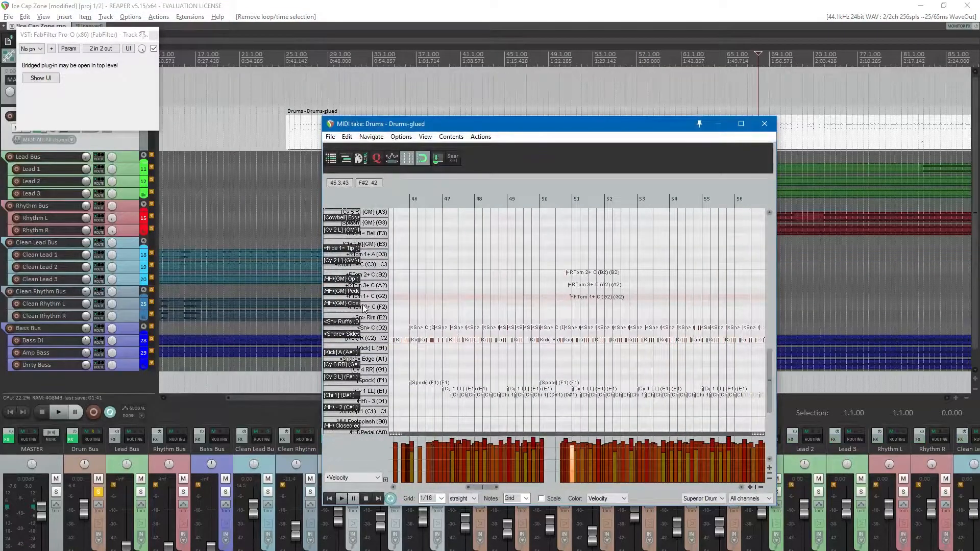
{"action": "scroll", "coordinate": [364, 308], "scroll_direction": "down", "scroll_amount": 6}
{"action": "scroll", "coordinate": [630, 226], "scroll_direction": "down", "scroll_amount": 10}
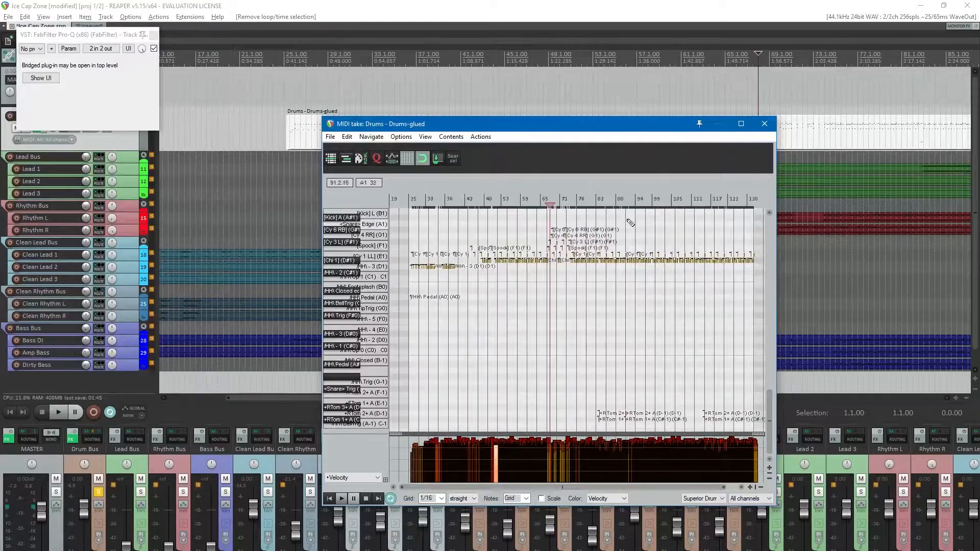
{"action": "scroll", "coordinate": [664, 240], "scroll_direction": "up", "scroll_amount": 10}
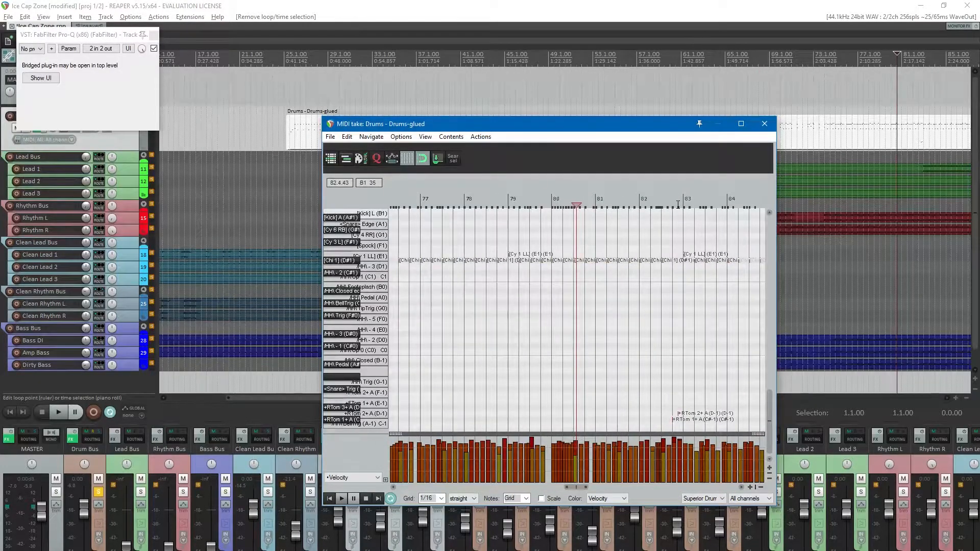
{"action": "scroll", "coordinate": [677, 209], "scroll_direction": "up", "scroll_amount": 6}
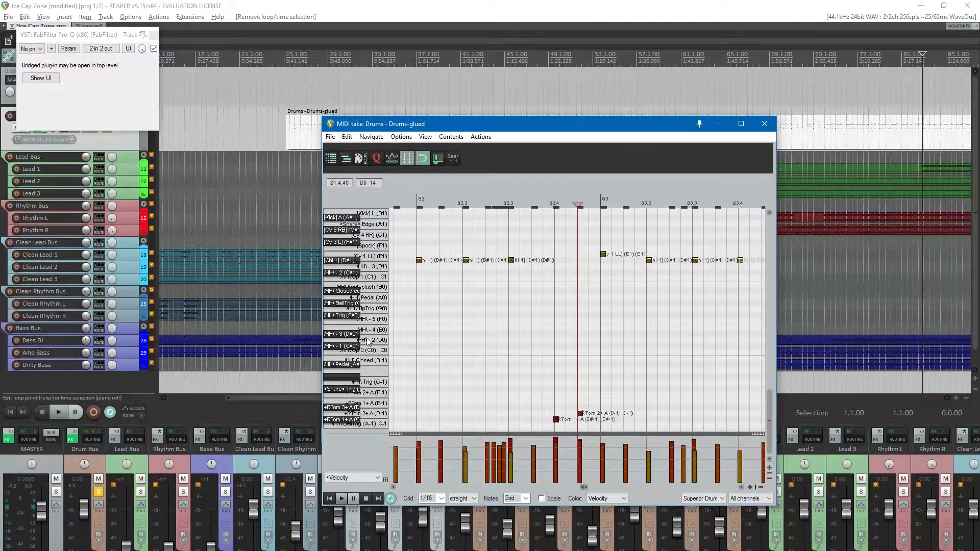
- Move both tom hits at 82.4 to RTom 3+ C (A2) and play back the passage leading into them
{"action": "left_click_drag", "start_coordinate": [588, 399], "coordinate": [583, 422]}
{"action": "left_click", "coordinate": [586, 414]}
{"action": "left_click_drag", "start_coordinate": [583, 434], "coordinate": [556, 289]}
{"action": "left_click", "coordinate": [485, 199]}
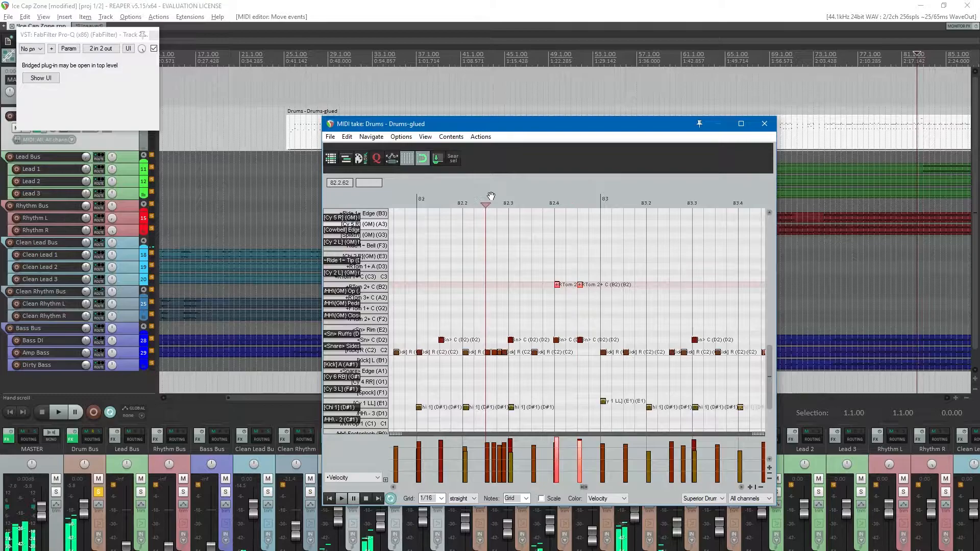
{"action": "key", "text": "space"}
{"action": "key", "text": "space"}
{"action": "left_click_drag", "start_coordinate": [559, 286], "coordinate": [559, 298]}
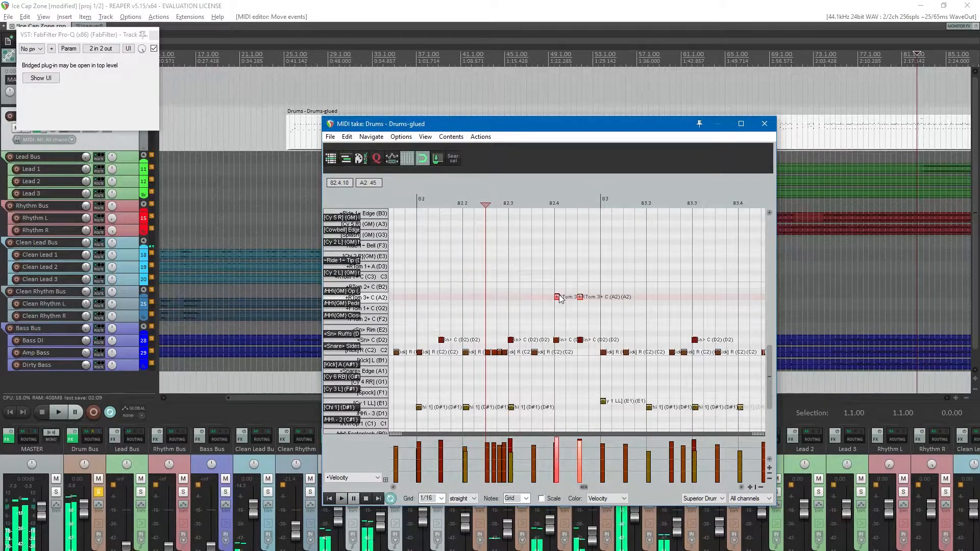
{"action": "key", "text": "space"}
- Move the tom hits just before bar 91 to FTom 2+ C (F2) and save the project
{"action": "scroll", "coordinate": [603, 325], "scroll_direction": "down", "scroll_amount": 3}
{"action": "scroll", "coordinate": [603, 326], "scroll_direction": "down", "scroll_amount": 8}
{"action": "scroll", "coordinate": [345, 364], "scroll_direction": "down", "scroll_amount": 5}
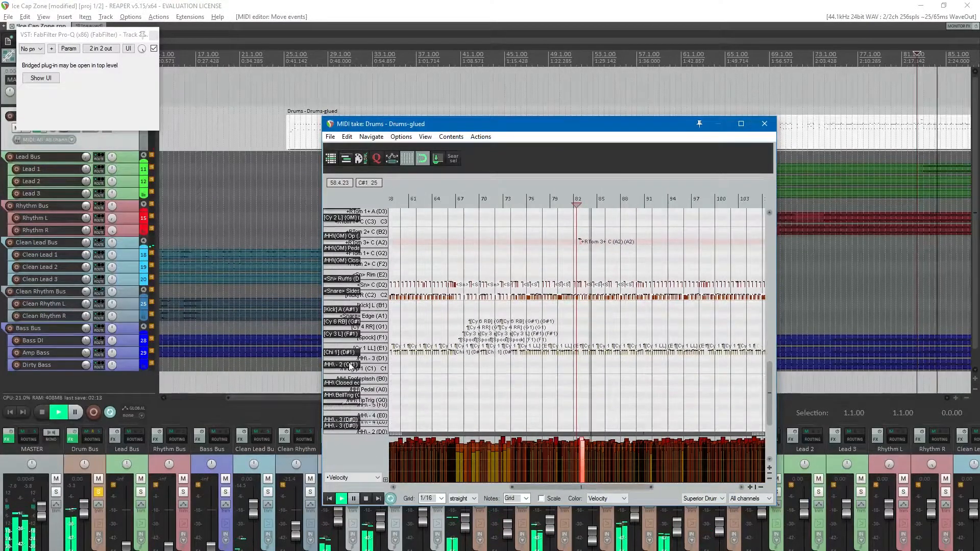
{"action": "scroll", "coordinate": [345, 364], "scroll_direction": "down", "scroll_amount": 3}
{"action": "scroll", "coordinate": [614, 402], "scroll_direction": "down", "scroll_amount": 2}
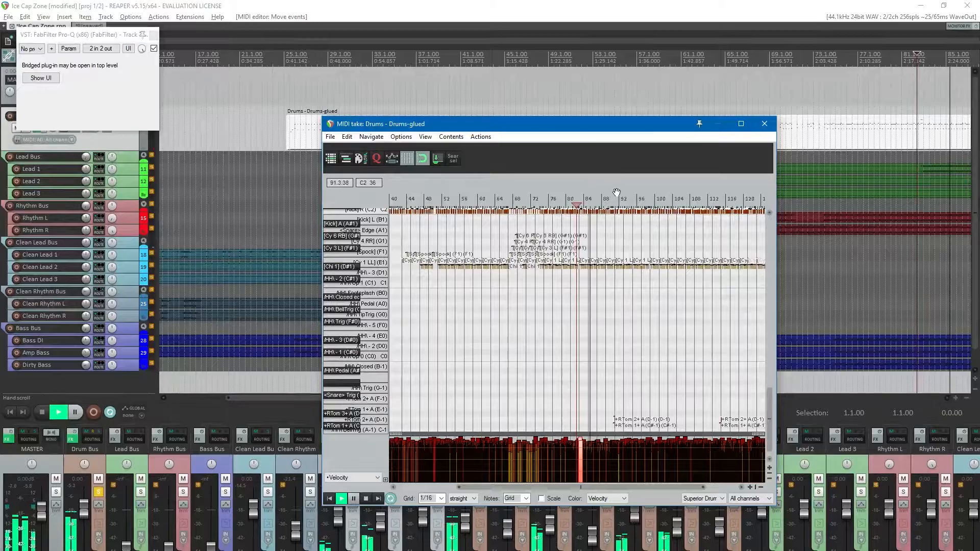
{"action": "left_click", "coordinate": [615, 196]}
{"action": "scroll", "coordinate": [655, 348], "scroll_direction": "up", "scroll_amount": 12}
{"action": "key", "text": "space"}
{"action": "left_click_drag", "start_coordinate": [567, 399], "coordinate": [612, 278]}
{"action": "key", "text": "ctrl+s"}
- Find the tom hits just before bar 115 in the drum MIDI
{"action": "scroll", "coordinate": [595, 276], "scroll_direction": "down", "scroll_amount": 10}
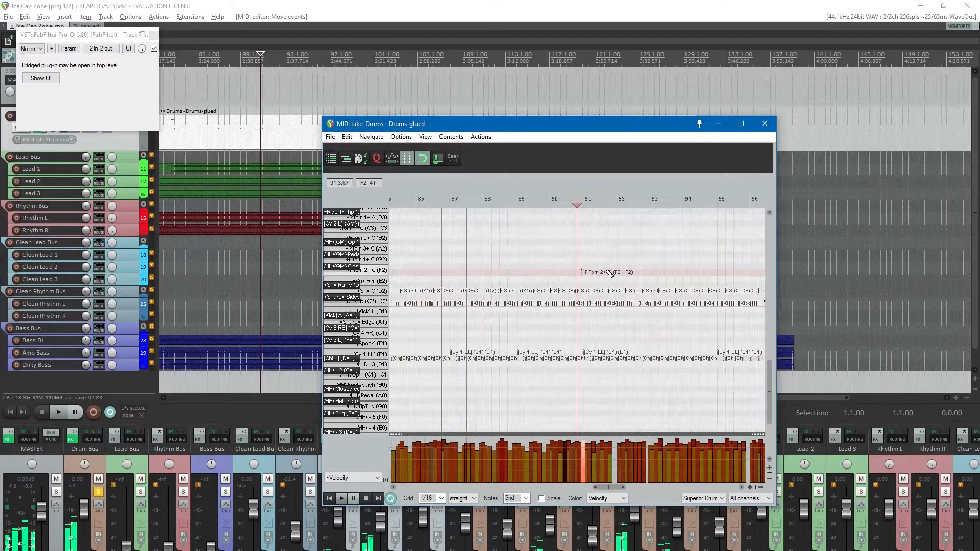
{"action": "scroll", "coordinate": [669, 222], "scroll_direction": "down", "scroll_amount": 8}
{"action": "left_click", "coordinate": [637, 224]}
{"action": "scroll", "coordinate": [621, 248], "scroll_direction": "up", "scroll_amount": 12}
{"action": "scroll", "coordinate": [333, 335], "scroll_direction": "down", "scroll_amount": 8}
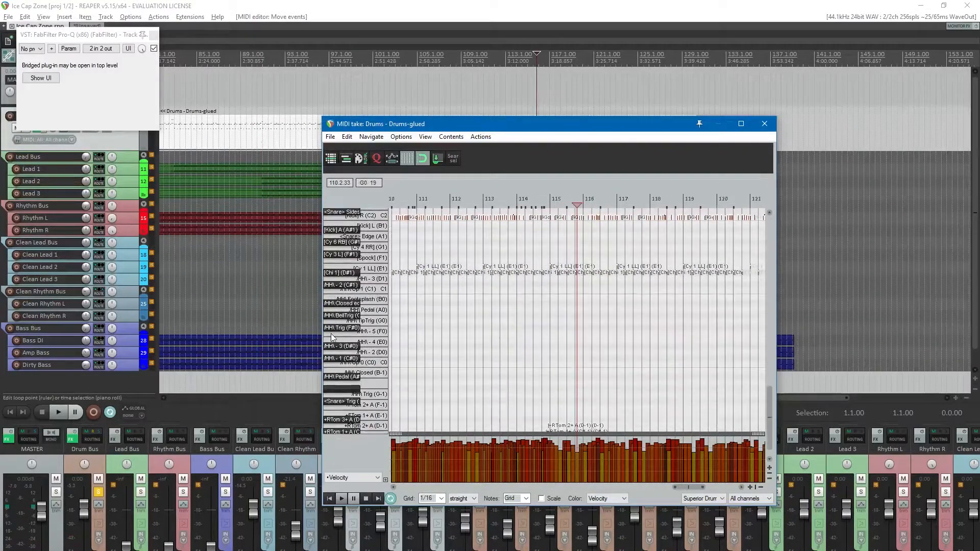
{"action": "left_click_drag", "start_coordinate": [544, 330], "coordinate": [546, 331]}
{"action": "scroll", "coordinate": [563, 331], "scroll_direction": "up", "scroll_amount": 6}
{"action": "scroll", "coordinate": [563, 331], "scroll_direction": "down", "scroll_amount": 4}
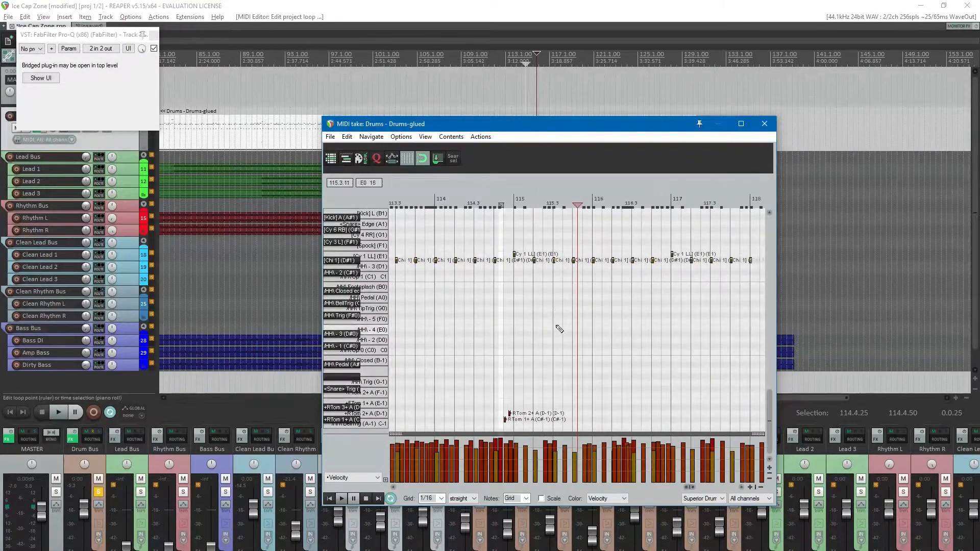
{"action": "scroll", "coordinate": [521, 343], "scroll_direction": "up", "scroll_amount": 6}
{"action": "mouse_move", "coordinate": [579, 425]}
{"action": "left_mouse_down"}
{"action": "mouse_move", "coordinate": [667, 433]}
{"action": "mouse_move", "coordinate": [620, 384]}
{"action": "left_mouse_up"}
{"action": "left_click_drag", "start_coordinate": [667, 395], "coordinate": [580, 434]}
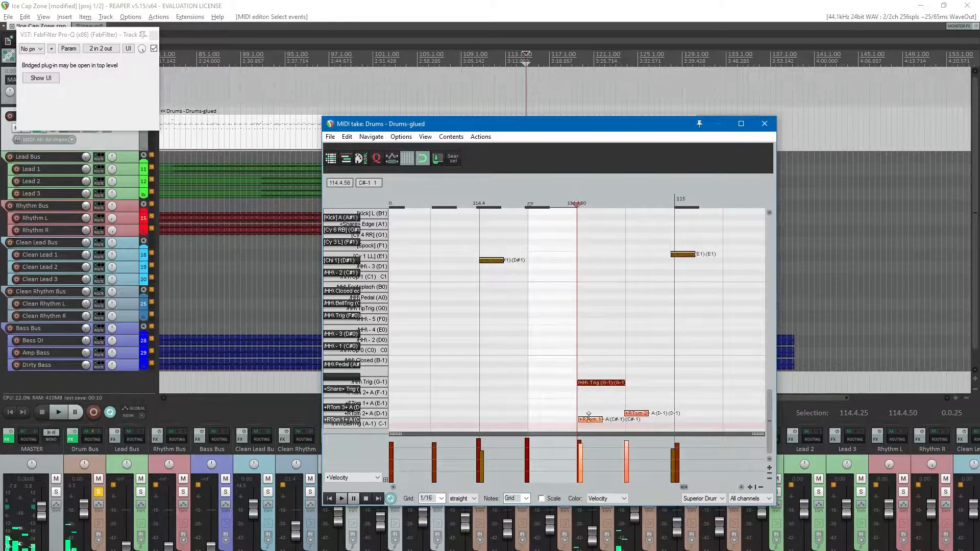
{"action": "double_click", "coordinate": [593, 384]}
{"action": "left_click_drag", "start_coordinate": [577, 390], "coordinate": [667, 430]}
{"action": "key", "text": "Escape"}
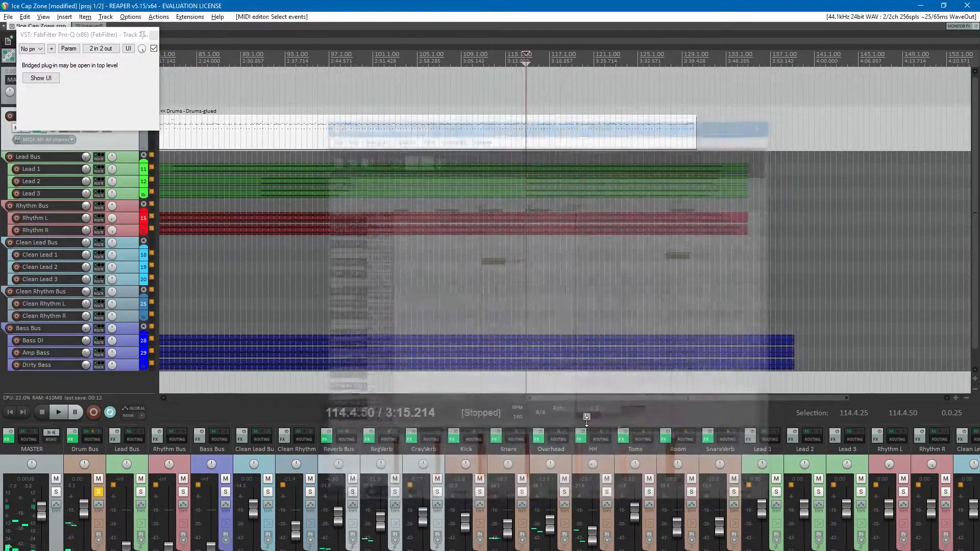
- Reopen the drum item in the MIDI editor and move the two tom hits before bar 115 to B2 and A2
{"action": "right_click", "coordinate": [523, 139]}
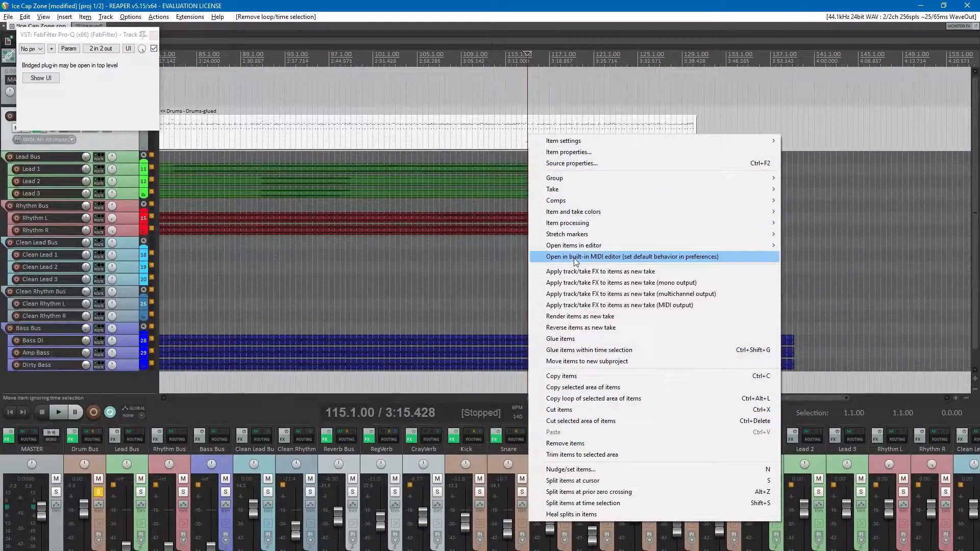
{"action": "left_click", "coordinate": [574, 258]}
{"action": "left_click_drag", "start_coordinate": [589, 423], "coordinate": [643, 340]}
{"action": "scroll", "coordinate": [574, 258], "scroll_direction": "down", "scroll_amount": 5}
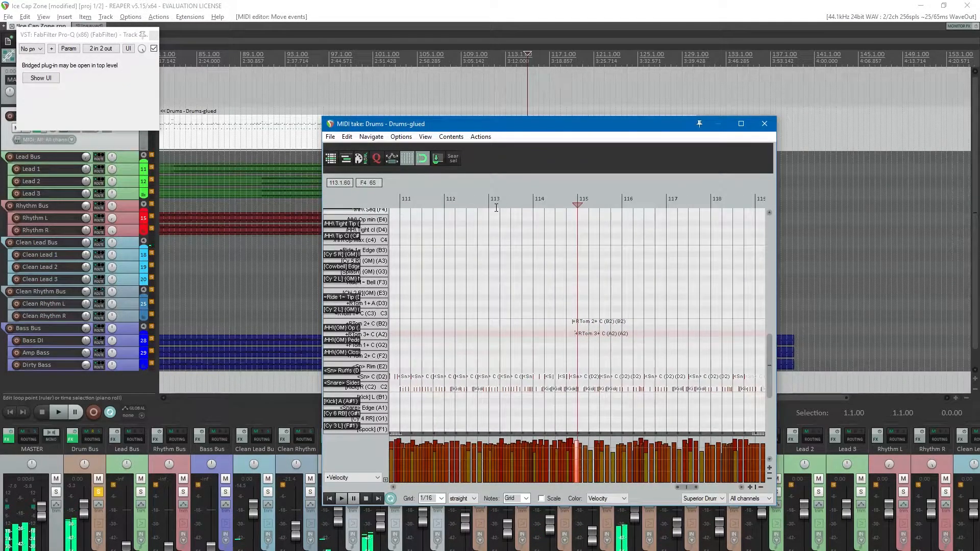
- Play back the fill leading into bar 115, close the MIDI editor and save the project
{"action": "key", "text": "space"}
{"action": "left_click", "coordinate": [764, 124]}
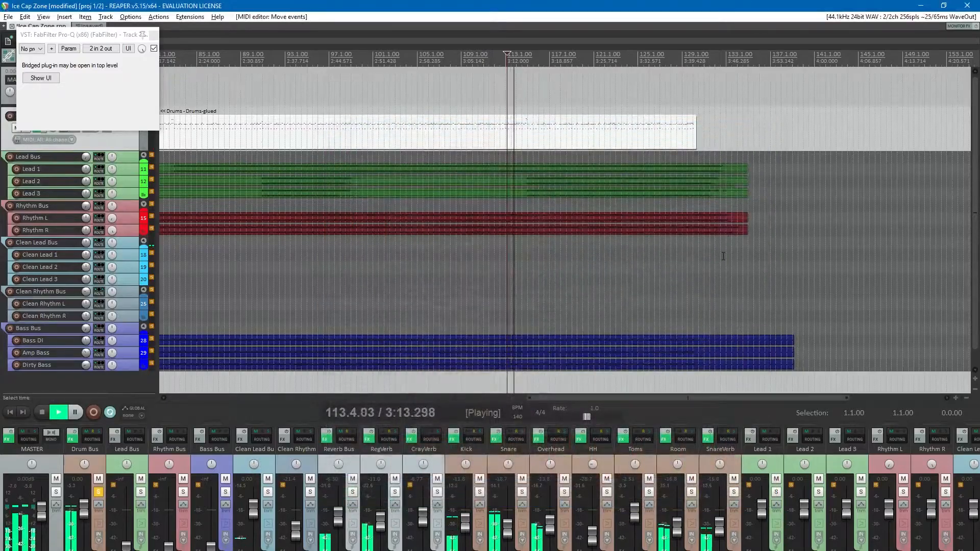
{"action": "scroll", "coordinate": [595, 182], "scroll_direction": "up", "scroll_amount": 4}
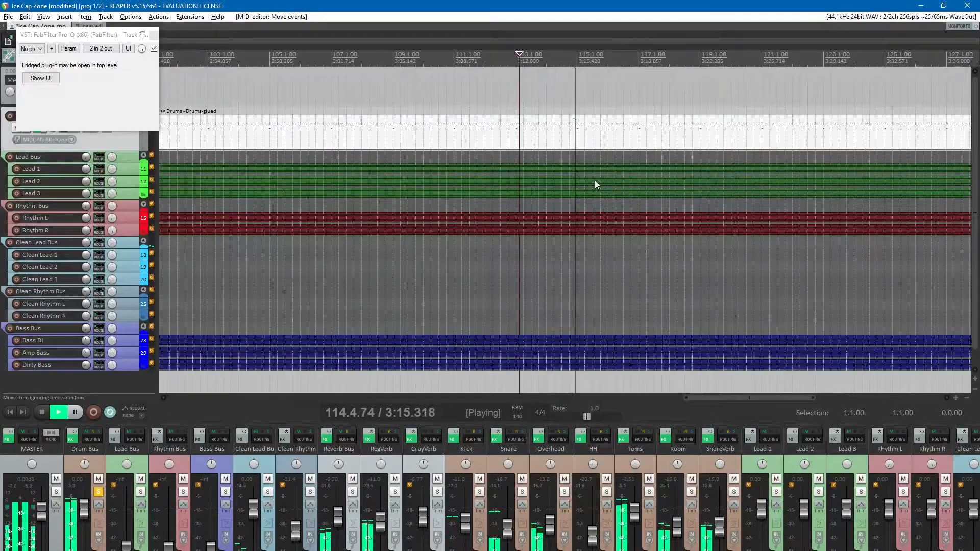
{"action": "key", "text": "space"}
{"action": "key", "text": "ctrl+s"}
{"action": "key", "text": "Escape"}
{"action": "key", "text": "ctrl+s"}
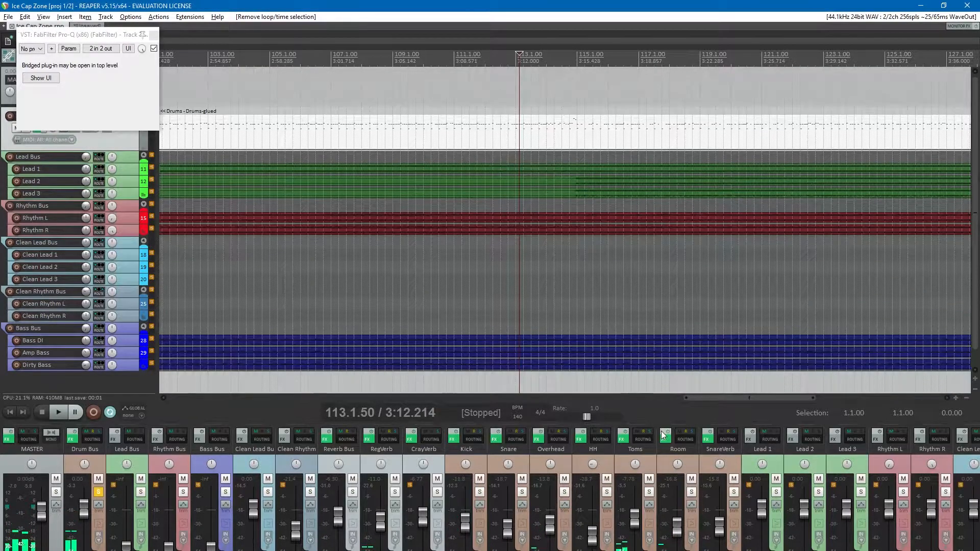
- Open the Toms track's FabFilter Pro-C and set its ratio to about 4.62:1
{"action": "right_click", "coordinate": [628, 441]}
{"action": "left_click", "coordinate": [639, 488]}
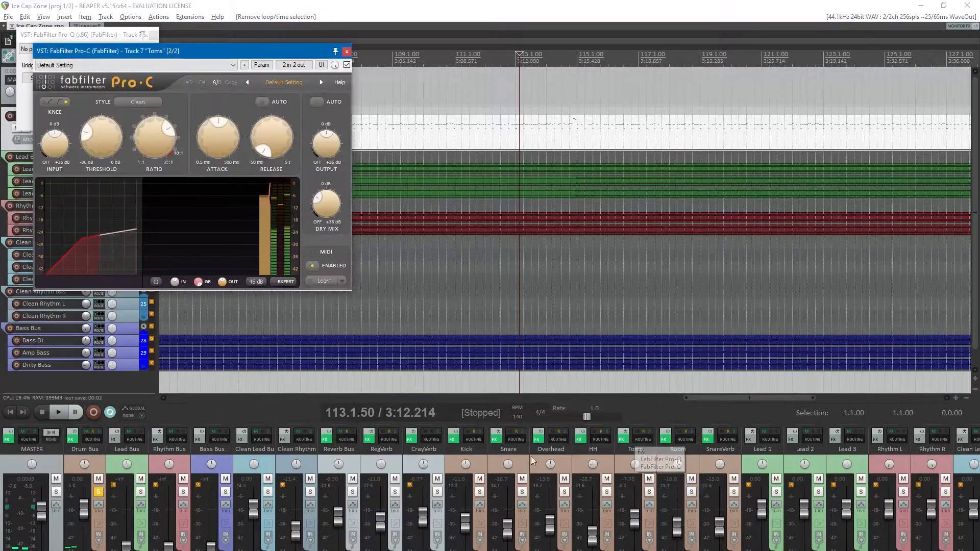
{"action": "left_click_drag", "start_coordinate": [179, 50], "coordinate": [335, 195]}
{"action": "left_click_drag", "start_coordinate": [466, 345], "coordinate": [456, 351]}
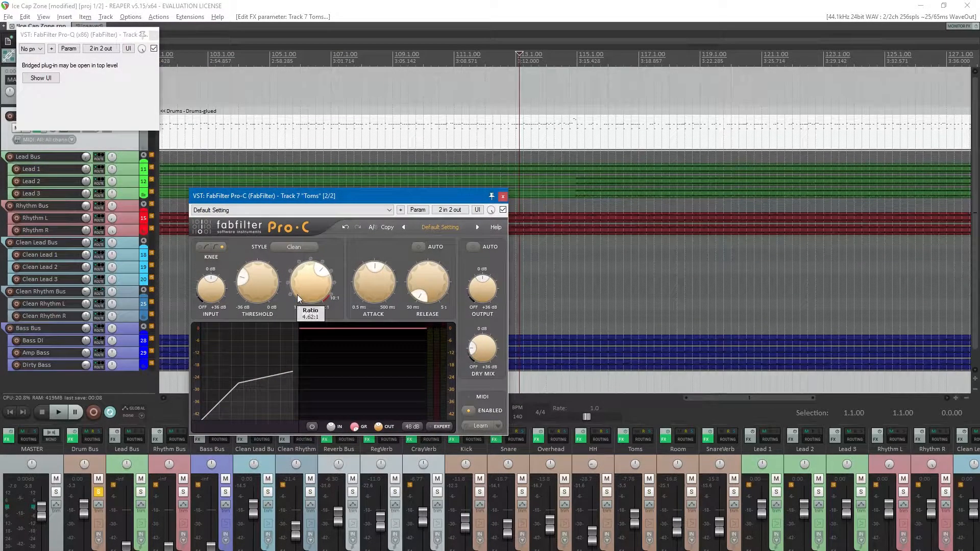
- Loop playback around the tom fill from 113.4 to 115.2
{"action": "left_click_drag", "start_coordinate": [485, 77], "coordinate": [558, 95]}
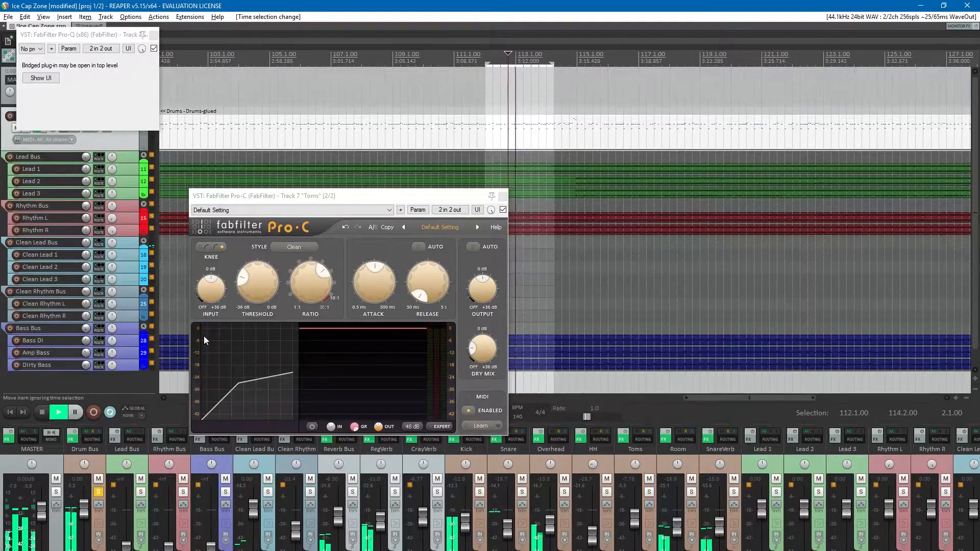
{"action": "left_click", "coordinate": [561, 59]}
{"action": "left_click_drag", "start_coordinate": [540, 82], "coordinate": [584, 92]}
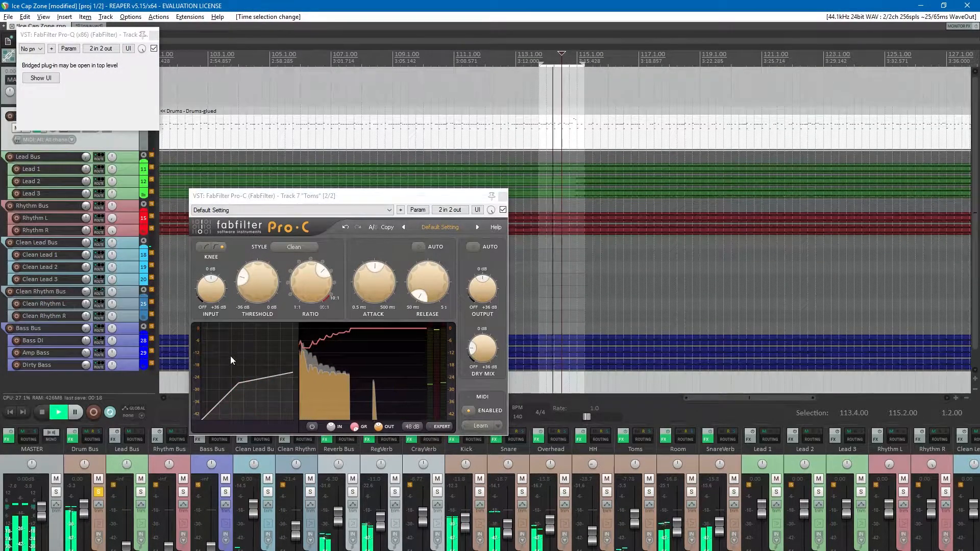
- Raise the Toms compressor's threshold to about -21.2 dB, shorten its attack and stop playback
{"action": "left_click_drag", "start_coordinate": [246, 283], "coordinate": [242, 273]}
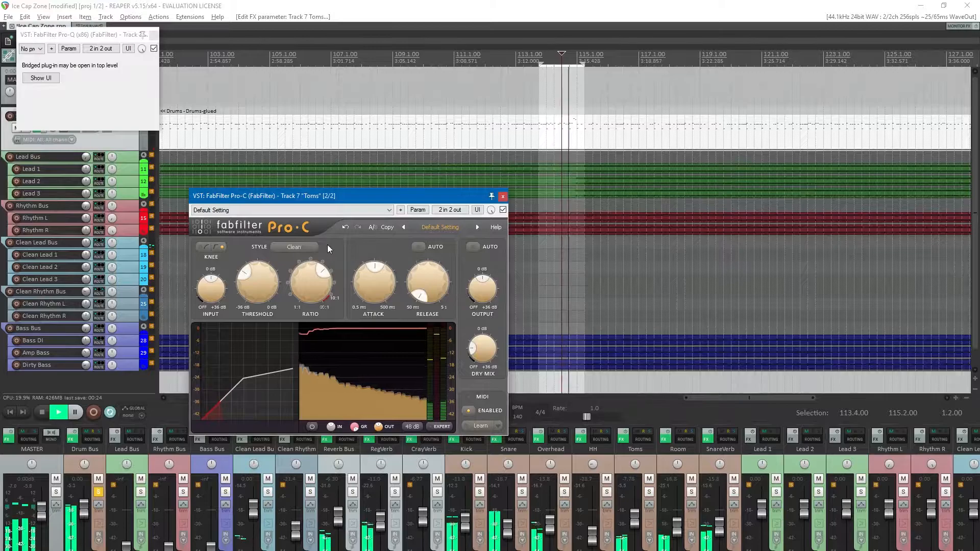
{"action": "left_click_drag", "start_coordinate": [247, 283], "coordinate": [246, 276]}
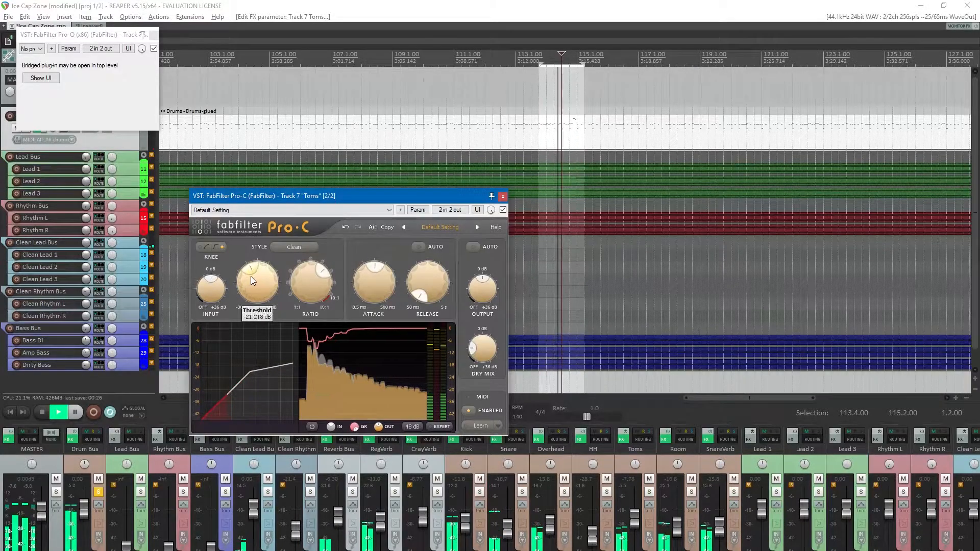
{"action": "left_click_drag", "start_coordinate": [363, 281], "coordinate": [354, 296]}
{"action": "key", "text": "space"}
- Close the Toms plug-in windows, clear the time selection, save the project and place the edit cursor at 69.1
{"action": "left_click", "coordinate": [502, 196]}
{"action": "key", "text": "Escape"}
{"action": "key", "text": "ctrl+s"}
{"action": "left_click", "coordinate": [154, 35]}
{"action": "scroll", "coordinate": [405, 160], "scroll_direction": "down", "scroll_amount": 5}
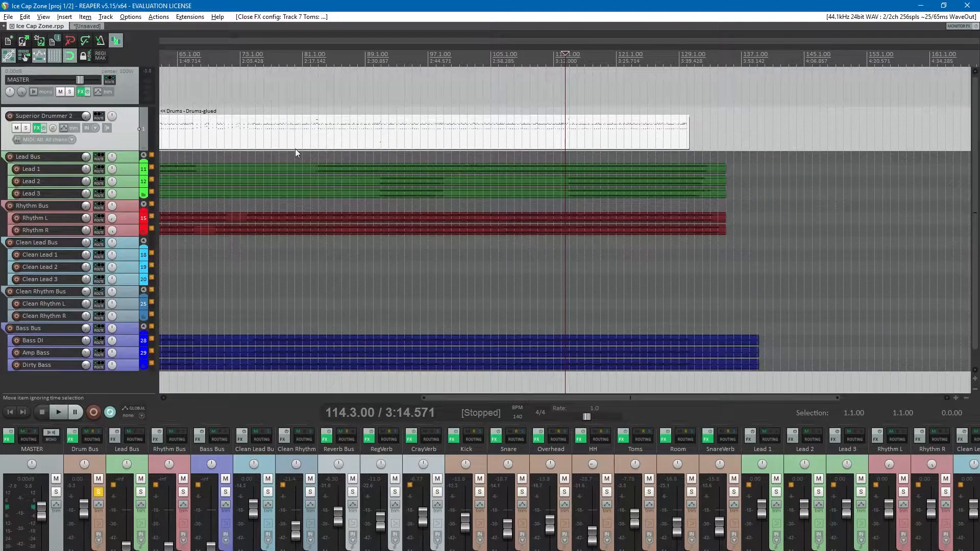
{"action": "scroll", "coordinate": [431, 245], "scroll_direction": "down", "scroll_amount": 3}
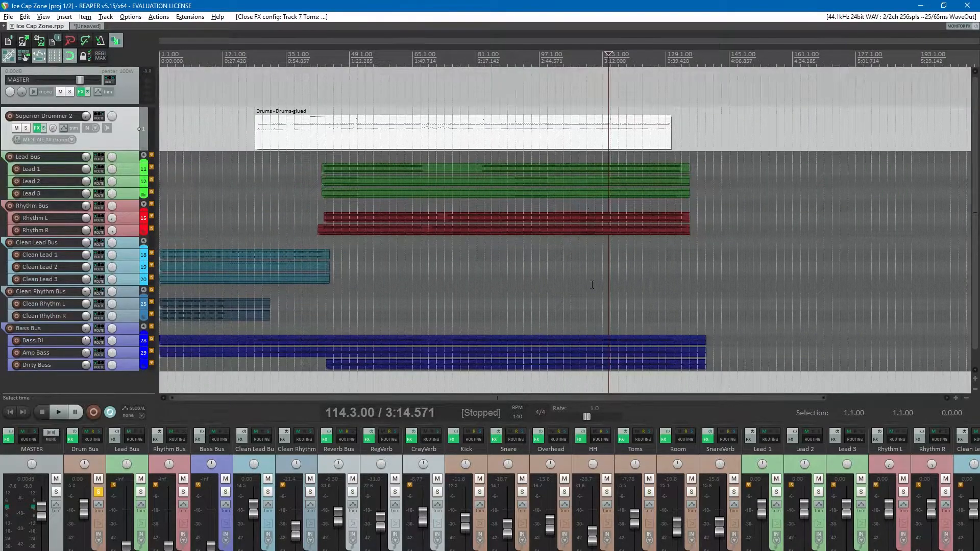
{"action": "left_click", "coordinate": [428, 60]}
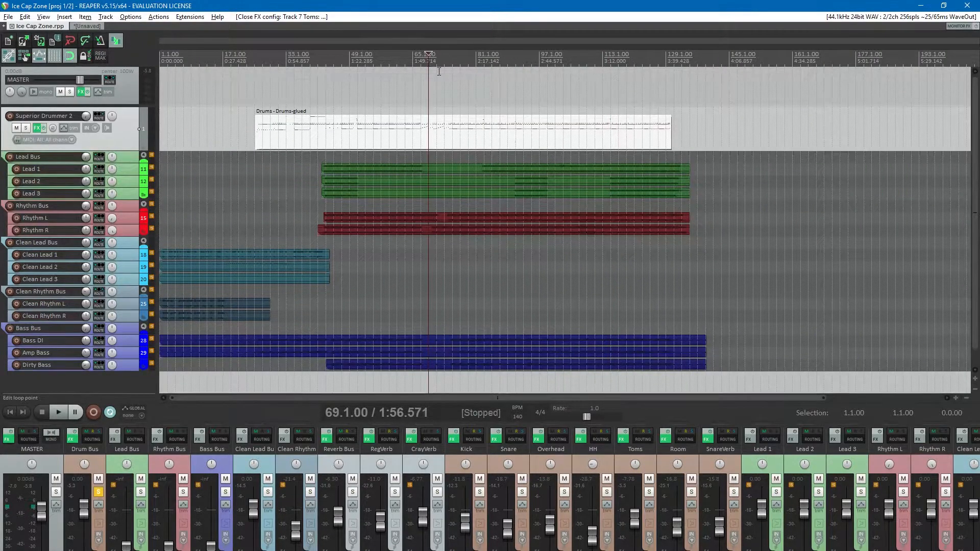
- Open the Room track's effects chain and move FabFilter Pro-Q to the front, ahead of Pro-C and Saturn
{"action": "scroll", "coordinate": [435, 67], "scroll_direction": "up", "scroll_amount": 6}
{"action": "left_click", "coordinate": [641, 60]}
{"action": "right_click", "coordinate": [623, 439]}
{"action": "right_click", "coordinate": [665, 439]}
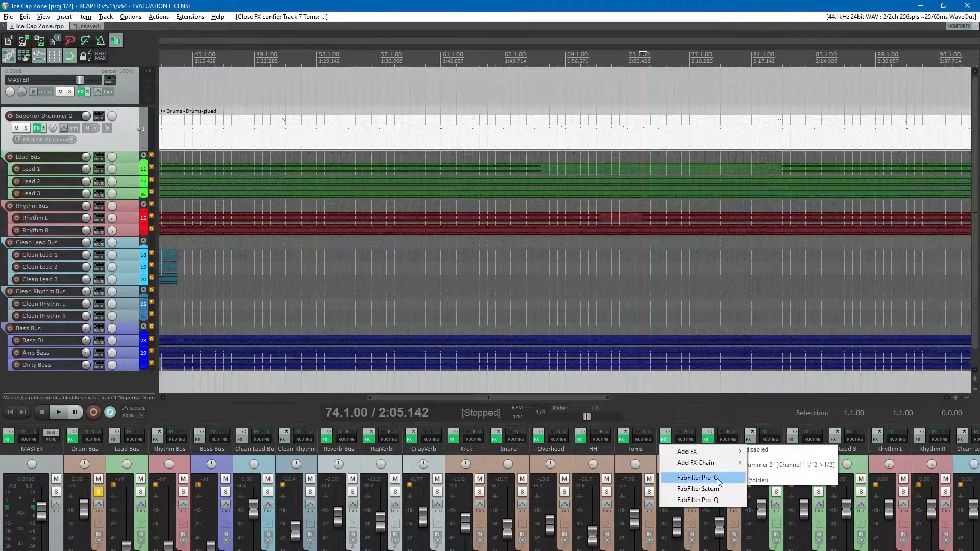
{"action": "left_click", "coordinate": [660, 442]}
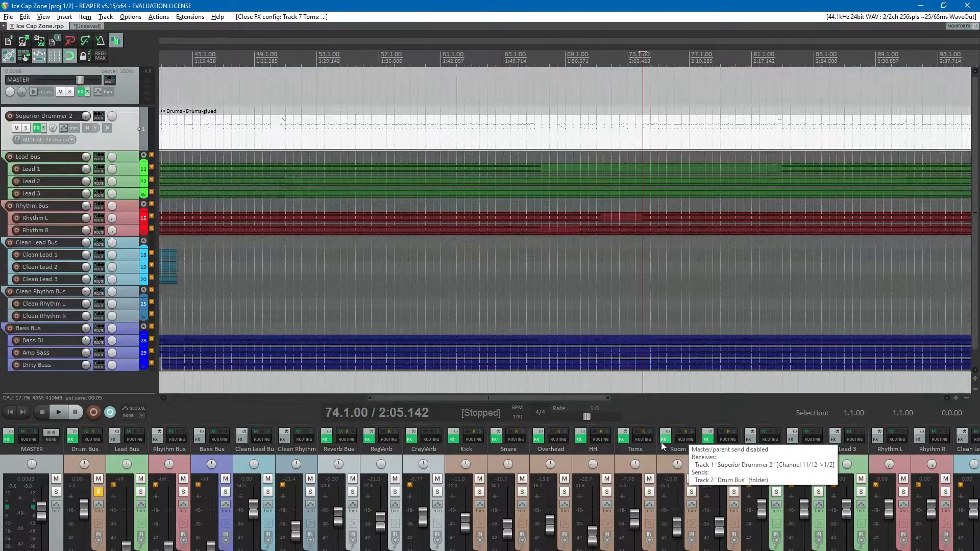
{"action": "left_click", "coordinate": [661, 442]}
{"action": "left_click_drag", "start_coordinate": [500, 172], "coordinate": [499, 154]}
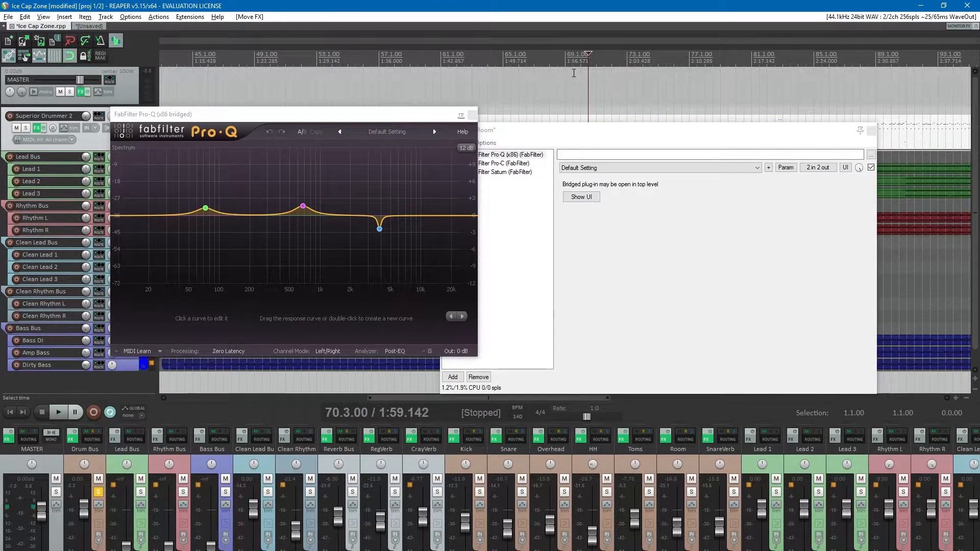
- During playback from 70.3, shift the Room EQ's midrange boost slightly higher in frequency with less gain, stop and save the project
{"action": "key", "text": "space"}
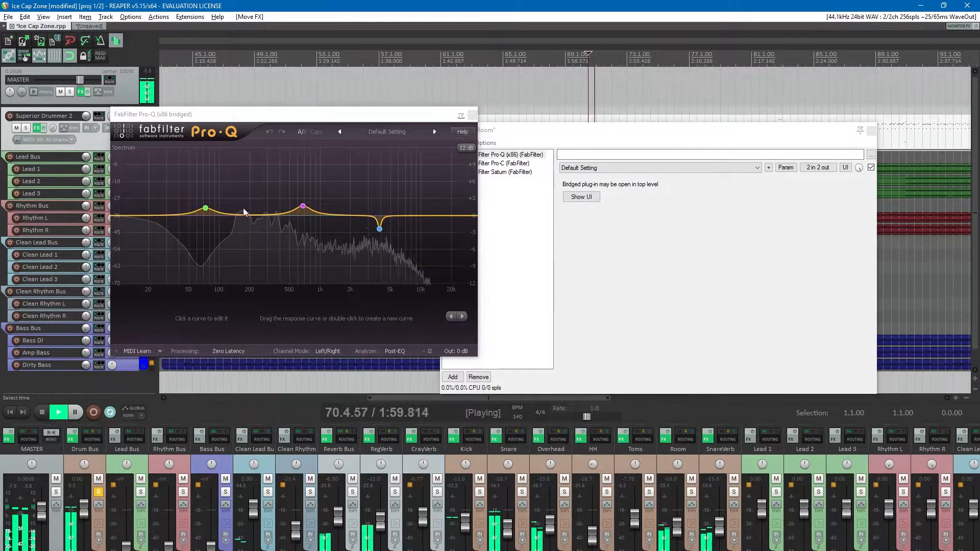
{"action": "mouse_move", "coordinate": [306, 211]}
{"action": "left_mouse_down"}
{"action": "mouse_move", "coordinate": [307, 154]}
{"action": "mouse_move", "coordinate": [311, 209]}
{"action": "left_mouse_up"}
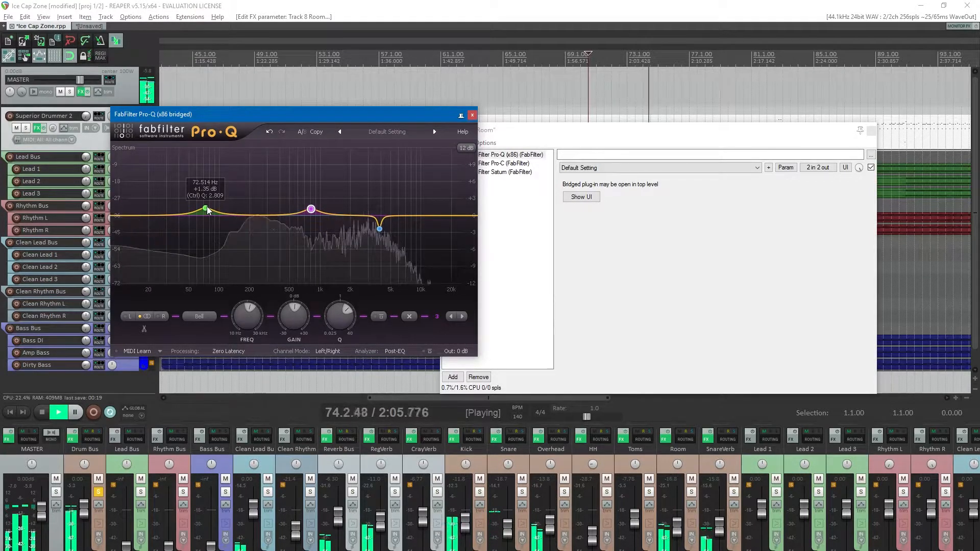
{"action": "key", "text": "space"}
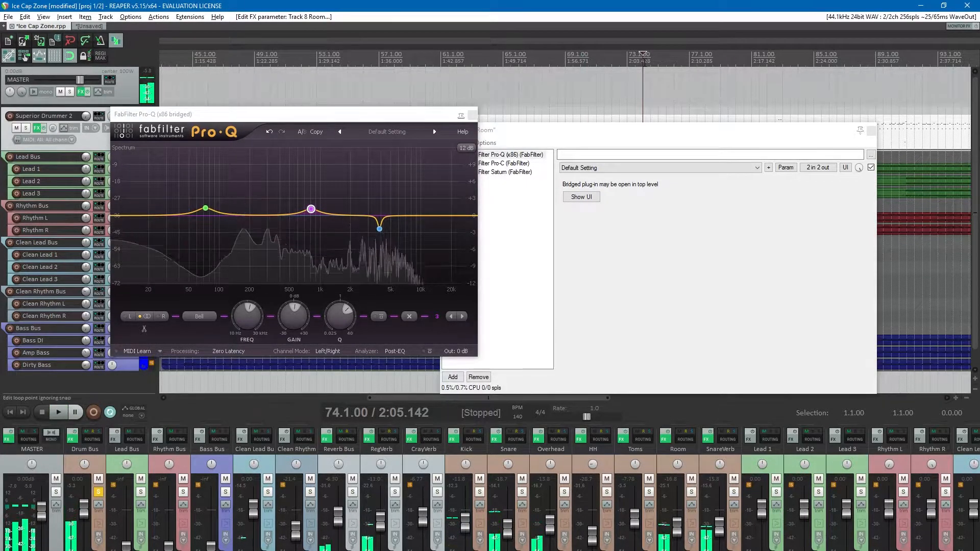
{"action": "key", "text": "ctrl+s"}
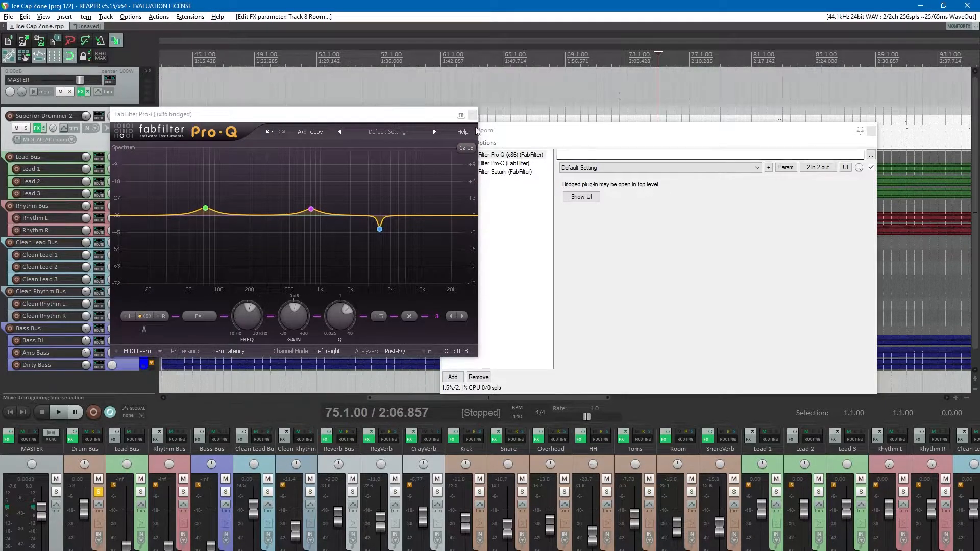
- Close the Room EQ, solo the AMB Mono microphone in Superior Drummer 2's mixer and play from 69.1
{"action": "left_click", "coordinate": [472, 113]}
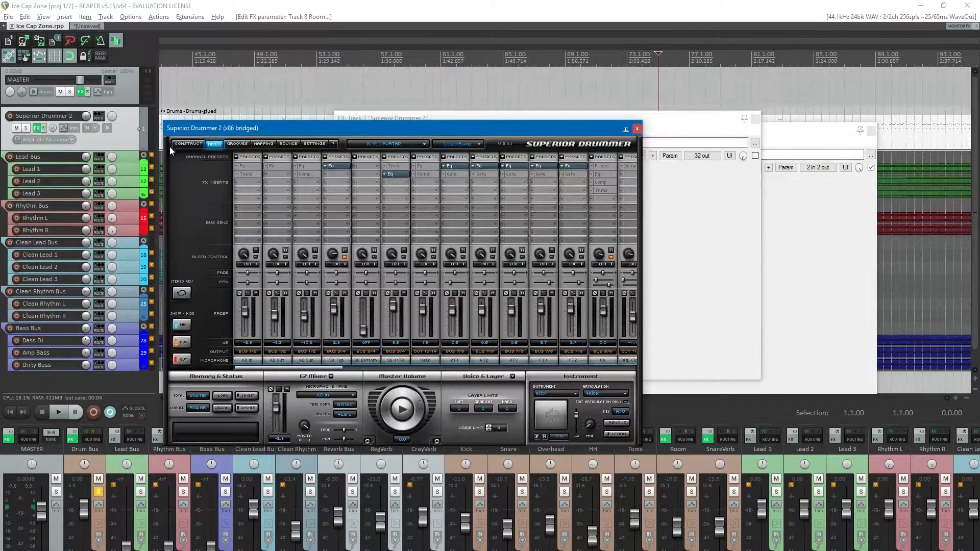
{"action": "left_click_drag", "start_coordinate": [332, 369], "coordinate": [405, 368]}
{"action": "left_click", "coordinate": [445, 294]}
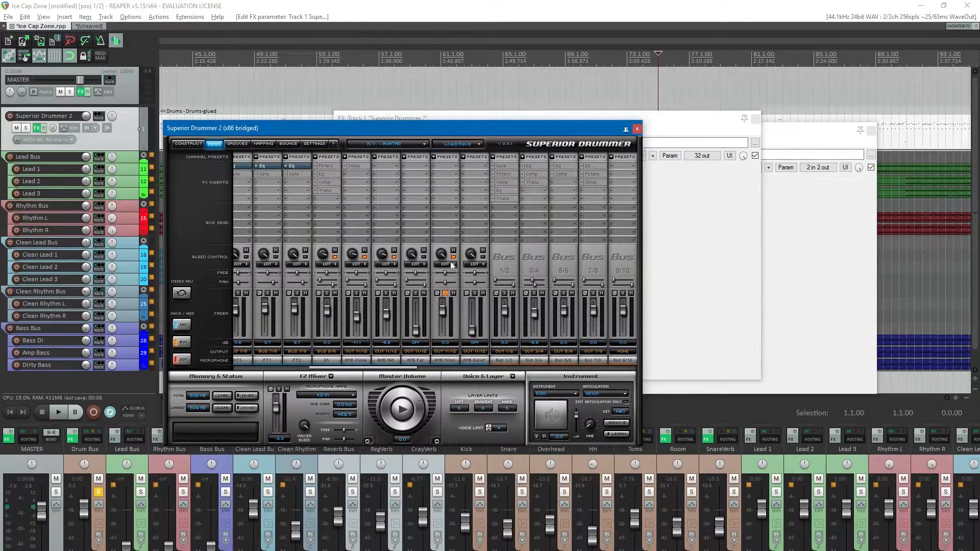
{"action": "left_click", "coordinate": [581, 66]}
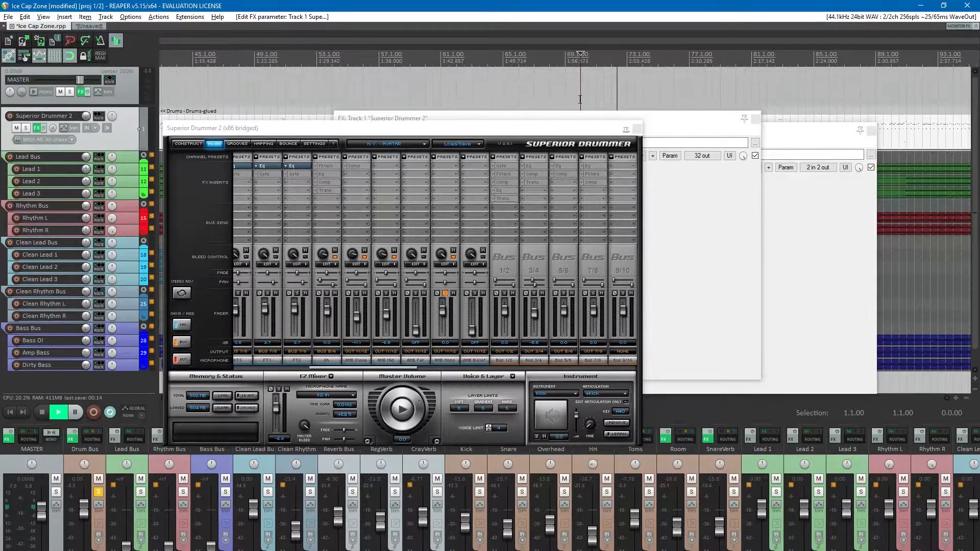
- Open the AMB Mono microphone's individual bleed settings and enable bleed for Hats, Ride1 and Ride2
{"action": "left_click", "coordinate": [451, 265]}
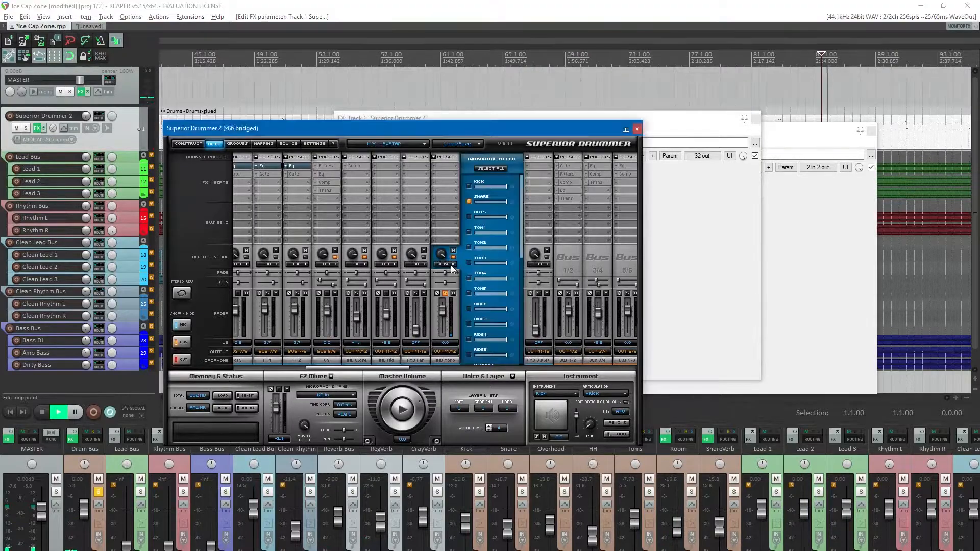
{"action": "left_click", "coordinate": [468, 222]}
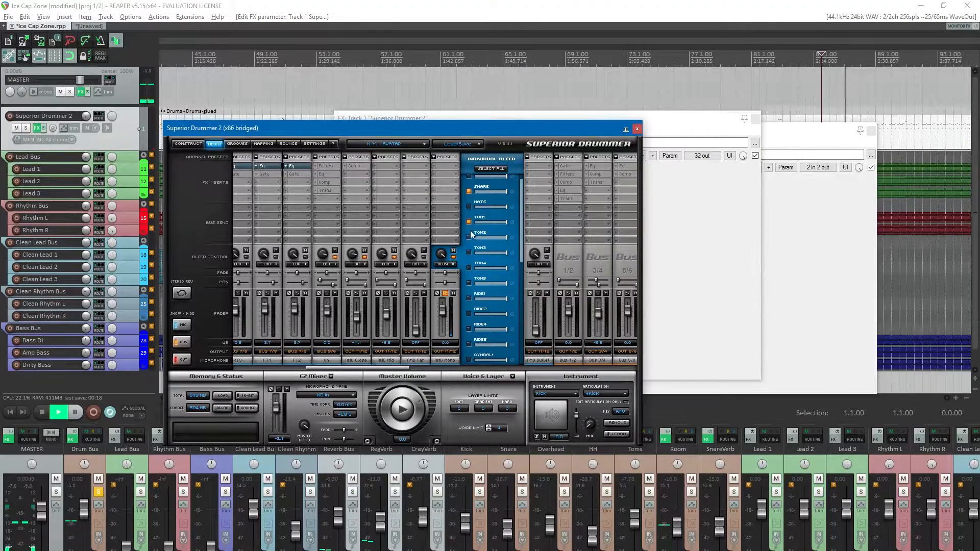
{"action": "left_click", "coordinate": [469, 207]}
{"action": "scroll", "coordinate": [475, 258], "scroll_direction": "down", "scroll_amount": 1}
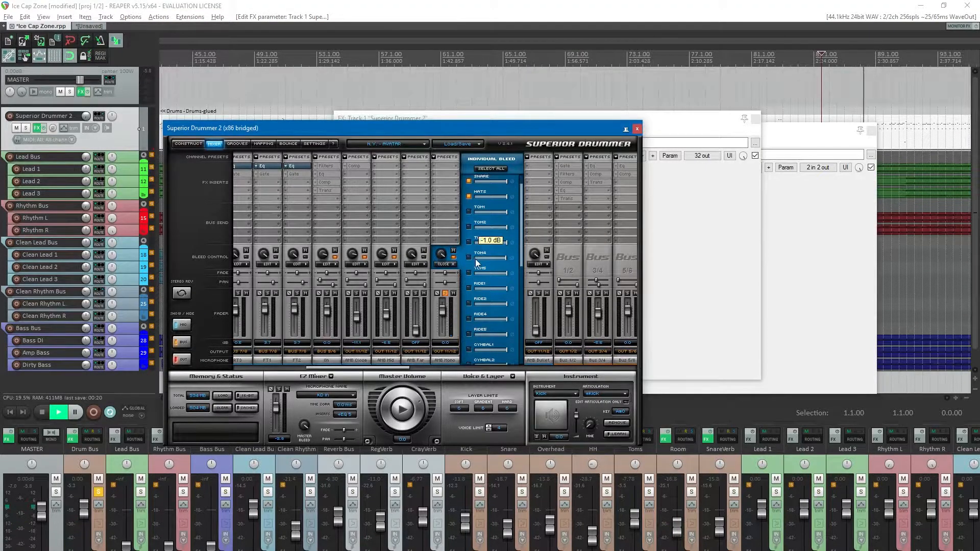
{"action": "left_click", "coordinate": [468, 288]}
{"action": "left_click", "coordinate": [468, 303]}
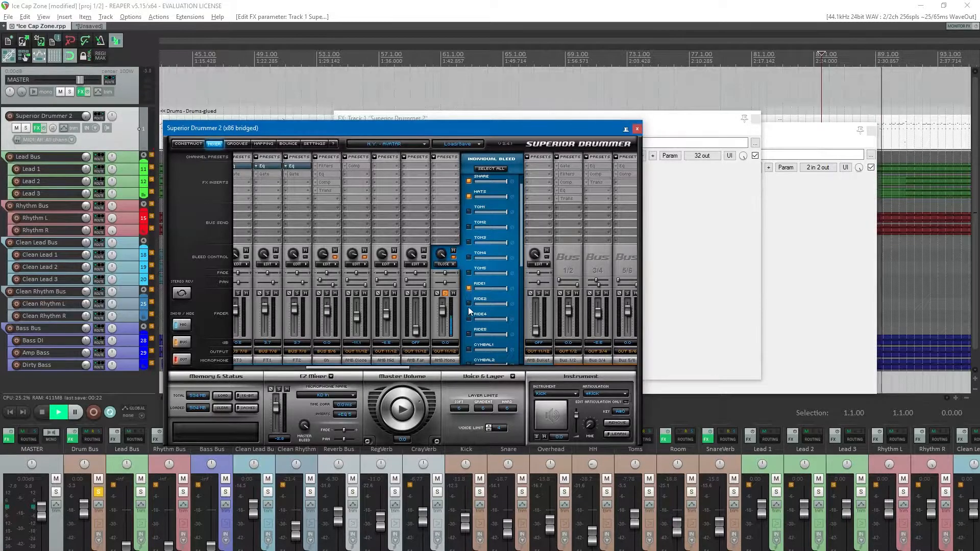
- Enable AMB Mono bleed for Ride4, Ride5, Cymbal1 and Cymbal2
{"action": "scroll", "coordinate": [467, 312], "scroll_direction": "down", "scroll_amount": 3}
{"action": "scroll", "coordinate": [466, 312], "scroll_direction": "down", "scroll_amount": 1}
{"action": "left_click", "coordinate": [467, 256]}
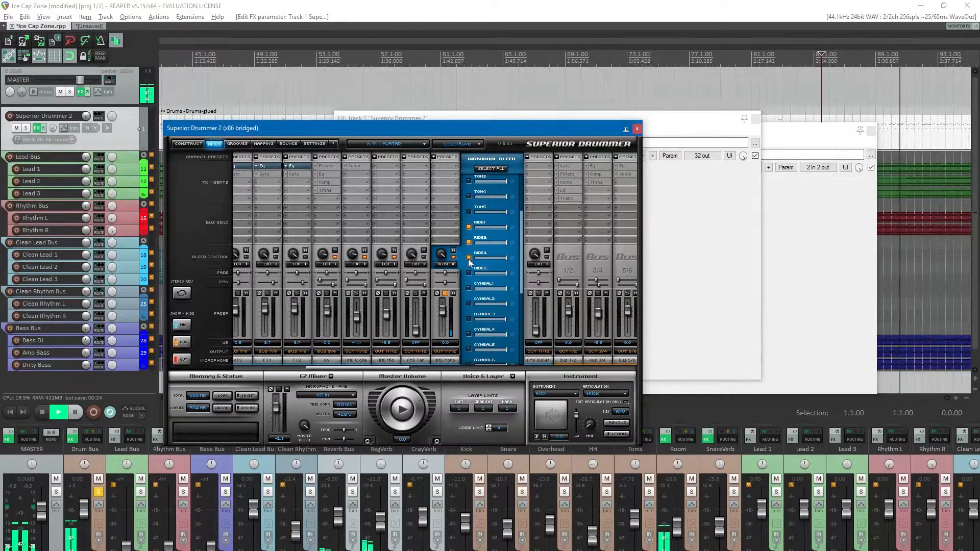
{"action": "left_click", "coordinate": [467, 273]}
{"action": "left_click", "coordinate": [469, 289]}
{"action": "left_click", "coordinate": [469, 303]}
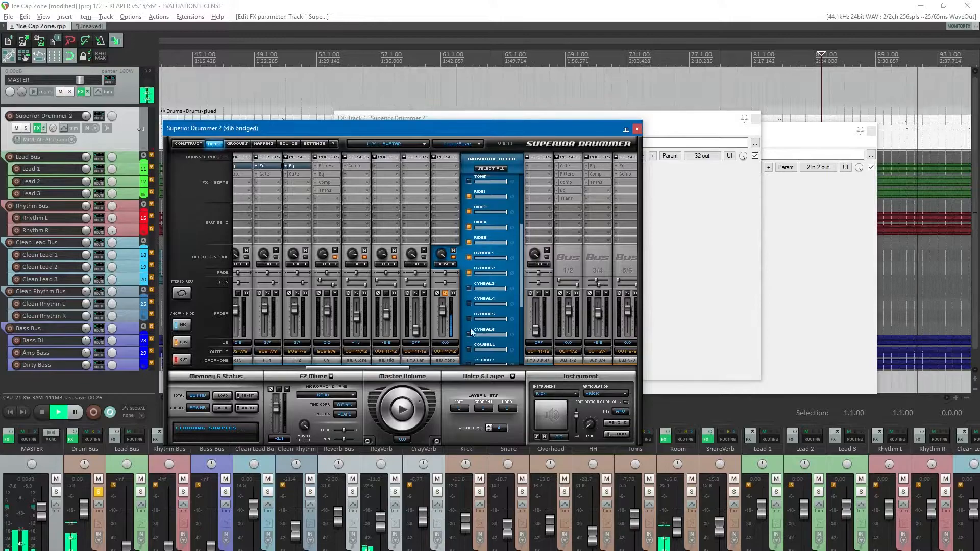
- Enable AMB Mono bleed for the remaining cymbals through Cymbal6 and check the X-drum entries at the end of the list
{"action": "scroll", "coordinate": [470, 317], "scroll_direction": "down", "scroll_amount": 3}
{"action": "left_click", "coordinate": [468, 283]}
{"action": "left_click", "coordinate": [468, 298]}
{"action": "left_click", "coordinate": [469, 313]}
{"action": "scroll", "coordinate": [468, 335], "scroll_direction": "down", "scroll_amount": 3}
{"action": "scroll", "coordinate": [468, 335], "scroll_direction": "down", "scroll_amount": 4}
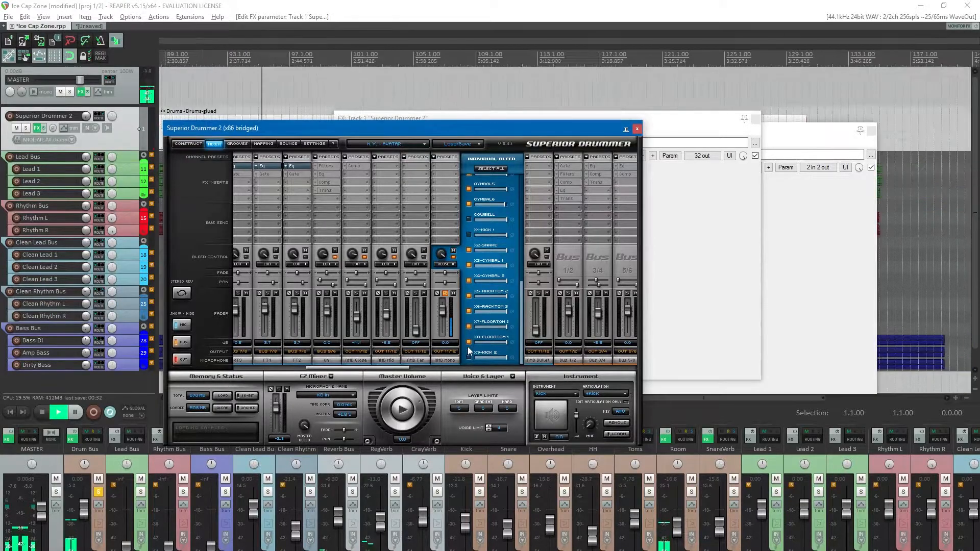
{"action": "scroll", "coordinate": [467, 230], "scroll_direction": "up", "scroll_amount": 1}
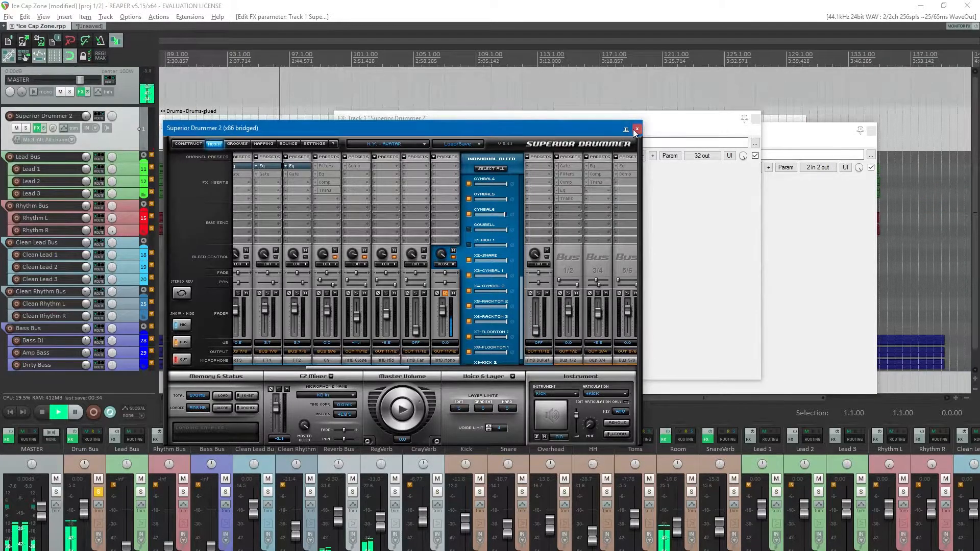
- Close the bleed settings, unsolo the AMB Mono microphone and lower its fader
{"action": "left_click", "coordinate": [445, 264]}
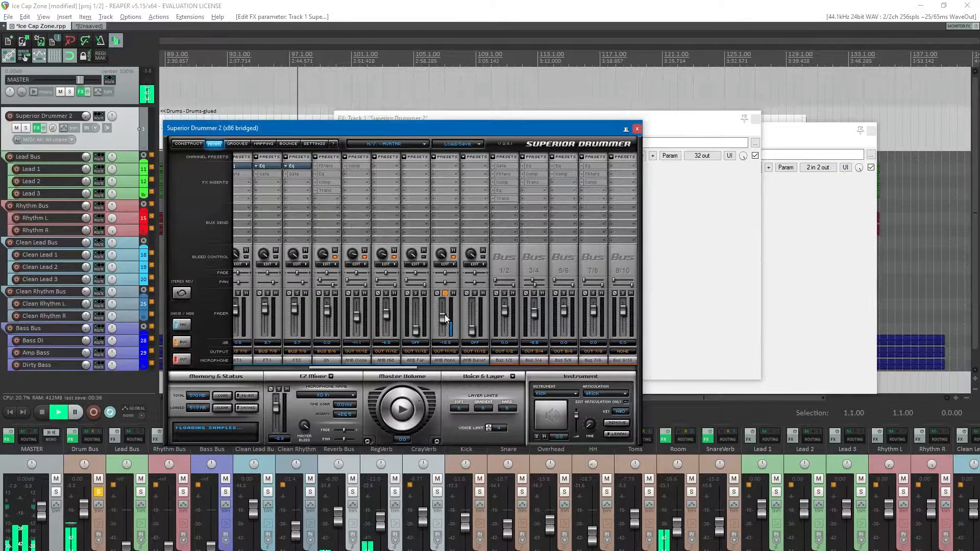
{"action": "left_click", "coordinate": [445, 293]}
{"action": "left_click_drag", "start_coordinate": [443, 316], "coordinate": [443, 314]}
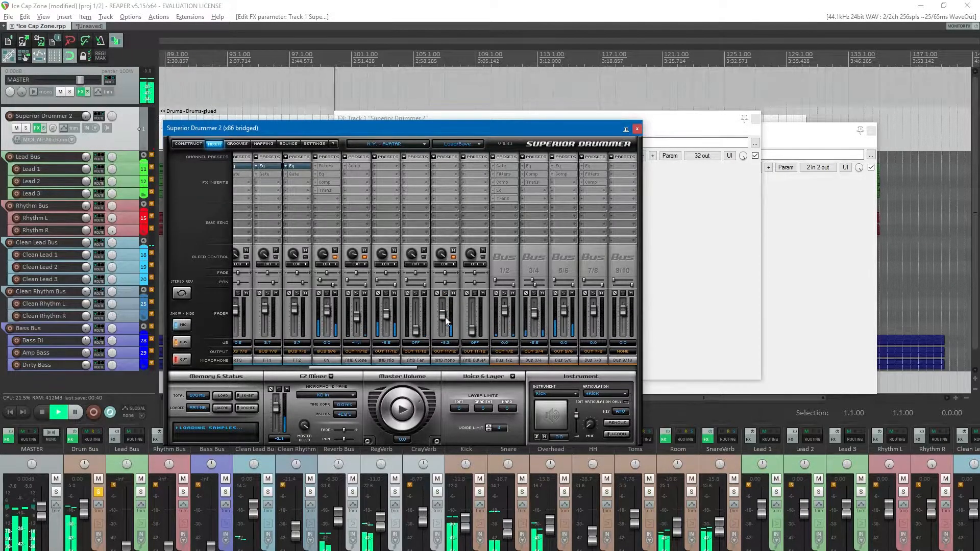
- Stop playback, close the Superior Drummer 2 and Room effects windows and save the project
{"action": "left_click", "coordinate": [636, 129]}
{"action": "key", "text": "space"}
{"action": "left_click", "coordinate": [755, 119]}
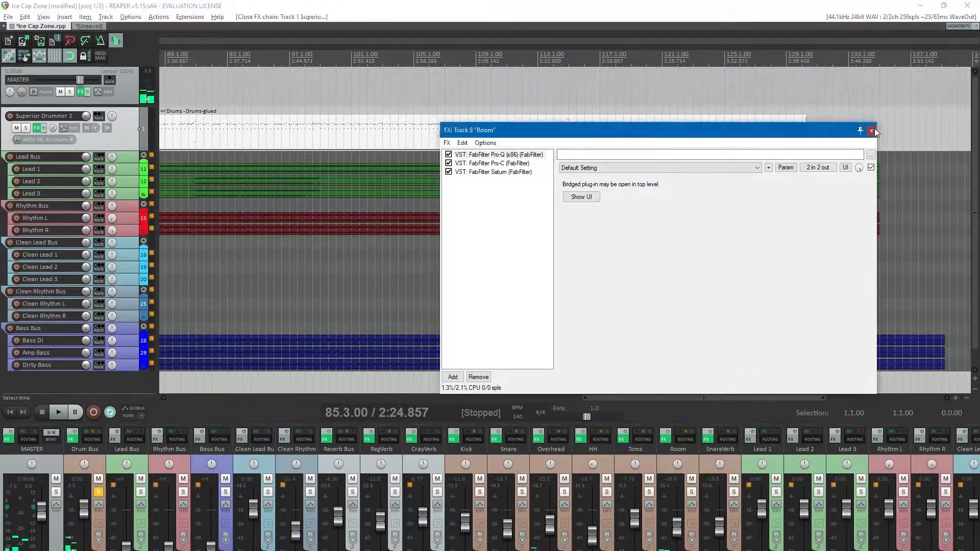
{"action": "left_click", "coordinate": [872, 129]}
{"action": "key", "text": "ctrl+s"}
- Play the drums from 114.1, lower the Room track's volume slightly, stop playback and save the project
{"action": "scroll", "coordinate": [455, 173], "scroll_direction": "down", "scroll_amount": 2}
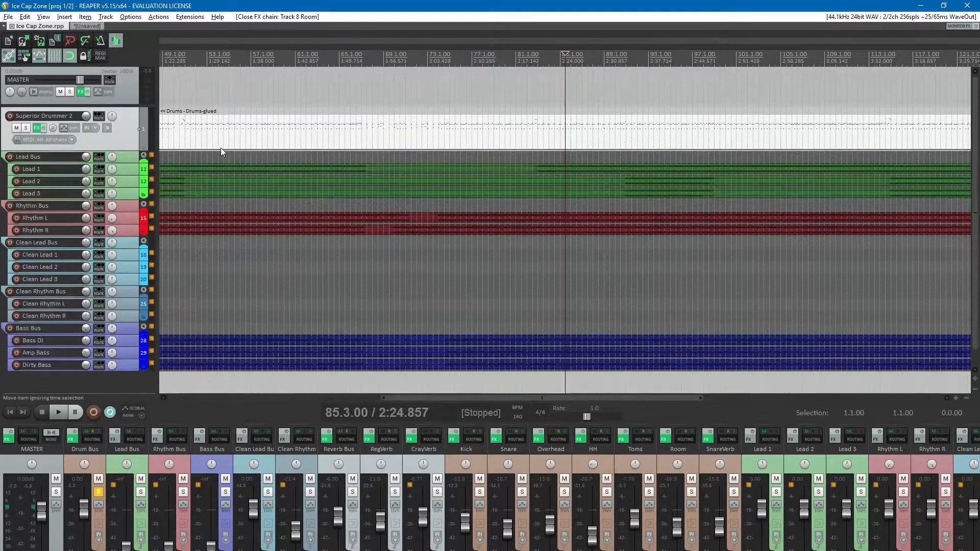
{"action": "scroll", "coordinate": [548, 128], "scroll_direction": "down", "scroll_amount": 4}
{"action": "scroll", "coordinate": [546, 128], "scroll_direction": "up", "scroll_amount": 4}
{"action": "scroll", "coordinate": [650, 255], "scroll_direction": "down", "scroll_amount": 3}
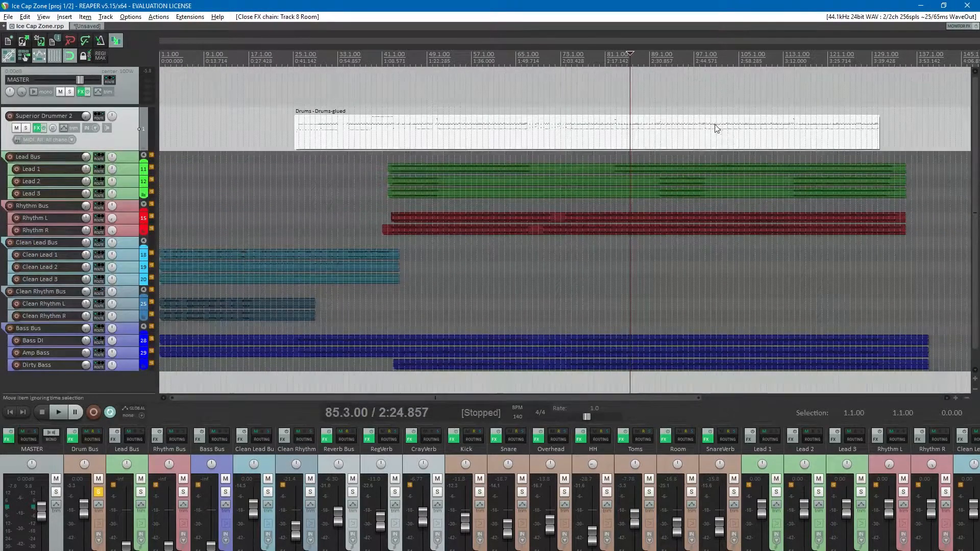
{"action": "left_click", "coordinate": [744, 57]}
{"action": "left_click", "coordinate": [790, 68]}
{"action": "key", "text": "space"}
{"action": "scroll", "coordinate": [760, 103], "scroll_direction": "up", "scroll_amount": 5}
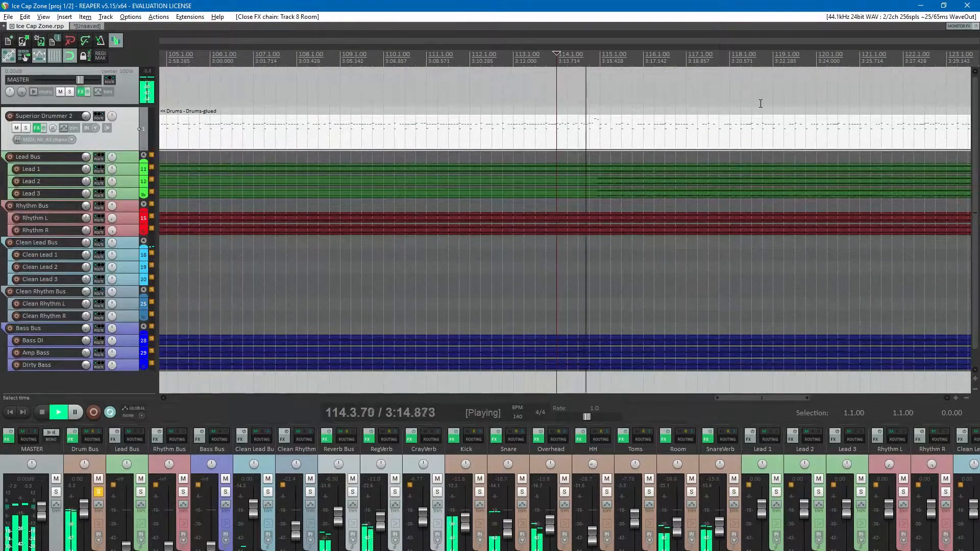
{"action": "left_click_drag", "start_coordinate": [678, 522], "coordinate": [678, 528]}
{"action": "key", "text": "space"}
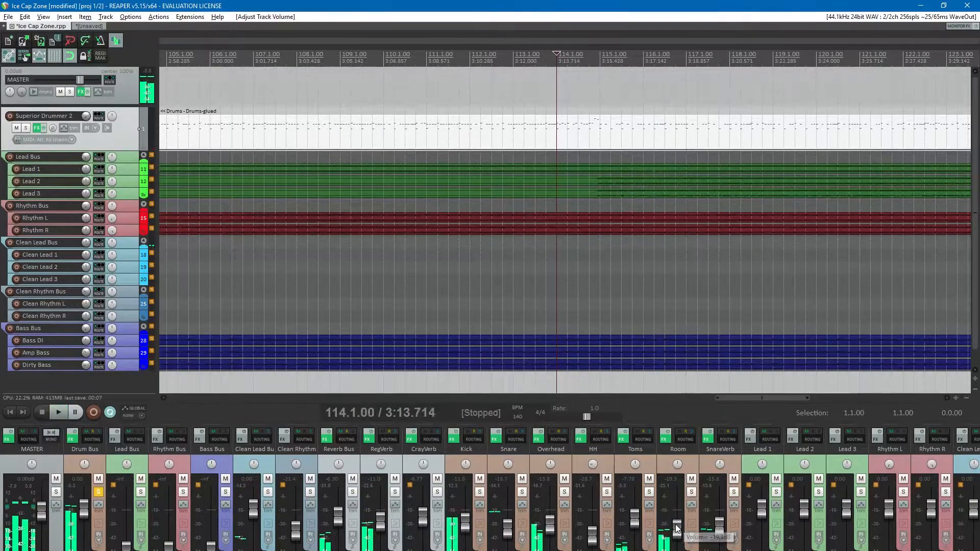
{"action": "key", "text": "ctrl+s"}
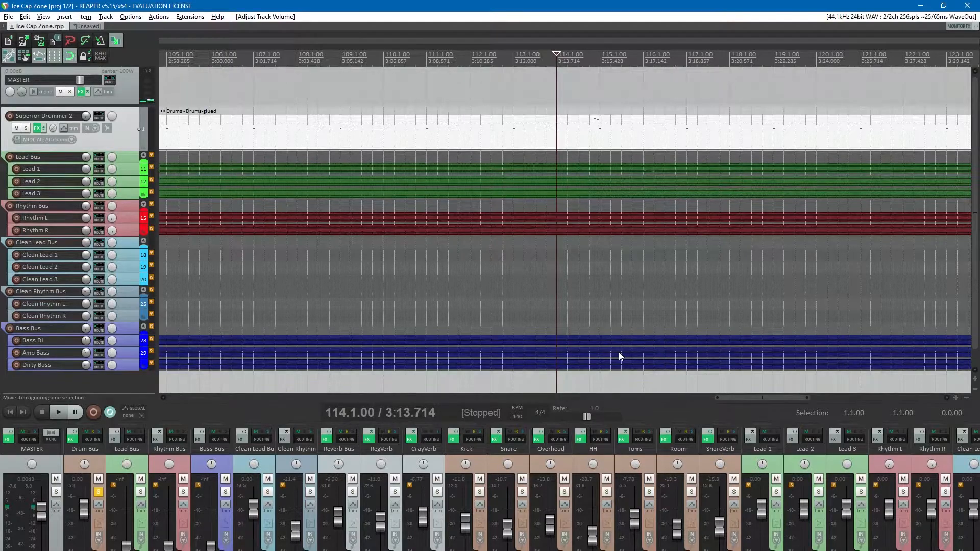
- During playback, set the SnareVerb track's volume to about -15.8 dB, unsolo the Drum Bus, stop and save the project
{"action": "scroll", "coordinate": [676, 273], "scroll_direction": "down", "scroll_amount": 4}
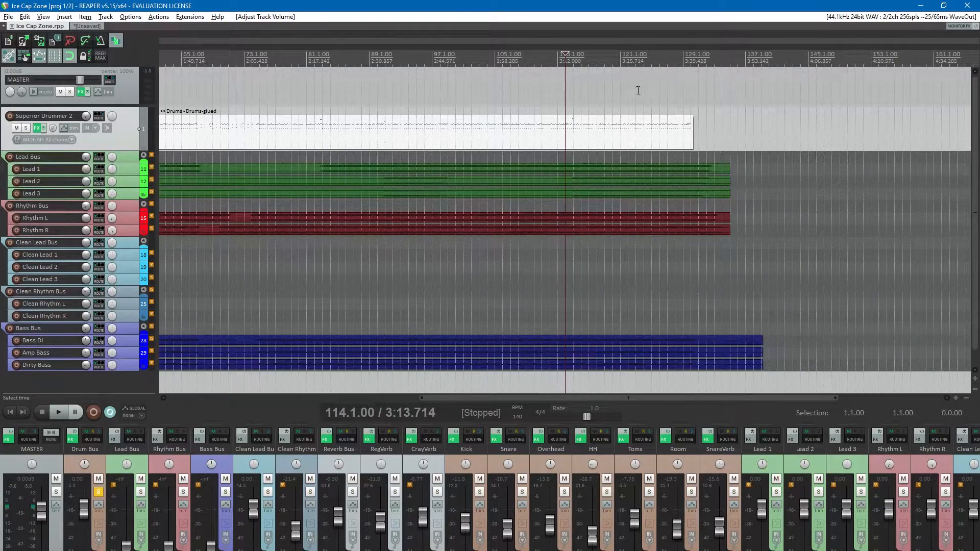
{"action": "key", "text": "space"}
{"action": "left_click_drag", "start_coordinate": [721, 522], "coordinate": [720, 522]}
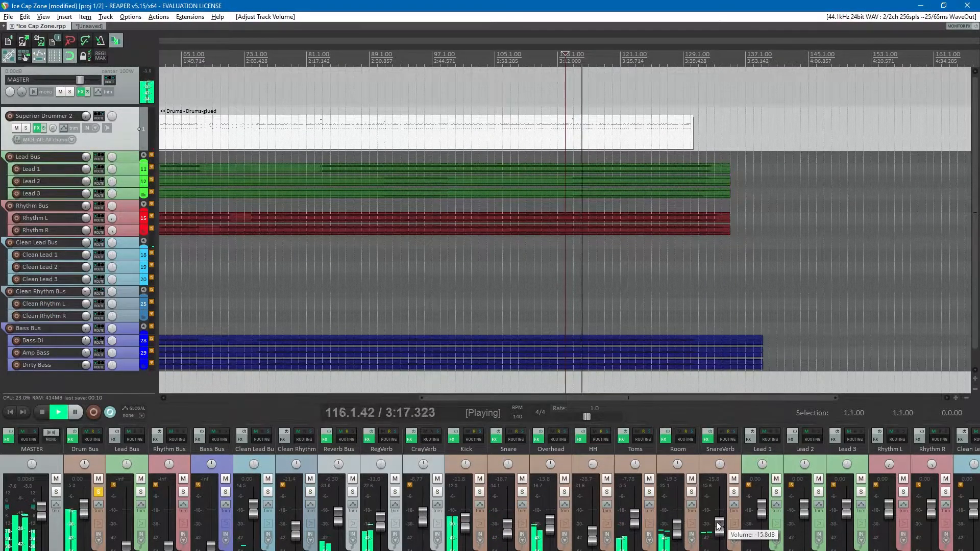
{"action": "left_click", "coordinate": [100, 492]}
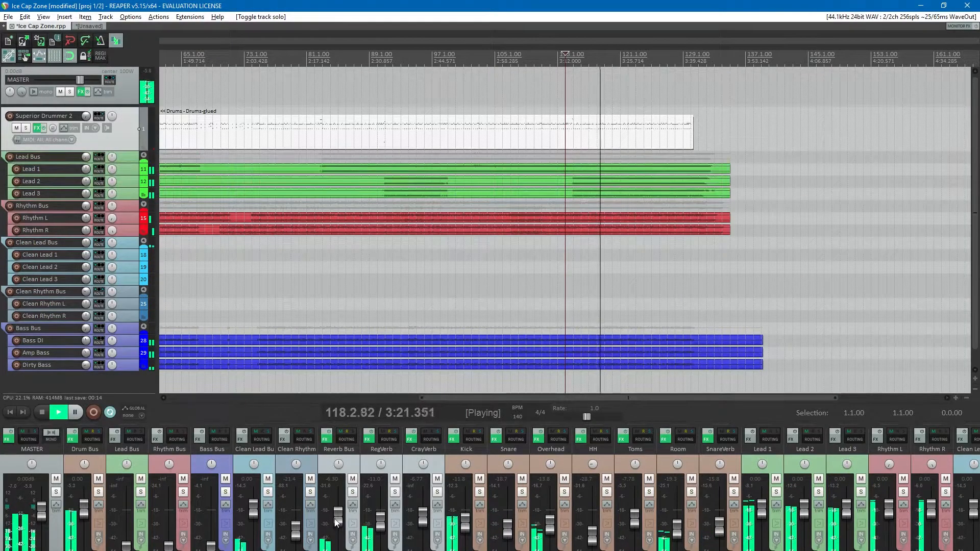
{"action": "key", "text": "space"}
{"action": "key", "text": "ctrl+s"}
- Check which tracks feed the RegVerb track, and open its ReaVerb plug-in
{"action": "right_click", "coordinate": [386, 439]}
{"action": "mouse_move", "coordinate": [433, 475]}
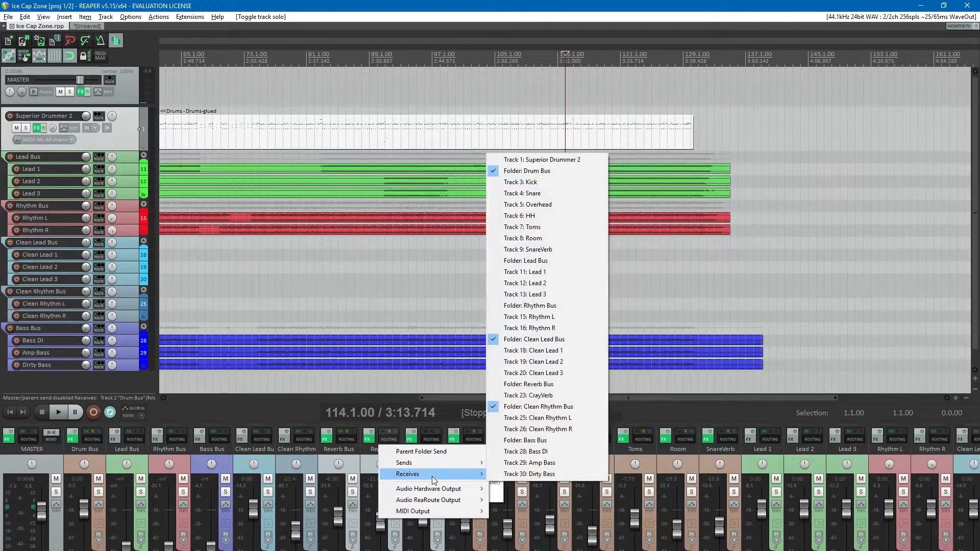
{"action": "left_click", "coordinate": [364, 472]}
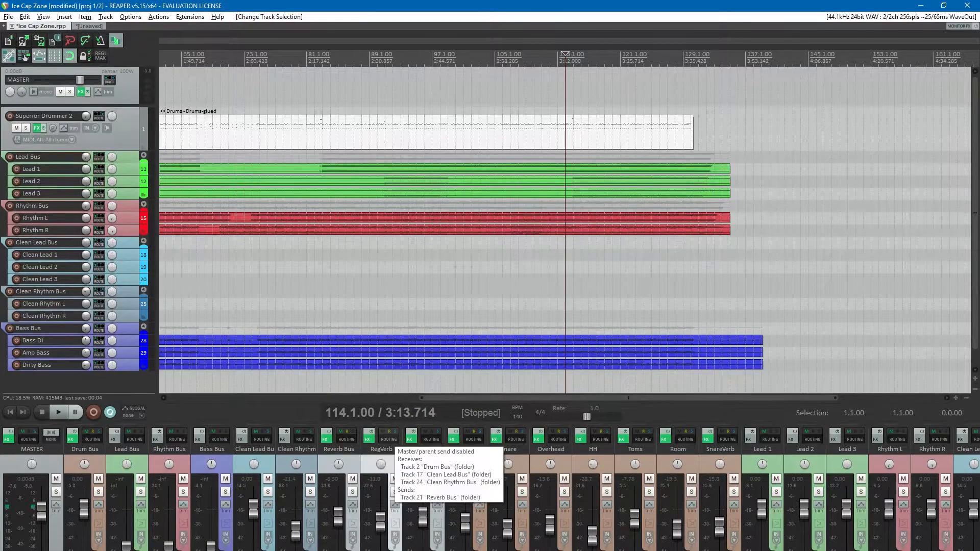
{"action": "right_click", "coordinate": [372, 438]}
{"action": "left_click", "coordinate": [416, 478]}
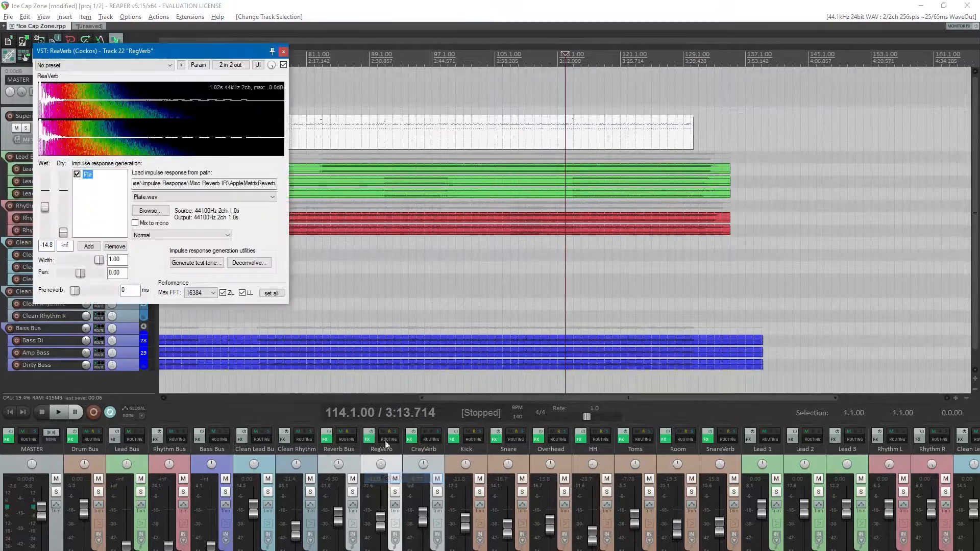
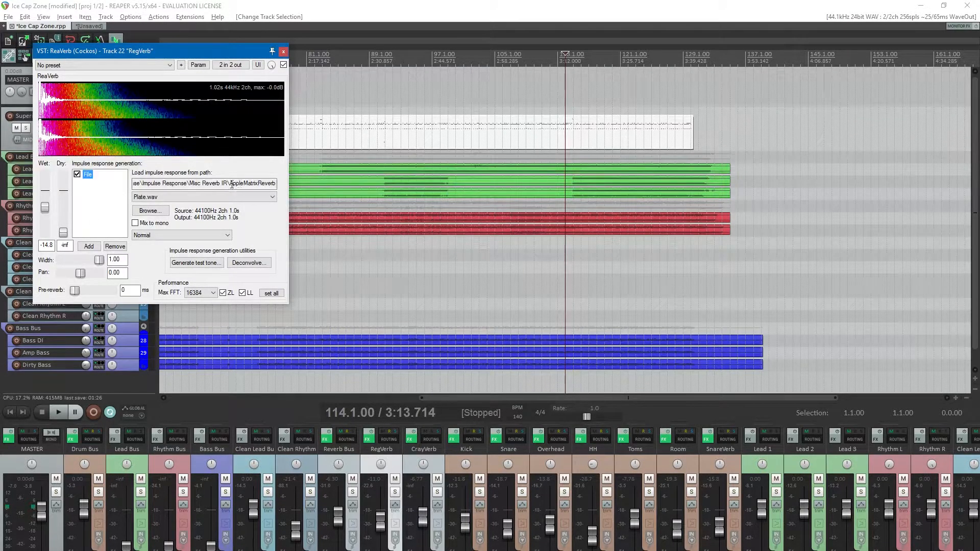
- Start playback from 96.1 and solo the RegVerb track to hear its plate reverb
{"action": "left_click", "coordinate": [421, 60]}
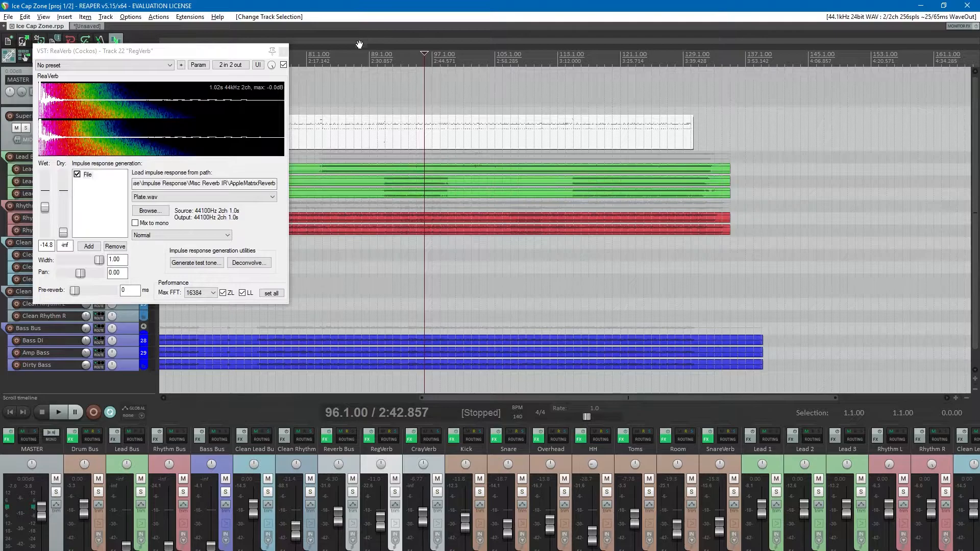
{"action": "key", "text": "space"}
{"action": "left_click", "coordinate": [395, 492]}
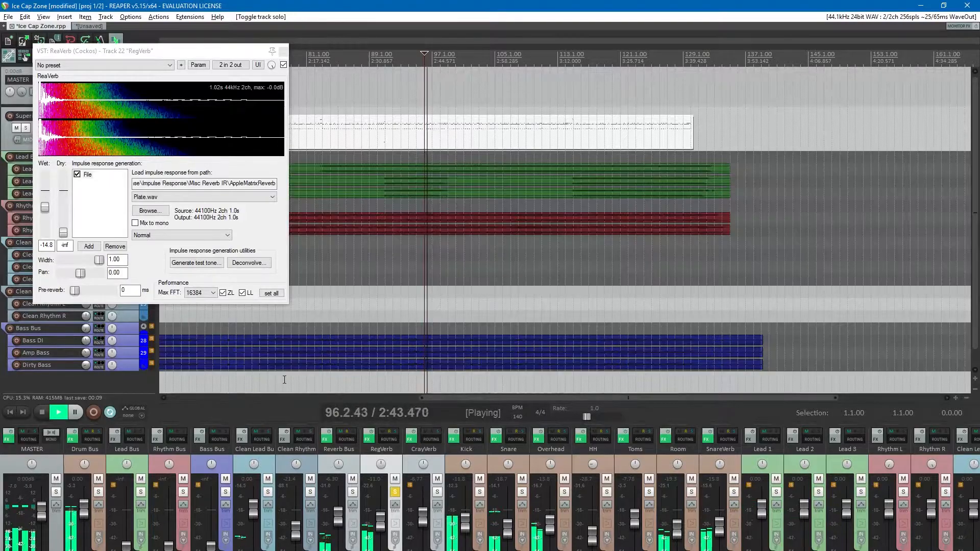
- Raise ReaVerb's wet level to 0.0 dB, unsolo the RegVerb track and lower its volume to about -16.4 dB
{"action": "left_click", "coordinate": [45, 209]}
{"action": "left_click_drag", "start_coordinate": [45, 209], "coordinate": [45, 193]}
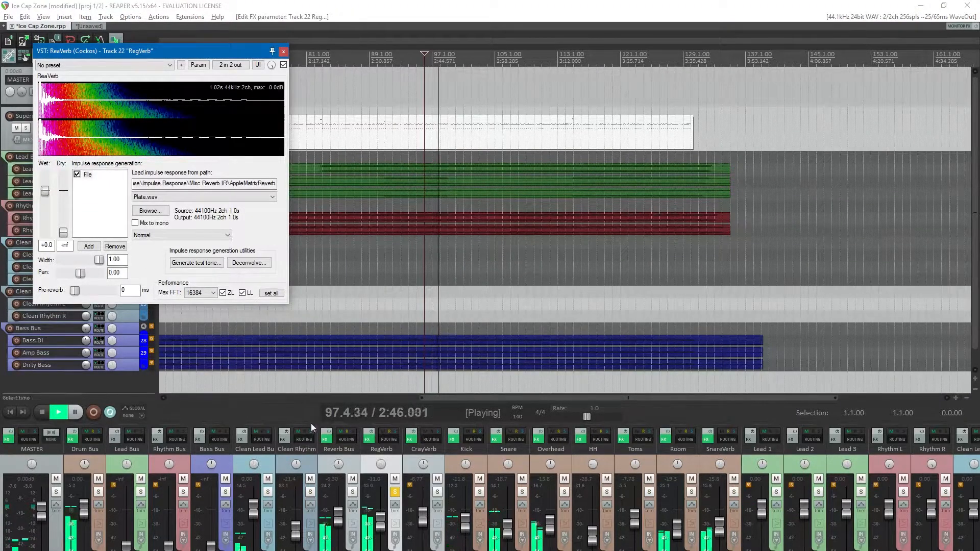
{"action": "left_click", "coordinate": [395, 491]}
{"action": "left_click_drag", "start_coordinate": [378, 521], "coordinate": [380, 531]}
- Solo the Reverb Bus, stop playback, save the project and check which tracks feed the bus
{"action": "left_click", "coordinate": [352, 492]}
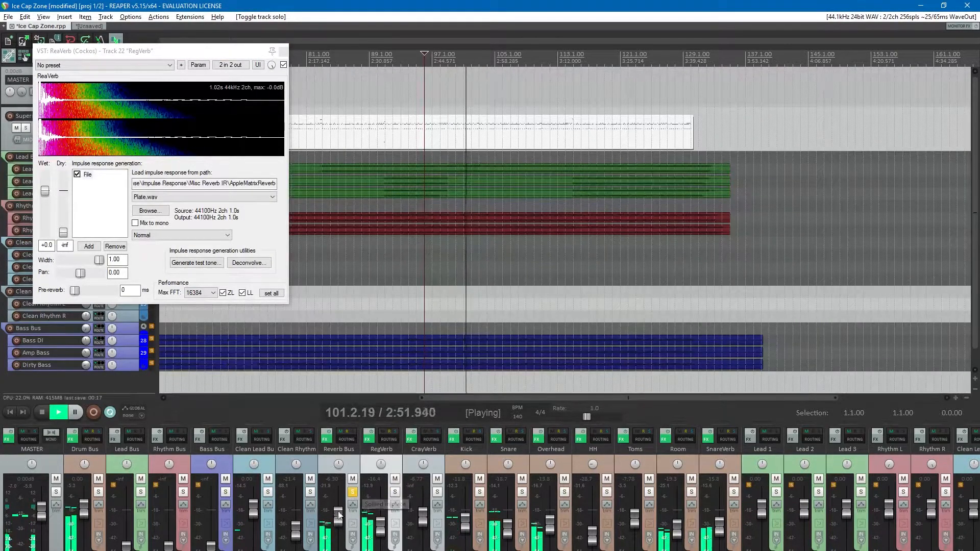
{"action": "key", "text": "space"}
{"action": "key", "text": "ctrl+s"}
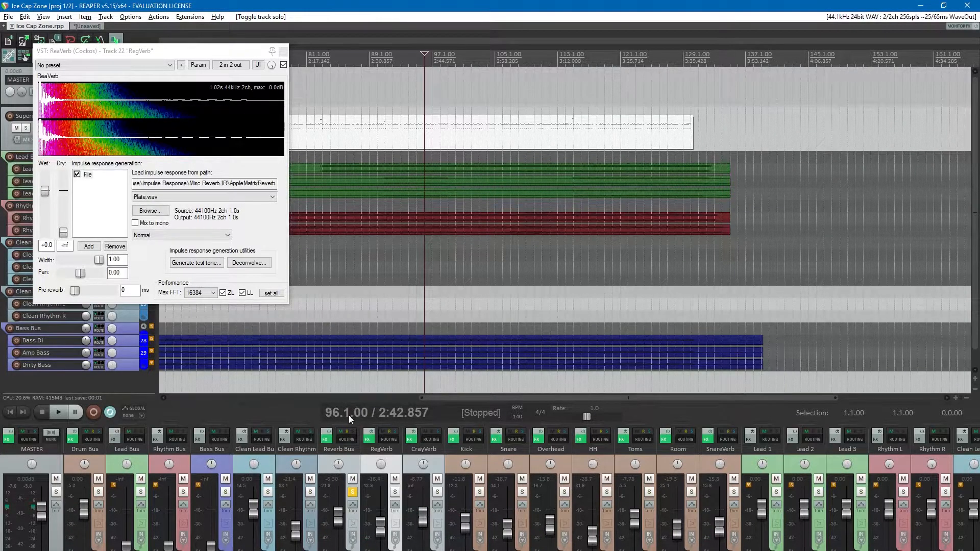
{"action": "right_click", "coordinate": [344, 438]}
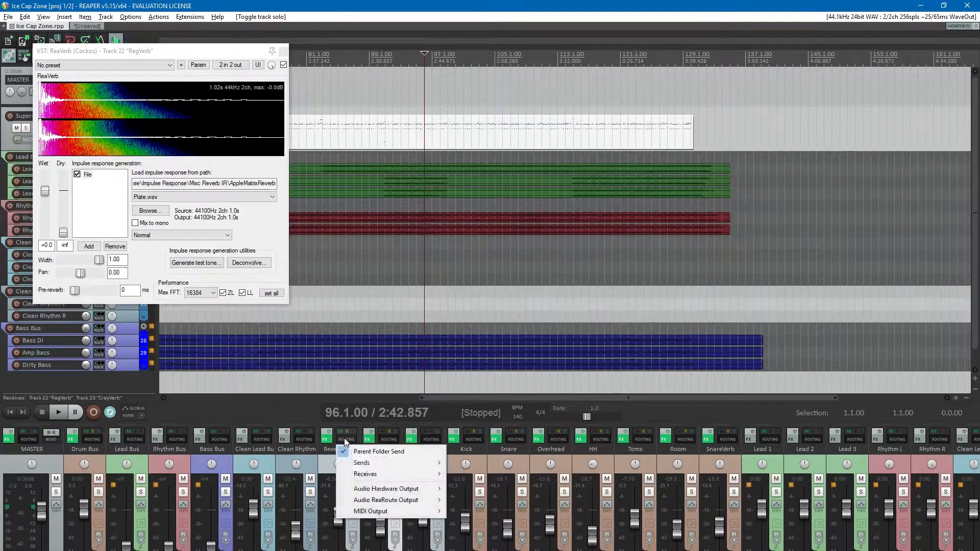
{"action": "left_click", "coordinate": [322, 461]}
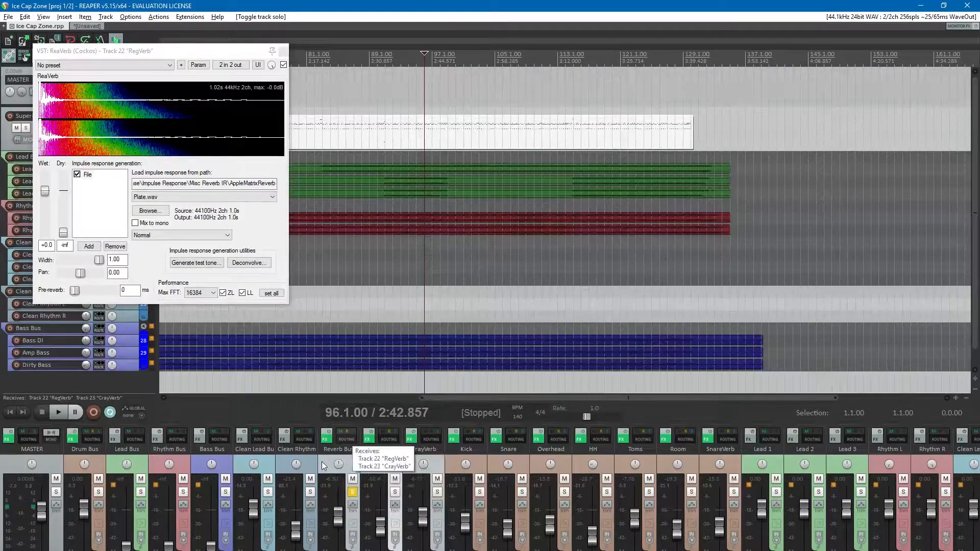
- Solo only the RegVerb and Drum Bus tracks, play from 96.1, set RegVerb's volume to about -14.7 dB and stop
{"action": "left_click", "coordinate": [353, 493]}
{"action": "left_click", "coordinate": [396, 492]}
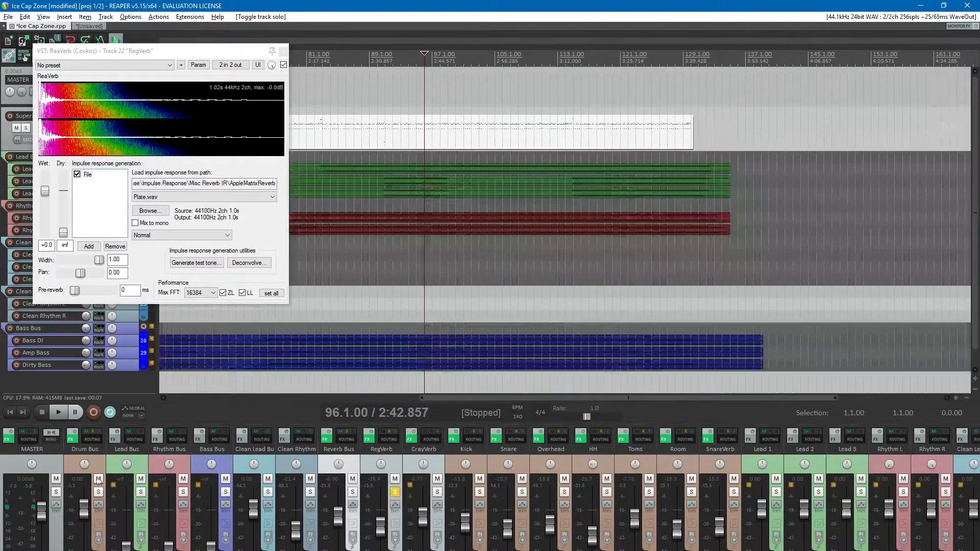
{"action": "left_click", "coordinate": [98, 493]}
{"action": "key", "text": "space"}
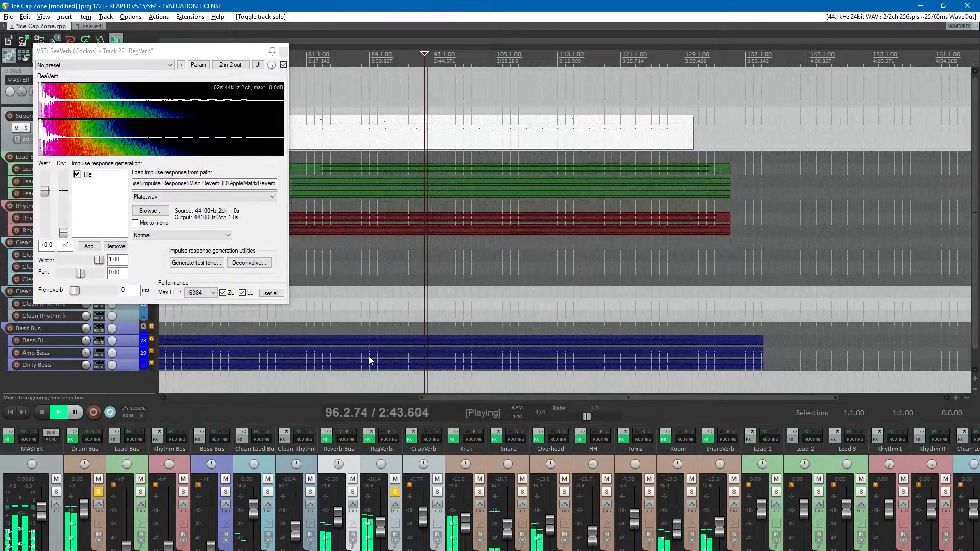
{"action": "mouse_move", "coordinate": [380, 521]}
{"action": "left_mouse_down"}
{"action": "mouse_move", "coordinate": [380, 505]}
{"action": "mouse_move", "coordinate": [377, 524]}
{"action": "left_mouse_up"}
{"action": "key", "text": "space"}
- Unsolo RegVerb, save the project and set ReaVerb's maximum FFT size to 256
{"action": "left_click", "coordinate": [199, 293]}
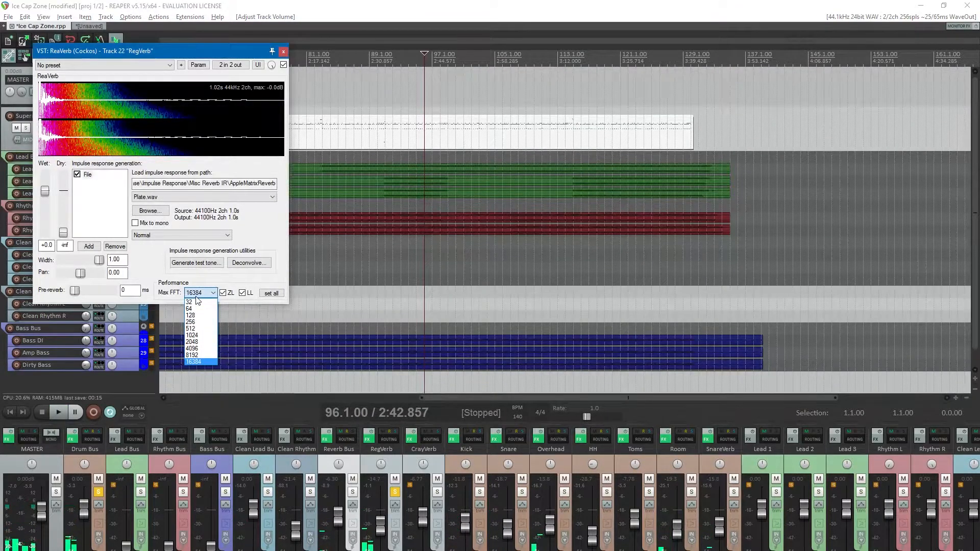
{"action": "left_click", "coordinate": [195, 296]}
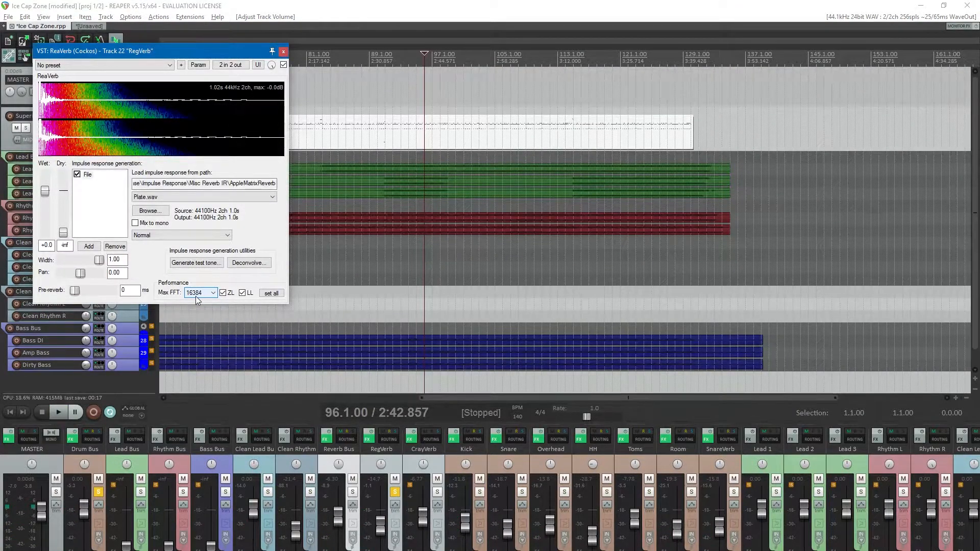
{"action": "left_click", "coordinate": [394, 491]}
{"action": "key", "text": "ctrl+s"}
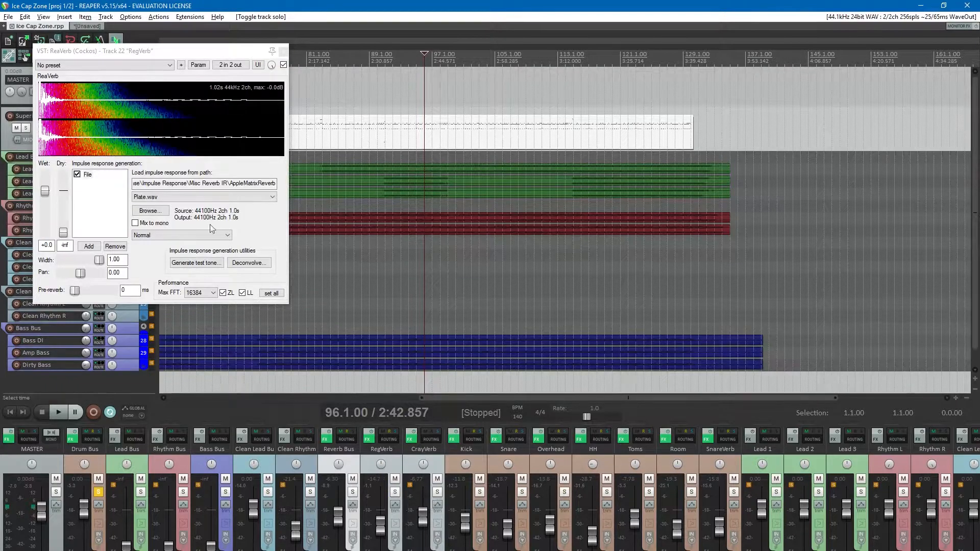
{"action": "left_click", "coordinate": [204, 301]}
{"action": "left_click", "coordinate": [203, 296]}
{"action": "left_click", "coordinate": [199, 316]}
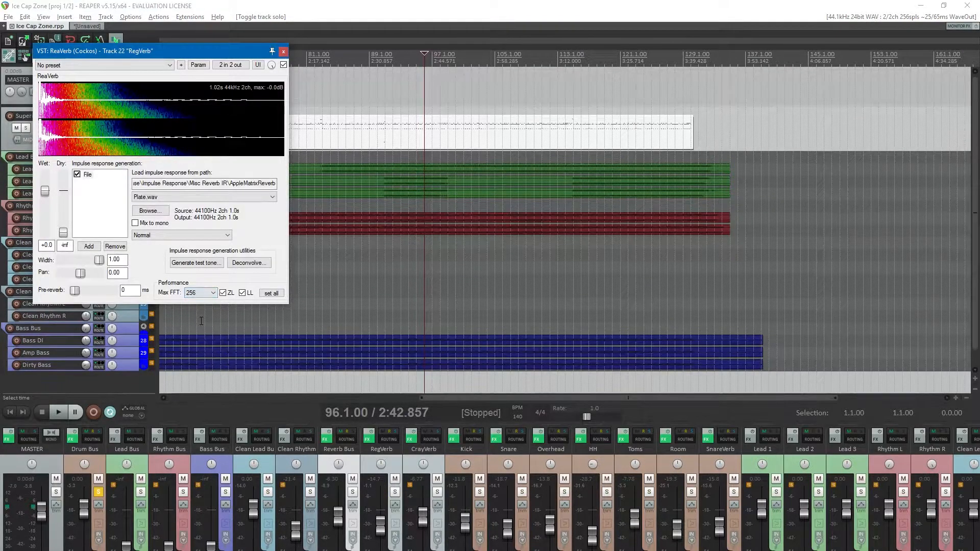
- Play from 96.1 with RegVerb soloed again and raise its volume to about -12.6 dB
{"action": "key", "text": "space"}
{"action": "left_click", "coordinate": [394, 491]}
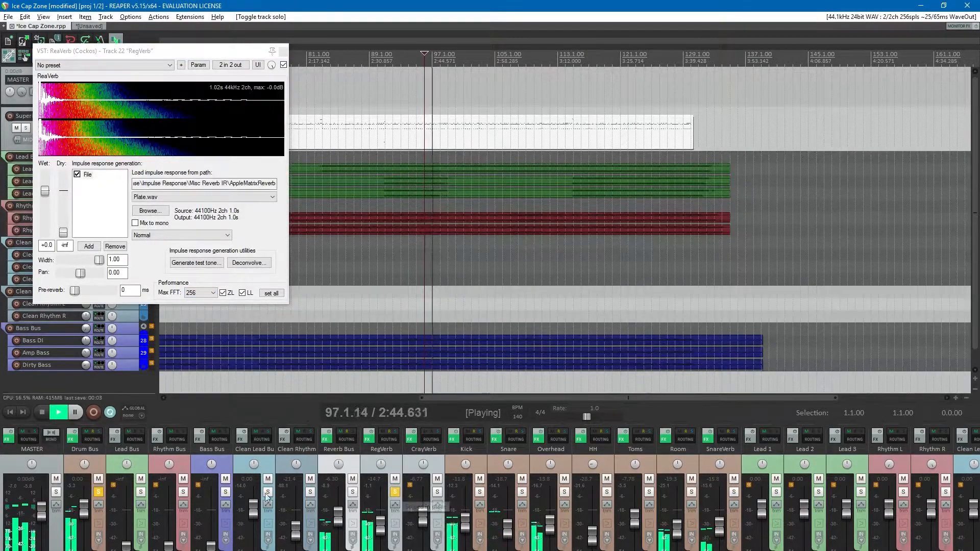
{"action": "mouse_move", "coordinate": [381, 518]}
{"action": "left_mouse_down"}
{"action": "mouse_move", "coordinate": [379, 492]}
{"action": "mouse_move", "coordinate": [380, 518]}
{"action": "left_mouse_up"}
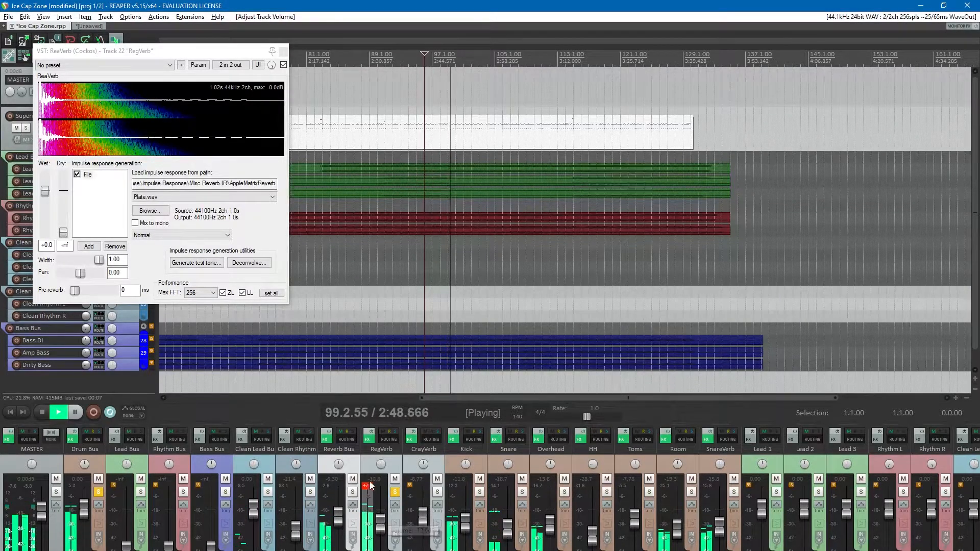
- Set ReaVerb's maximum FFT size back to 16384 and close the plug-in
{"action": "left_click", "coordinate": [201, 294]}
{"action": "left_click", "coordinate": [197, 352]}
{"action": "left_click", "coordinate": [284, 51]}
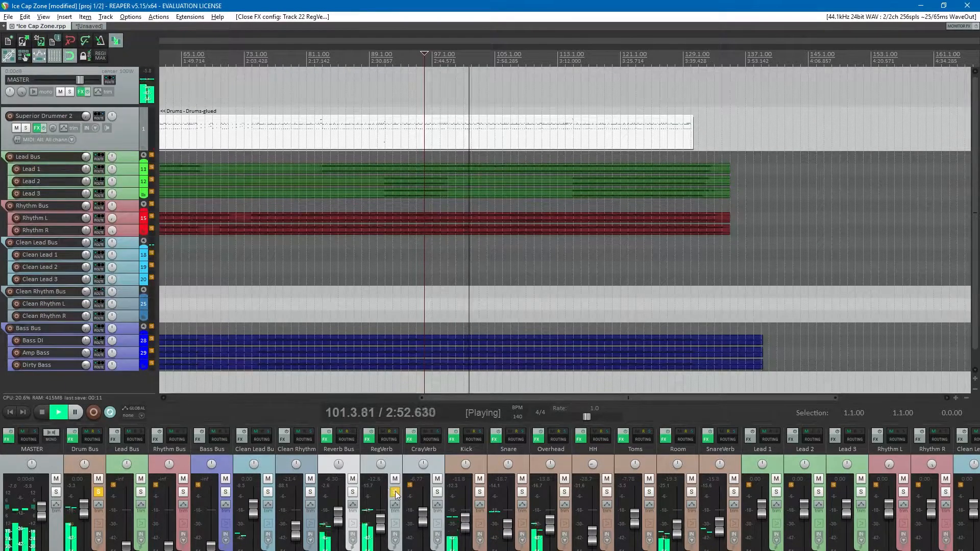
- Unsolo RegVerb and the Drum Bus, raise the Reverb Bus volume slightly during playback, stop and save the project
{"action": "left_click", "coordinate": [394, 492]}
{"action": "left_click", "coordinate": [98, 492]}
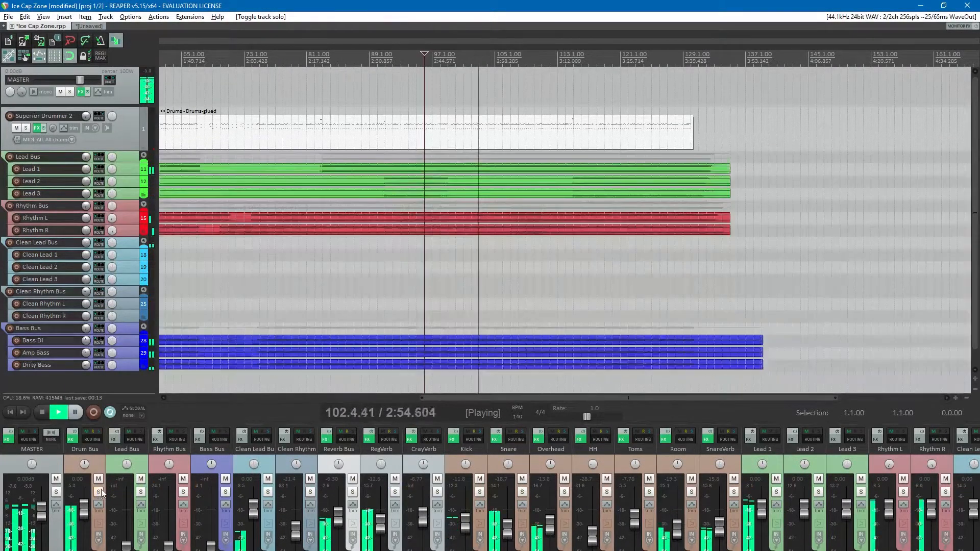
{"action": "mouse_move", "coordinate": [342, 529]}
{"action": "left_mouse_down"}
{"action": "mouse_move", "coordinate": [331, 456]}
{"action": "mouse_move", "coordinate": [335, 520]}
{"action": "left_mouse_up"}
{"action": "key", "text": "space"}
{"action": "key", "text": "ctrl+s"}
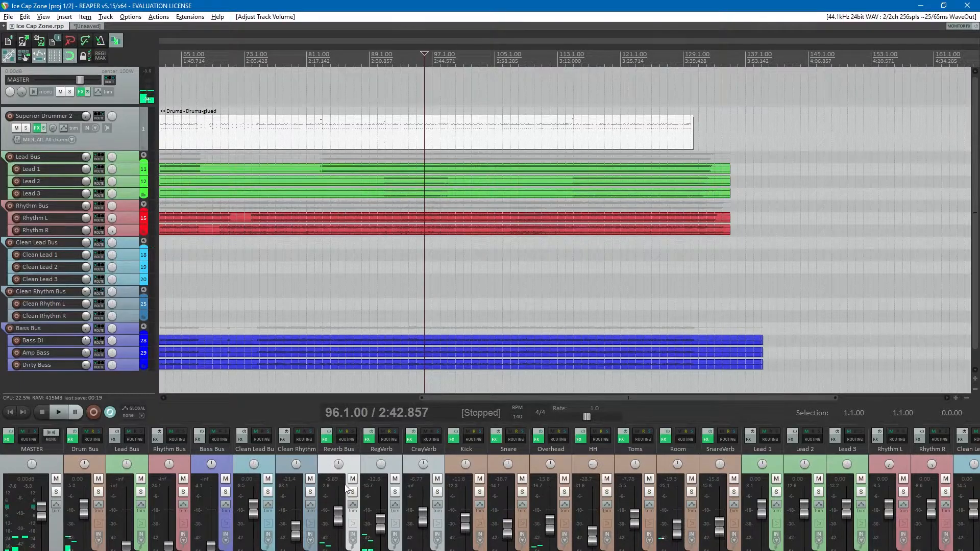
- Open the RegVerb track's FX chain, examine its ReaVerb settings and close it
{"action": "left_click", "coordinate": [367, 439]}
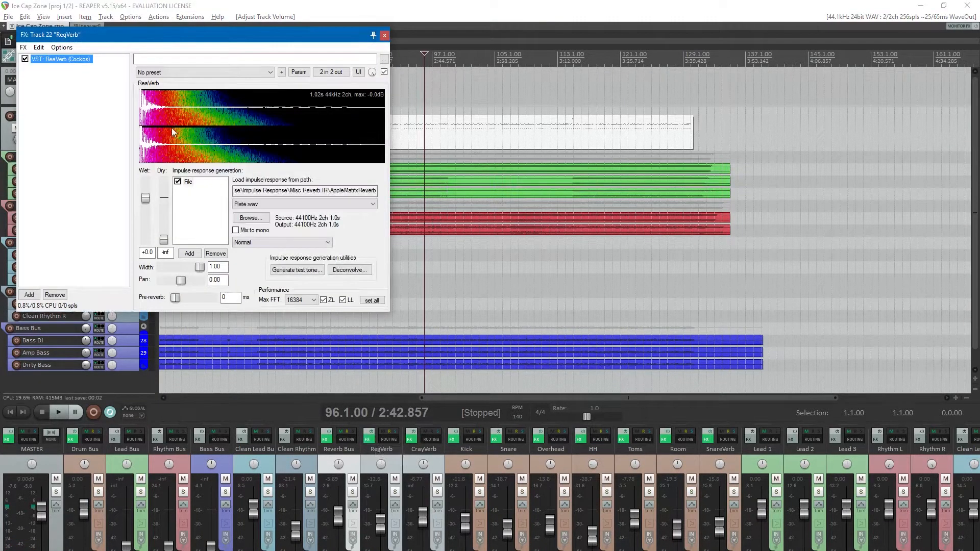
{"action": "left_click", "coordinate": [108, 147]}
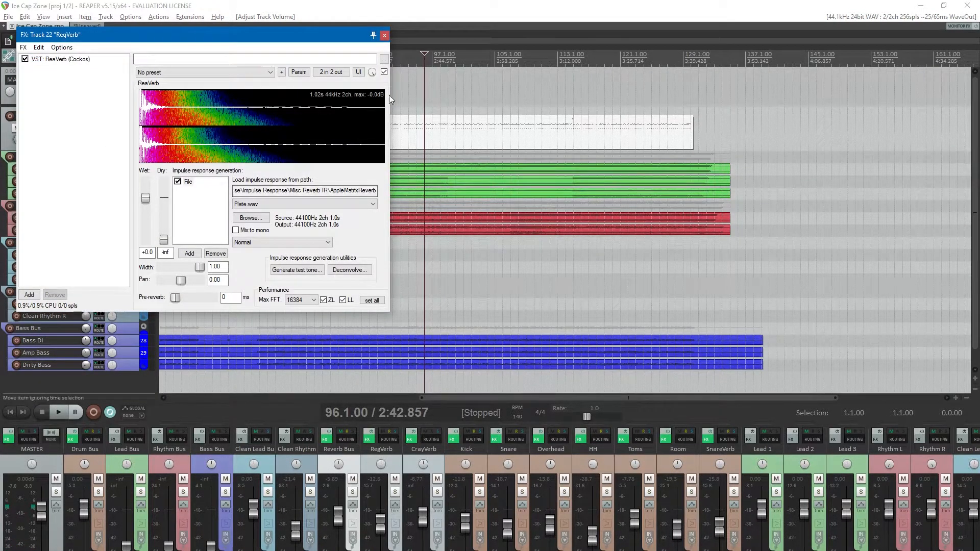
{"action": "left_click", "coordinate": [384, 35]}
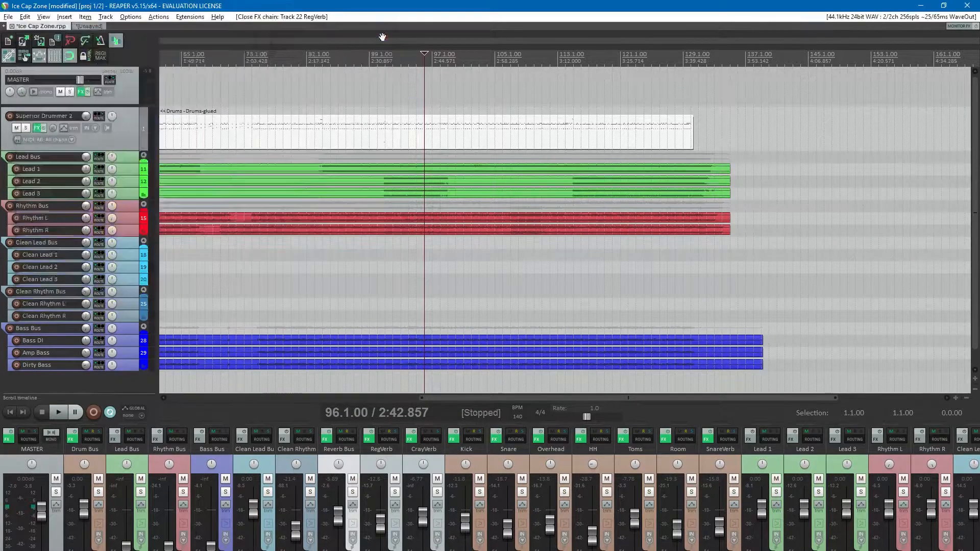
- Lower RegVerb's volume to about -13.2 dB, save the project and return the edit cursor to the project start
{"action": "scroll", "coordinate": [457, 291], "scroll_direction": "down", "scroll_amount": 3}
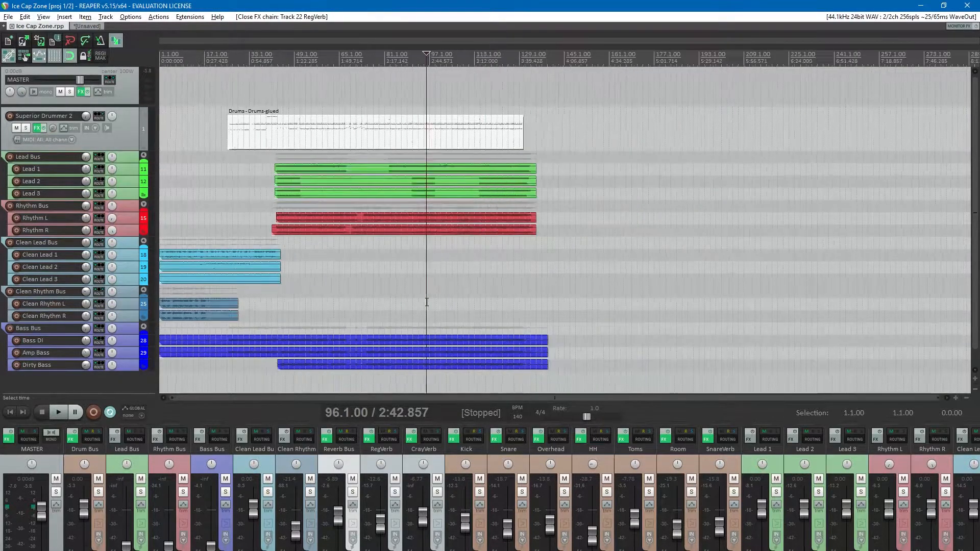
{"action": "left_click_drag", "start_coordinate": [381, 522], "coordinate": [381, 524]}
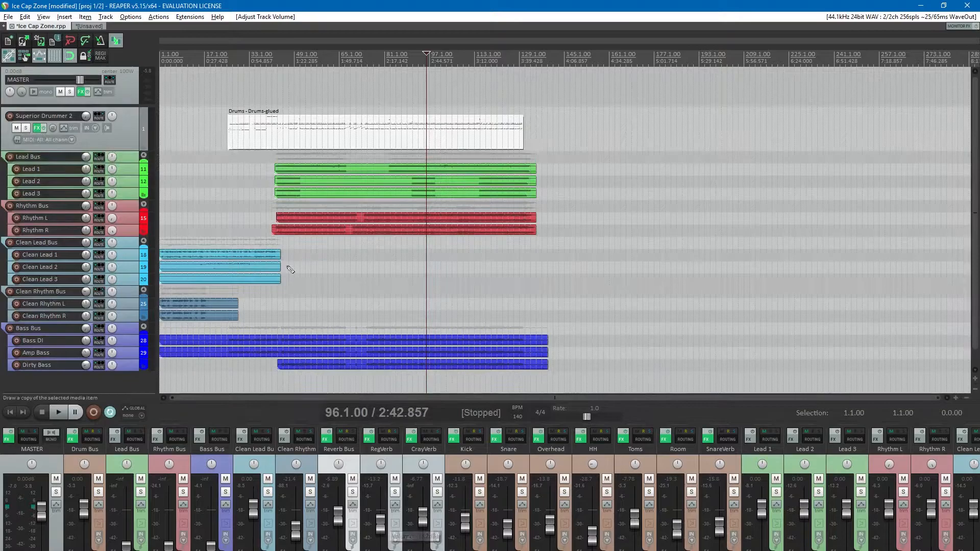
{"action": "left_click", "coordinate": [703, 459]}
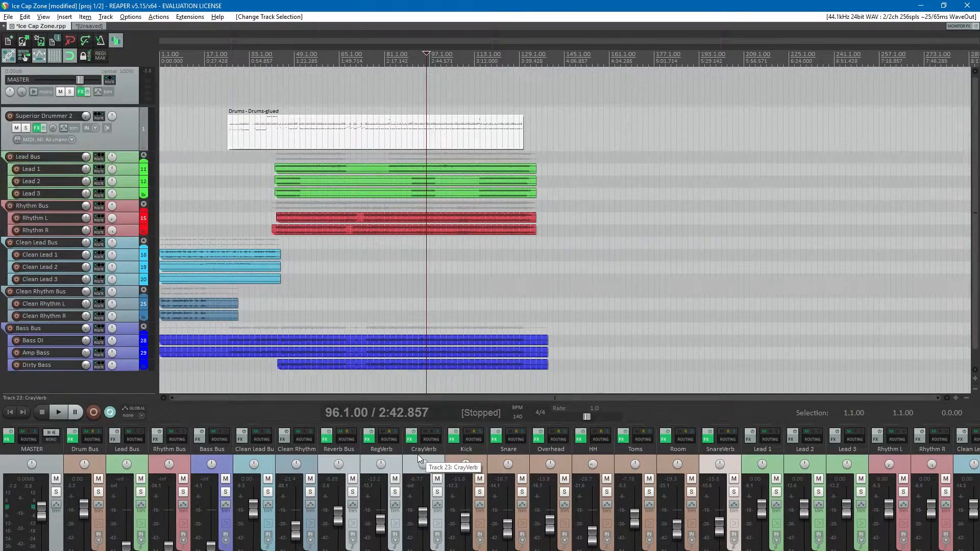
{"action": "left_click", "coordinate": [228, 56]}
{"action": "key", "text": "ctrl+s"}
{"action": "key", "text": "Home"}
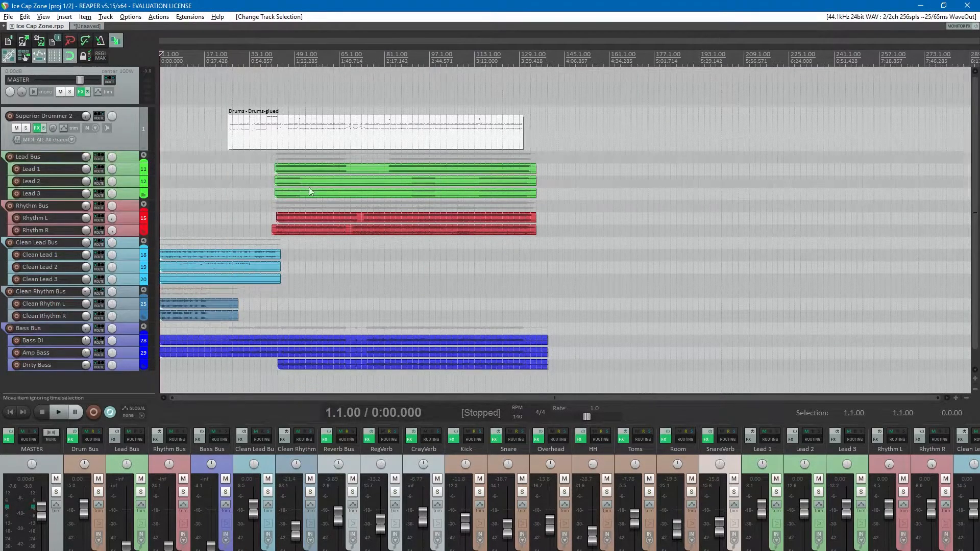
- Trim the empty start of the Bass DI and Amp Bass items to about measure 23, just before the drums enter, and save
{"action": "scroll", "coordinate": [307, 185], "scroll_direction": "up", "scroll_amount": 6}
{"action": "left_click", "coordinate": [411, 87]}
{"action": "left_click", "coordinate": [182, 338]}
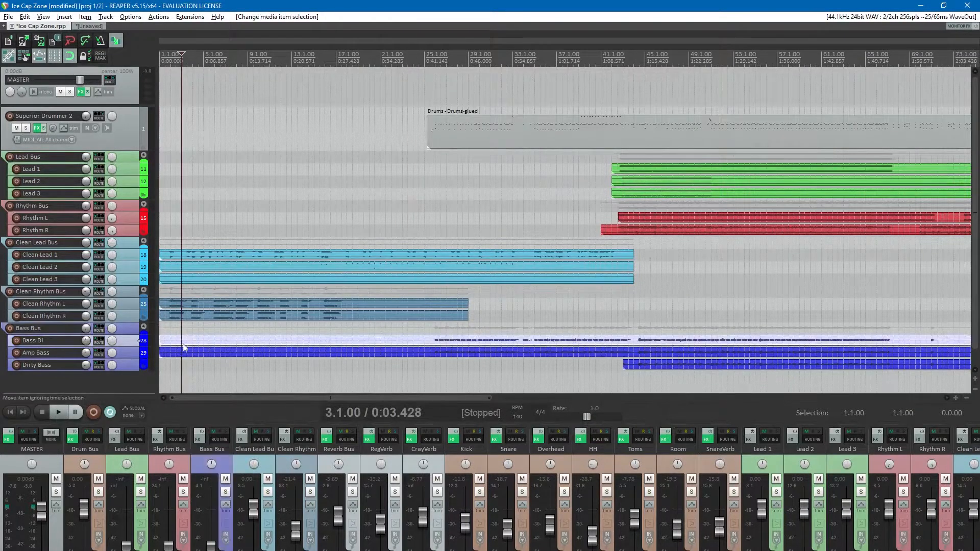
{"action": "left_click", "coordinate": [186, 352], "text": "ctrl"}
{"action": "left_click_drag", "start_coordinate": [160, 352], "coordinate": [407, 352]}
{"action": "key", "text": "ctrl+s"}
- Place the edit cursor at 25.1.00 and temporarily enlarge the Bass DI track to inspect its waveform
{"action": "left_click", "coordinate": [424, 54]}
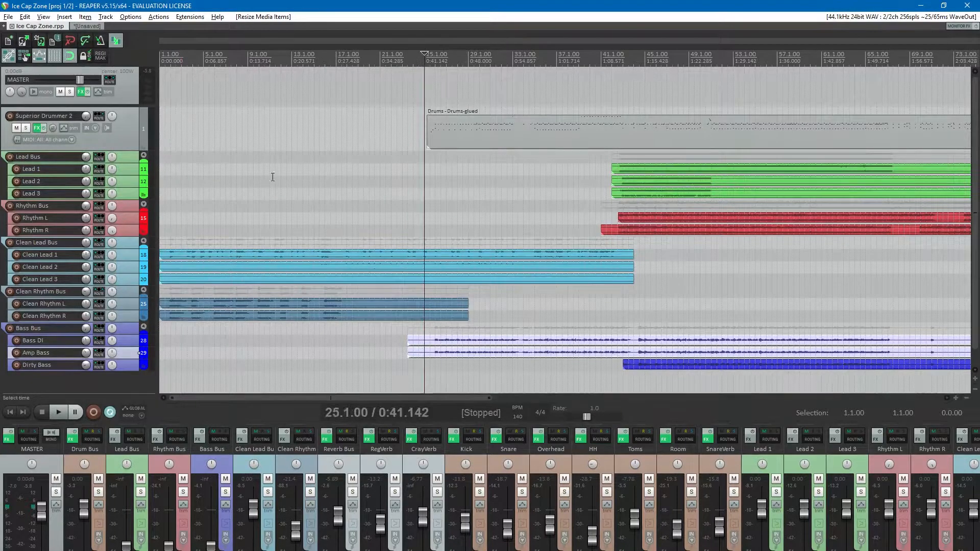
{"action": "left_click_drag", "start_coordinate": [129, 346], "coordinate": [132, 382]}
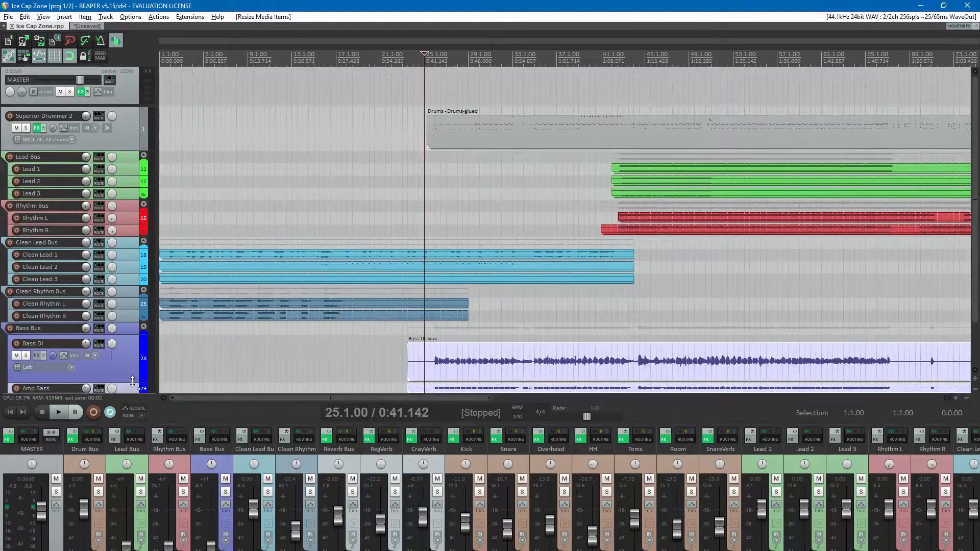
{"action": "scroll", "coordinate": [200, 317], "scroll_direction": "down", "scroll_amount": 3}
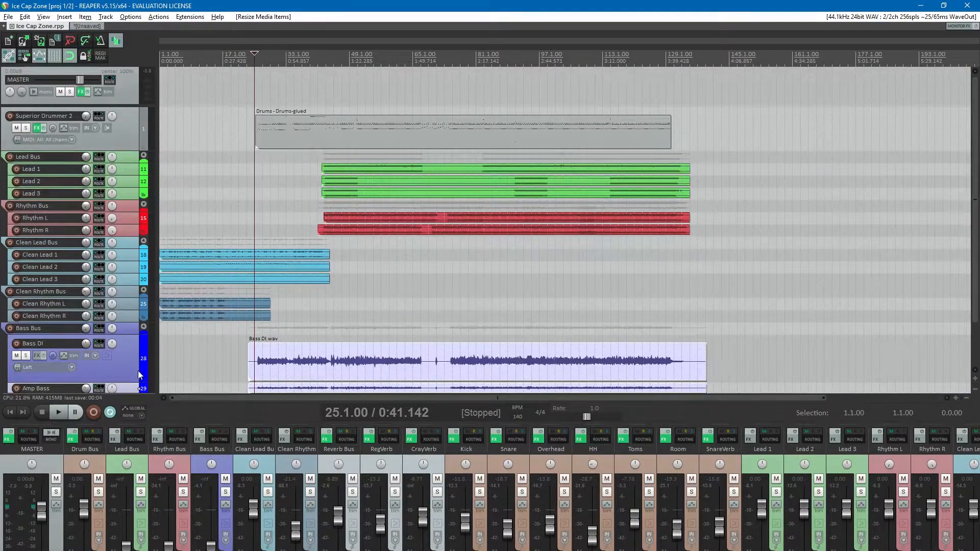
{"action": "left_click_drag", "start_coordinate": [124, 370], "coordinate": [124, 348]}
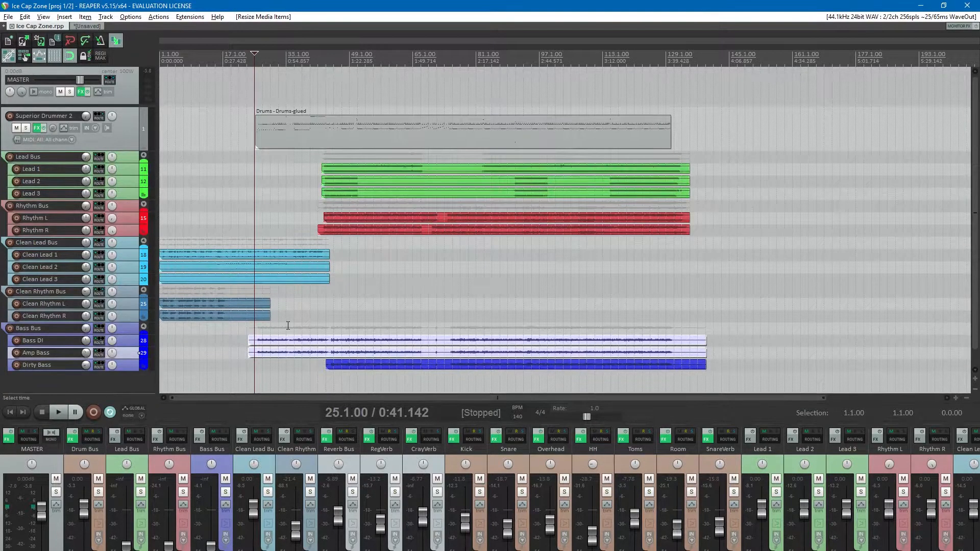
- Solo the Bass Bus, reset its volume to 0.00 dB and start playback from 25.1
{"action": "scroll", "coordinate": [281, 326], "scroll_direction": "up", "scroll_amount": 4}
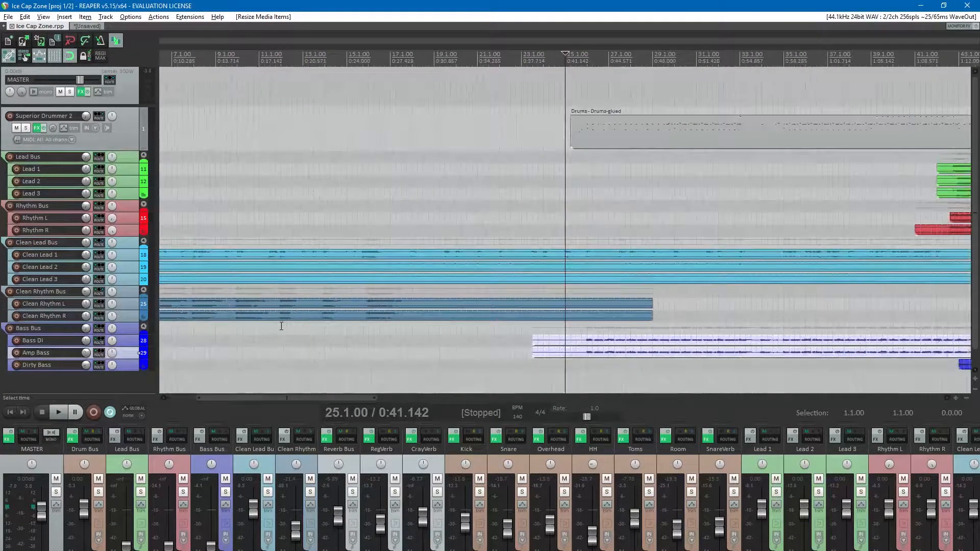
{"action": "left_click", "coordinate": [225, 492]}
{"action": "double_click", "coordinate": [212, 546]}
{"action": "key", "text": "space"}
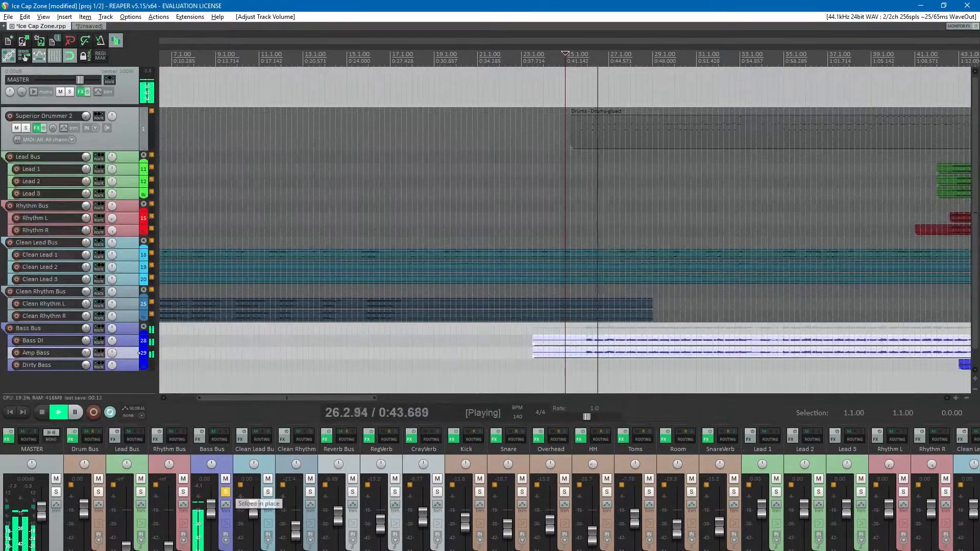
- Mute the Amp Bass track, reset the Bass DI track's volume to 0 dB and stop playback
{"action": "scroll", "coordinate": [227, 494], "scroll_direction": "down", "scroll_amount": 8}
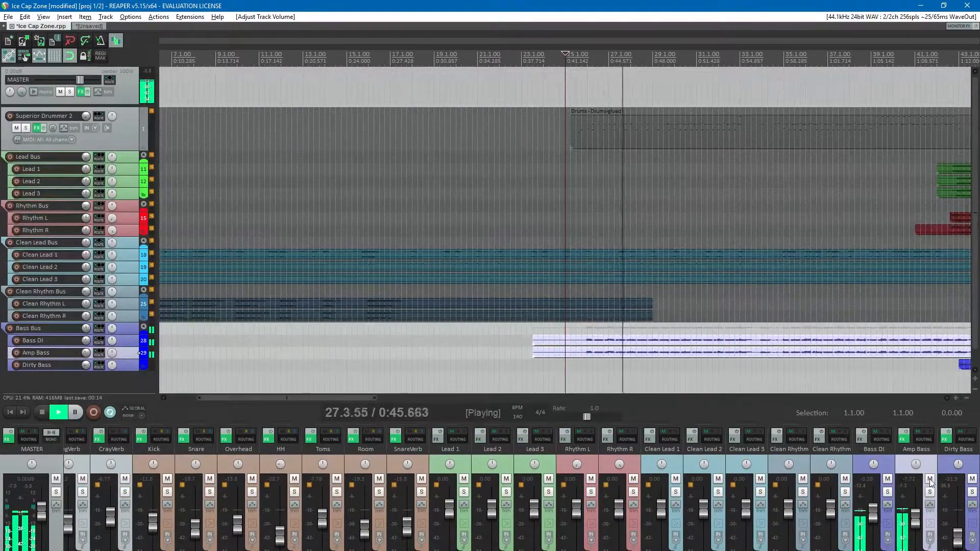
{"action": "left_click", "coordinate": [930, 479]}
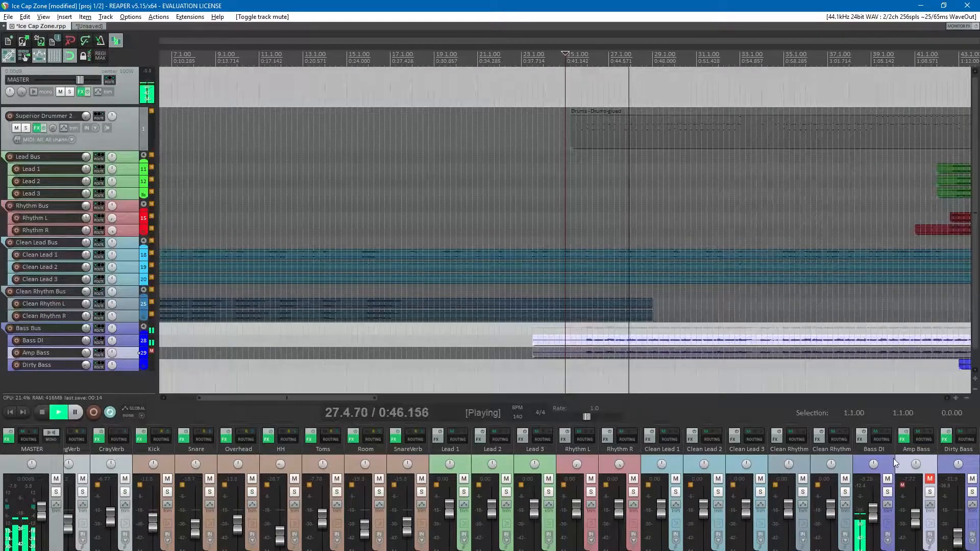
{"action": "double_click", "coordinate": [875, 511]}
{"action": "key", "text": "space"}
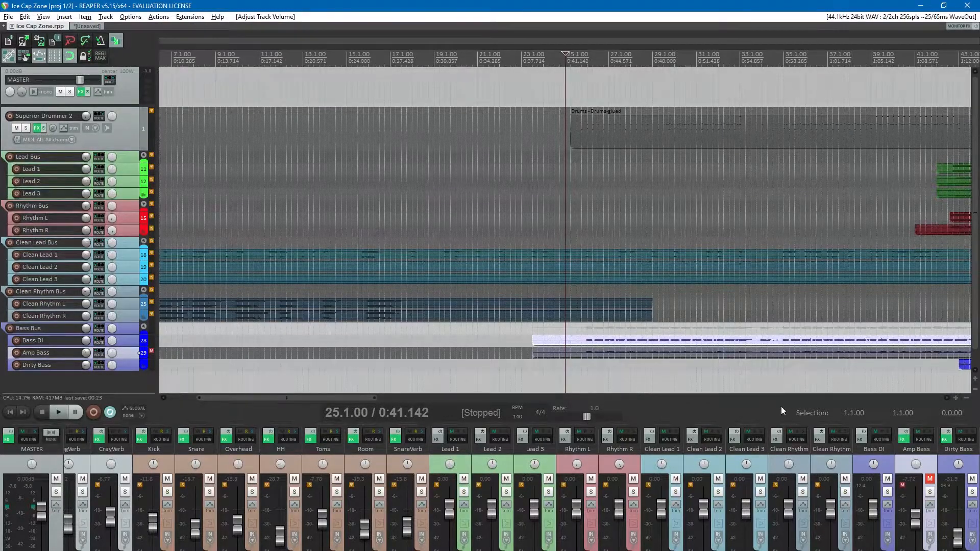
- Insert FabFilter Pro-Q (Mono) on the Bass DI track and set its analyzer to Pre-EQ
{"action": "scroll", "coordinate": [755, 384], "scroll_direction": "down", "scroll_amount": 2}
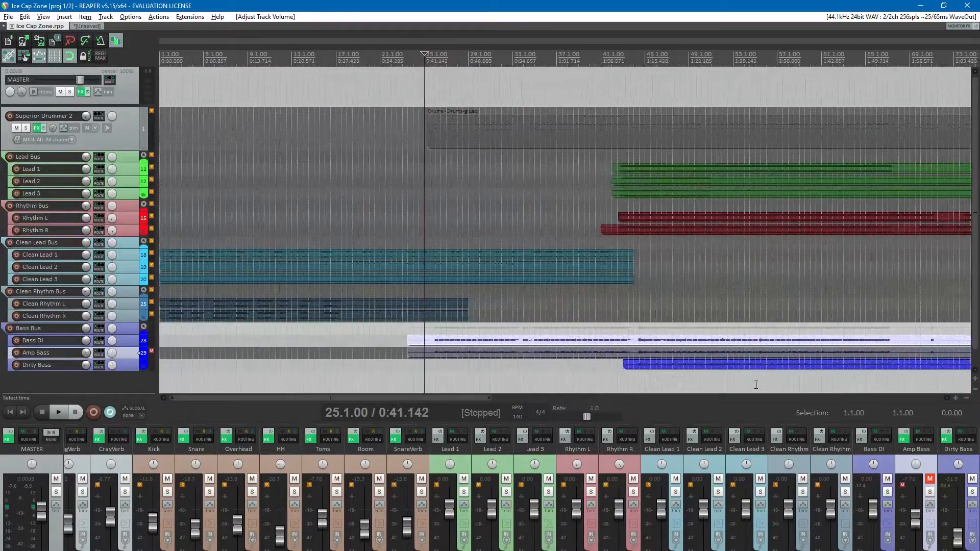
{"action": "left_click", "coordinate": [864, 439]}
{"action": "type", "text": "pro-q"}
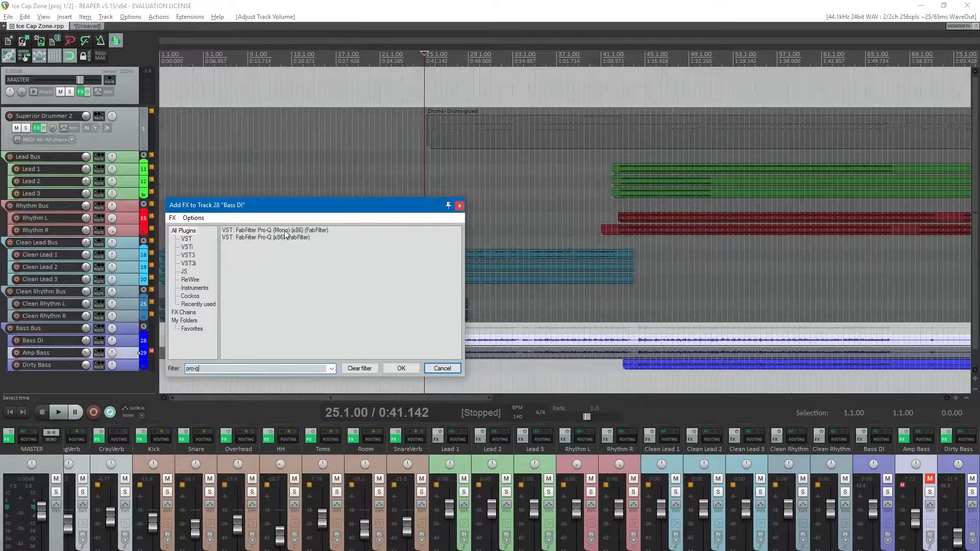
{"action": "double_click", "coordinate": [284, 231]}
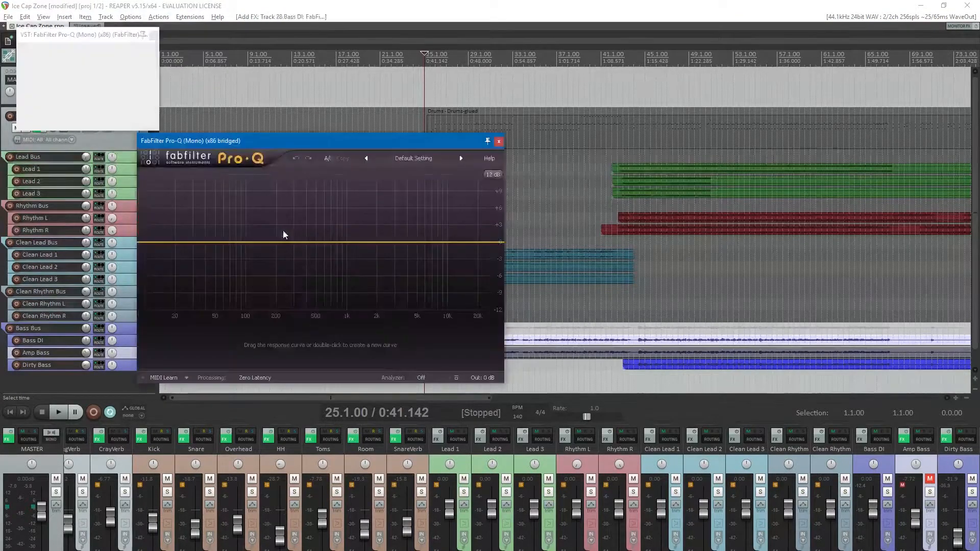
{"action": "left_click", "coordinate": [421, 378]}
{"action": "left_click", "coordinate": [420, 401]}
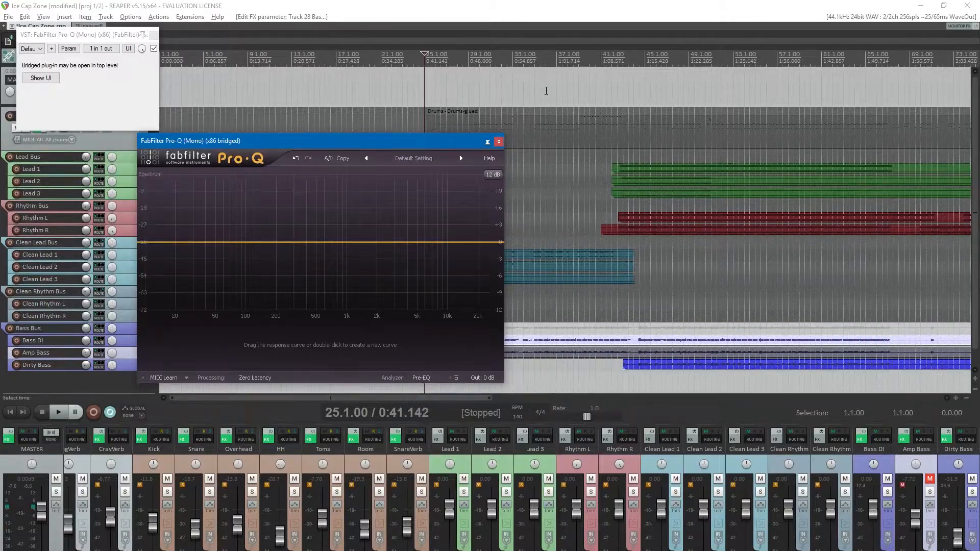
- Play the bass from 30.3.00 to examine its spectrum with the EQ active and bypassed, re-enable the EQ and save
{"action": "left_click", "coordinate": [485, 57]}
{"action": "key", "text": "space"}
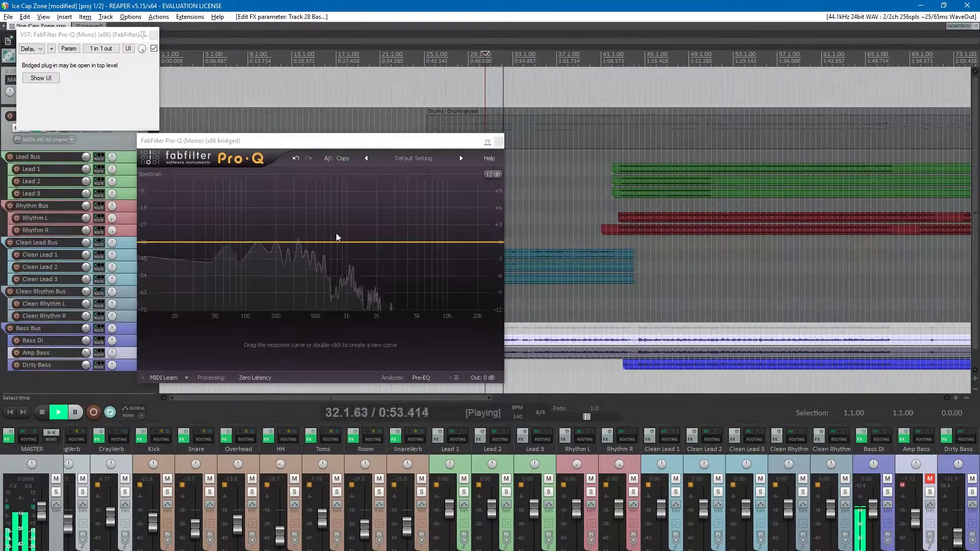
{"action": "key", "text": "space"}
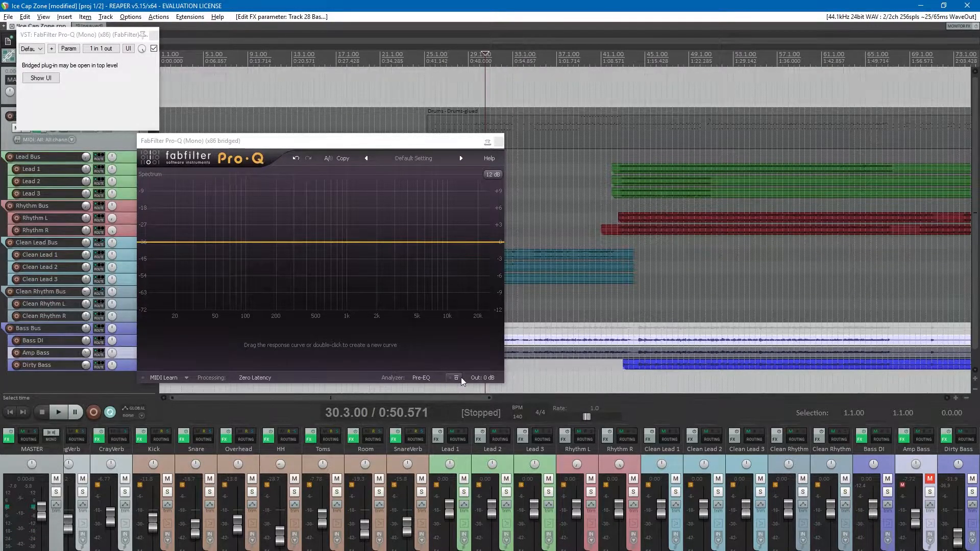
{"action": "key", "text": "space"}
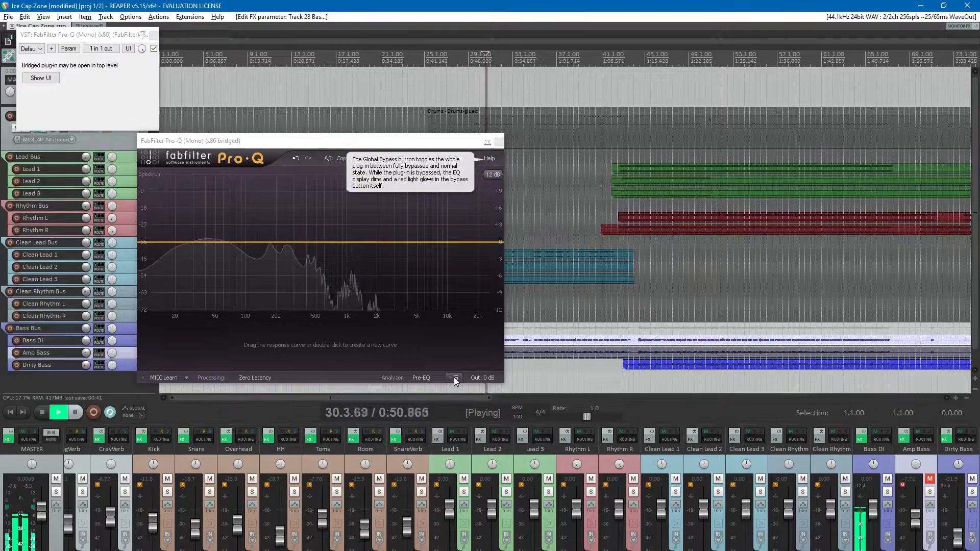
{"action": "left_click", "coordinate": [454, 378]}
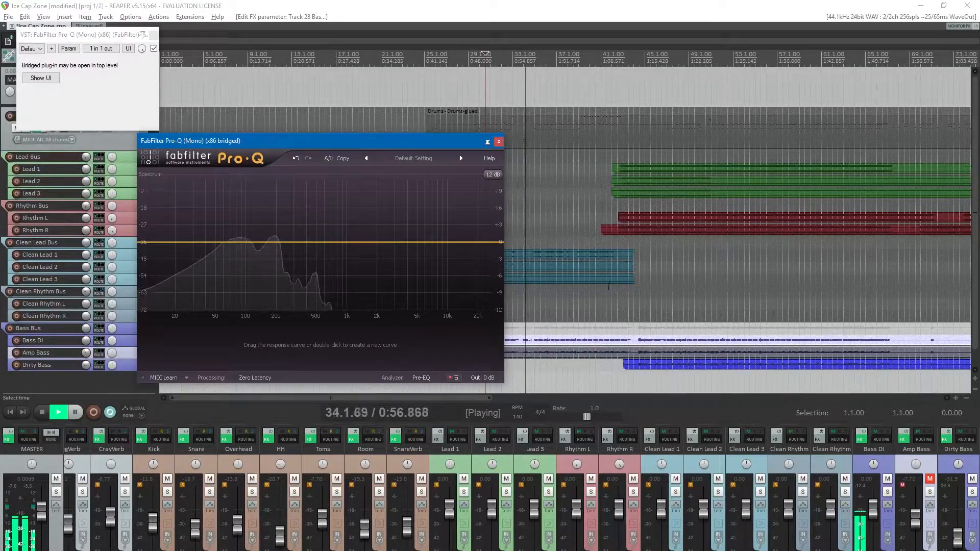
{"action": "left_click", "coordinate": [528, 48]}
{"action": "key", "text": "space"}
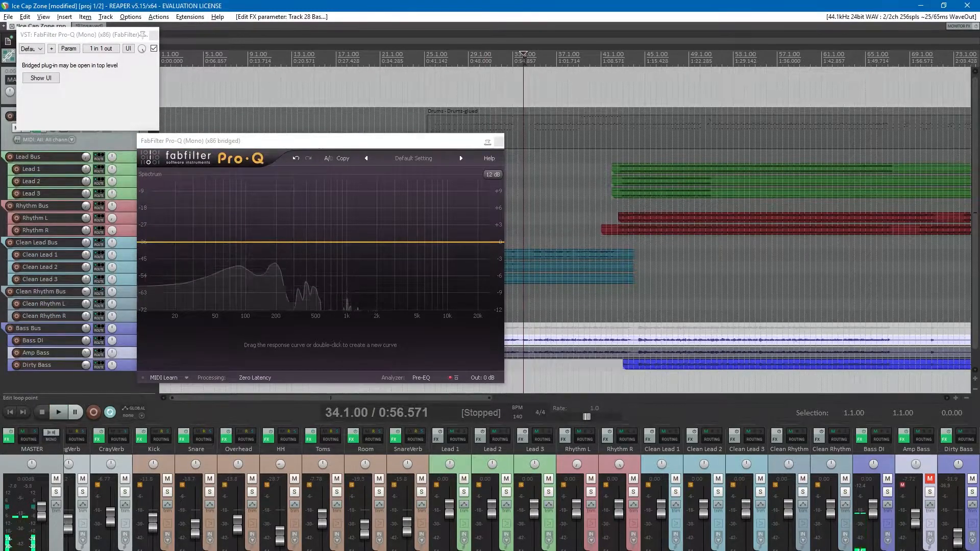
{"action": "left_click", "coordinate": [453, 378]}
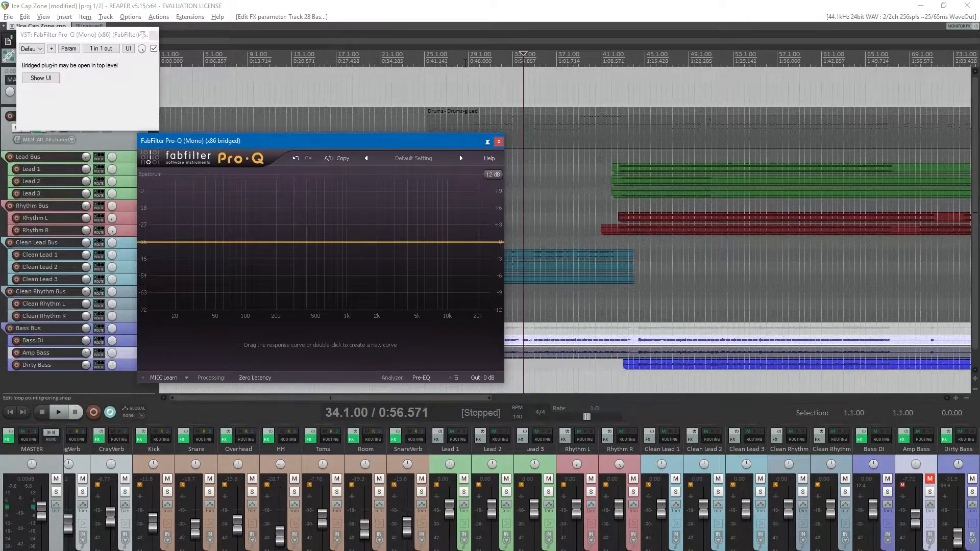
{"action": "left_click", "coordinate": [551, 8]}
{"action": "key", "text": "ctrl+s"}
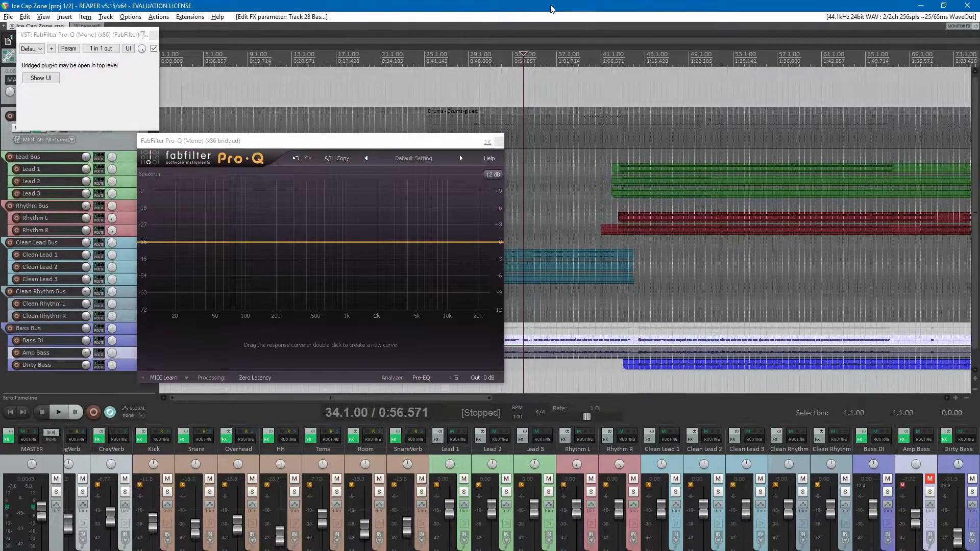
- Listen briefly from 42.3.00 and add a Low Cut band near 24 Hz to the Bass DI EQ
{"action": "left_click", "coordinate": [618, 60]}
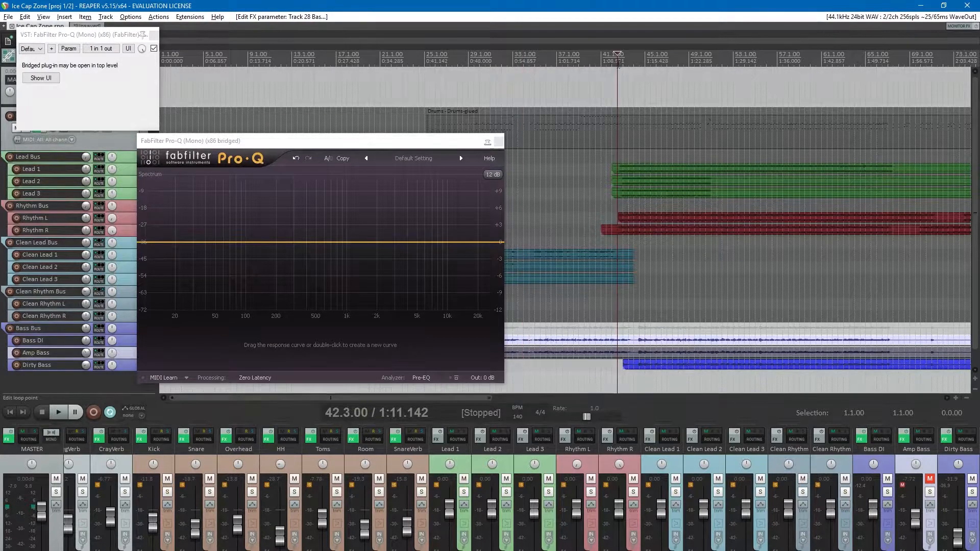
{"action": "key", "text": "space"}
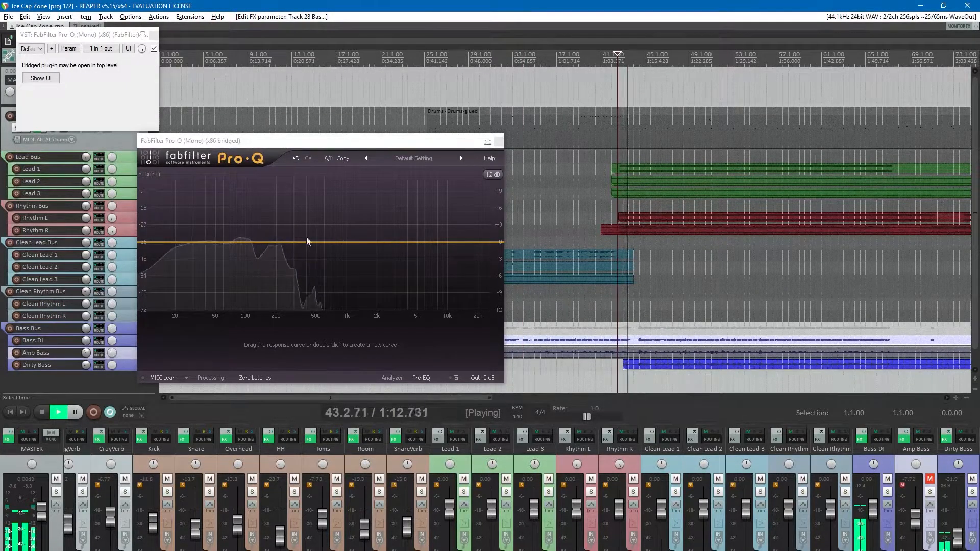
{"action": "key", "text": "space"}
{"action": "left_click_drag", "start_coordinate": [187, 242], "coordinate": [184, 249]}
{"action": "right_click", "coordinate": [184, 249]}
{"action": "mouse_move", "coordinate": [220, 268]}
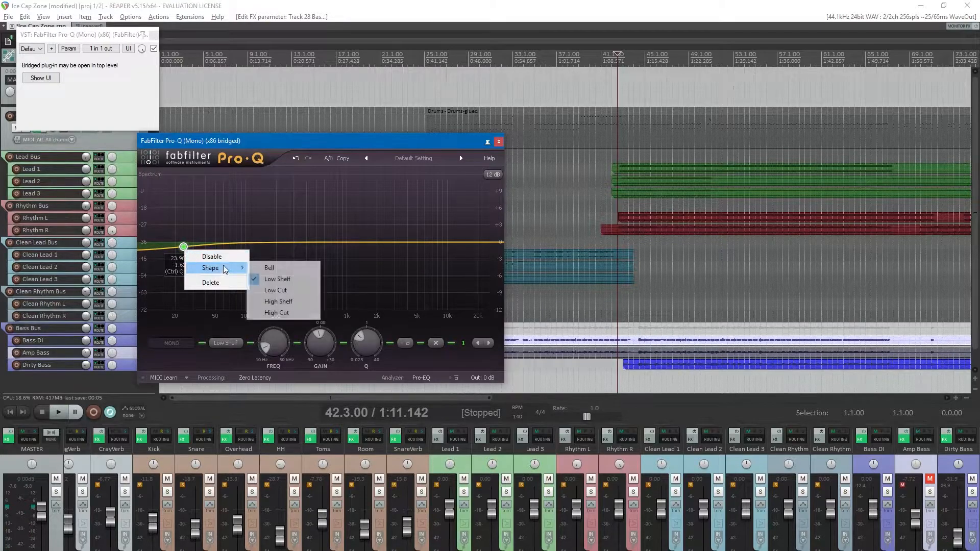
{"action": "left_click", "coordinate": [271, 291]}
- Try different Q and frequency settings on the low cut, ending with Q around 1 and a cutoff of about 28 Hz
{"action": "double_click", "coordinate": [360, 357]}
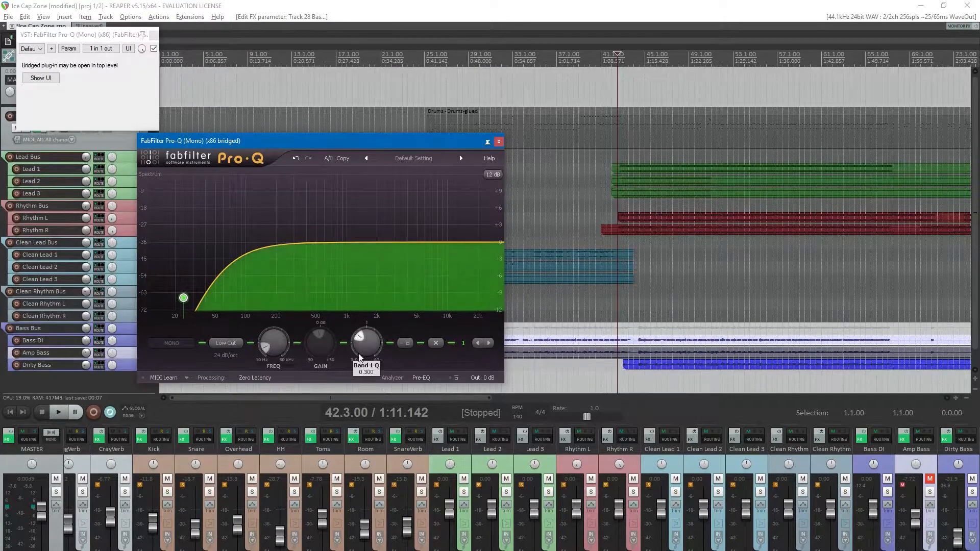
{"action": "key", "text": "Return"}
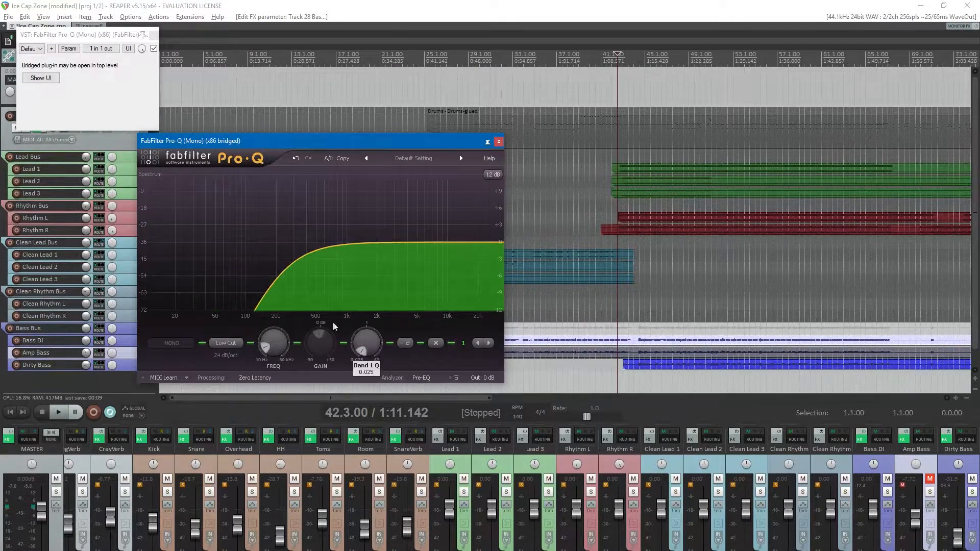
{"action": "left_click_drag", "start_coordinate": [251, 337], "coordinate": [270, 390]}
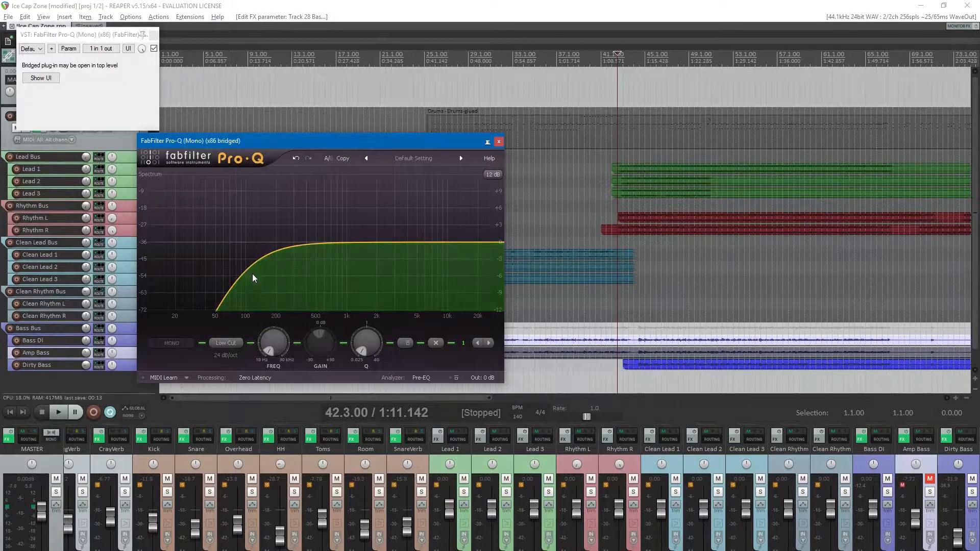
{"action": "left_click_drag", "start_coordinate": [365, 348], "coordinate": [355, 277]}
{"action": "left_click_drag", "start_coordinate": [145, 239], "coordinate": [190, 244]}
- Play from 43.3.00 with the Dirty Bass track muted to check the low cut, stop playback and save
{"action": "key", "text": "space"}
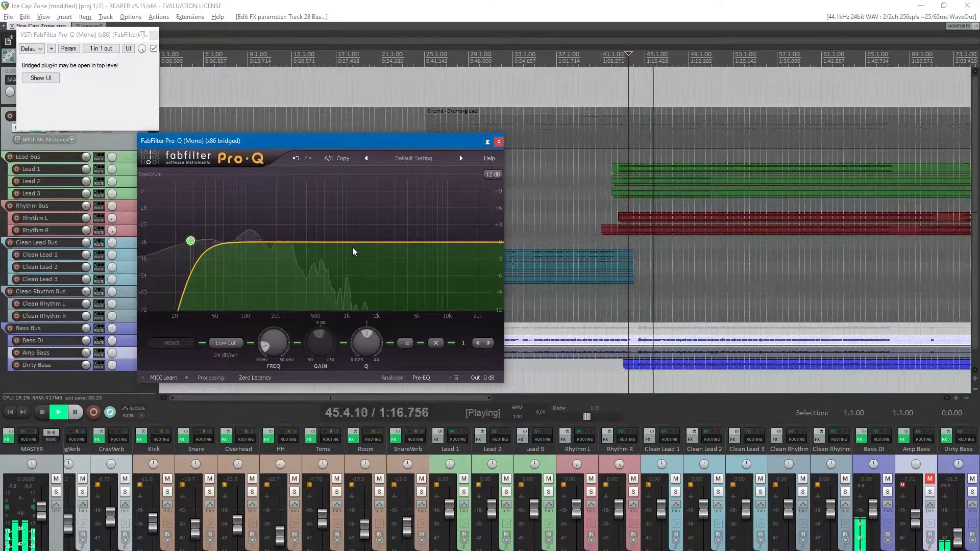
{"action": "left_click", "coordinate": [972, 478]}
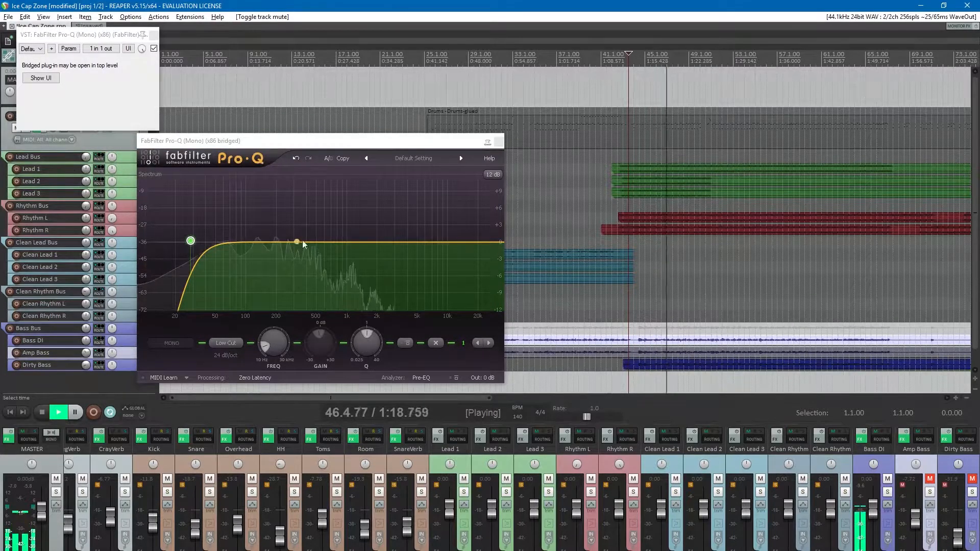
{"action": "left_click", "coordinate": [330, 246]}
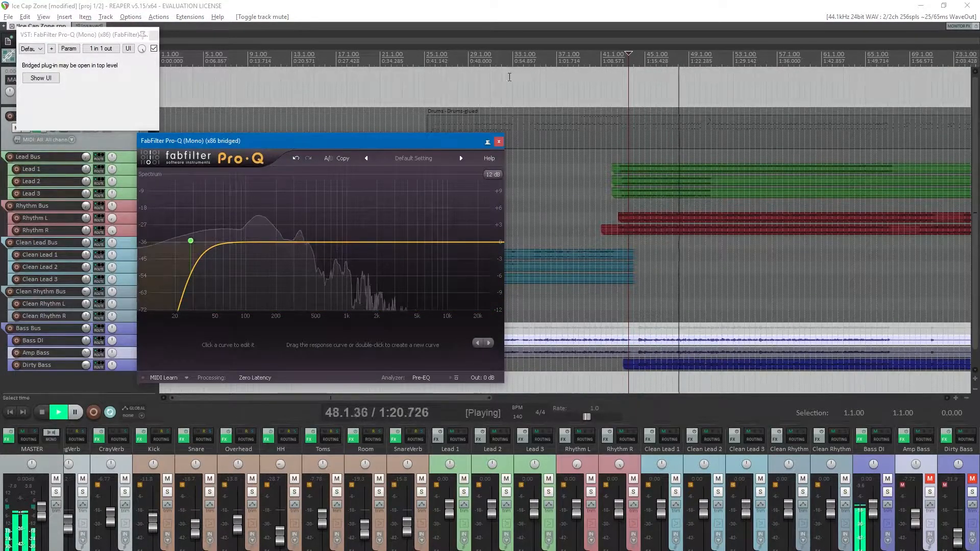
{"action": "left_click", "coordinate": [645, 14]}
{"action": "key", "text": "space"}
{"action": "key", "text": "ctrl+s"}
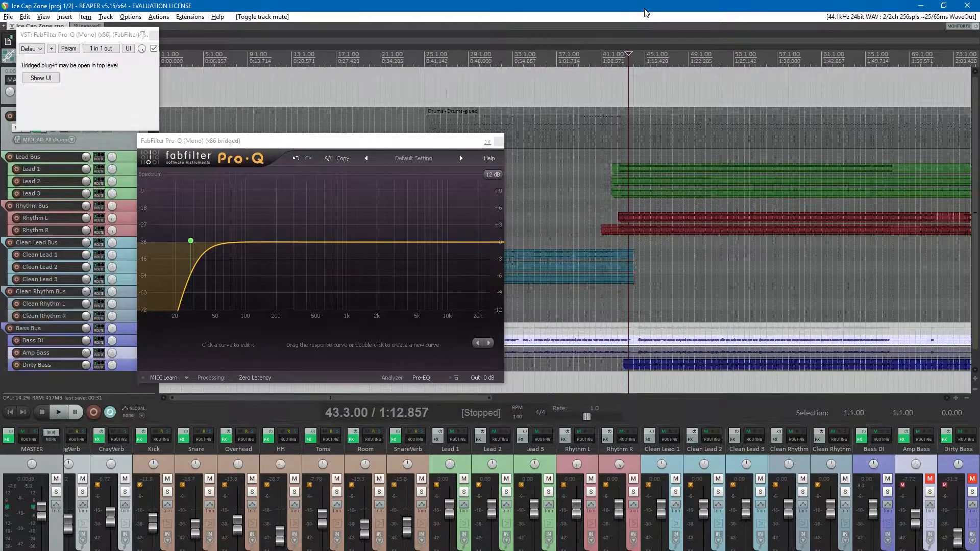
- Raise the Rhythm Bus to about -18.7 dB, lower the Bass Bus and play the unsoloed mix from 45.1.00
{"action": "left_click", "coordinate": [644, 49]}
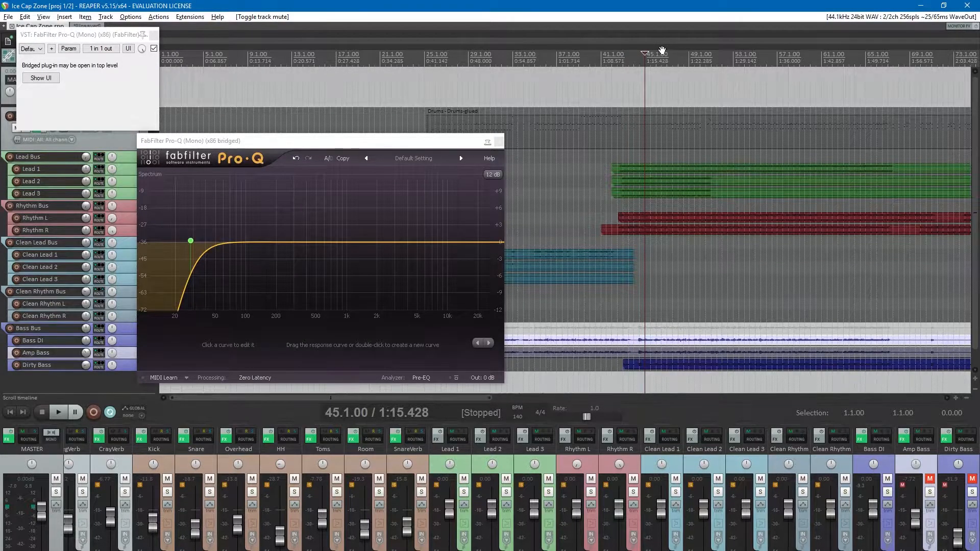
{"action": "scroll", "coordinate": [520, 502], "scroll_direction": "left", "scroll_amount": 7}
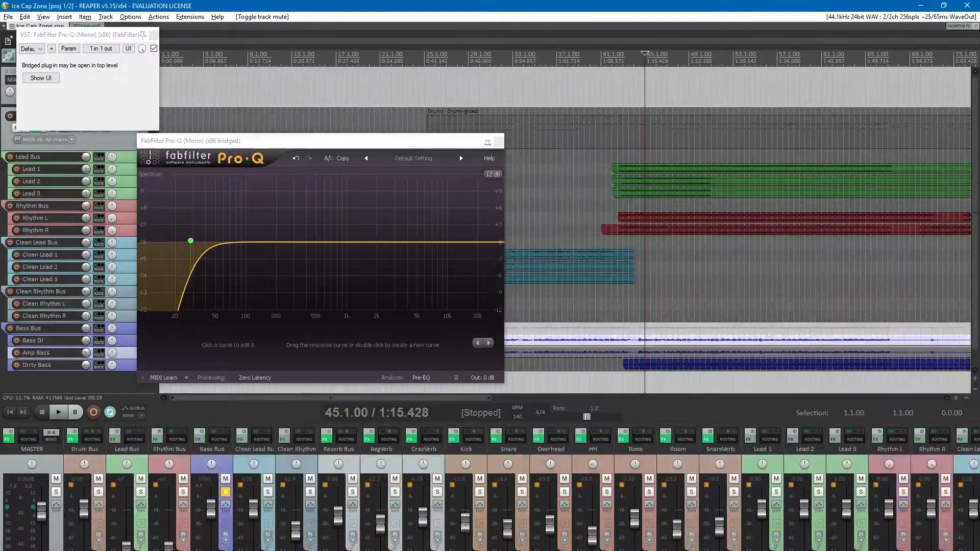
{"action": "left_click_drag", "start_coordinate": [169, 543], "coordinate": [213, 515]}
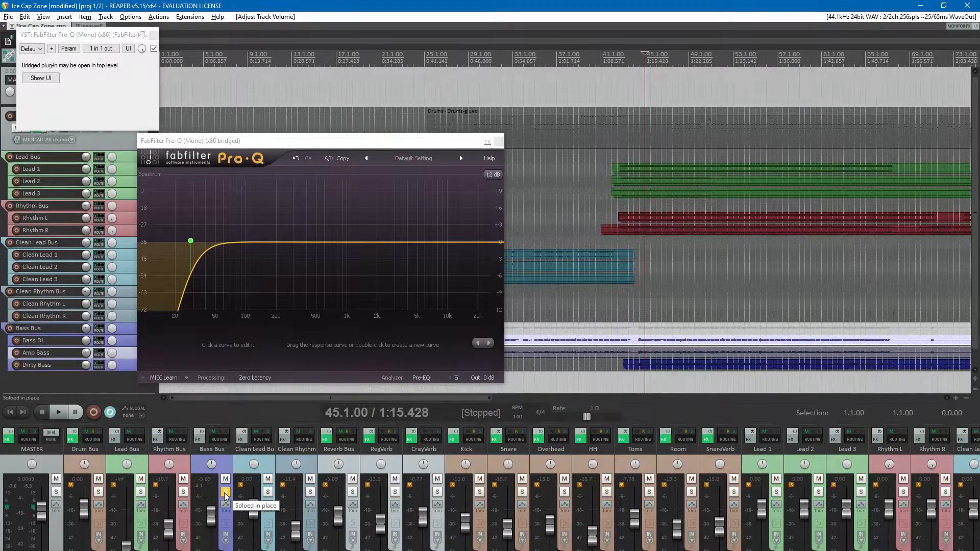
{"action": "left_click", "coordinate": [225, 491]}
{"action": "key", "text": "space"}
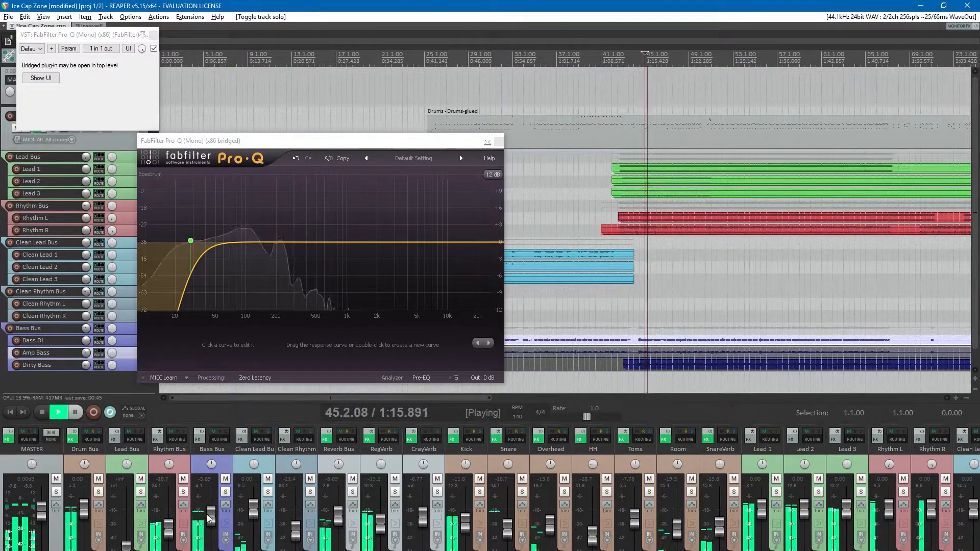
{"action": "left_click_drag", "start_coordinate": [209, 517], "coordinate": [210, 520]}
- Add Bass DI EQ cuts near 650 Hz and 3 kHz plus a narrow boost near 200 Hz, checking the bass soloed and in the mix
{"action": "left_click_drag", "start_coordinate": [351, 242], "coordinate": [328, 265]}
{"action": "left_click", "coordinate": [225, 492]}
{"action": "mouse_move", "coordinate": [398, 242]}
{"action": "left_mouse_down"}
{"action": "mouse_move", "coordinate": [400, 182]}
{"action": "mouse_move", "coordinate": [396, 254]}
{"action": "left_mouse_up"}
{"action": "left_click_drag", "start_coordinate": [270, 242], "coordinate": [276, 200]}
{"action": "scroll", "coordinate": [268, 213], "scroll_direction": "up", "scroll_amount": 5}
{"action": "left_click", "coordinate": [225, 492]}
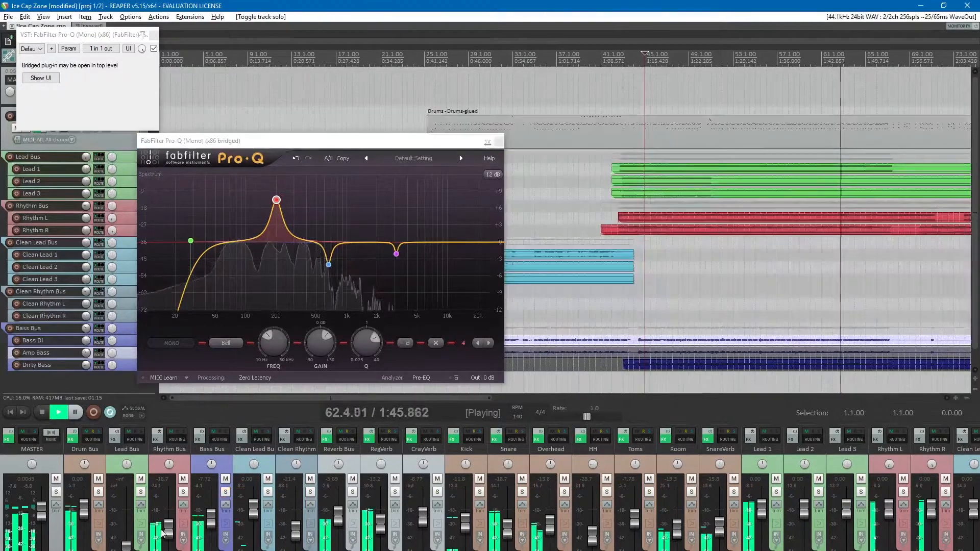
- Rebalance the mix by raising the Rhythm Bus to about -14.1 dB, adjusting the master and lowering the Bass Bus to -14.2 dB
{"action": "left_click_drag", "start_coordinate": [176, 531], "coordinate": [172, 534]}
{"action": "left_click_drag", "start_coordinate": [43, 507], "coordinate": [45, 510]}
{"action": "left_click_drag", "start_coordinate": [209, 530], "coordinate": [208, 534]}
{"action": "left_click_drag", "start_coordinate": [208, 534], "coordinate": [208, 532]}
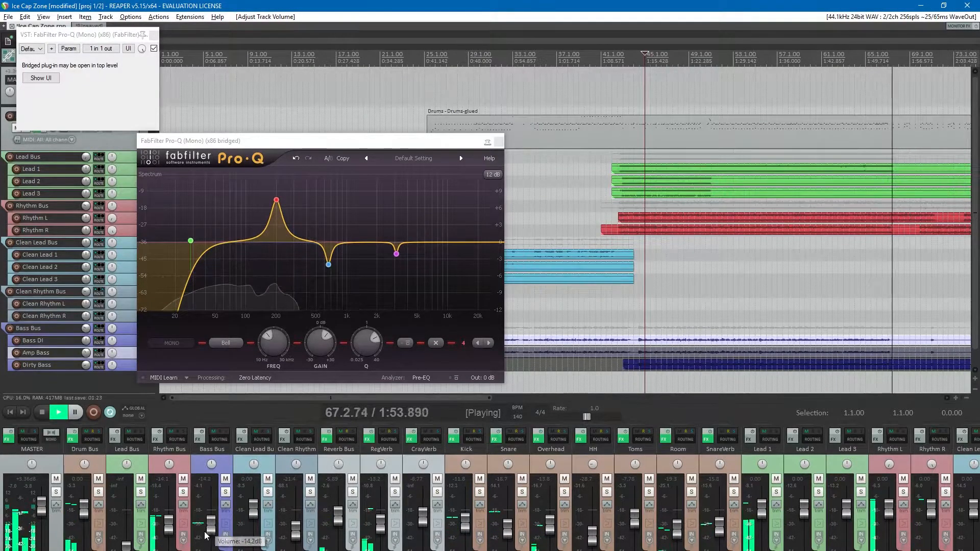
- Play from 76.1.00 and turn the 200 Hz boost on the Bass DI EQ into a cut of about 4 dB
{"action": "mouse_move", "coordinate": [276, 203]}
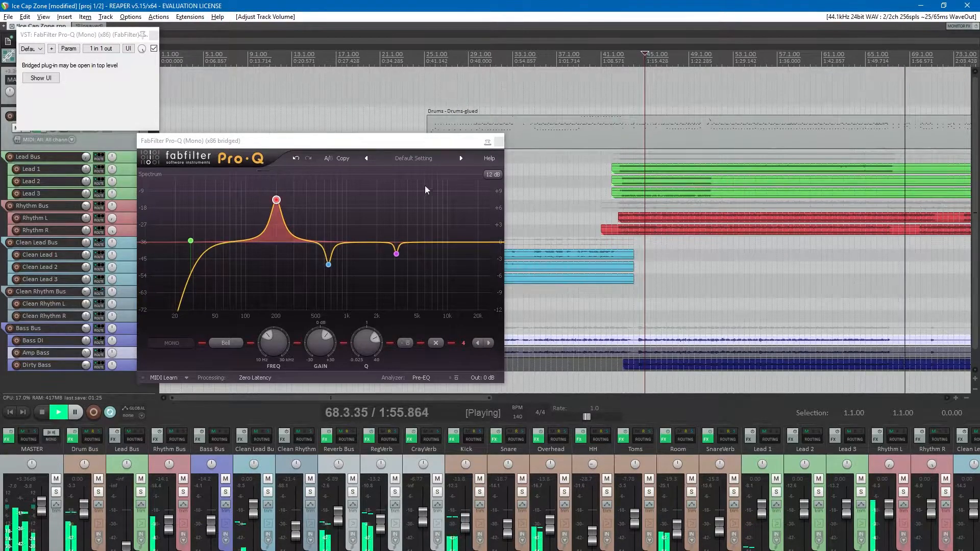
{"action": "scroll", "coordinate": [590, 53], "scroll_direction": "down", "scroll_amount": 2}
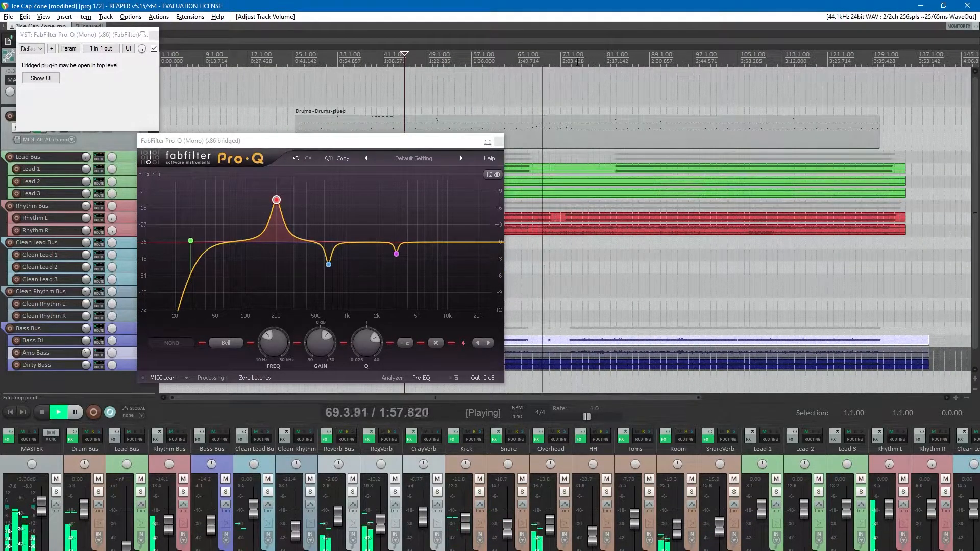
{"action": "left_click", "coordinate": [577, 54]}
{"action": "left_click", "coordinate": [289, 198]}
{"action": "left_click_drag", "start_coordinate": [289, 201], "coordinate": [282, 265]}
- Lower the Rhythm Bus slightly, stop playback, save the project and close the Bass DI EQ windows
{"action": "left_click_drag", "start_coordinate": [182, 515], "coordinate": [169, 527]}
{"action": "key", "text": "space"}
{"action": "left_click", "coordinate": [498, 142]}
{"action": "key", "text": "ctrl+s"}
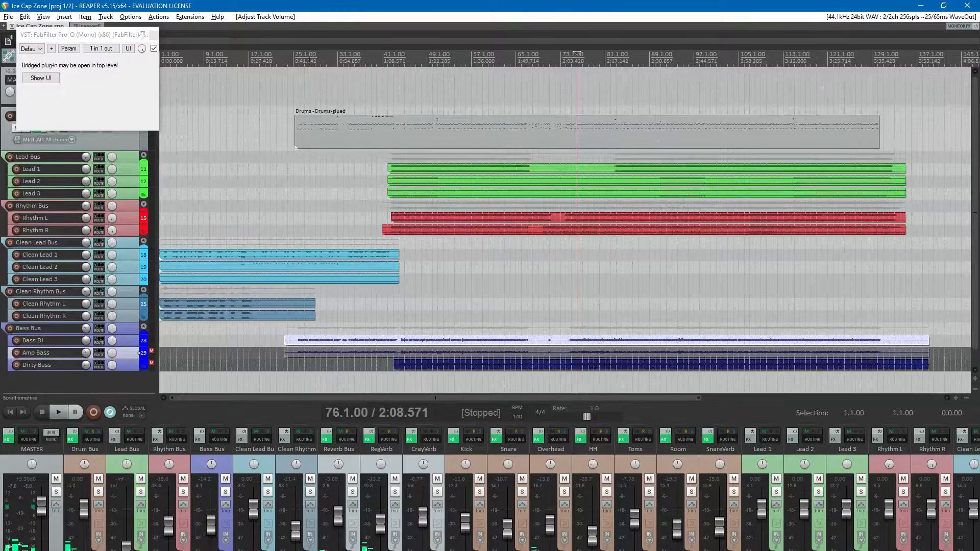
{"action": "left_click", "coordinate": [151, 34]}
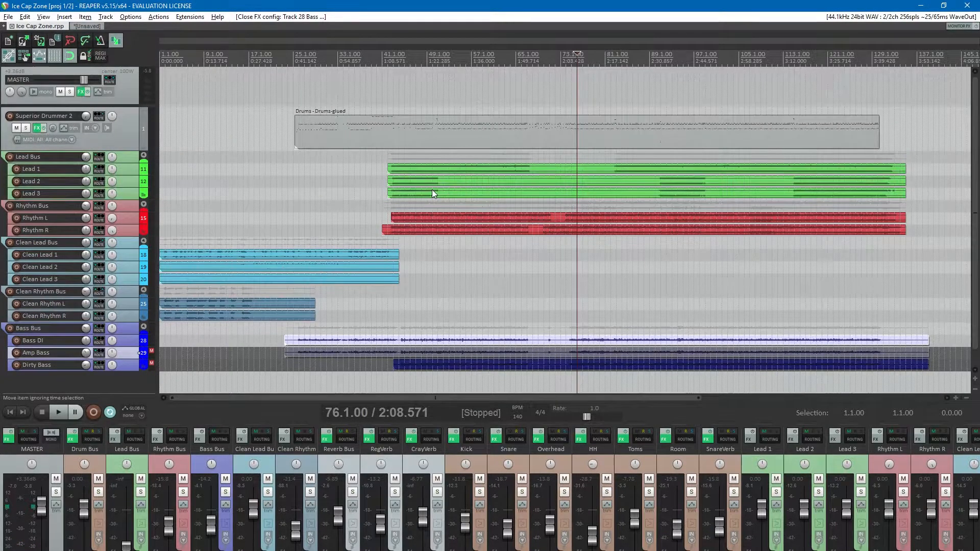
{"action": "scroll", "coordinate": [549, 198], "scroll_direction": "up", "scroll_amount": 5}
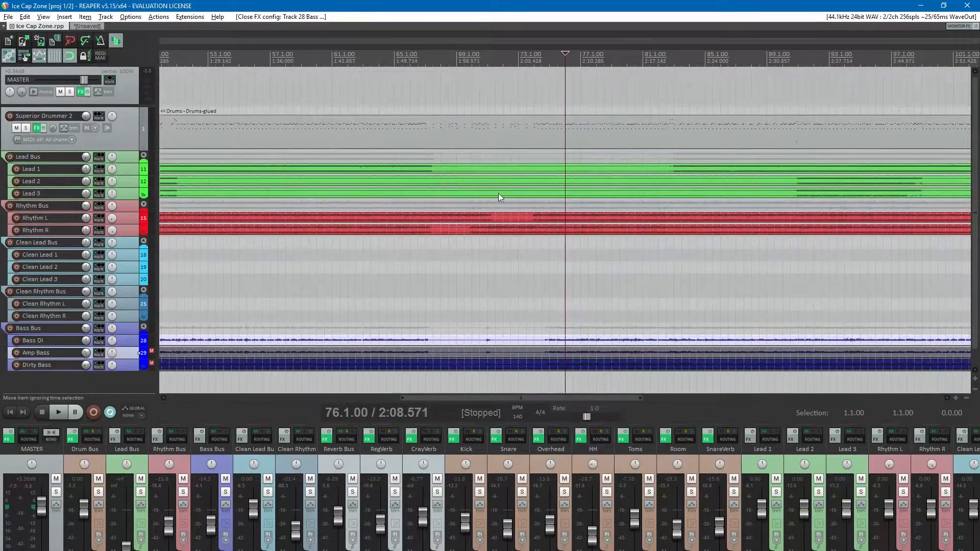
{"action": "scroll", "coordinate": [405, 262], "scroll_direction": "down", "scroll_amount": 5}
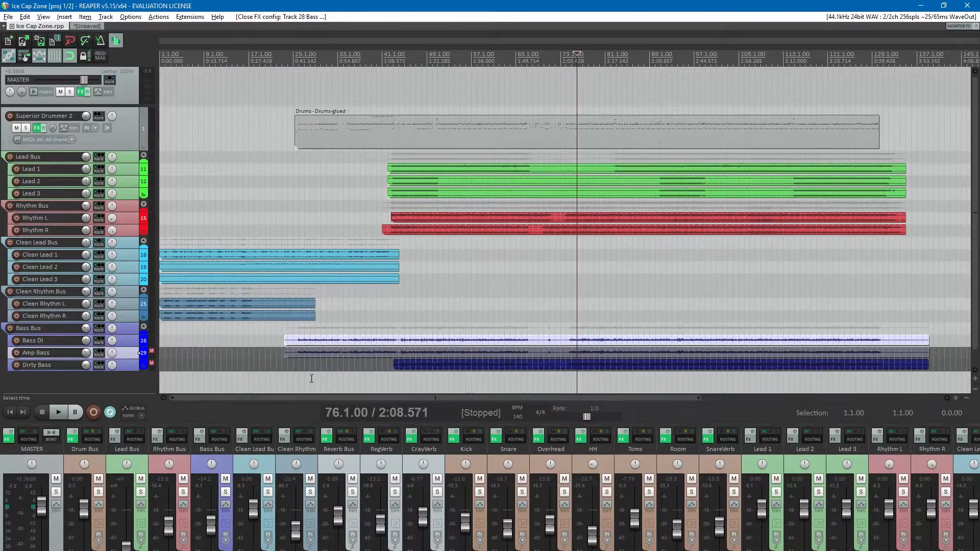
{"action": "scroll", "coordinate": [545, 289], "scroll_direction": "down", "scroll_amount": 2}
{"action": "scroll", "coordinate": [536, 292], "scroll_direction": "up", "scroll_amount": 3}
{"action": "scroll", "coordinate": [512, 287], "scroll_direction": "down", "scroll_amount": 2}
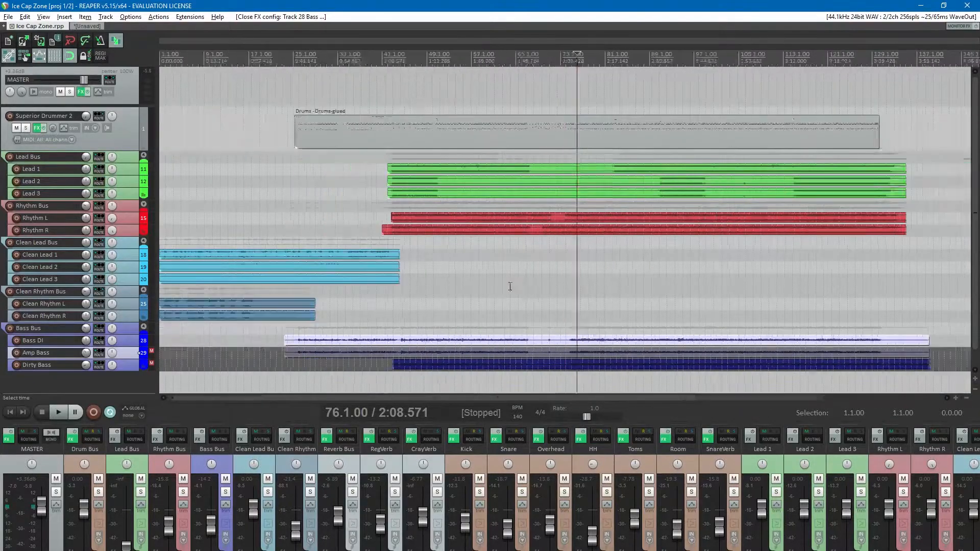
{"action": "scroll", "coordinate": [495, 278], "scroll_direction": "up", "scroll_amount": 4}
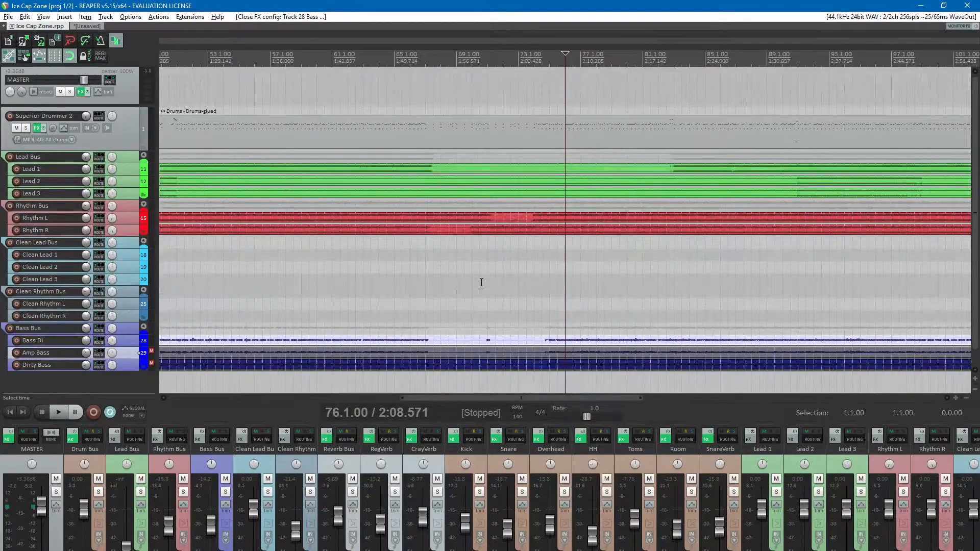
- Play the mix, raise the Bass Bus slightly, solo it and stop playback
{"action": "key", "text": "space"}
{"action": "left_click_drag", "start_coordinate": [211, 523], "coordinate": [211, 520]}
{"action": "left_click", "coordinate": [226, 491]}
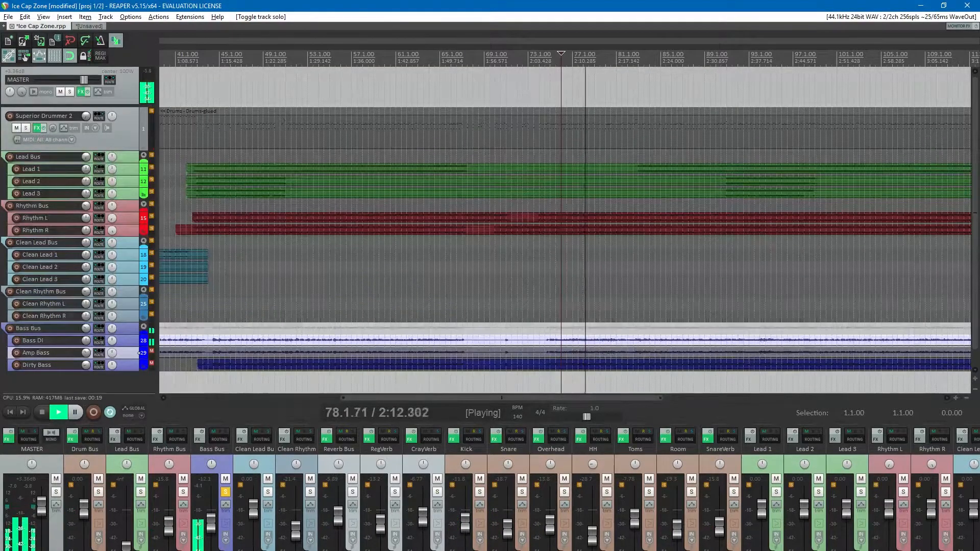
{"action": "scroll", "coordinate": [844, 467], "scroll_direction": "down", "scroll_amount": 4}
{"action": "key", "text": "space"}
- Add ReaComp after Pro-Q in the Bass DI effects chain and close the Pro-Q windows
{"action": "left_click", "coordinate": [863, 454]}
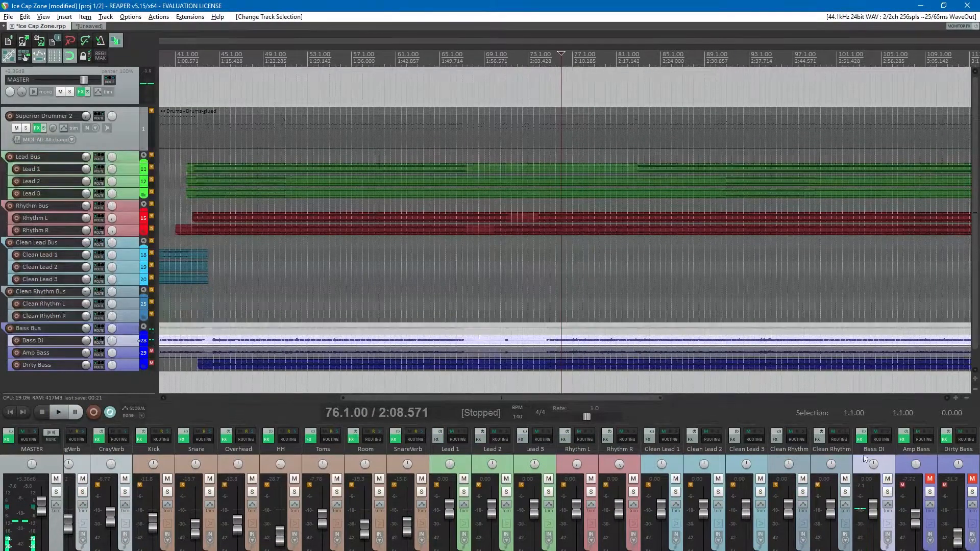
{"action": "left_click", "coordinate": [861, 437]}
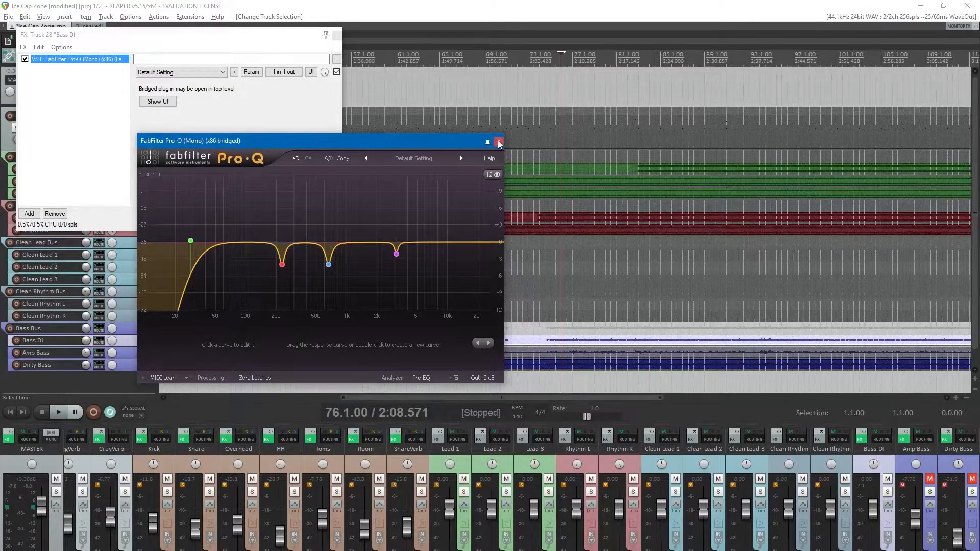
{"action": "left_click", "coordinate": [498, 142]}
{"action": "left_click", "coordinate": [29, 214]}
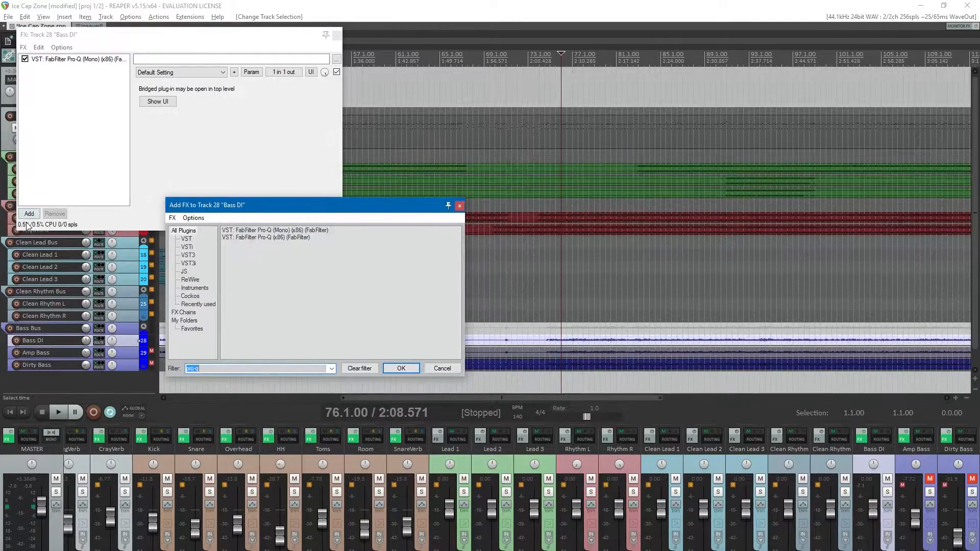
{"action": "type", "text": "p"}
{"action": "key", "text": "BackSpace"}
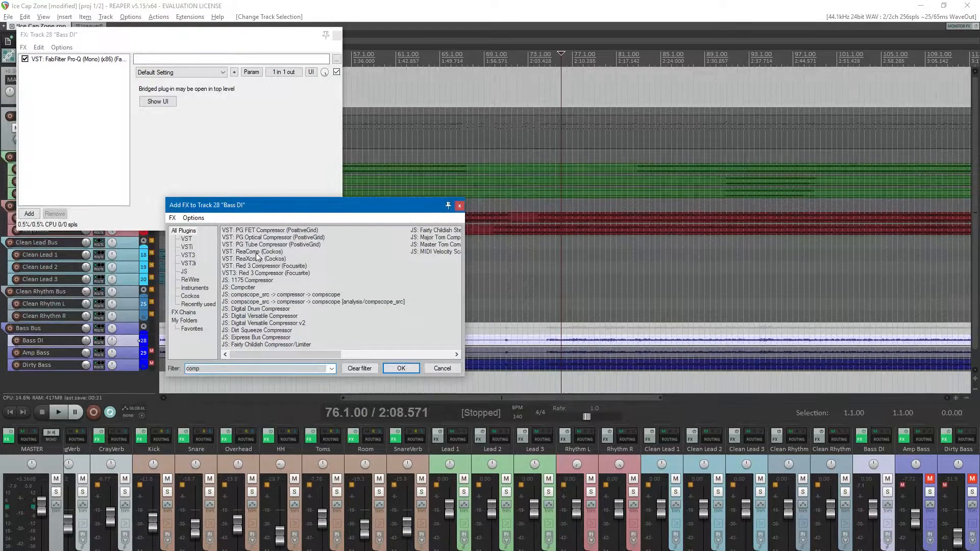
{"action": "double_click", "coordinate": [253, 252]}
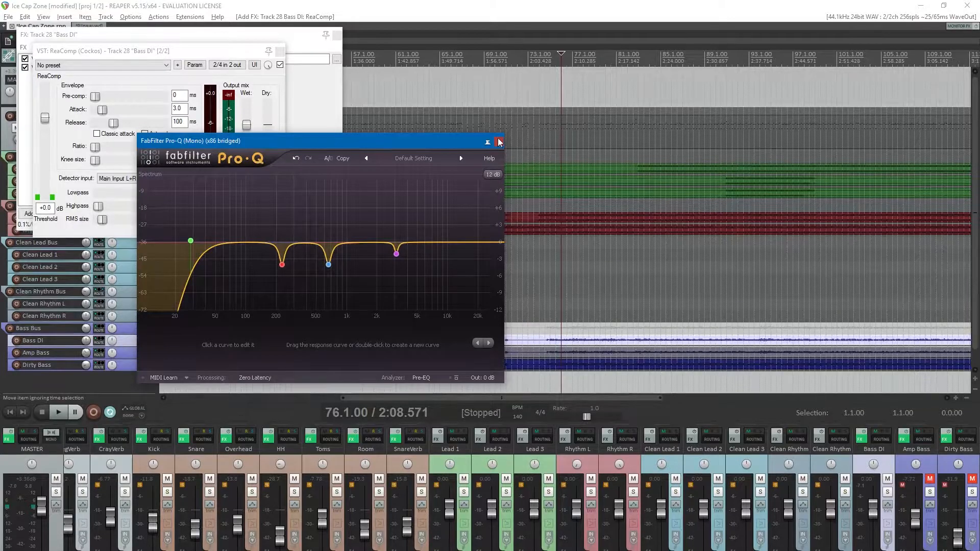
{"action": "left_click", "coordinate": [499, 141]}
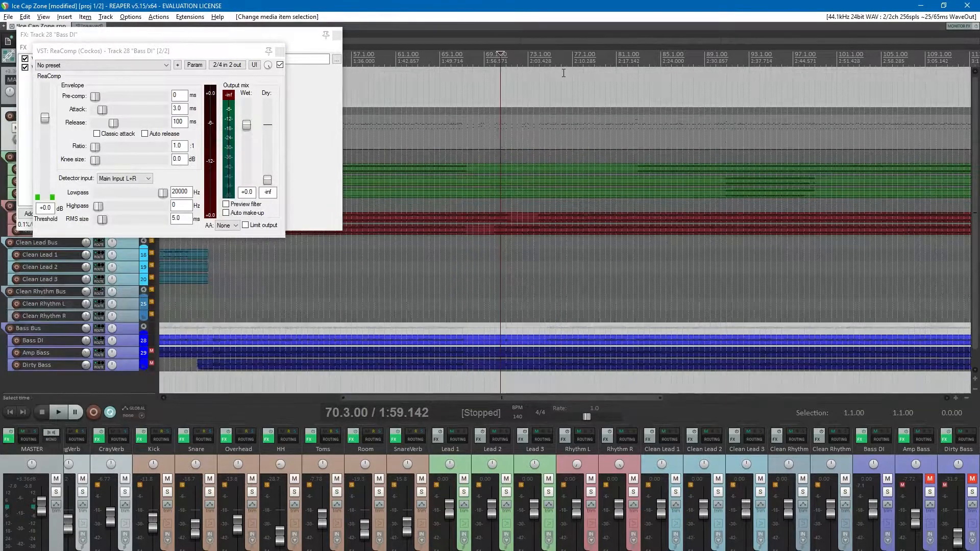
- Play the soloed bass and set ReaComp to about a 3.7:1 ratio, 10.9 ms attack and 47 ms release
{"action": "key", "text": "space"}
{"action": "left_click_drag", "start_coordinate": [46, 117], "coordinate": [107, 149]}
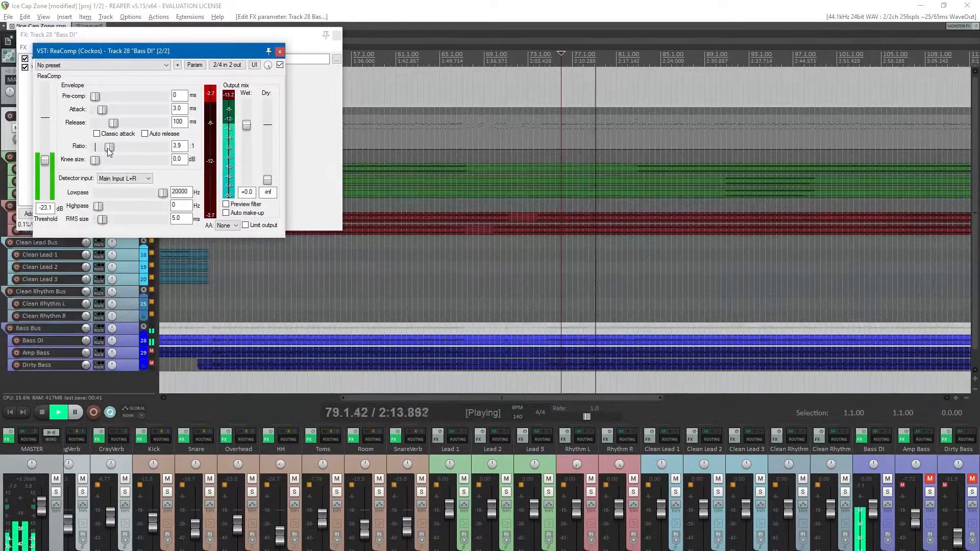
{"action": "left_click_drag", "start_coordinate": [102, 110], "coordinate": [107, 118]}
{"action": "left_click", "coordinate": [179, 109]}
{"action": "key", "text": "BackSpace"}
{"action": "type", "text": "0.9"}
{"action": "left_click_drag", "start_coordinate": [113, 123], "coordinate": [110, 127]}
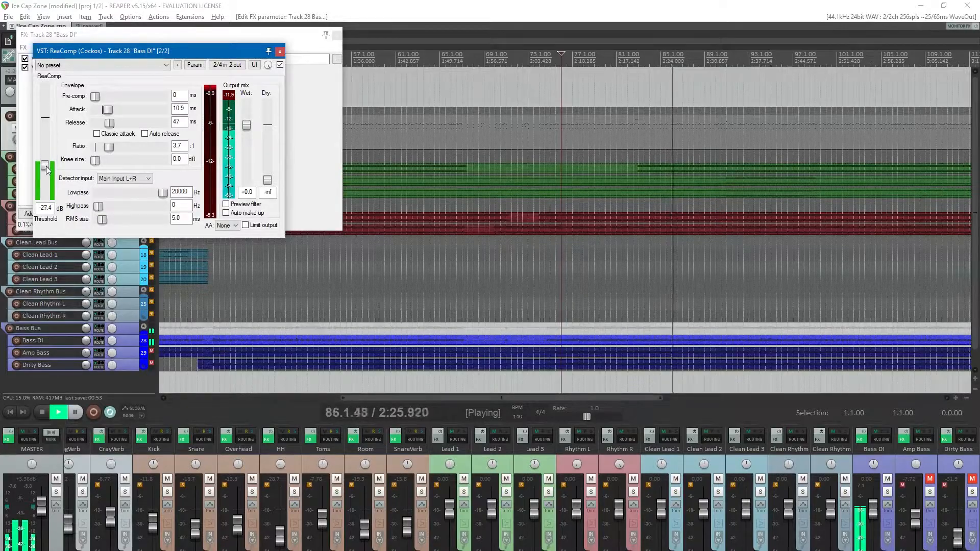
- Adjust the ReaComp threshold to about -26.9 dB, stop playback and save the project
{"action": "left_click_drag", "start_coordinate": [45, 162], "coordinate": [45, 164]}
{"action": "key", "text": "space"}
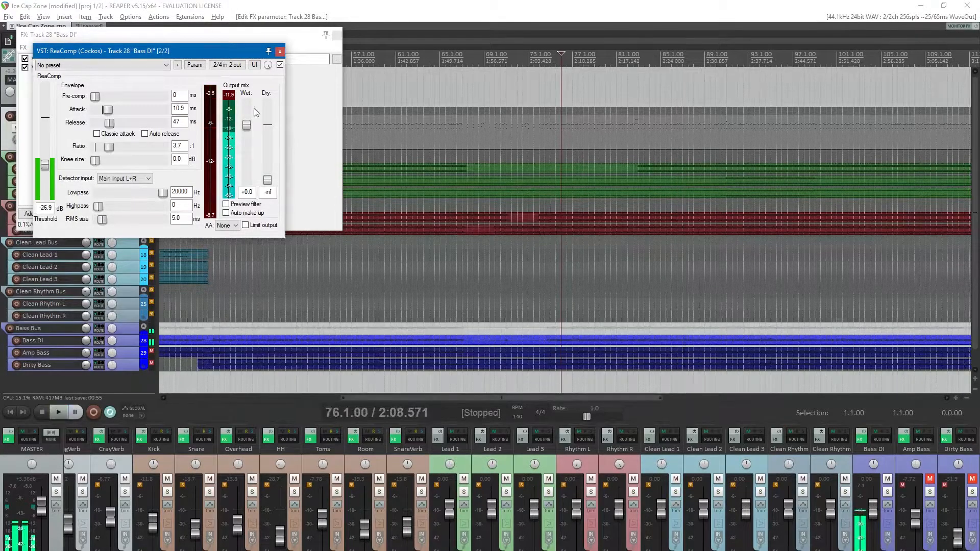
{"action": "key", "text": "ctrl+s"}
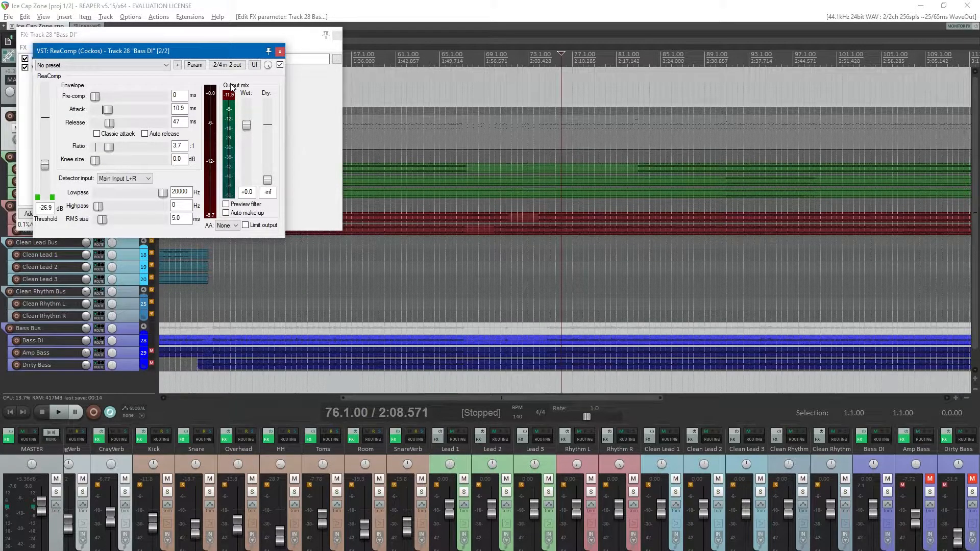
- Set the ReaComp threshold on Bass DI to -27 dB and place the edit cursor at 74.3.00
{"action": "left_click", "coordinate": [544, 59]}
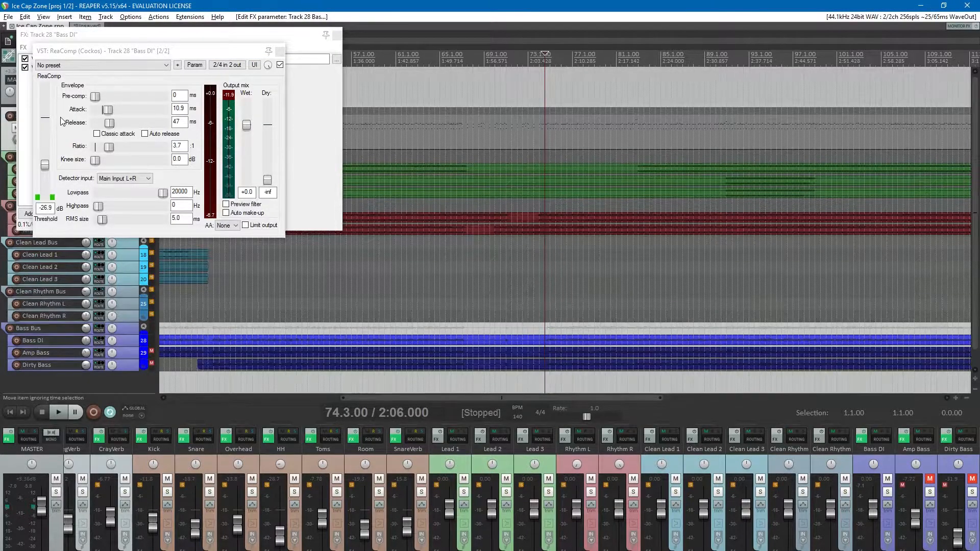
{"action": "left_click", "coordinate": [50, 208]}
{"action": "type", "text": "-27"}
{"action": "key", "text": "Return"}
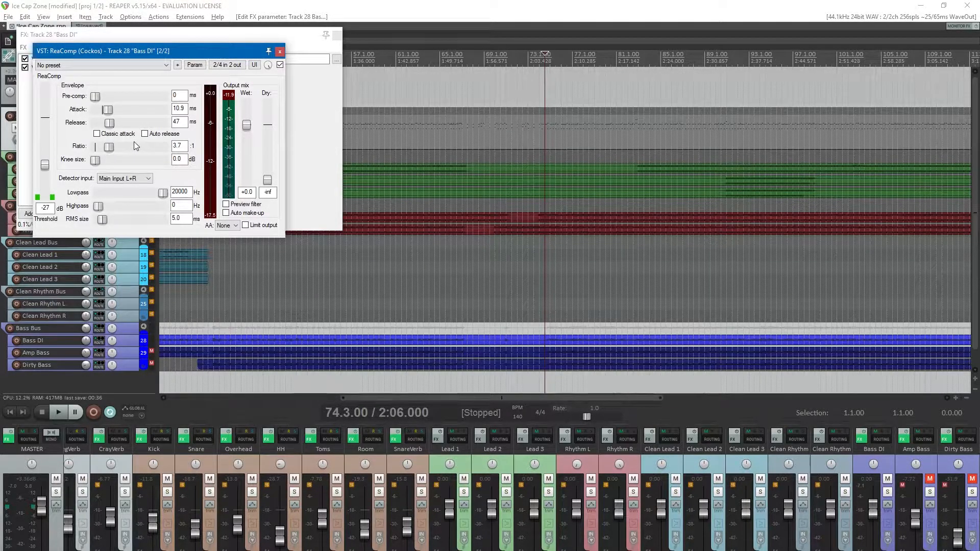
{"action": "left_click", "coordinate": [523, 276]}
{"action": "left_click", "coordinate": [539, 276]}
{"action": "left_click", "coordinate": [49, 209]}
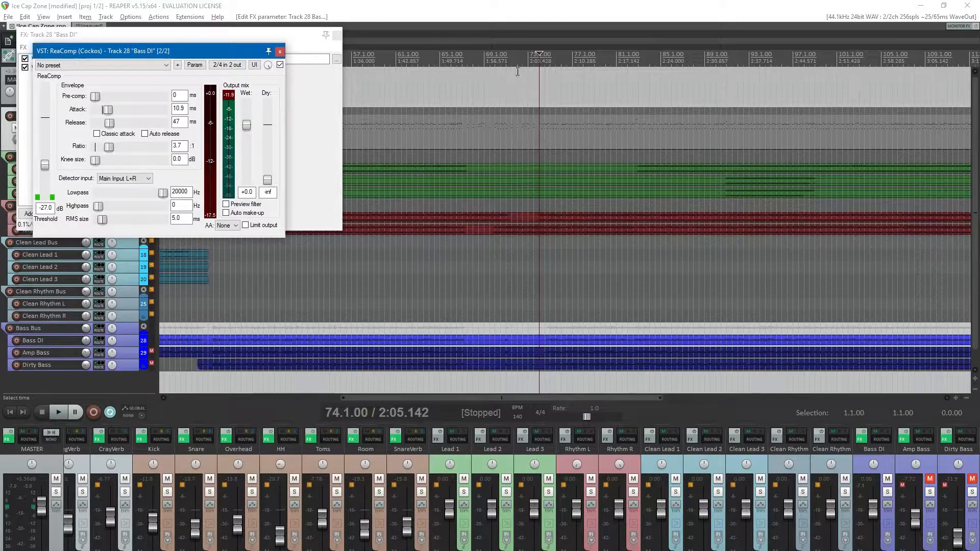
{"action": "left_click", "coordinate": [544, 74]}
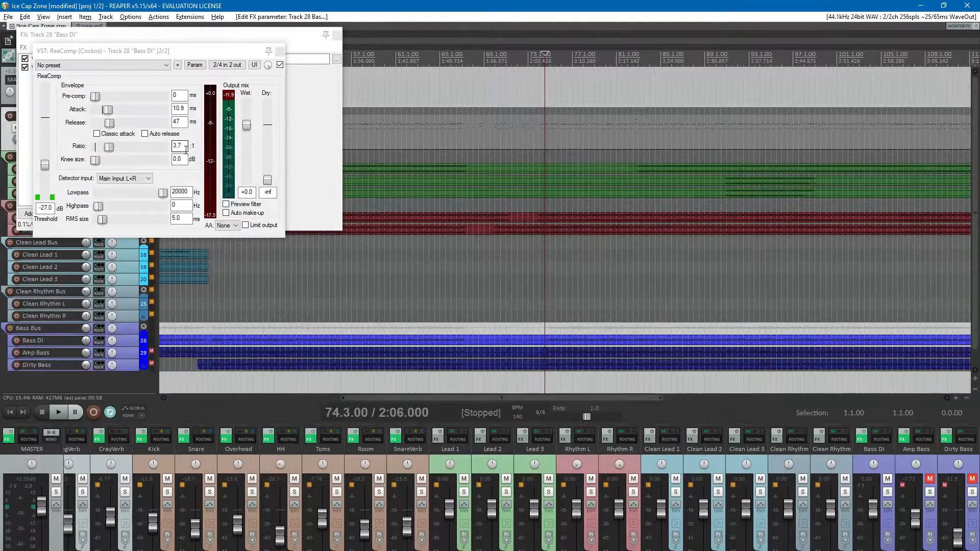
- Sweep the ReaComp ratio up to infinity, bring it back to 3.5:1 and place the edit cursor at 75.3.00
{"action": "left_click_drag", "start_coordinate": [119, 145], "coordinate": [162, 148]}
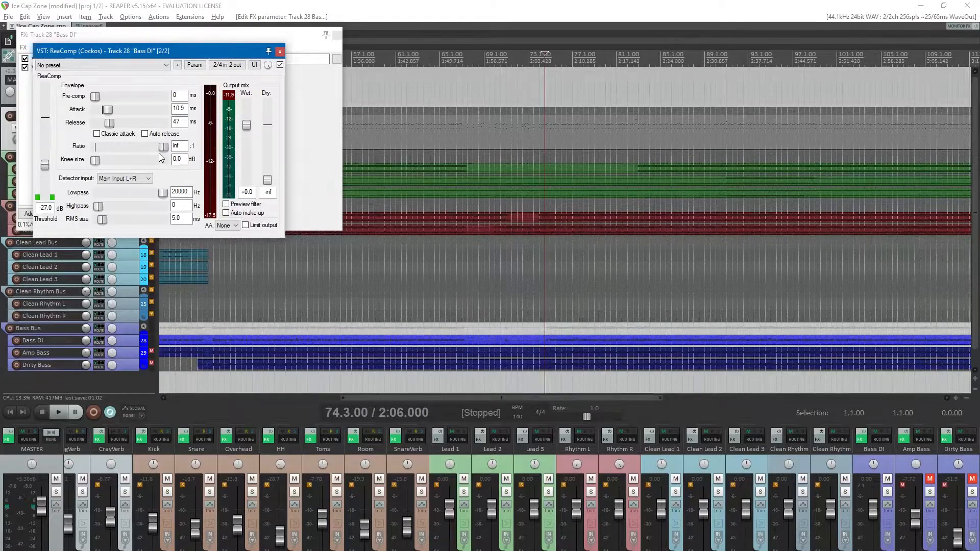
{"action": "left_click_drag", "start_coordinate": [162, 152], "coordinate": [112, 158]}
{"action": "left_click", "coordinate": [555, 58]}
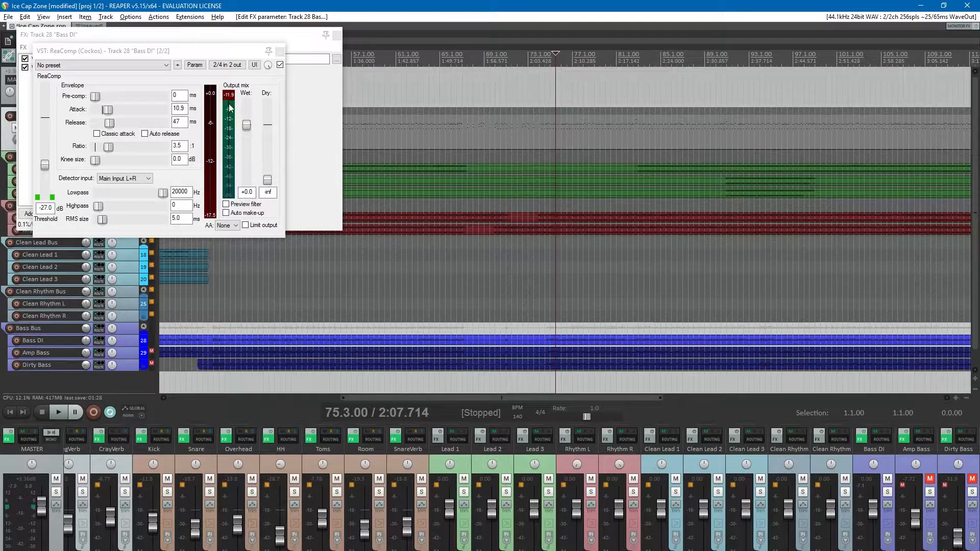
- Play the soloed bass, lower ReaComp's lowpass to about 10102 Hz and adjust its threshold to about -27.6 dB
{"action": "key", "text": "space"}
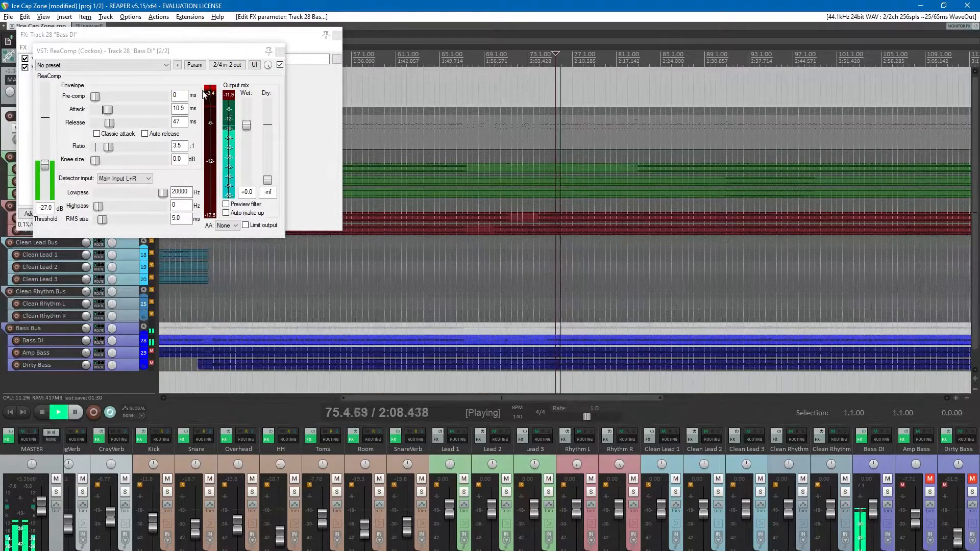
{"action": "left_click_drag", "start_coordinate": [45, 165], "coordinate": [44, 168]}
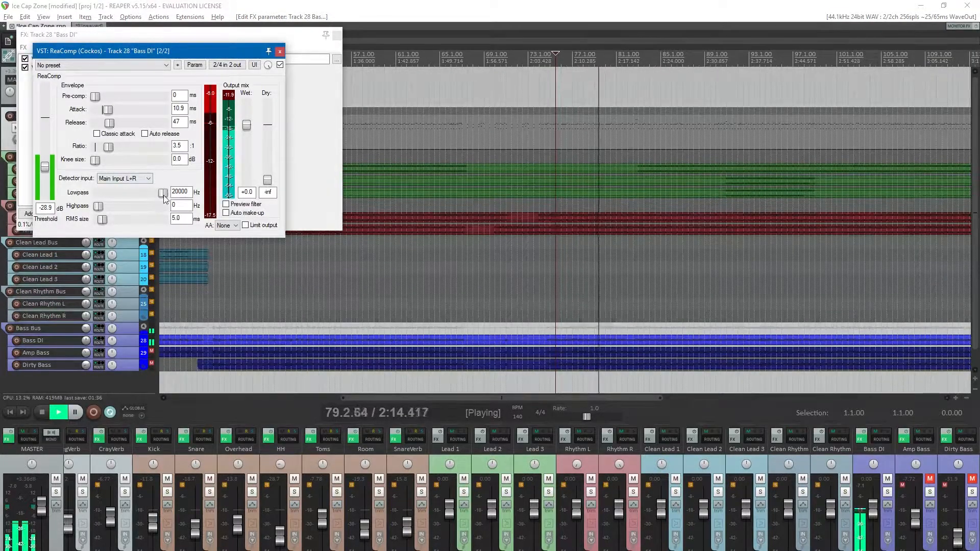
{"action": "left_click_drag", "start_coordinate": [164, 193], "coordinate": [152, 199]}
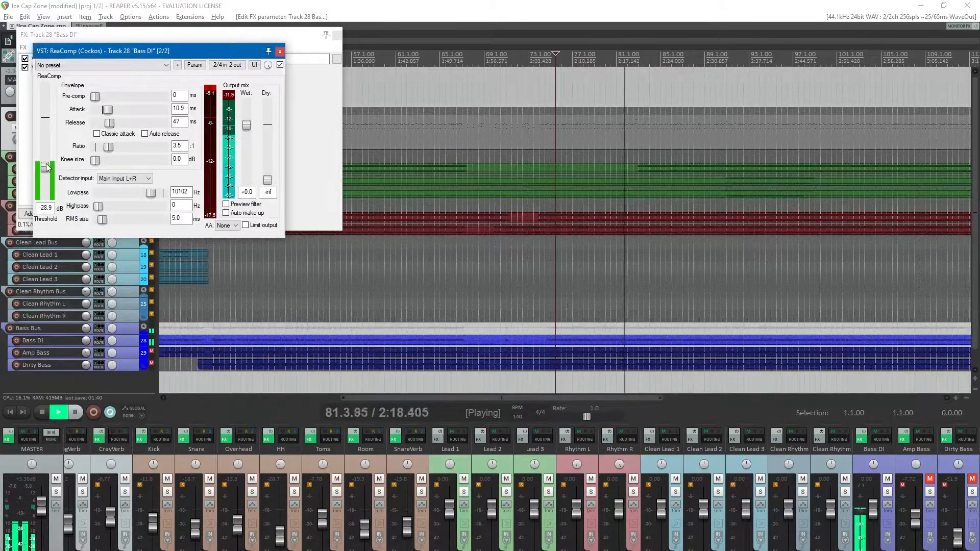
{"action": "left_click_drag", "start_coordinate": [46, 170], "coordinate": [45, 168]}
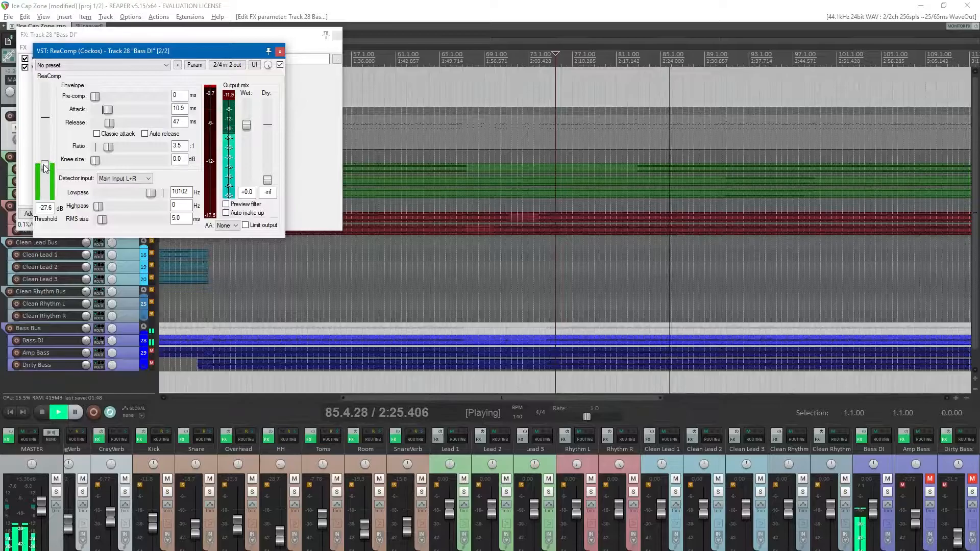
- Close the Bass DI effects windows, stop playback and save the project
{"action": "left_click", "coordinate": [280, 51]}
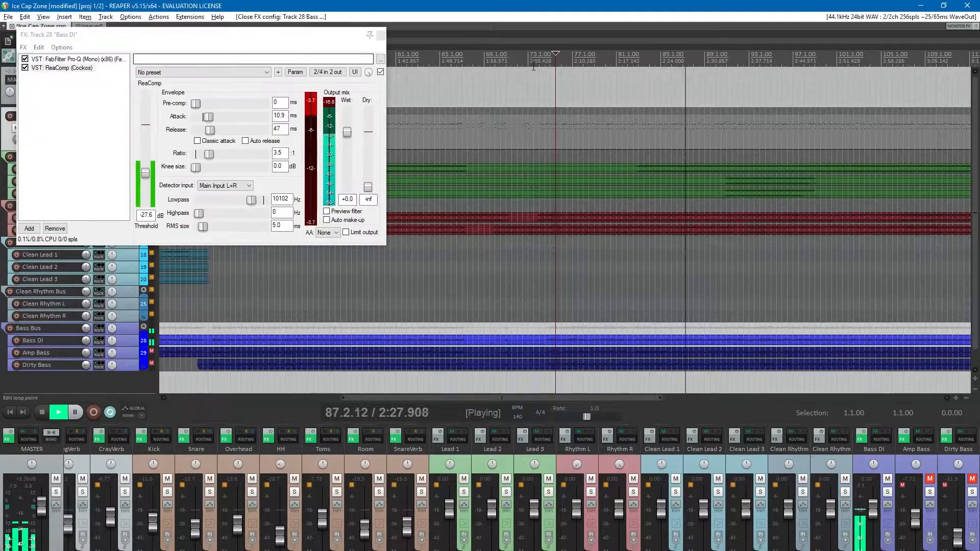
{"action": "left_click", "coordinate": [386, 30]}
{"action": "key", "text": "space"}
{"action": "key", "text": "ctrl+s"}
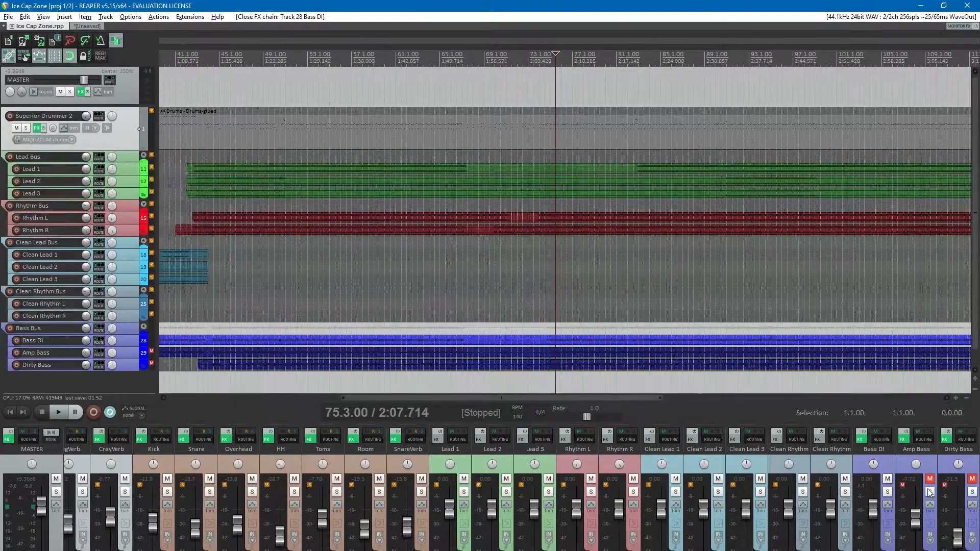
- Unmute the Amp Bass track, start playback and solo it
{"action": "left_click", "coordinate": [929, 480]}
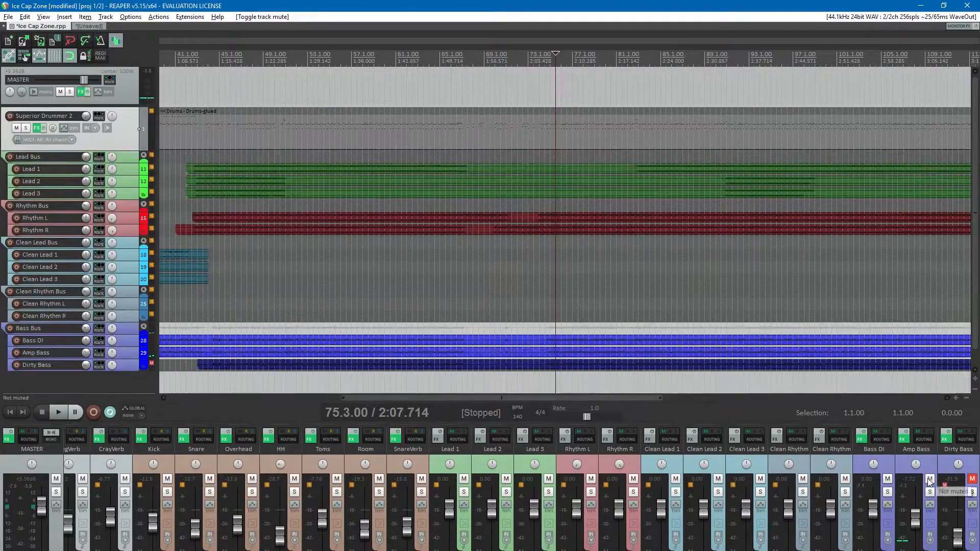
{"action": "right_click", "coordinate": [936, 494]}
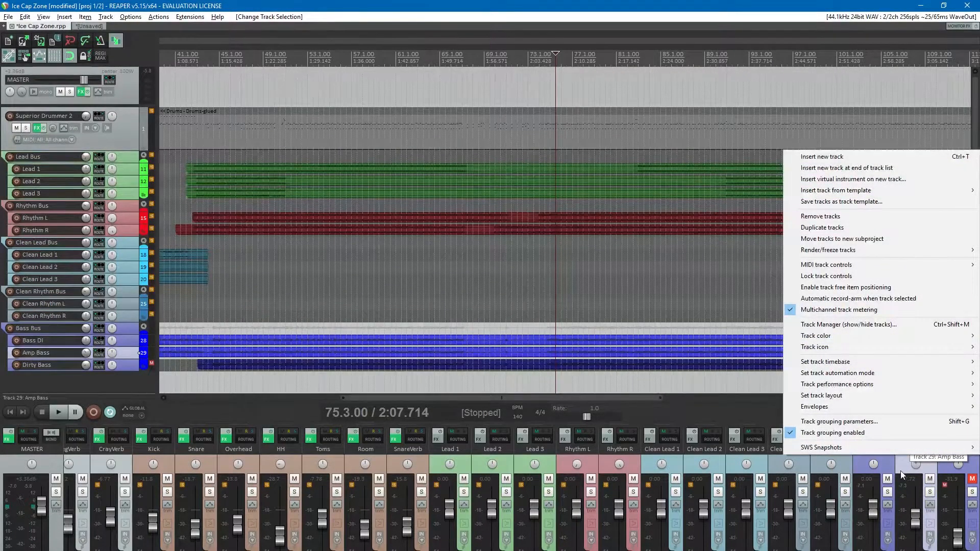
{"action": "key", "text": "Escape"}
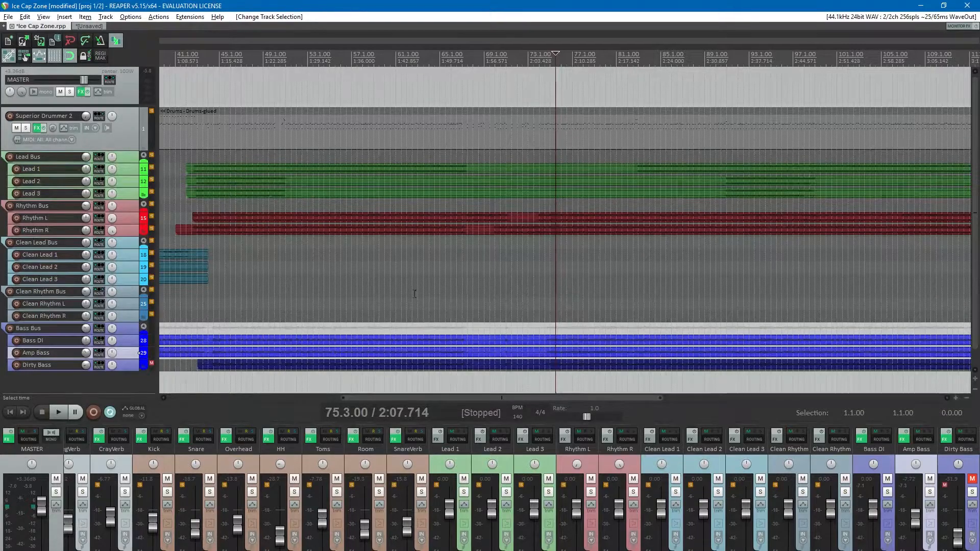
{"action": "key", "text": "space"}
{"action": "left_click", "coordinate": [929, 491]}
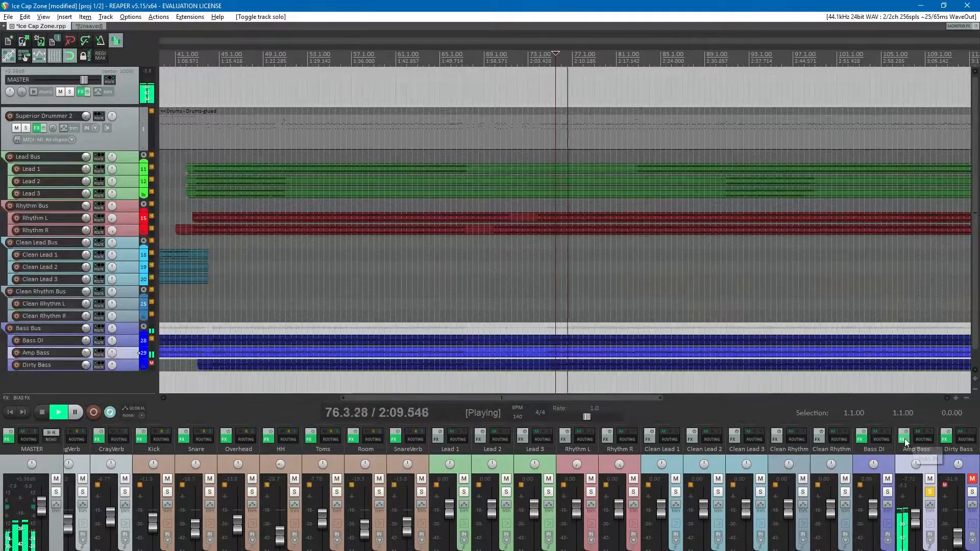
- Open the Amp Bass effects chain and add the recently used FabFilter Pro-Q (Mono) after BIAS FX
{"action": "right_click", "coordinate": [905, 442]}
{"action": "mouse_move", "coordinate": [921, 451]}
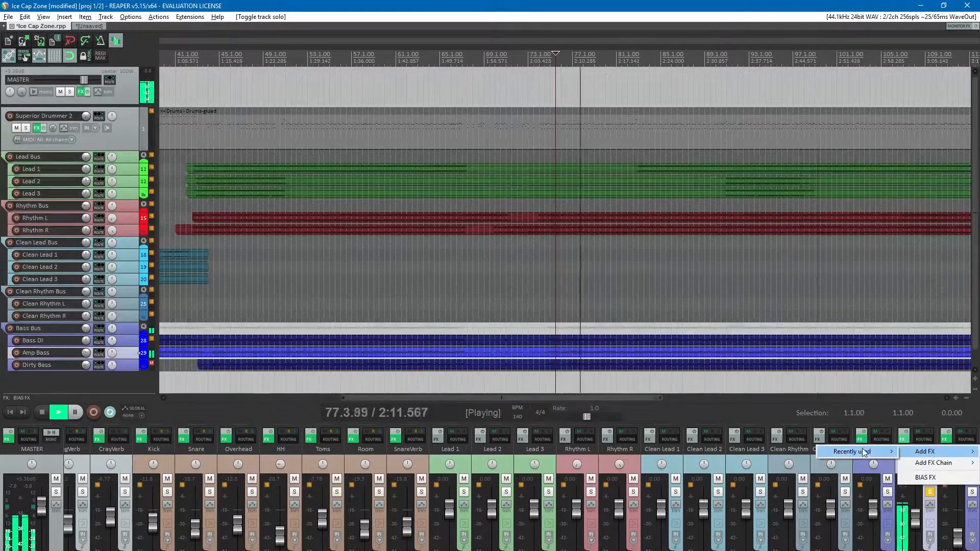
{"action": "left_click", "coordinate": [904, 443]}
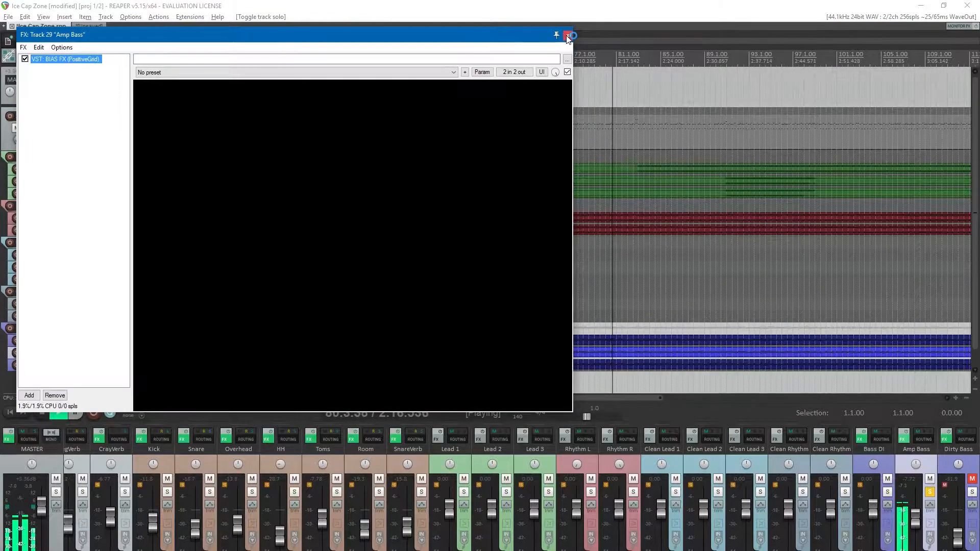
{"action": "left_click", "coordinate": [568, 35]}
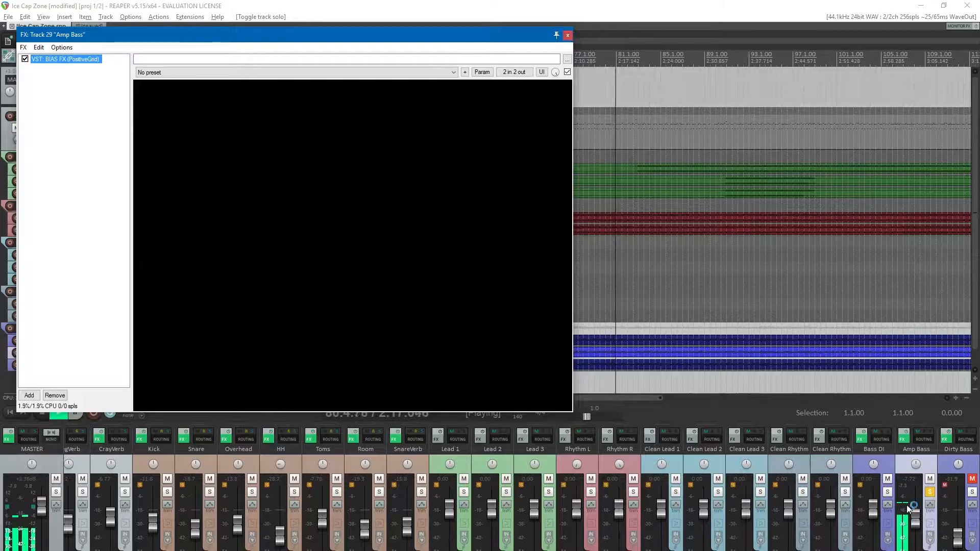
{"action": "left_click", "coordinate": [904, 441]}
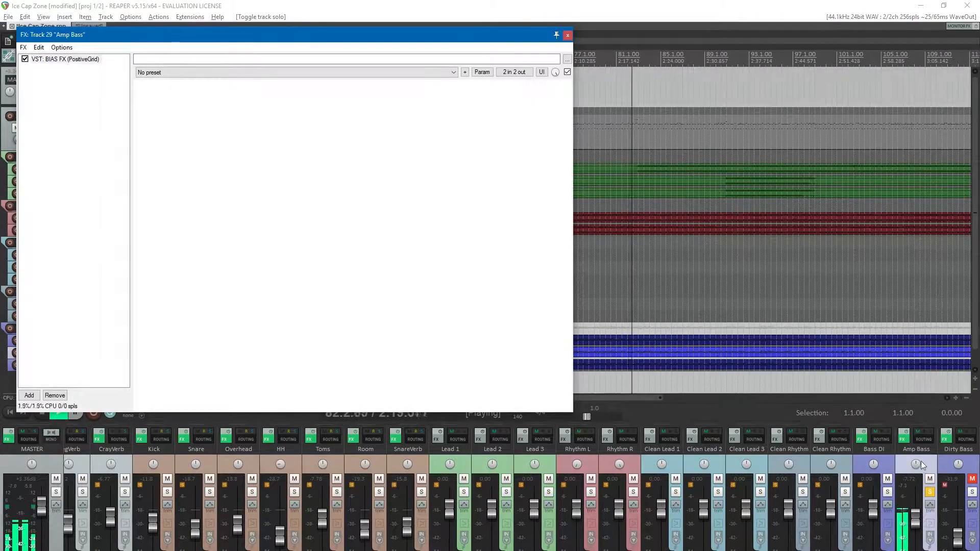
{"action": "right_click", "coordinate": [899, 443]}
{"action": "mouse_move", "coordinate": [908, 451]}
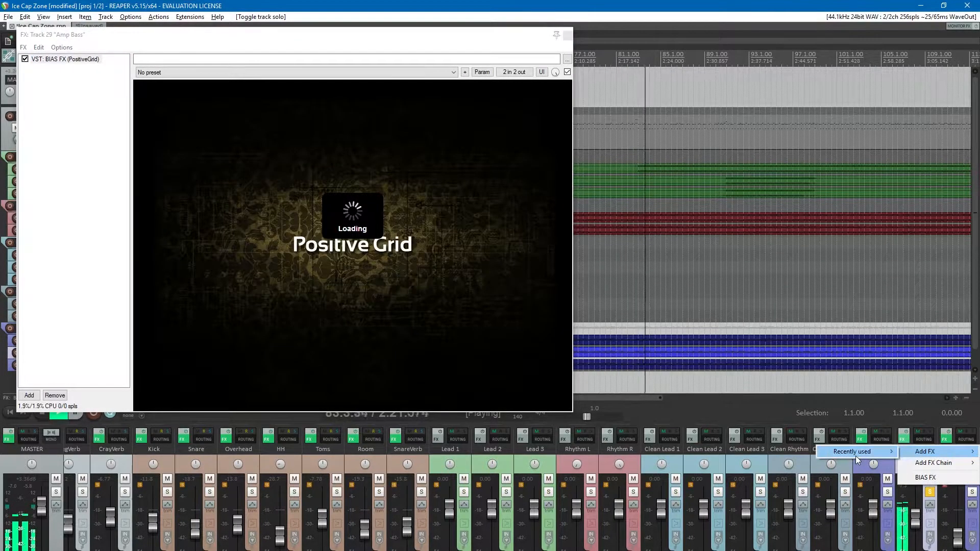
{"action": "mouse_move", "coordinate": [855, 452]}
{"action": "left_click", "coordinate": [700, 148]}
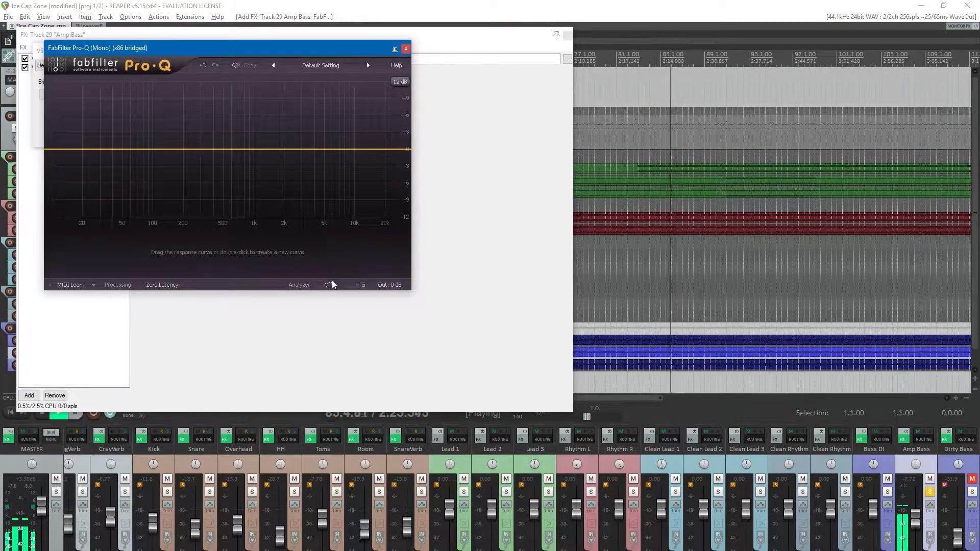
- Set the Amp Bass Pro-Q analyzer to Post-EQ and add a narrow cut of about 4.7 dB near 3.2 kHz
{"action": "left_click", "coordinate": [330, 285]}
{"action": "left_click", "coordinate": [342, 319]}
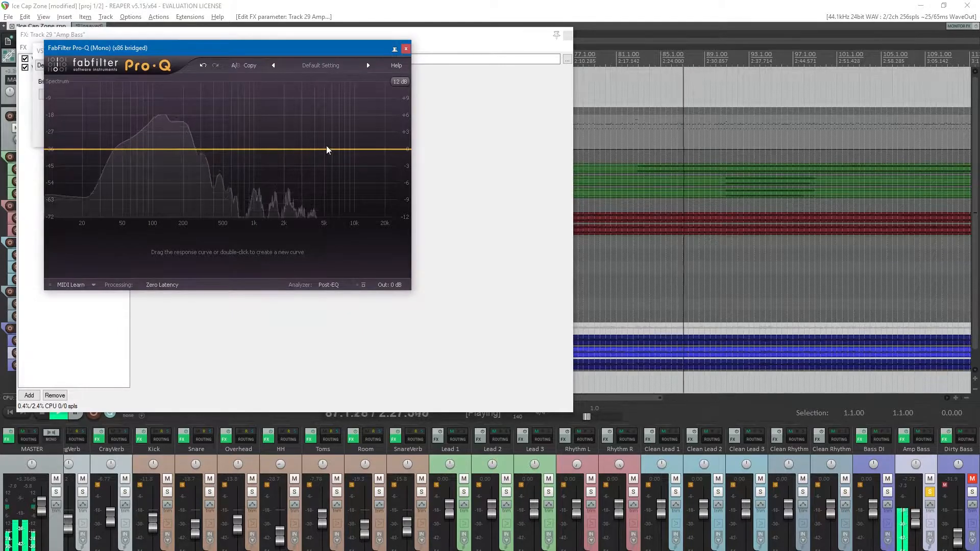
{"action": "left_click_drag", "start_coordinate": [308, 149], "coordinate": [305, 175]}
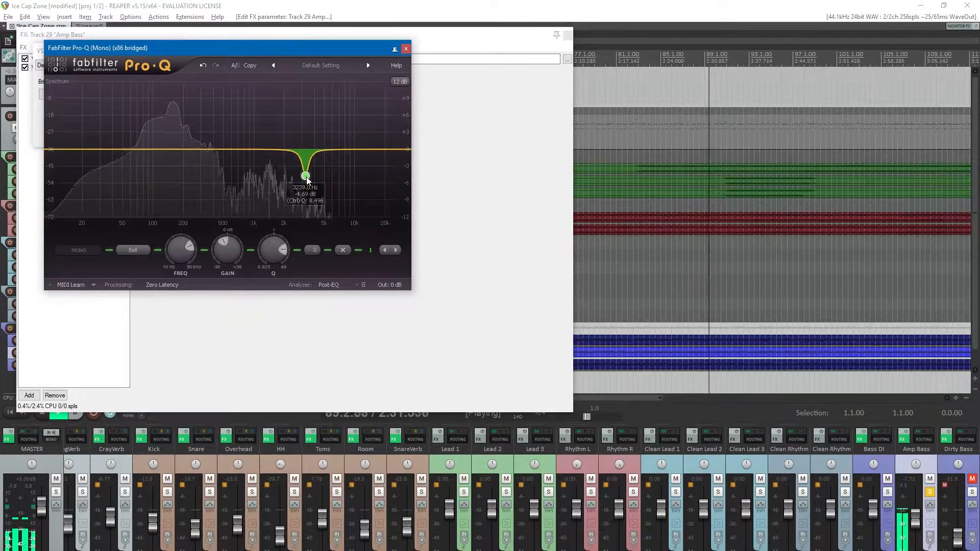
- Add a low cut near 30 Hz to the Amp Bass EQ
{"action": "right_click", "coordinate": [97, 143]}
{"action": "mouse_move", "coordinate": [121, 168]}
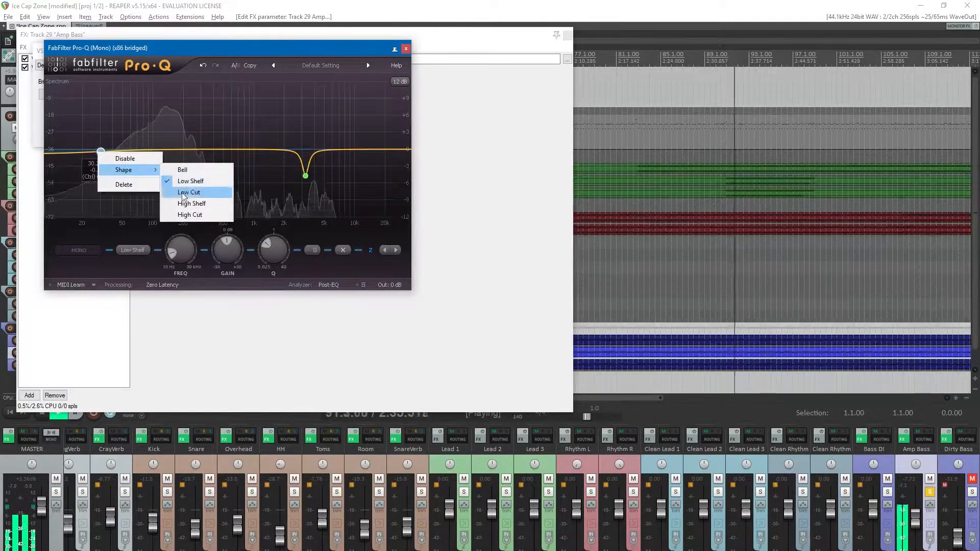
{"action": "left_click", "coordinate": [193, 191]}
{"action": "left_click_drag", "start_coordinate": [101, 205], "coordinate": [101, 144]}
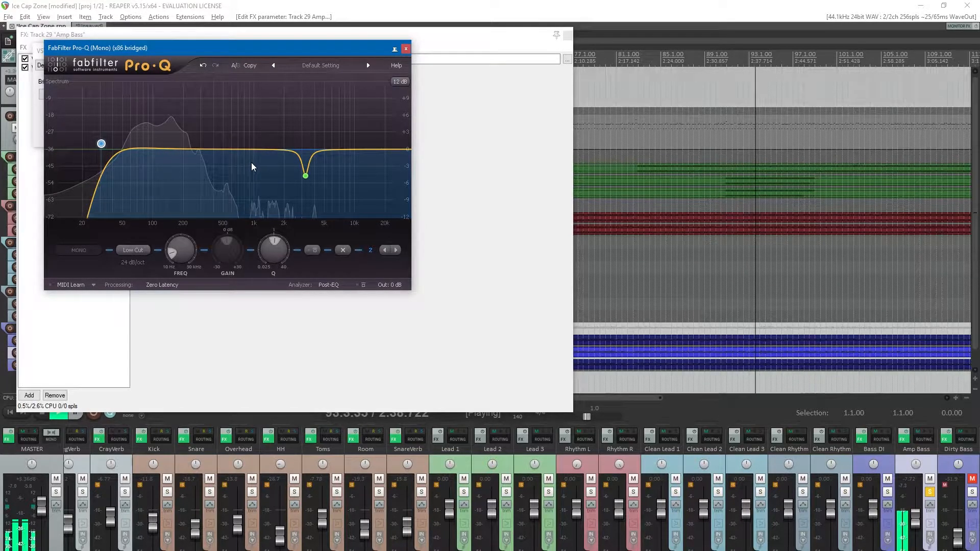
- Add a cut near 1.4 kHz, shift the 3.2 kHz cut slightly higher and deeper, close the EQ and stop playback
{"action": "left_click_drag", "start_coordinate": [251, 162], "coordinate": [311, 182]}
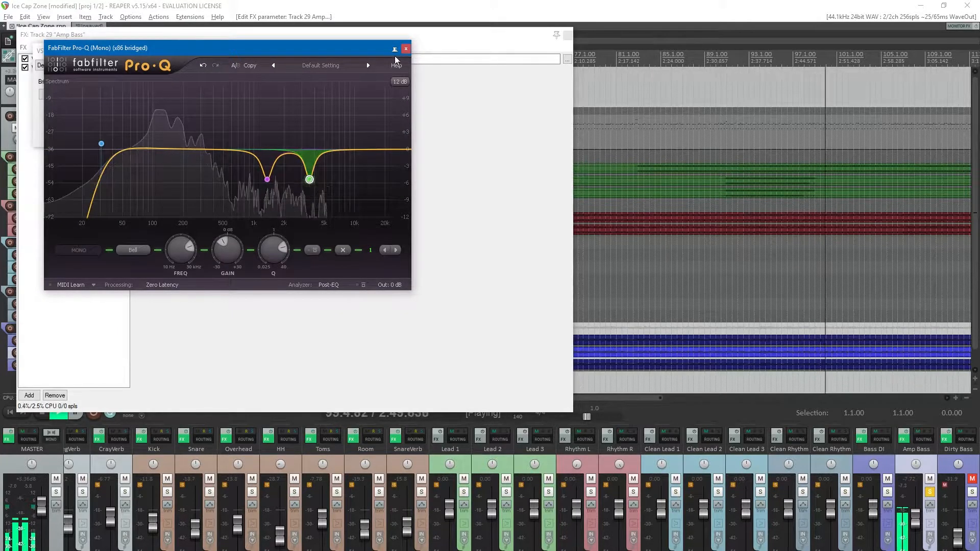
{"action": "left_click", "coordinate": [405, 49]}
{"action": "key", "text": "space"}
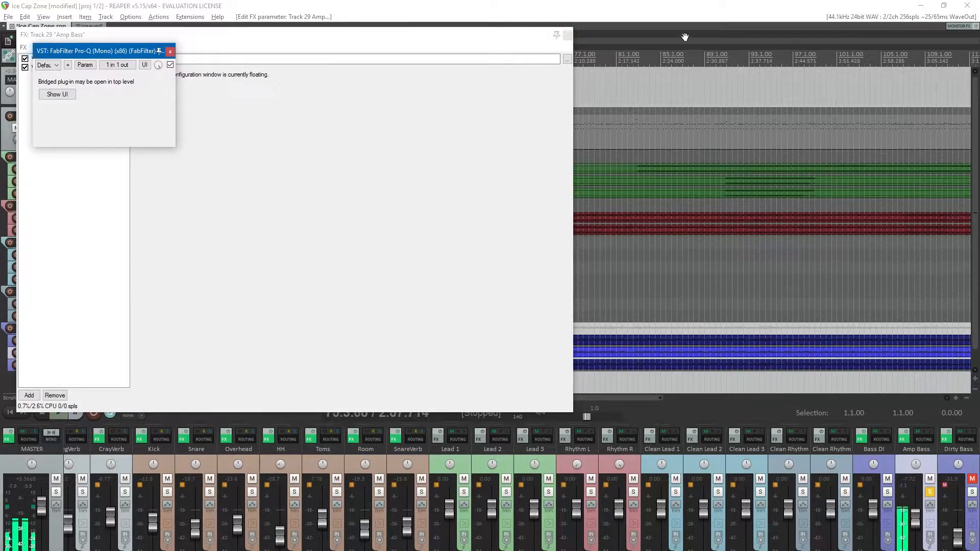
- Close the Pro-Q windows and add the ReaComp compressor to the Amp Bass track's effects chain
{"action": "left_click", "coordinate": [171, 51]}
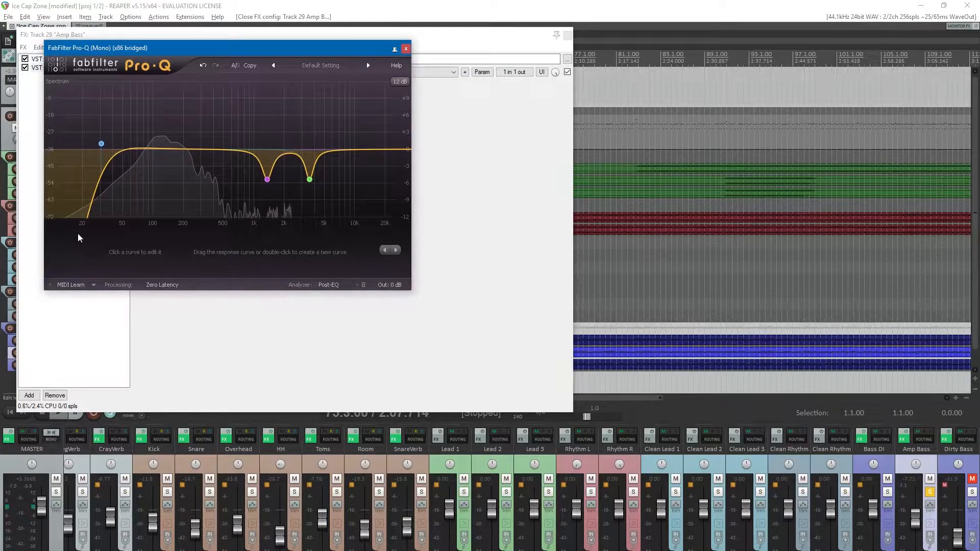
{"action": "left_click", "coordinate": [404, 50]}
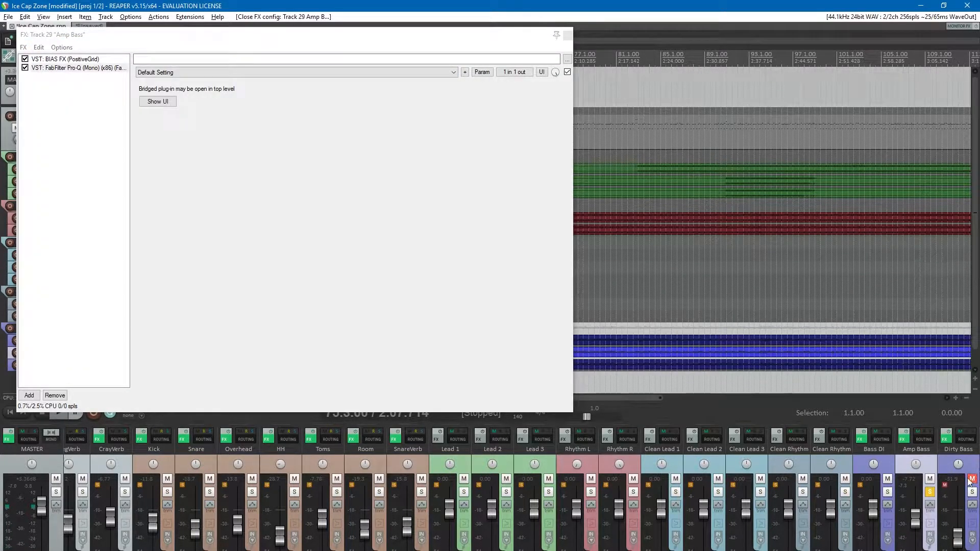
{"action": "left_click", "coordinate": [66, 205]}
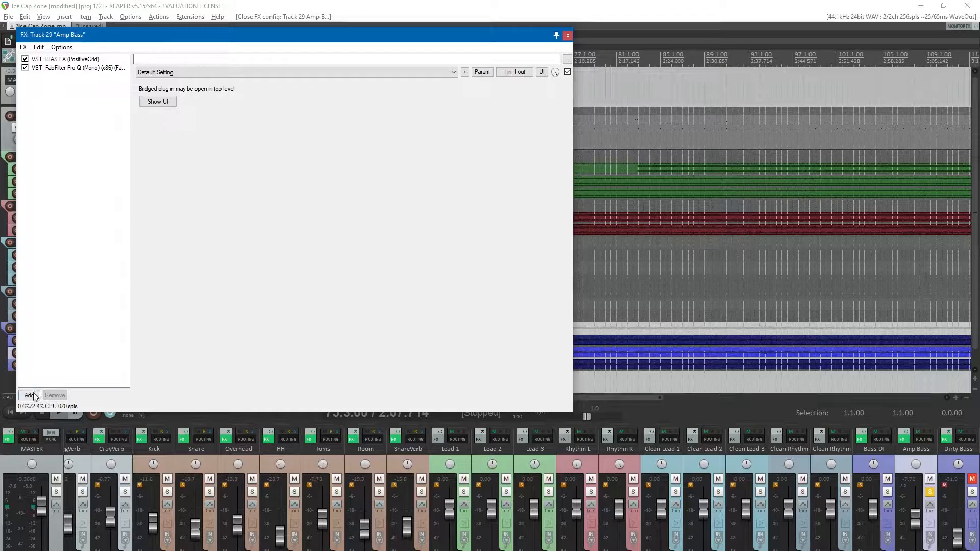
{"action": "left_click", "coordinate": [29, 396]}
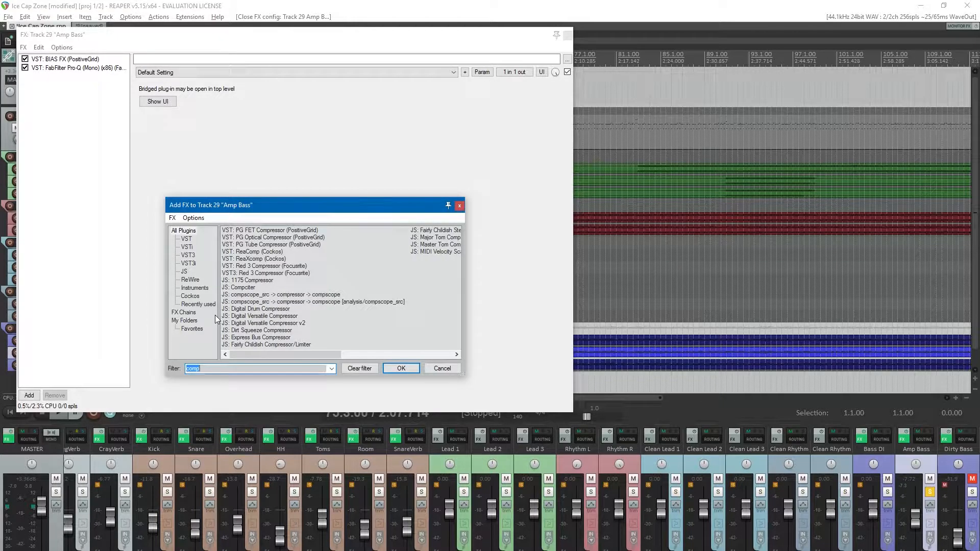
{"action": "double_click", "coordinate": [259, 251]}
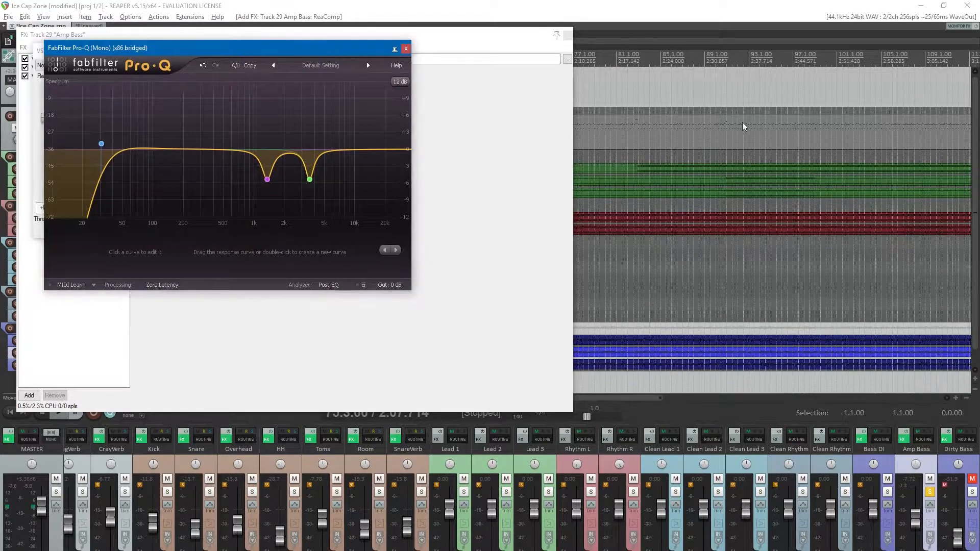
{"action": "left_click", "coordinate": [406, 49]}
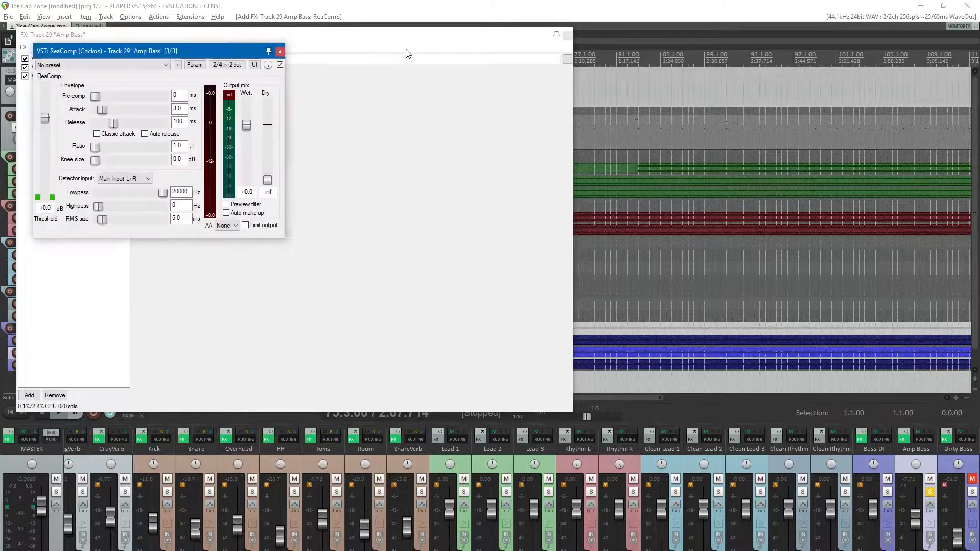
- During playback, set ReaComp on Amp Bass to a 3.3:1 ratio, -14.7 dB threshold, 9.1 ms attack and 41 ms release
{"action": "key", "text": "space"}
{"action": "left_click_drag", "start_coordinate": [45, 118], "coordinate": [108, 149]}
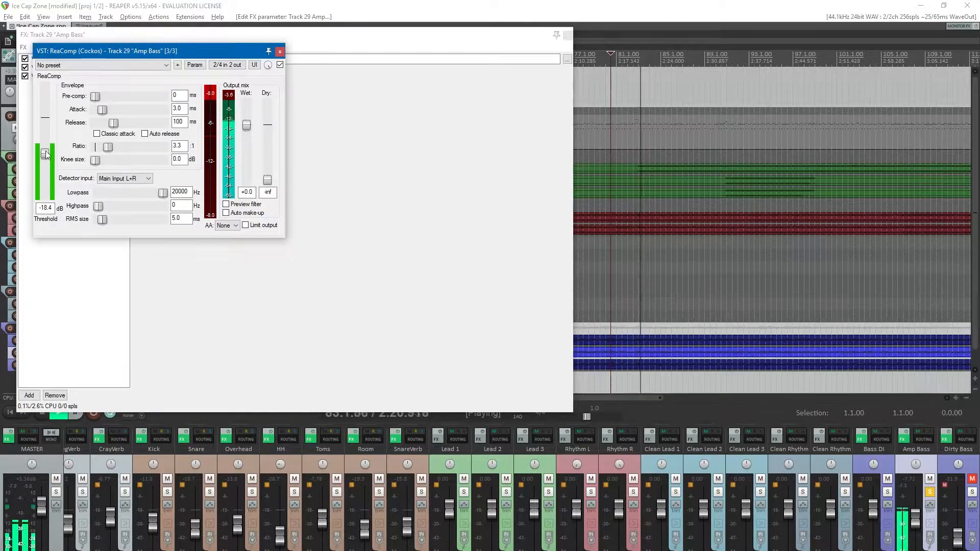
{"action": "left_click_drag", "start_coordinate": [45, 152], "coordinate": [45, 150]}
{"action": "left_click_drag", "start_coordinate": [102, 112], "coordinate": [114, 121]}
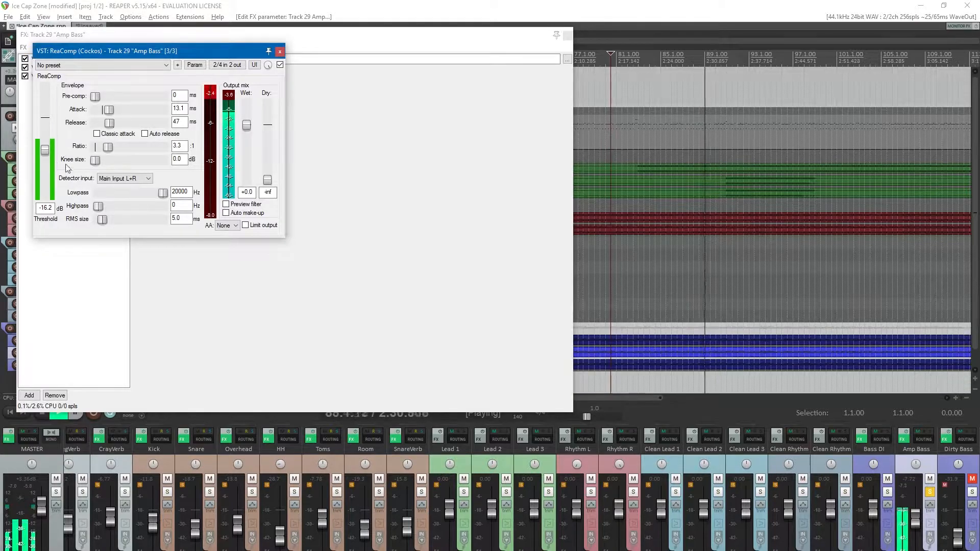
{"action": "left_click_drag", "start_coordinate": [109, 110], "coordinate": [107, 111]}
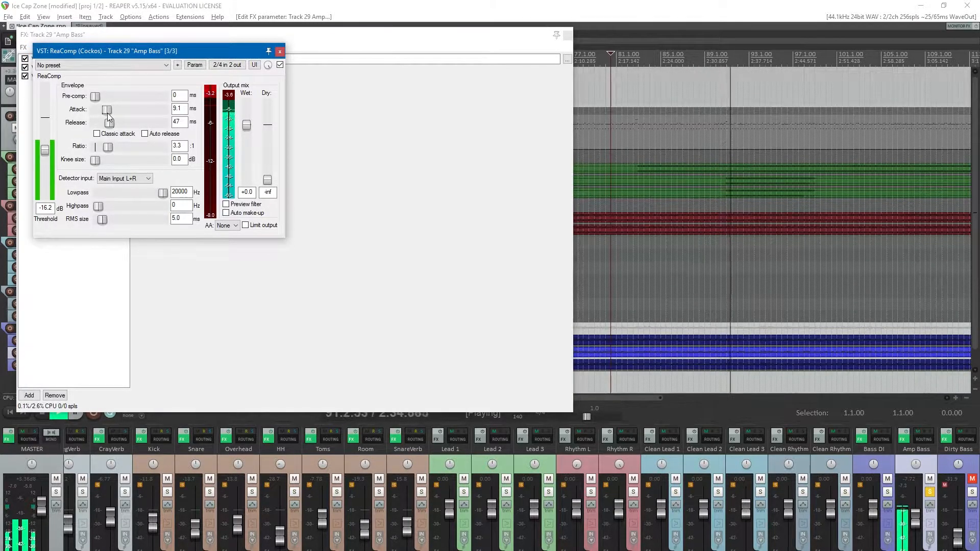
{"action": "left_click_drag", "start_coordinate": [111, 123], "coordinate": [110, 129]}
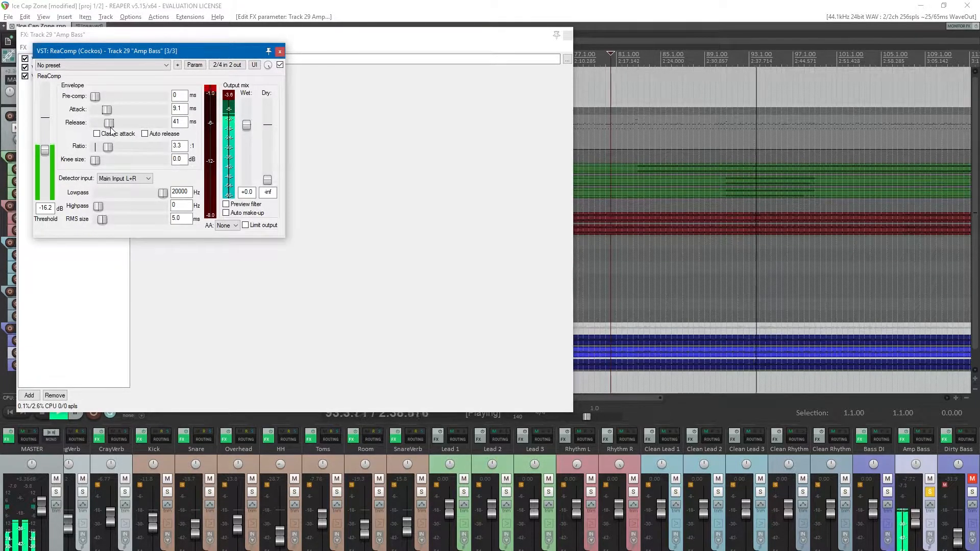
{"action": "left_click_drag", "start_coordinate": [48, 155], "coordinate": [45, 151]}
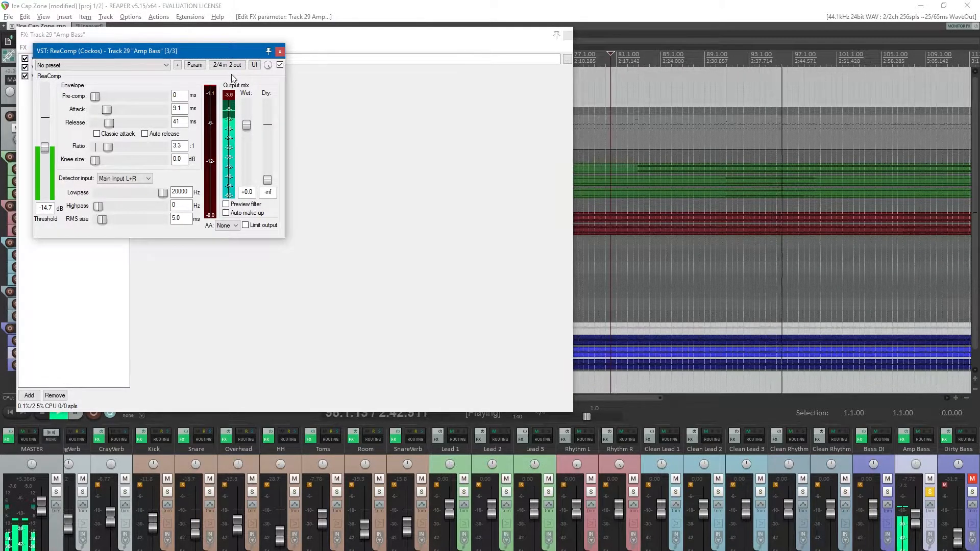
{"action": "key", "text": "space"}
- Close the Amp Bass effects windows, unsolo the Amp Bass track and save the project
{"action": "left_click", "coordinate": [621, 29]}
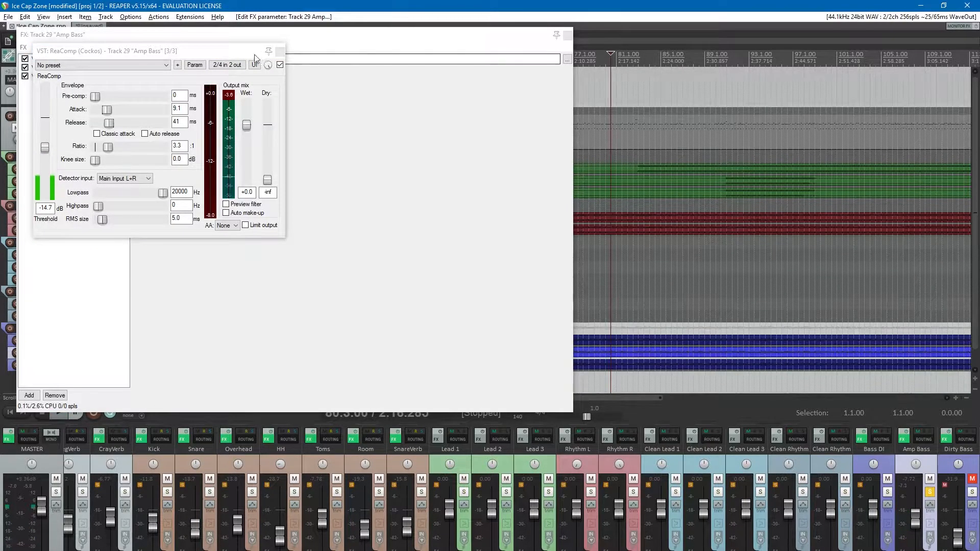
{"action": "left_click", "coordinate": [281, 52]}
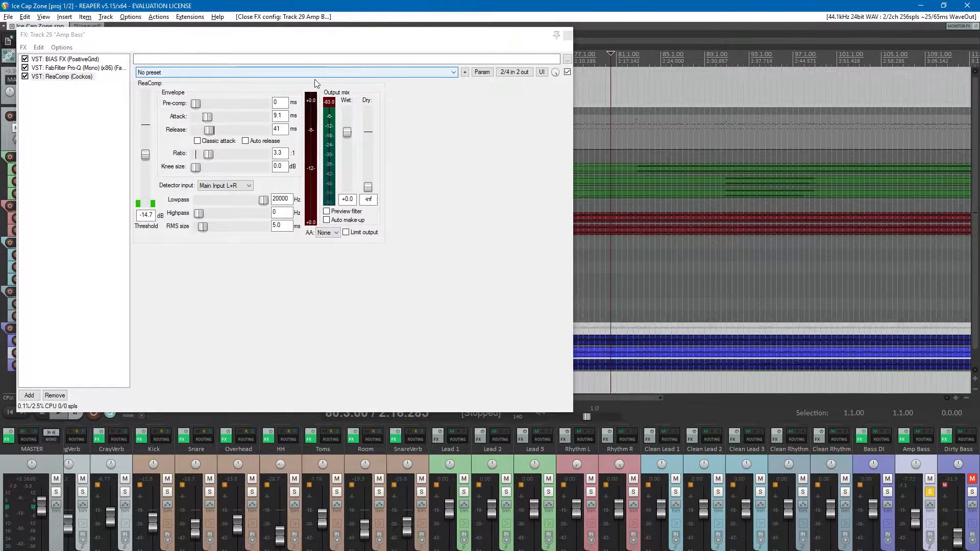
{"action": "left_click", "coordinate": [569, 35]}
{"action": "left_click", "coordinate": [932, 493]}
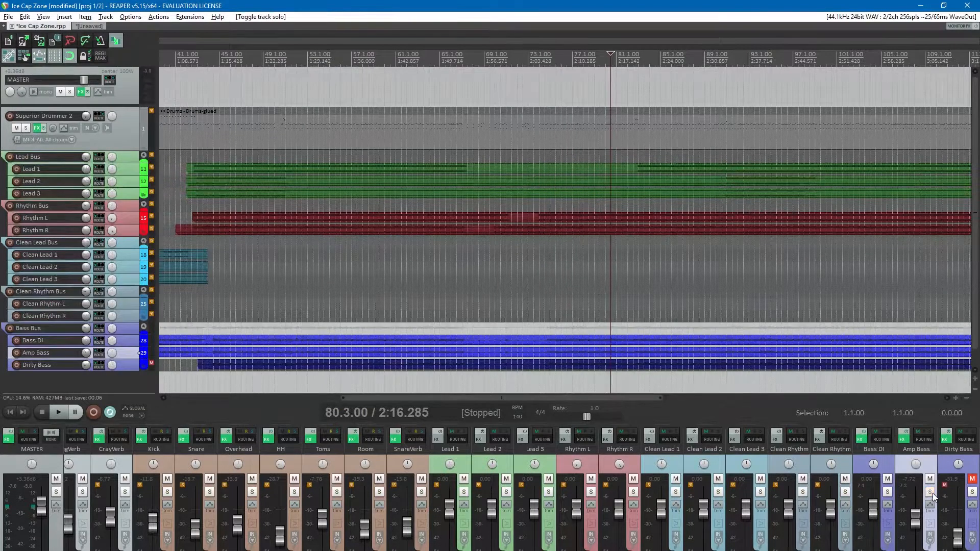
{"action": "key", "text": "ctrl+s"}
- Play the bass section and set the volumes to -2.46 dB for Bass DI and about -6.88 dB for Amp Bass
{"action": "scroll", "coordinate": [669, 374], "scroll_direction": "down", "scroll_amount": 3}
{"action": "scroll", "coordinate": [668, 374], "scroll_direction": "down", "scroll_amount": 3}
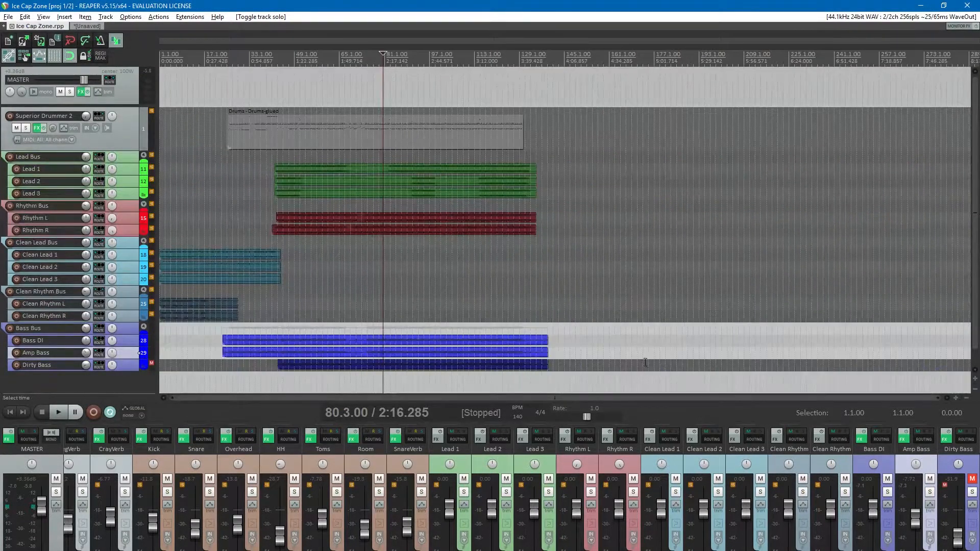
{"action": "key", "text": "space"}
{"action": "left_click_drag", "start_coordinate": [875, 508], "coordinate": [917, 513]}
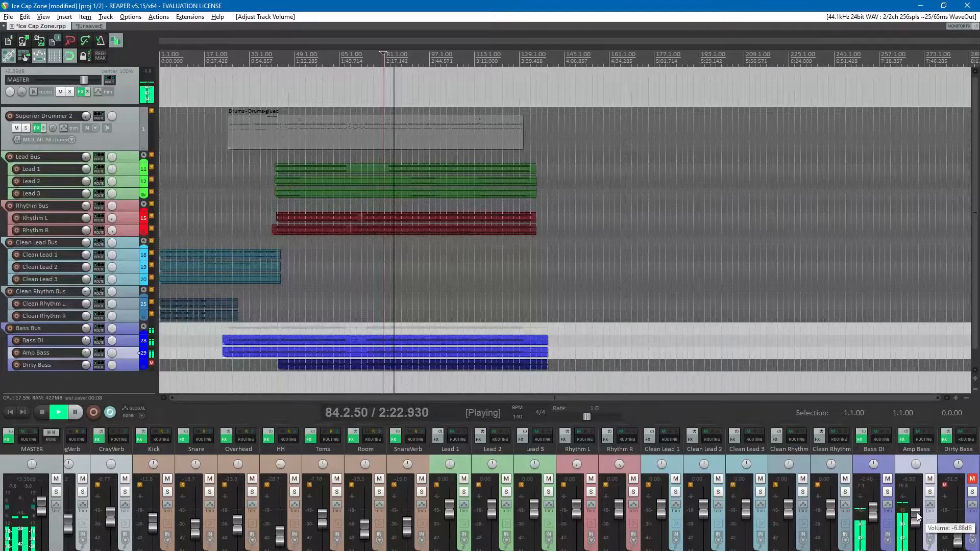
- Change the highest-frequency band in the Amp Bass track's Pro-Q to a High Cut filter
{"action": "right_click", "coordinate": [860, 438]}
{"action": "right_click", "coordinate": [902, 439]}
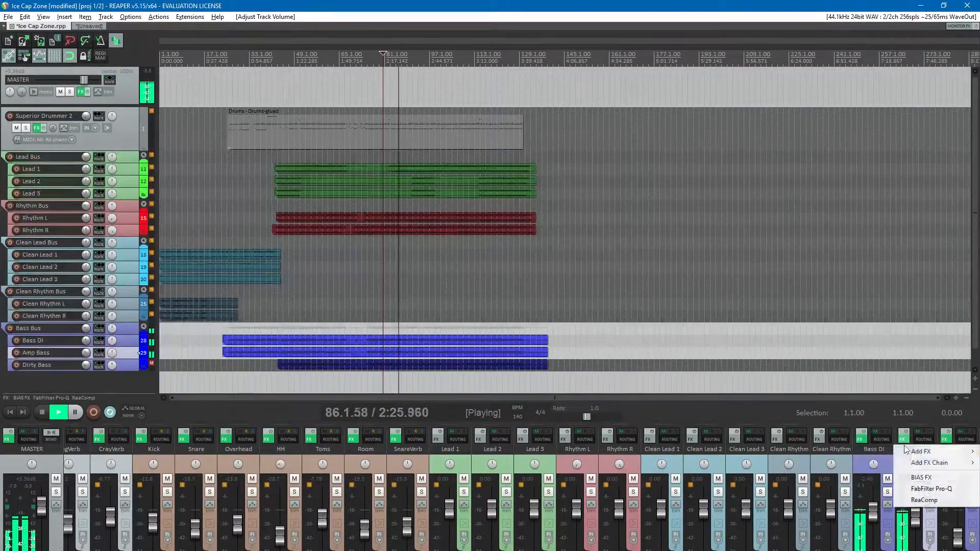
{"action": "left_click", "coordinate": [930, 488]}
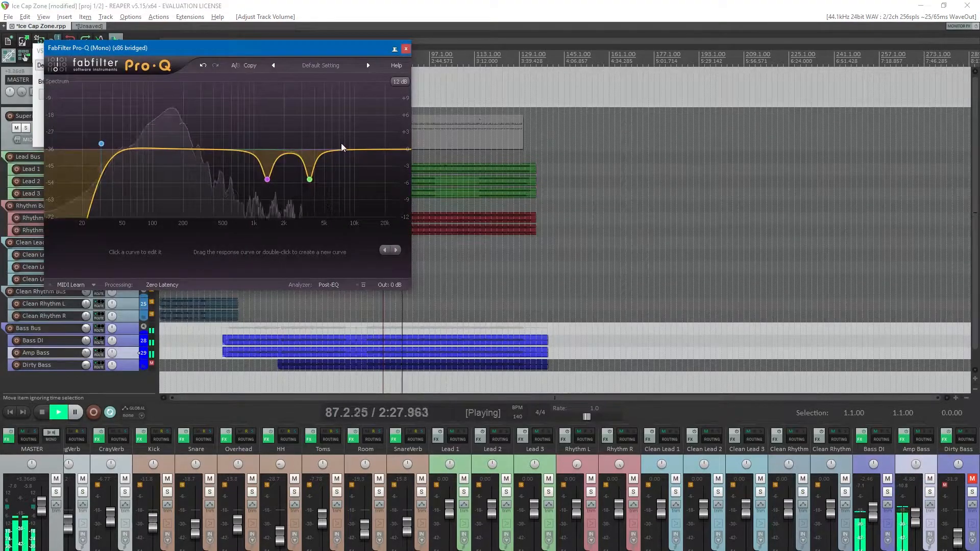
{"action": "right_click", "coordinate": [309, 179]}
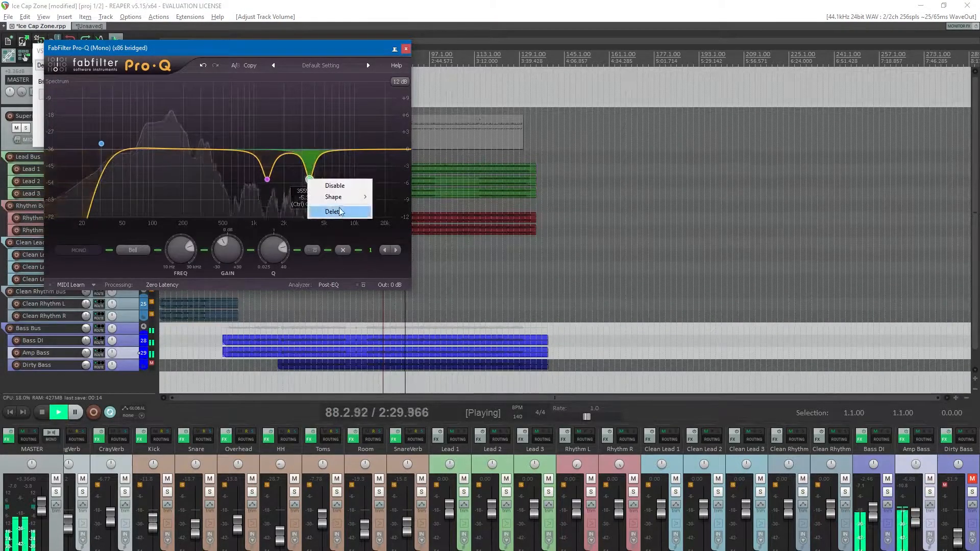
{"action": "mouse_move", "coordinate": [337, 197]}
{"action": "left_click", "coordinate": [391, 243]}
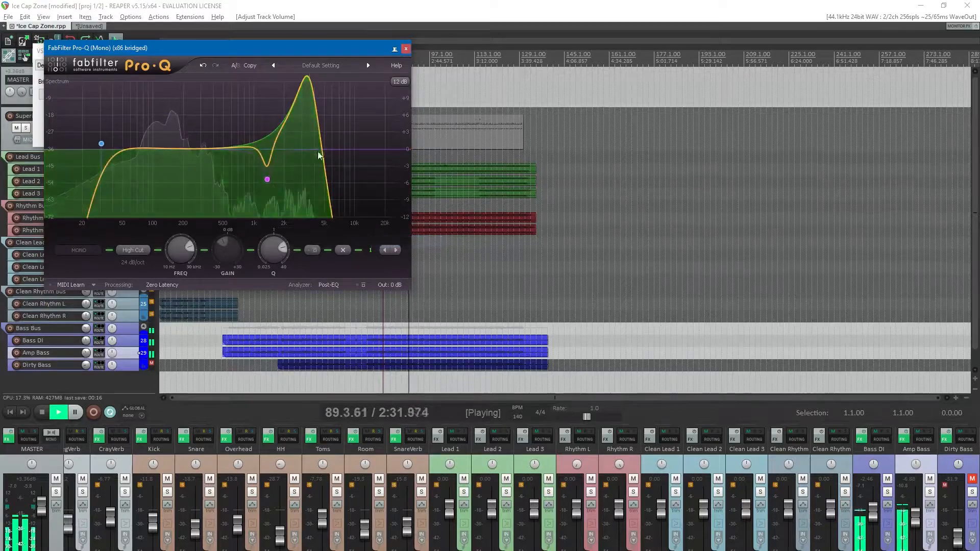
- Set the Amp Bass High Cut band to about 2751 Hz with a Q of about 1.25 and close the equalizer display
{"action": "left_click_drag", "start_coordinate": [276, 251], "coordinate": [275, 278]}
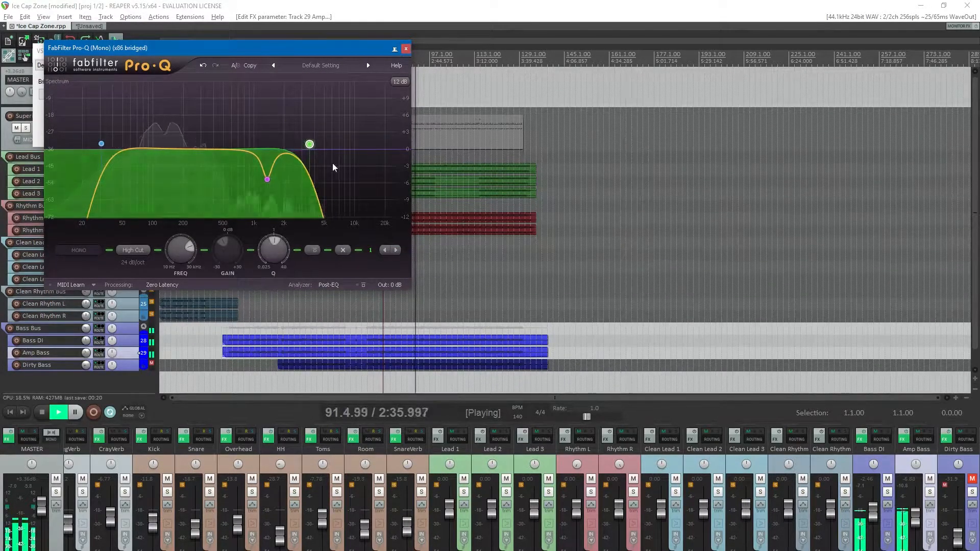
{"action": "left_click_drag", "start_coordinate": [310, 144], "coordinate": [299, 139]}
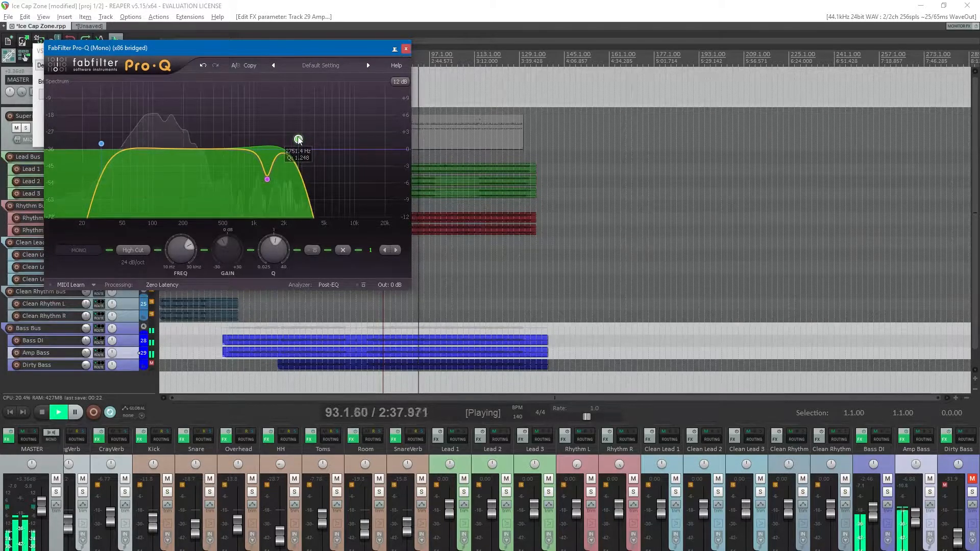
{"action": "left_click", "coordinate": [405, 49]}
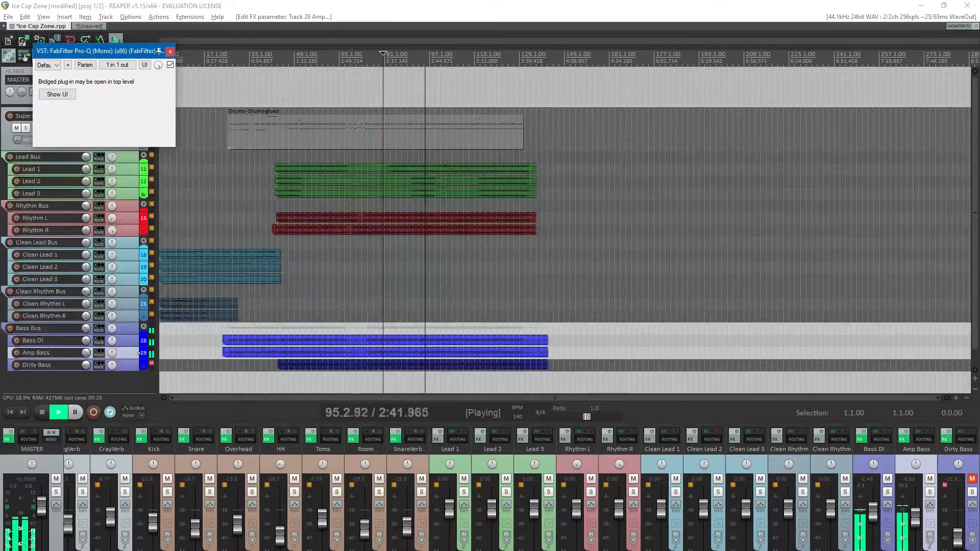
- Unmute the Dirty Bass track, raise its volume slightly and stop playback
{"action": "left_click", "coordinate": [972, 479]}
{"action": "left_click_drag", "start_coordinate": [958, 540], "coordinate": [955, 528]}
{"action": "key", "text": "space"}
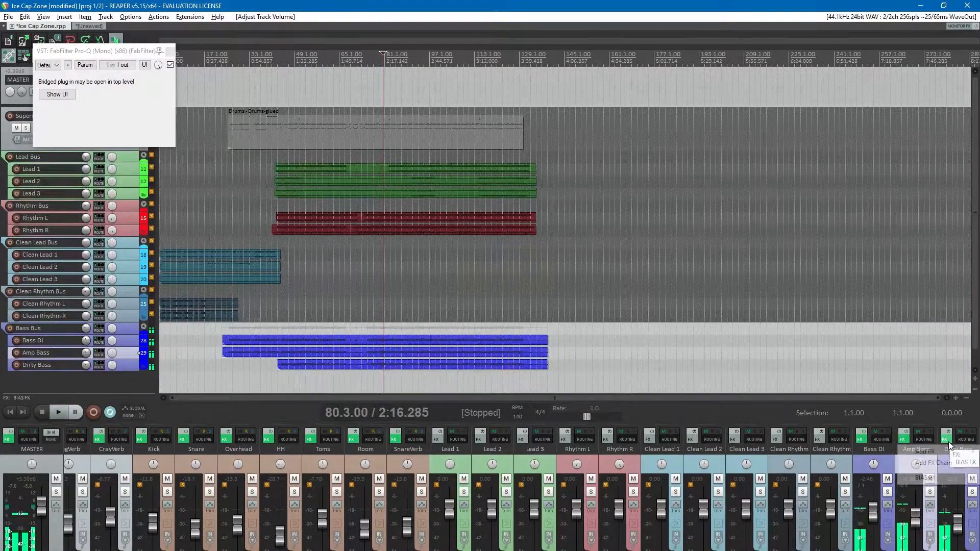
- Open BIAS FX on the Dirty Bass track, closing the leftover Pro-Q window and repositioning the plugin window
{"action": "left_click", "coordinate": [949, 479]}
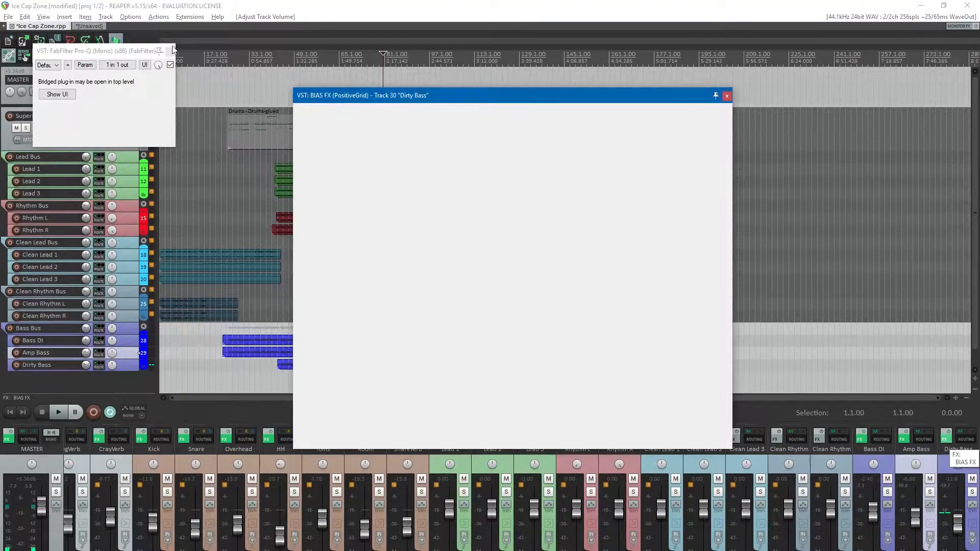
{"action": "left_click", "coordinate": [171, 50]}
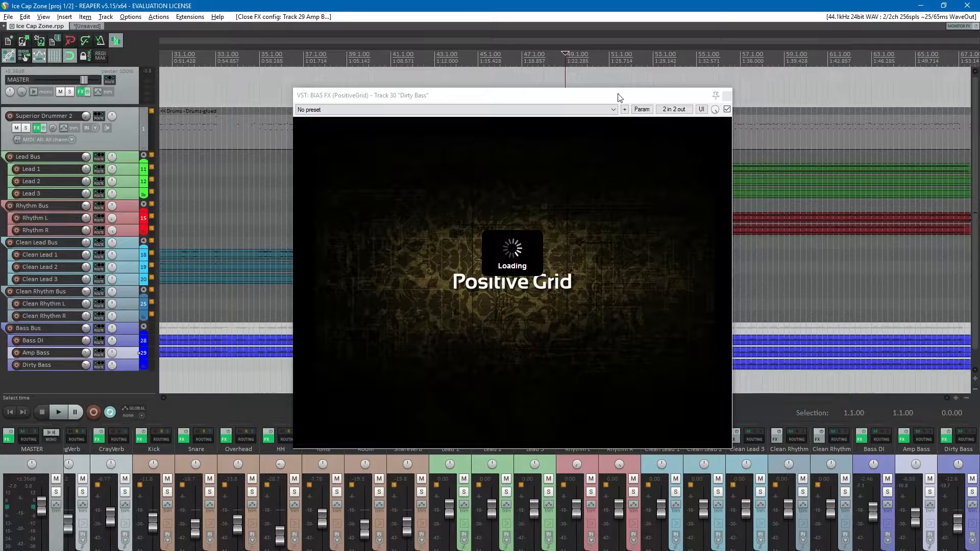
{"action": "left_click_drag", "start_coordinate": [618, 94], "coordinate": [503, 104]}
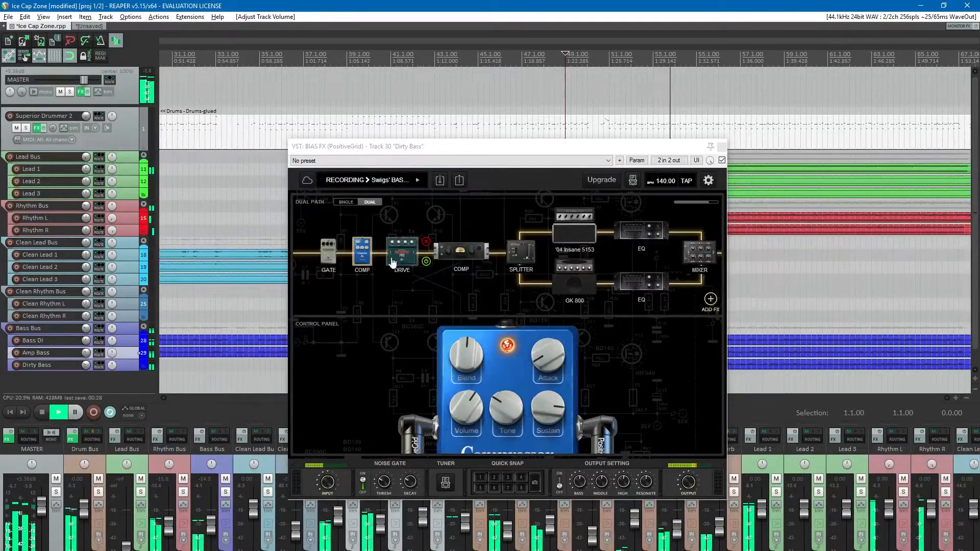
- Lower the BIAS FX Overdrive pedal's Level to about 6.5 and reduce its Tone, soloing the Bass Bus only during the adjustment
{"action": "left_click", "coordinate": [404, 254]}
{"action": "left_click", "coordinate": [225, 492]}
{"action": "left_click", "coordinate": [528, 346]}
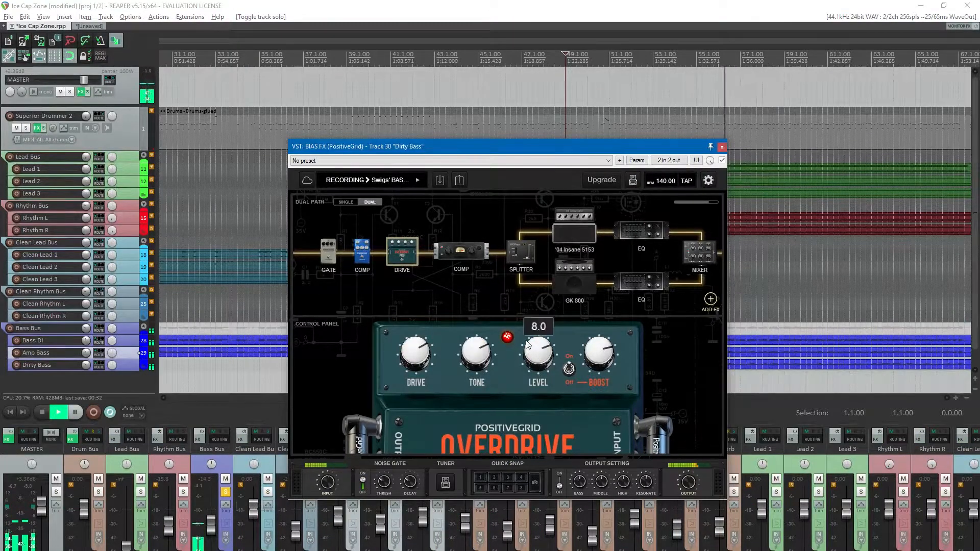
{"action": "left_click_drag", "start_coordinate": [528, 345], "coordinate": [528, 362]}
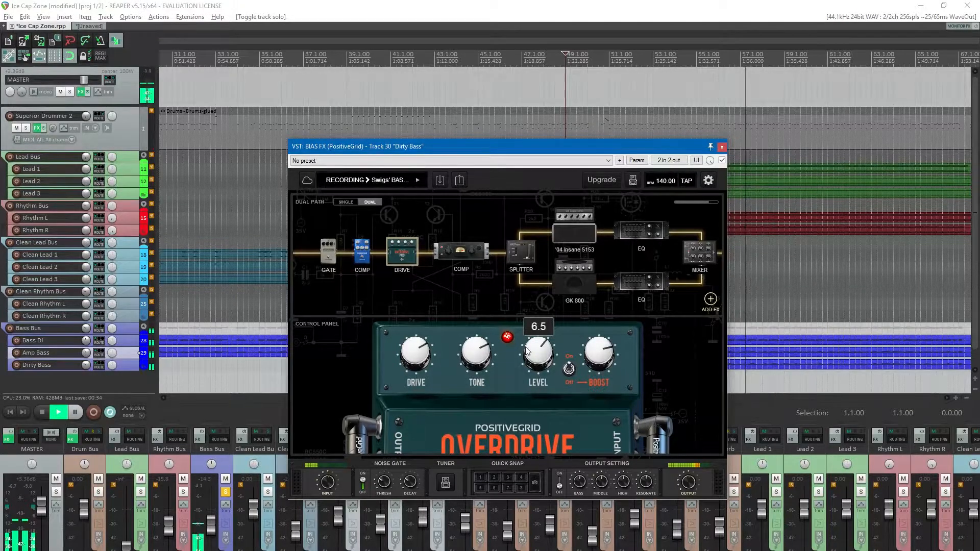
{"action": "mouse_move", "coordinate": [475, 366]}
{"action": "mouse_move", "coordinate": [475, 366]}
{"action": "left_mouse_down"}
{"action": "mouse_move", "coordinate": [470, 348]}
{"action": "mouse_move", "coordinate": [466, 362]}
{"action": "left_mouse_up"}
{"action": "left_click", "coordinate": [230, 494]}
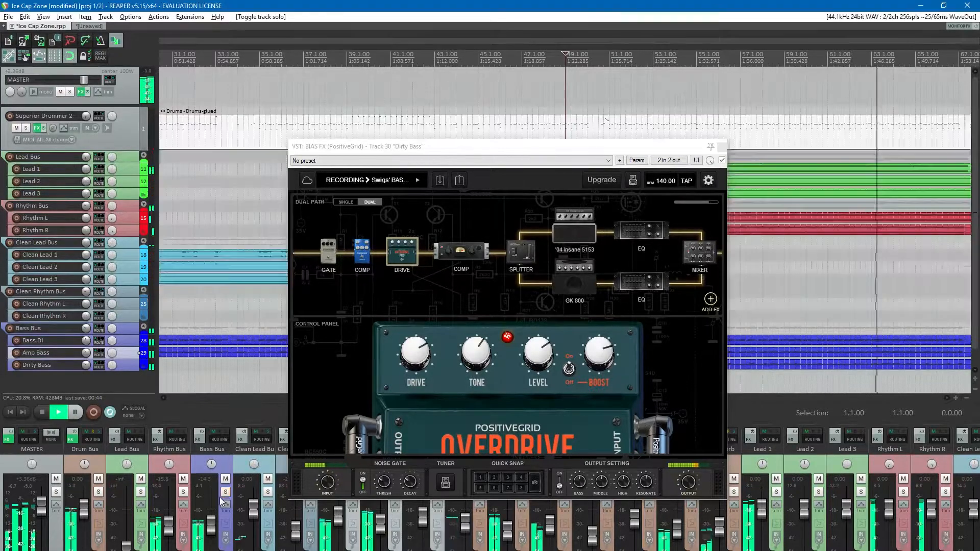
- Close BIAS FX, solo the Bass Bus and raise its volume to about -11.2 dB
{"action": "left_click", "coordinate": [721, 148]}
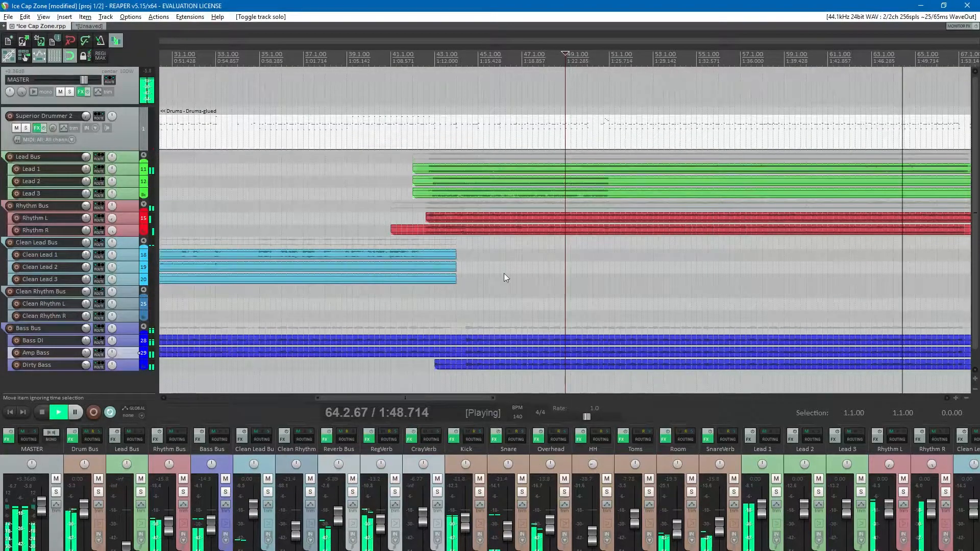
{"action": "left_click", "coordinate": [225, 492]}
{"action": "left_click_drag", "start_coordinate": [210, 525], "coordinate": [209, 520]}
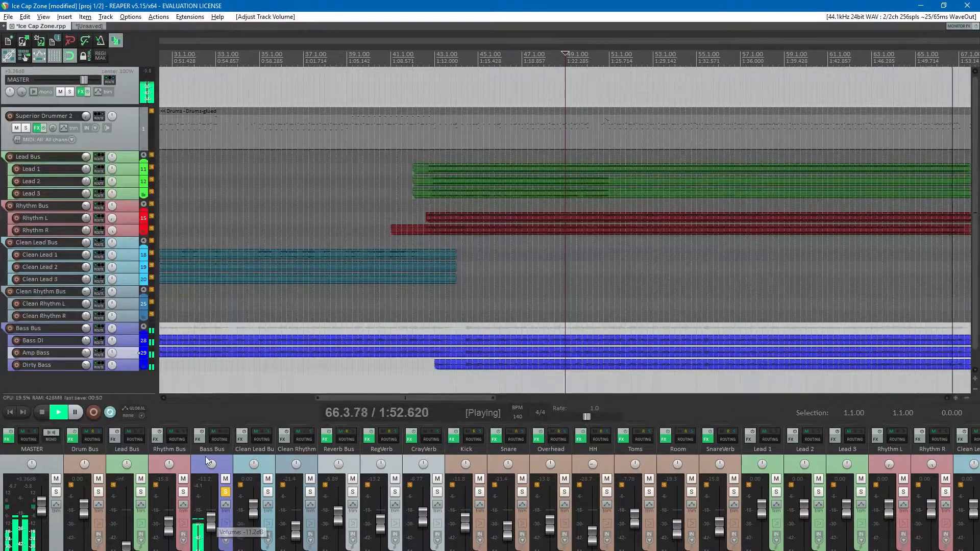
- Find plugins matching "pro" and add FabFilter Pro-Q (Mono) (x86) to the Bass Bus
{"action": "left_click", "coordinate": [201, 440]}
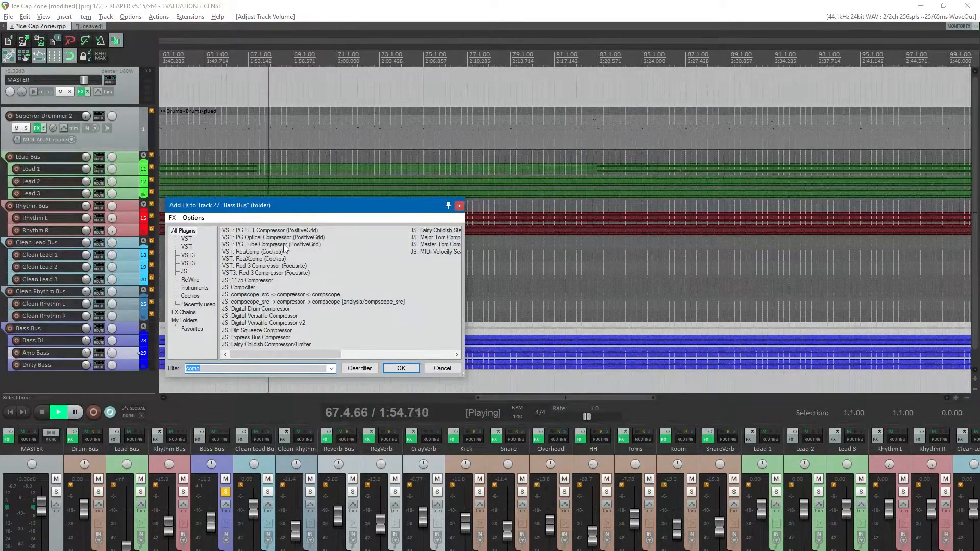
{"action": "type", "text": "pro"}
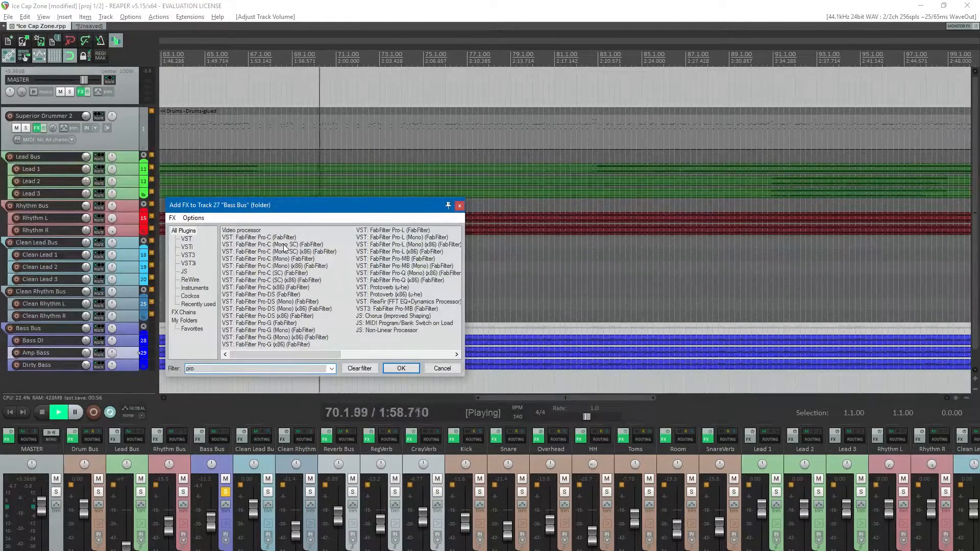
{"action": "double_click", "coordinate": [402, 274]}
{"action": "left_click", "coordinate": [395, 351]}
{"action": "left_click", "coordinate": [408, 379]}
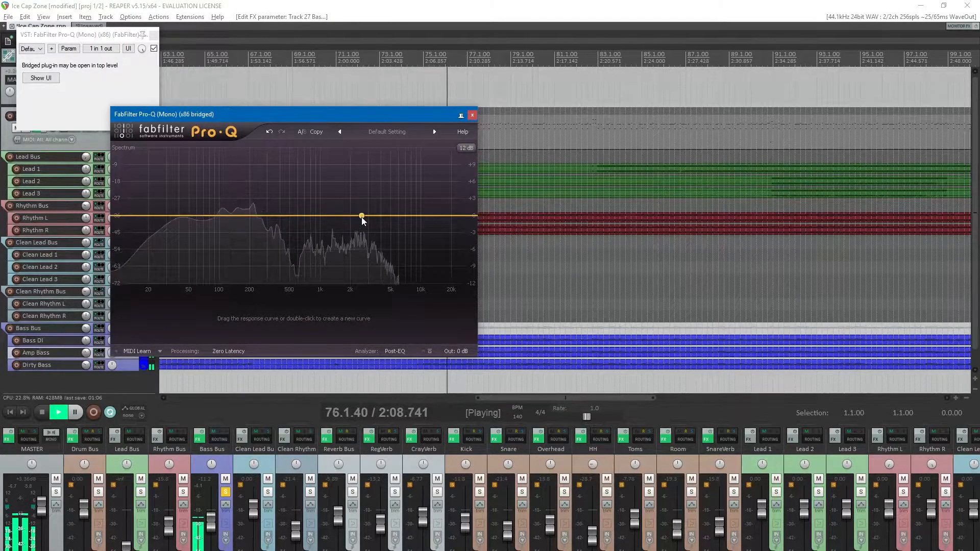
- Unsolo the Bass Bus and make two narrow cuts in its Pro-Q, one near 2310 Hz and one near 800 Hz
{"action": "left_click", "coordinate": [225, 492]}
{"action": "left_click_drag", "start_coordinate": [366, 219], "coordinate": [356, 185]}
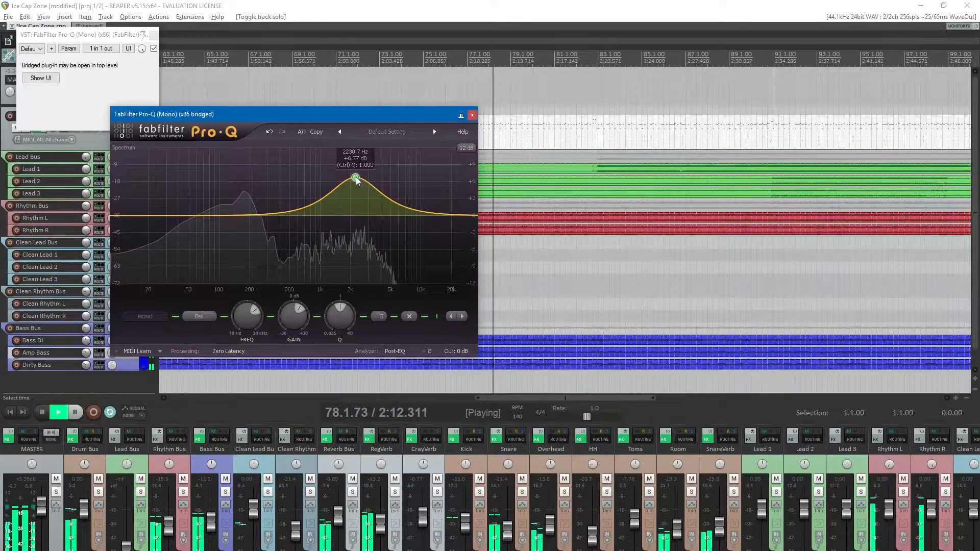
{"action": "scroll", "coordinate": [356, 184], "scroll_direction": "up", "scroll_amount": 5}
{"action": "left_click_drag", "start_coordinate": [357, 187], "coordinate": [357, 246]}
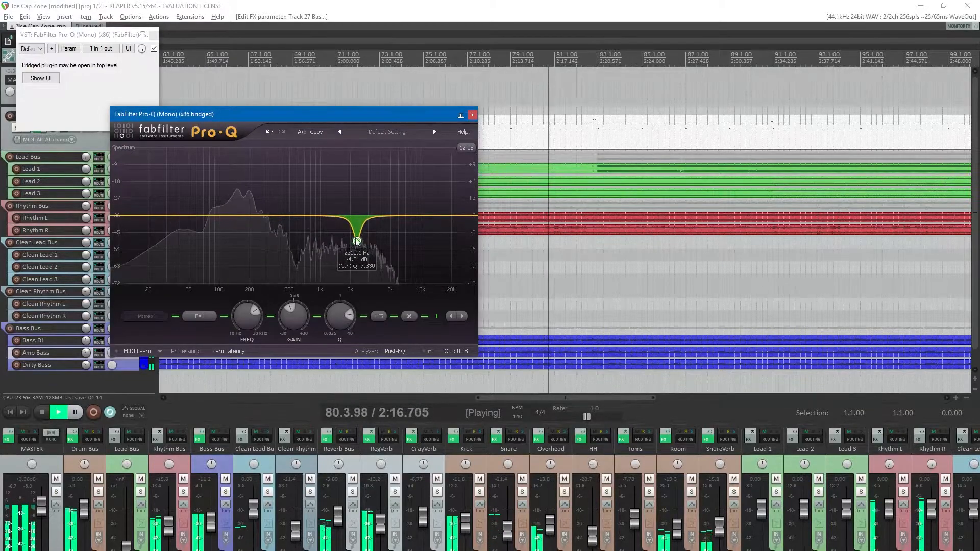
{"action": "double_click", "coordinate": [305, 215]}
{"action": "left_click_drag", "start_coordinate": [305, 215], "coordinate": [309, 240]}
{"action": "scroll", "coordinate": [311, 163], "scroll_direction": "up", "scroll_amount": 10}
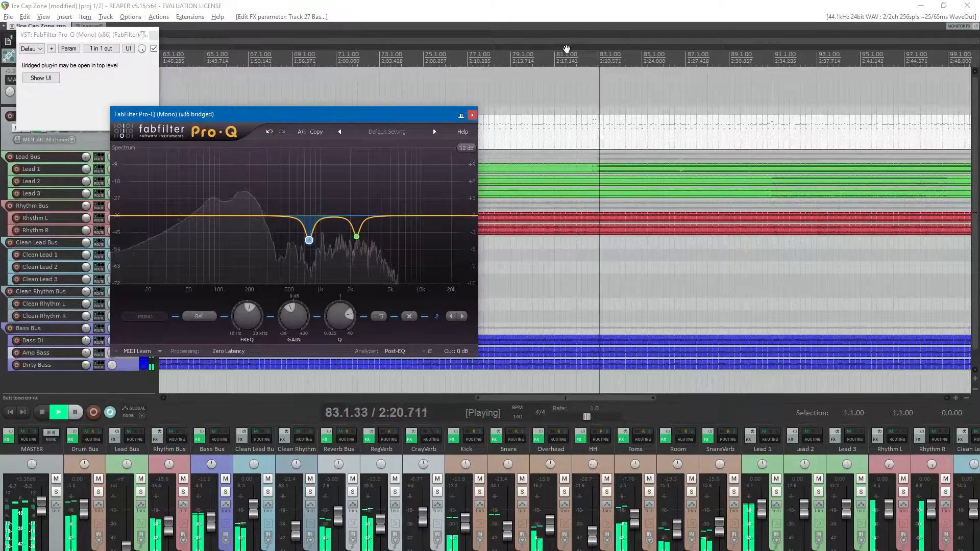
- Save the project and restart playback from measure 90
{"action": "left_click", "coordinate": [582, 107]}
{"action": "key", "text": "space"}
{"action": "key", "text": "ctrl+s"}
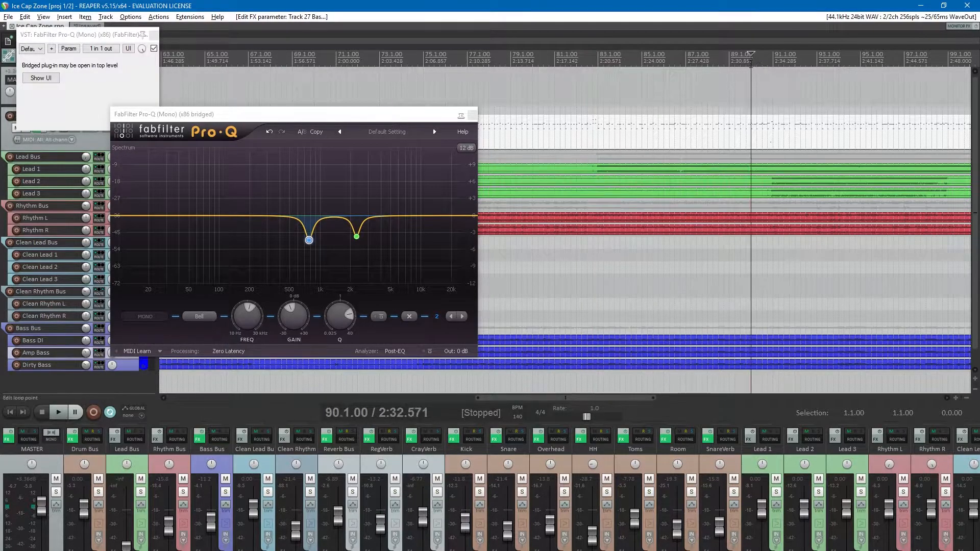
{"action": "key", "text": "space"}
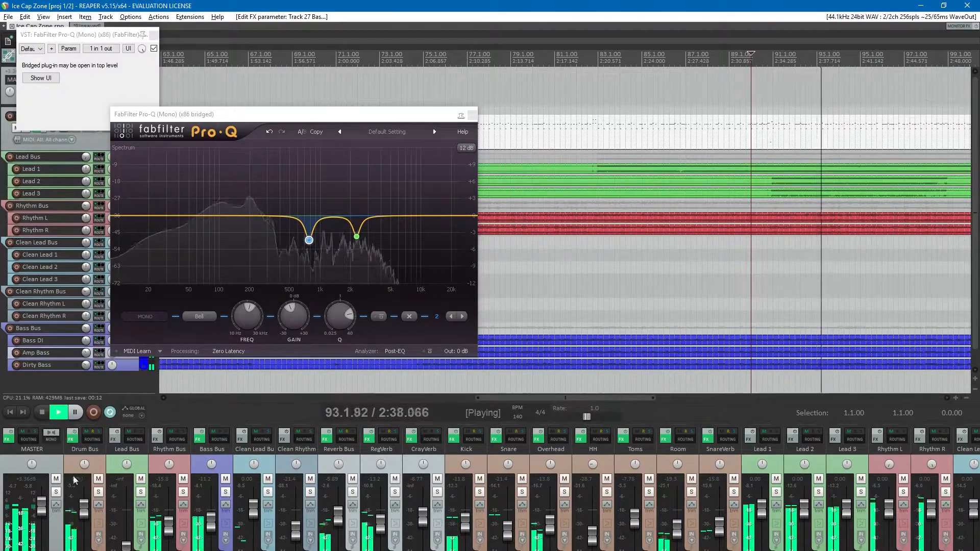
- Raise the master volume to +6.87 dB and slightly lower the Bass Bus and Overhead faders
{"action": "left_click_drag", "start_coordinate": [37, 512], "coordinate": [37, 505]}
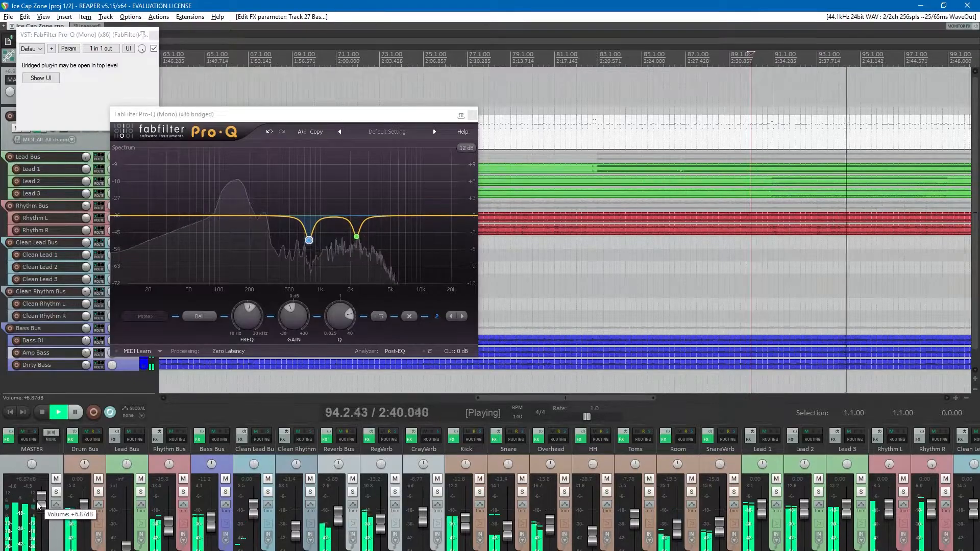
{"action": "left_click_drag", "start_coordinate": [210, 516], "coordinate": [210, 528]}
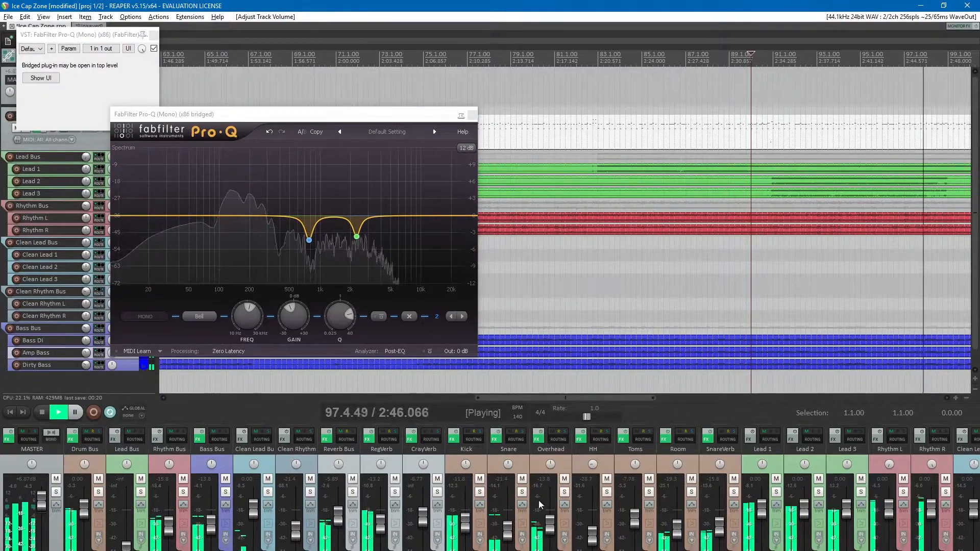
{"action": "left_click_drag", "start_coordinate": [550, 520], "coordinate": [549, 525]}
- Add a narrow cut near 330 Hz and a gentle boost near 65 Hz to the Bass Bus Pro-Q
{"action": "left_click_drag", "start_coordinate": [266, 218], "coordinate": [203, 210]}
{"action": "scroll", "coordinate": [202, 210], "scroll_direction": "up", "scroll_amount": 3}
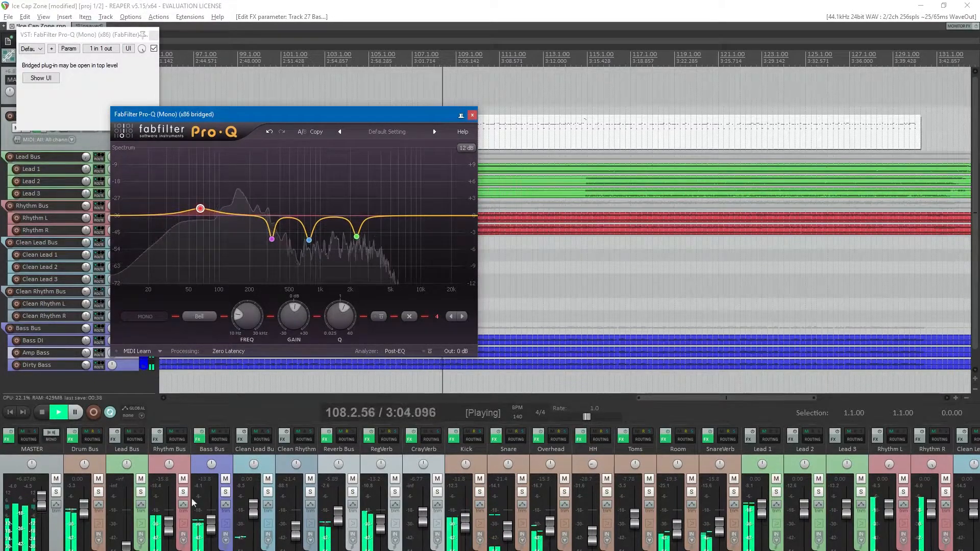
- Lower the Rhythm Bus volume slightly, close the Bass Bus Pro-Q windows, and save the project with playback stopped
{"action": "left_click_drag", "start_coordinate": [169, 524], "coordinate": [169, 526]}
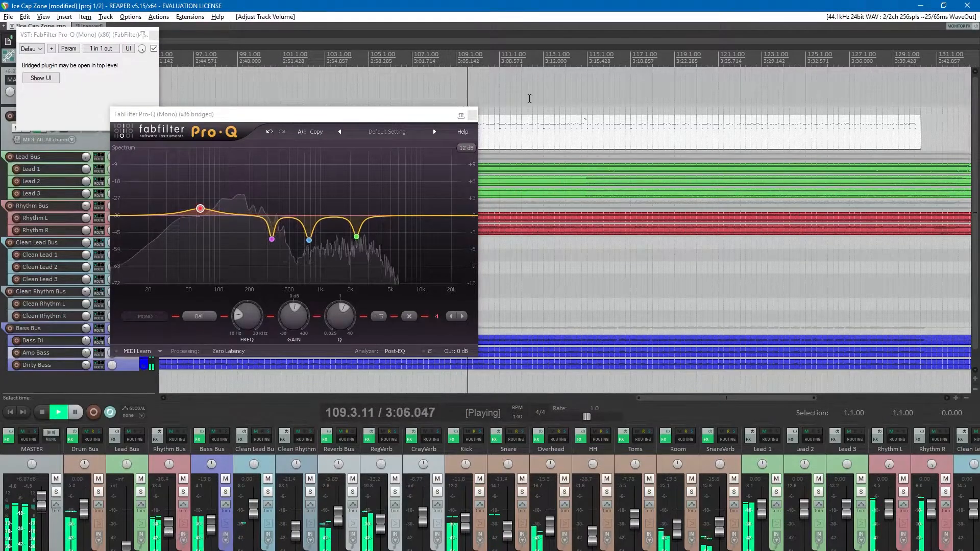
{"action": "left_click", "coordinate": [472, 114]}
{"action": "key", "text": "space"}
{"action": "key", "text": "ctrl+s"}
{"action": "left_click", "coordinate": [155, 35]}
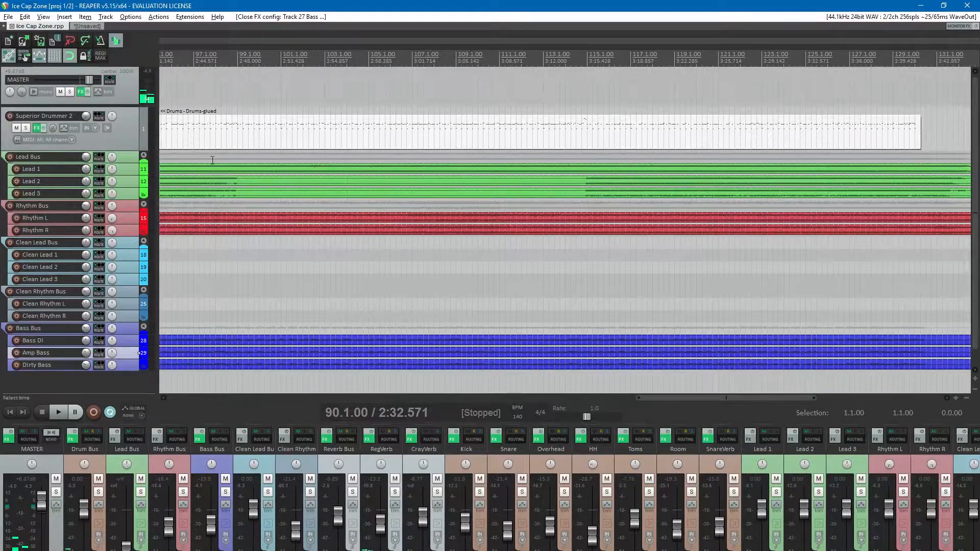
- Play the song from measure 25 and lower the Clean Lead Bus volume to about -4.17 dB
{"action": "scroll", "coordinate": [354, 278], "scroll_direction": "down", "scroll_amount": 5}
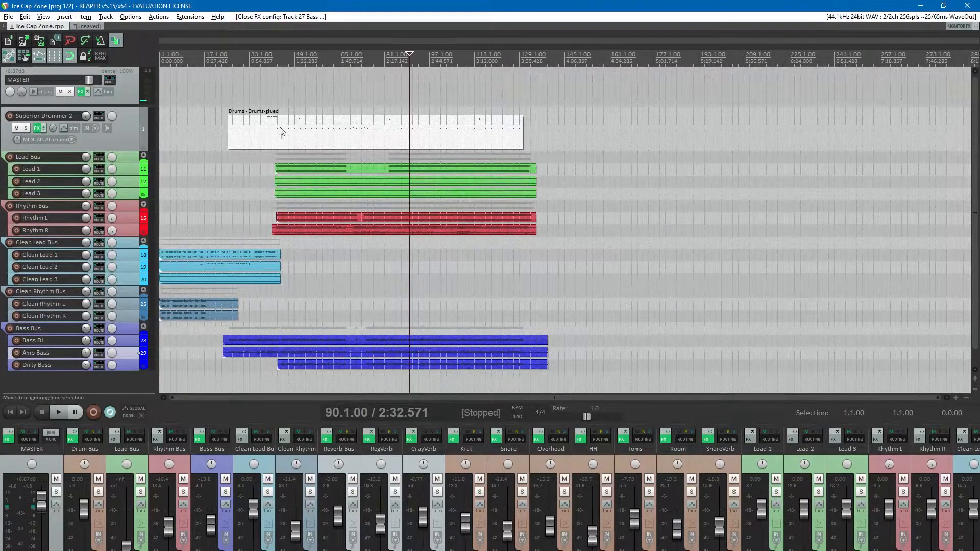
{"action": "left_click", "coordinate": [217, 61]}
{"action": "scroll", "coordinate": [315, 201], "scroll_direction": "up", "scroll_amount": 5}
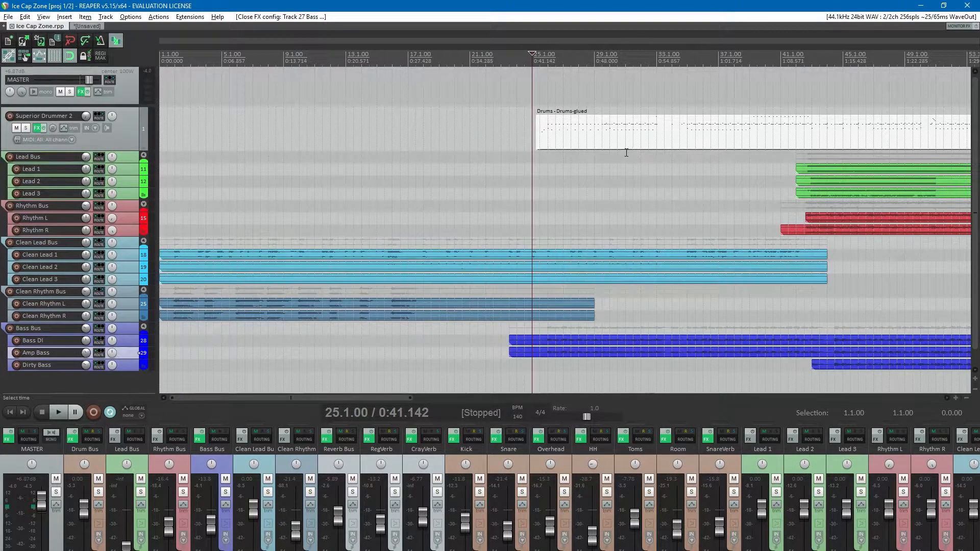
{"action": "key", "text": "space"}
{"action": "left_click_drag", "start_coordinate": [253, 509], "coordinate": [251, 514]}
- Move the Bass Bus strip after the Clean Rhythm Bus in the mixer and lower the Reverb Bus volume
{"action": "left_click", "coordinate": [241, 460]}
{"action": "left_click_drag", "start_coordinate": [222, 463], "coordinate": [316, 460]}
{"action": "left_click_drag", "start_coordinate": [338, 513], "coordinate": [337, 529]}
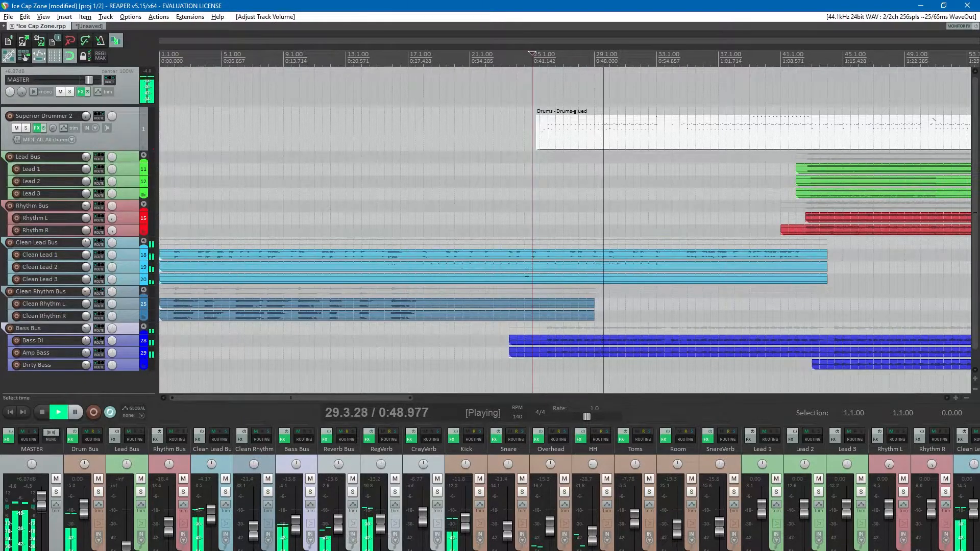
- Solo the Kick track and set a slight boost near 340 Hz in its Pro-Q, closing the plugin when done
{"action": "scroll", "coordinate": [533, 260], "scroll_direction": "down", "scroll_amount": 2}
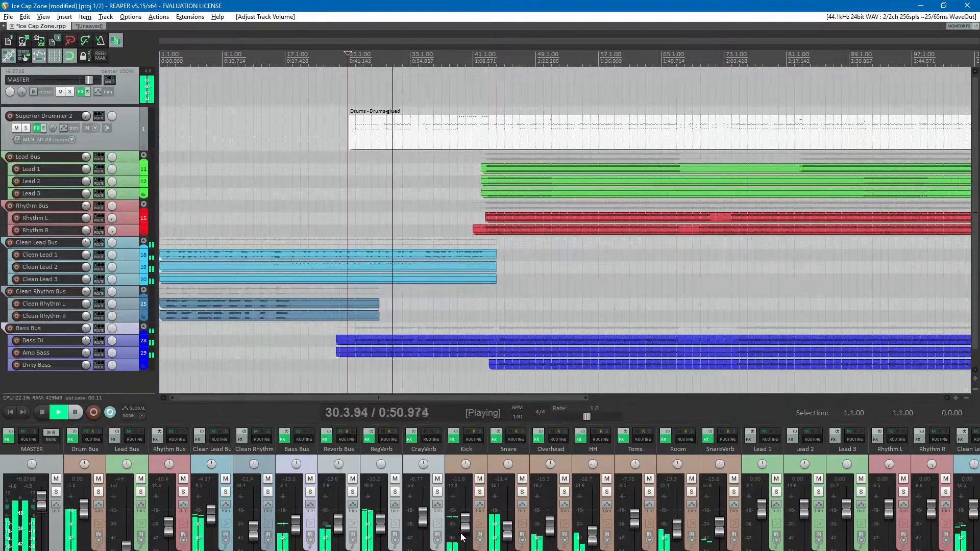
{"action": "left_click", "coordinate": [480, 494]}
{"action": "right_click", "coordinate": [450, 441]}
{"action": "left_click", "coordinate": [498, 477]}
{"action": "left_click_drag", "start_coordinate": [321, 206], "coordinate": [349, 205]}
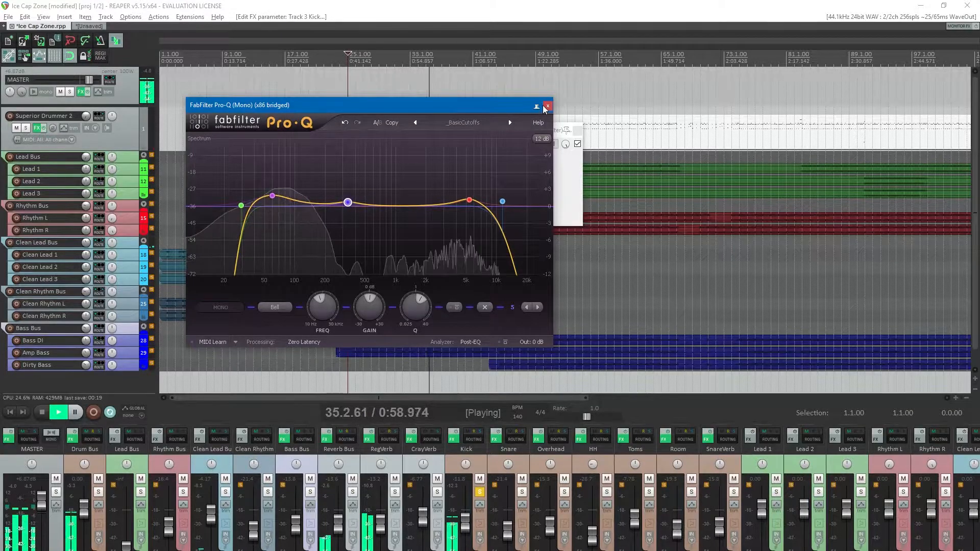
{"action": "left_click", "coordinate": [547, 106]}
- Clear the Kick solo, replay the full mix from measure 34, and save the project with playback stopped
{"action": "key", "text": "space"}
{"action": "left_click", "coordinate": [35, 128]}
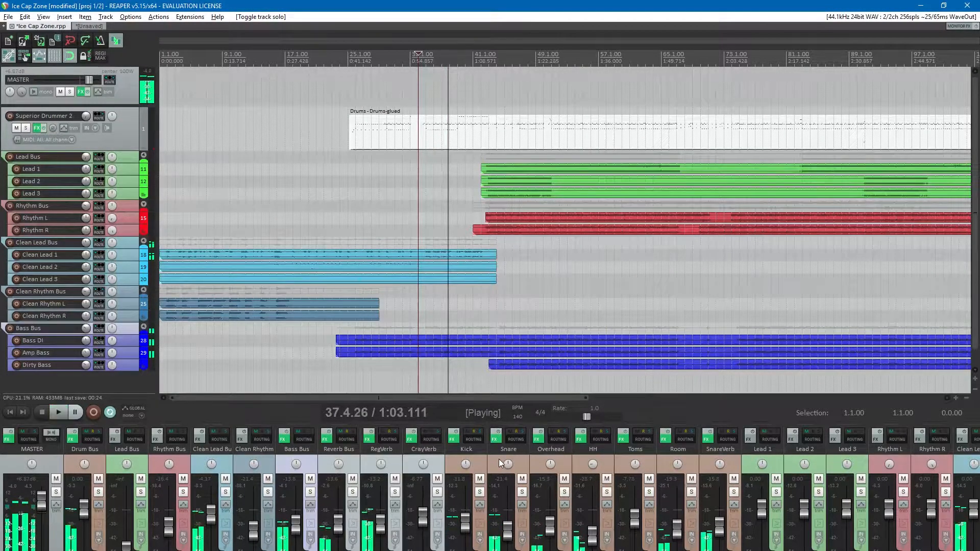
{"action": "key", "text": "space"}
{"action": "key", "text": "ctrl+s"}
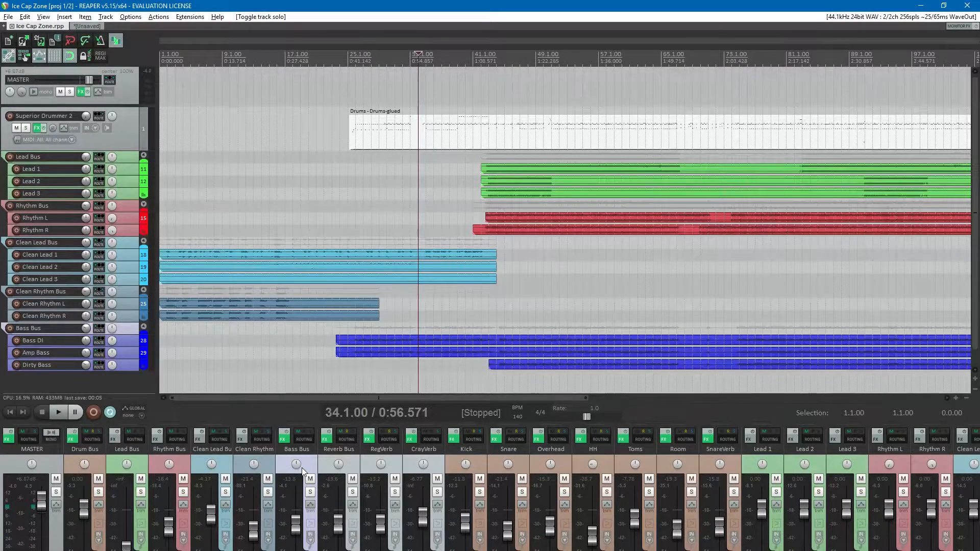
- Open Superior Drummer 2 and load the 16x22" GMS kick drum in the drum kit
{"action": "left_click", "coordinate": [38, 128]}
{"action": "left_click", "coordinate": [194, 145]}
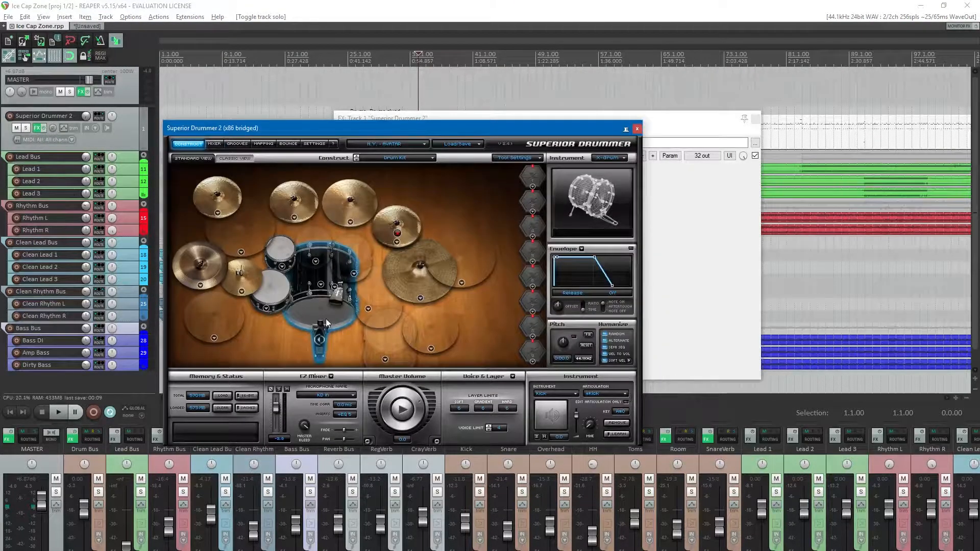
{"action": "left_click", "coordinate": [320, 285]}
{"action": "left_click", "coordinate": [335, 324]}
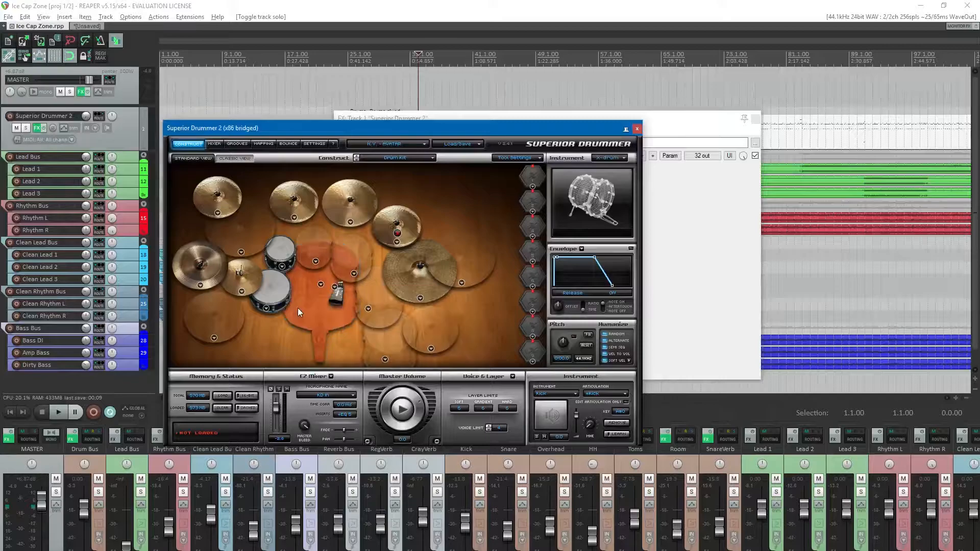
{"action": "left_click", "coordinate": [318, 285]}
{"action": "left_click", "coordinate": [329, 336]}
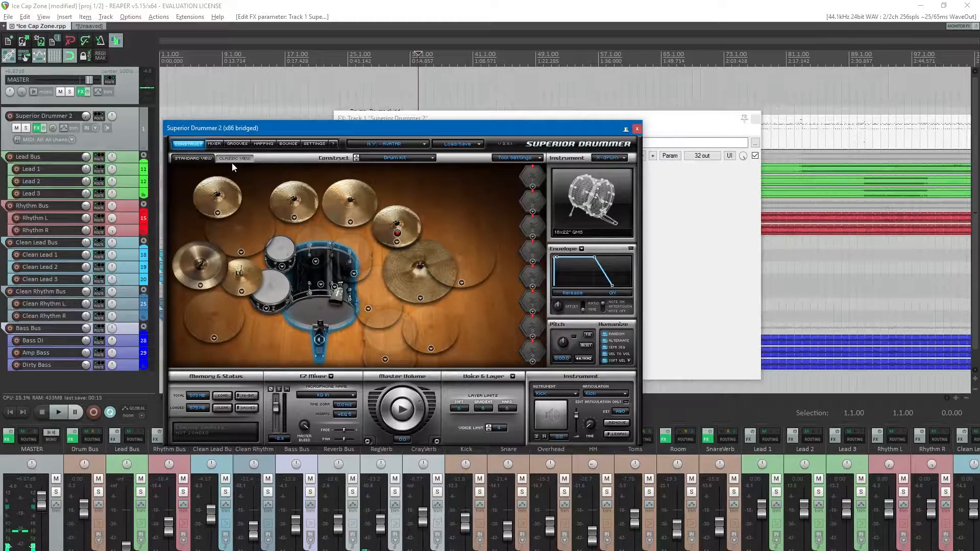
- Play from measure 35 and, in Superior Drummer's mixer, lower KD Out to about -10 dB and raise KD Sub to about -5 dB
{"action": "left_click", "coordinate": [417, 111]}
{"action": "key", "text": "space"}
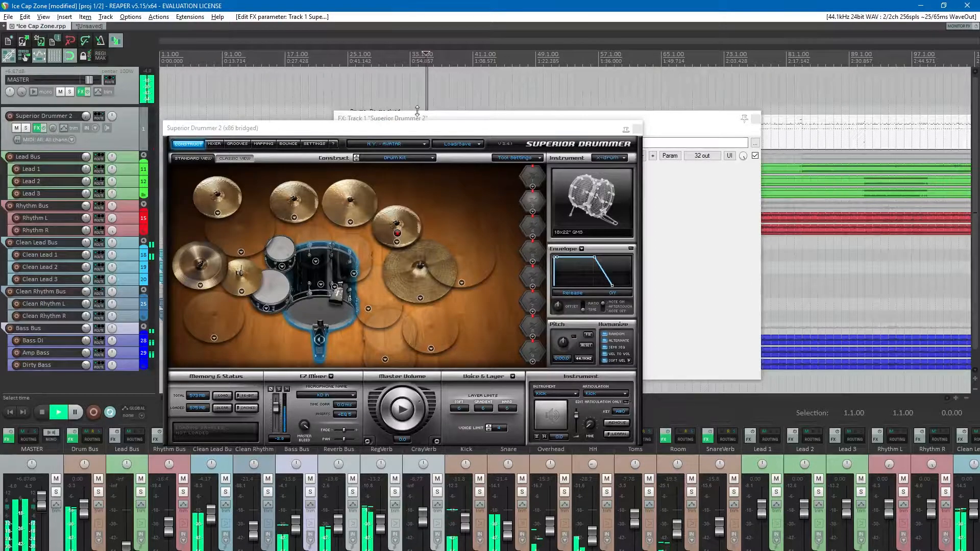
{"action": "left_click", "coordinate": [214, 143]}
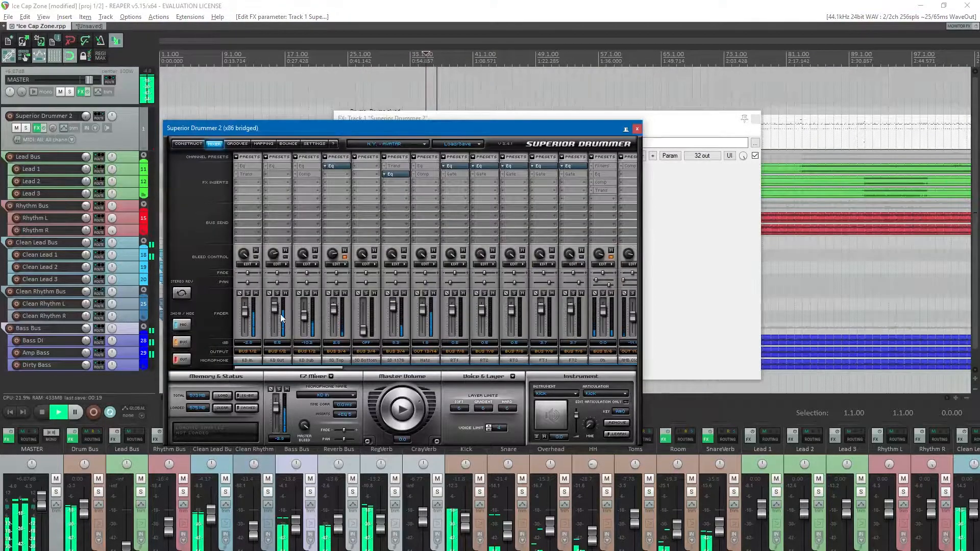
{"action": "left_click_drag", "start_coordinate": [275, 311], "coordinate": [304, 319]}
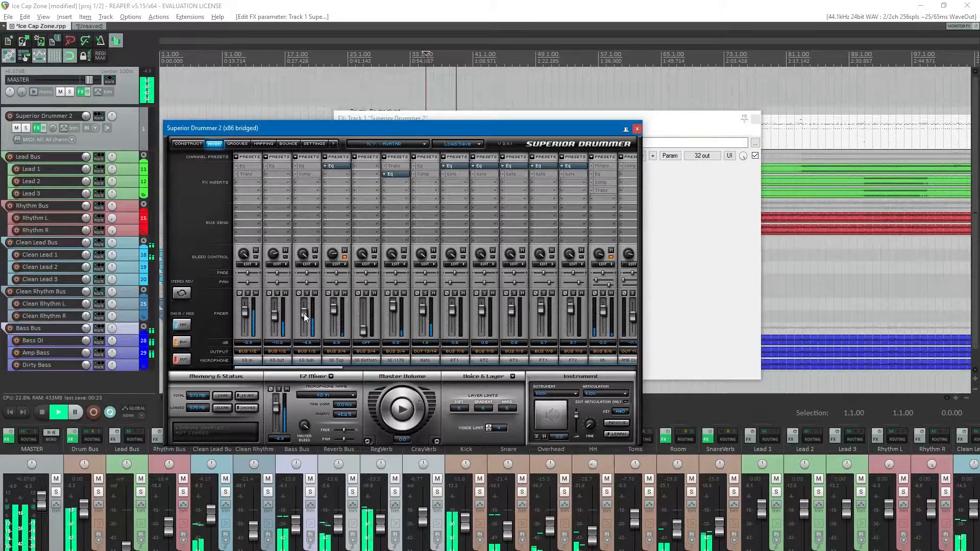
- Close the Superior Drummer 2 windows and save the project
{"action": "left_click", "coordinate": [636, 129]}
{"action": "left_click", "coordinate": [755, 119]}
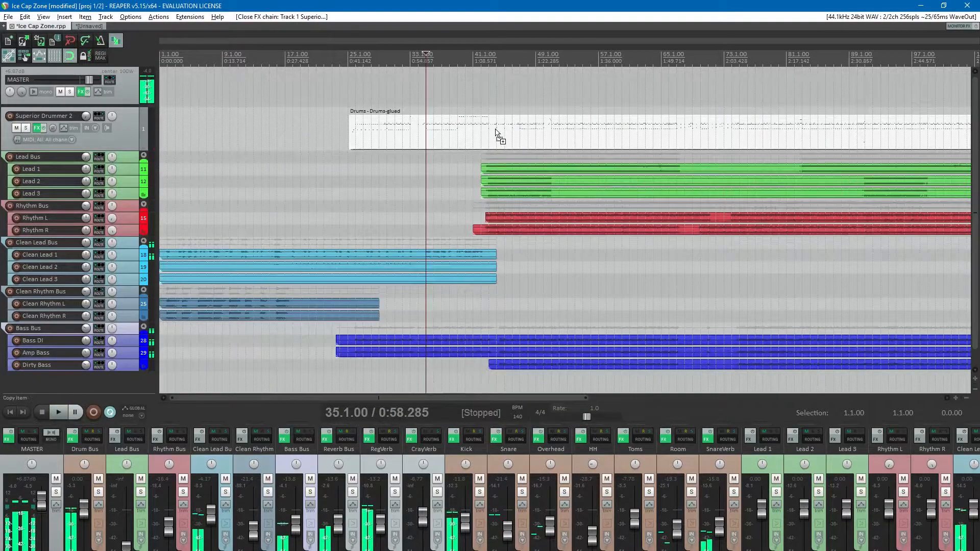
{"action": "key", "text": "ctrl+s"}
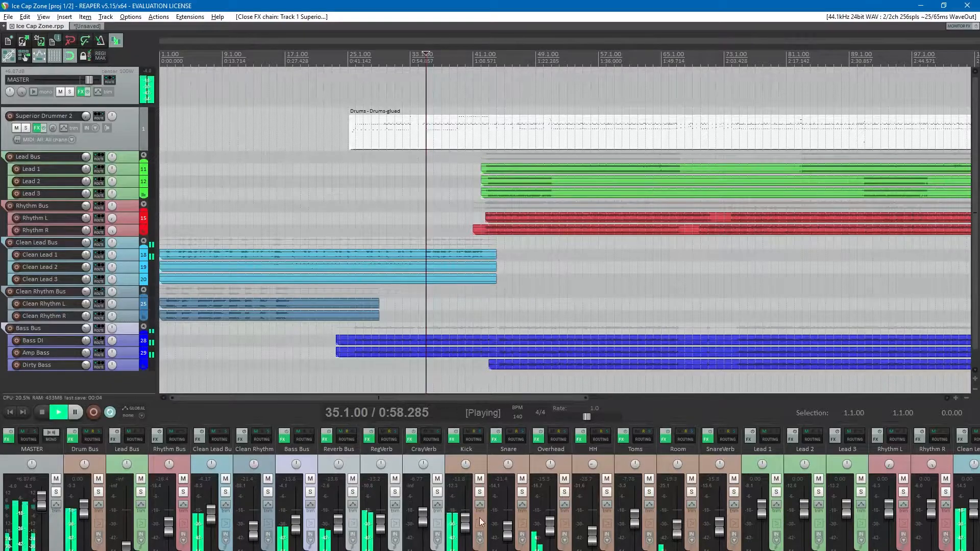
- Lower the Kick volume to about -12.9 dB and adjust the HH pan, soloing the Drum Bus only during the pan adjustment
{"action": "left_click_drag", "start_coordinate": [465, 517], "coordinate": [465, 518]}
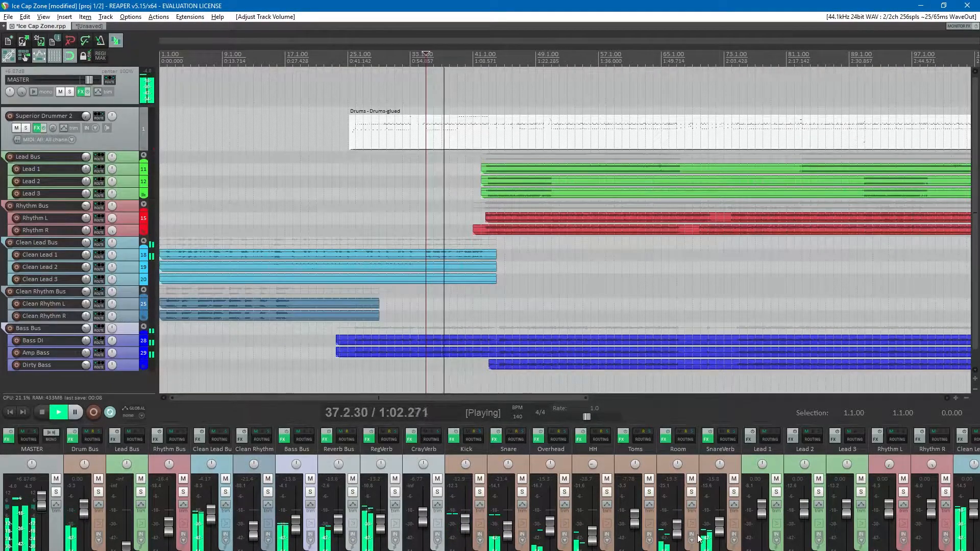
{"action": "left_click", "coordinate": [99, 492]}
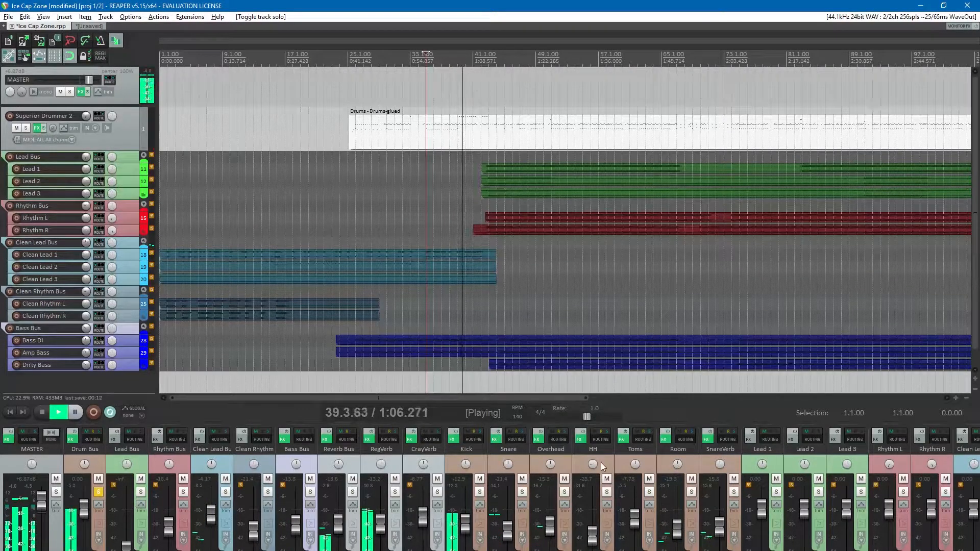
{"action": "left_click_drag", "start_coordinate": [595, 464], "coordinate": [589, 464]}
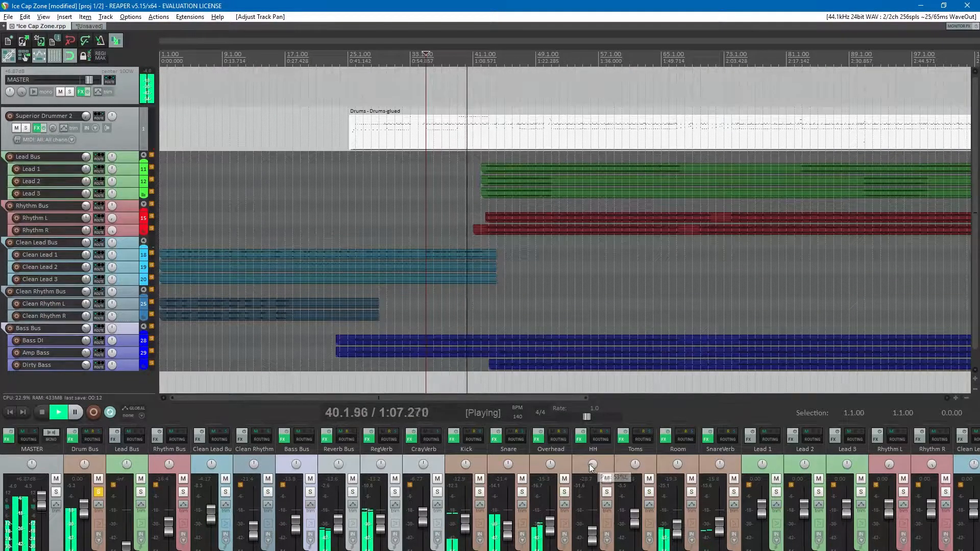
{"action": "left_click", "coordinate": [103, 491]}
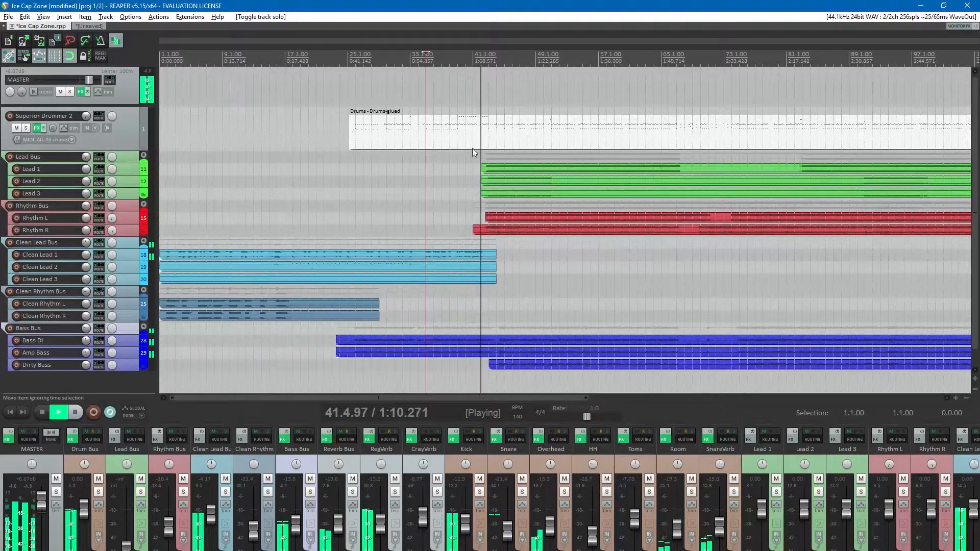
- Trim the start of the Rhythm R clip to nearly match the Rhythm L clip, stop playback, and save the project
{"action": "scroll", "coordinate": [466, 149], "scroll_direction": "up", "scroll_amount": 4}
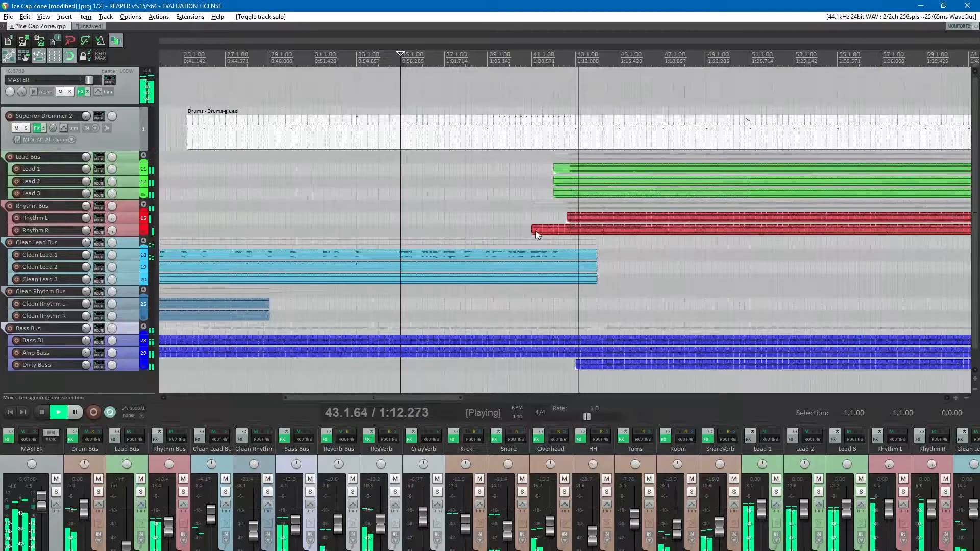
{"action": "left_click_drag", "start_coordinate": [532, 229], "coordinate": [565, 230]}
{"action": "key", "text": "space"}
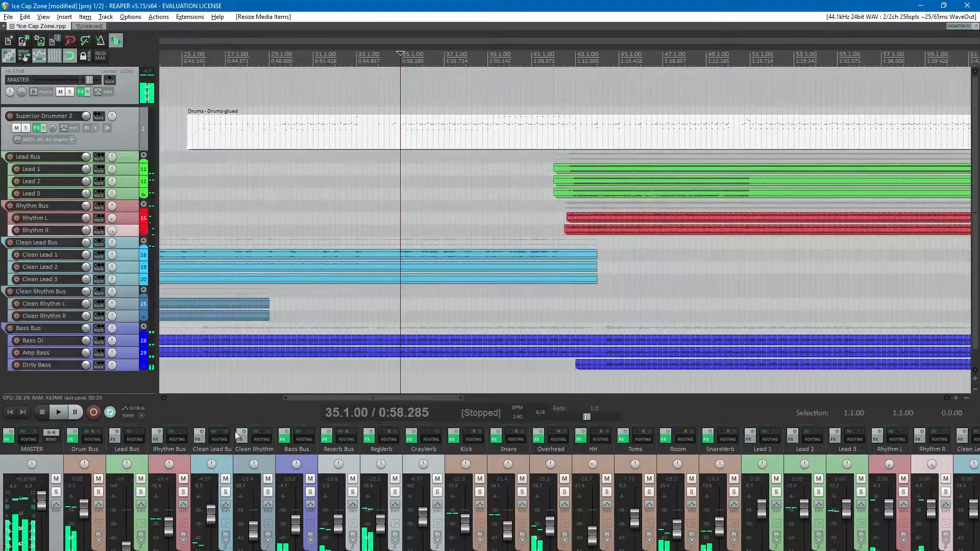
{"action": "key", "text": "ctrl+s"}
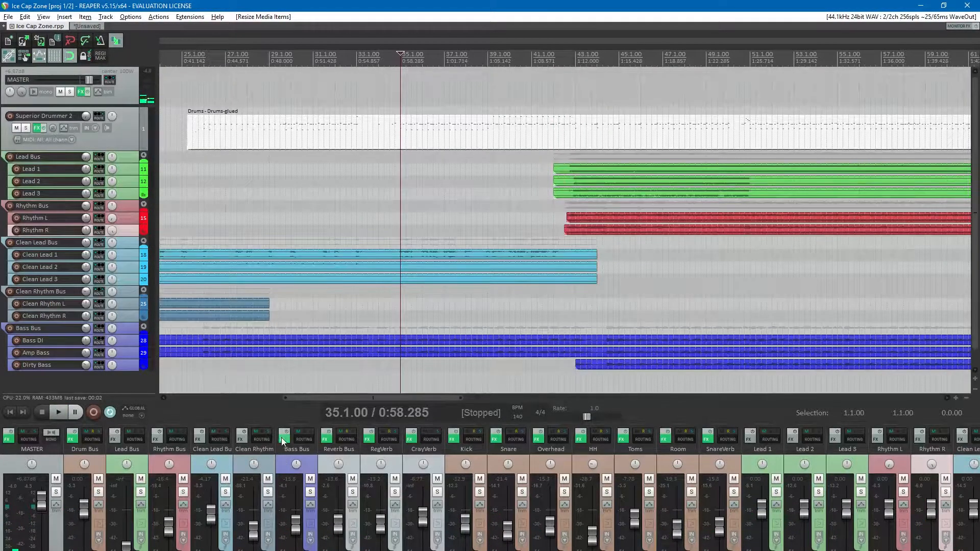
- Add ReaComp (Cockos) to the Bass Bus and solo that bus
{"action": "right_click", "coordinate": [283, 438]}
{"action": "mouse_move", "coordinate": [330, 452]}
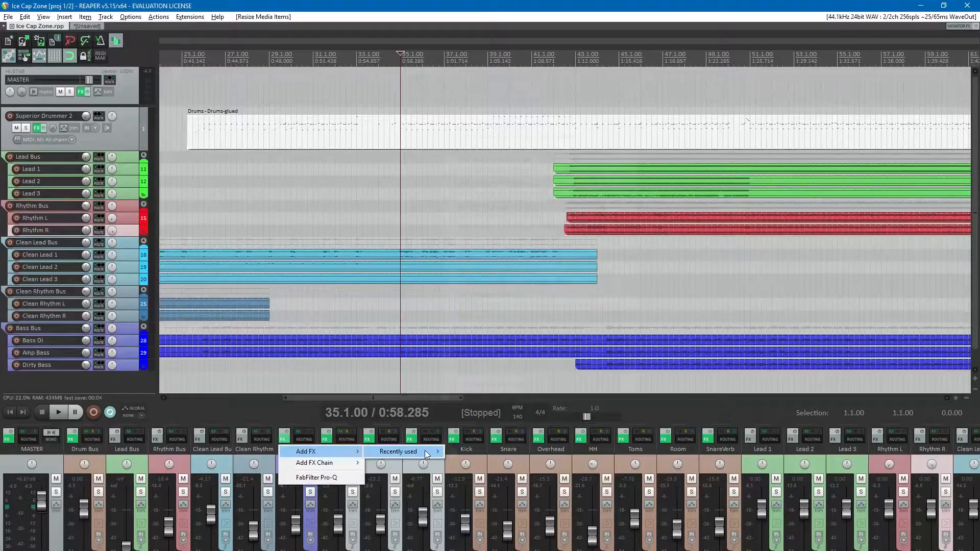
{"action": "mouse_move", "coordinate": [426, 448]}
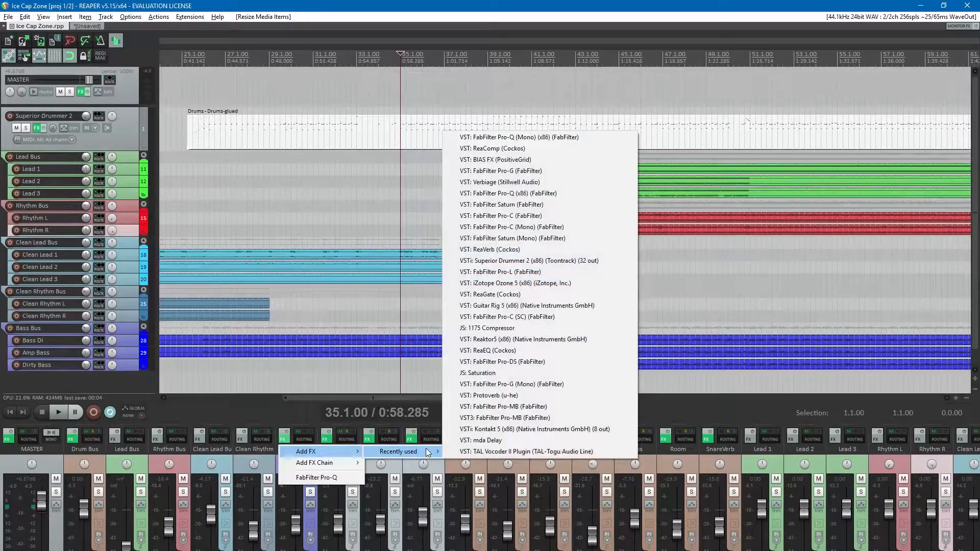
{"action": "left_click", "coordinate": [507, 149]}
{"action": "left_click", "coordinate": [310, 492]}
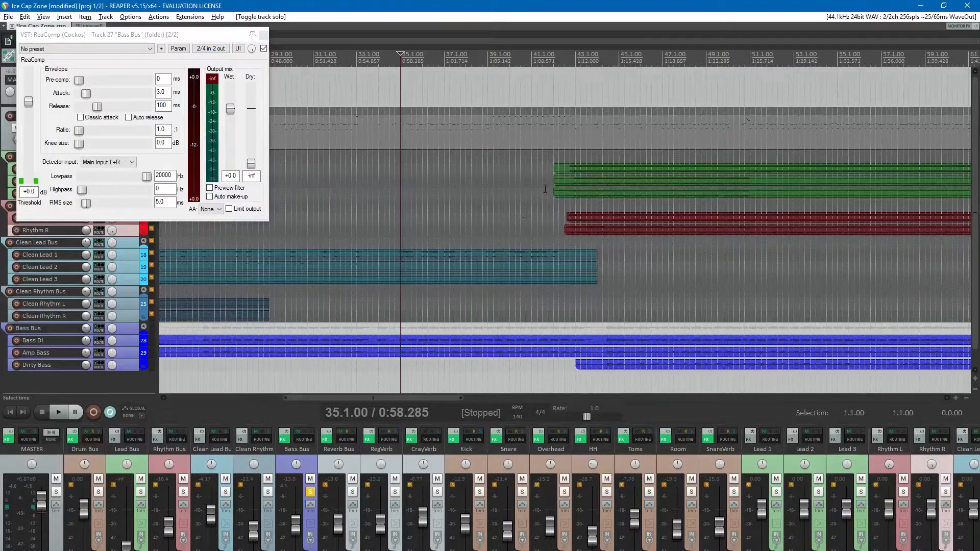
- During playback, set the Bass Bus ReaComp to threshold -21.2 dB, ratio 1.8, attack 19.1 ms, release 15 ms and lowpass about 5309 Hz
{"action": "key", "text": "space"}
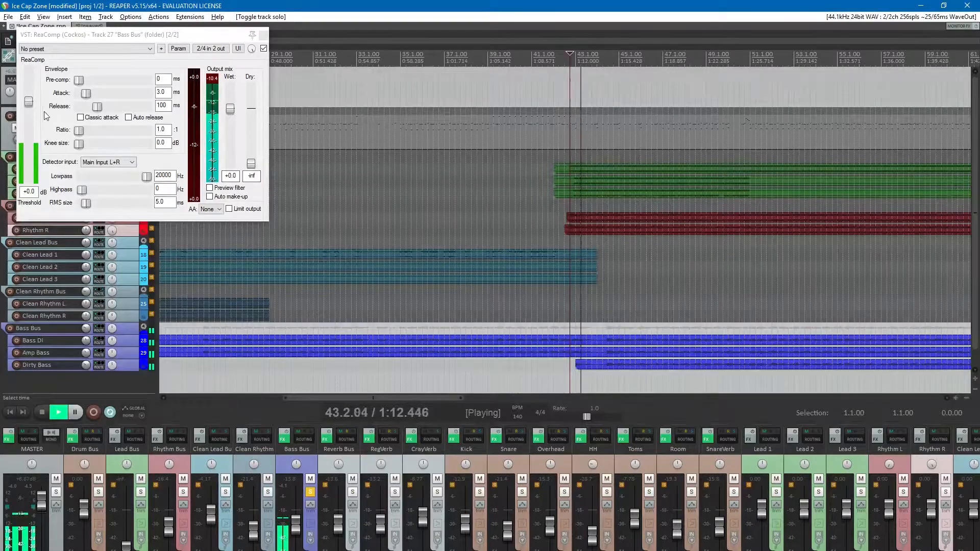
{"action": "left_click_drag", "start_coordinate": [29, 103], "coordinate": [30, 142]}
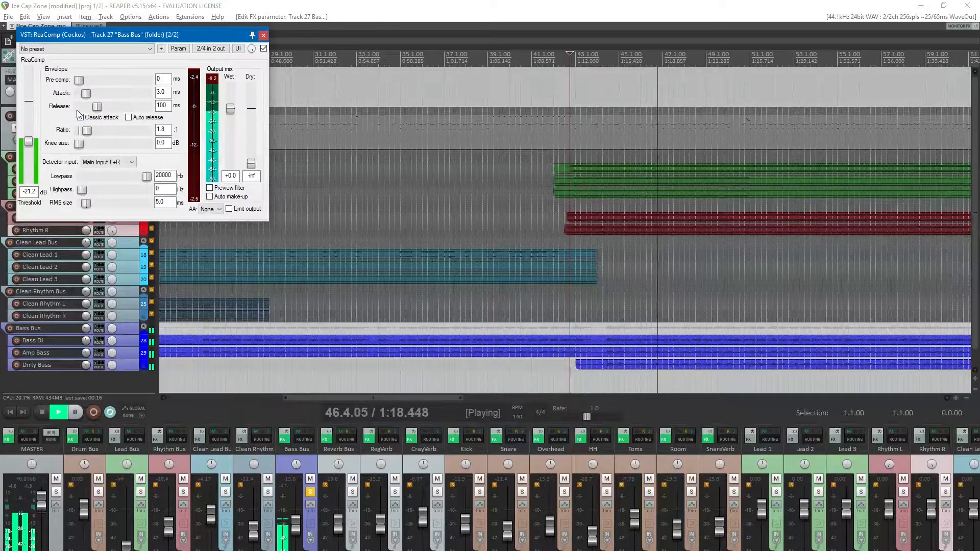
{"action": "left_click_drag", "start_coordinate": [85, 92], "coordinate": [98, 101]}
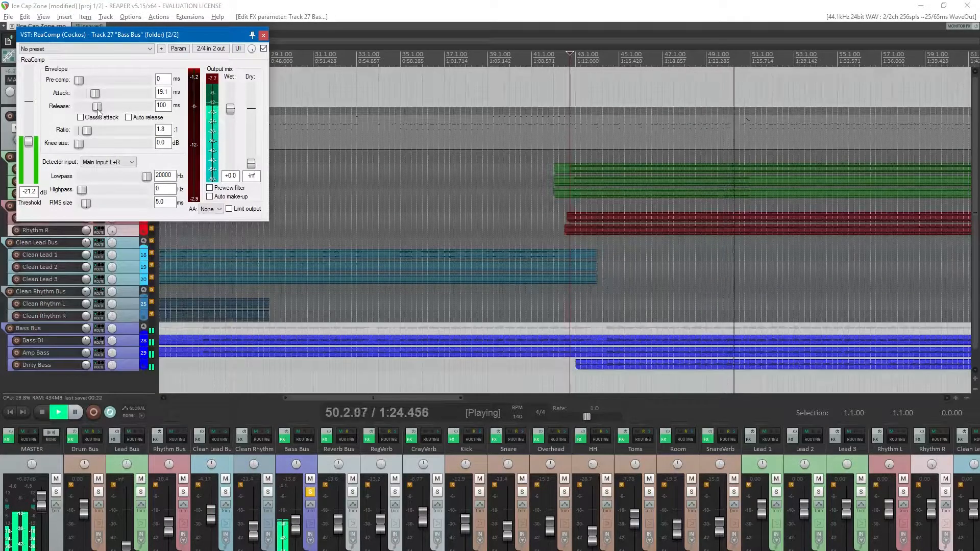
{"action": "left_click_drag", "start_coordinate": [89, 113], "coordinate": [89, 113]}
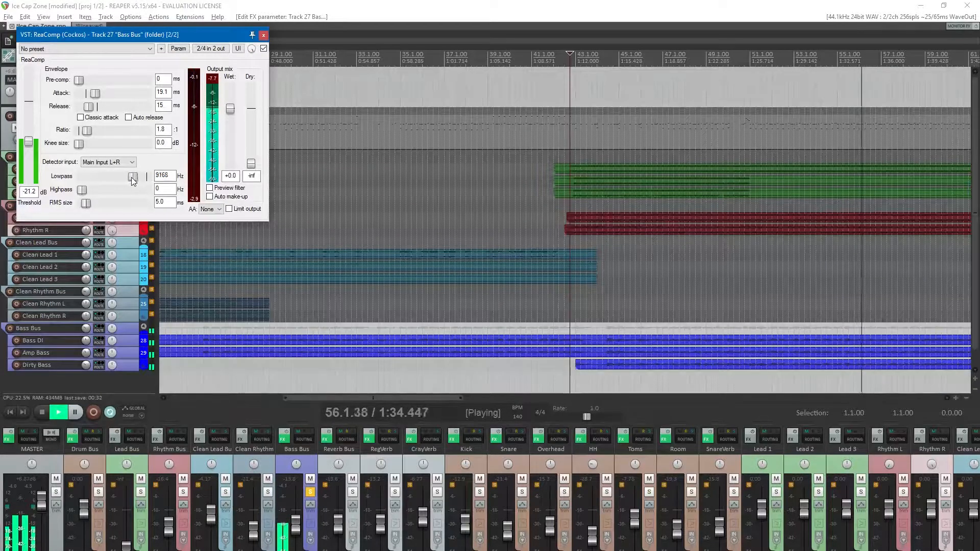
{"action": "left_click_drag", "start_coordinate": [126, 178], "coordinate": [122, 179]}
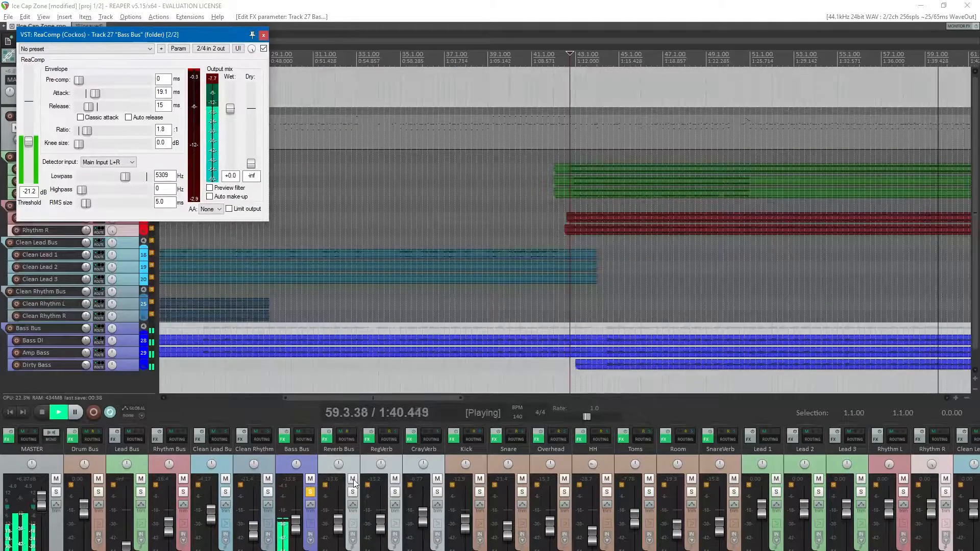
- Unsolo the Bass Bus, set its volume to about -12.3 dB, then stop playback, save the project and close ReaComp
{"action": "left_click", "coordinate": [310, 492]}
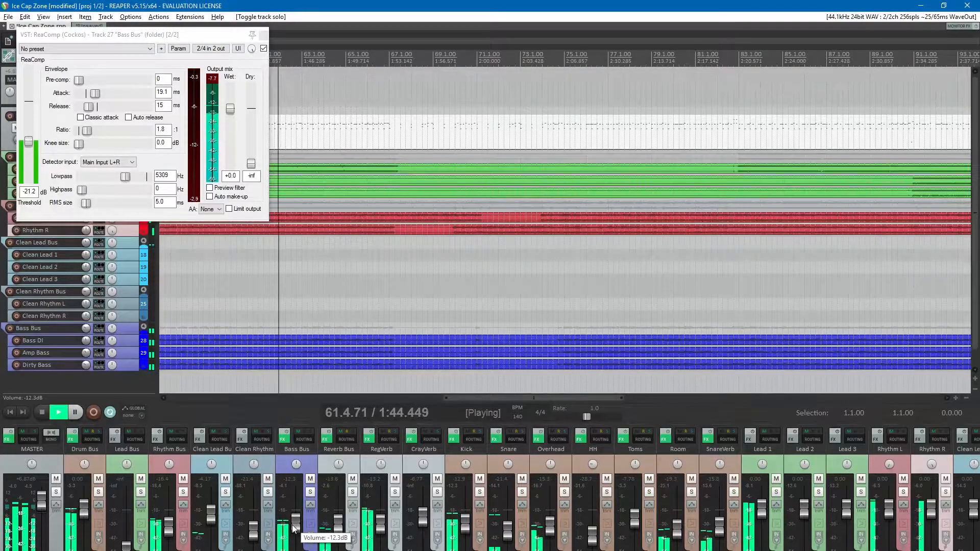
{"action": "key", "text": "space"}
{"action": "key", "text": "ctrl+s"}
{"action": "left_click", "coordinate": [262, 38]}
{"action": "key", "text": "ctrl+Page_Down"}
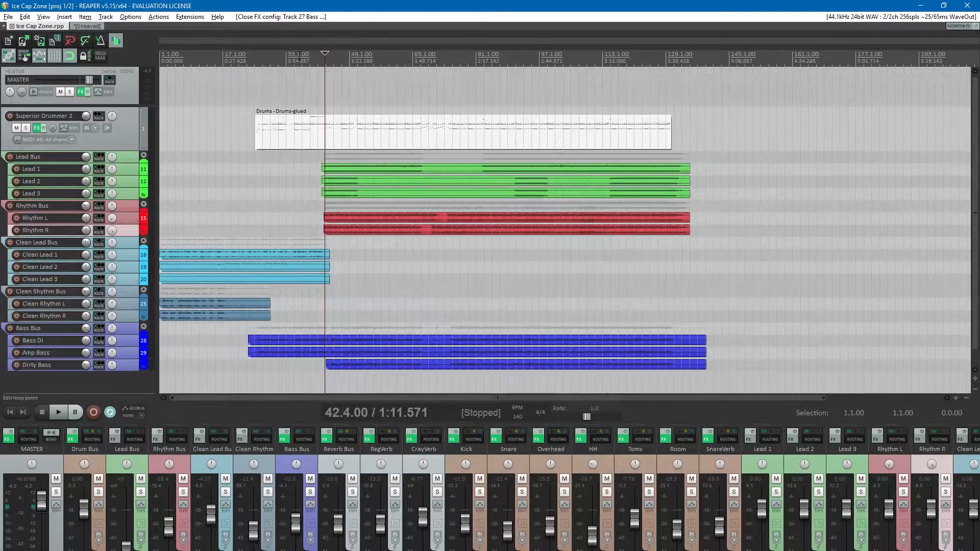
- Solo the Rhythm Bus and play the project from measure 41
{"action": "scroll", "coordinate": [354, 193], "scroll_direction": "up", "scroll_amount": 4}
{"action": "scroll", "coordinate": [618, 69], "scroll_direction": "up", "scroll_amount": 5}
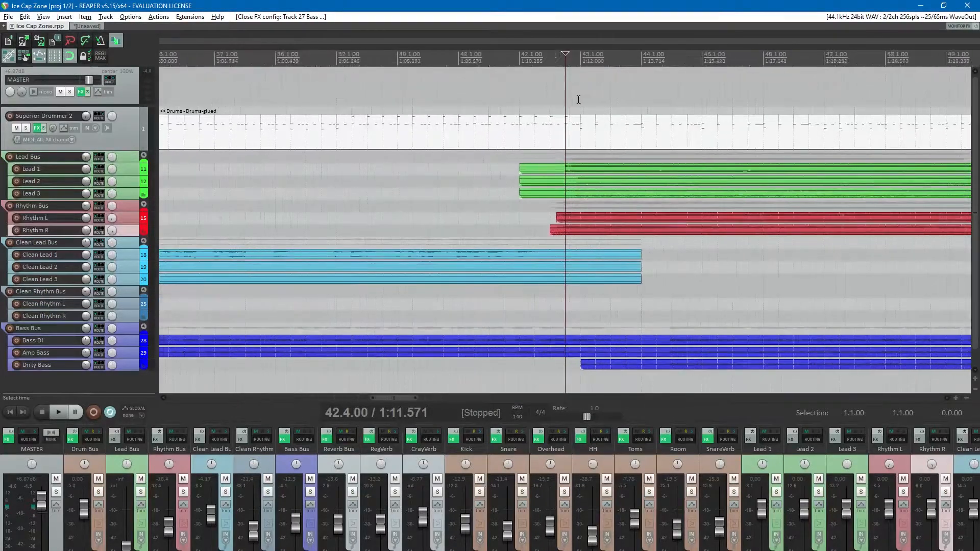
{"action": "scroll", "coordinate": [518, 78], "scroll_direction": "down", "scroll_amount": 7}
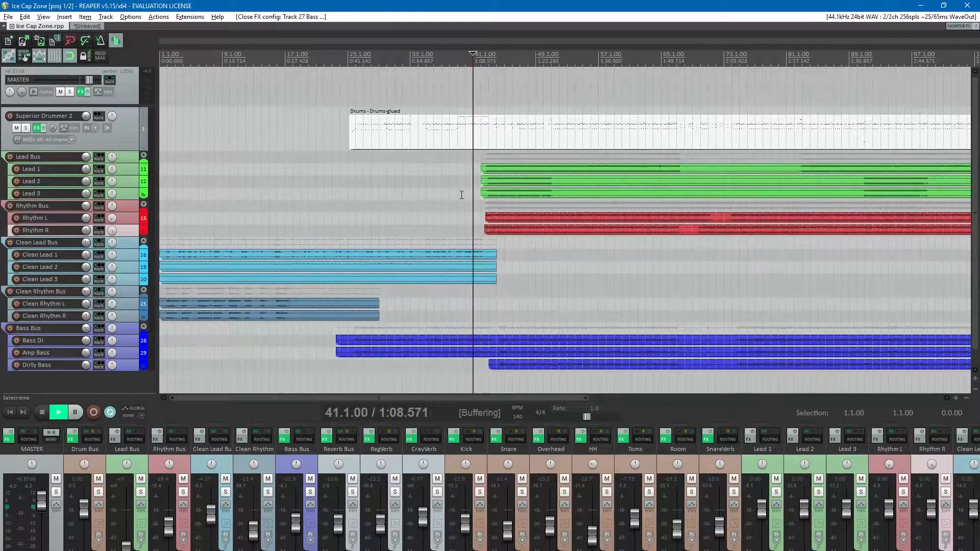
{"action": "key", "text": "space"}
{"action": "left_click", "coordinate": [184, 492]}
{"action": "key", "text": "space"}
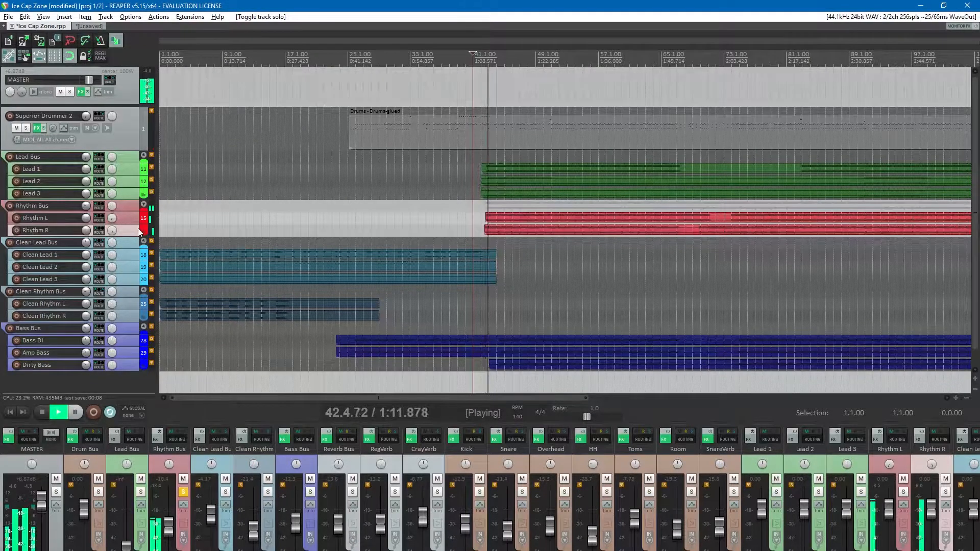
- Add FabFilter Pro-Q to the Rhythm Bus with its analyzer set to Post-EQ, and move its window clear of the track controls
{"action": "left_click", "coordinate": [159, 439]}
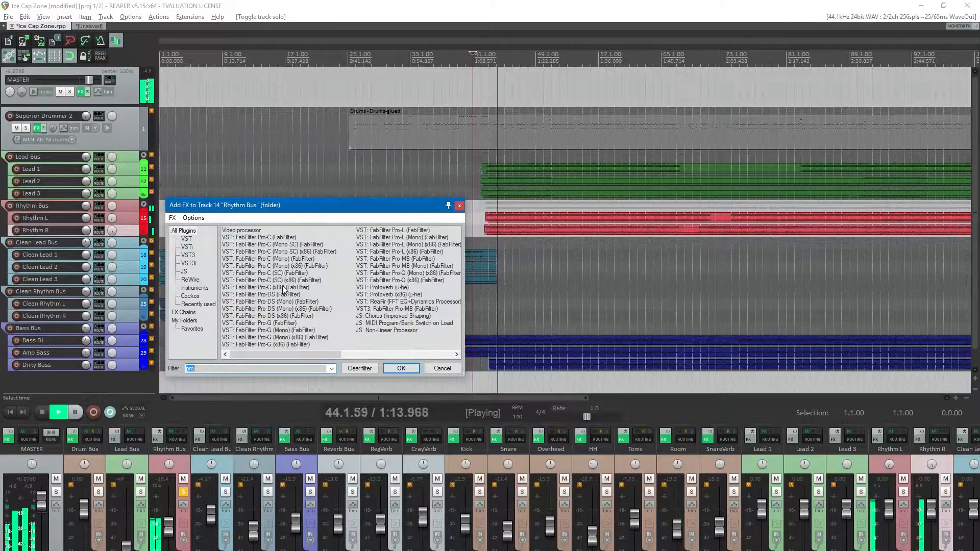
{"action": "double_click", "coordinate": [399, 285]}
{"action": "left_click", "coordinate": [304, 257]}
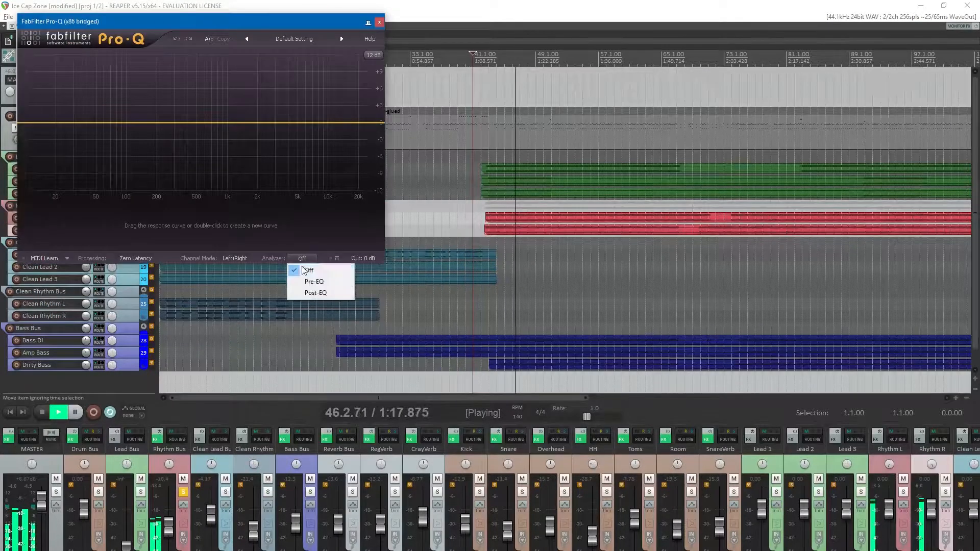
{"action": "left_click", "coordinate": [303, 293]}
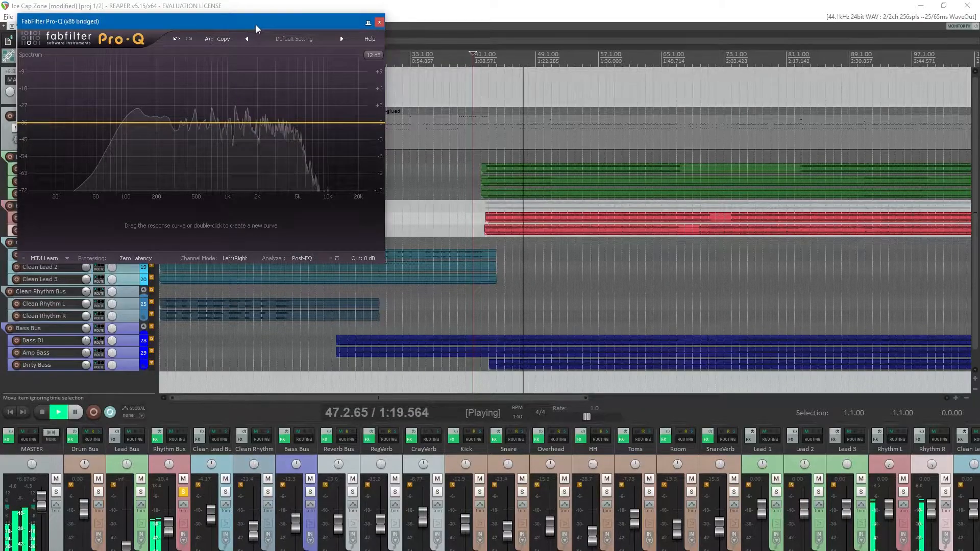
{"action": "left_click_drag", "start_coordinate": [256, 24], "coordinate": [481, 177]}
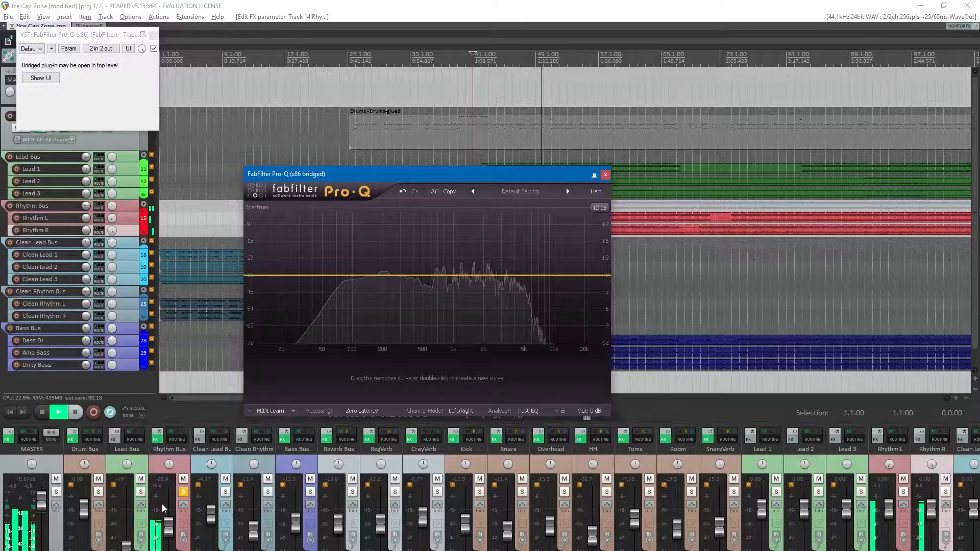
- Stop playback, unsolo the Rhythm Bus and save the project
{"action": "left_click", "coordinate": [218, 480]}
{"action": "key", "text": "space"}
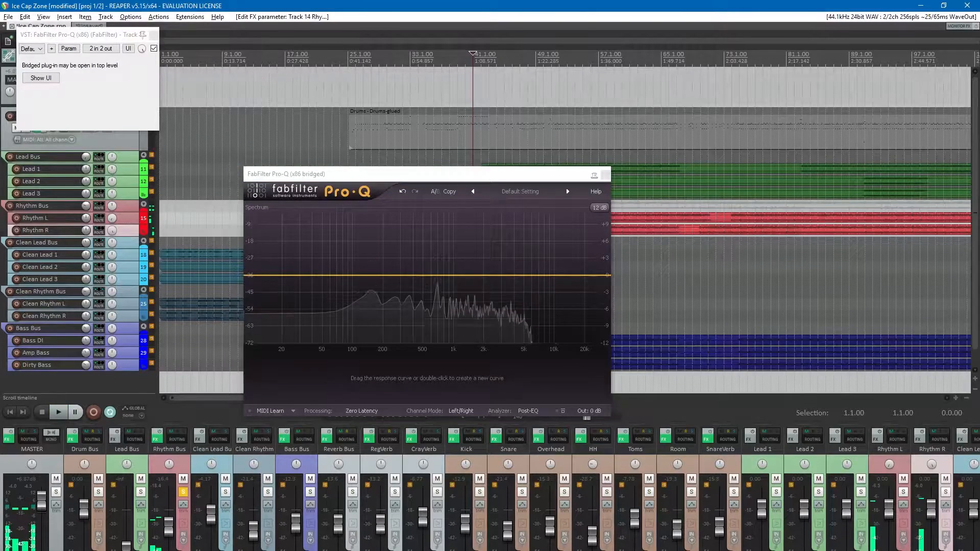
{"action": "left_click", "coordinate": [183, 492]}
{"action": "key", "text": "ctrl+s"}
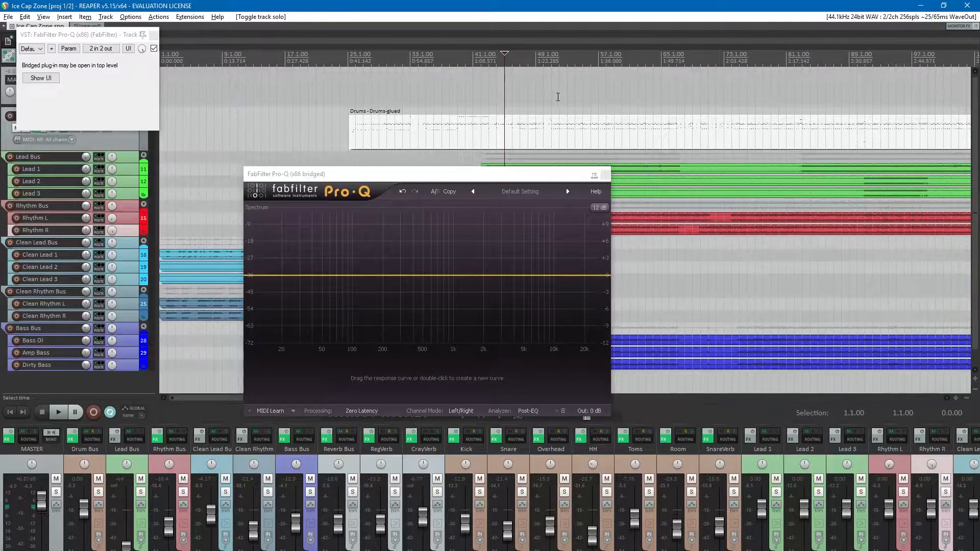
- Add a Low Cut band at about 100 Hz to the Rhythm Bus Pro-Q while the full mix plays
{"action": "key", "text": "space"}
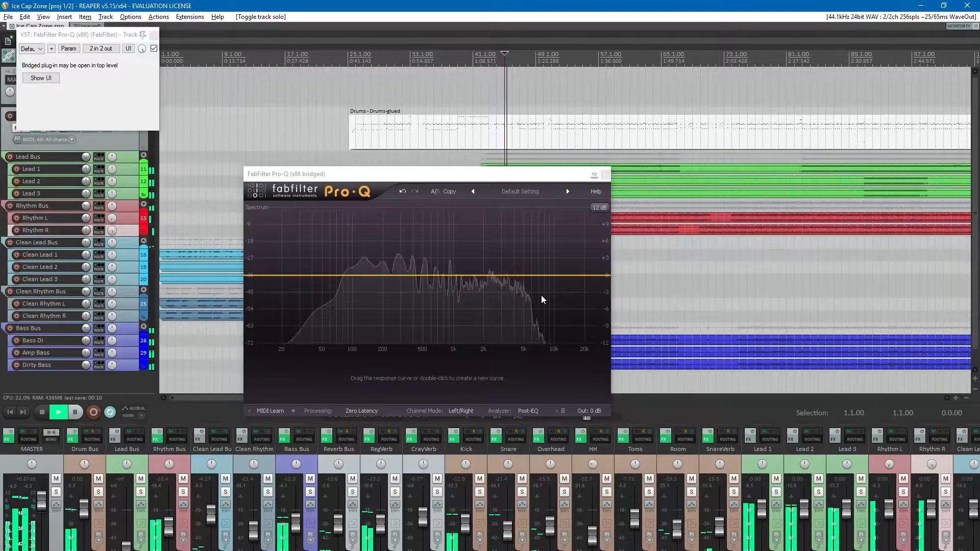
{"action": "left_click_drag", "start_coordinate": [331, 285], "coordinate": [333, 291]}
{"action": "right_click", "coordinate": [332, 289]}
{"action": "mouse_move", "coordinate": [368, 305]}
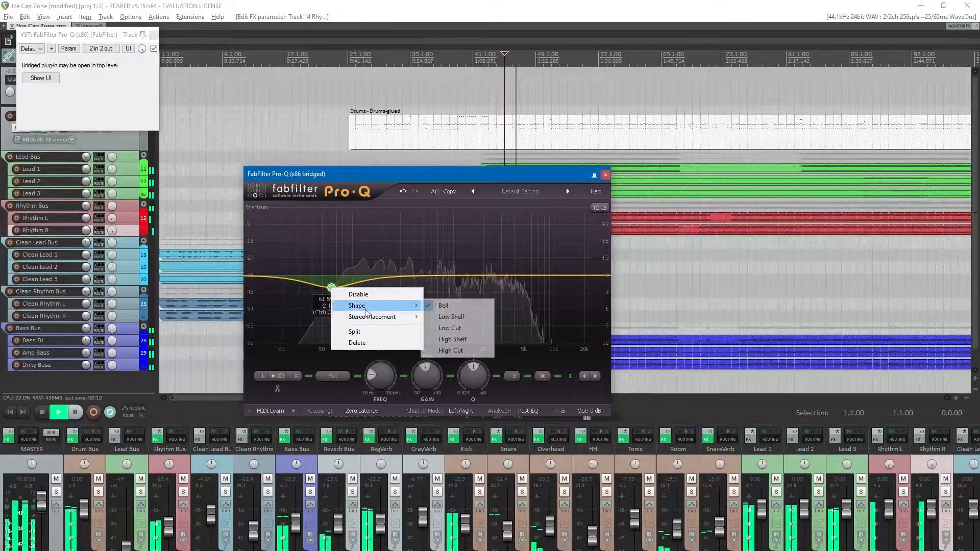
{"action": "left_click", "coordinate": [447, 328]}
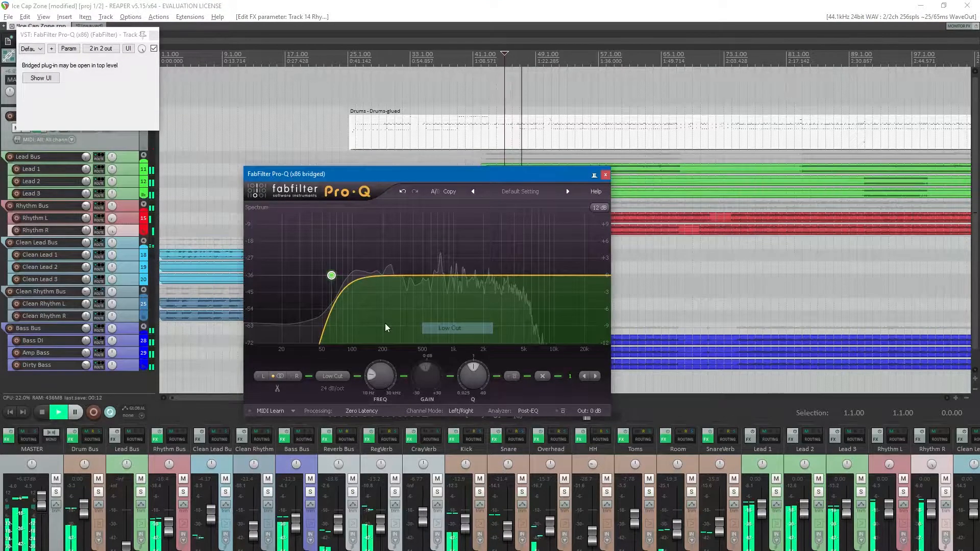
{"action": "left_click_drag", "start_coordinate": [369, 381], "coordinate": [369, 378]}
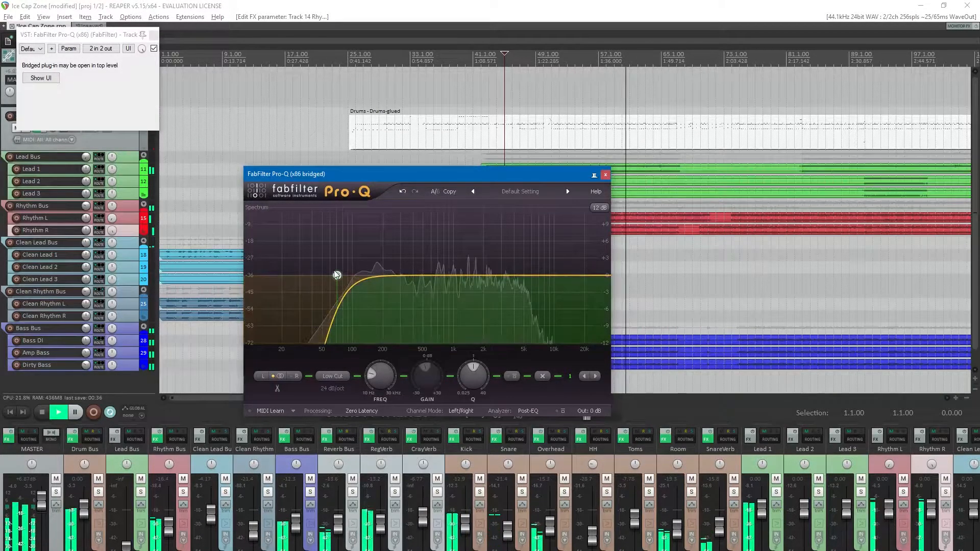
{"action": "left_click_drag", "start_coordinate": [337, 276], "coordinate": [351, 278]}
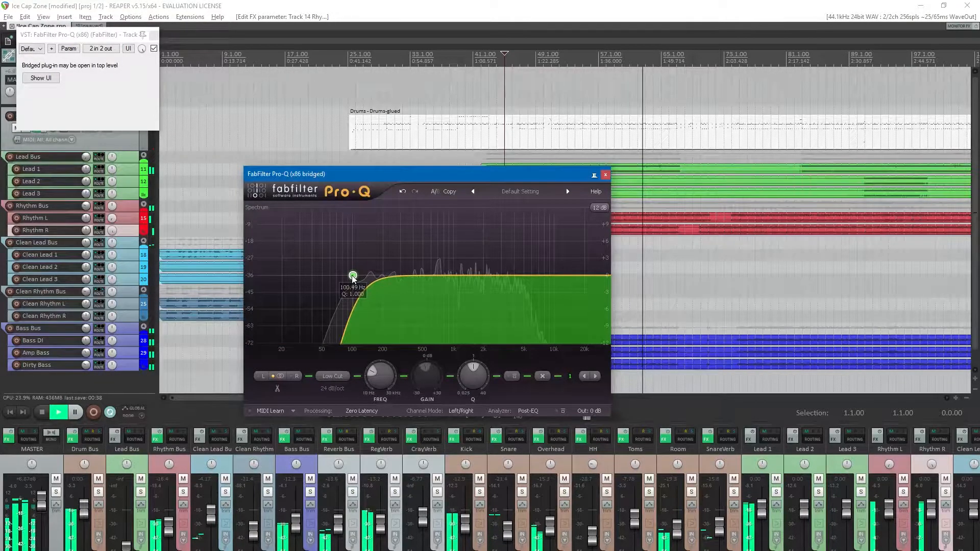
- Add a High Cut band with a Q of about 1 to the Rhythm Bus Pro-Q and place it at about 6.2 kHz
{"action": "double_click", "coordinate": [544, 279]}
{"action": "right_click", "coordinate": [544, 280]}
{"action": "mouse_move", "coordinate": [602, 293]}
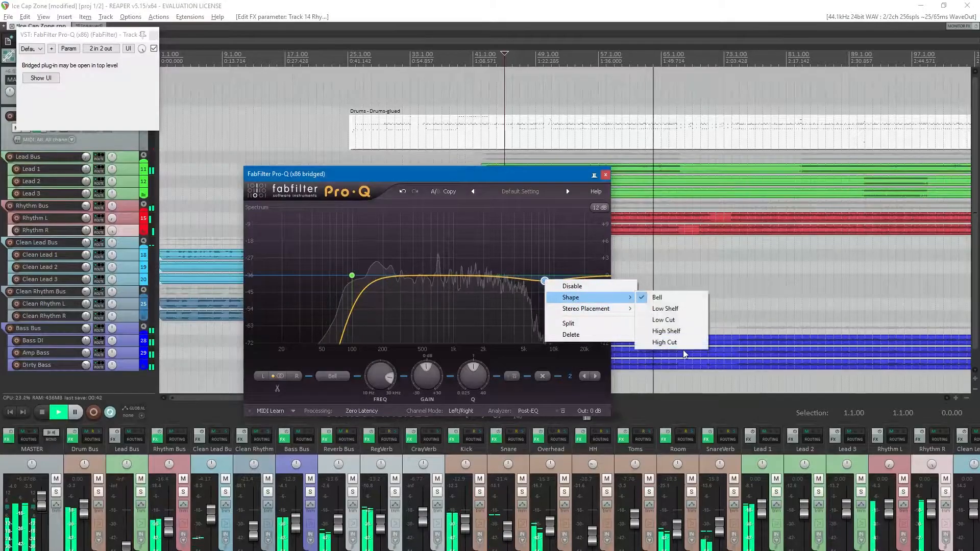
{"action": "left_click", "coordinate": [672, 341]}
{"action": "left_click_drag", "start_coordinate": [466, 372], "coordinate": [466, 370]}
{"action": "double_click", "coordinate": [467, 373]}
{"action": "type", "text": "1"}
{"action": "key", "text": "Return"}
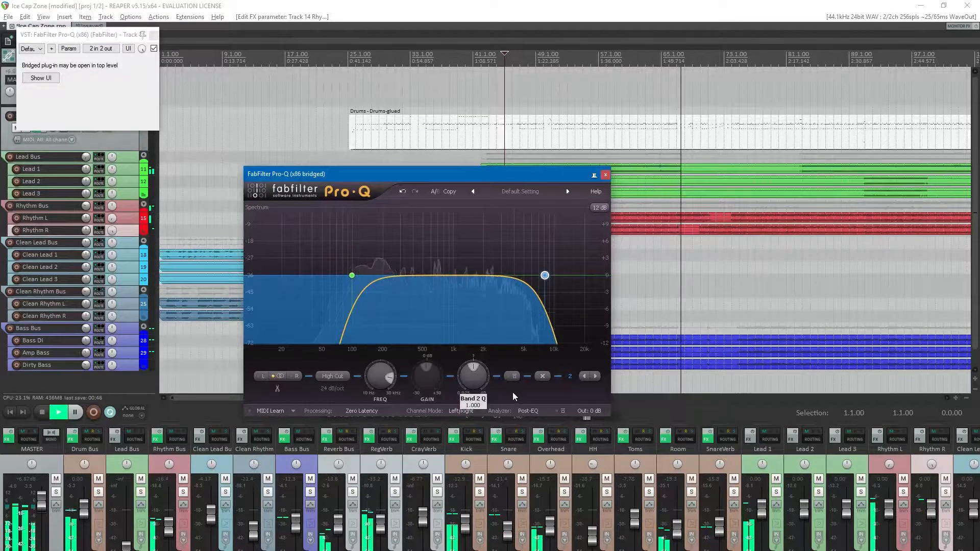
{"action": "mouse_move", "coordinate": [379, 377]}
{"action": "left_mouse_down"}
{"action": "mouse_move", "coordinate": [378, 390]}
{"action": "mouse_move", "coordinate": [376, 381]}
{"action": "left_mouse_up"}
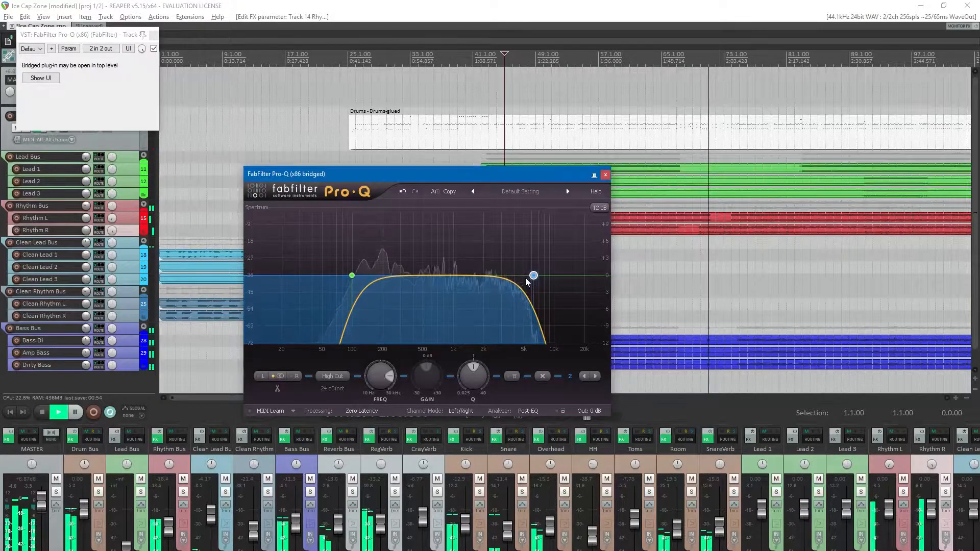
{"action": "left_click_drag", "start_coordinate": [533, 275], "coordinate": [535, 274]}
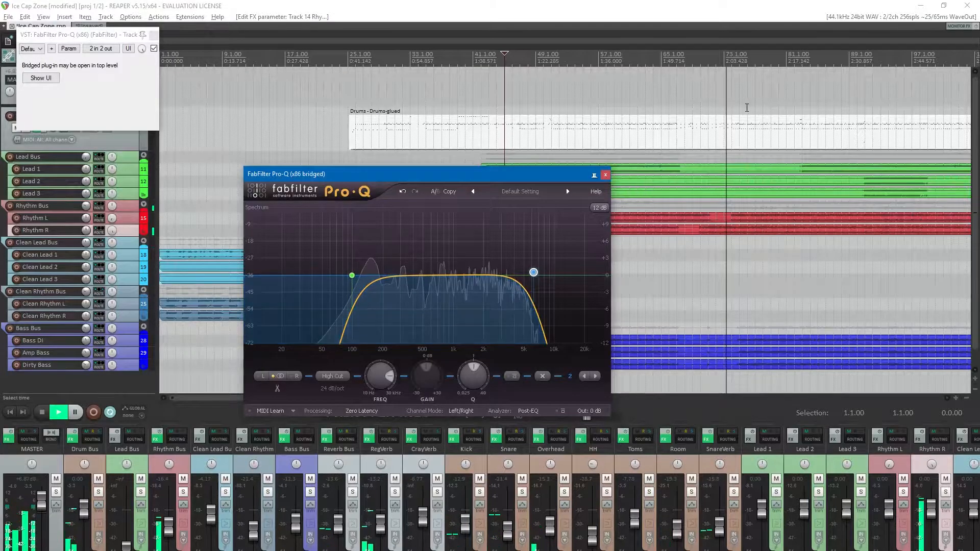
{"action": "mouse_move", "coordinate": [533, 275]}
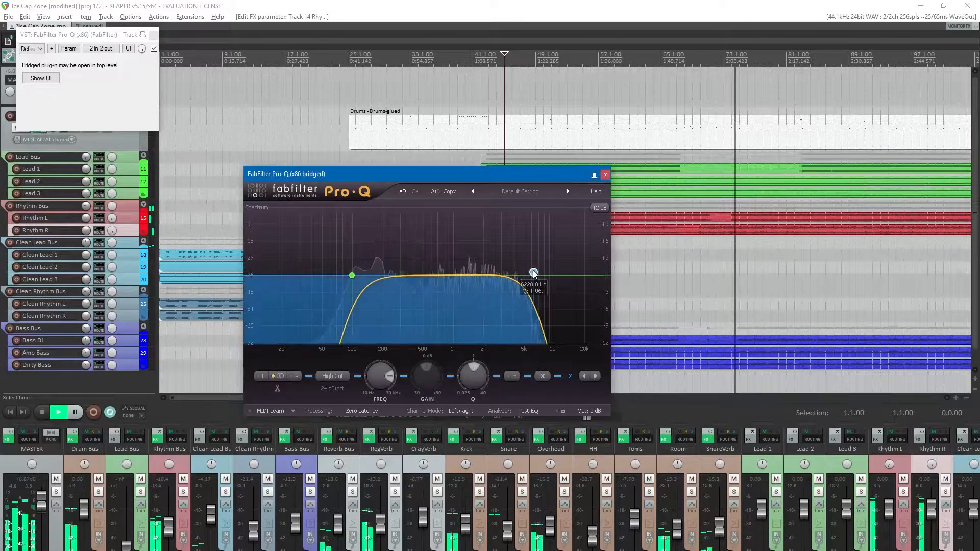
- Add three narrow bell cuts to the Rhythm Bus EQ: slight ones near 3 kHz and 1 kHz, and a deeper one near 350 Hz
{"action": "double_click", "coordinate": [488, 271]}
{"action": "mouse_move", "coordinate": [488, 272]}
{"action": "left_mouse_down"}
{"action": "mouse_move", "coordinate": [494, 237]}
{"action": "mouse_move", "coordinate": [499, 281]}
{"action": "left_mouse_up"}
{"action": "scroll", "coordinate": [494, 237], "scroll_direction": "up", "scroll_amount": 5}
{"action": "left_click_drag", "start_coordinate": [410, 276], "coordinate": [405, 297]}
{"action": "scroll", "coordinate": [408, 249], "scroll_direction": "up", "scroll_amount": 6}
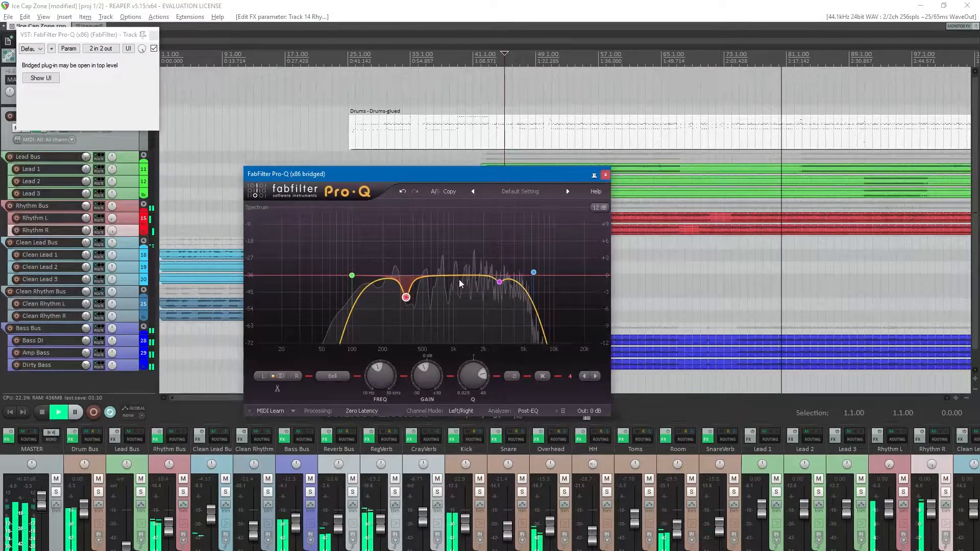
{"action": "mouse_move", "coordinate": [458, 275]}
{"action": "left_mouse_down"}
{"action": "mouse_move", "coordinate": [452, 228]}
{"action": "mouse_move", "coordinate": [451, 281]}
{"action": "left_mouse_up"}
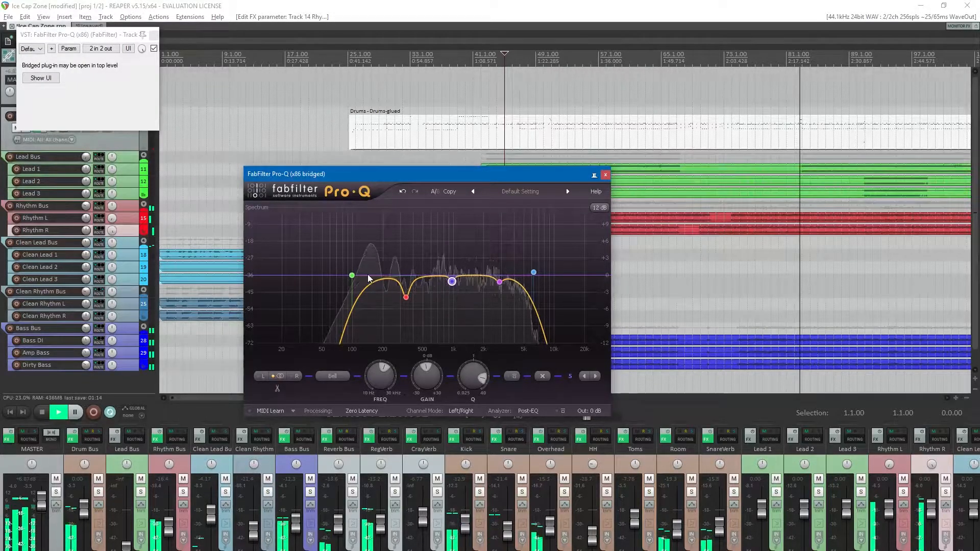
- Raise the Rhythm Bus volume to about -13.1 dB, move its high cut up to about 7 kHz and close the EQ window
{"action": "left_click_drag", "start_coordinate": [168, 530], "coordinate": [168, 525]}
{"action": "left_click_drag", "start_coordinate": [534, 272], "coordinate": [541, 277]}
{"action": "left_click", "coordinate": [605, 174]}
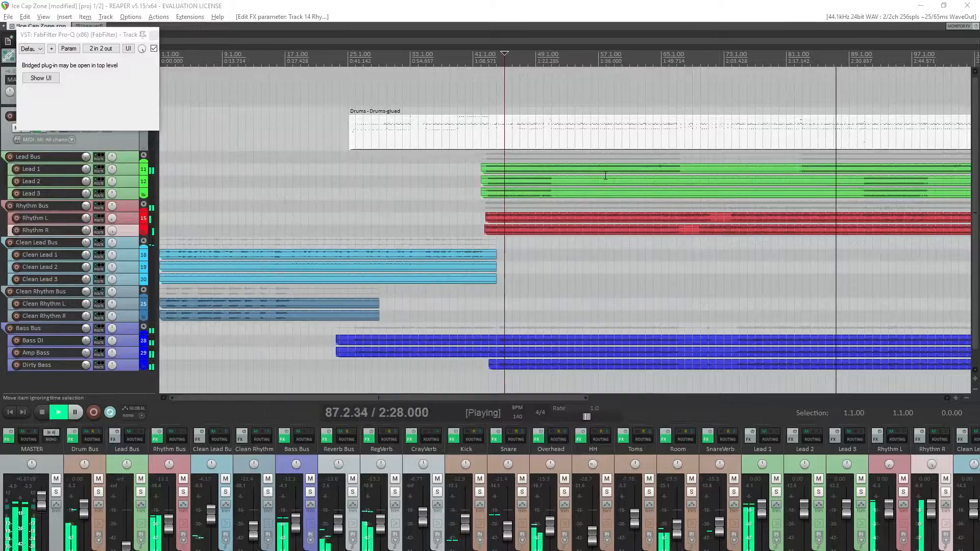
- Listen to the Rhythm Bus soloed together with the Bass Bus and alone, then return to the full mix
{"action": "left_click", "coordinate": [183, 491]}
{"action": "left_click", "coordinate": [310, 492]}
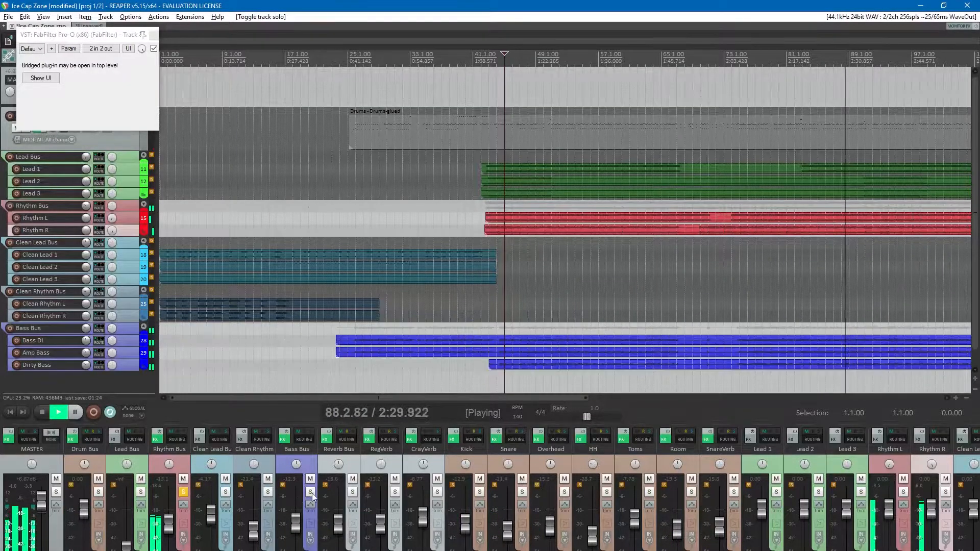
{"action": "left_click", "coordinate": [309, 491]}
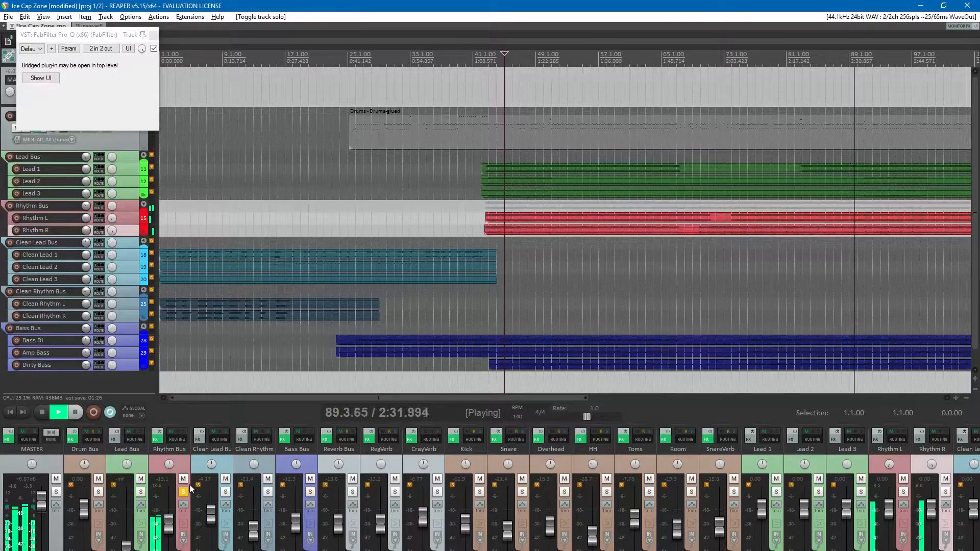
{"action": "left_click", "coordinate": [184, 492]}
- Reopen the Rhythm Bus Pro-Q, raise its low cut to about 151 Hz and close the EQ window
{"action": "right_click", "coordinate": [154, 442]}
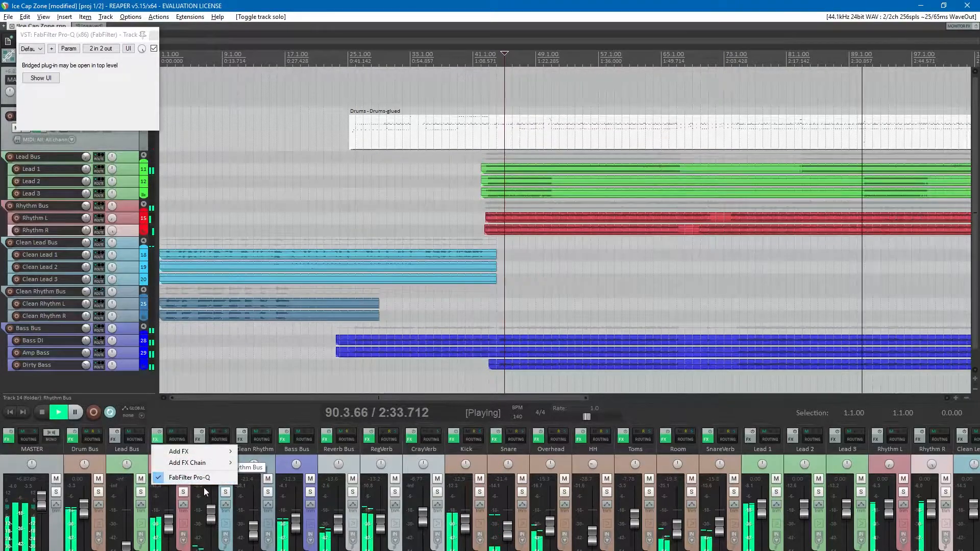
{"action": "left_click", "coordinate": [189, 477]}
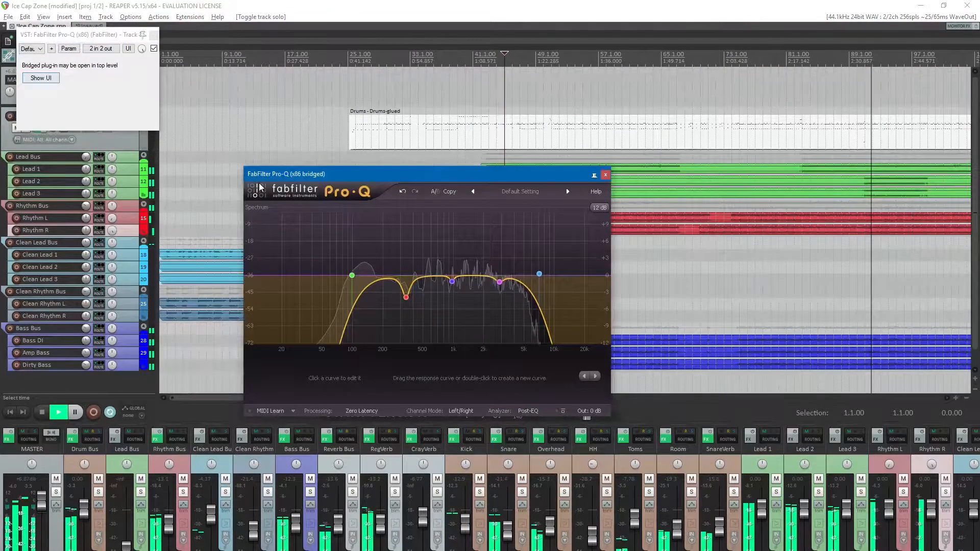
{"action": "left_click_drag", "start_coordinate": [355, 277], "coordinate": [369, 277]}
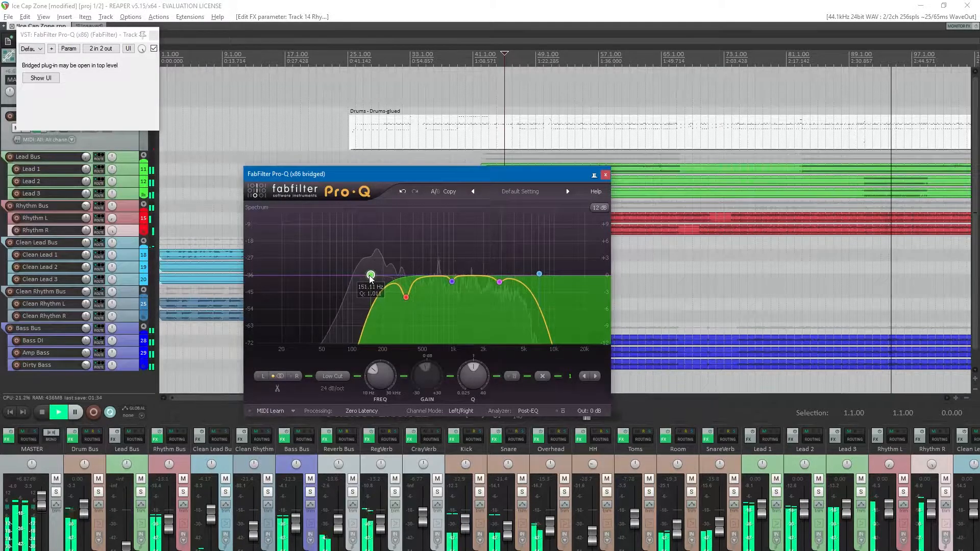
{"action": "left_click", "coordinate": [605, 175]}
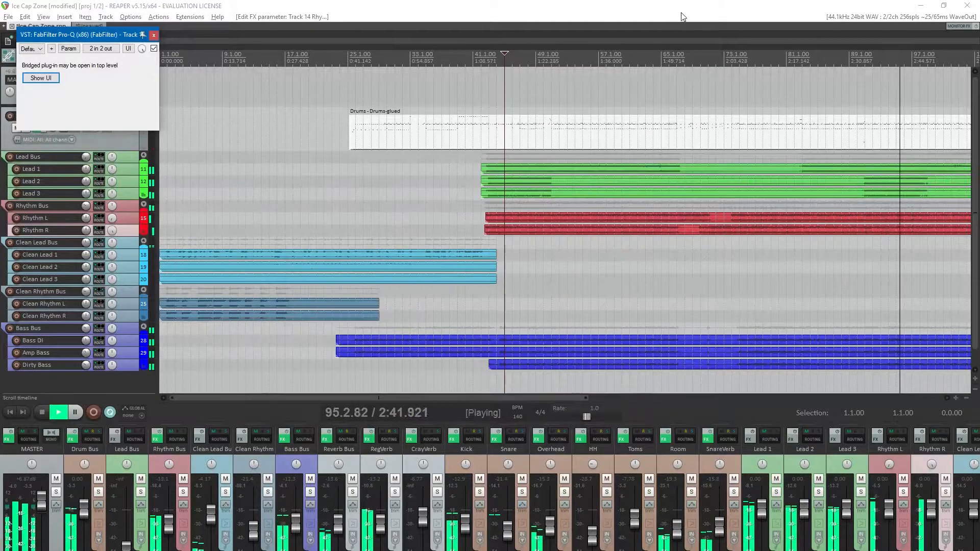
- Save the project, reopen the Rhythm Bus EQ, lower that bus to about -14.7 dB during playback from bar 101 and close the EQ
{"action": "key", "text": "space"}
{"action": "key", "text": "ctrl+s"}
{"action": "left_click", "coordinate": [57, 78]}
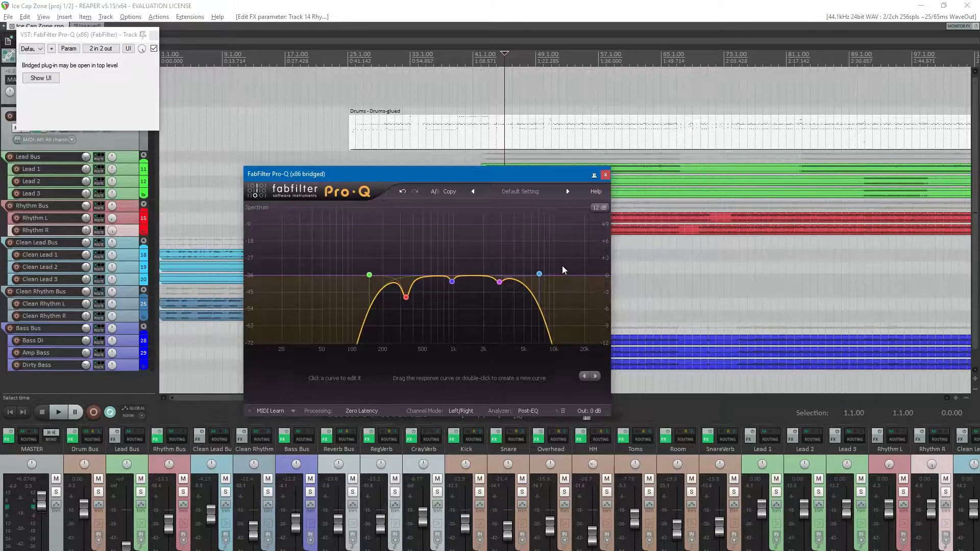
{"action": "scroll", "coordinate": [727, 97], "scroll_direction": "down", "scroll_amount": 3}
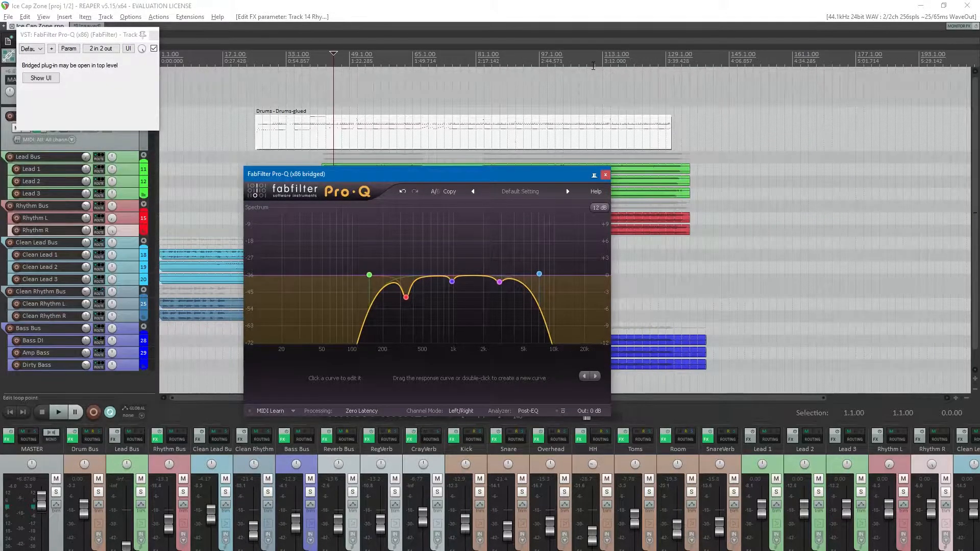
{"action": "left_click", "coordinate": [557, 55]}
{"action": "scroll", "coordinate": [558, 55], "scroll_direction": "up", "scroll_amount": 4}
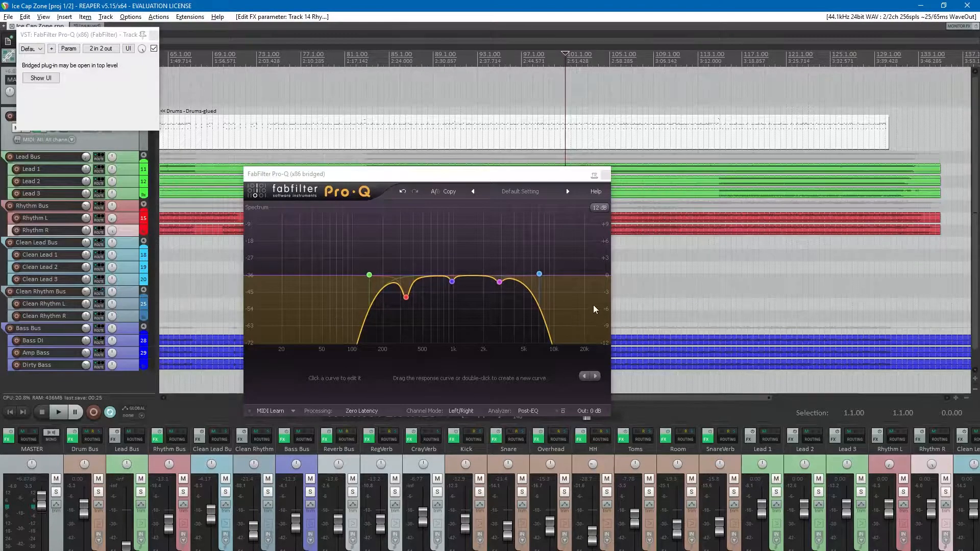
{"action": "key", "text": "space"}
{"action": "scroll", "coordinate": [169, 522], "scroll_direction": "up", "scroll_amount": 5}
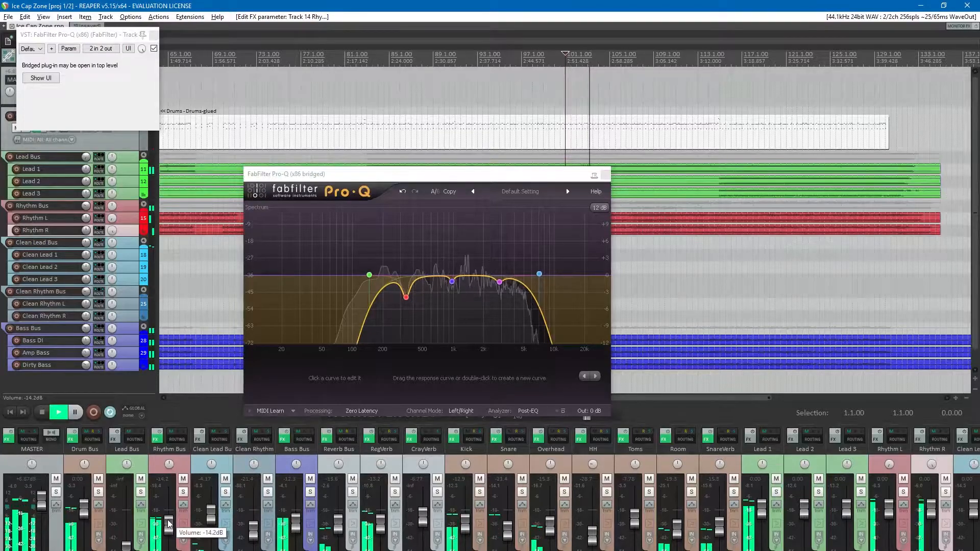
{"action": "scroll", "coordinate": [169, 521], "scroll_direction": "down", "scroll_amount": 1}
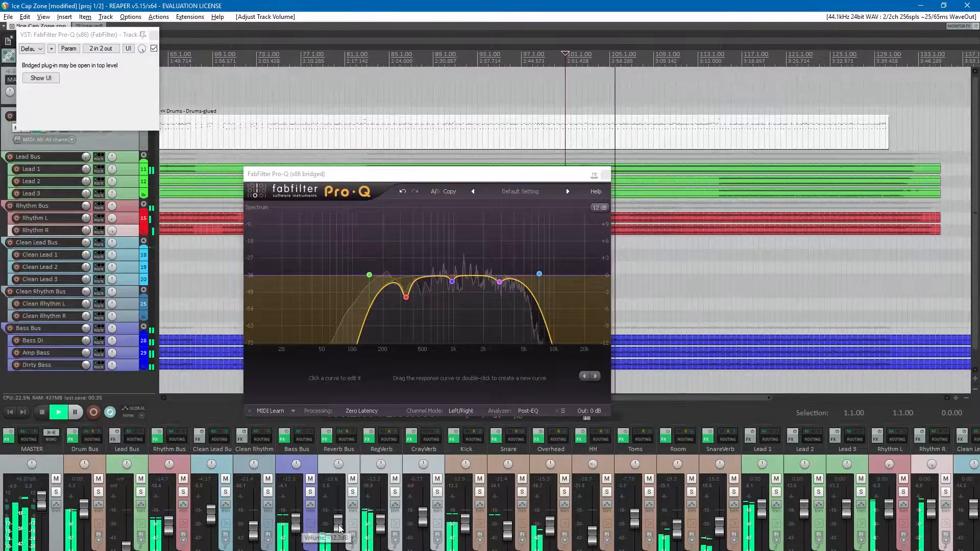
{"action": "left_click", "coordinate": [604, 176]}
- Compare the soloed Rhythm Bus with the full mix, then stop playback and save the project
{"action": "left_click", "coordinate": [183, 492]}
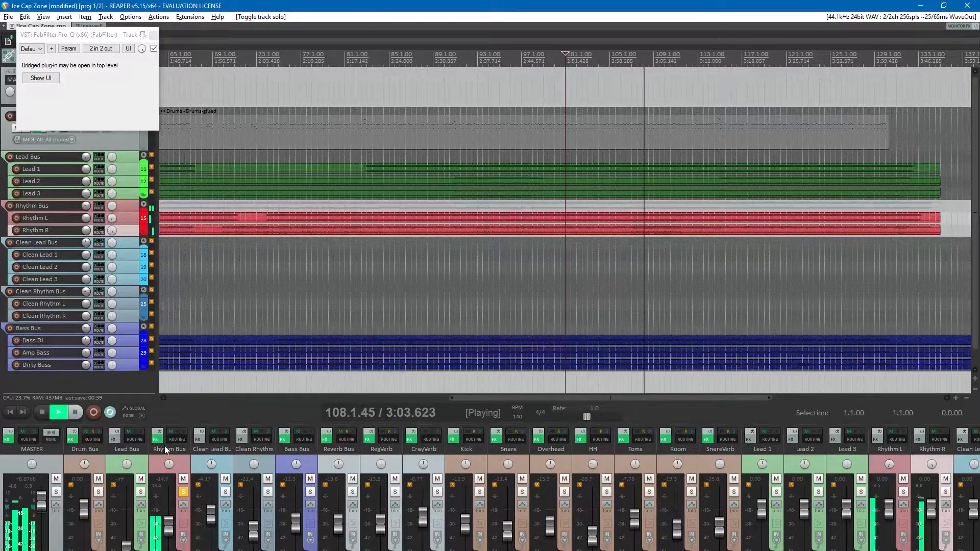
{"action": "left_click", "coordinate": [182, 492]}
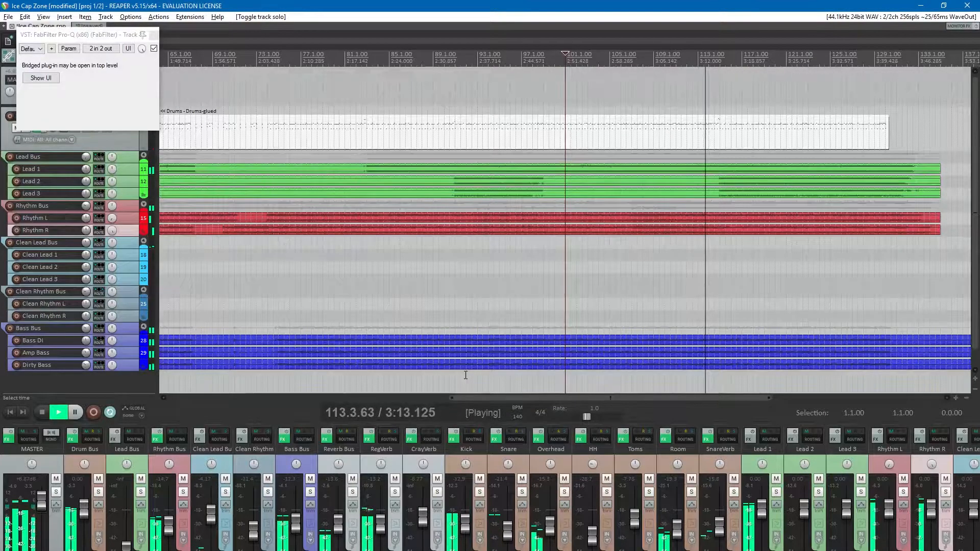
{"action": "key", "text": "space"}
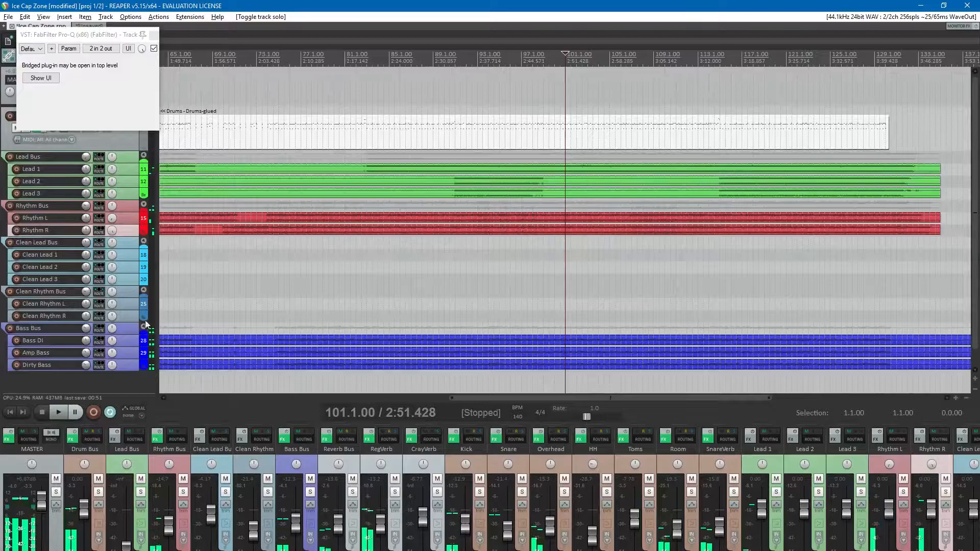
{"action": "key", "text": "ctrl+s"}
- Open iZotope Ozone 5 on the master, turn off Stereo Imaging, show the Dynamics module and close the leftover plug-in windows
{"action": "right_click", "coordinate": [7, 439]}
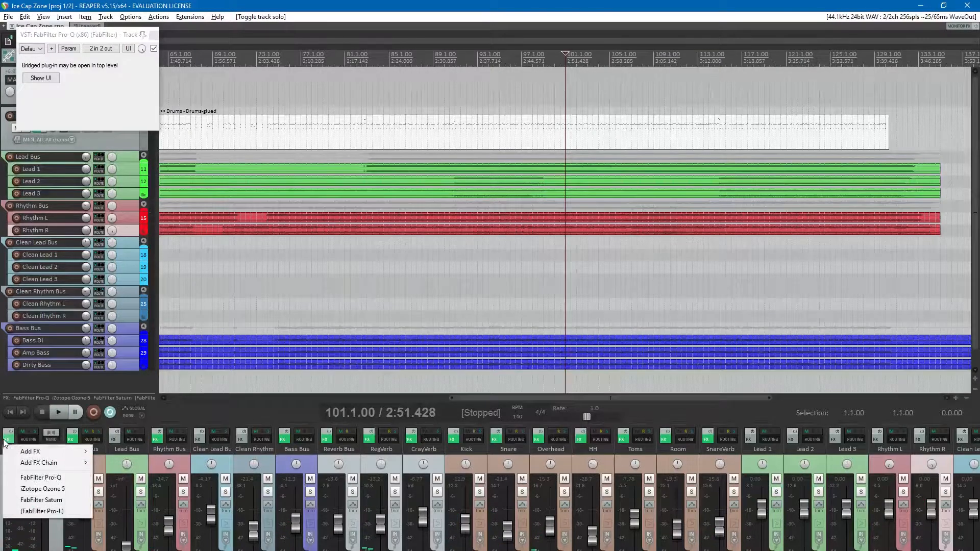
{"action": "left_click", "coordinate": [35, 490]}
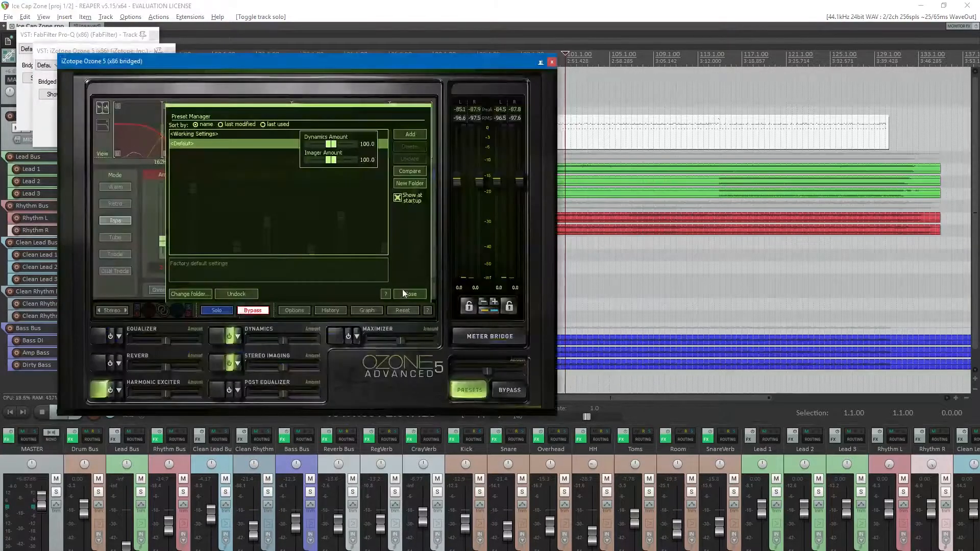
{"action": "left_click", "coordinate": [403, 296]}
{"action": "left_click", "coordinate": [228, 363]}
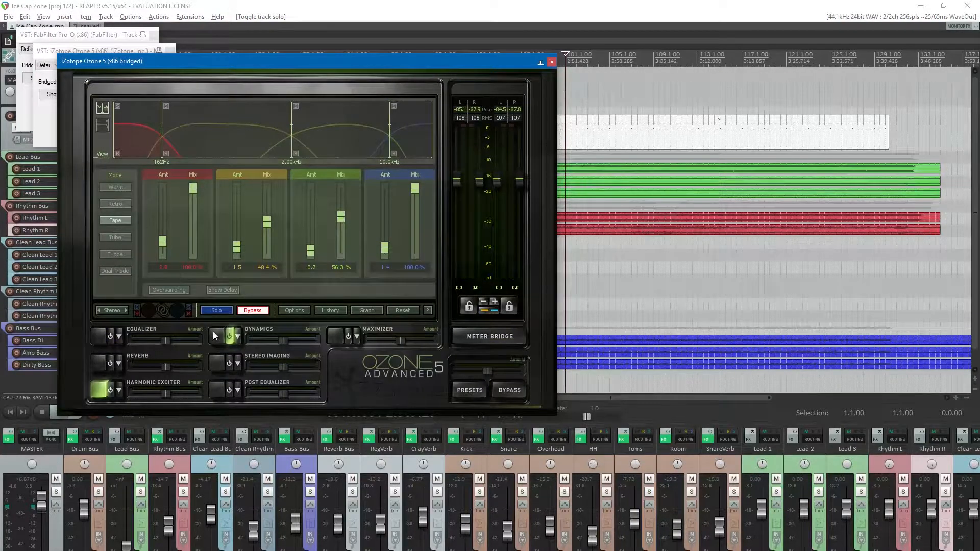
{"action": "left_click", "coordinate": [219, 336]}
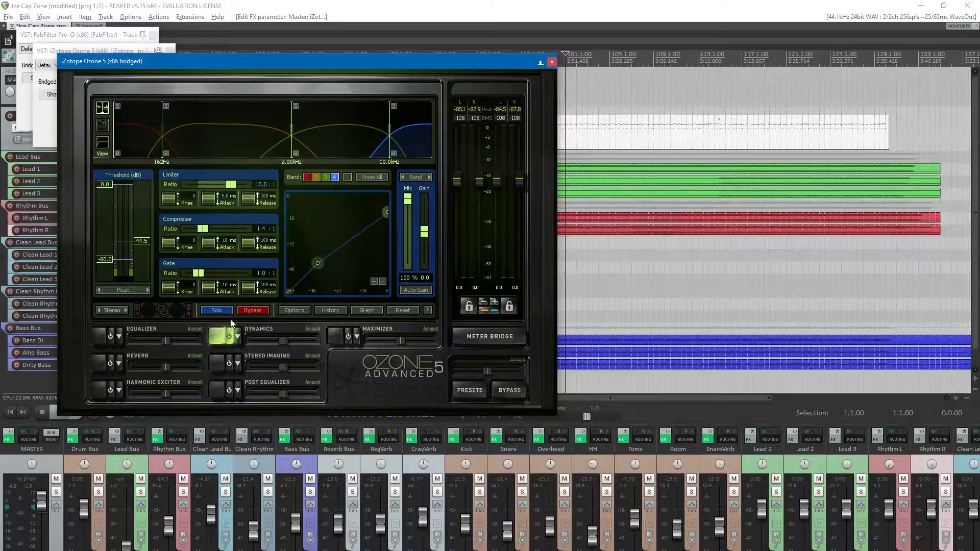
{"action": "left_click_drag", "start_coordinate": [377, 67], "coordinate": [570, 173]}
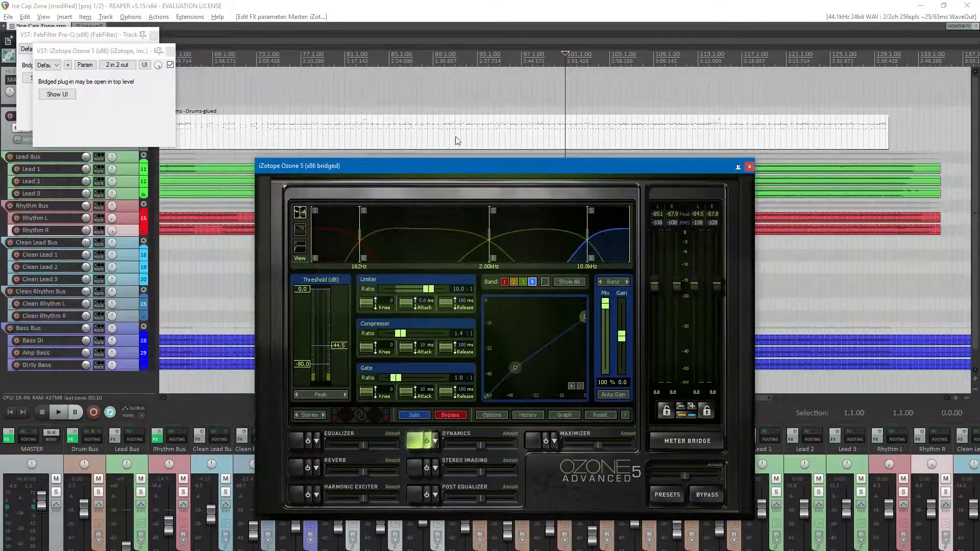
{"action": "left_click", "coordinate": [170, 53]}
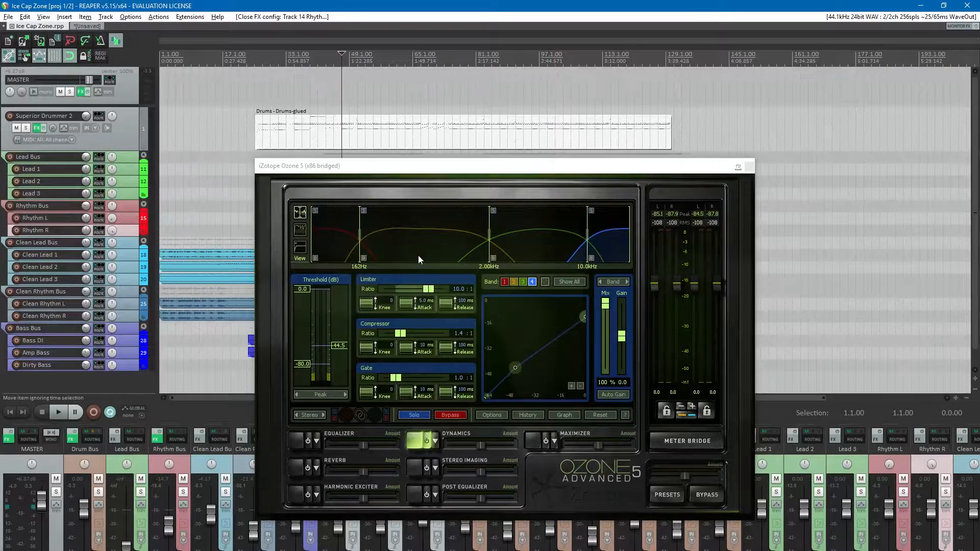
- During playback from bar 55, set Ozone band 1's limiter threshold to -13.1 dB and compressor threshold to -29.8 dB, and lower the Bass Bus slightly
{"action": "left_click", "coordinate": [345, 243]}
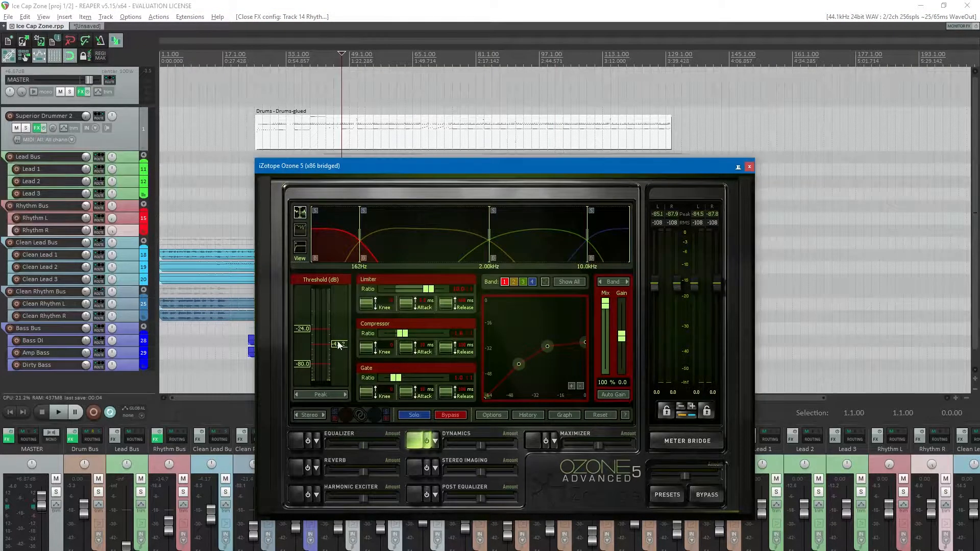
{"action": "left_click", "coordinate": [372, 70]}
{"action": "key", "text": "space"}
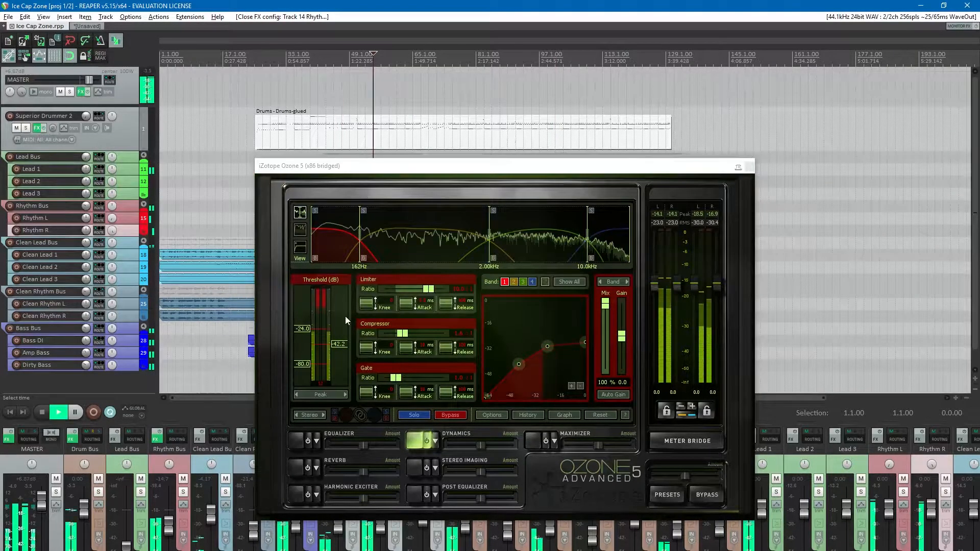
{"action": "left_click_drag", "start_coordinate": [336, 343], "coordinate": [300, 314]}
{"action": "left_click_drag", "start_coordinate": [333, 335], "coordinate": [332, 335]}
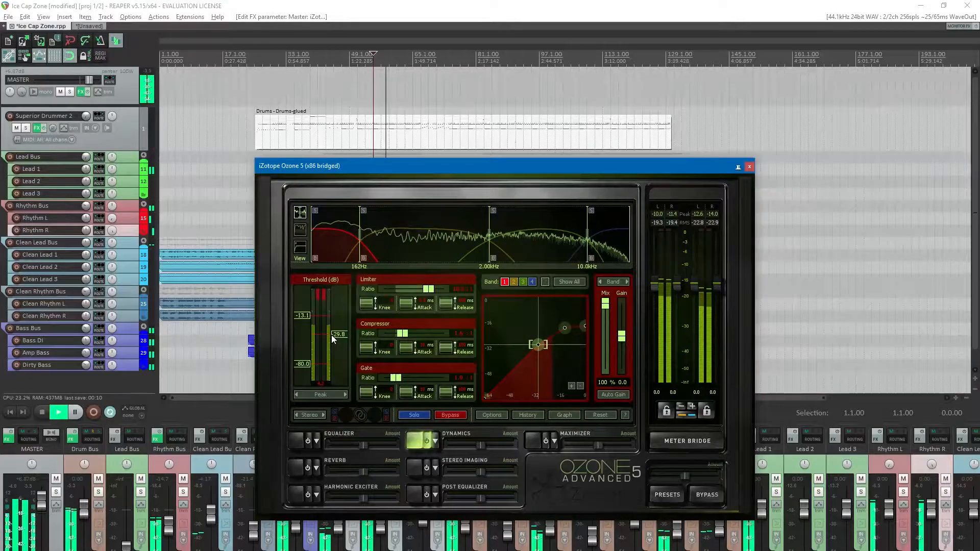
{"action": "left_click_drag", "start_coordinate": [295, 527], "coordinate": [296, 535]}
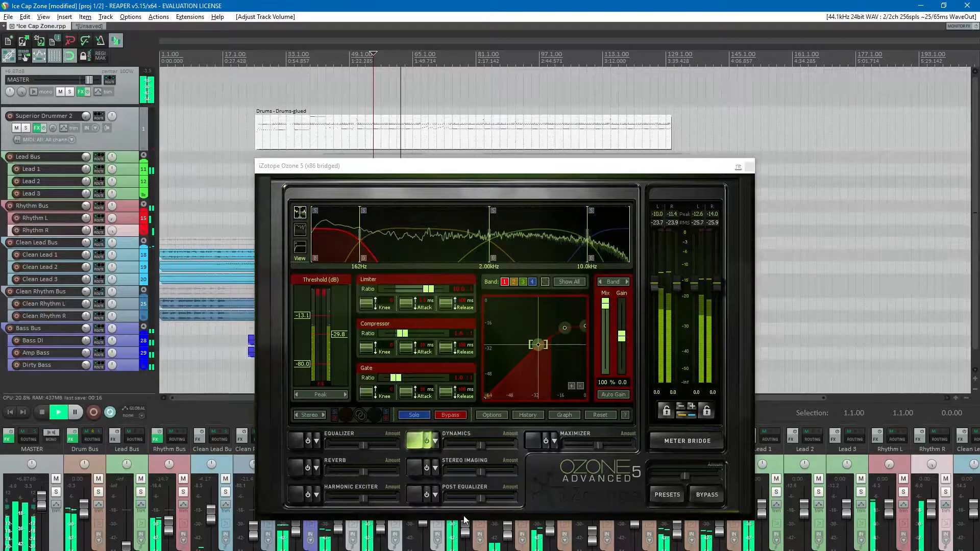
- Raise the limiter and compressor thresholds of Ozone's second Dynamics band, close the plug-in and save the project
{"action": "left_click", "coordinate": [416, 258]}
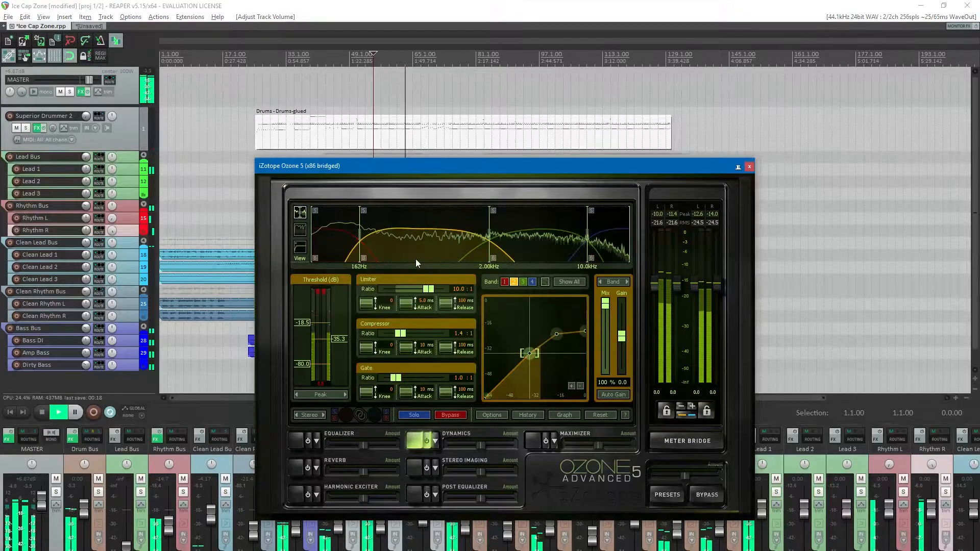
{"action": "left_click_drag", "start_coordinate": [338, 337], "coordinate": [305, 318]}
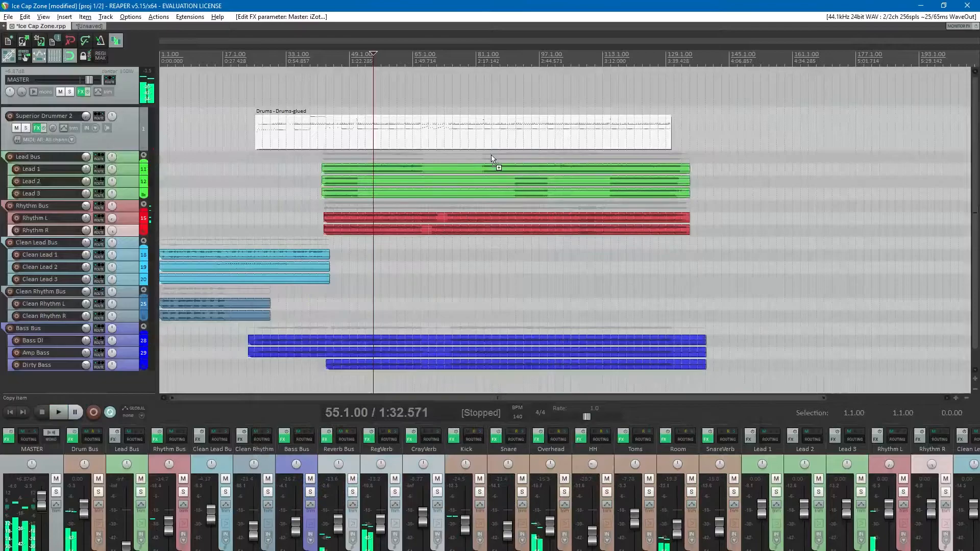
{"action": "key", "text": "ctrl+s"}
- Rebalance the outer and sub kick microphones in the Superior Drummer 2 mixer, bringing the outer one to about -7.4 dB, and close the plug-in
{"action": "left_click", "coordinate": [327, 69]}
{"action": "scroll", "coordinate": [340, 70], "scroll_direction": "up", "scroll_amount": 3}
{"action": "key", "text": "space"}
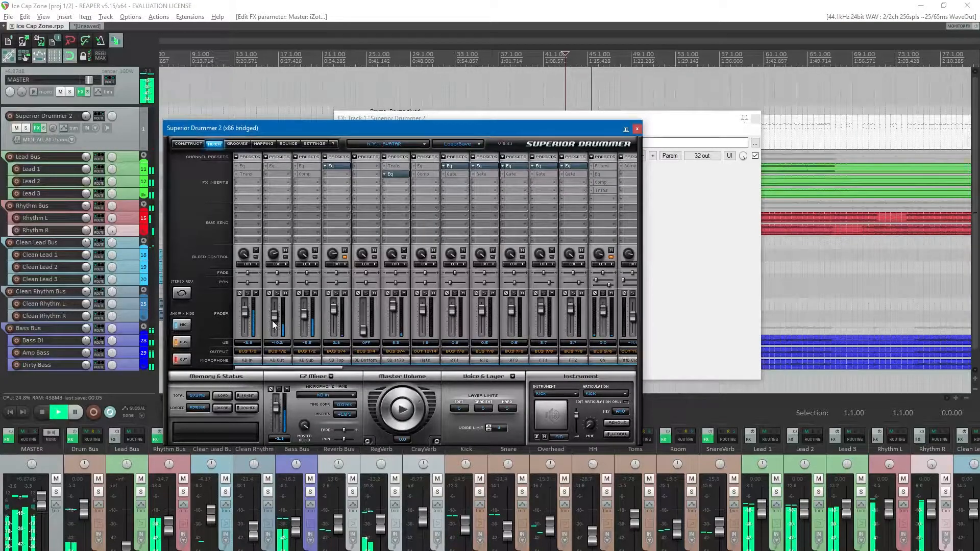
{"action": "left_click_drag", "start_coordinate": [271, 320], "coordinate": [268, 352]}
{"action": "left_click_drag", "start_coordinate": [302, 320], "coordinate": [279, 317]}
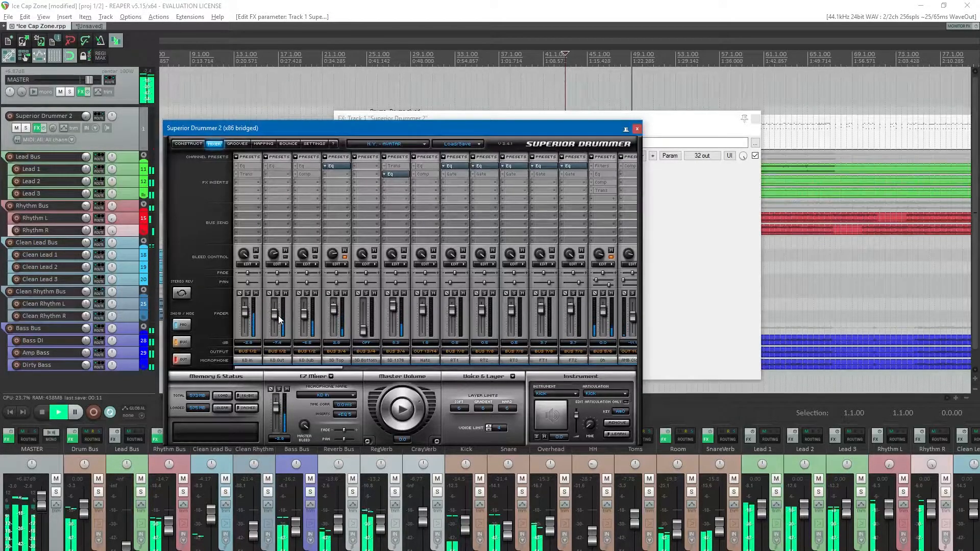
{"action": "left_click", "coordinate": [637, 128]}
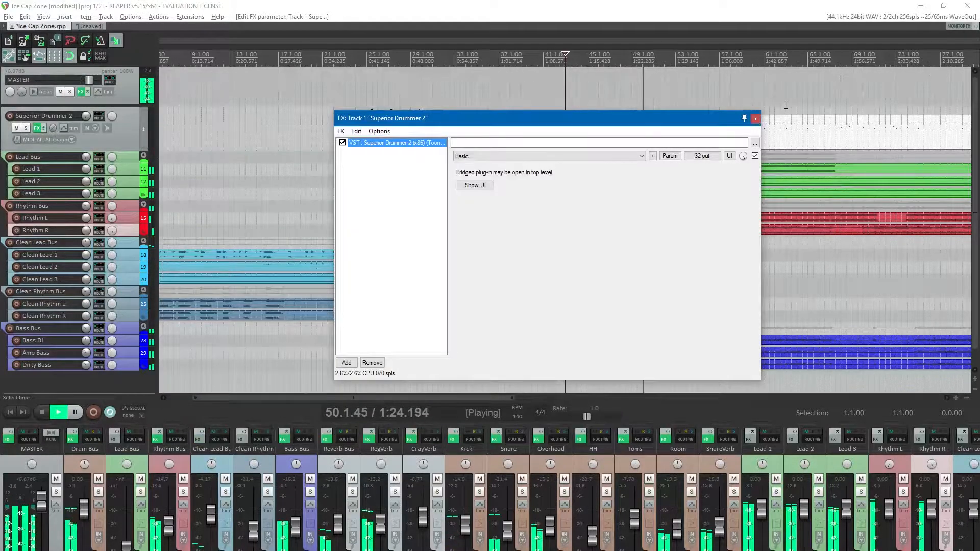
{"action": "left_click", "coordinate": [756, 118]}
{"action": "key", "text": "space"}
- Open the Kick track's Pro-Q, raise its low cut slightly to about 33 Hz and delete the lowest bell band
{"action": "right_click", "coordinate": [450, 442]}
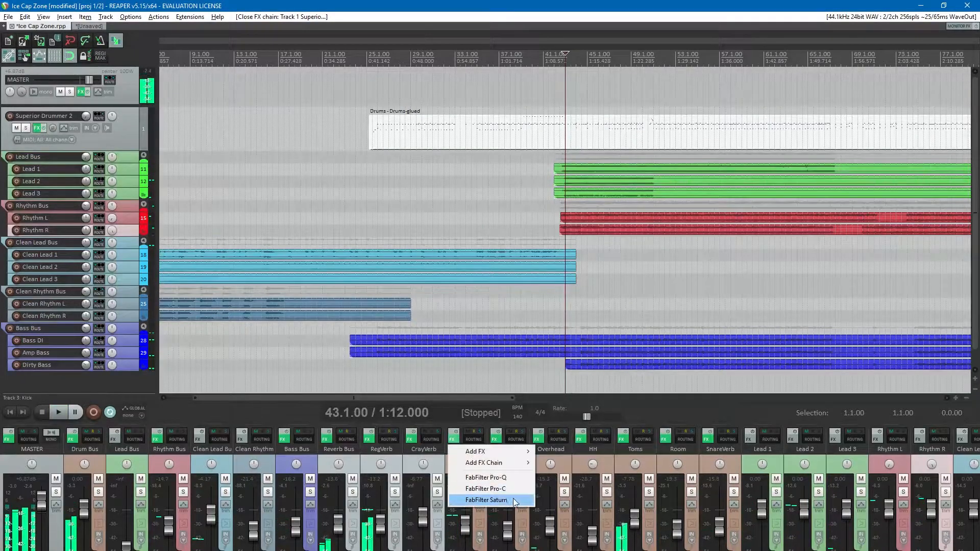
{"action": "left_click", "coordinate": [489, 478]}
{"action": "left_click_drag", "start_coordinate": [274, 197], "coordinate": [276, 202]}
{"action": "left_click", "coordinate": [598, 118]}
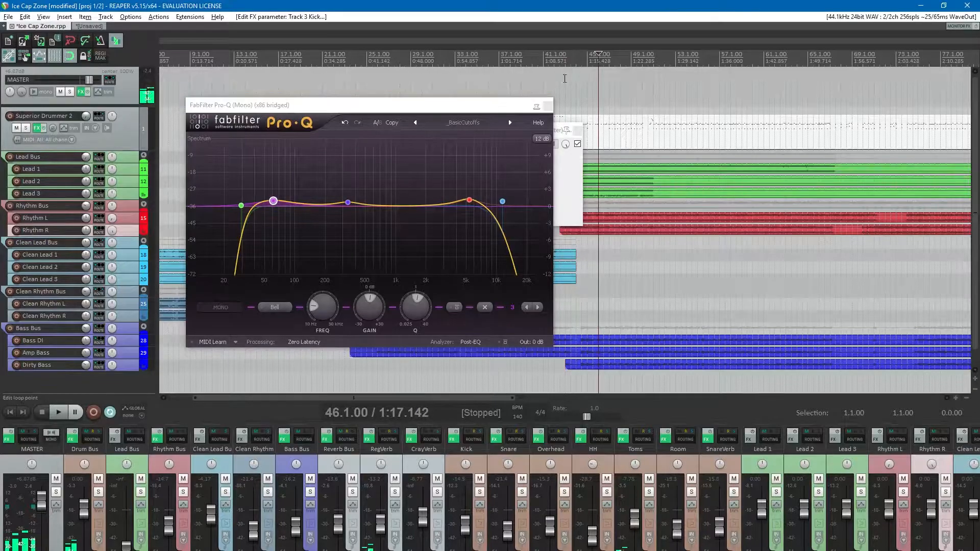
{"action": "key", "text": "space"}
{"action": "left_click_drag", "start_coordinate": [239, 207], "coordinate": [283, 221]}
{"action": "right_click", "coordinate": [283, 221]}
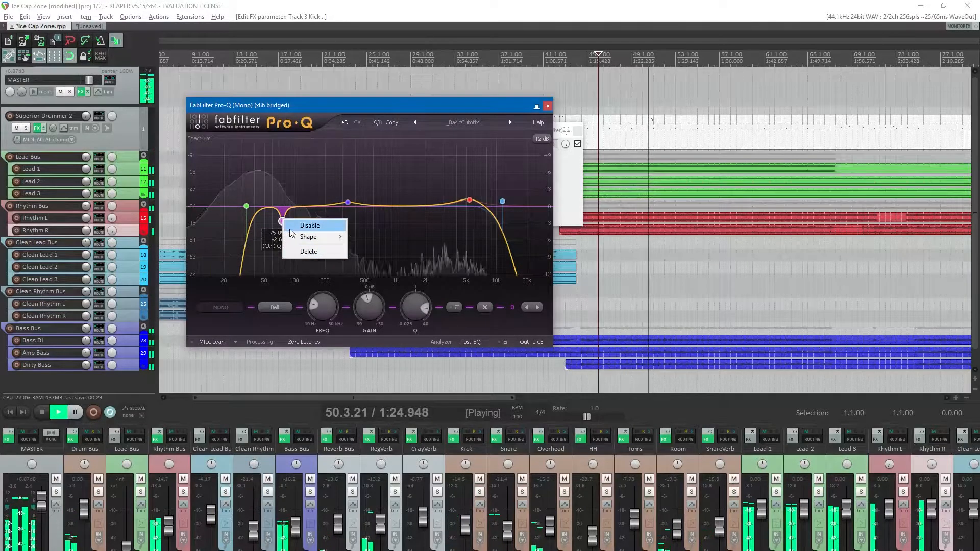
{"action": "left_click", "coordinate": [303, 251]}
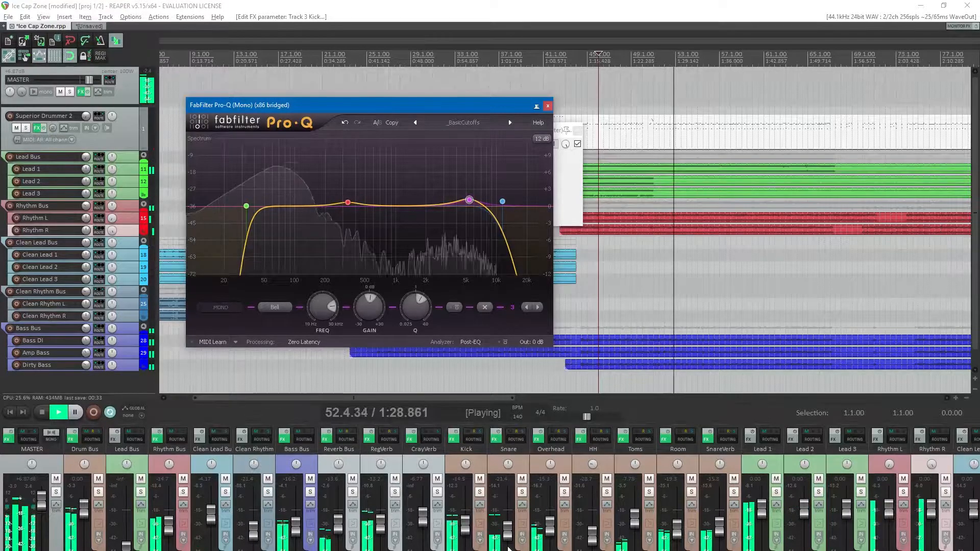
- Set the Kick volume to about -13.4 dB and move its two EQ bell boosts to about 55 Hz and 8 kHz
{"action": "left_click", "coordinate": [466, 529]}
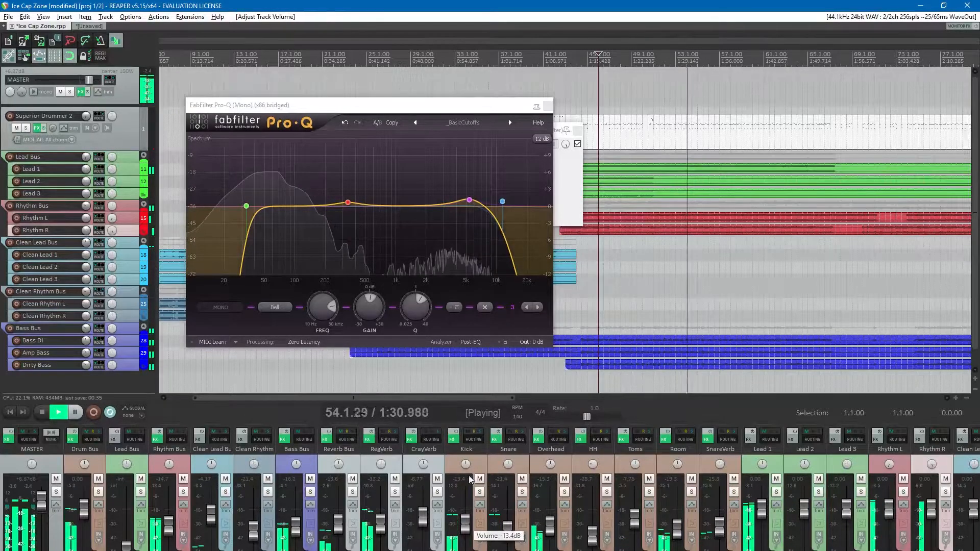
{"action": "left_click_drag", "start_coordinate": [469, 200], "coordinate": [486, 198]}
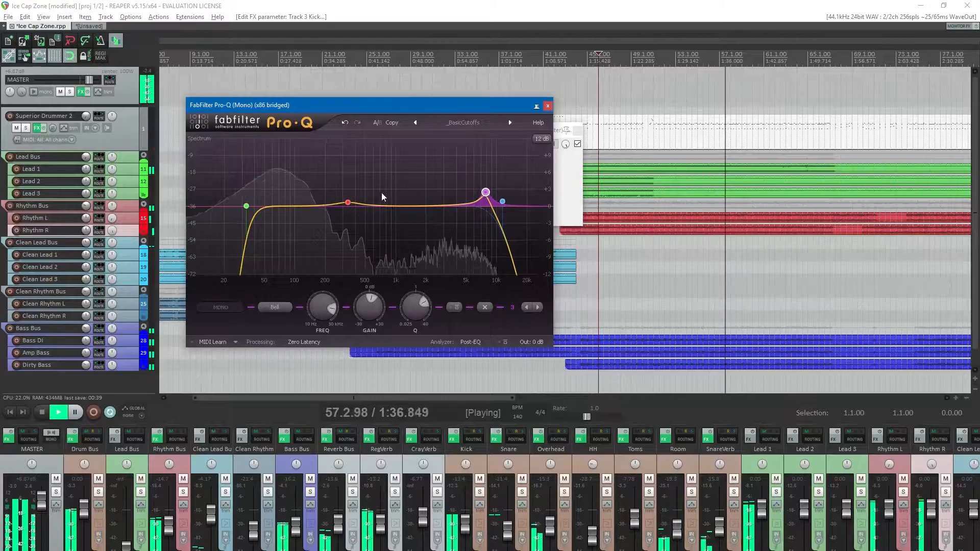
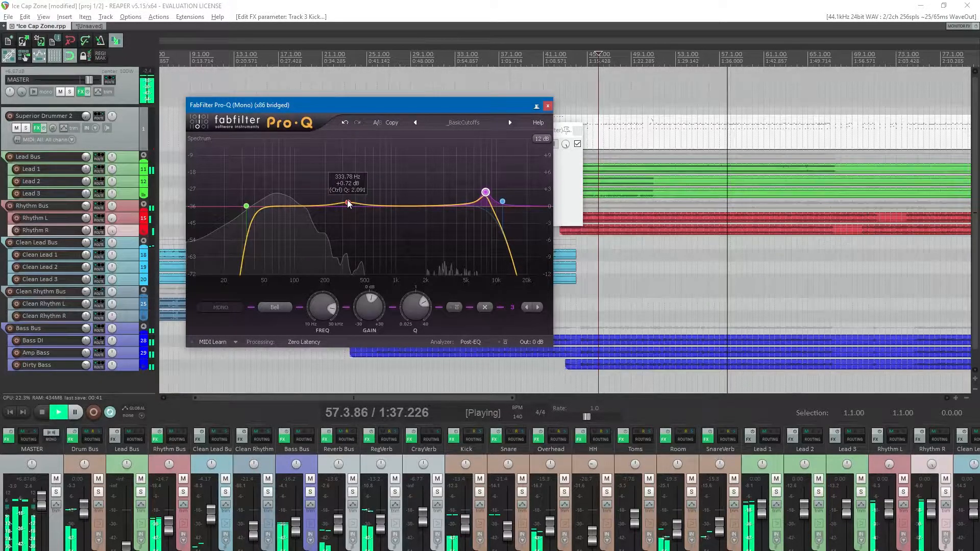
{"action": "left_click_drag", "start_coordinate": [349, 203], "coordinate": [267, 195]}
- Widen the Kick EQ's high bell and boost it about 4 dB near 9 kHz, raise the high cut to about 13 kHz and close the EQ
{"action": "mouse_move", "coordinate": [485, 193]}
{"action": "left_mouse_down"}
{"action": "mouse_move", "coordinate": [485, 181]}
{"action": "mouse_move", "coordinate": [494, 191]}
{"action": "mouse_move", "coordinate": [488, 165]}
{"action": "mouse_move", "coordinate": [487, 191]}
{"action": "left_mouse_up"}
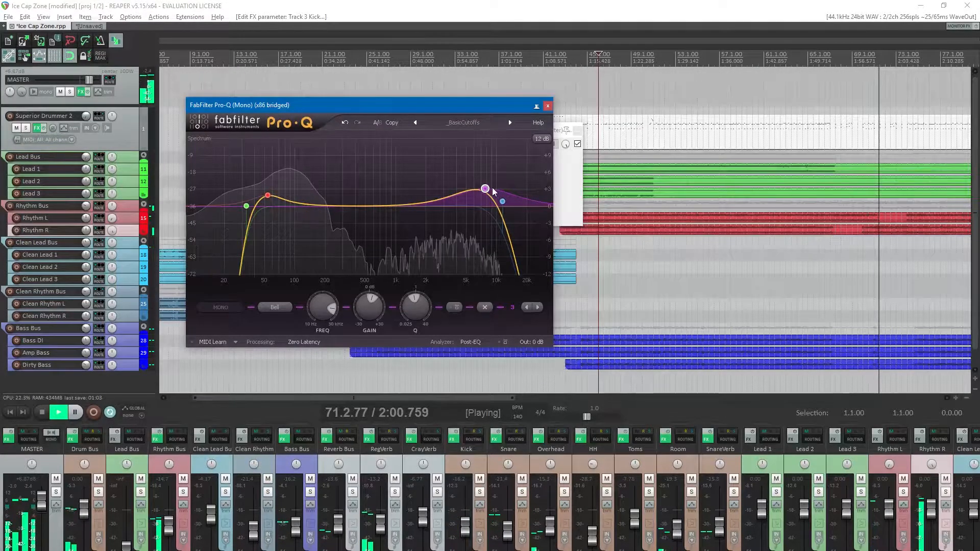
{"action": "left_click_drag", "start_coordinate": [503, 201], "coordinate": [493, 183]}
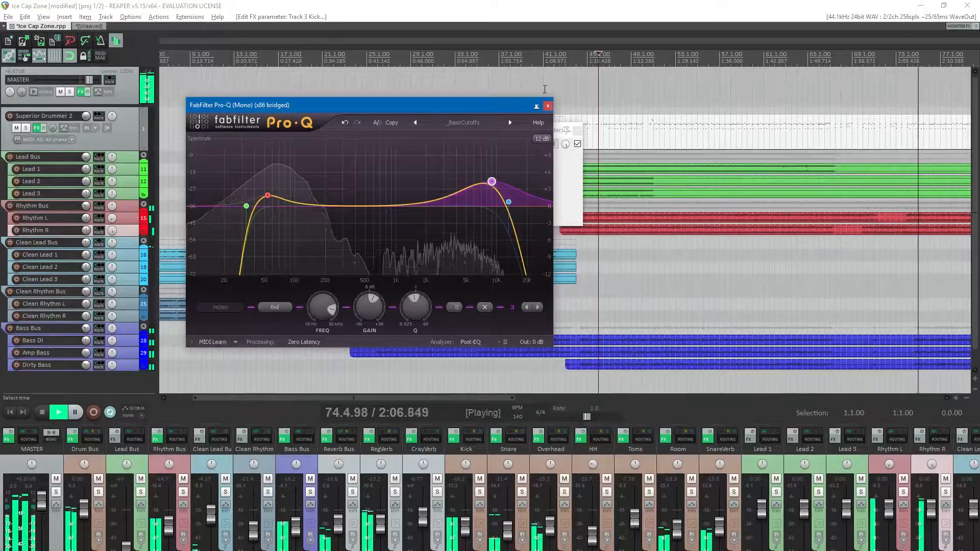
{"action": "left_click", "coordinate": [546, 107]}
{"action": "left_click", "coordinate": [577, 130]}
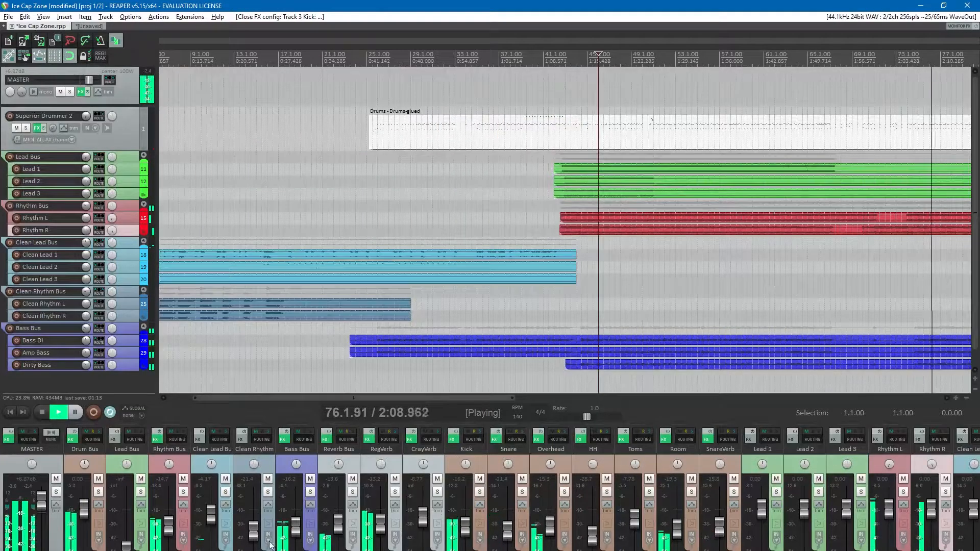
- Audition the Kick in solo, readjust its Saturn treble and presence, lower its Saturn bass to about 0 dB and close the plug-in
{"action": "left_click", "coordinate": [479, 491]}
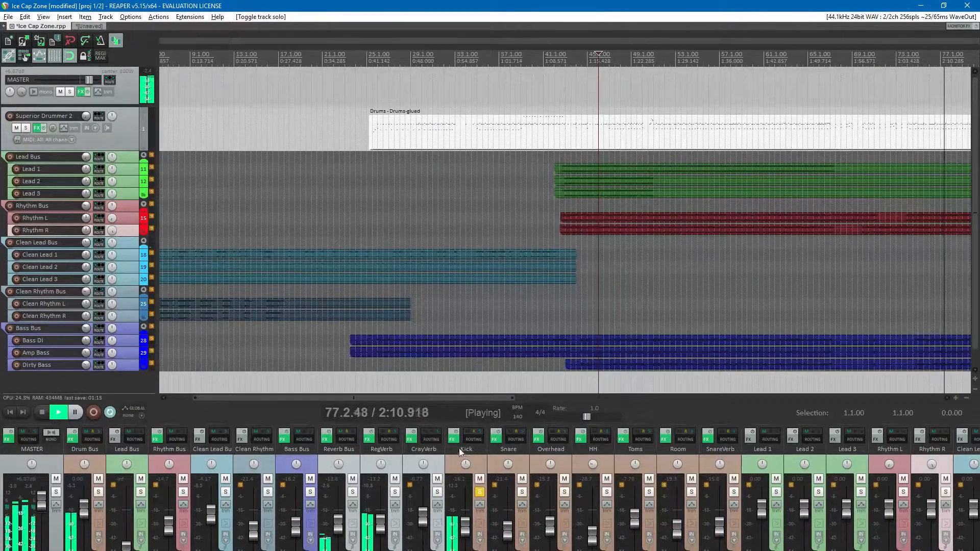
{"action": "left_click", "coordinate": [480, 492]}
{"action": "right_click", "coordinate": [453, 439]}
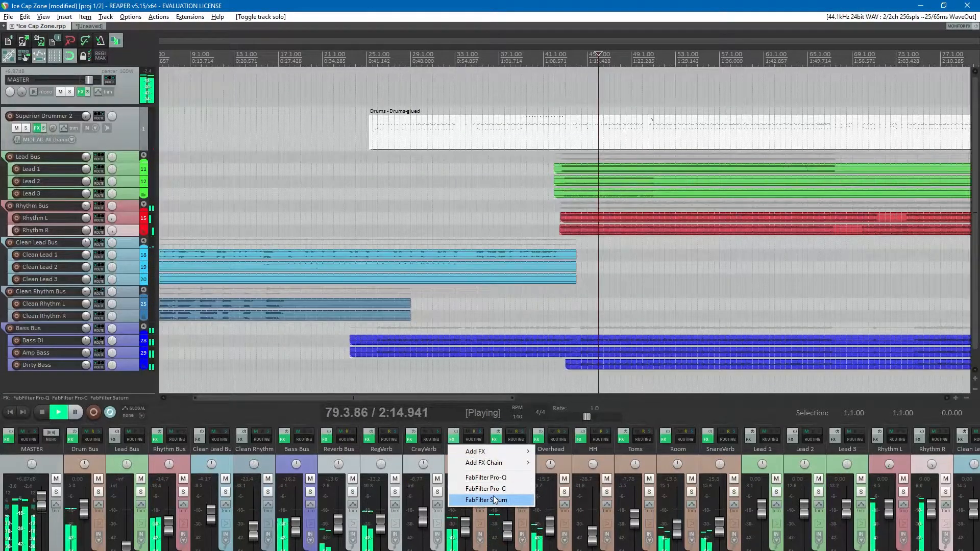
{"action": "left_click", "coordinate": [493, 502]}
{"action": "mouse_move", "coordinate": [443, 186]}
{"action": "left_mouse_down"}
{"action": "mouse_move", "coordinate": [442, 176]}
{"action": "mouse_move", "coordinate": [442, 187]}
{"action": "mouse_move", "coordinate": [429, 186]}
{"action": "left_mouse_up"}
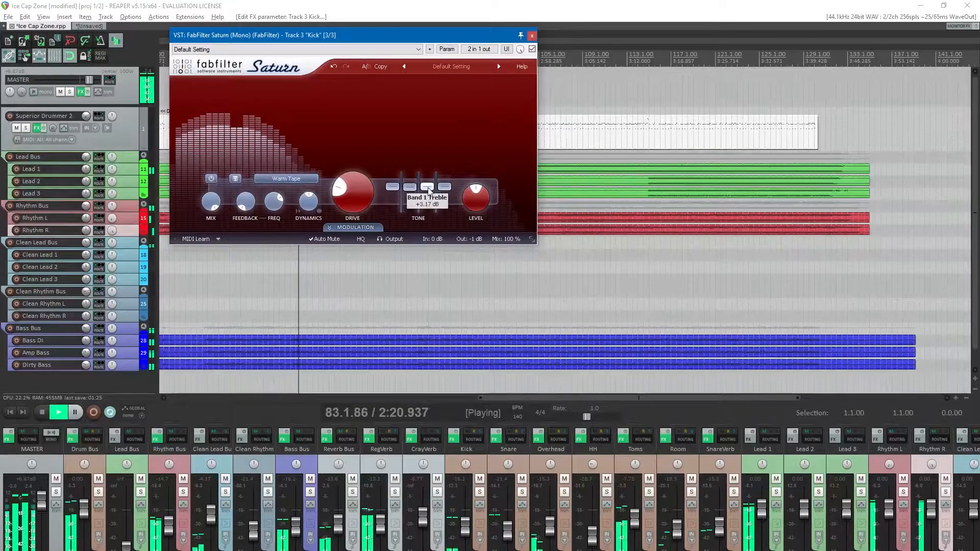
{"action": "left_click_drag", "start_coordinate": [411, 189], "coordinate": [388, 195]}
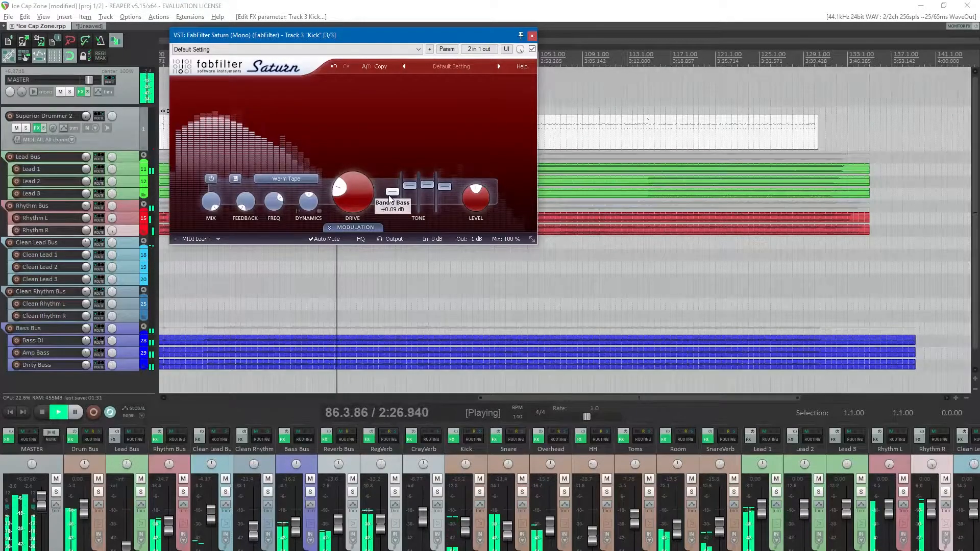
{"action": "left_click", "coordinate": [532, 36]}
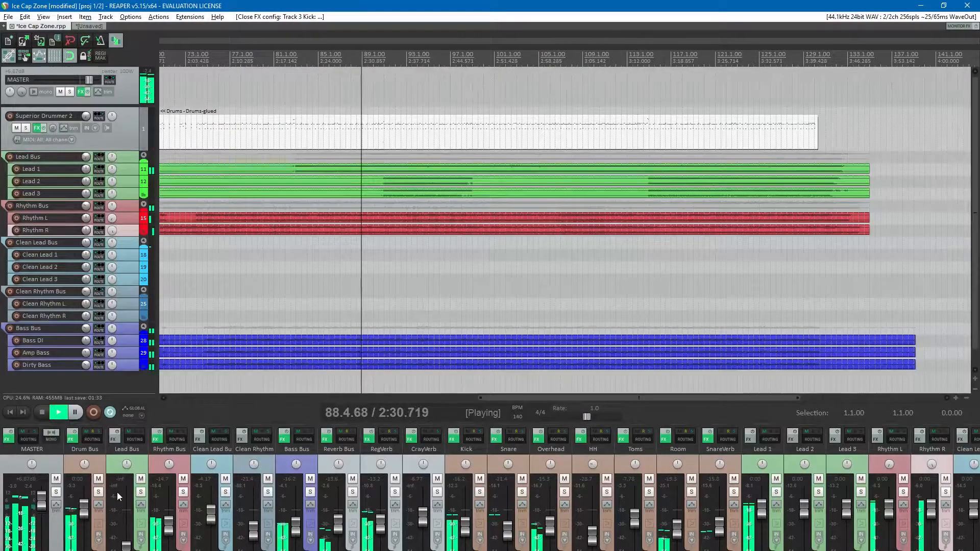
- Audition the Drum Bus in solo, return to the full mix, stop playback and save the project
{"action": "left_click", "coordinate": [95, 498]}
{"action": "left_click", "coordinate": [98, 492]}
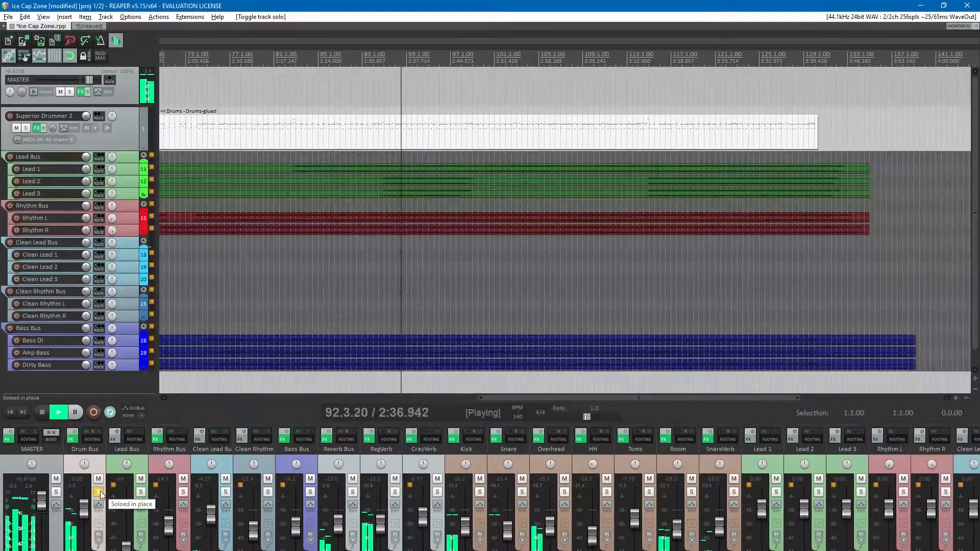
{"action": "left_click", "coordinate": [98, 492]}
{"action": "key", "text": "space"}
{"action": "key", "text": "ctrl+s"}
- Solo the Rhythm Bus, play it from bar 46 and open its FX chain
{"action": "scroll", "coordinate": [339, 249], "scroll_direction": "down", "scroll_amount": 2}
{"action": "scroll", "coordinate": [402, 252], "scroll_direction": "up", "scroll_amount": 4}
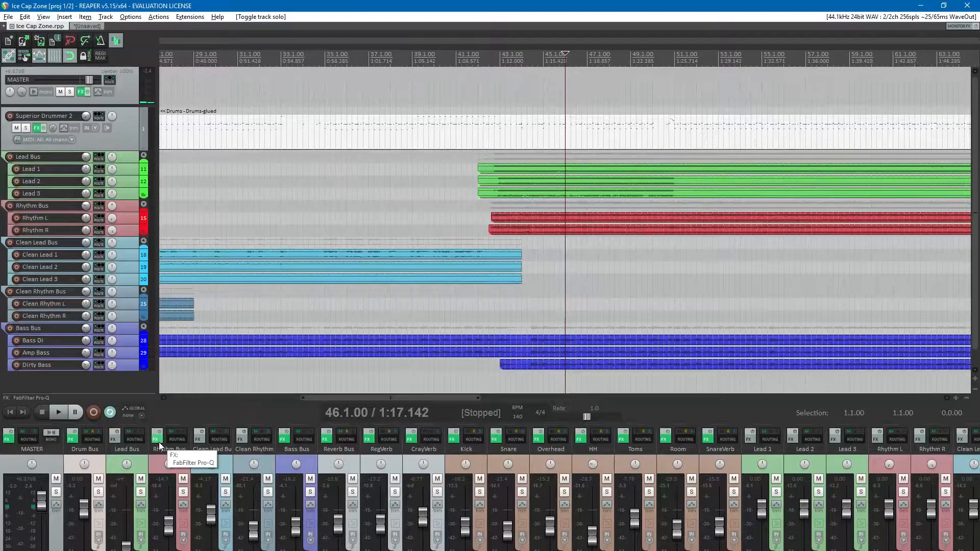
{"action": "left_click", "coordinate": [182, 492]}
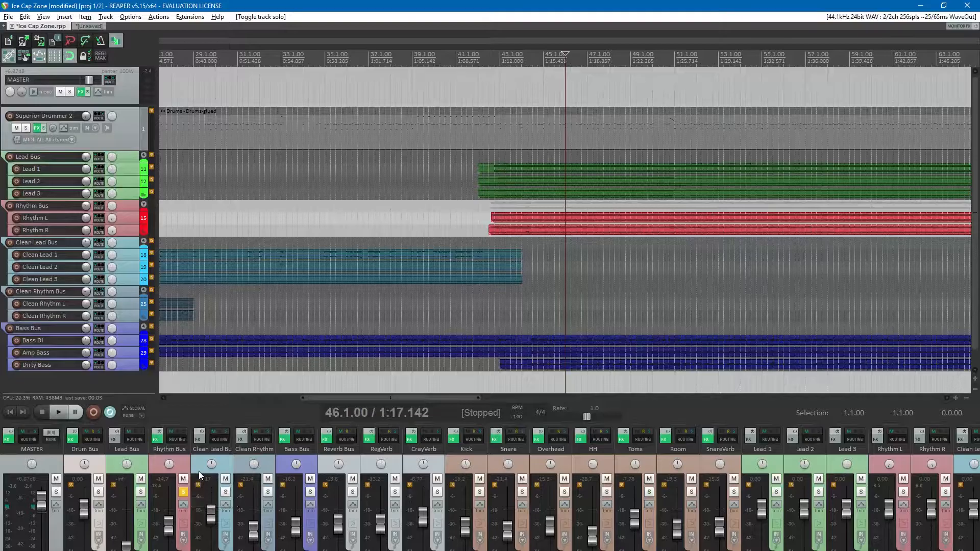
{"action": "key", "text": "space"}
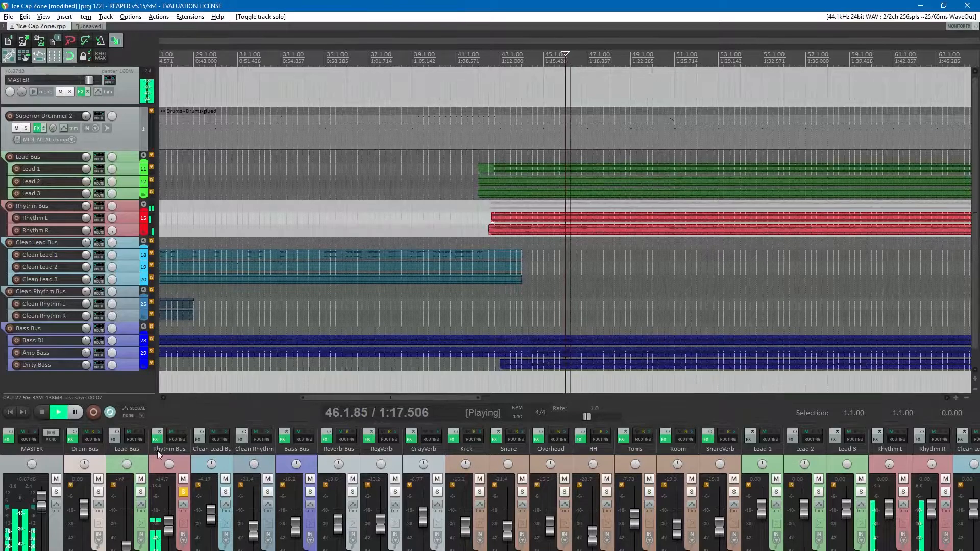
{"action": "right_click", "coordinate": [158, 442]}
{"action": "mouse_move", "coordinate": [197, 452]}
{"action": "mouse_move", "coordinate": [262, 455]}
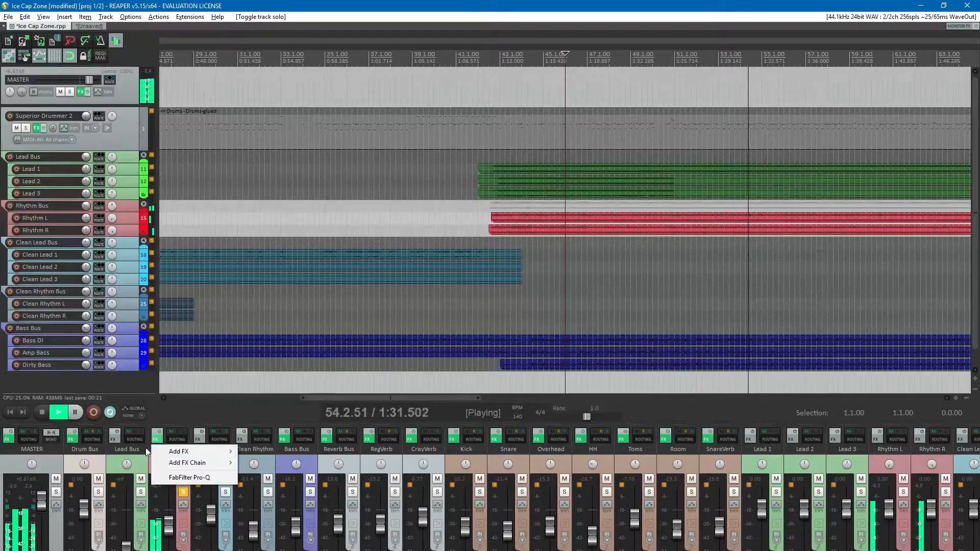
{"action": "left_click", "coordinate": [161, 440]}
{"action": "left_click", "coordinate": [161, 440]}
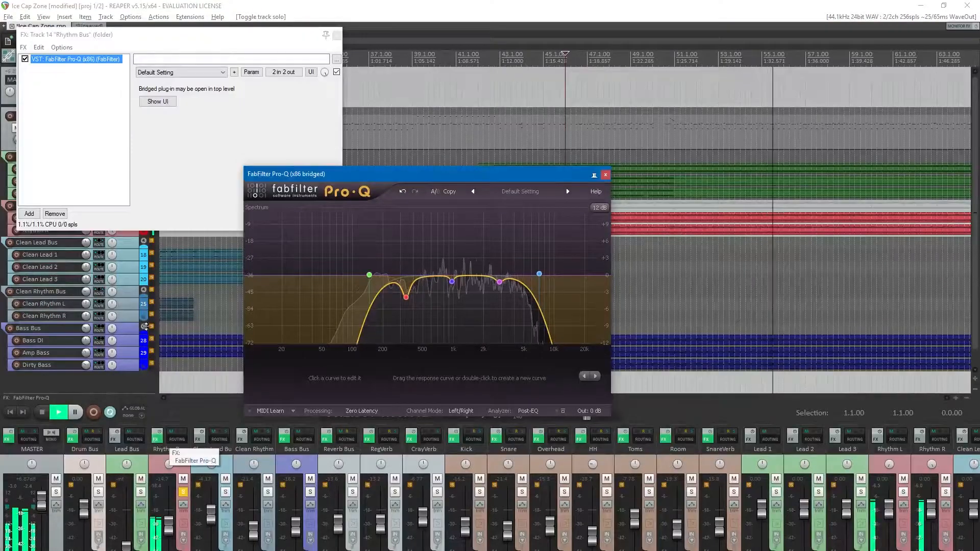
- Add the stereo FabFilter Saturn after Pro-Q on the Rhythm Bus and close the Pro-Q window
{"action": "left_click", "coordinate": [85, 161]}
{"action": "left_click", "coordinate": [40, 213]}
{"action": "type", "text": "sa"}
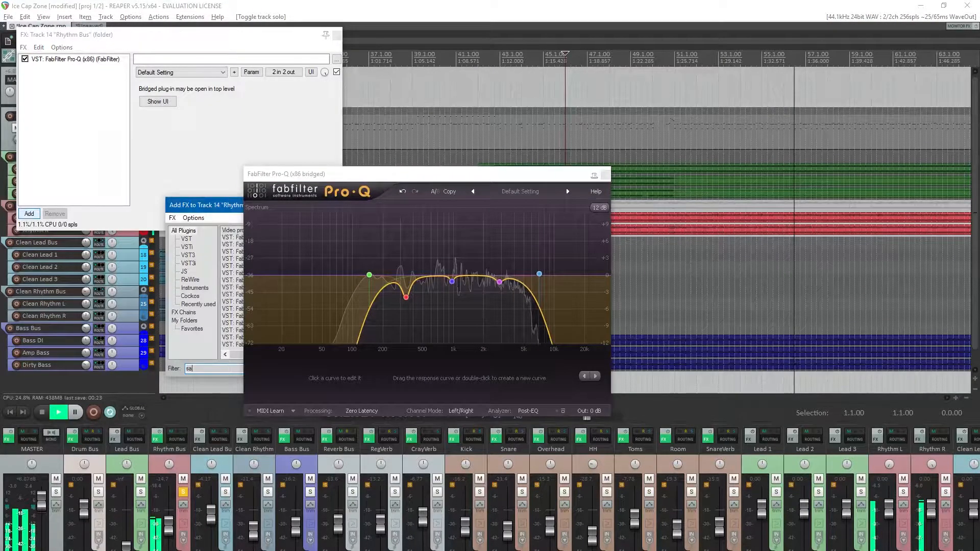
{"action": "type", "text": "turn"}
{"action": "left_click_drag", "start_coordinate": [365, 174], "coordinate": [584, 193]}
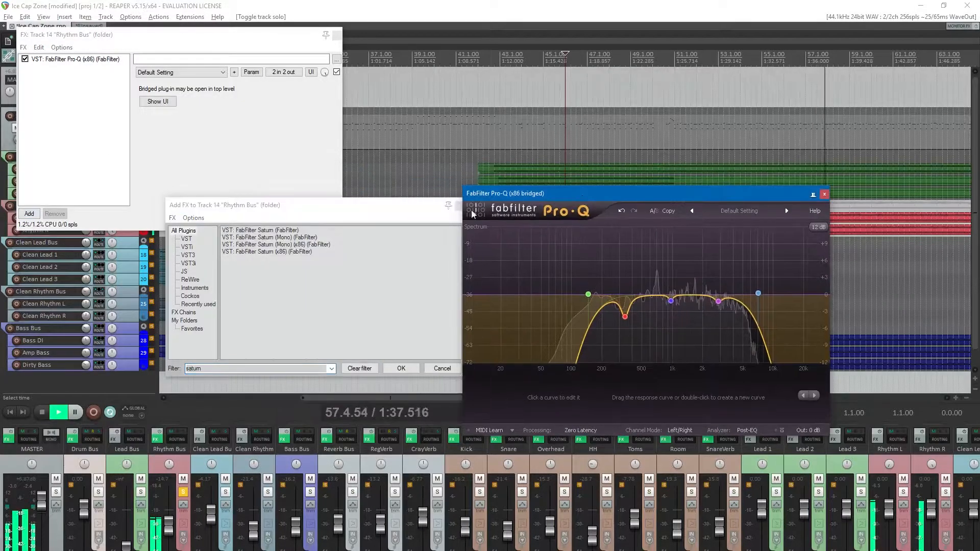
{"action": "left_click", "coordinate": [274, 231]}
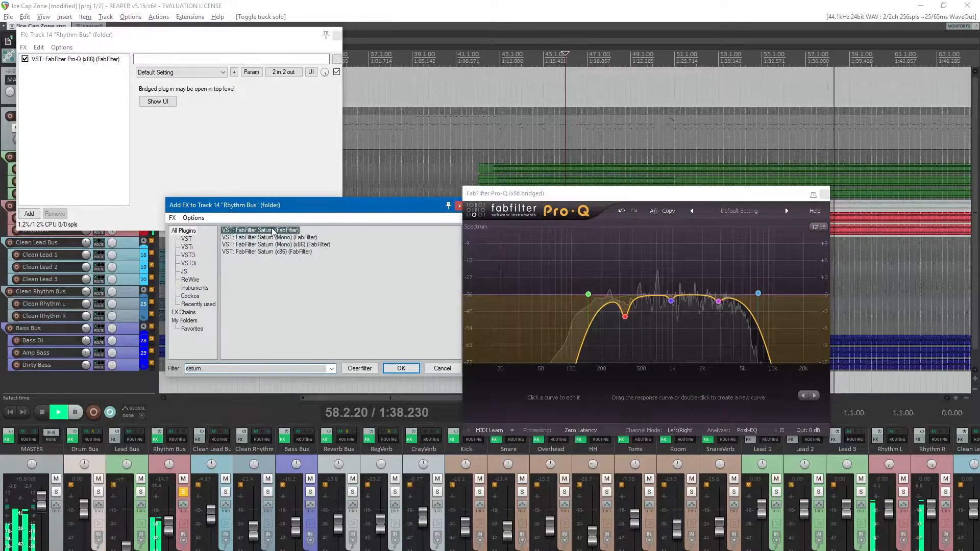
{"action": "double_click", "coordinate": [274, 231]}
{"action": "left_click", "coordinate": [824, 194]}
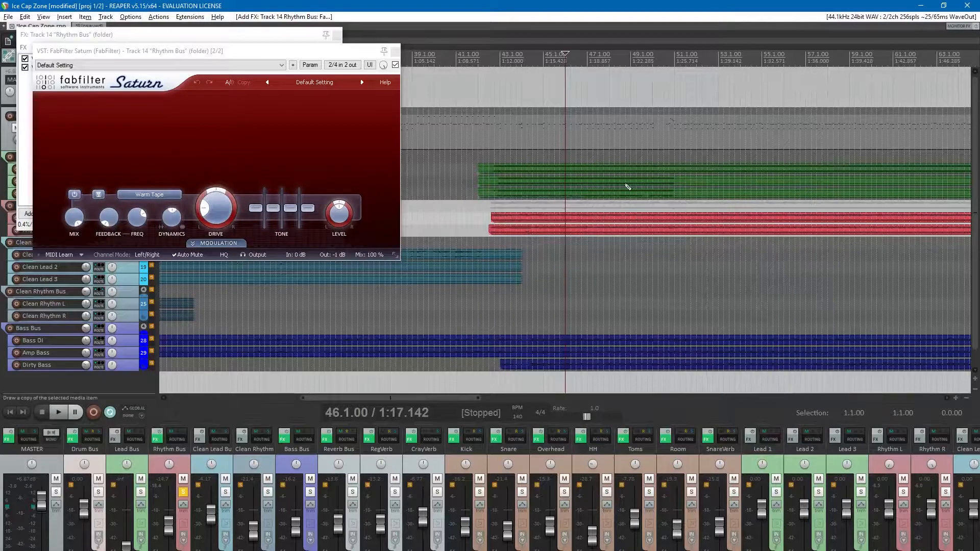
- During playback, split the Rhythm Bus Saturn into two bands and raise the low band's tone controls slightly, with mid about 0.8 dB
{"action": "left_click", "coordinate": [202, 211]}
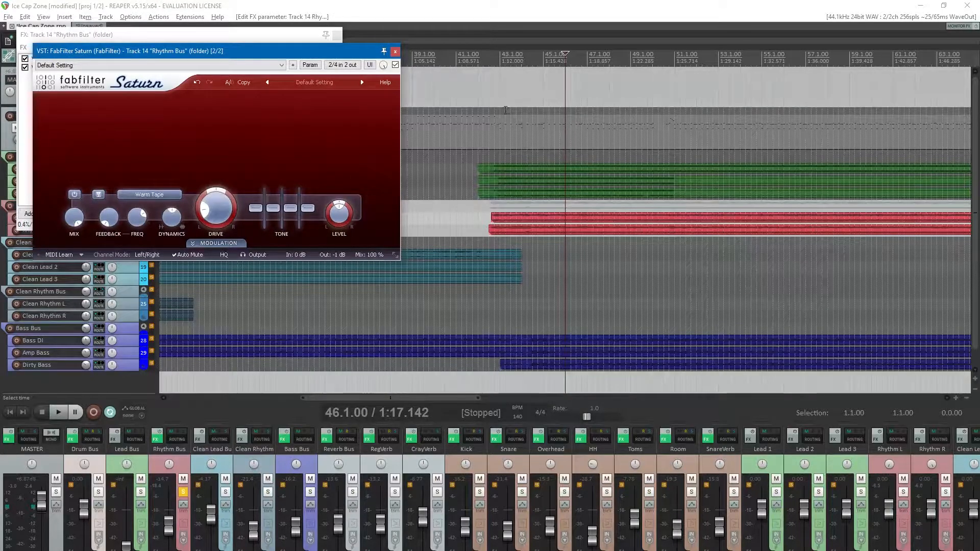
{"action": "key", "text": "space"}
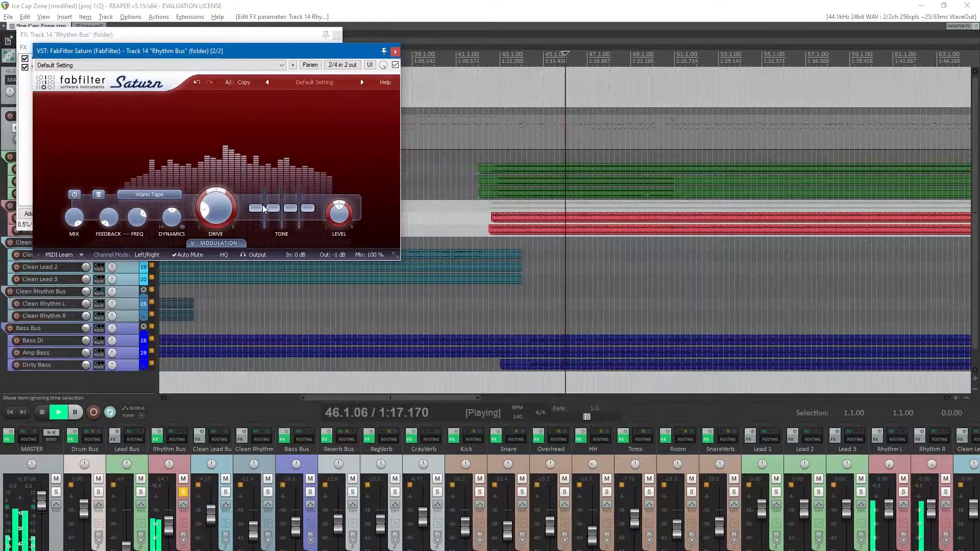
{"action": "left_click", "coordinate": [155, 101]}
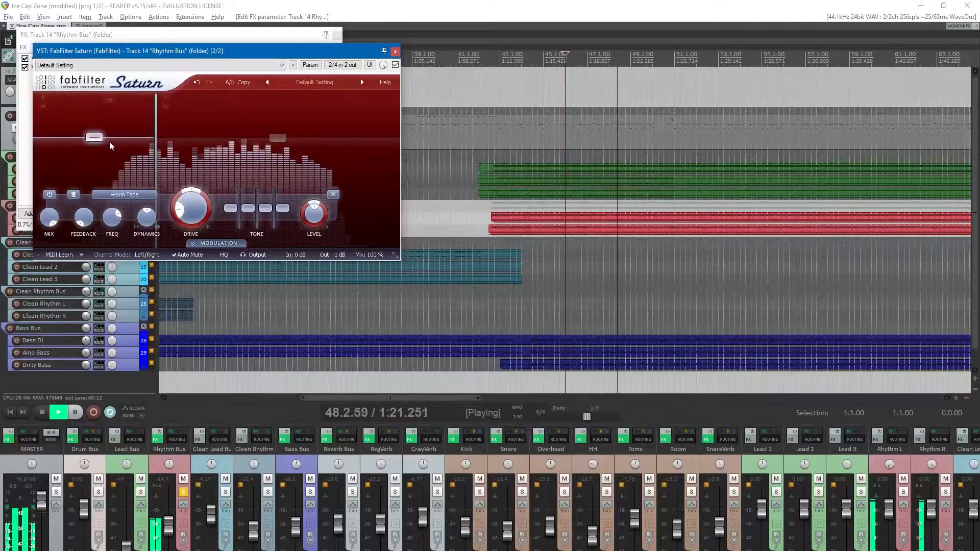
{"action": "left_click_drag", "start_coordinate": [228, 209], "coordinate": [254, 207]}
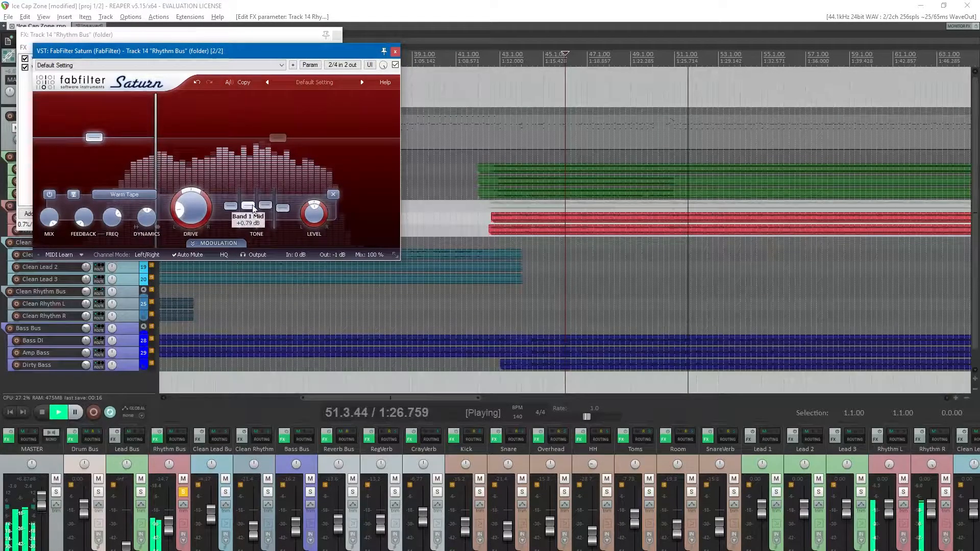
- Add a second Saturn crossover near 1677 Hz and slightly raise the middle band's level and bass tone
{"action": "left_click", "coordinate": [268, 94]}
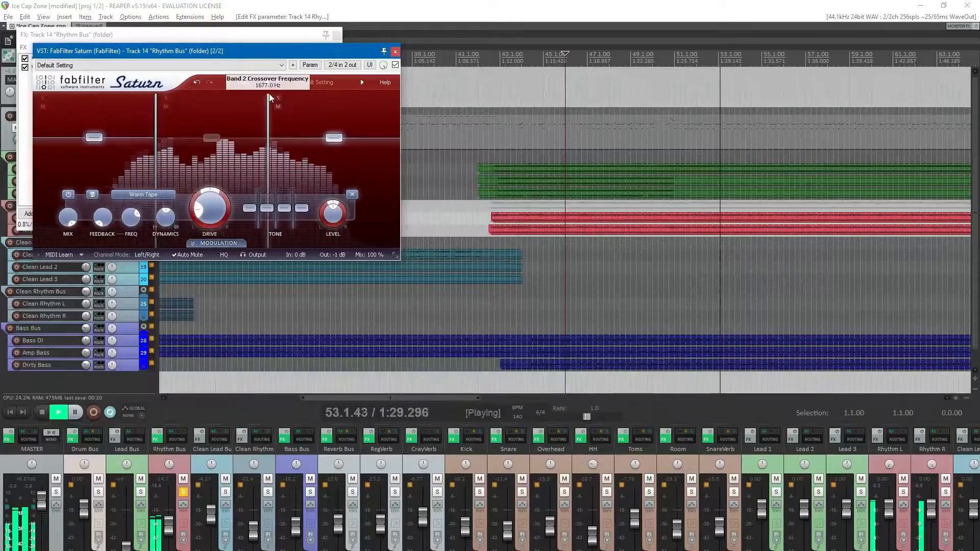
{"action": "left_click_drag", "start_coordinate": [211, 137], "coordinate": [212, 134]}
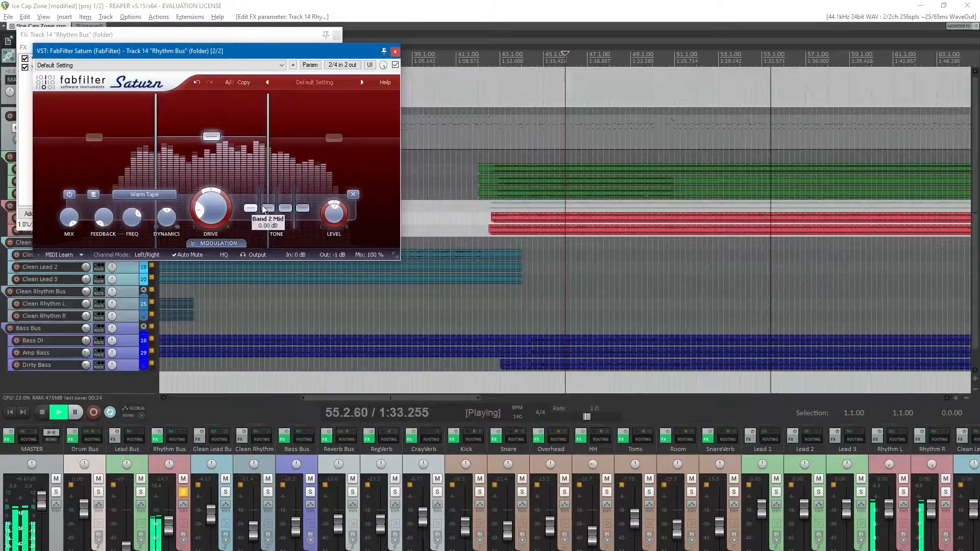
{"action": "left_click_drag", "start_coordinate": [251, 208], "coordinate": [250, 205]}
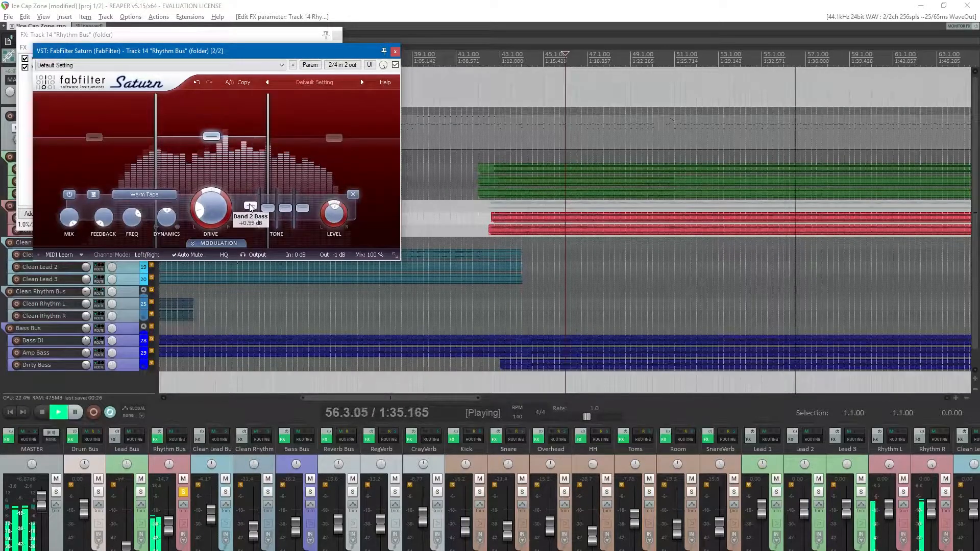
- Slightly lower the presence tone of Saturn's high band, stop playback and close the Rhythm Bus effect windows
{"action": "left_click", "coordinate": [327, 138]}
{"action": "left_click_drag", "start_coordinate": [248, 194], "coordinate": [239, 211]}
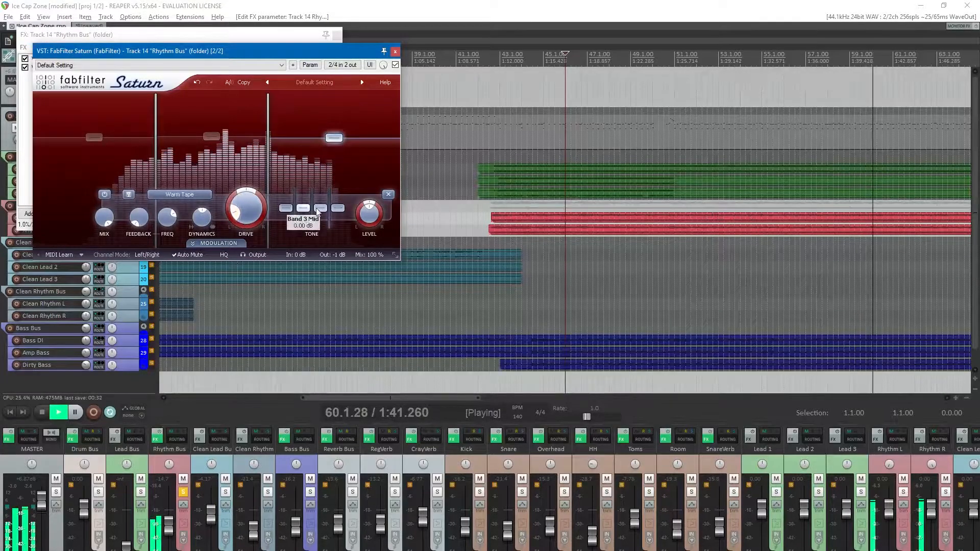
{"action": "left_click_drag", "start_coordinate": [340, 209], "coordinate": [340, 212]}
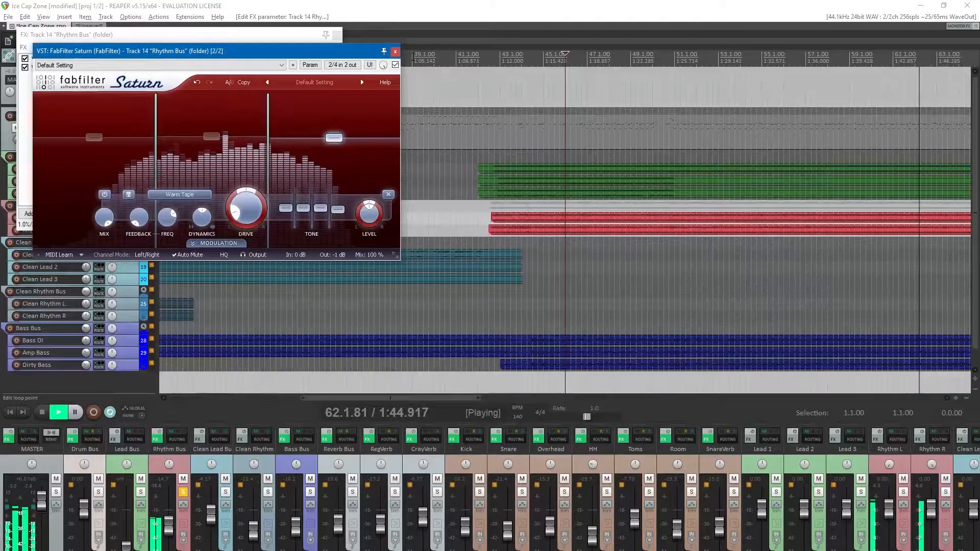
{"action": "left_click", "coordinate": [395, 52]}
{"action": "key", "text": "space"}
{"action": "left_click", "coordinate": [496, 35]}
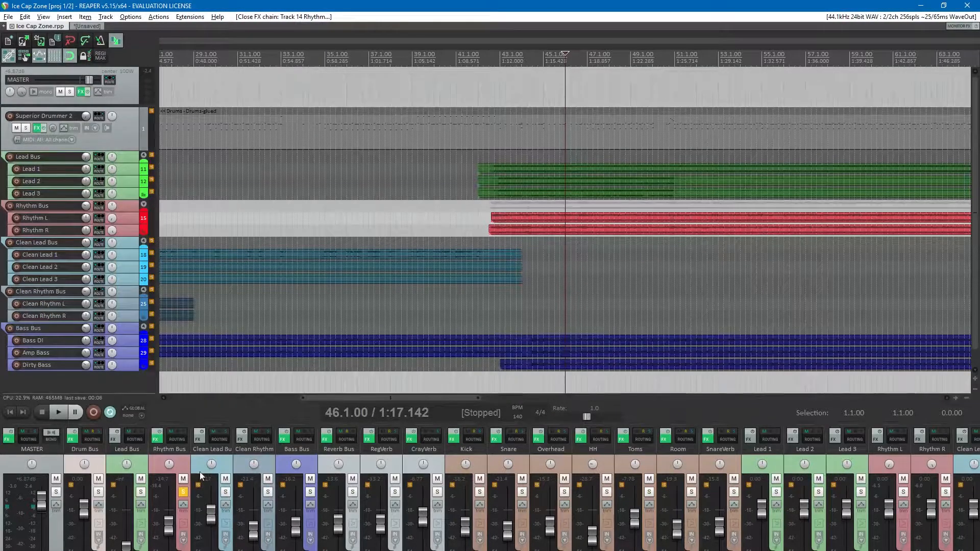
- Unsolo the Rhythm Bus, set its volume to about -15.3 dB and check the full mix at several points up to bar 83
{"action": "left_click", "coordinate": [181, 493]}
{"action": "left_click_drag", "start_coordinate": [167, 526], "coordinate": [168, 528]}
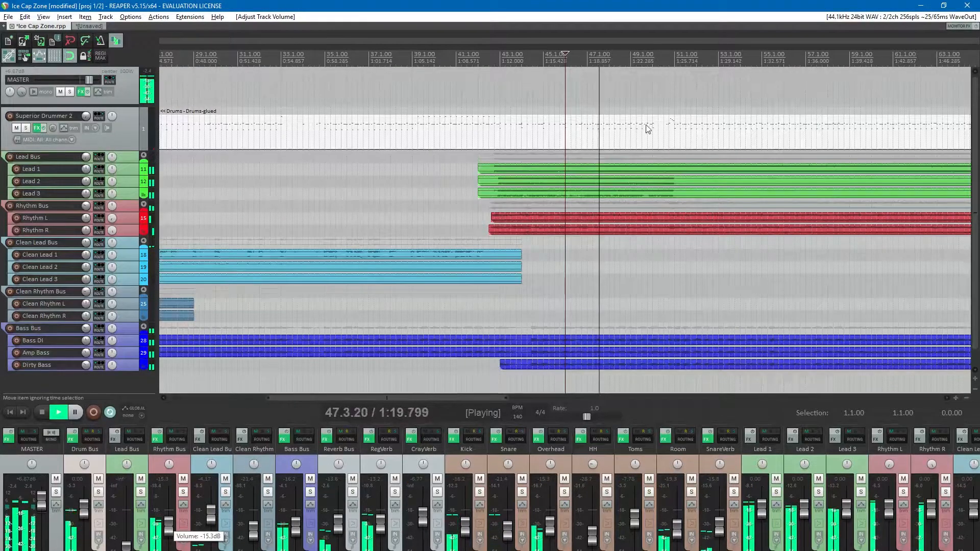
{"action": "scroll", "coordinate": [645, 126], "scroll_direction": "down", "scroll_amount": 2}
{"action": "left_click", "coordinate": [763, 61]}
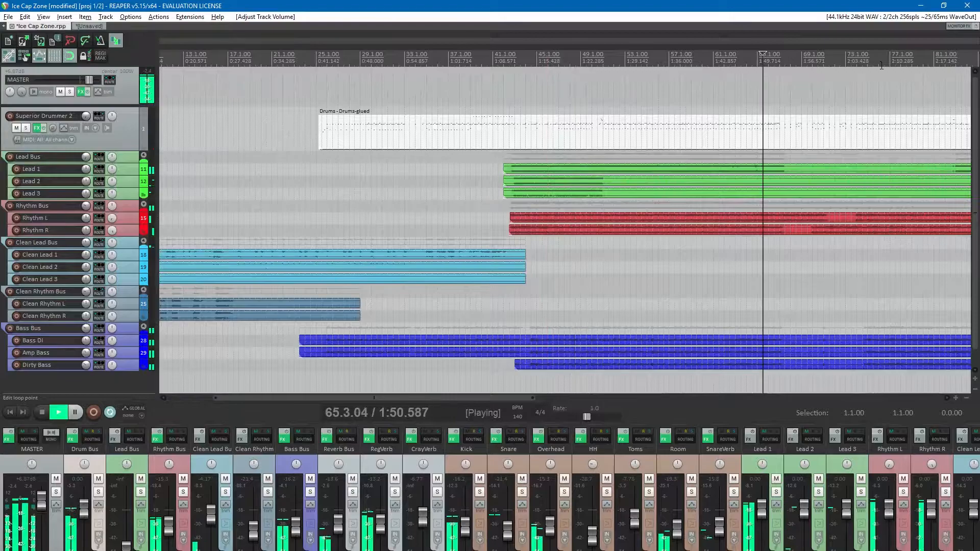
{"action": "left_click", "coordinate": [889, 60]}
{"action": "scroll", "coordinate": [860, 89], "scroll_direction": "down", "scroll_amount": 2}
{"action": "scroll", "coordinate": [706, 106], "scroll_direction": "up", "scroll_amount": 3}
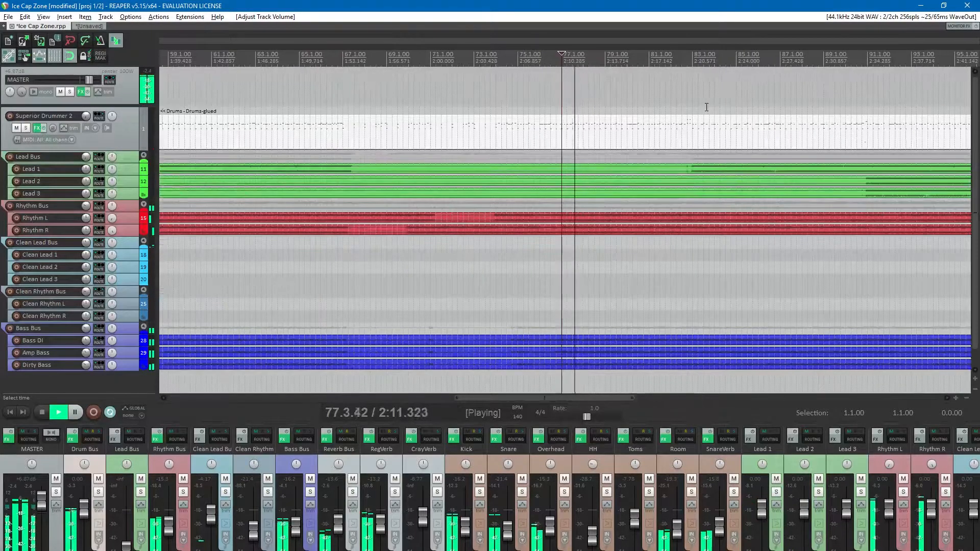
{"action": "left_click", "coordinate": [694, 68]}
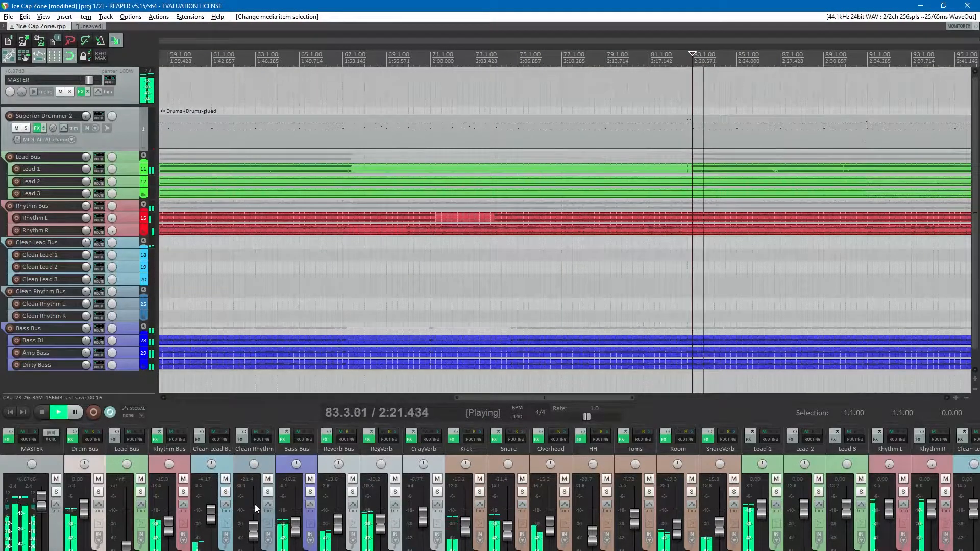
- Raise the Bass Bus volume slightly and audition the bus in solo before returning to the full mix
{"action": "left_click_drag", "start_coordinate": [295, 529], "coordinate": [296, 525]}
{"action": "left_click", "coordinate": [310, 492]}
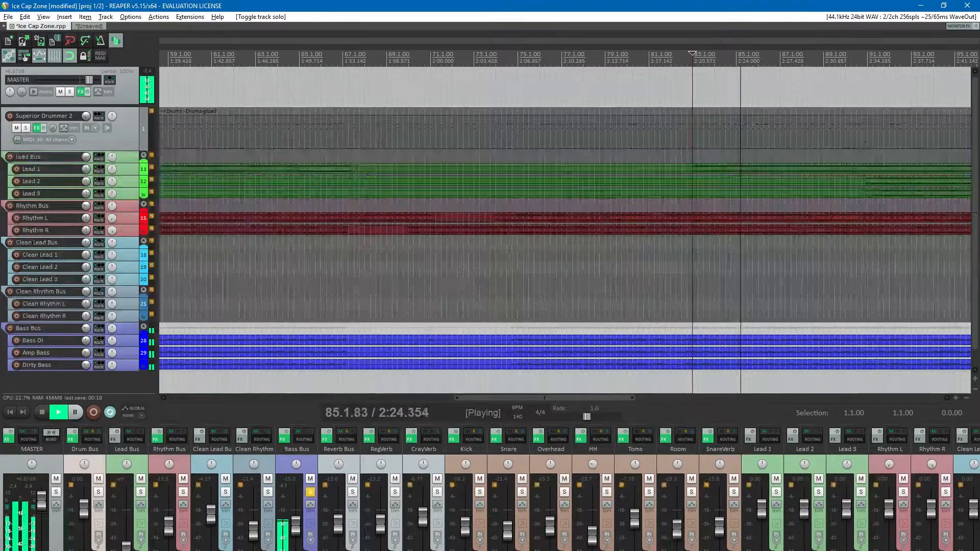
{"action": "left_click", "coordinate": [310, 492]}
- Rebalance the Dirty Bass, Amp Bass and Bass DI volumes with Amp Bass at about -4.7 dB, save the project and stop playback
{"action": "scroll", "coordinate": [312, 495], "scroll_direction": "down", "scroll_amount": 5}
{"action": "left_click_drag", "start_coordinate": [965, 527], "coordinate": [959, 520]}
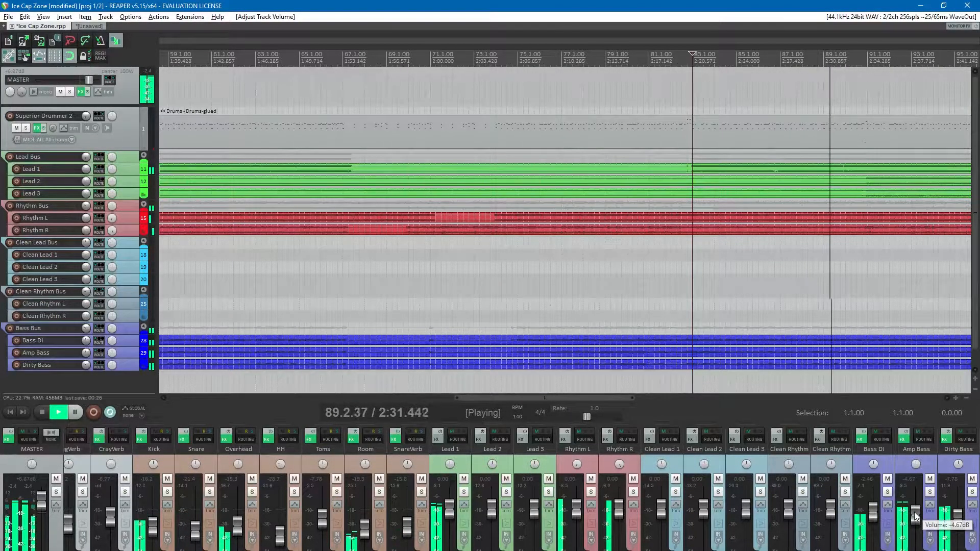
{"action": "left_click_drag", "start_coordinate": [879, 515], "coordinate": [876, 520]}
{"action": "scroll", "coordinate": [661, 303], "scroll_direction": "down", "scroll_amount": 4}
{"action": "key", "text": "ctrl+s"}
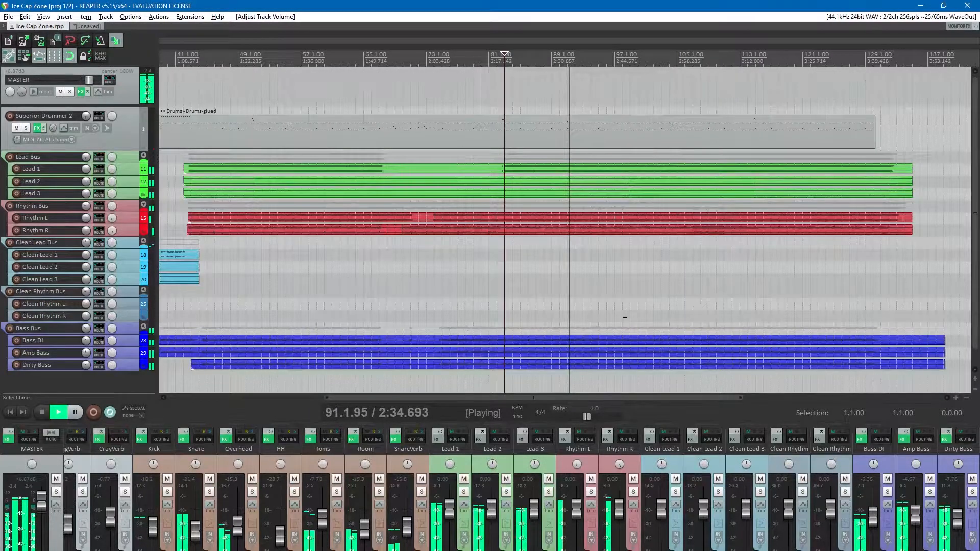
{"action": "key", "text": "space"}
- Play the song from the beginning and mute the Clean Rhythm Bus
{"action": "scroll", "coordinate": [521, 495], "scroll_direction": "up", "scroll_amount": 6}
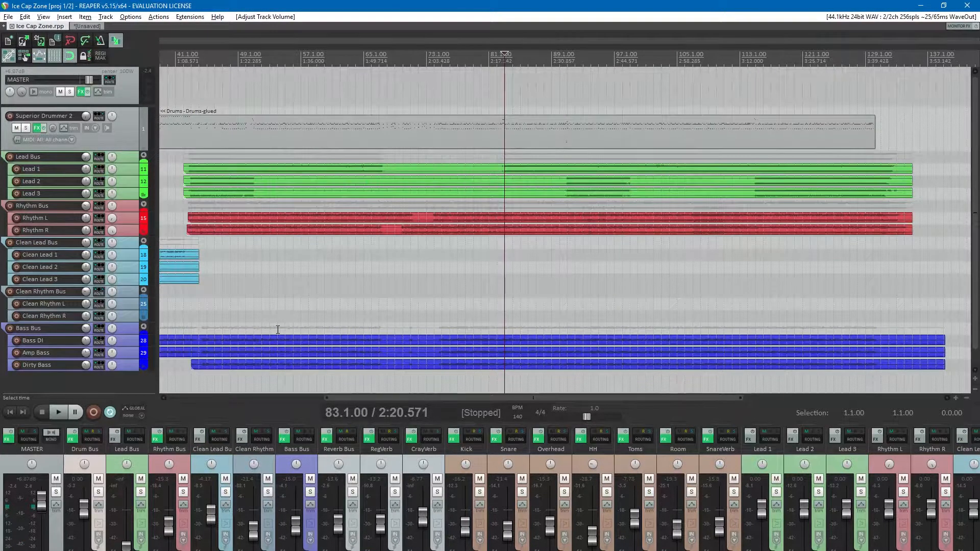
{"action": "key", "text": "Home"}
{"action": "key", "text": "space"}
{"action": "scroll", "coordinate": [271, 298], "scroll_direction": "up", "scroll_amount": 5}
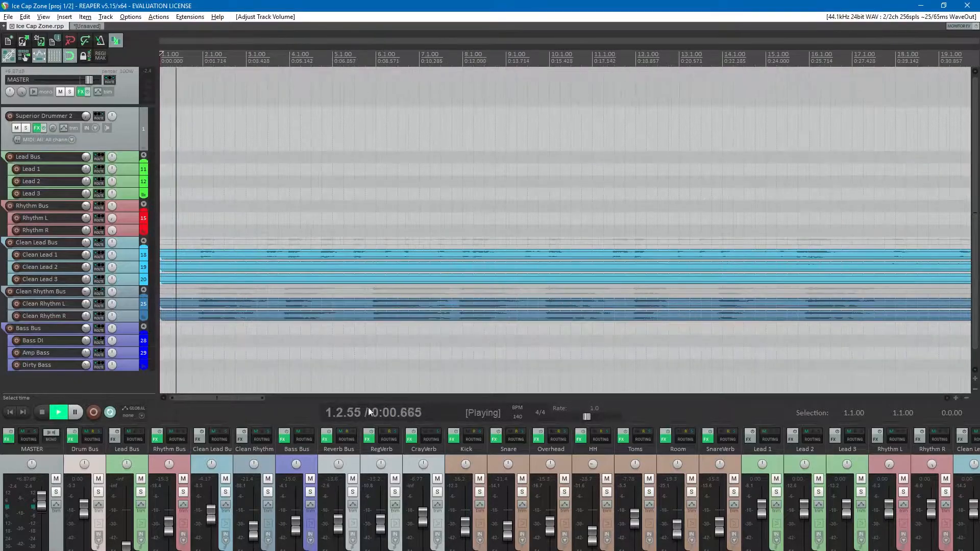
{"action": "left_click", "coordinate": [268, 479]}
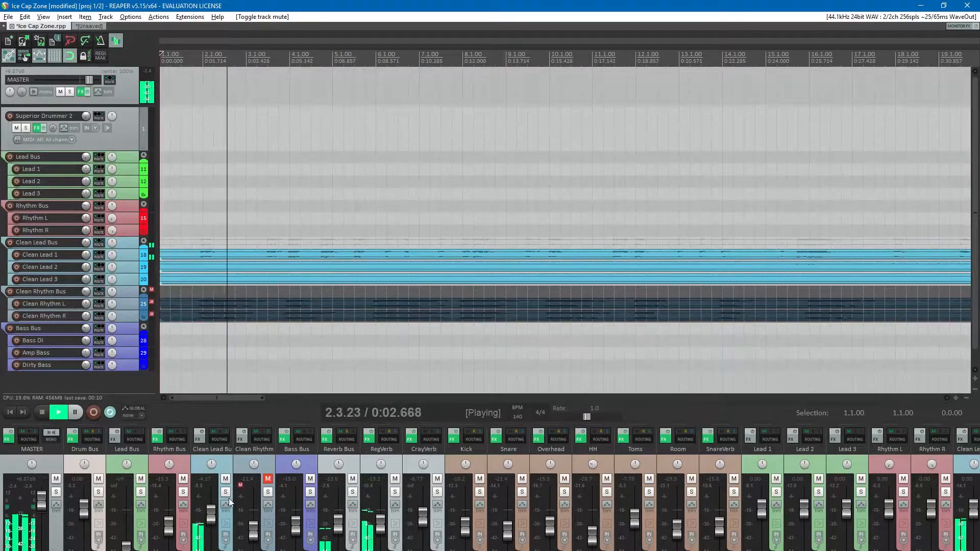
- Solo the Clean Lead Bus, pan Clean Lead 1 slightly left and lower that track's volume a little during playback
{"action": "left_click", "coordinate": [226, 492]}
{"action": "key", "text": "space"}
{"action": "left_click_drag", "start_coordinate": [230, 550], "coordinate": [461, 550]}
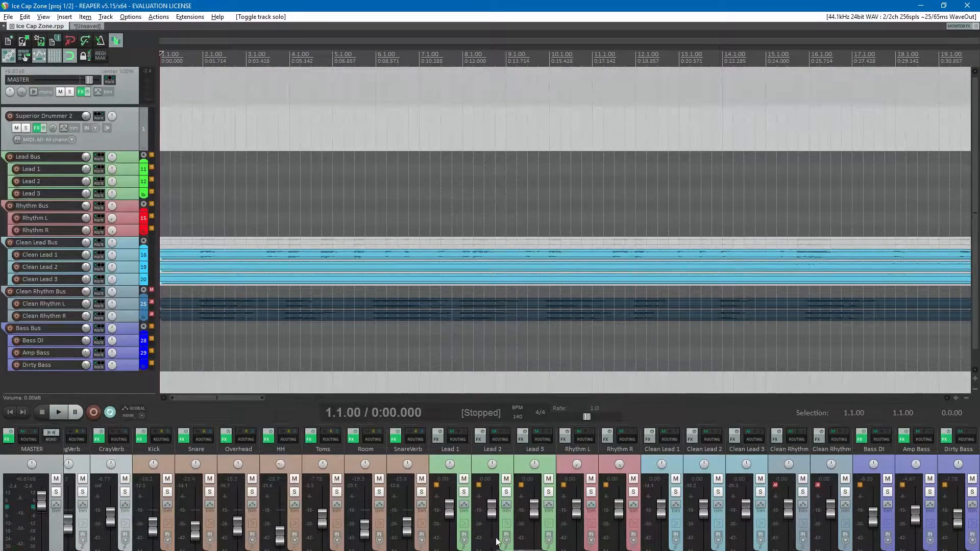
{"action": "scroll", "coordinate": [486, 333], "scroll_direction": "up", "scroll_amount": 2}
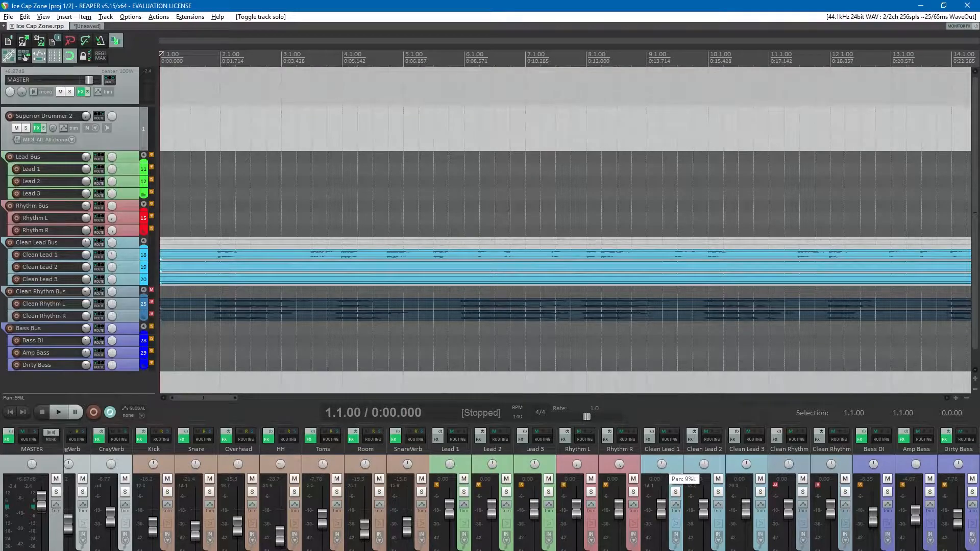
{"action": "left_click", "coordinate": [662, 464]}
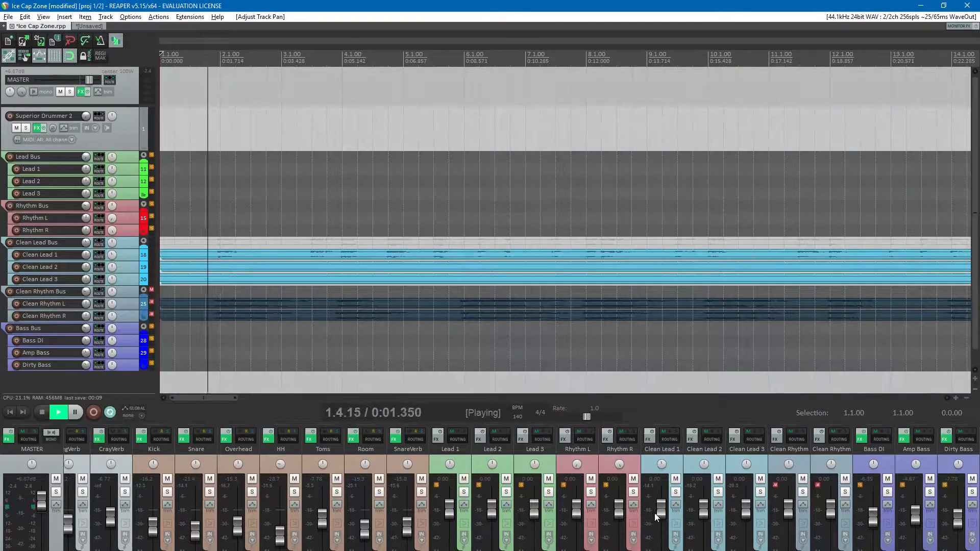
{"action": "left_click_drag", "start_coordinate": [659, 510], "coordinate": [660, 512]}
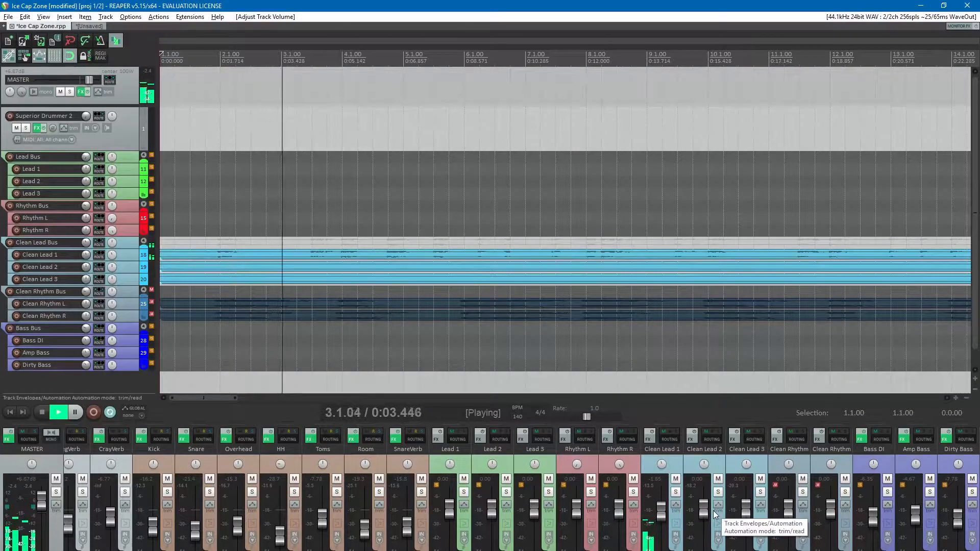
- Pan Clean Lead 2 left and Clean Lead 3 right, and lower both volumes to about -4.2 dB while playing from bar 14
{"action": "left_click_drag", "start_coordinate": [704, 464], "coordinate": [704, 475]}
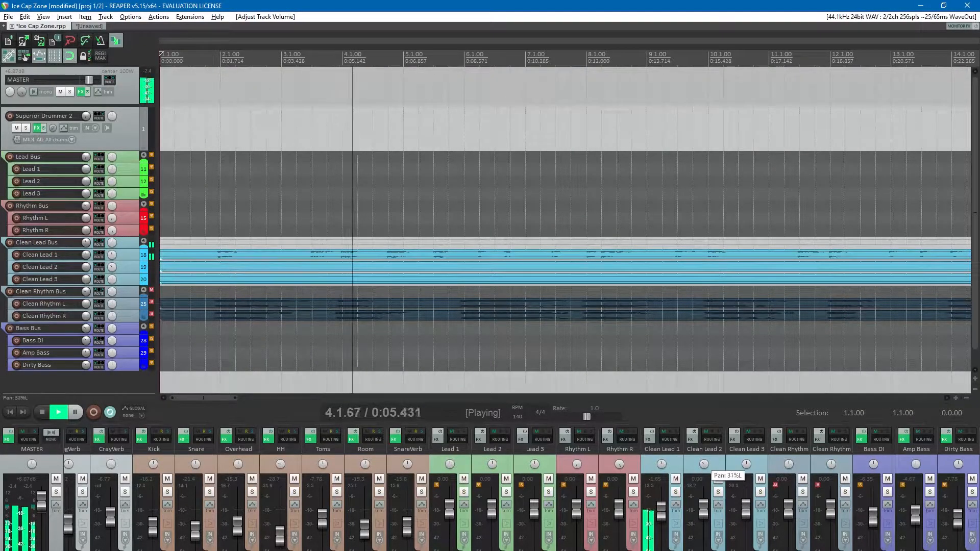
{"action": "key", "text": "space"}
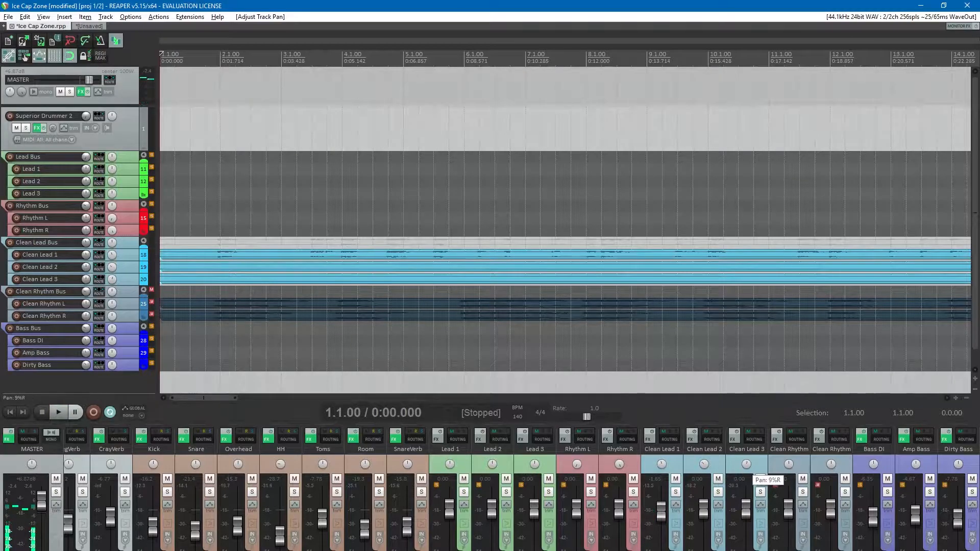
{"action": "scroll", "coordinate": [669, 34], "scroll_direction": "down", "scroll_amount": 4}
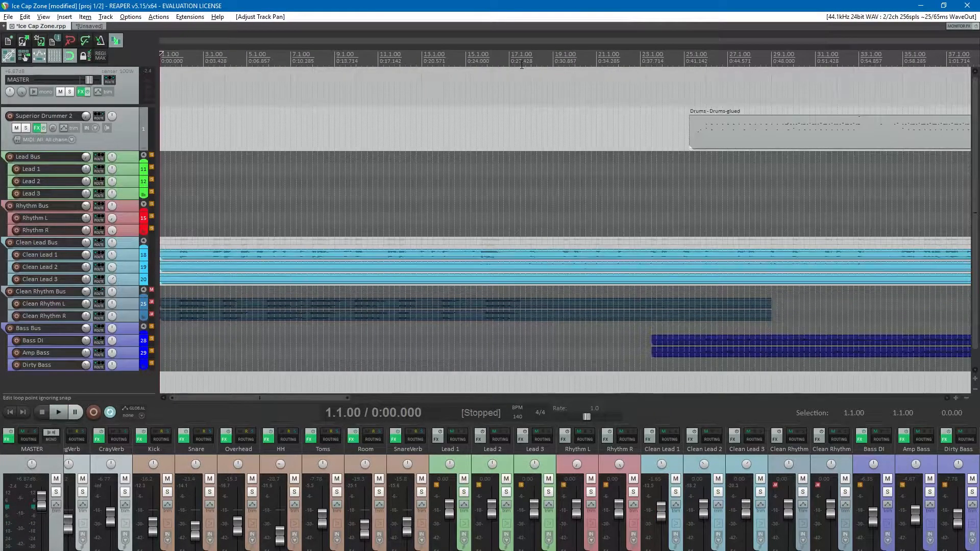
{"action": "key", "text": "space"}
{"action": "left_click_drag", "start_coordinate": [711, 508], "coordinate": [703, 512]}
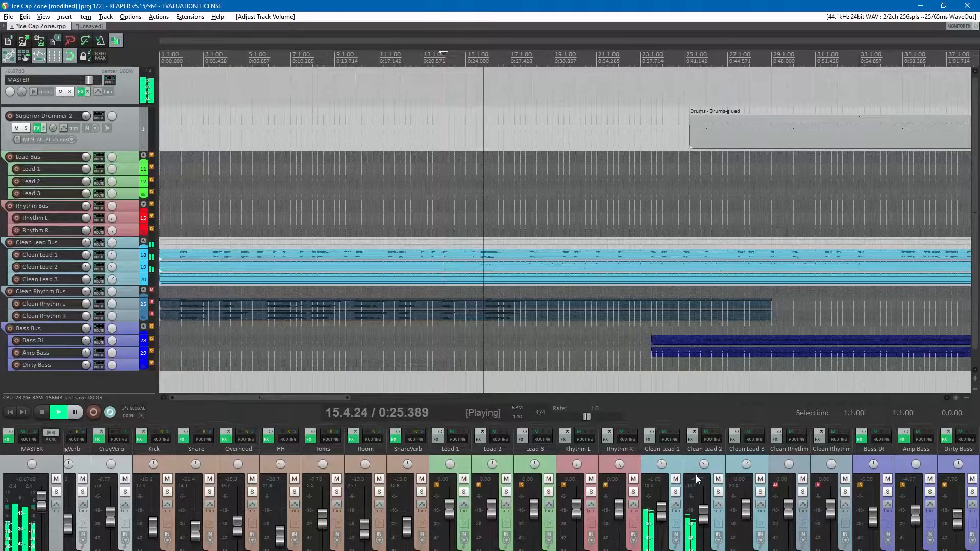
{"action": "left_click_drag", "start_coordinate": [707, 465], "coordinate": [744, 517]}
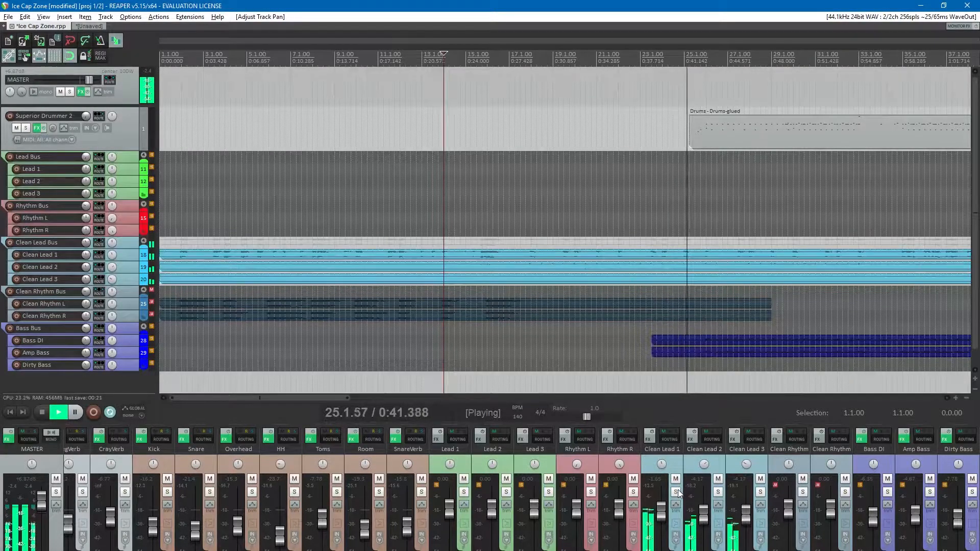
{"action": "key", "text": "space"}
- Add receives from the Clean Lead Bus to the CrayVerb and RegVerb tracks
{"action": "left_click", "coordinate": [111, 450]}
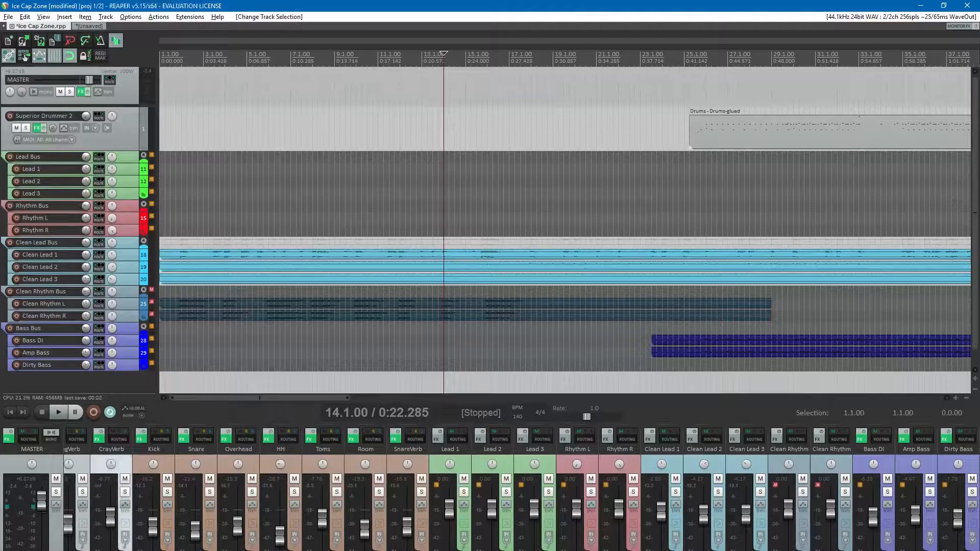
{"action": "scroll", "coordinate": [520, 489], "scroll_direction": "left", "scroll_amount": 5}
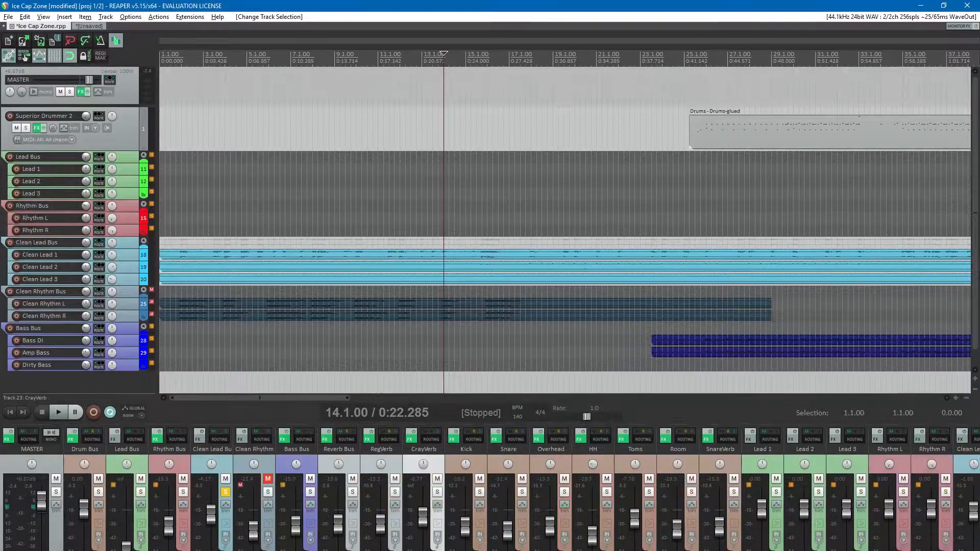
{"action": "right_click", "coordinate": [430, 434]}
{"action": "mouse_move", "coordinate": [462, 474]}
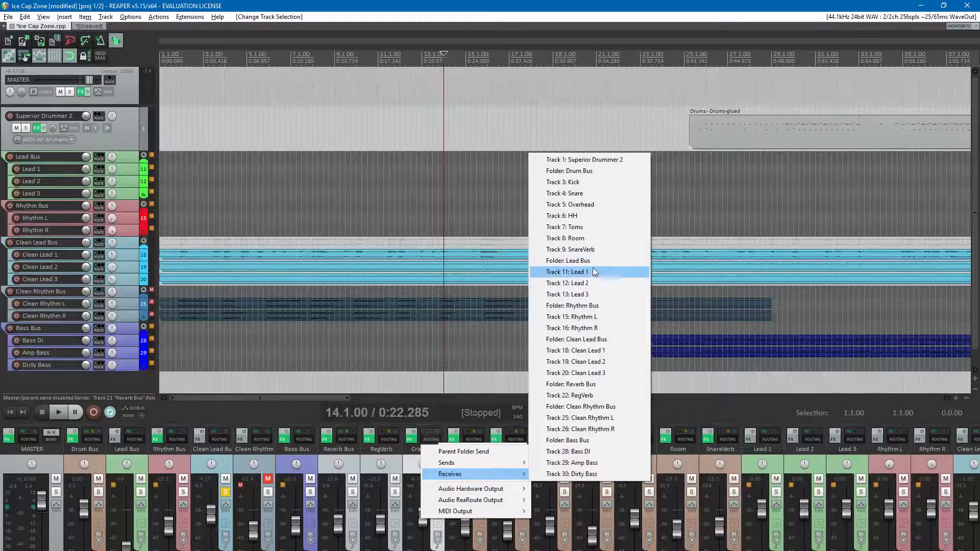
{"action": "left_click", "coordinate": [587, 339]}
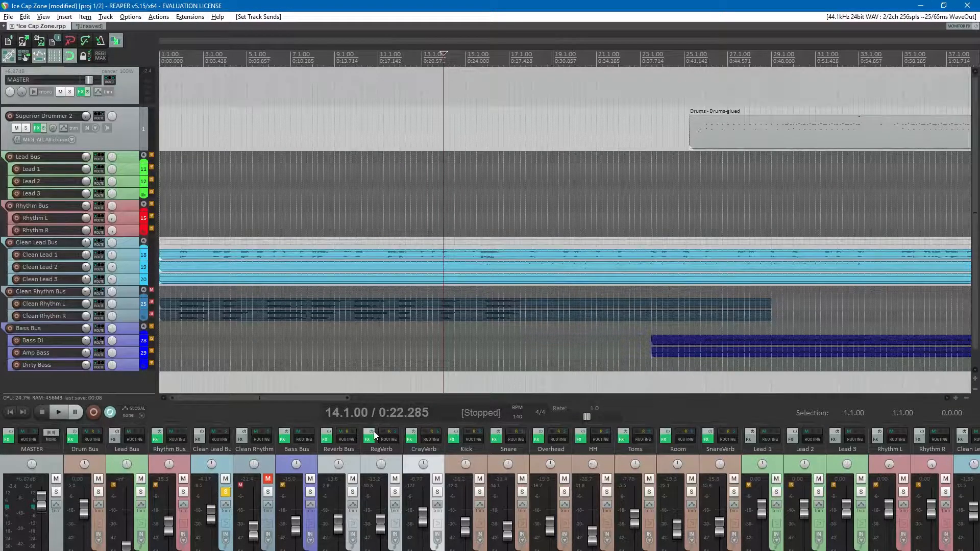
{"action": "right_click", "coordinate": [390, 435]}
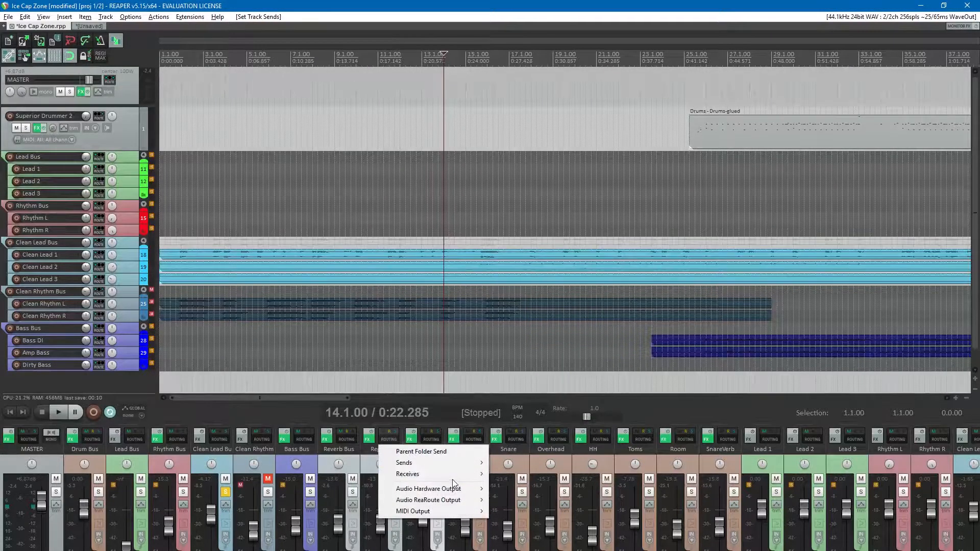
{"action": "mouse_move", "coordinate": [460, 474]}
{"action": "left_click", "coordinate": [536, 339]}
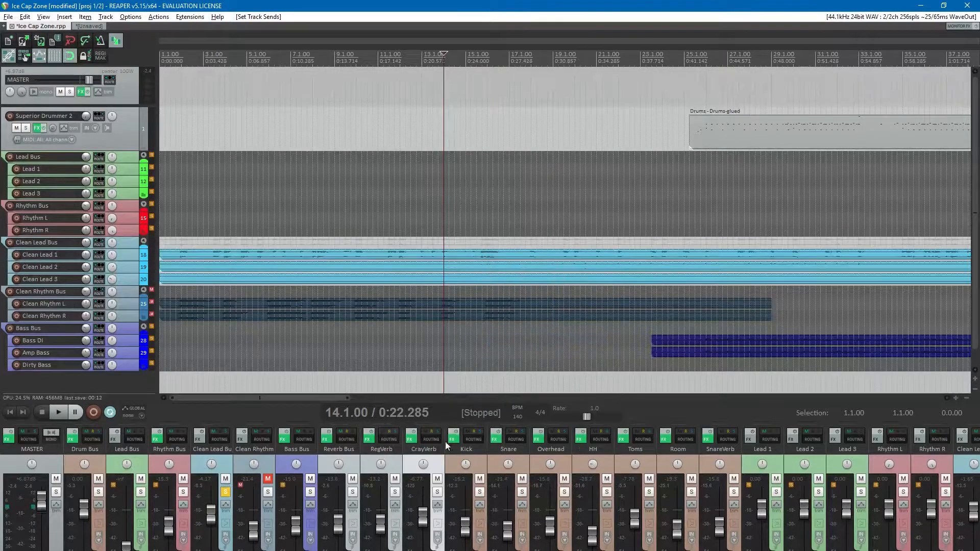
- Load the Chicago2MicSet1.wav impulse response in CrayVerb's ReaVerb, audition it on the soloed clean leads and save the project
{"action": "left_click", "coordinate": [413, 438]}
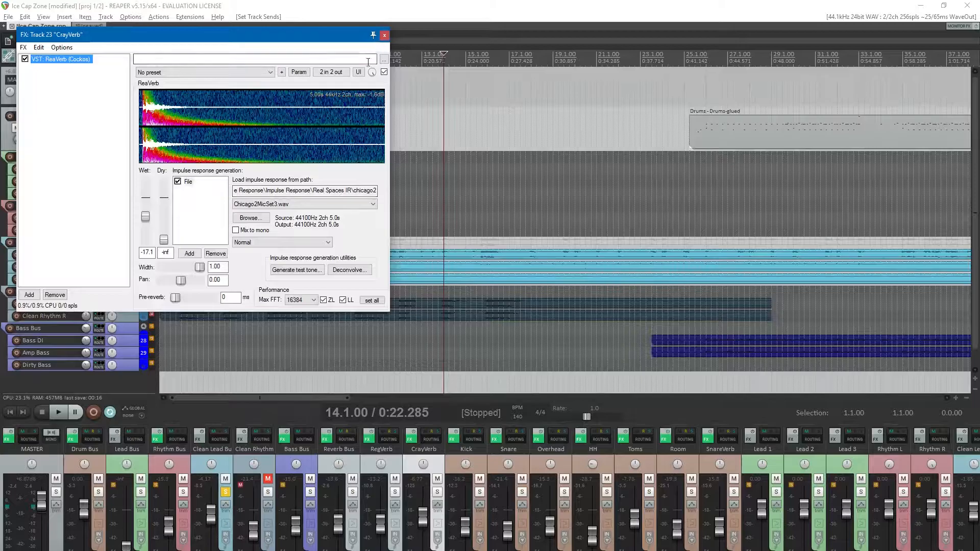
{"action": "left_click", "coordinate": [264, 204]}
{"action": "left_click", "coordinate": [259, 207]}
{"action": "left_click", "coordinate": [260, 205]}
{"action": "left_click", "coordinate": [262, 213]}
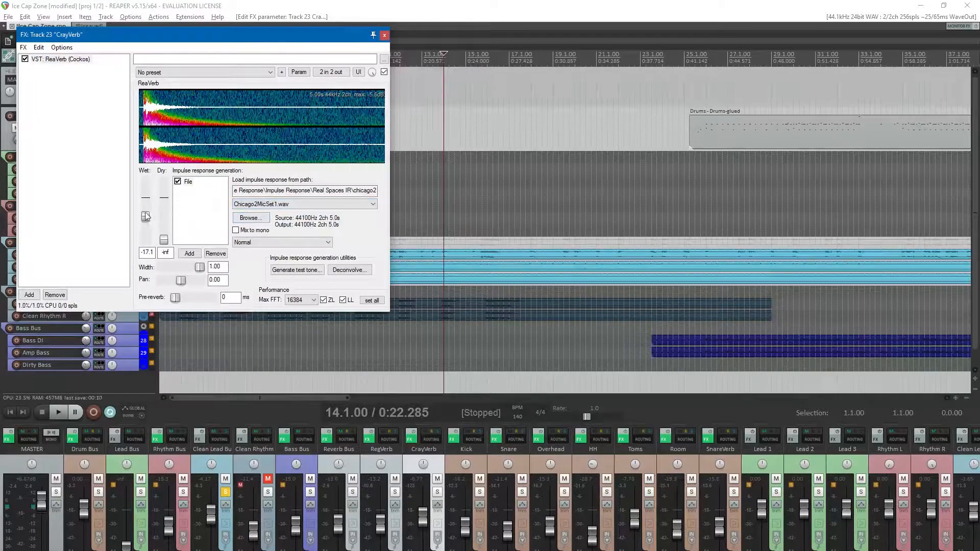
{"action": "left_click_drag", "start_coordinate": [783, 35], "coordinate": [605, 65]}
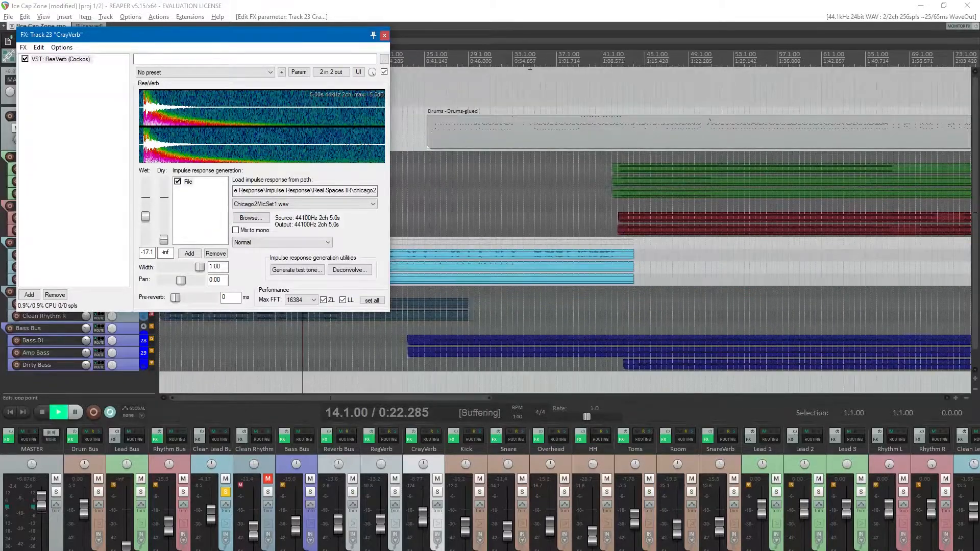
{"action": "mouse_move", "coordinate": [423, 513]}
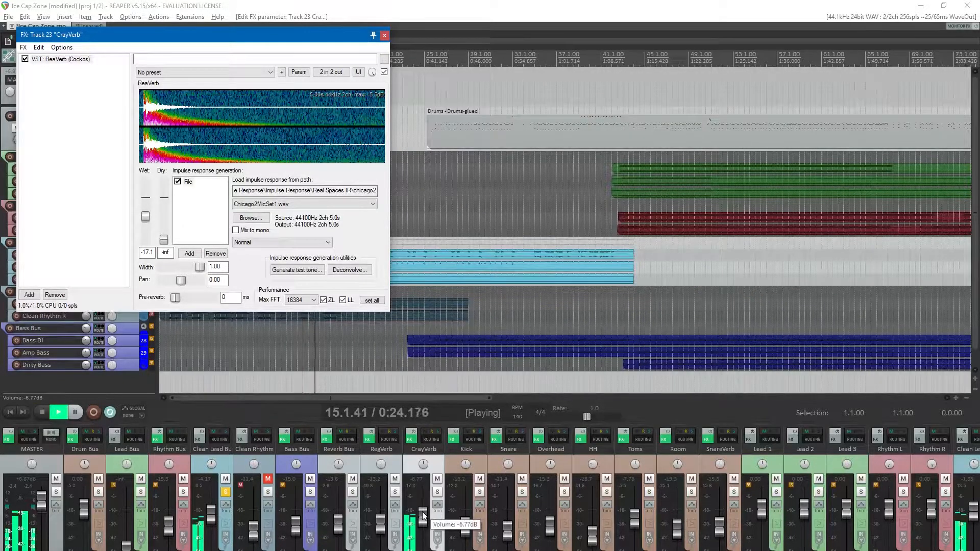
{"action": "left_click", "coordinate": [384, 35]}
{"action": "key", "text": "space"}
{"action": "key", "text": "ctrl+s"}
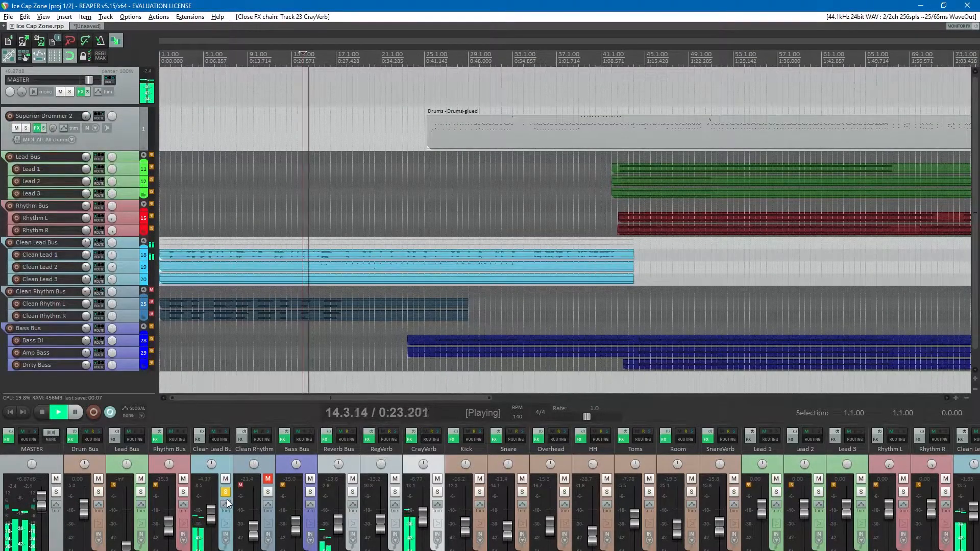
- Unsolo the Clean Lead Bus and add a ReaEQ to it
{"action": "left_click", "coordinate": [226, 493]}
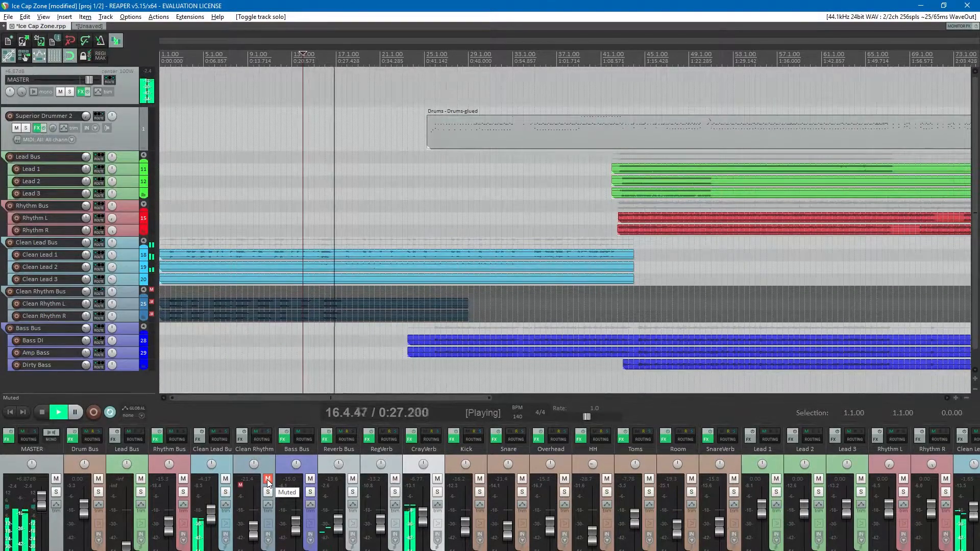
{"action": "left_click", "coordinate": [203, 440]}
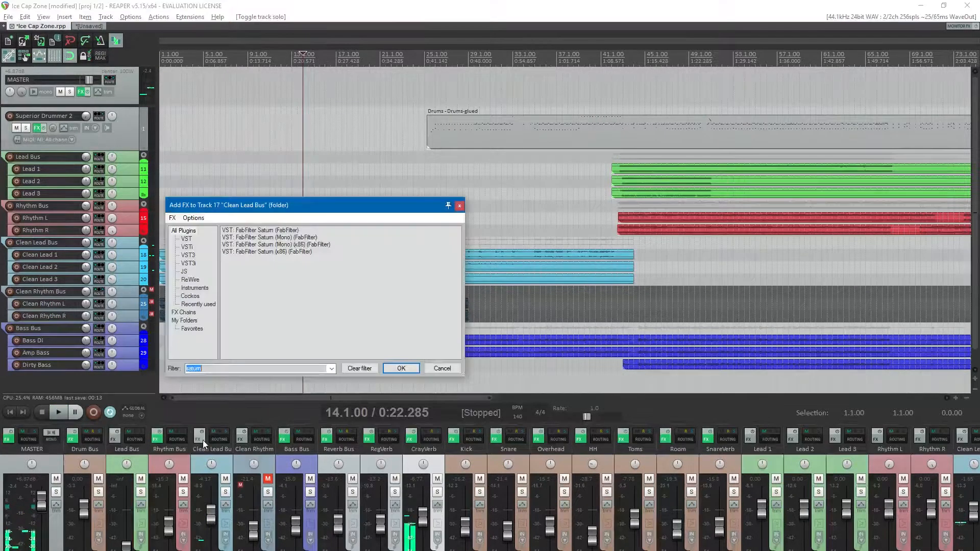
{"action": "type", "text": "eq"}
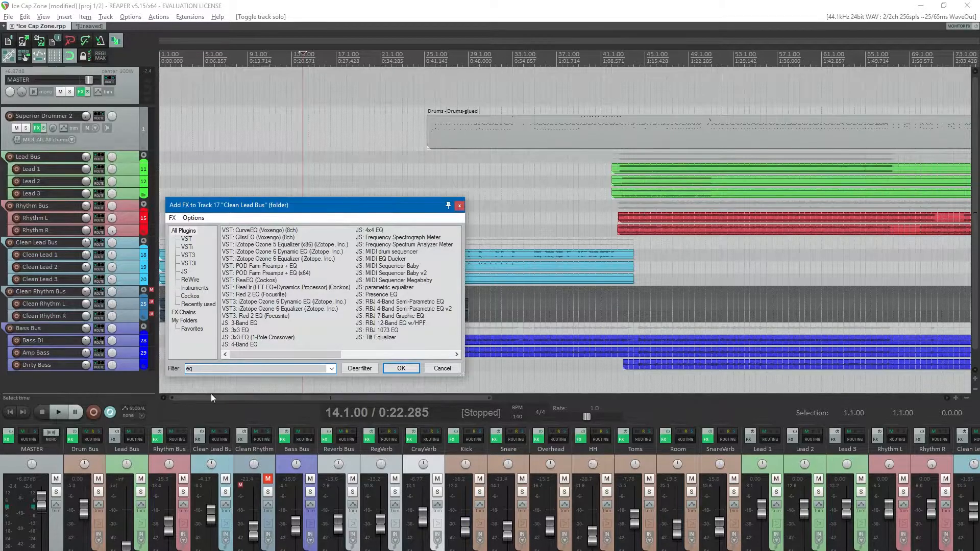
{"action": "type", "text": "pro"}
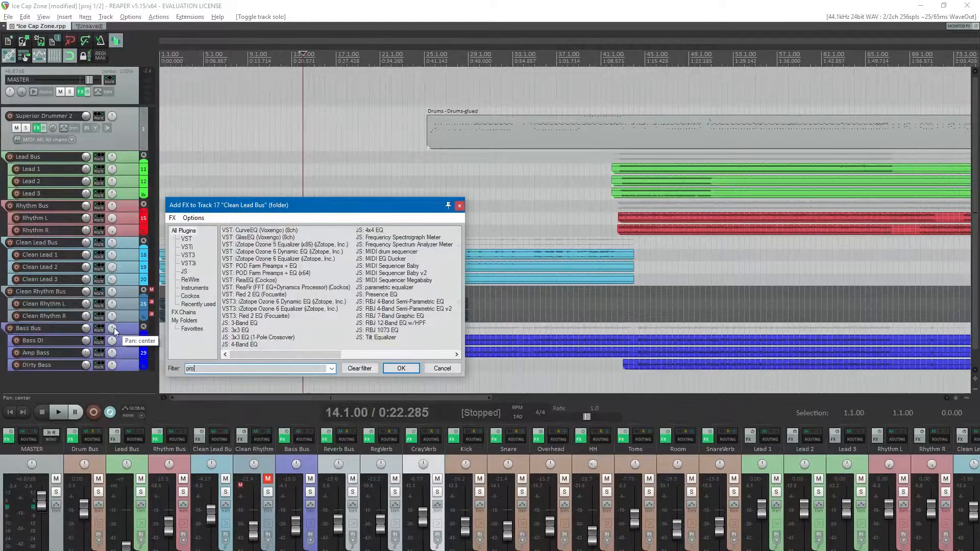
{"action": "type", "text": "rea"}
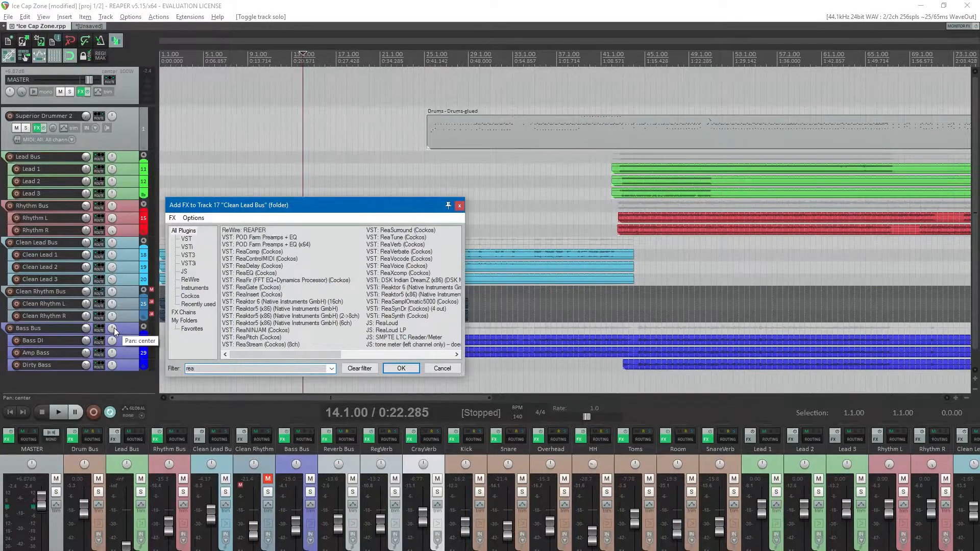
{"action": "type", "text": "q"}
{"action": "key", "text": "BackSpace"}
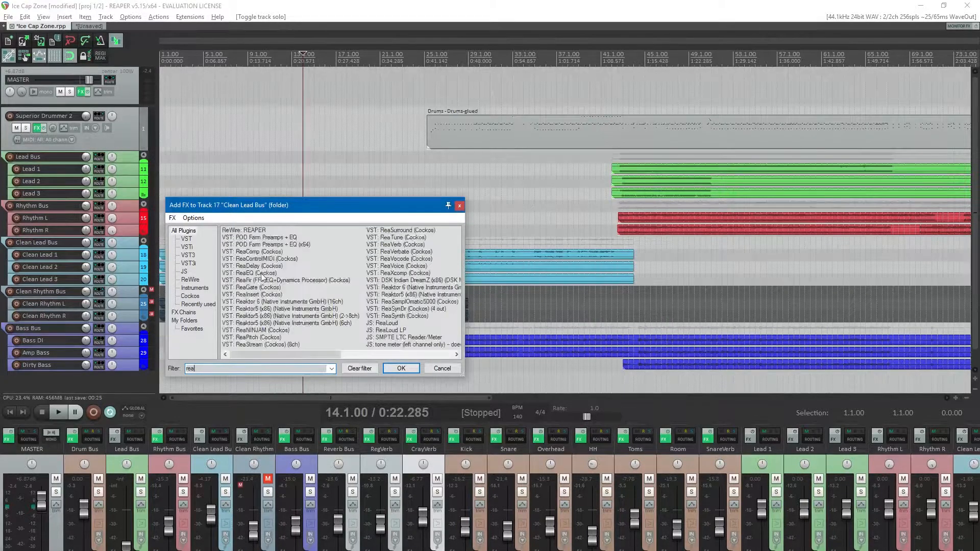
{"action": "double_click", "coordinate": [247, 275]}
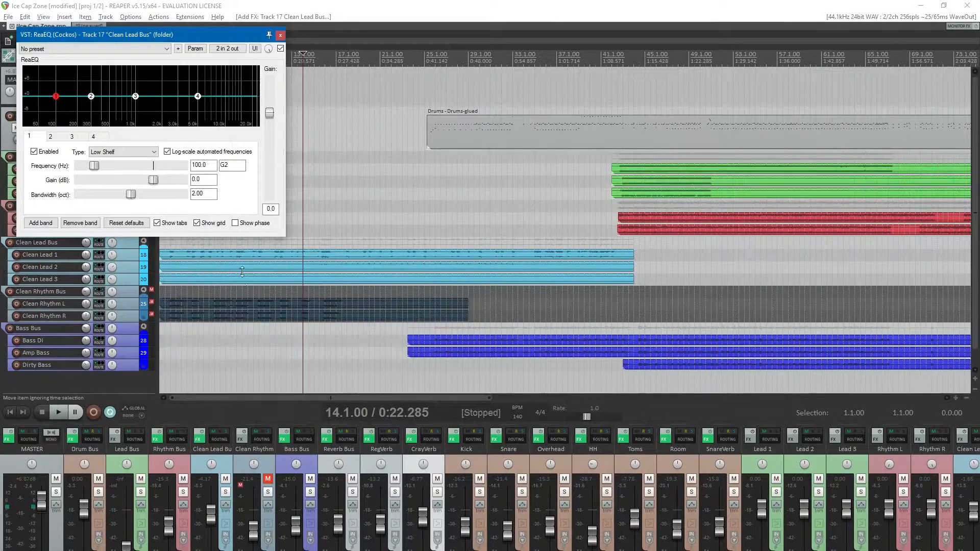
- During playback, change band 1 of the Clean Lead Bus EQ to a High Pass at about 190.8 Hz
{"action": "key", "text": "space"}
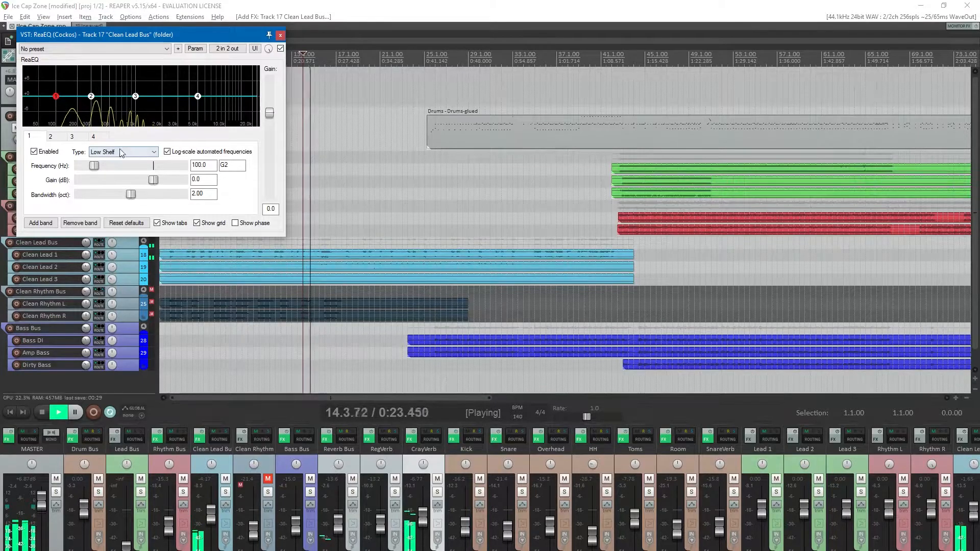
{"action": "left_click", "coordinate": [105, 152]}
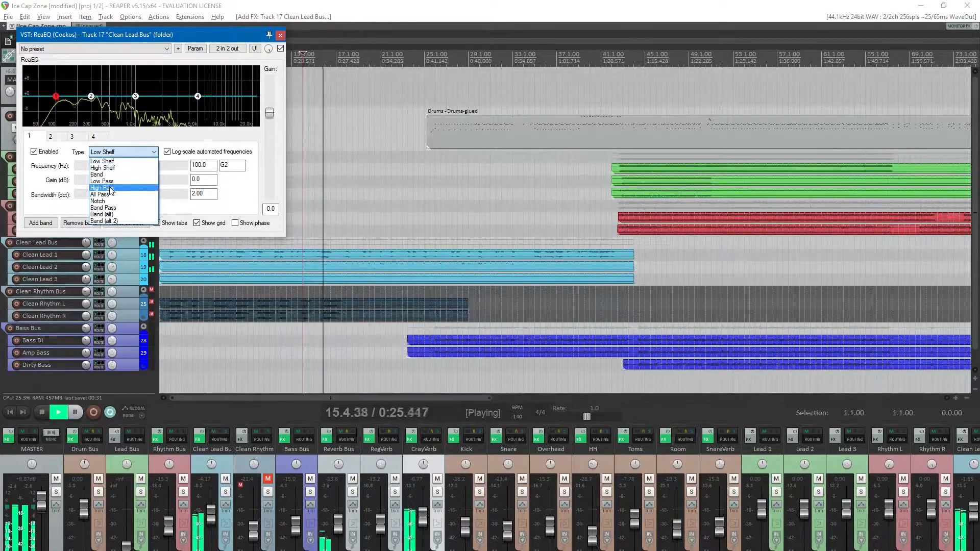
{"action": "left_click", "coordinate": [110, 188]}
{"action": "mouse_move", "coordinate": [56, 115]}
{"action": "left_click_drag", "start_coordinate": [56, 115], "coordinate": [74, 105]}
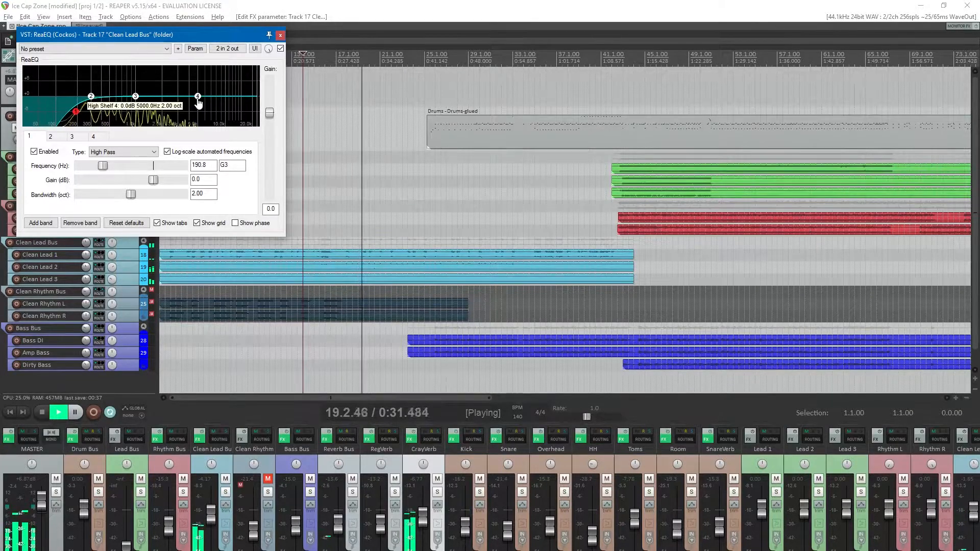
- Change band 4 of the Clean Lead Bus EQ to a Low Pass at about 6155 Hz
{"action": "mouse_move", "coordinate": [198, 96]}
{"action": "left_mouse_down"}
{"action": "mouse_move", "coordinate": [219, 106]}
{"action": "mouse_move", "coordinate": [202, 107]}
{"action": "left_mouse_up"}
{"action": "left_click", "coordinate": [123, 152]}
{"action": "left_click", "coordinate": [121, 181]}
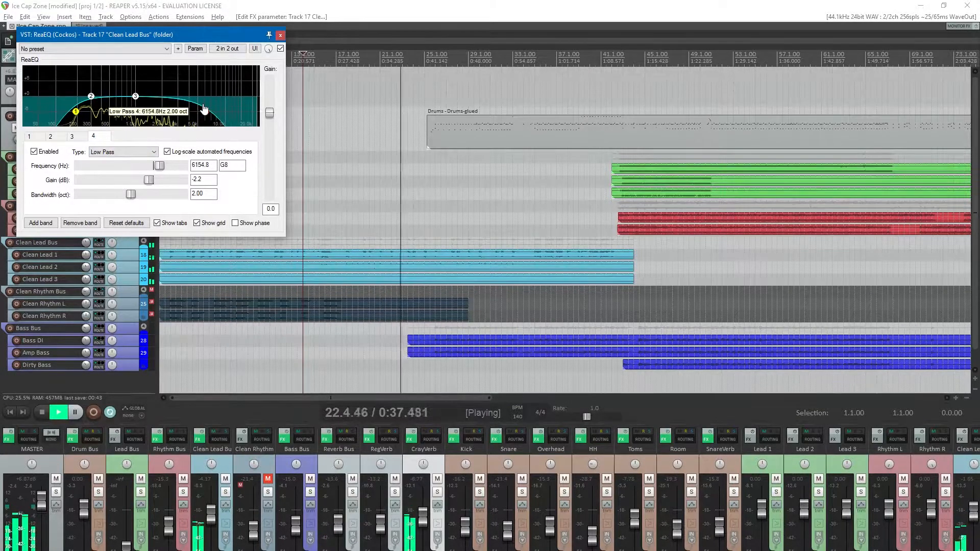
- Sweep band 3 for a resonance and cut it by about 3.6 dB near 2460 Hz with a 0.04 oct bandwidth
{"action": "left_click_drag", "start_coordinate": [135, 96], "coordinate": [160, 83]}
{"action": "left_click_drag", "start_coordinate": [131, 195], "coordinate": [84, 196]}
{"action": "left_click_drag", "start_coordinate": [160, 84], "coordinate": [170, 107]}
{"action": "left_click_drag", "start_coordinate": [83, 194], "coordinate": [81, 197]}
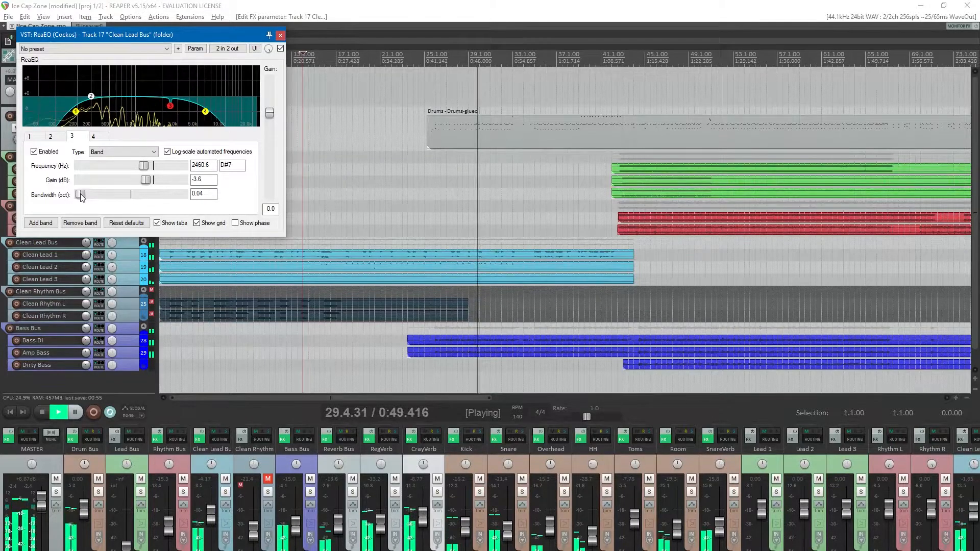
- Sweep band 2 and cut about 3.8 dB at 709 Hz with a 0.08 oct bandwidth, then close the EQ
{"action": "left_click_drag", "start_coordinate": [102, 95], "coordinate": [123, 85]}
{"action": "left_click_drag", "start_coordinate": [131, 194], "coordinate": [89, 201]}
{"action": "left_click_drag", "start_coordinate": [123, 82], "coordinate": [123, 111]}
{"action": "left_click_drag", "start_coordinate": [89, 194], "coordinate": [85, 194]}
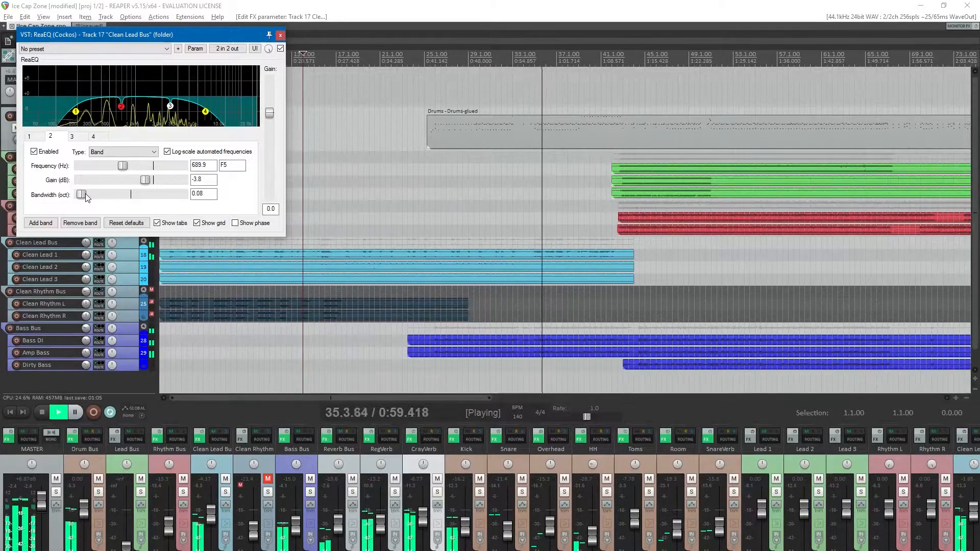
{"action": "mouse_move", "coordinate": [122, 110]}
{"action": "left_mouse_down"}
{"action": "mouse_move", "coordinate": [120, 74]}
{"action": "mouse_move", "coordinate": [122, 113]}
{"action": "left_mouse_up"}
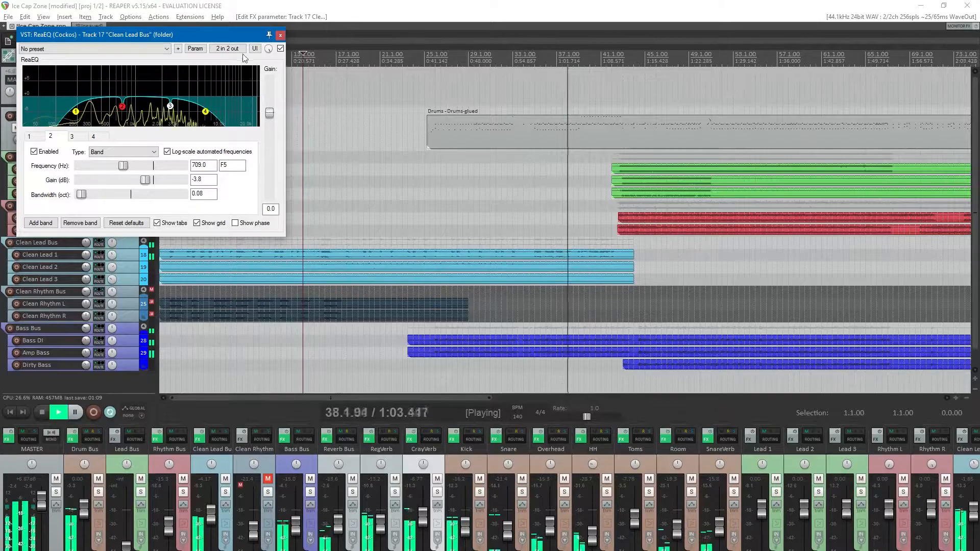
{"action": "left_click", "coordinate": [280, 35]}
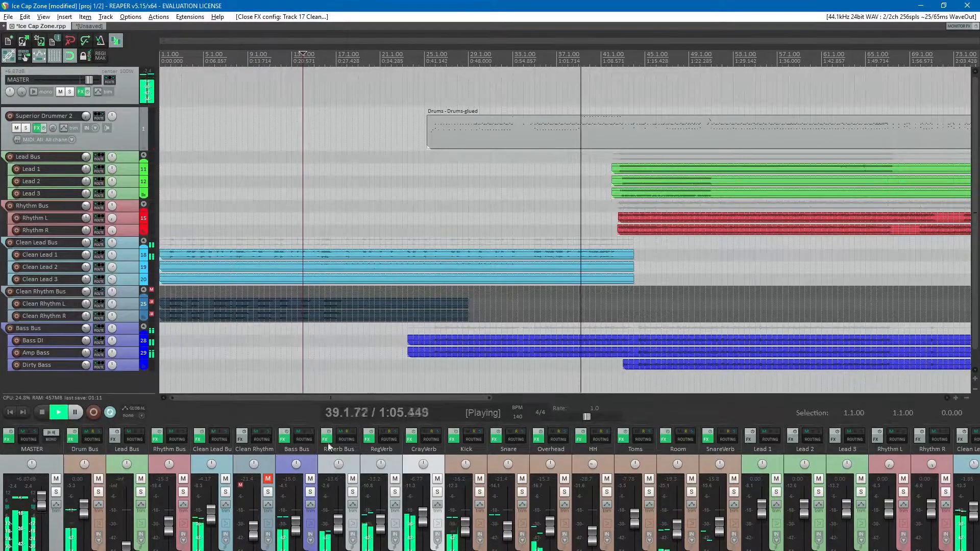
- Stop playback and split the Superior Drummer 2 drum item at bar 43, then briefly audition the section before the split
{"action": "key", "text": "space"}
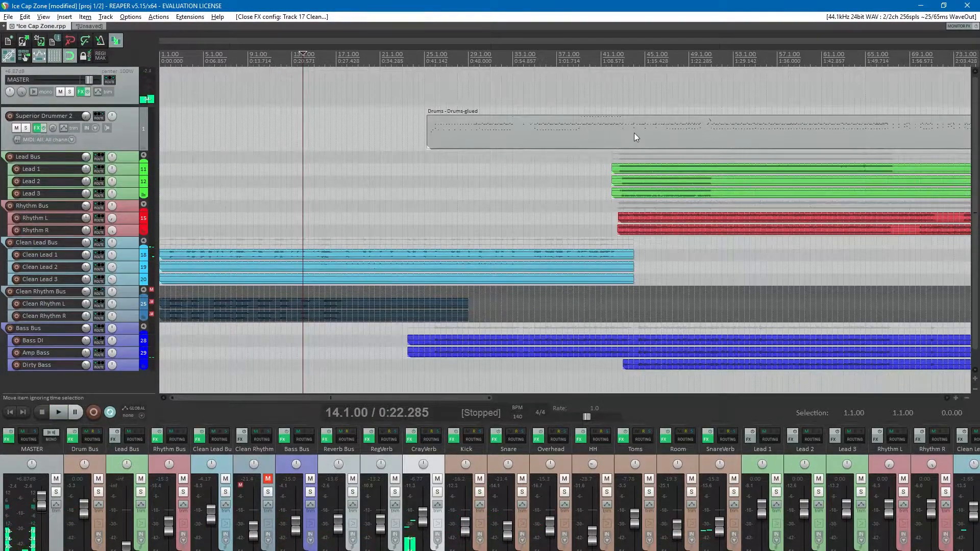
{"action": "left_click", "coordinate": [624, 128]}
{"action": "key", "text": "s"}
{"action": "left_click", "coordinate": [580, 129]}
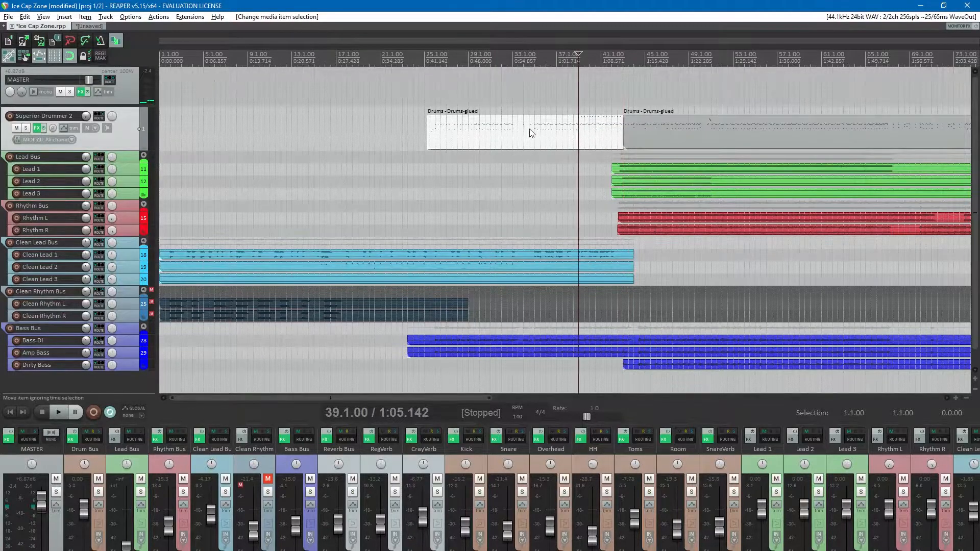
{"action": "left_click", "coordinate": [536, 68]}
{"action": "key", "text": "space"}
{"action": "key", "text": "space"}
- In the MIDI editor for the first drum item, lower the velocities of the notes from about bar 35 to the item's end
{"action": "left_click", "coordinate": [547, 133]}
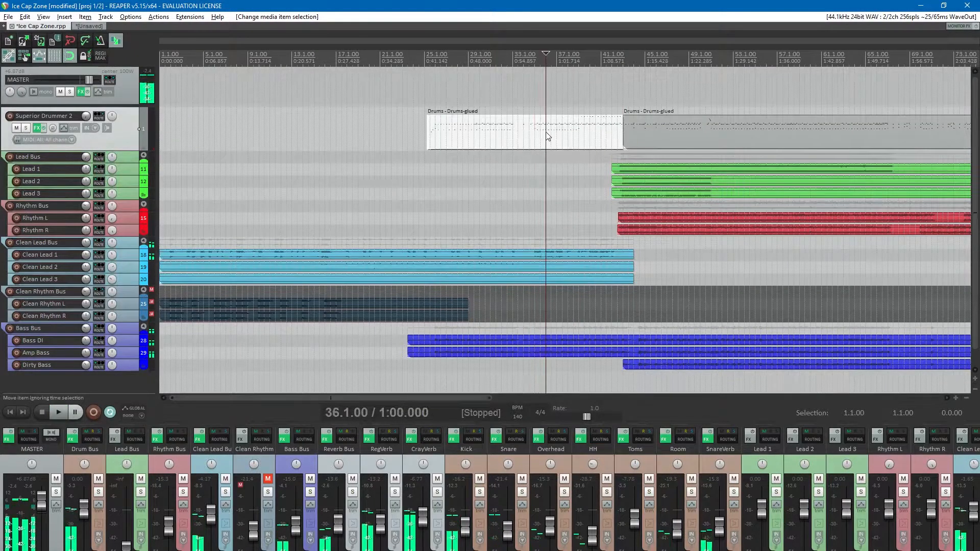
{"action": "right_click", "coordinate": [540, 130]}
{"action": "left_click", "coordinate": [587, 188]}
{"action": "scroll", "coordinate": [464, 310], "scroll_direction": "up", "scroll_amount": 7}
{"action": "scroll", "coordinate": [556, 323], "scroll_direction": "down", "scroll_amount": 4}
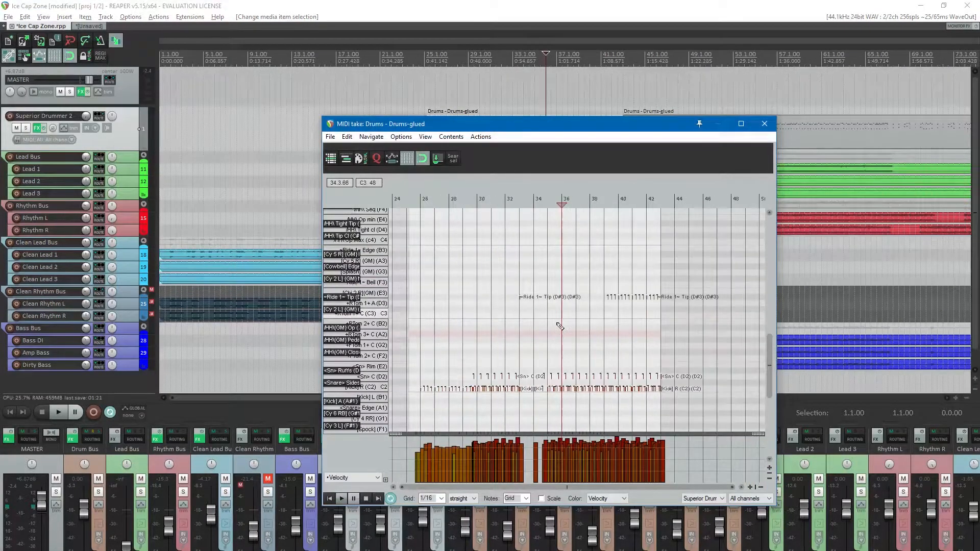
{"action": "right_click", "coordinate": [710, 360]}
{"action": "scroll", "coordinate": [560, 413], "scroll_direction": "up", "scroll_amount": 6}
{"action": "left_click_drag", "start_coordinate": [544, 445], "coordinate": [544, 449]}
{"action": "key", "text": "space"}
{"action": "scroll", "coordinate": [553, 383], "scroll_direction": "down", "scroll_amount": 3}
{"action": "scroll", "coordinate": [553, 383], "scroll_direction": "down", "scroll_amount": 3}
{"action": "scroll", "coordinate": [365, 371], "scroll_direction": "down", "scroll_amount": 3}
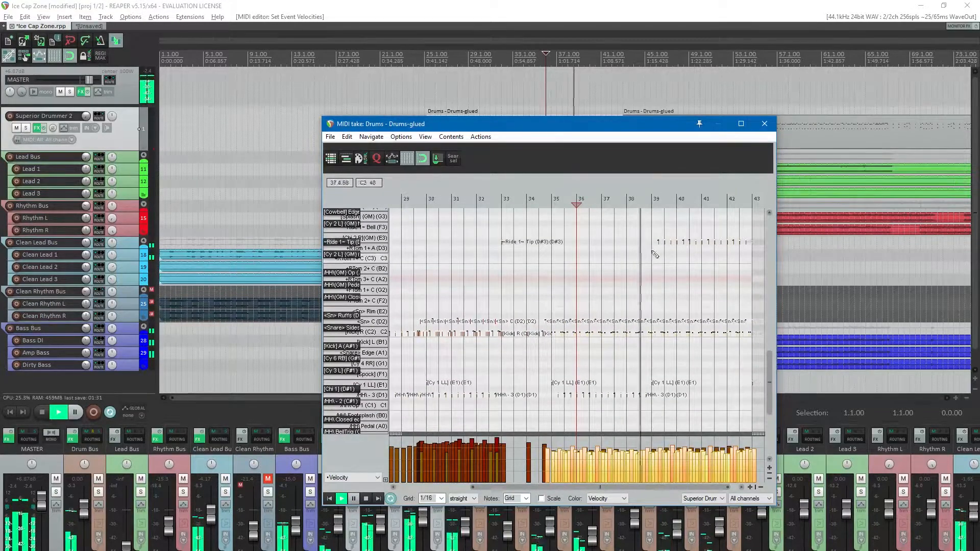
- Play the drum part from about bar 41 into the next section, close the MIDI editor and save the project
{"action": "left_click", "coordinate": [712, 184]}
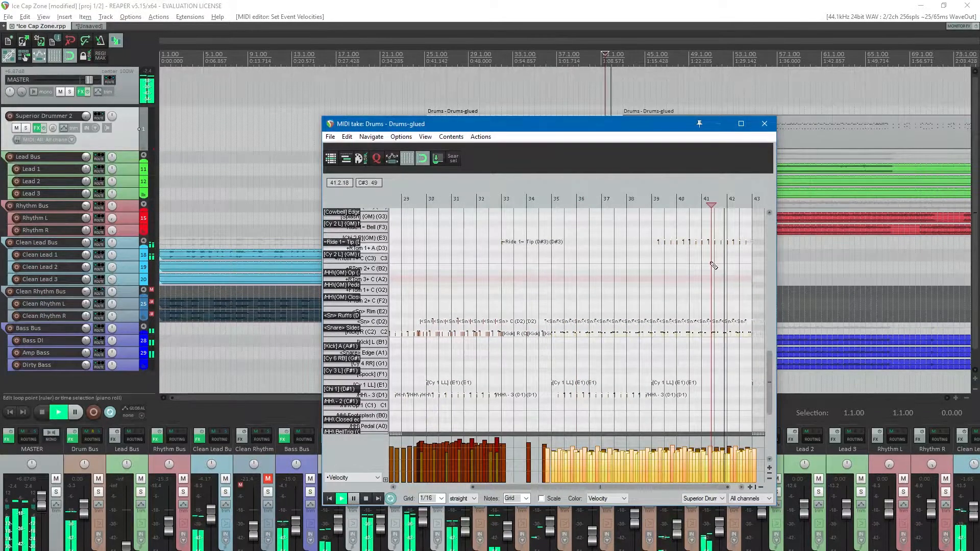
{"action": "scroll", "coordinate": [714, 266], "scroll_direction": "up", "scroll_amount": 4}
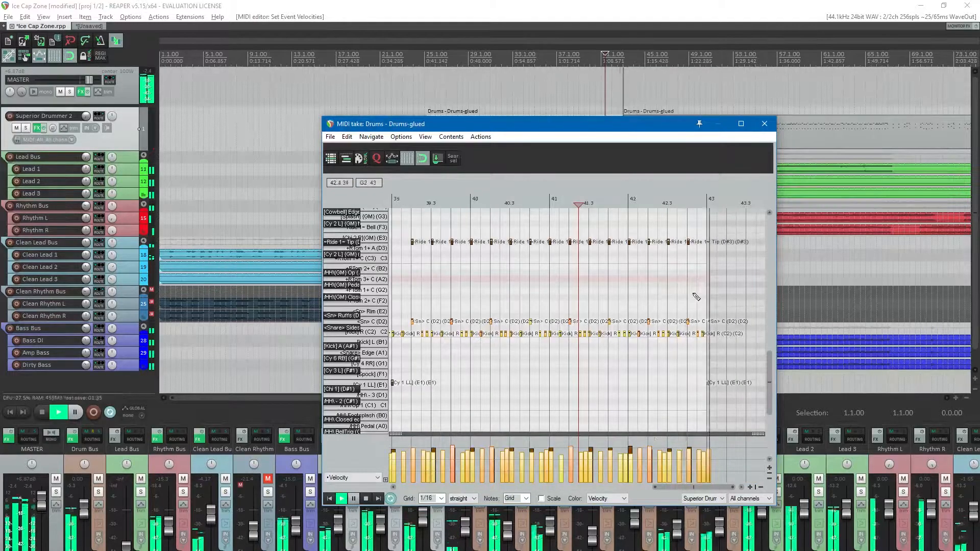
{"action": "left_click", "coordinate": [764, 123]}
{"action": "key", "text": "space"}
{"action": "key", "text": "ctrl+s"}
{"action": "key", "text": "space"}
{"action": "key", "text": "space"}
- Reopen the first drum item in the MIDI editor, audition several low cymbal and hi-hat sounds on the note keys, and close it
{"action": "left_click", "coordinate": [613, 136]}
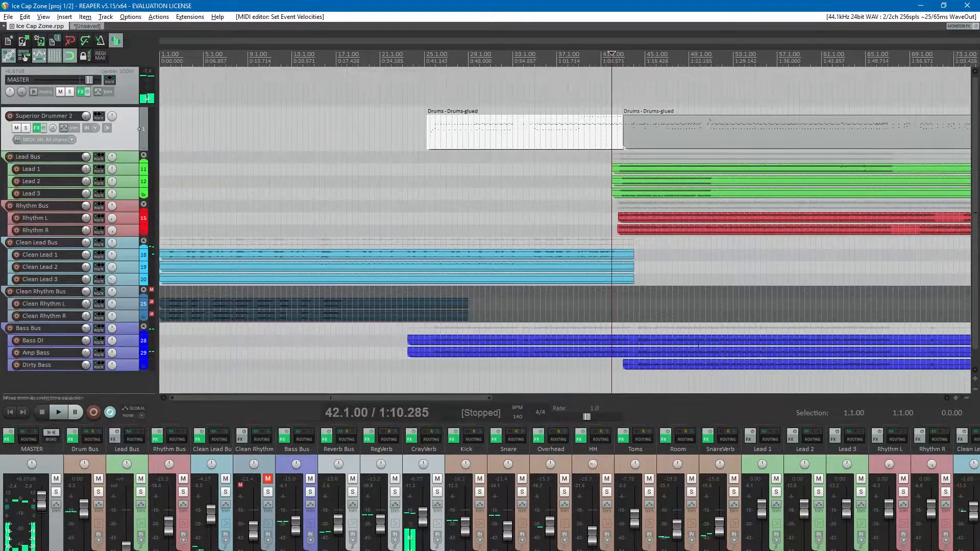
{"action": "right_click", "coordinate": [603, 131]}
{"action": "left_click", "coordinate": [651, 252]}
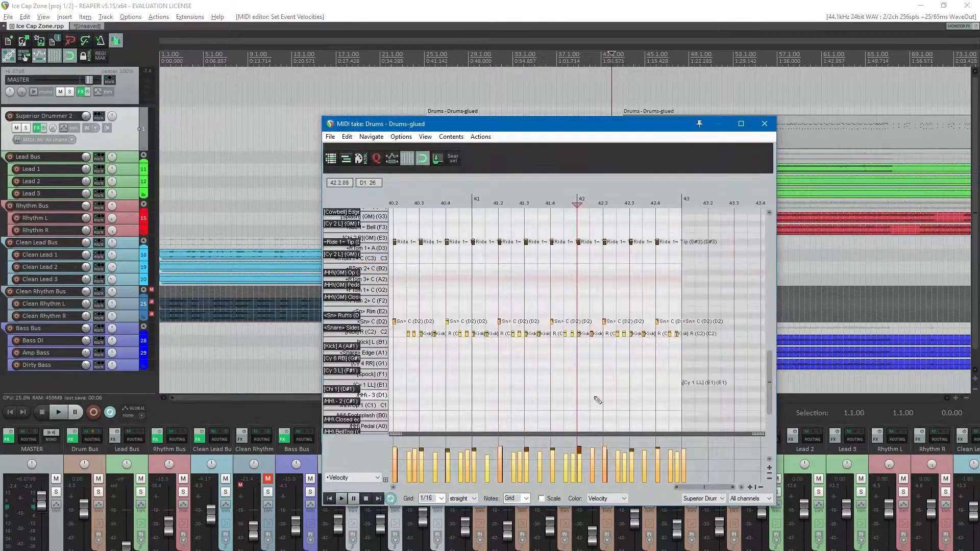
{"action": "left_click", "coordinate": [377, 387]}
{"action": "left_click", "coordinate": [357, 390]}
{"action": "left_click", "coordinate": [364, 396]}
{"action": "left_click", "coordinate": [359, 366]}
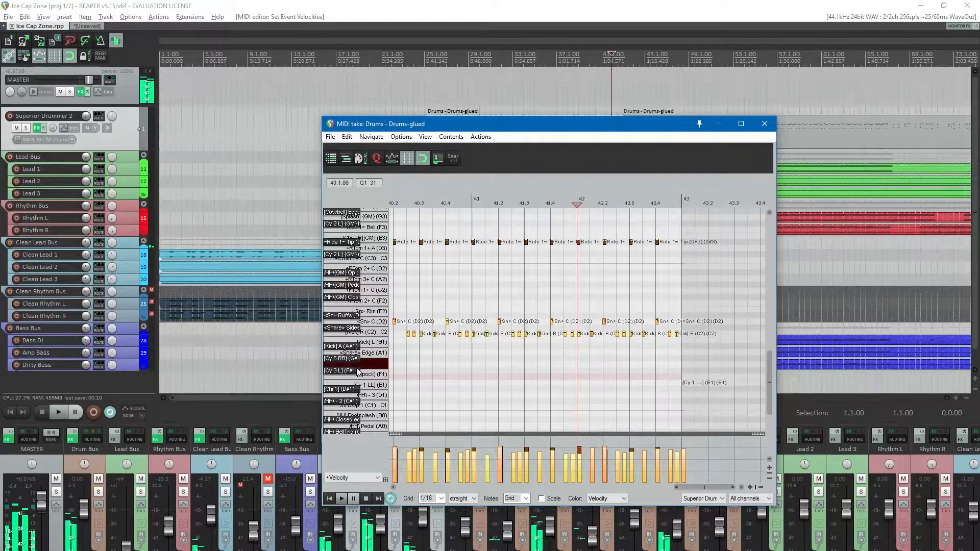
{"action": "left_click", "coordinate": [764, 123]}
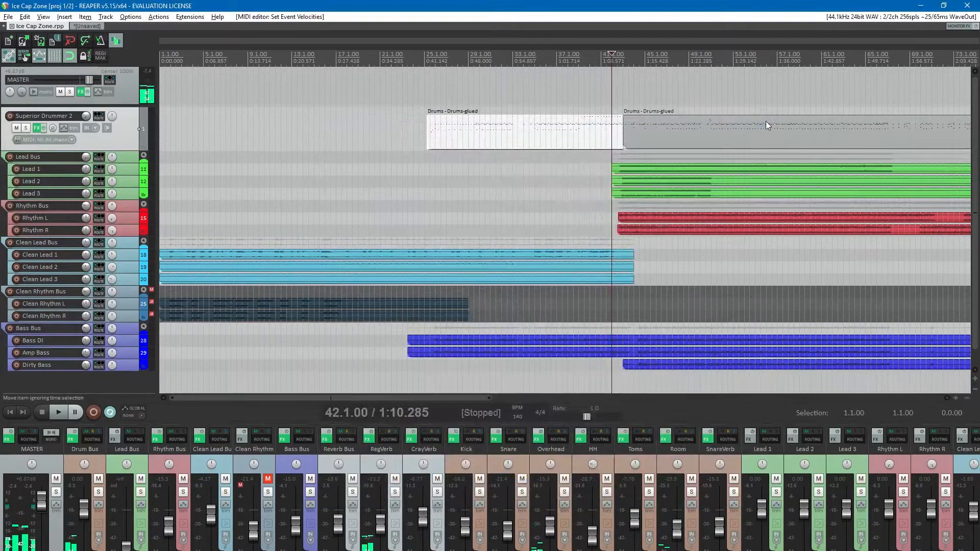
- Add a ReaComp compressor after the EQ on the Clean Lead Bus
{"action": "scroll", "coordinate": [458, 183], "scroll_direction": "up", "scroll_amount": 2}
{"action": "key", "text": "space"}
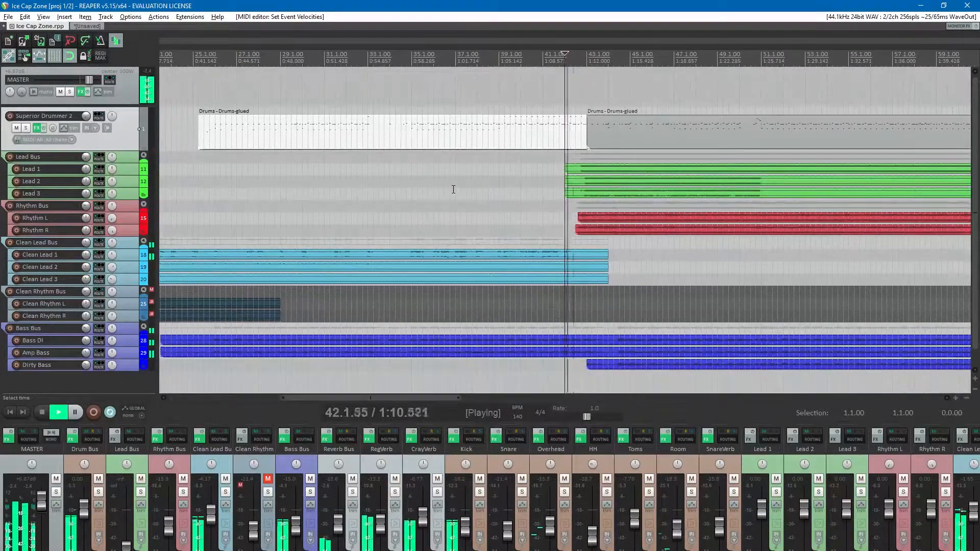
{"action": "scroll", "coordinate": [418, 228], "scroll_direction": "down", "scroll_amount": 4}
{"action": "left_click", "coordinate": [236, 70]}
{"action": "key", "text": "space"}
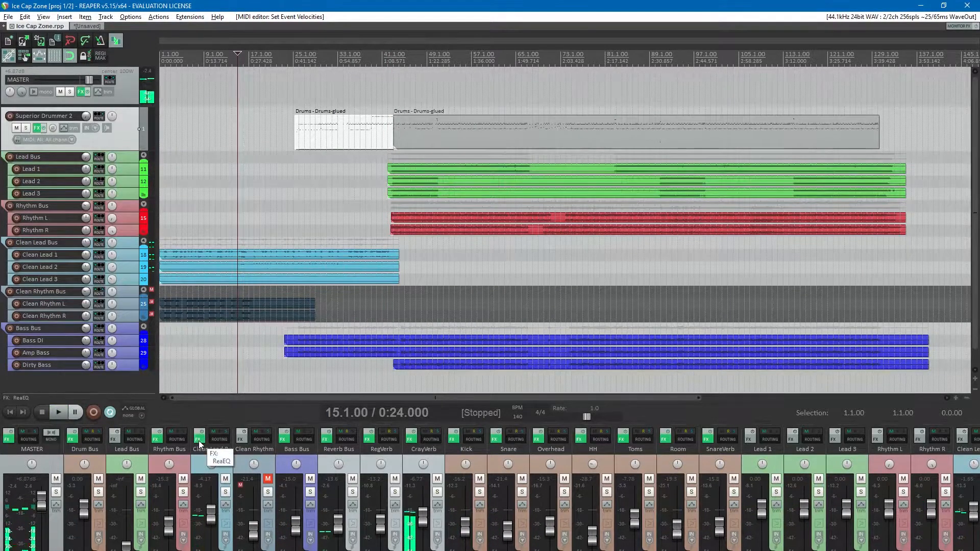
{"action": "left_click", "coordinate": [199, 442]}
{"action": "left_click", "coordinate": [29, 244]}
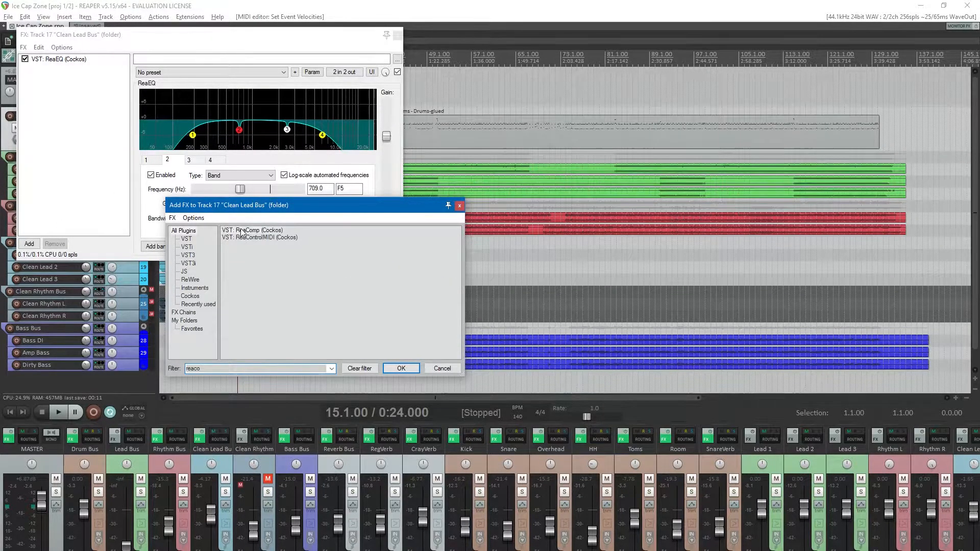
{"action": "double_click", "coordinate": [242, 233]}
{"action": "left_click", "coordinate": [397, 31]}
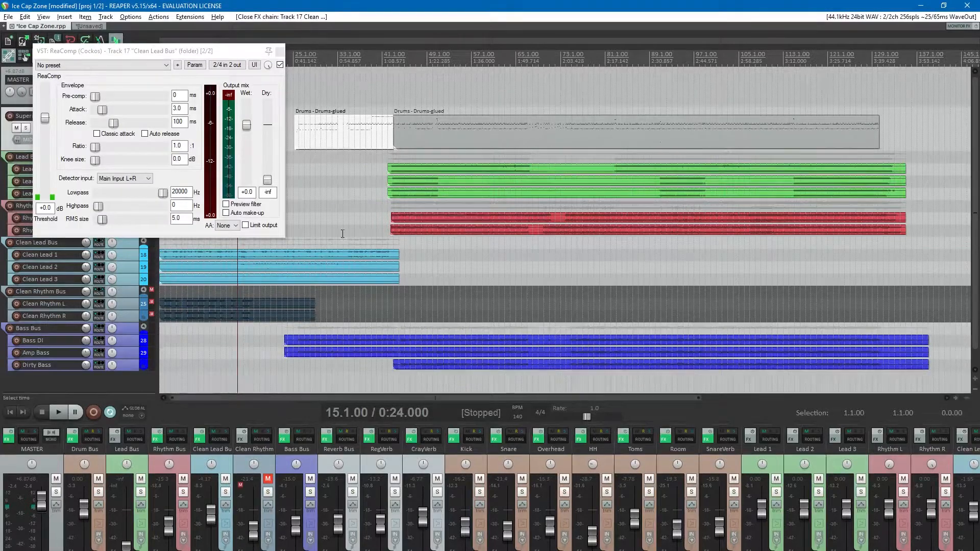
- During playback, set the Clean Lead Bus ReaComp to a -31.2 dB threshold, 48 ms attack, 20 ms release and 1.6:1 ratio
{"action": "scroll", "coordinate": [342, 234], "scroll_direction": "up", "scroll_amount": 4}
{"action": "key", "text": "space"}
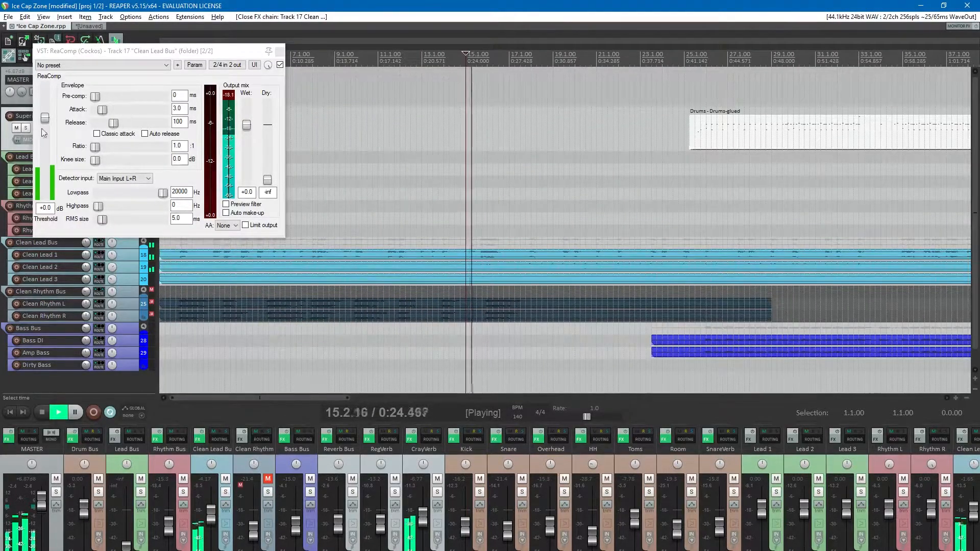
{"action": "left_click_drag", "start_coordinate": [44, 120], "coordinate": [53, 160]}
{"action": "mouse_move", "coordinate": [102, 109]}
{"action": "left_mouse_down"}
{"action": "mouse_move", "coordinate": [120, 109]}
{"action": "mouse_move", "coordinate": [106, 126]}
{"action": "left_mouse_up"}
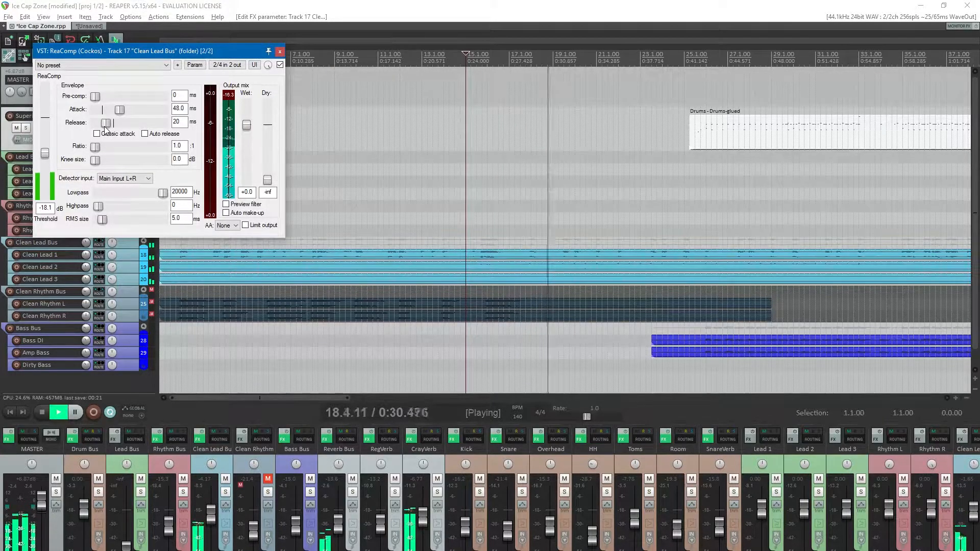
{"action": "left_click", "coordinate": [106, 147]}
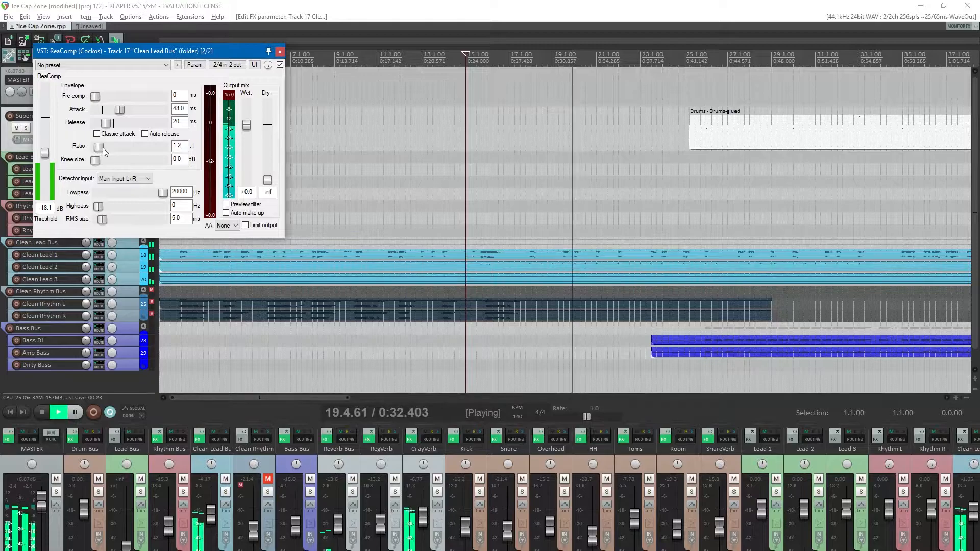
{"action": "left_click_drag", "start_coordinate": [48, 156], "coordinate": [46, 171]}
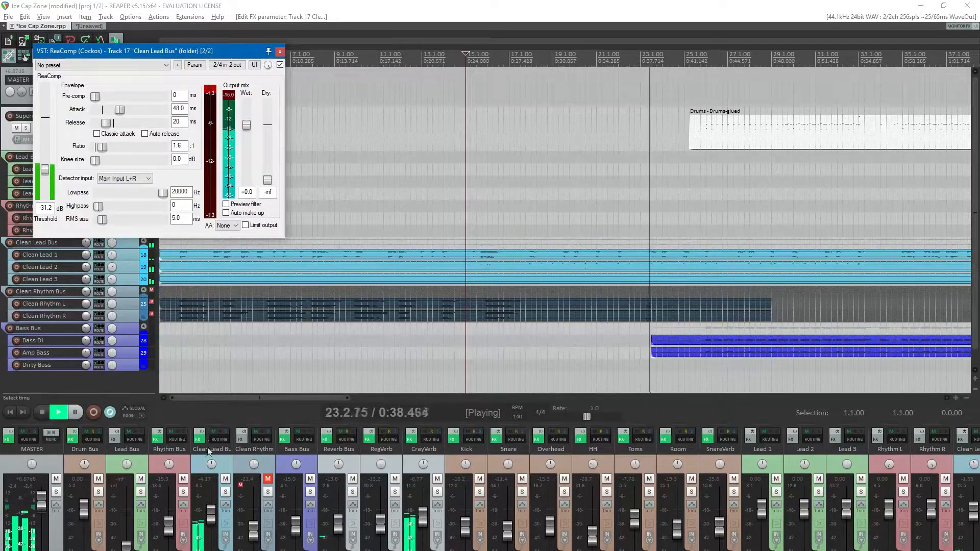
- Raise the Clean Lead Bus volume to -0.47 dB, close the compressor and save the project
{"action": "left_click_drag", "start_coordinate": [215, 514], "coordinate": [211, 510]}
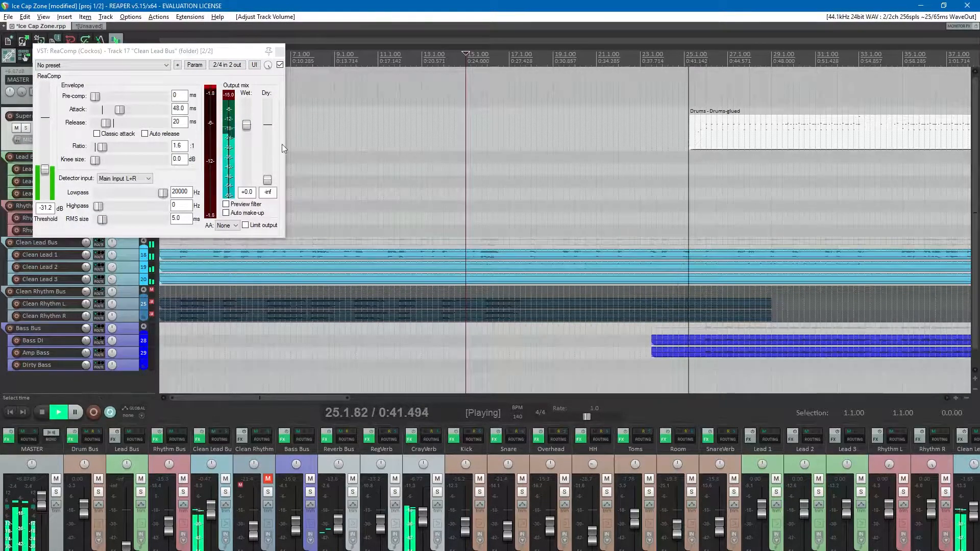
{"action": "left_click", "coordinate": [280, 50]}
{"action": "left_click", "coordinate": [212, 504]}
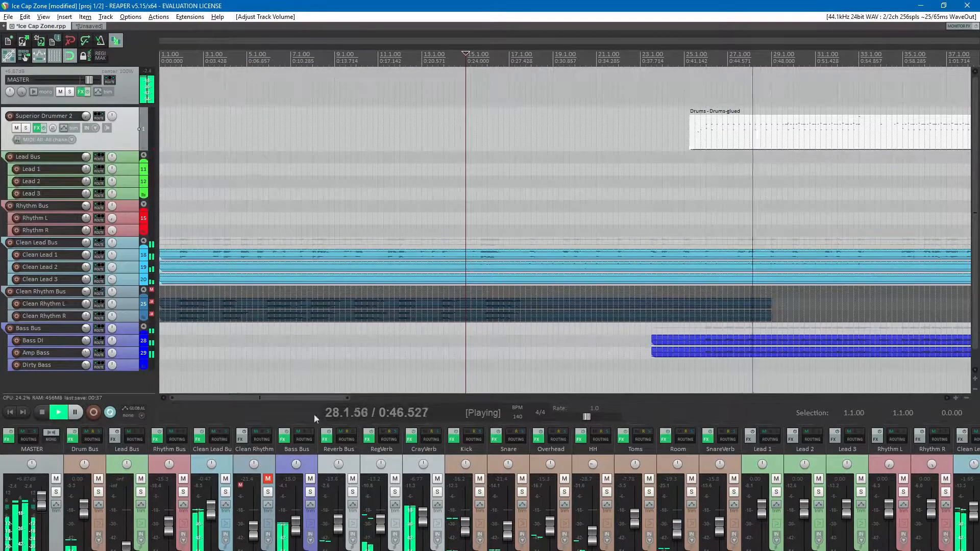
{"action": "scroll", "coordinate": [543, 267], "scroll_direction": "down", "scroll_amount": 4}
{"action": "key", "text": "ctrl+s"}
- Check the mix from bar 36, then unmute the Clean Rhythm Bus, return to the project start and save
{"action": "left_click", "coordinate": [434, 224]}
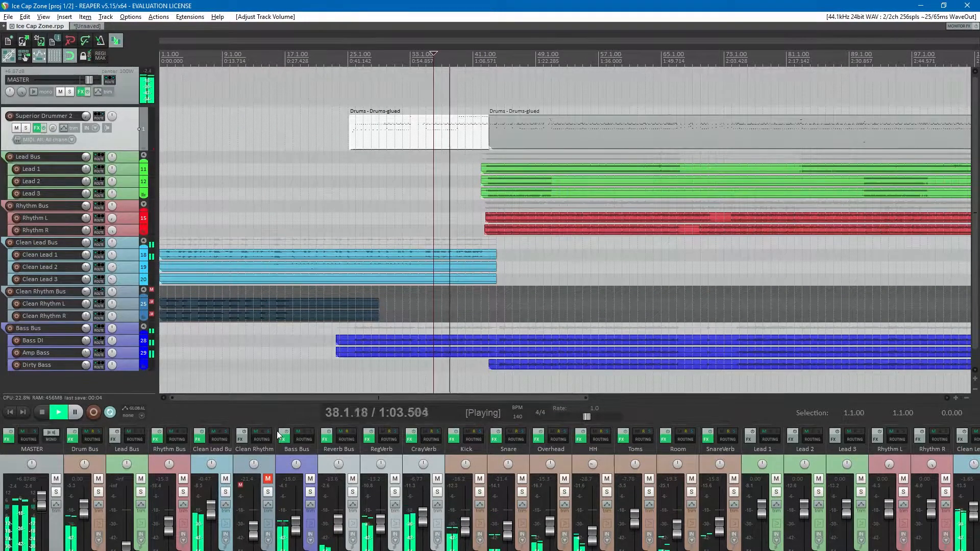
{"action": "key", "text": "space"}
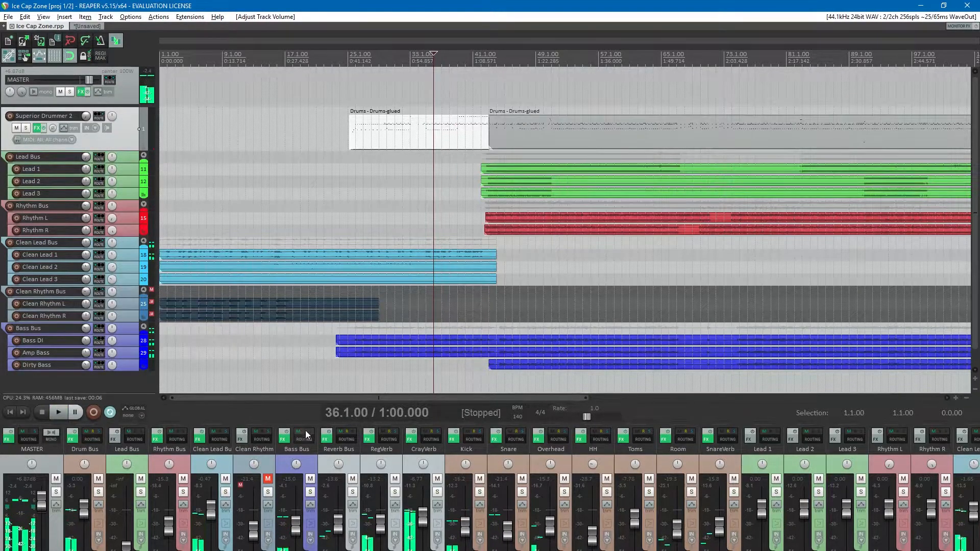
{"action": "left_click", "coordinate": [268, 479]}
{"action": "key", "text": "Home"}
{"action": "key", "text": "ctrl+s"}
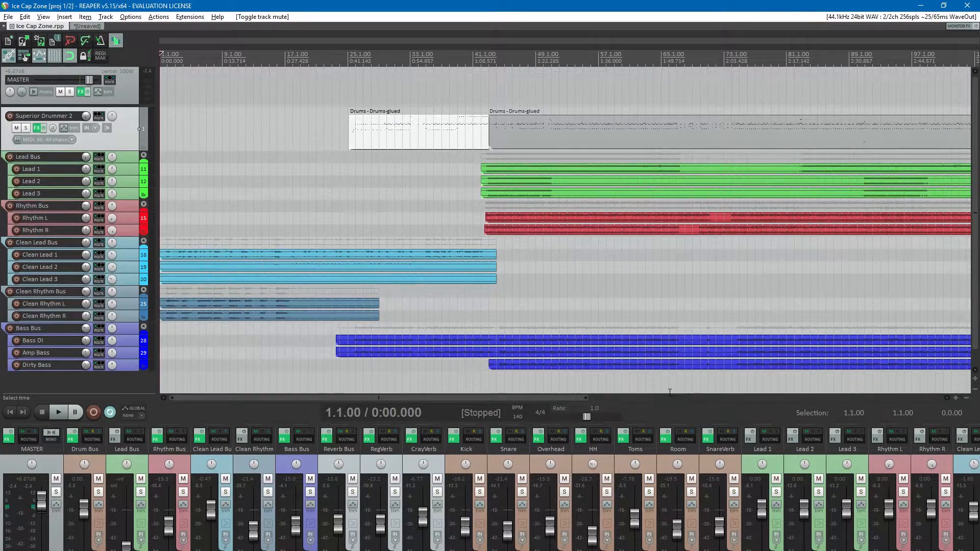
- Copy the ReaEQ and ReaComp effects from the Clean Lead Bus to the Clean Rhythm Bus in the mixer
{"action": "key", "text": "super+Down"}
{"action": "key", "text": "super+Up"}
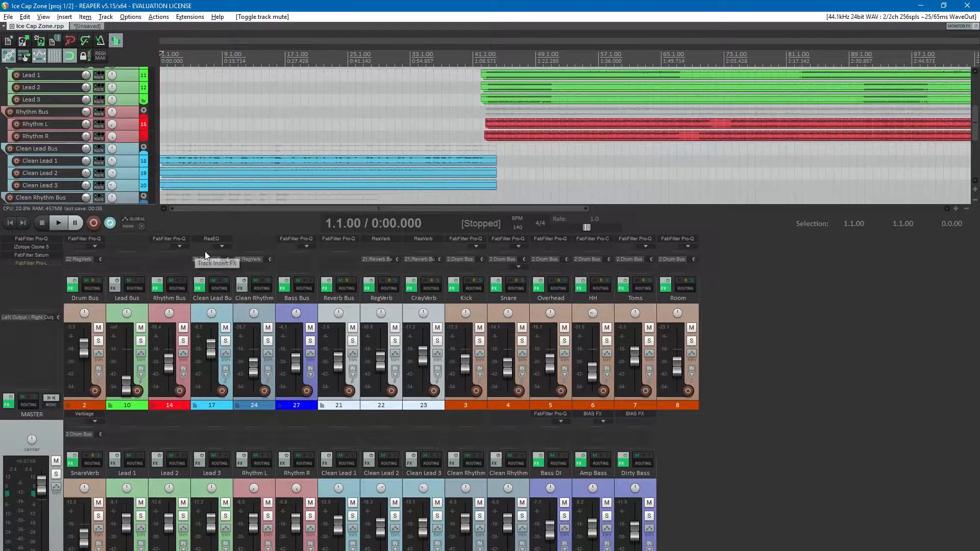
{"action": "left_click_drag", "start_coordinate": [248, 239], "coordinate": [245, 238]}
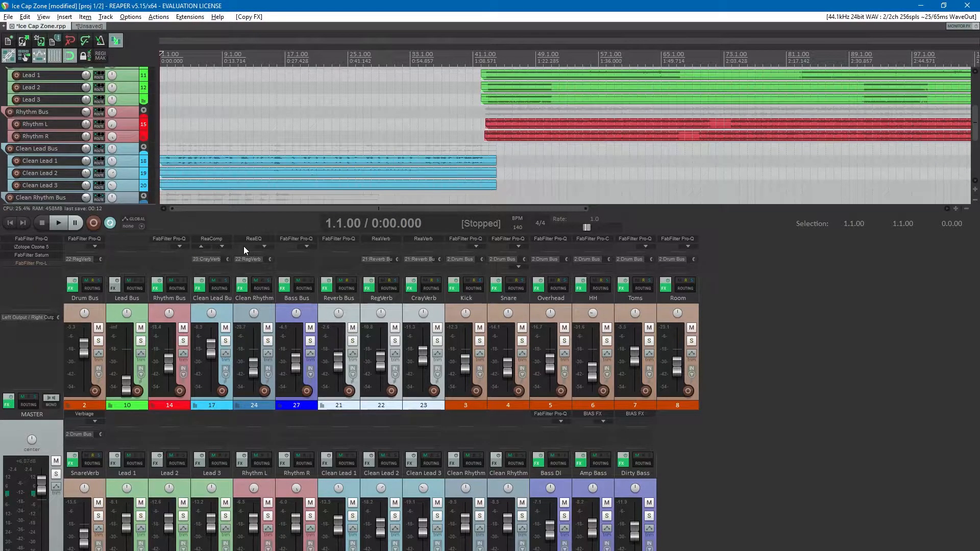
{"action": "key", "text": "super+Down"}
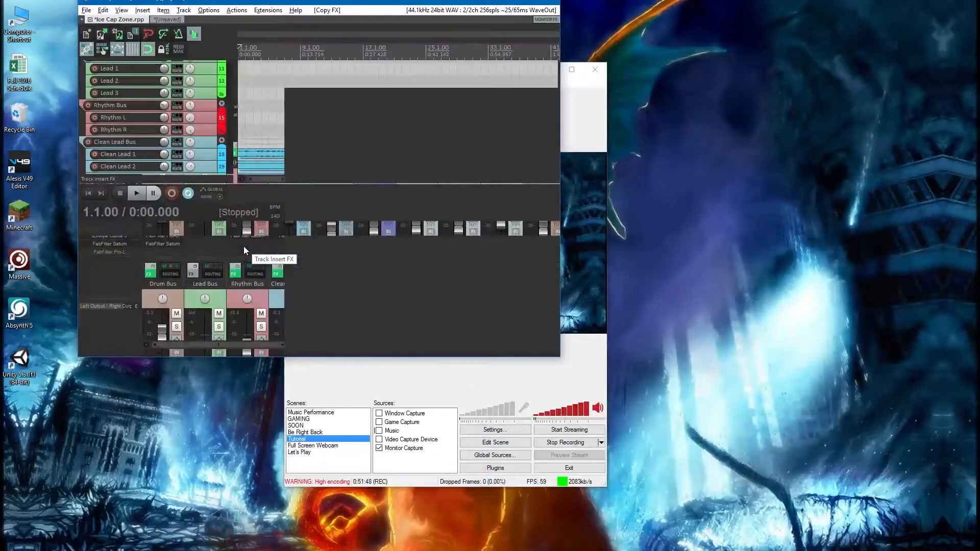
{"action": "key", "text": "super+Up"}
{"action": "scroll", "coordinate": [280, 246], "scroll_direction": "up", "scroll_amount": 5}
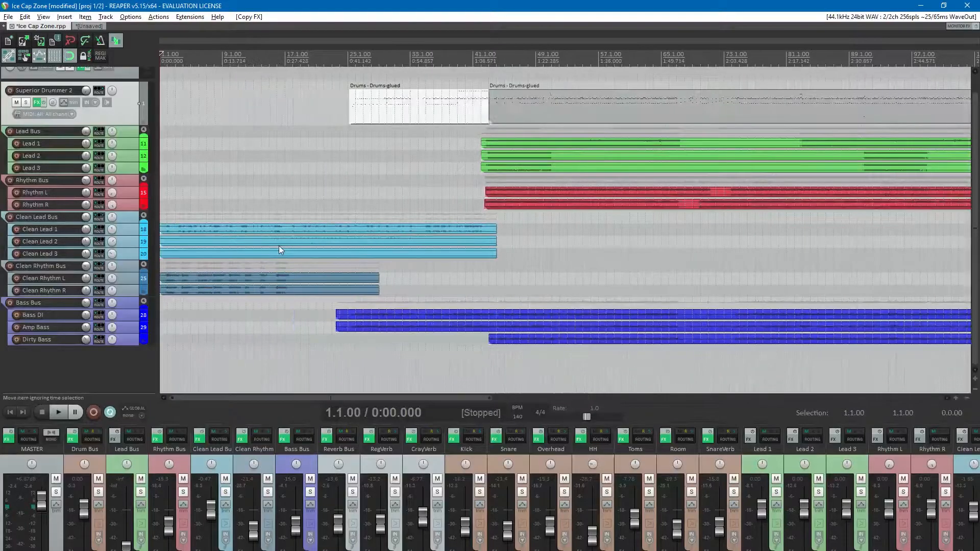
- Solo the Clean Rhythm Bus, pan Clean Rhythm L and Clean Rhythm R to opposite sides, save, and start playback
{"action": "left_click", "coordinate": [260, 457]}
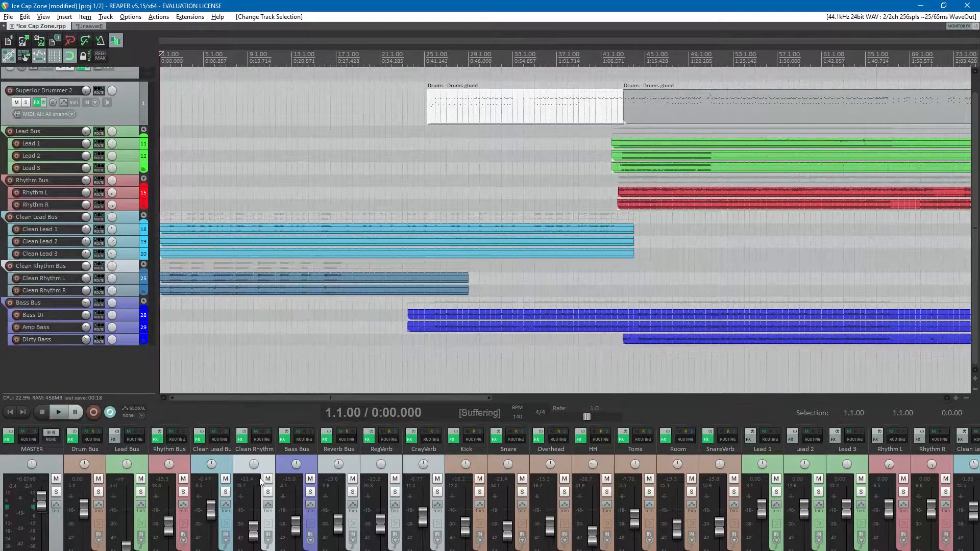
{"action": "left_click", "coordinate": [268, 492]}
{"action": "scroll", "coordinate": [522, 497], "scroll_direction": "right", "scroll_amount": 5}
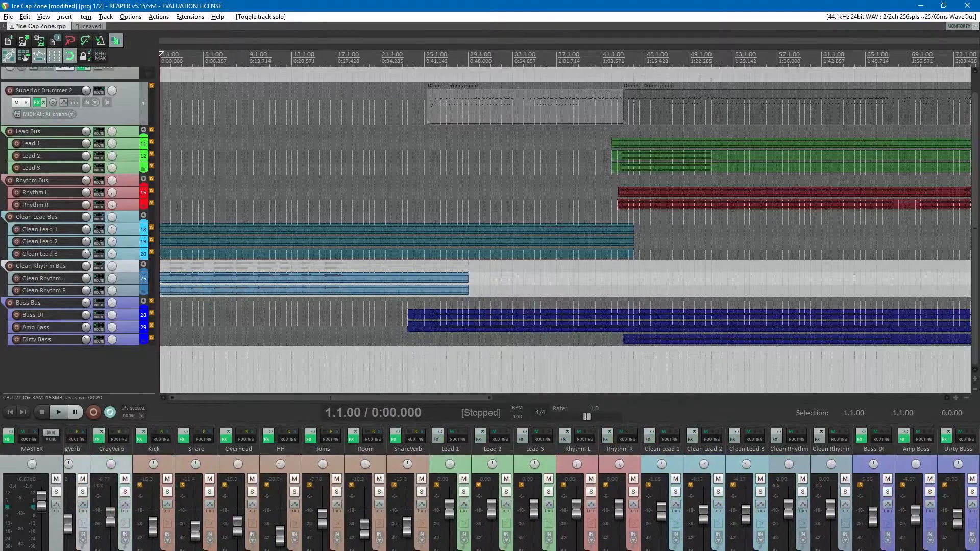
{"action": "left_click", "coordinate": [138, 278]}
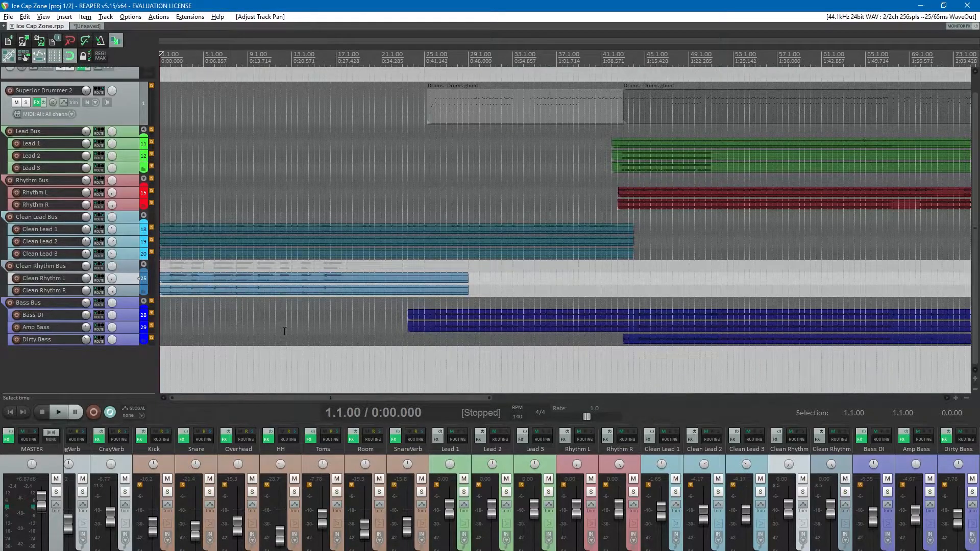
{"action": "scroll", "coordinate": [285, 332], "scroll_direction": "up", "scroll_amount": 4}
{"action": "key", "text": "space"}
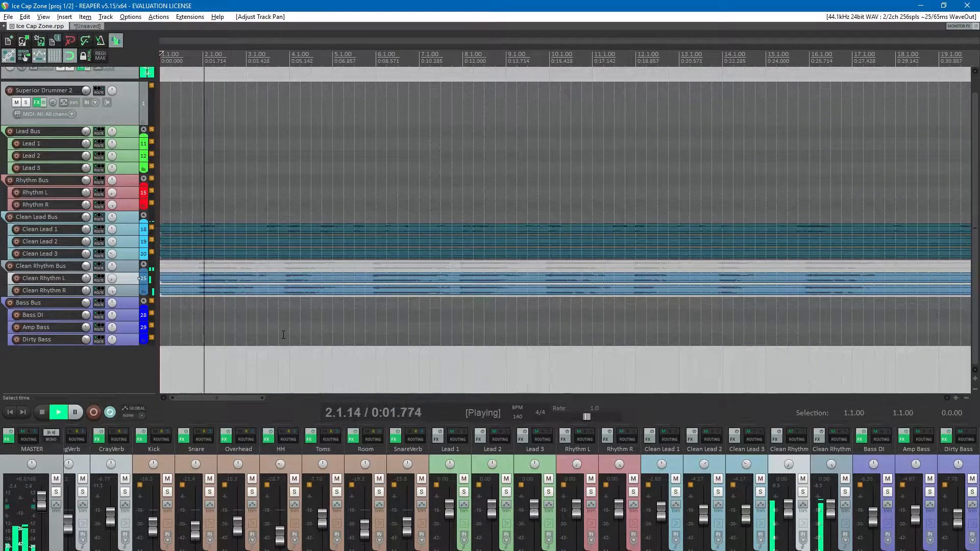
- In the Clean Rhythm Bus's ReaEQ, set the high pass to 165.4 Hz and the low pass to 5405.6 Hz
{"action": "scroll", "coordinate": [521, 498], "scroll_direction": "left", "scroll_amount": 5}
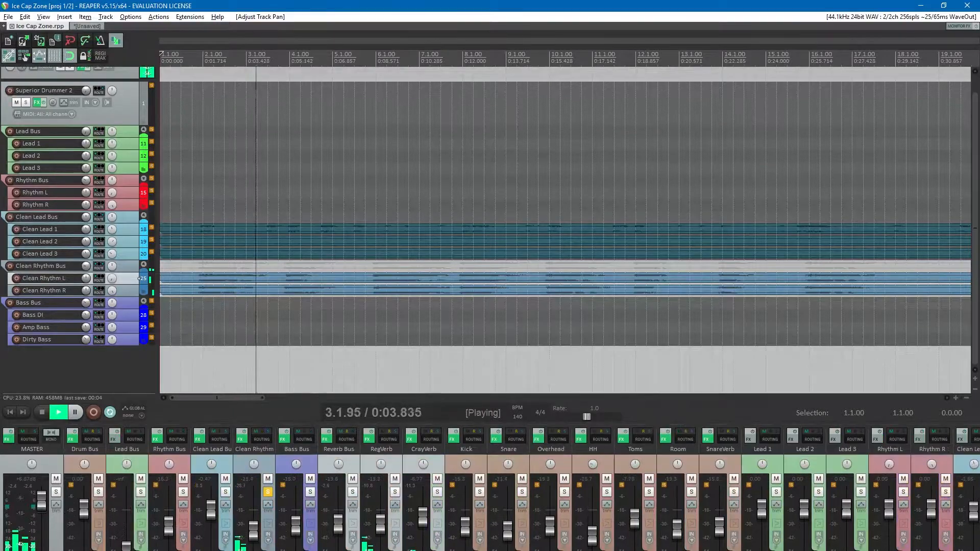
{"action": "right_click", "coordinate": [242, 438]}
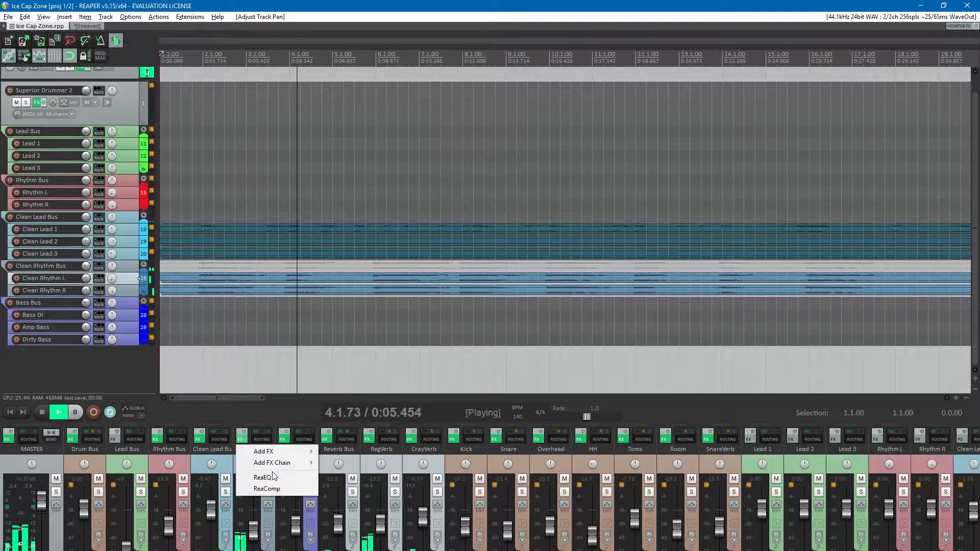
{"action": "left_click", "coordinate": [272, 475]}
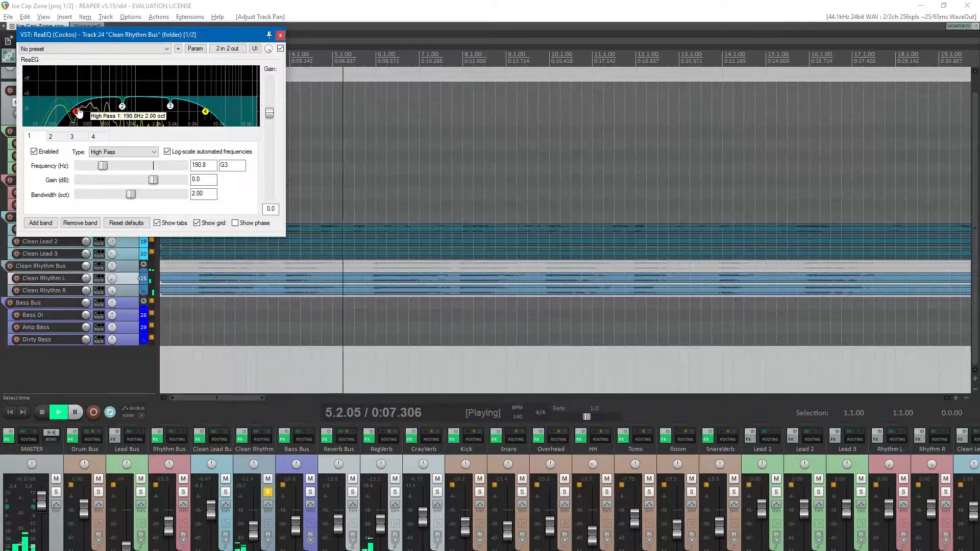
{"action": "mouse_move", "coordinate": [78, 109]}
{"action": "left_mouse_down"}
{"action": "mouse_move", "coordinate": [82, 101]}
{"action": "mouse_move", "coordinate": [72, 105]}
{"action": "left_mouse_up"}
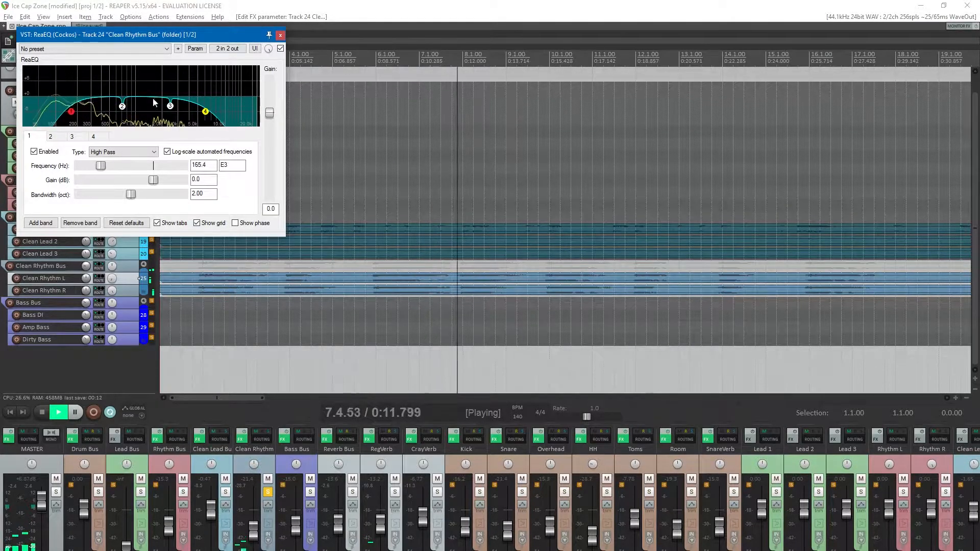
{"action": "left_click_drag", "start_coordinate": [205, 111], "coordinate": [203, 110]}
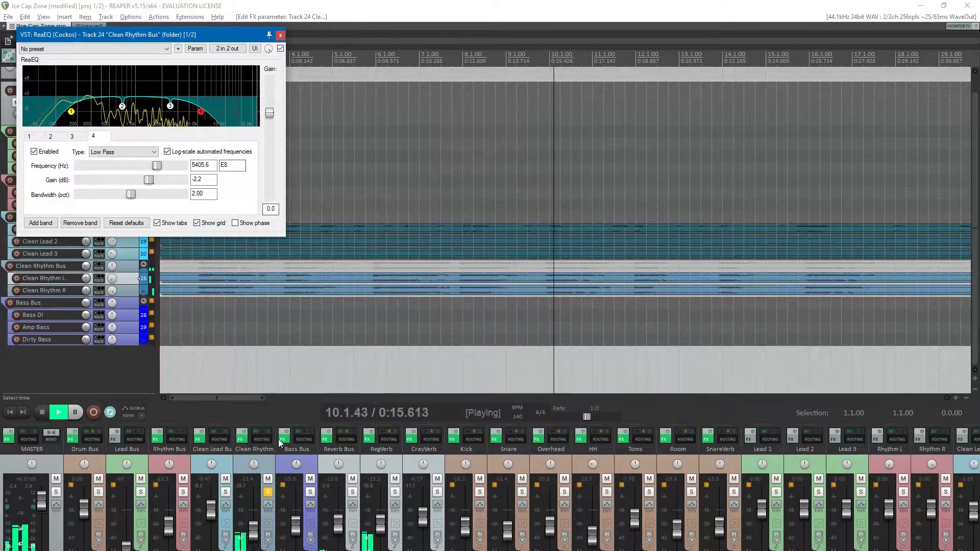
- Unsolo the Clean Rhythm Bus and lower the Clean Lead Bus volume to about -1.3 dB
{"action": "left_click", "coordinate": [268, 492]}
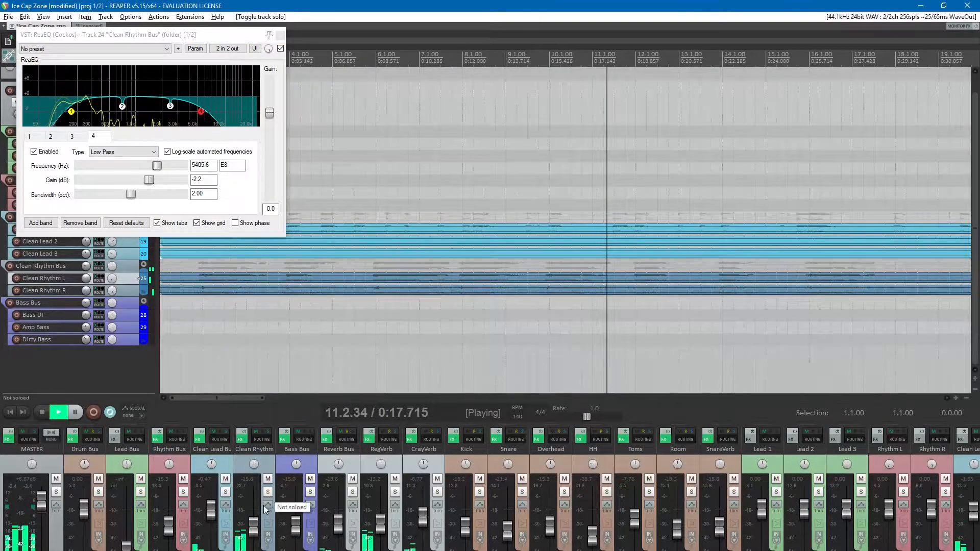
{"action": "left_click_drag", "start_coordinate": [210, 510], "coordinate": [211, 512]}
- Set the Clean Rhythm Bus's ReaComp to a -24.5 dB threshold and 2.2:1 ratio, close both effect windows and save the project
{"action": "right_click", "coordinate": [253, 442]}
{"action": "left_click", "coordinate": [274, 493]}
{"action": "left_click_drag", "start_coordinate": [50, 169], "coordinate": [45, 162]}
{"action": "left_click_drag", "start_coordinate": [103, 148], "coordinate": [106, 148]}
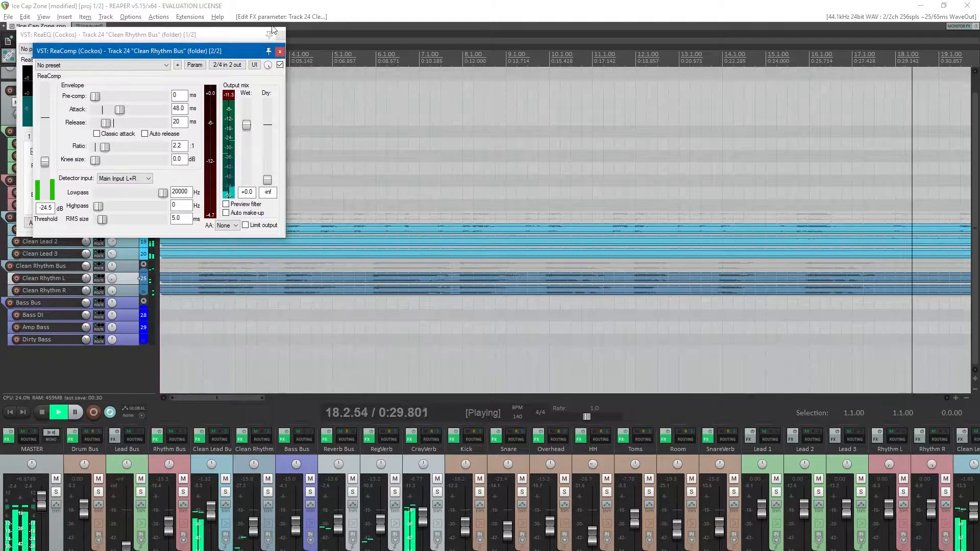
{"action": "left_click", "coordinate": [279, 51]}
{"action": "left_click", "coordinate": [280, 36]}
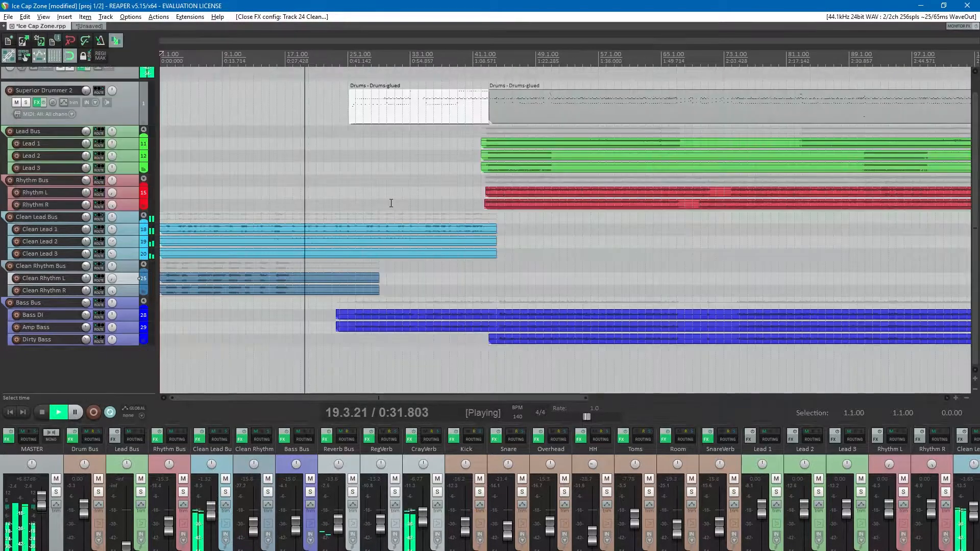
{"action": "key", "text": "ctrl+s"}
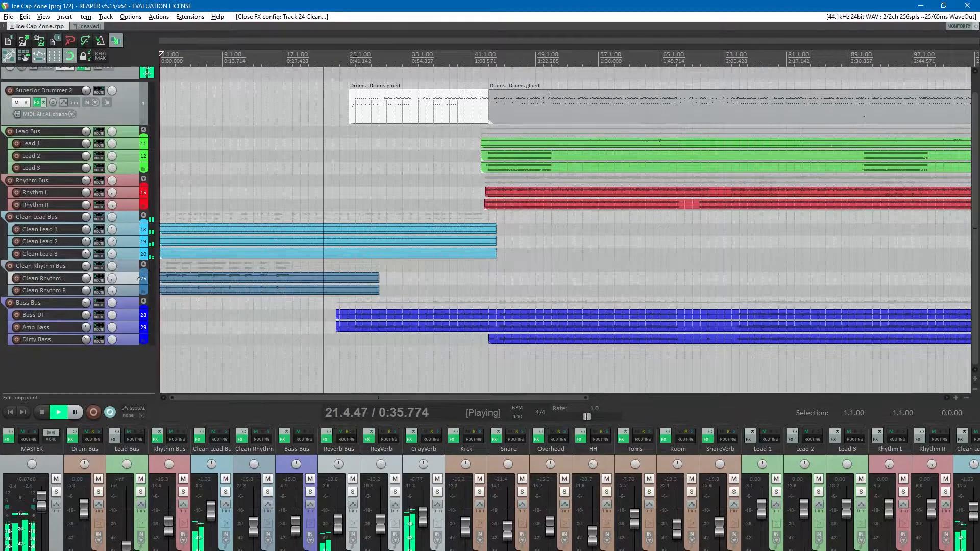
- Open the first drums item in the built-in MIDI editor and slightly lower the kick note velocities from about bar 26 to 33
{"action": "left_click", "coordinate": [355, 73]}
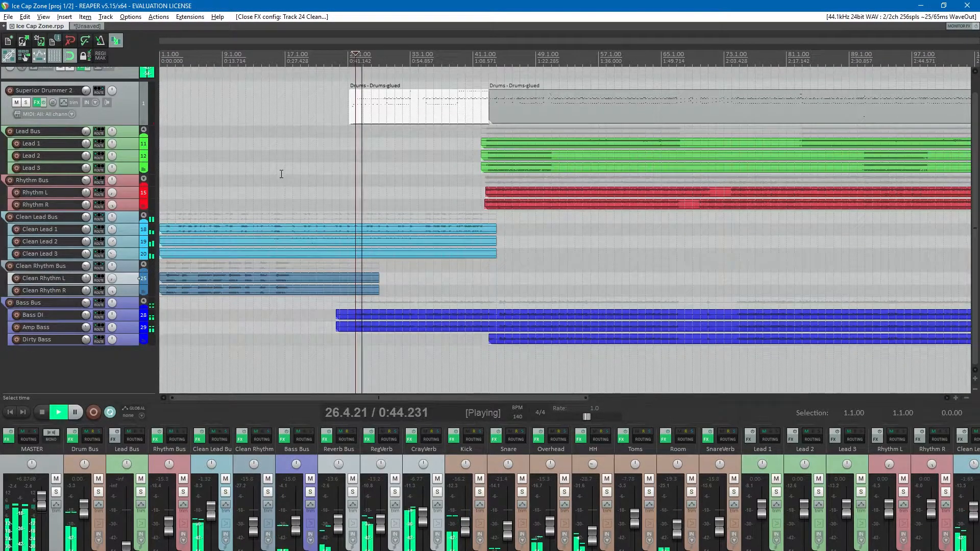
{"action": "left_click", "coordinate": [363, 105]}
{"action": "right_click", "coordinate": [365, 104]}
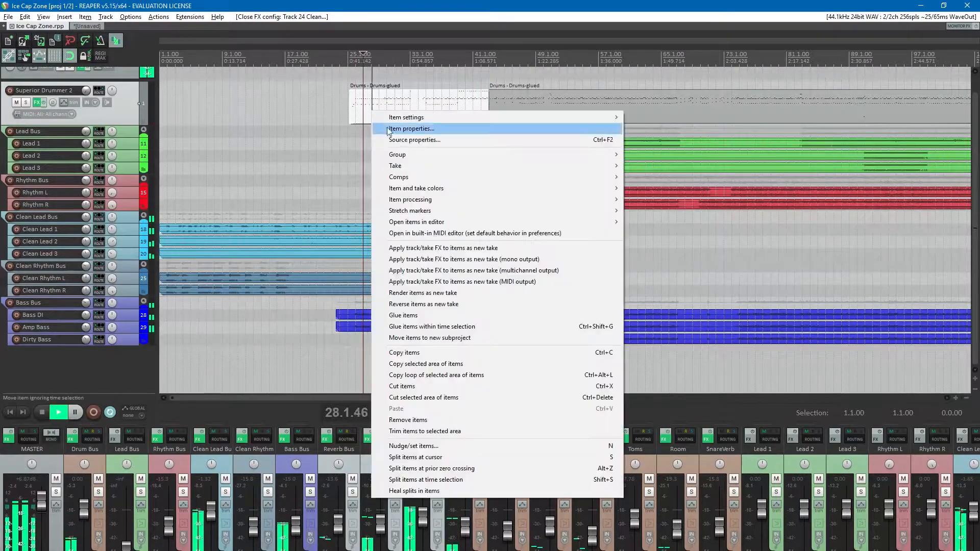
{"action": "left_click", "coordinate": [420, 233]}
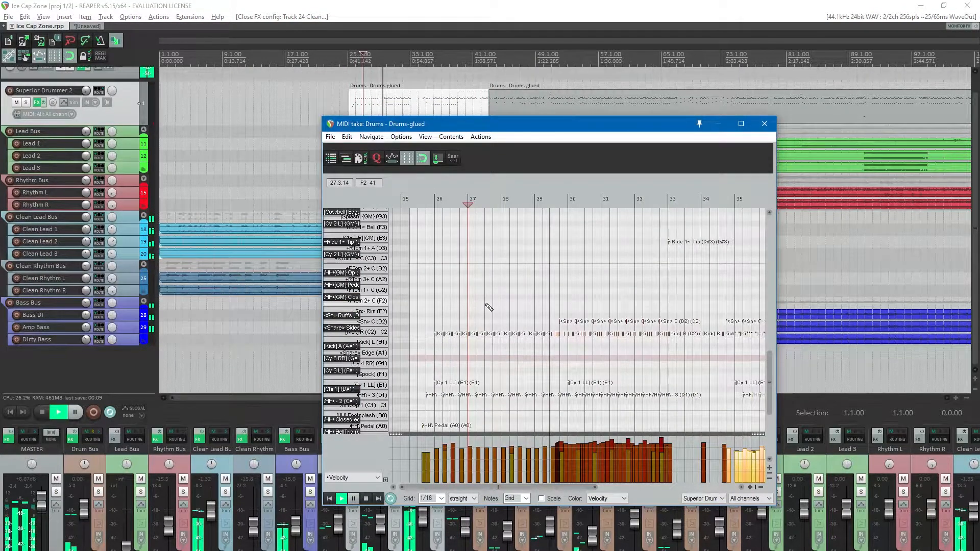
{"action": "left_click_drag", "start_coordinate": [429, 327], "coordinate": [561, 340]}
{"action": "scroll", "coordinate": [417, 332], "scroll_direction": "down", "scroll_amount": 3}
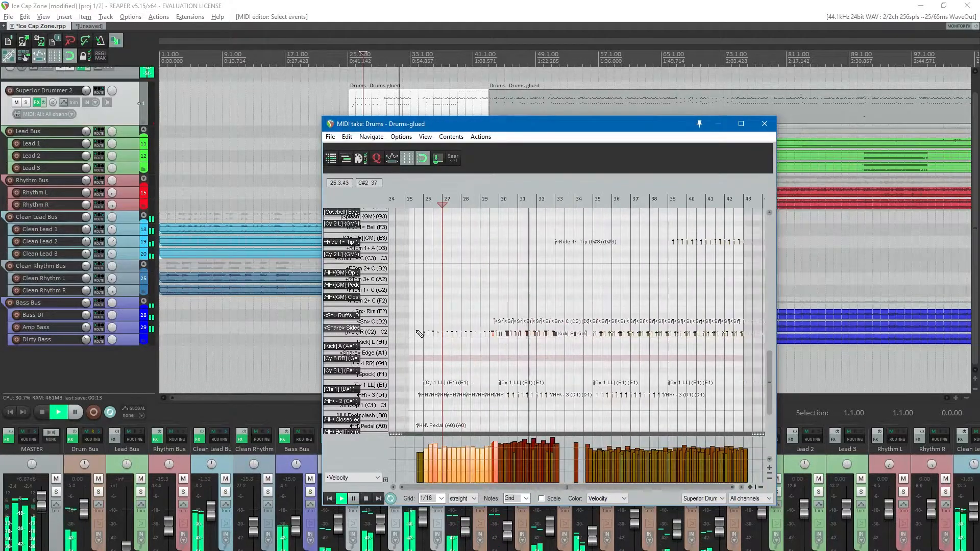
{"action": "left_click_drag", "start_coordinate": [416, 331], "coordinate": [563, 341]}
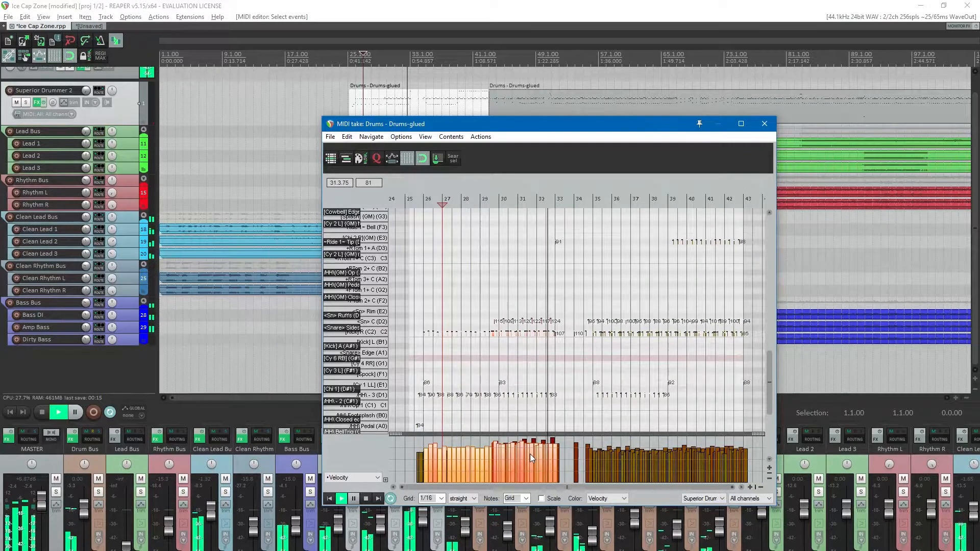
{"action": "left_click_drag", "start_coordinate": [529, 454], "coordinate": [529, 457]}
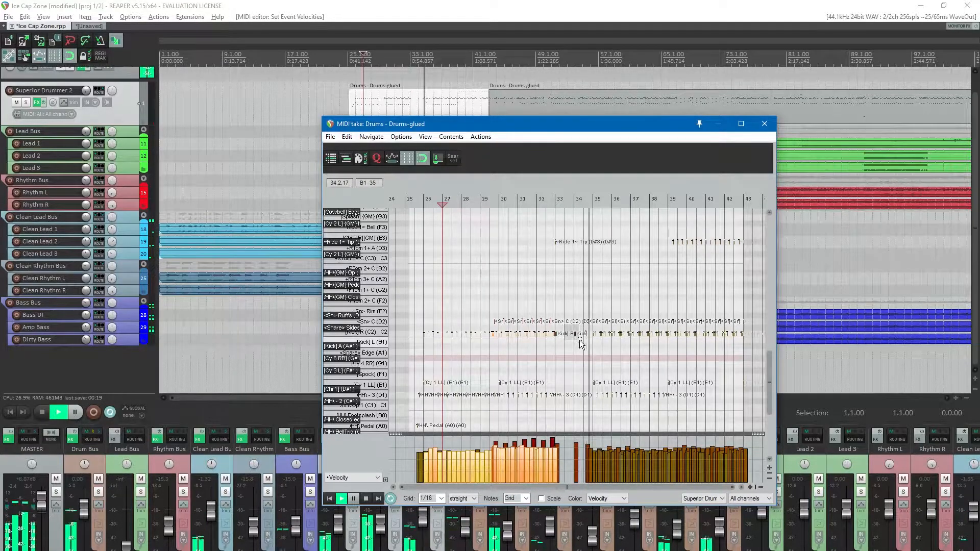
- Set the kick hit at bar 34 to velocity 102, then close the MIDI editor and save the project with playback stopped
{"action": "left_click", "coordinate": [577, 450]}
{"action": "left_click", "coordinate": [576, 454]}
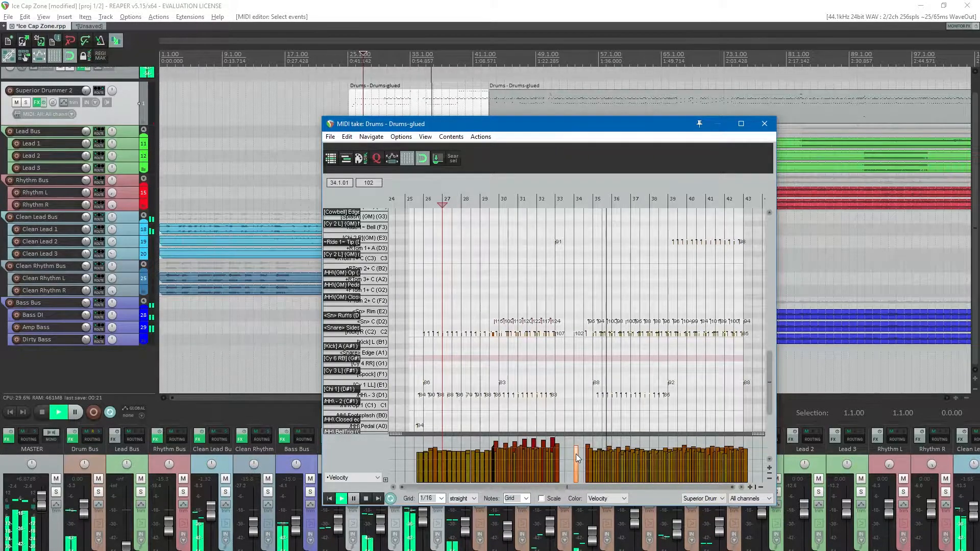
{"action": "left_click", "coordinate": [764, 124]}
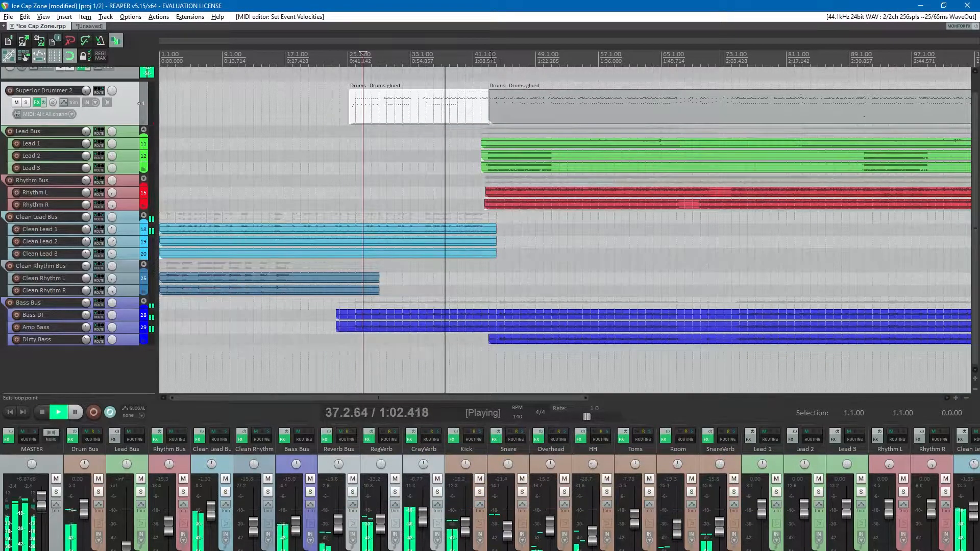
{"action": "key", "text": "space"}
{"action": "key", "text": "ctrl+s"}
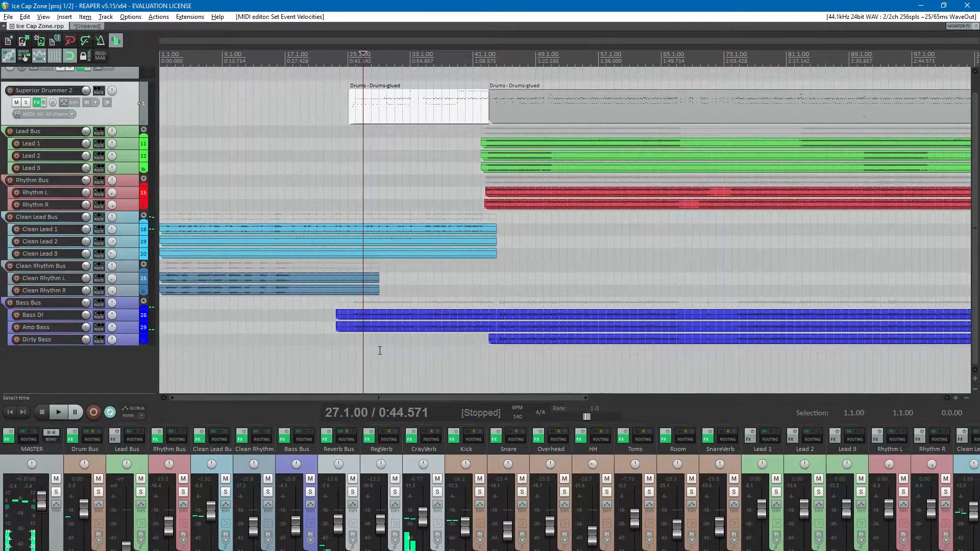
- Add the ValhallaShimmer reverb to the Clean Lead 1 track
{"action": "scroll", "coordinate": [408, 541], "scroll_direction": "right", "scroll_amount": 5}
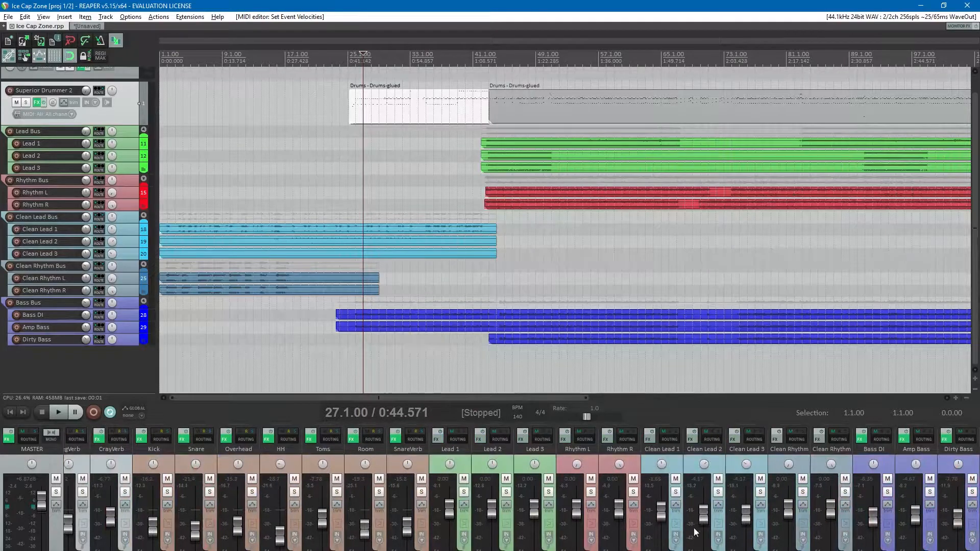
{"action": "left_click", "coordinate": [681, 462]}
{"action": "left_click", "coordinate": [647, 438]}
{"action": "type", "text": "valhalla"}
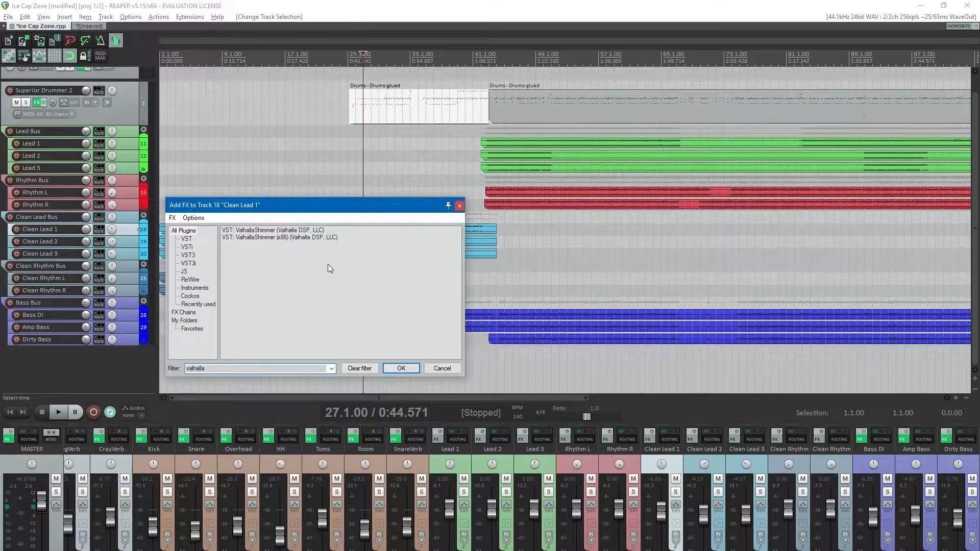
{"action": "key", "text": "Return"}
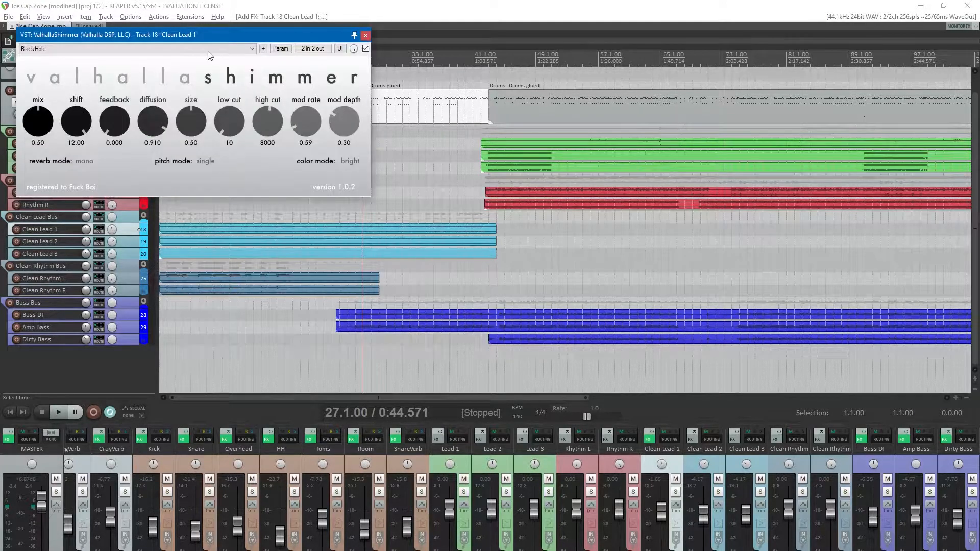
- While playing the intro, set ValhallaShimmer to mix 0.15, shift 4.80, size 0.24 and smallStereo reverb mode, then close it
{"action": "scroll", "coordinate": [297, 443], "scroll_direction": "down", "scroll_amount": 3}
{"action": "left_click", "coordinate": [250, 61]}
{"action": "key", "text": "space"}
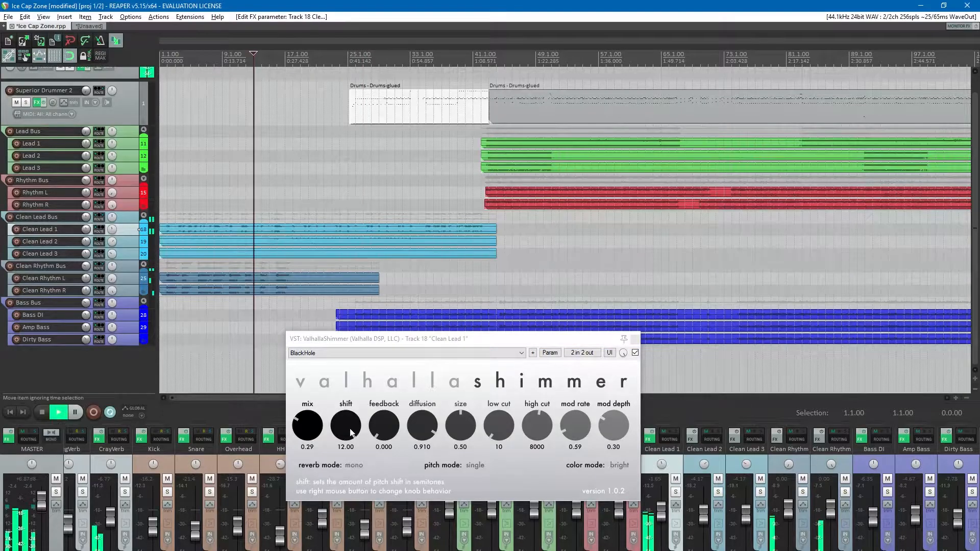
{"action": "scroll", "coordinate": [318, 452], "scroll_direction": "down", "scroll_amount": 2}
{"action": "left_click", "coordinate": [353, 465]}
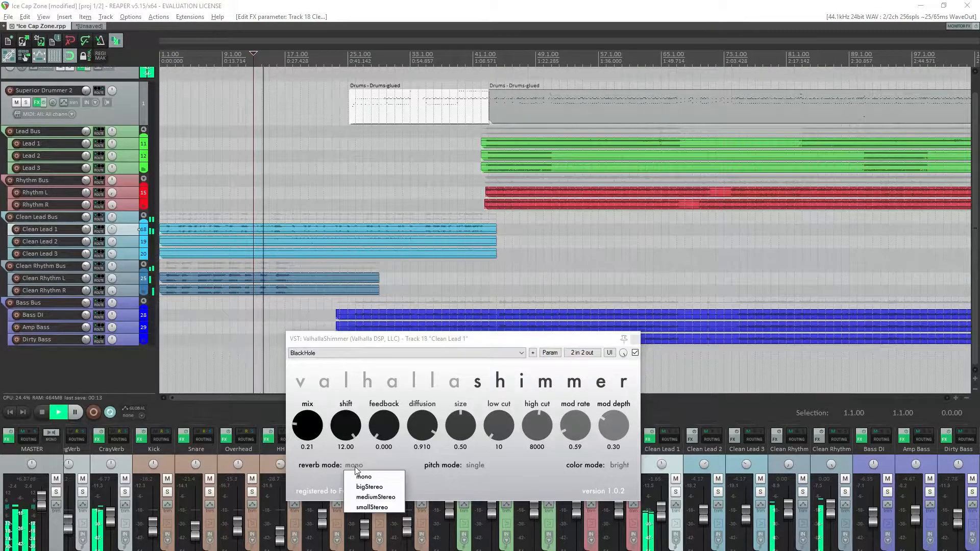
{"action": "left_click", "coordinate": [379, 507]}
{"action": "left_click_drag", "start_coordinate": [464, 433], "coordinate": [451, 469]}
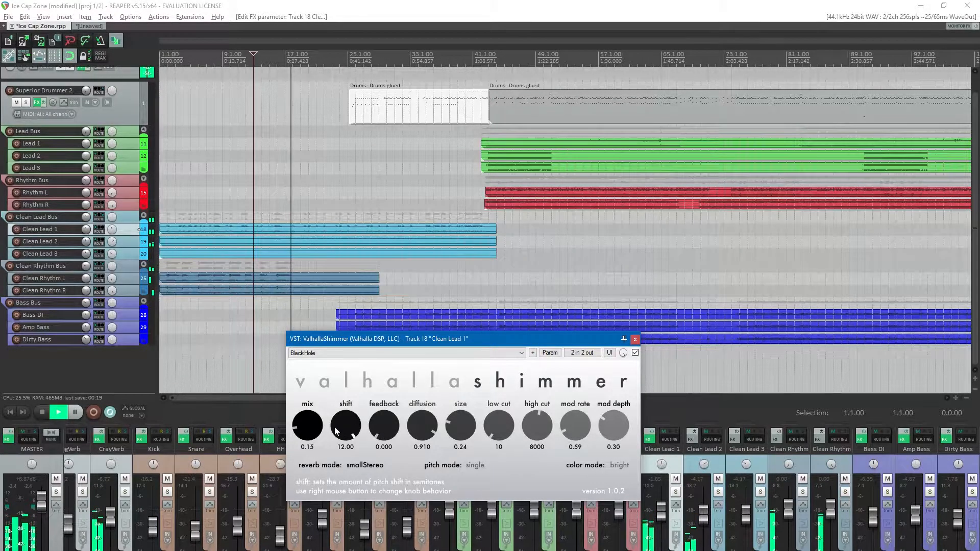
{"action": "left_click_drag", "start_coordinate": [335, 431], "coordinate": [332, 456]}
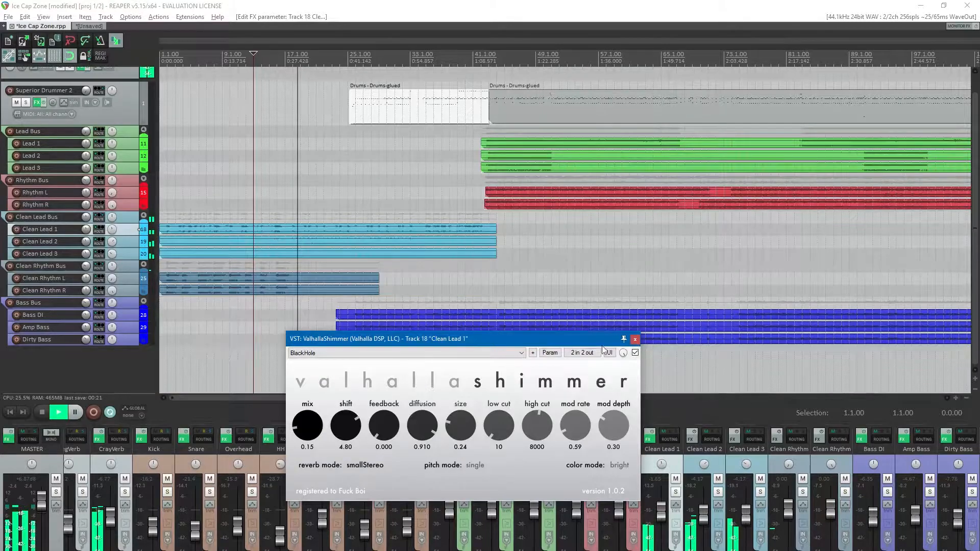
{"action": "left_click", "coordinate": [635, 339]}
- Play the mix from just after the drums enter, around bar 26, and save the project
{"action": "left_click", "coordinate": [359, 67]}
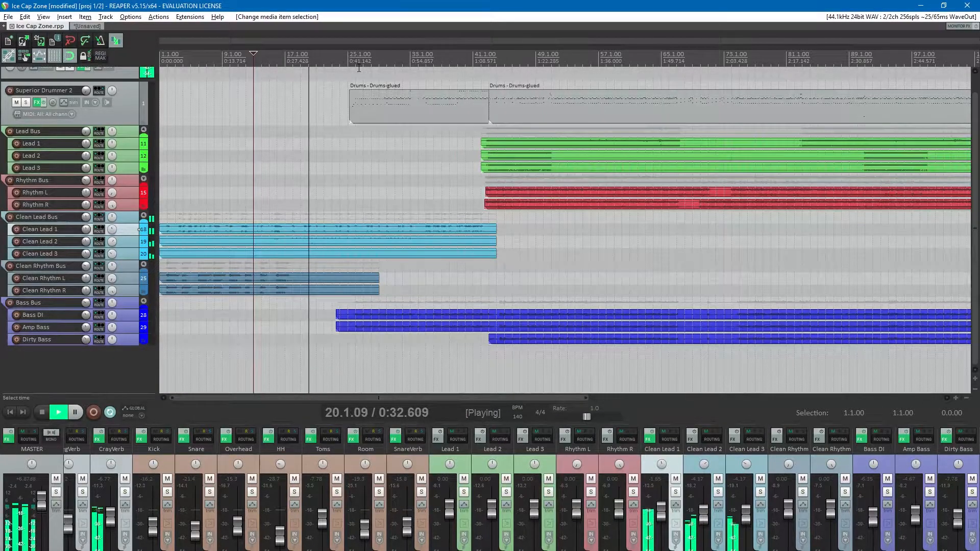
{"action": "left_click", "coordinate": [358, 68]}
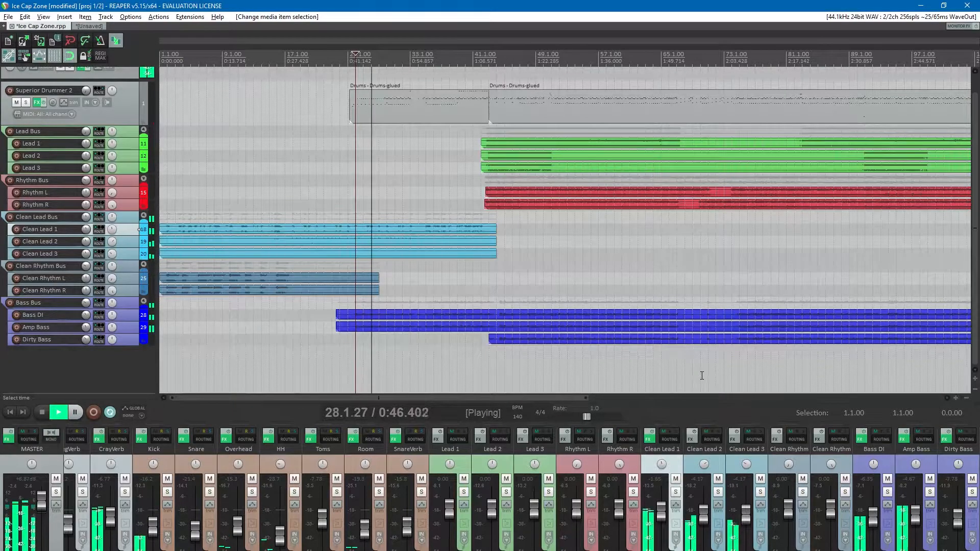
{"action": "key", "text": "ctrl+s"}
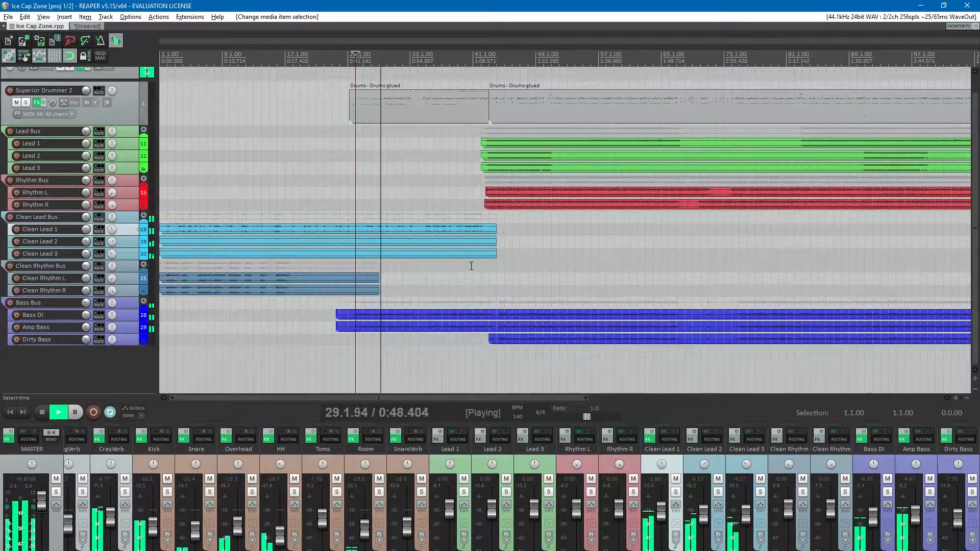
- Listen to the entry of the lead and rhythm guitars from bar 42, then stop playback
{"action": "scroll", "coordinate": [460, 250], "scroll_direction": "up", "scroll_amount": 2}
{"action": "scroll", "coordinate": [459, 246], "scroll_direction": "up", "scroll_amount": 1}
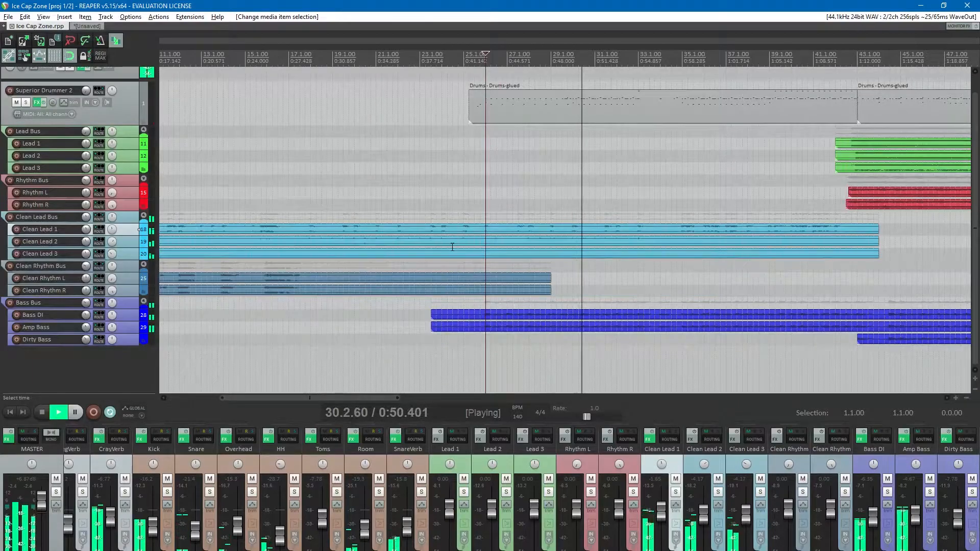
{"action": "scroll", "coordinate": [603, 39], "scroll_direction": "down", "scroll_amount": 2}
{"action": "left_click", "coordinate": [612, 39]}
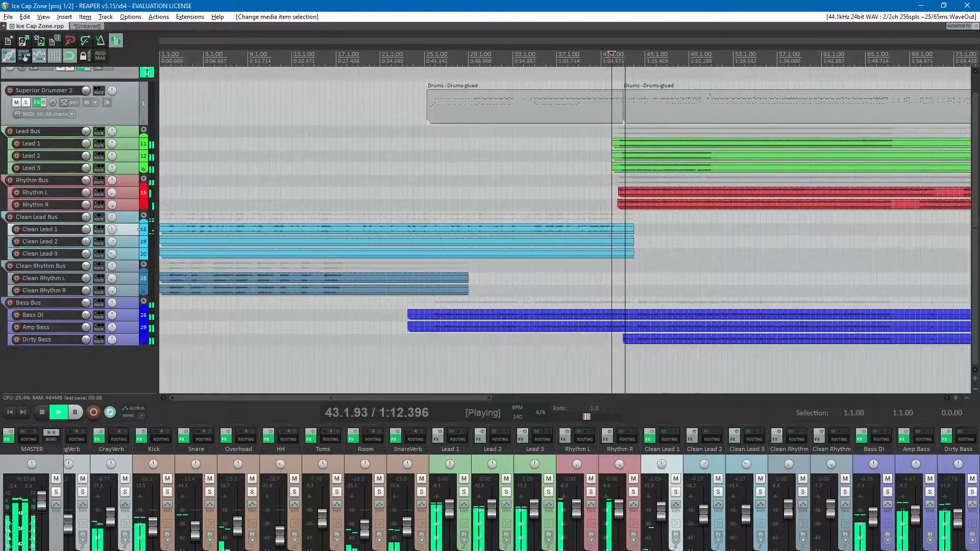
{"action": "key", "text": "space"}
- Lower the Lead Bus volume to about -6 dB
{"action": "left_click", "coordinate": [495, 511]}
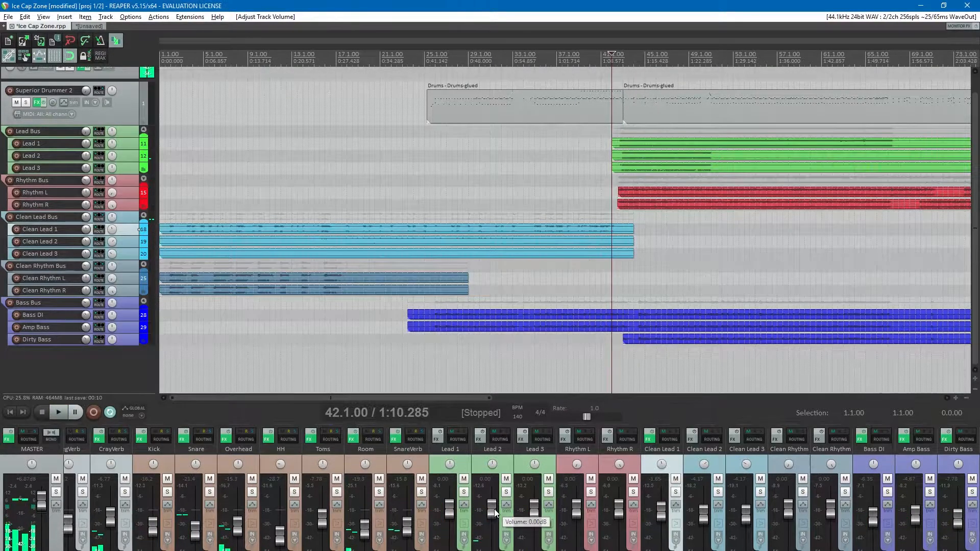
{"action": "scroll", "coordinate": [520, 503], "scroll_direction": "left", "scroll_amount": 7}
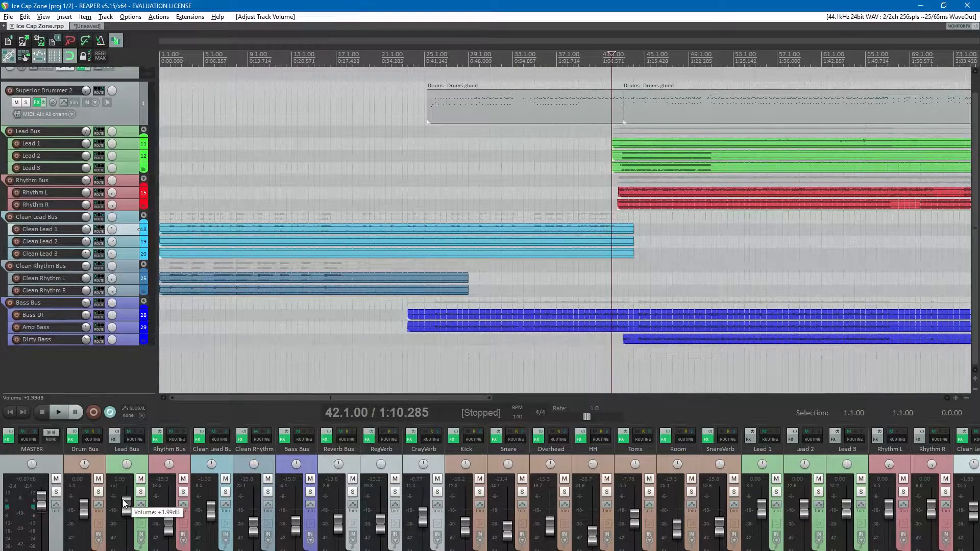
{"action": "left_click_drag", "start_coordinate": [121, 510], "coordinate": [128, 513]}
- Open iZotope Ozone 5 on the master and adjust the compressor thresholds of its multiband dynamics during playback, moving on to bar 43
{"action": "scroll", "coordinate": [492, 307], "scroll_direction": "down", "scroll_amount": 3}
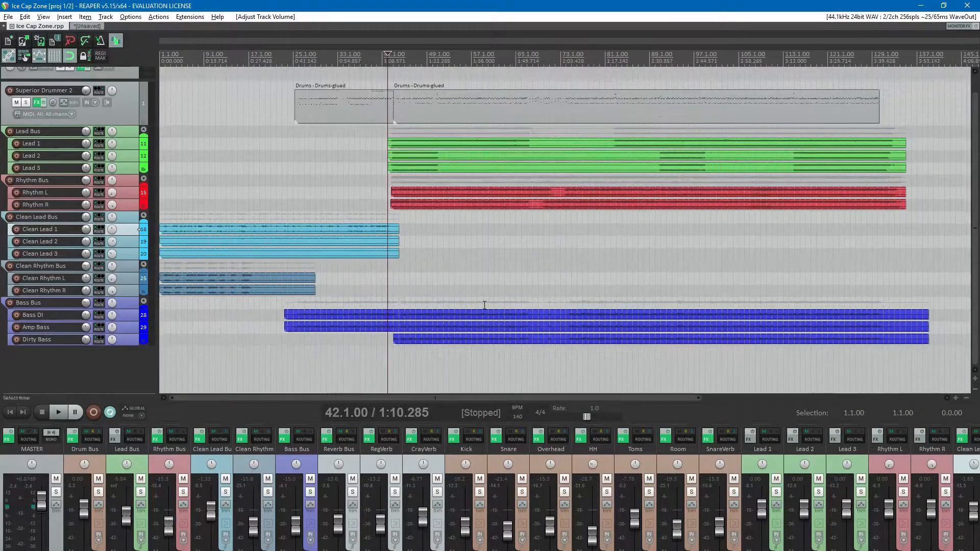
{"action": "scroll", "coordinate": [473, 228], "scroll_direction": "up", "scroll_amount": 3}
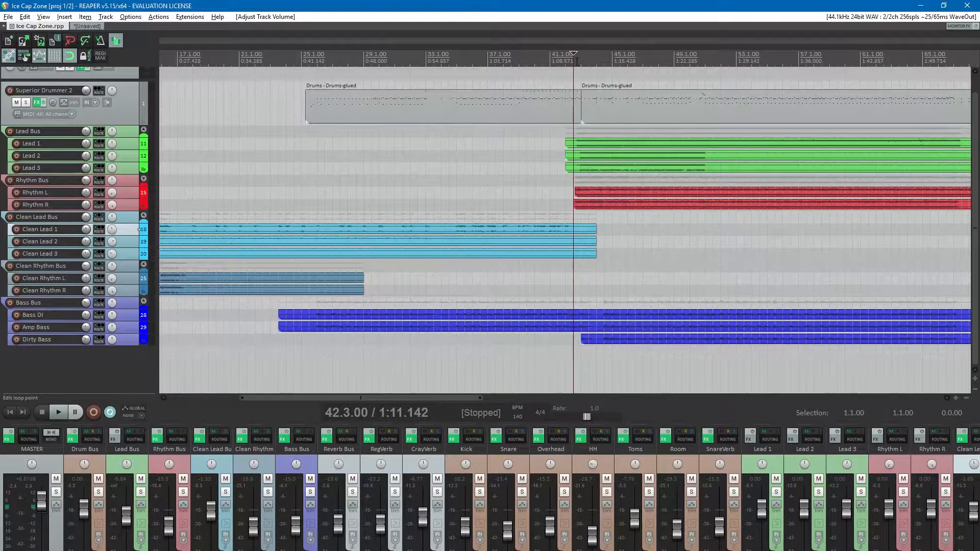
{"action": "right_click", "coordinate": [8, 439]}
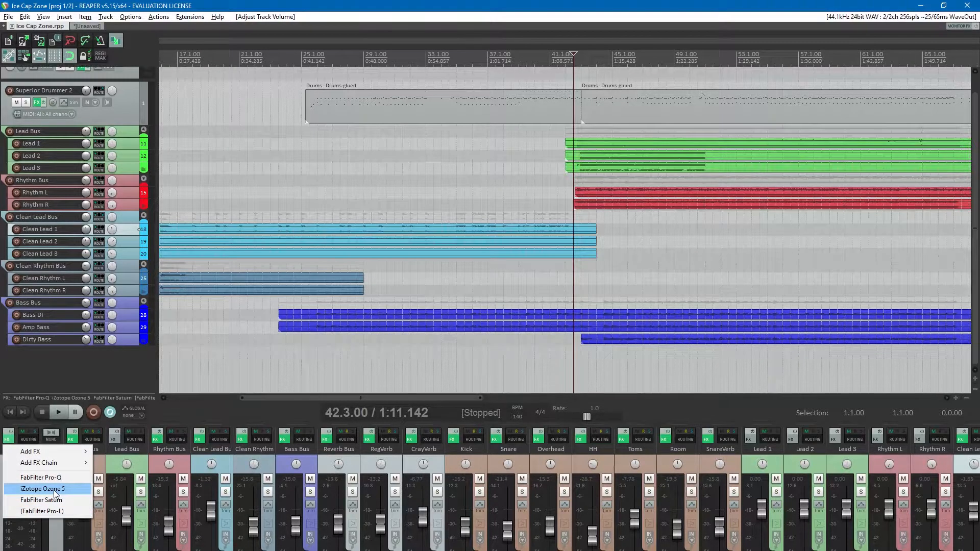
{"action": "left_click", "coordinate": [53, 490]}
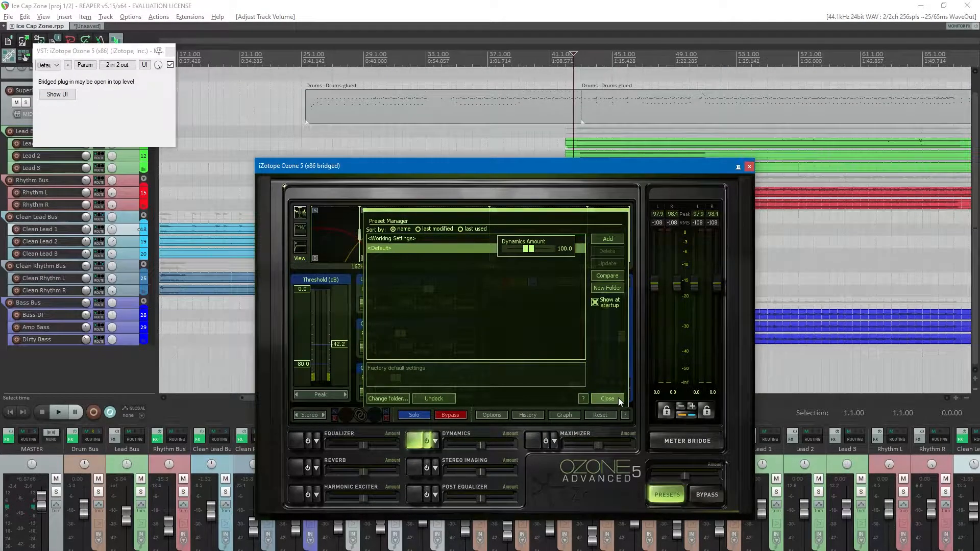
{"action": "left_click", "coordinate": [607, 399]}
{"action": "key", "text": "space"}
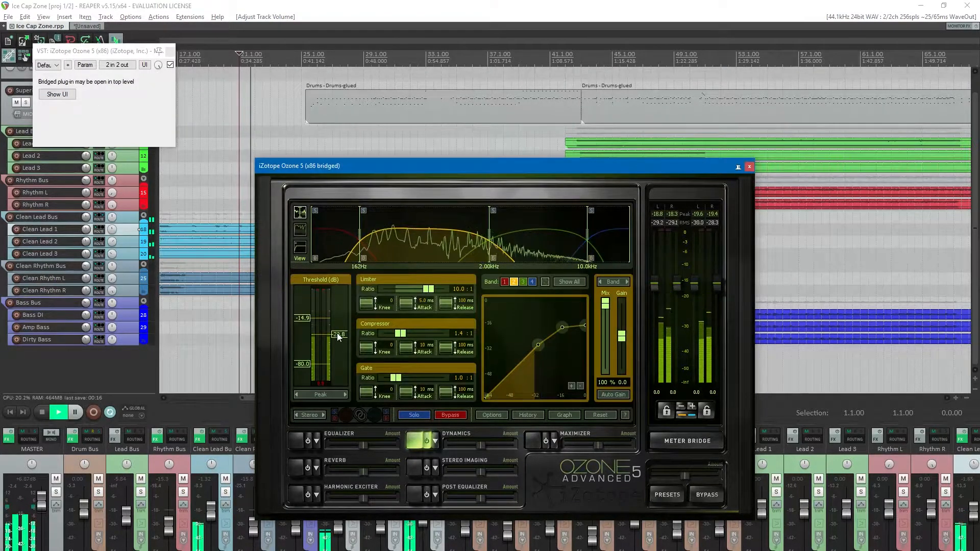
{"action": "left_click", "coordinate": [534, 228]}
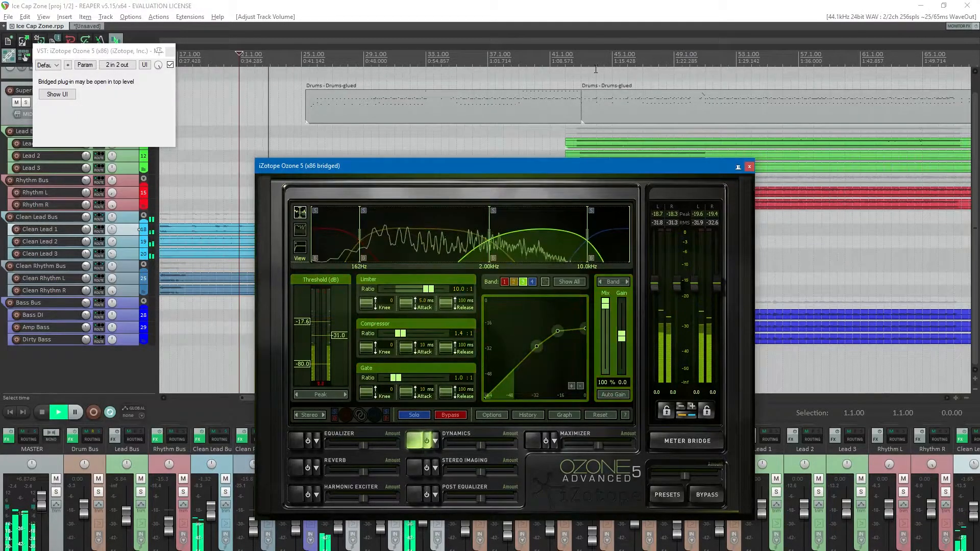
{"action": "left_click", "coordinate": [588, 60]}
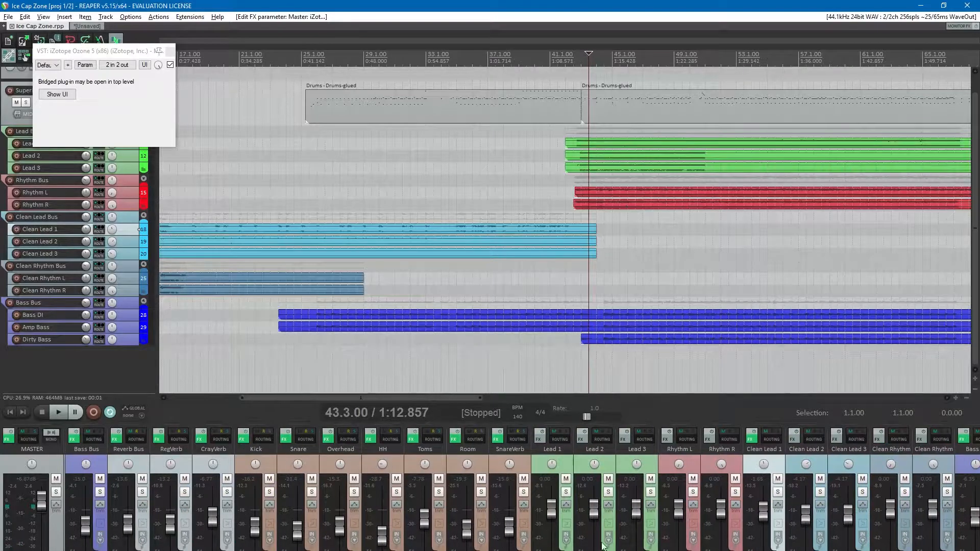
- Lower Lead 2 and Lead 3 together, panning Lead 2 about 30% left and Lead 3 about 30% right
{"action": "left_click", "coordinate": [596, 548]}
{"action": "left_click", "coordinate": [637, 548], "text": "ctrl"}
{"action": "left_click_drag", "start_coordinate": [591, 505], "coordinate": [590, 511]}
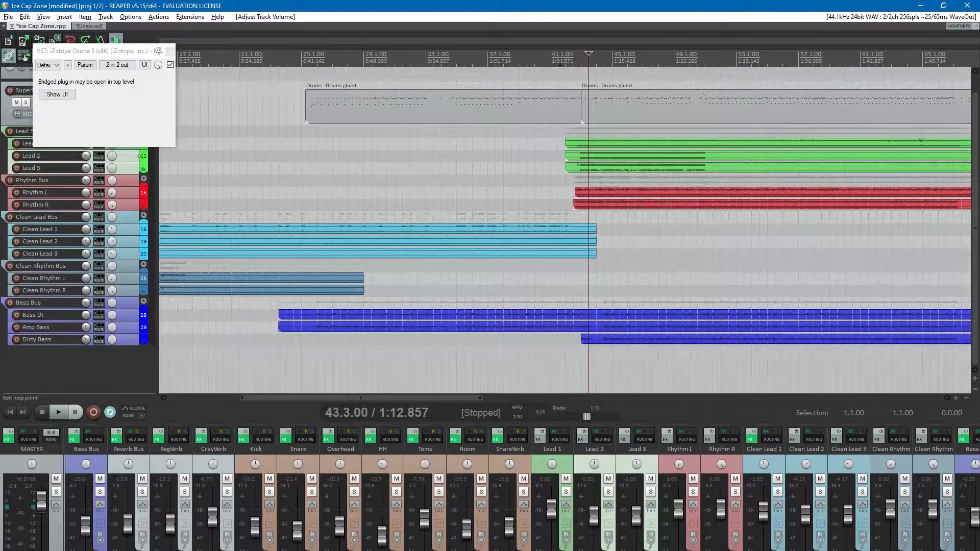
{"action": "left_click", "coordinate": [560, 62]}
{"action": "left_click", "coordinate": [594, 464]}
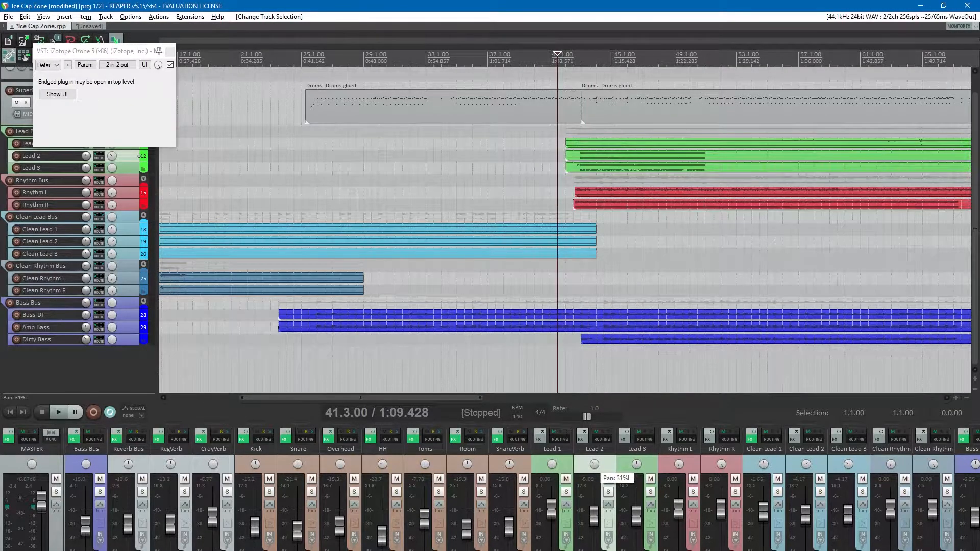
{"action": "left_click_drag", "start_coordinate": [637, 464], "coordinate": [637, 465]}
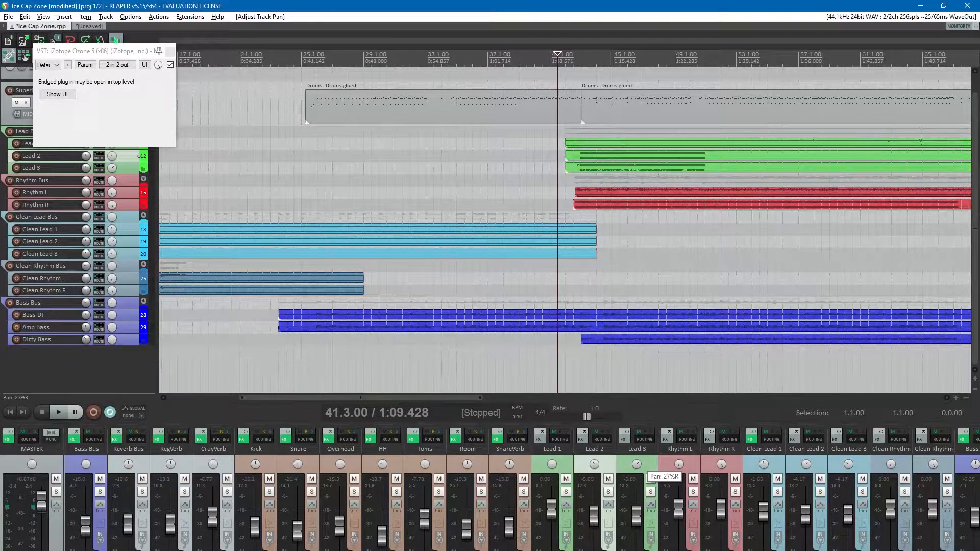
- Close the master's Ozone 5 window and save the project
{"action": "scroll", "coordinate": [689, 267], "scroll_direction": "down", "scroll_amount": 3}
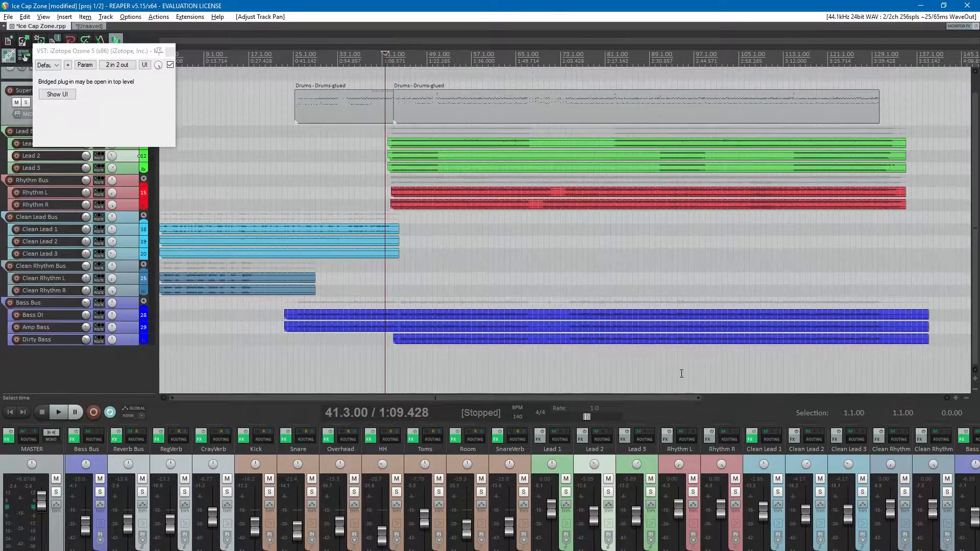
{"action": "left_click", "coordinate": [170, 52]}
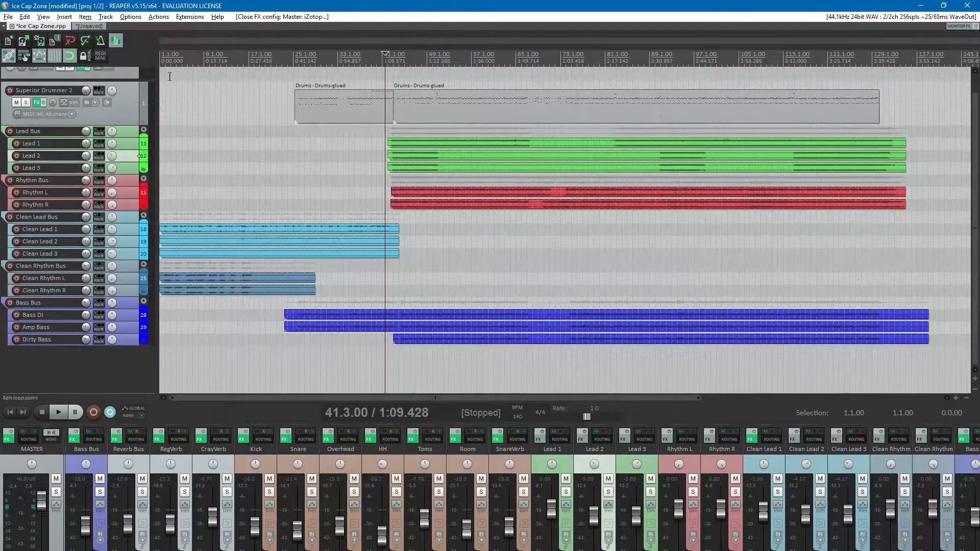
{"action": "key", "text": "ctrl+s"}
- Enlarge the Lead 2 track to examine where its waveform plays, and shrink it back to its compact height
{"action": "left_click_drag", "start_coordinate": [127, 161], "coordinate": [146, 284]}
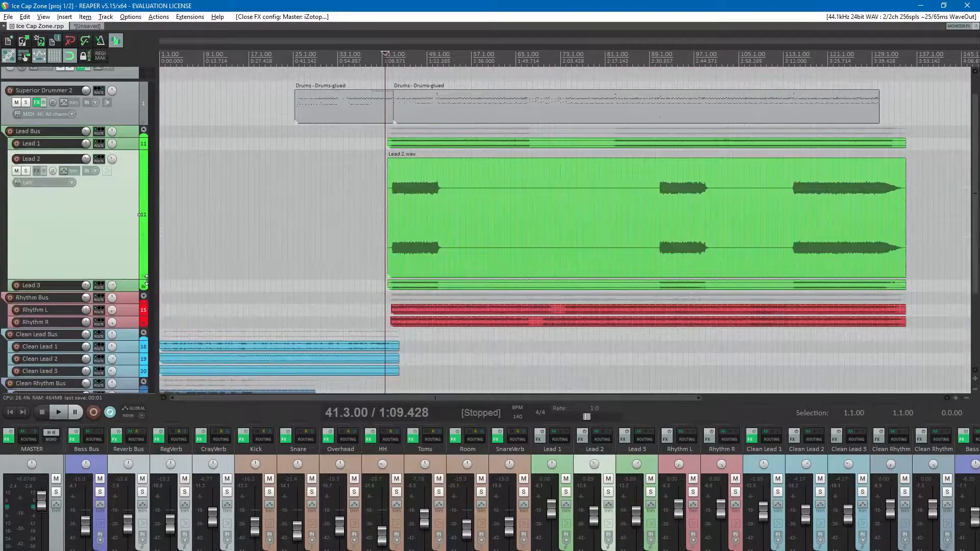
{"action": "scroll", "coordinate": [464, 186], "scroll_direction": "up", "scroll_amount": 6}
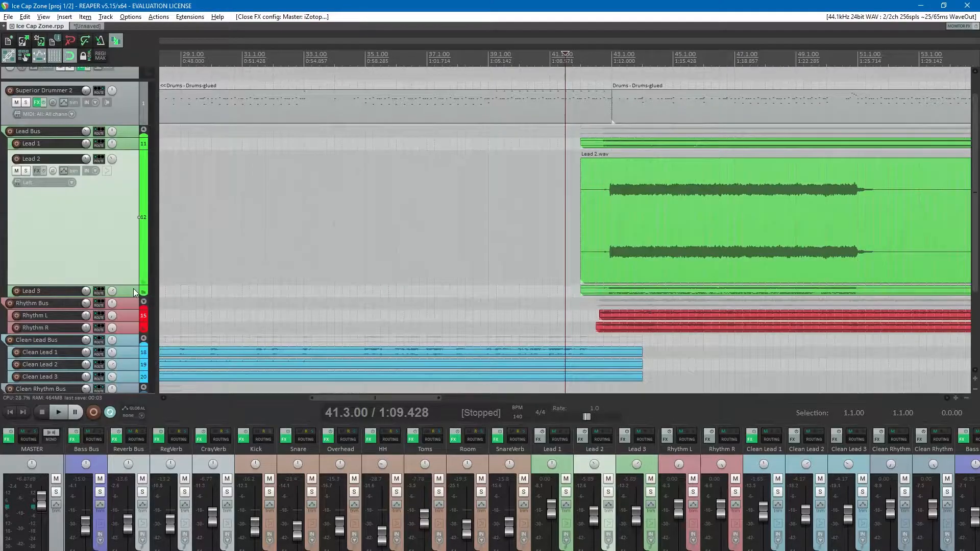
{"action": "left_click_drag", "start_coordinate": [132, 286], "coordinate": [159, 83]}
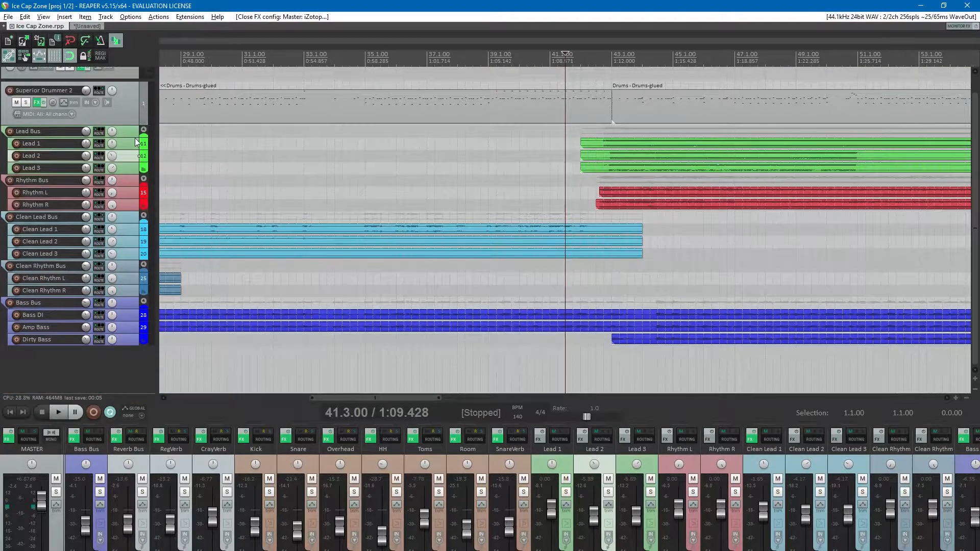
- Play the lead entry from bar 41, touch up Lead 1's pan, and briefly mute Lead 1 to hear the Lead 2 and 3 harmonies
{"action": "key", "text": "space"}
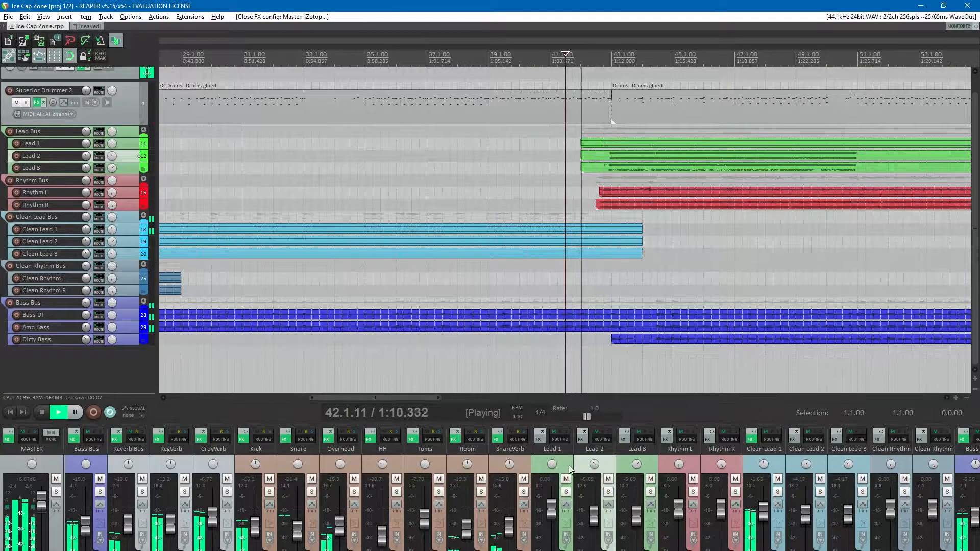
{"action": "left_click", "coordinate": [553, 465]}
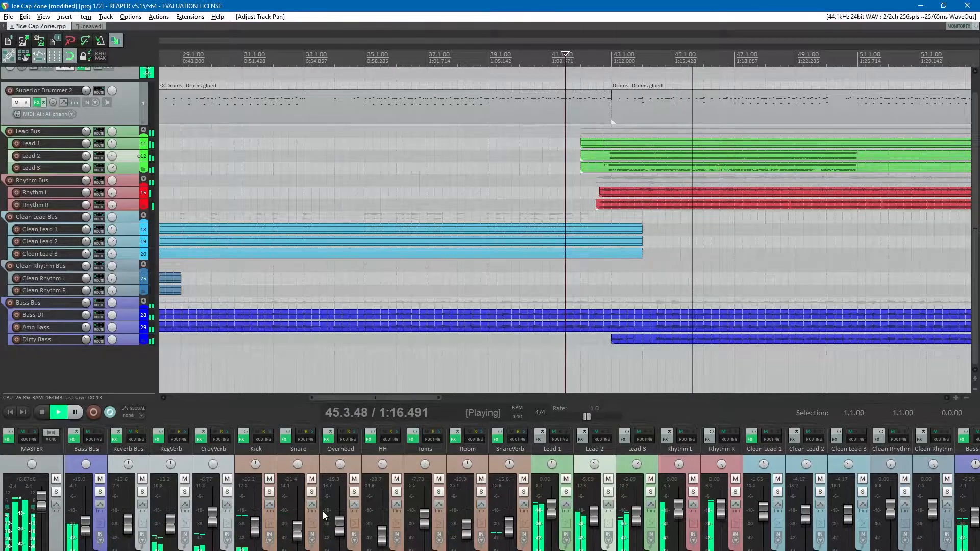
{"action": "mouse_move", "coordinate": [595, 465]}
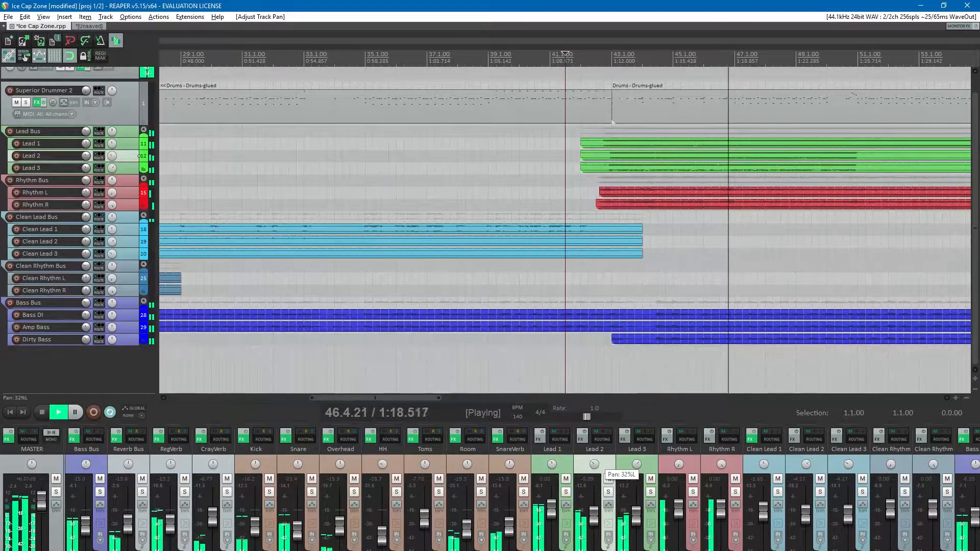
{"action": "mouse_move", "coordinate": [636, 466]}
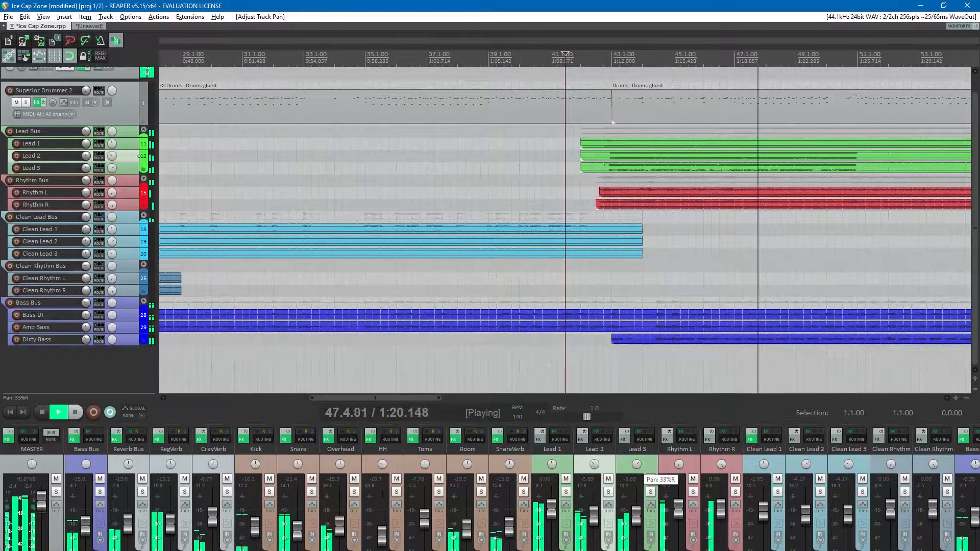
{"action": "left_click", "coordinate": [566, 480]}
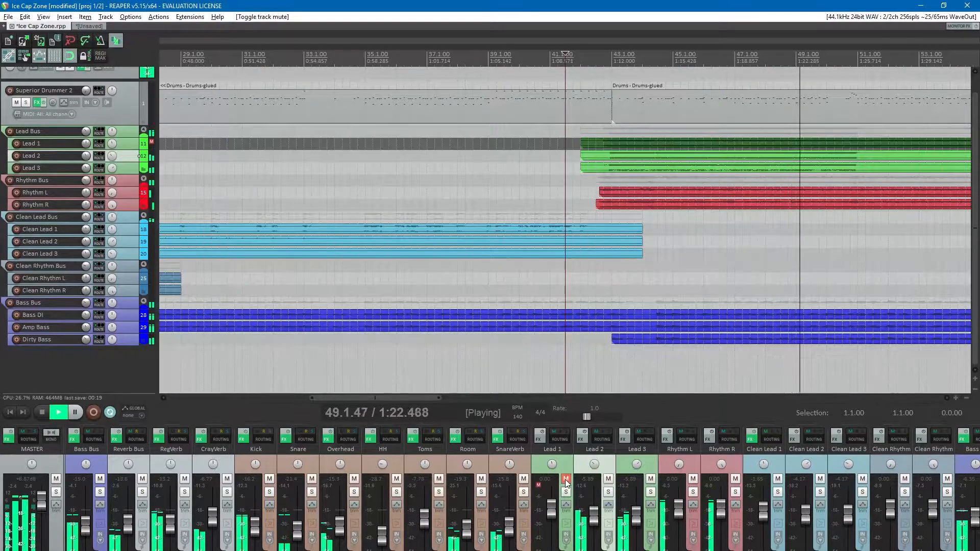
{"action": "left_click", "coordinate": [566, 480]}
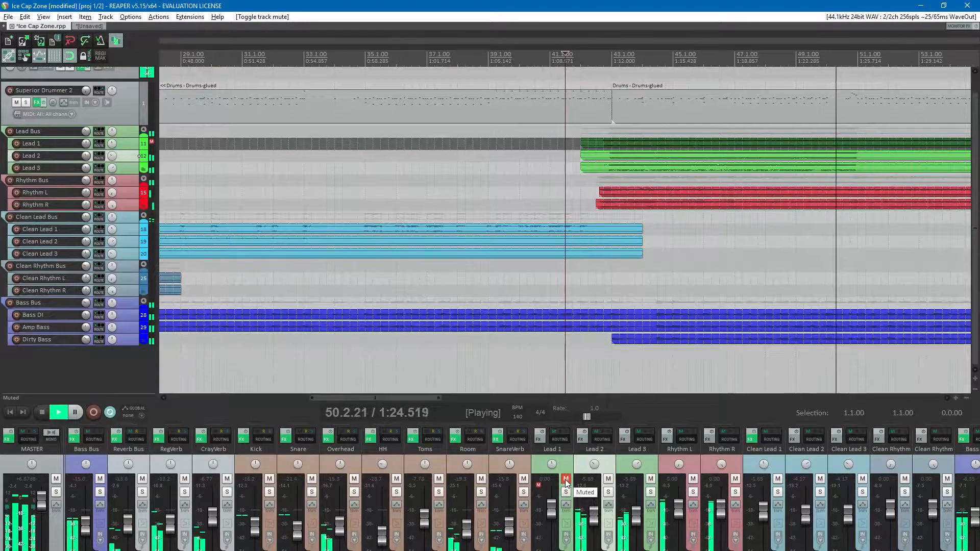
- Solo the Lead Bus, stop playback, and add FabFilter Pro-Q (x86) to the bus
{"action": "scroll", "coordinate": [434, 229], "scroll_direction": "down", "scroll_amount": 3}
{"action": "scroll", "coordinate": [141, 490], "scroll_direction": "up", "scroll_amount": 3}
{"action": "left_click", "coordinate": [141, 493]}
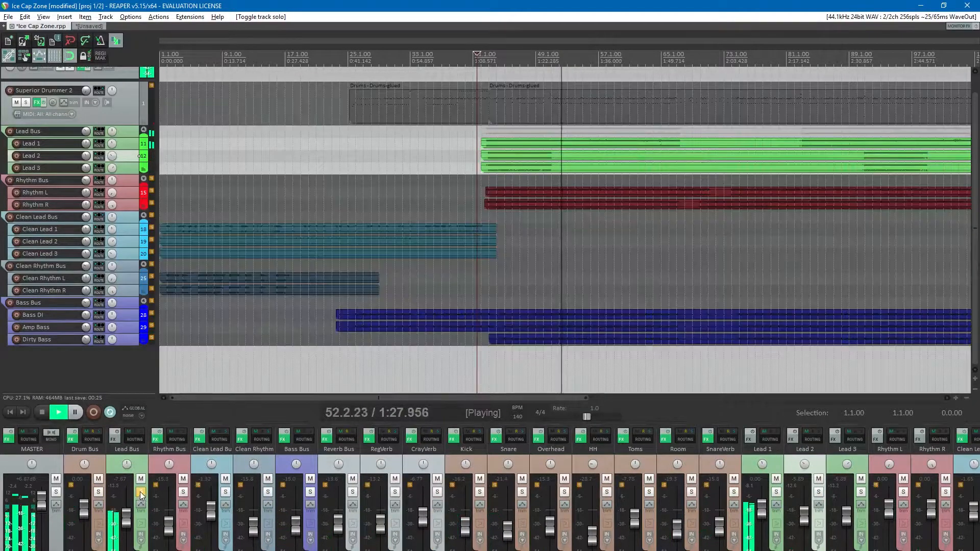
{"action": "key", "text": "space"}
{"action": "left_click", "coordinate": [115, 439]}
{"action": "type", "text": "pr"}
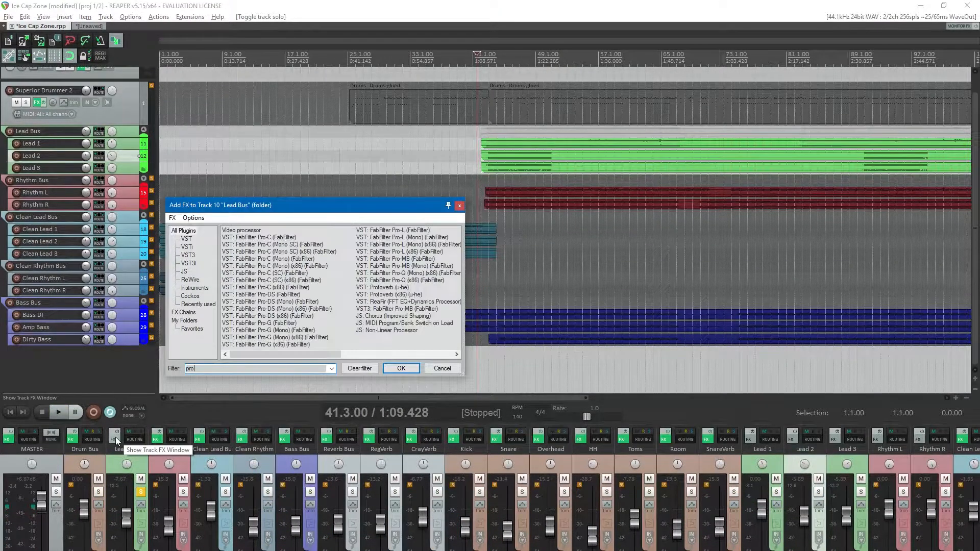
{"action": "type", "text": "o"}
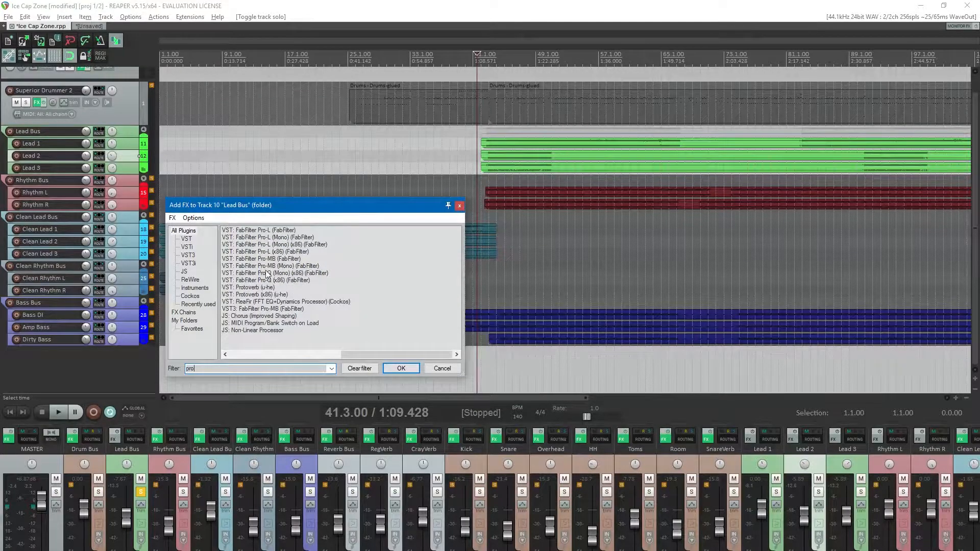
{"action": "double_click", "coordinate": [404, 280]}
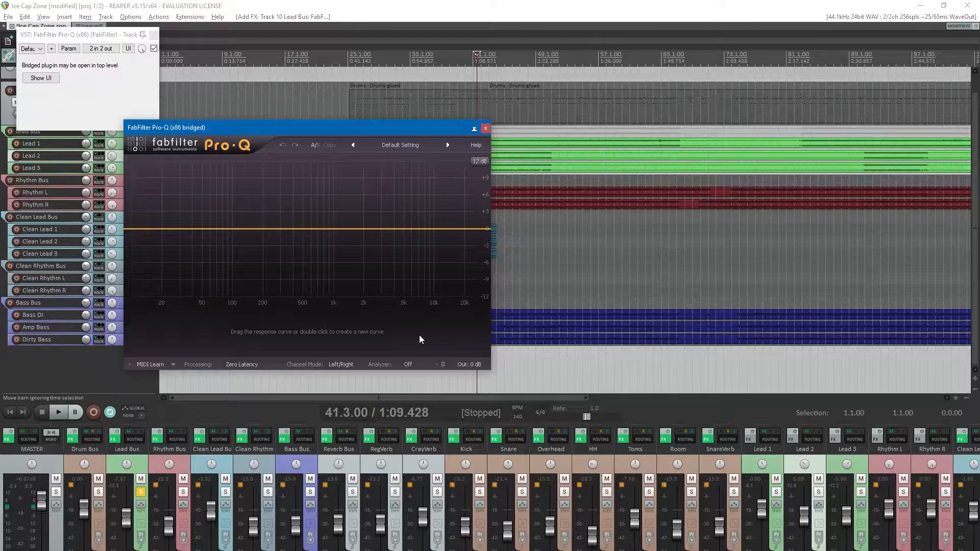
- Set the Lead Bus Pro-Q analyzer to Post-EQ and add a low cut at about 84 Hz
{"action": "left_click", "coordinate": [406, 363]}
{"action": "left_click", "coordinate": [416, 397]}
{"action": "left_click", "coordinate": [479, 74]}
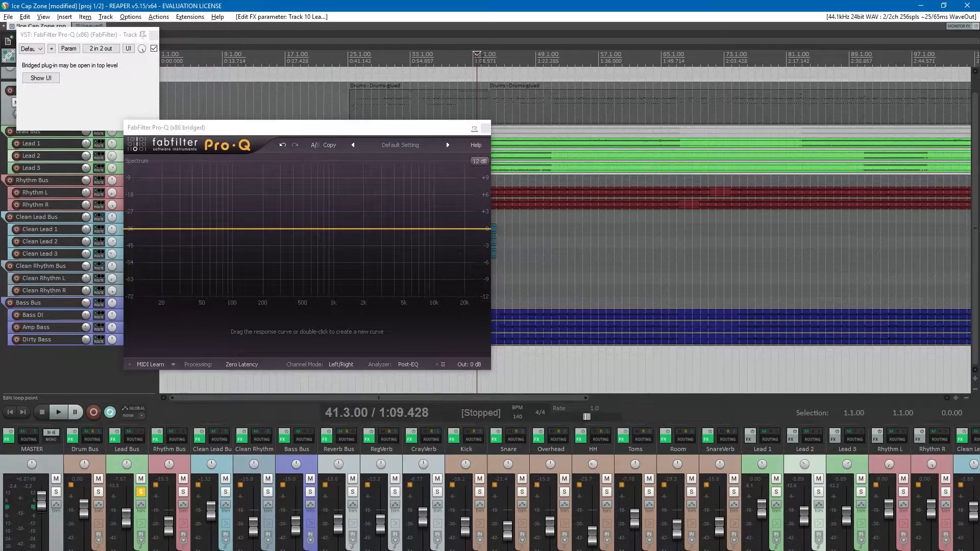
{"action": "key", "text": "space"}
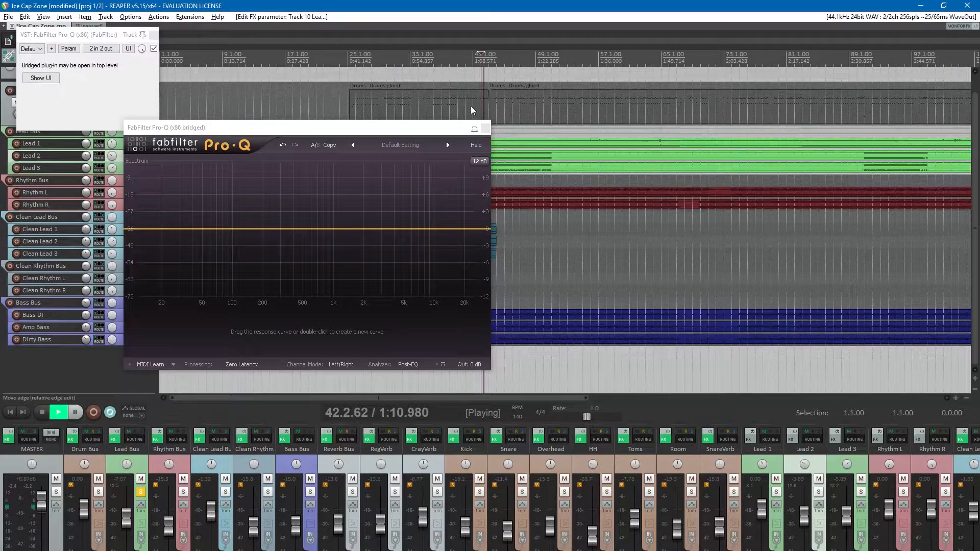
{"action": "key", "text": "space"}
{"action": "double_click", "coordinate": [225, 235]}
{"action": "right_click", "coordinate": [225, 236]}
{"action": "mouse_move", "coordinate": [276, 254]}
{"action": "left_click", "coordinate": [351, 279]}
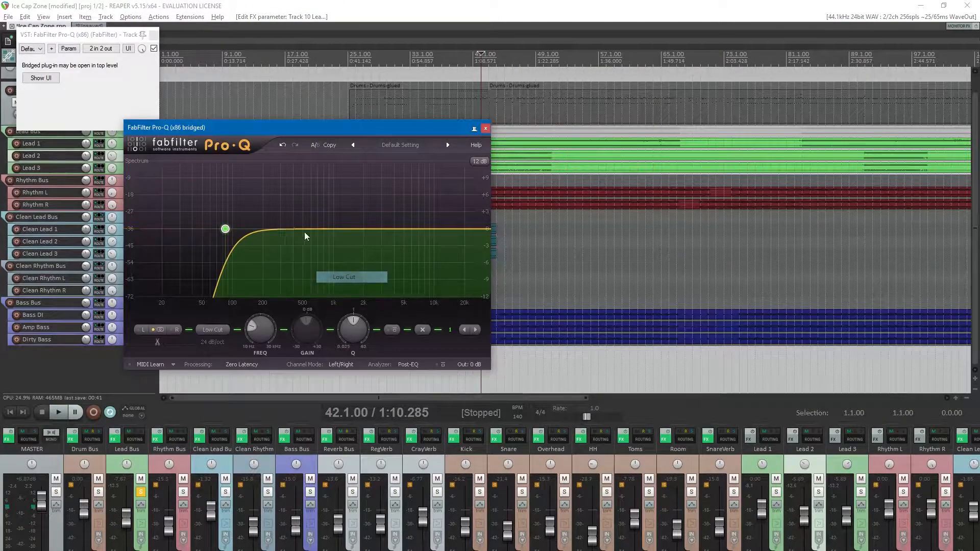
- Unsolo the Lead Bus, save the project, and raise the low cut to about 105 Hz while playing the full mix from bar 43
{"action": "left_click", "coordinate": [140, 491]}
{"action": "left_click", "coordinate": [488, 56]}
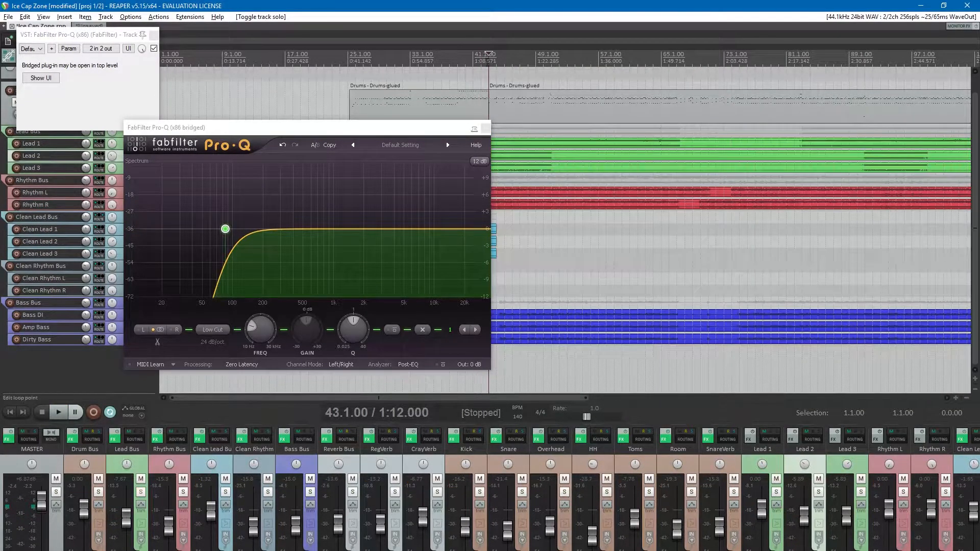
{"action": "key", "text": "ctrl+s"}
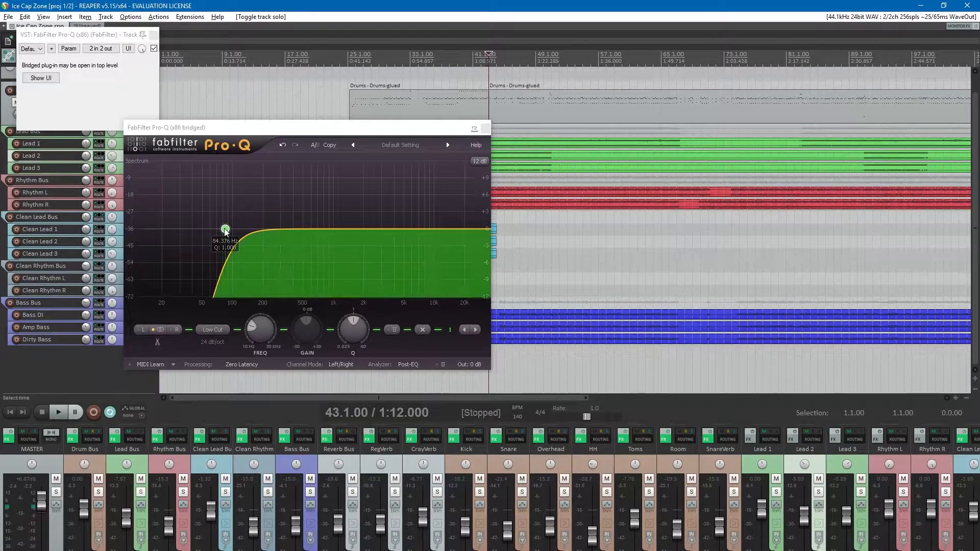
{"action": "key", "text": "space"}
{"action": "left_click", "coordinate": [225, 229]}
{"action": "left_click_drag", "start_coordinate": [225, 230], "coordinate": [236, 230]}
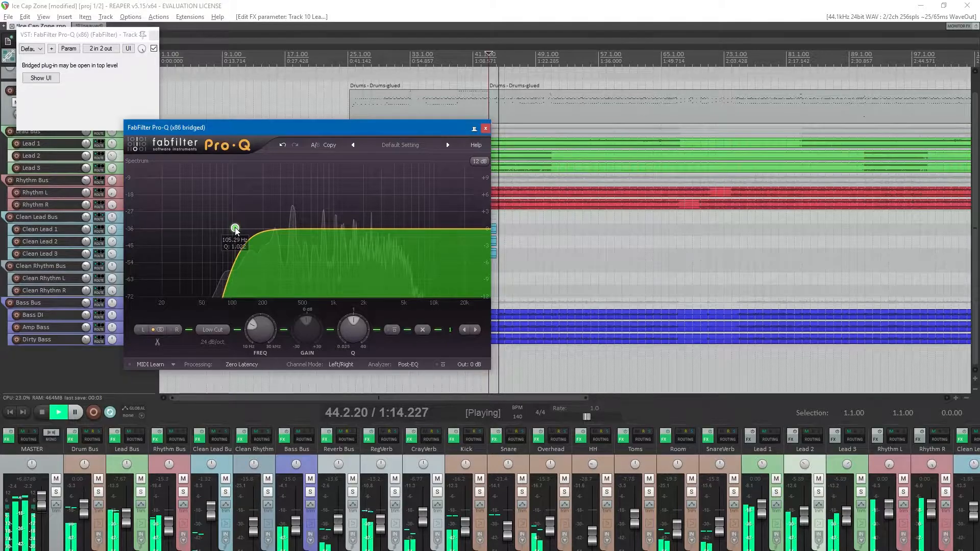
{"action": "right_click", "coordinate": [447, 228]}
{"action": "left_click", "coordinate": [472, 286]}
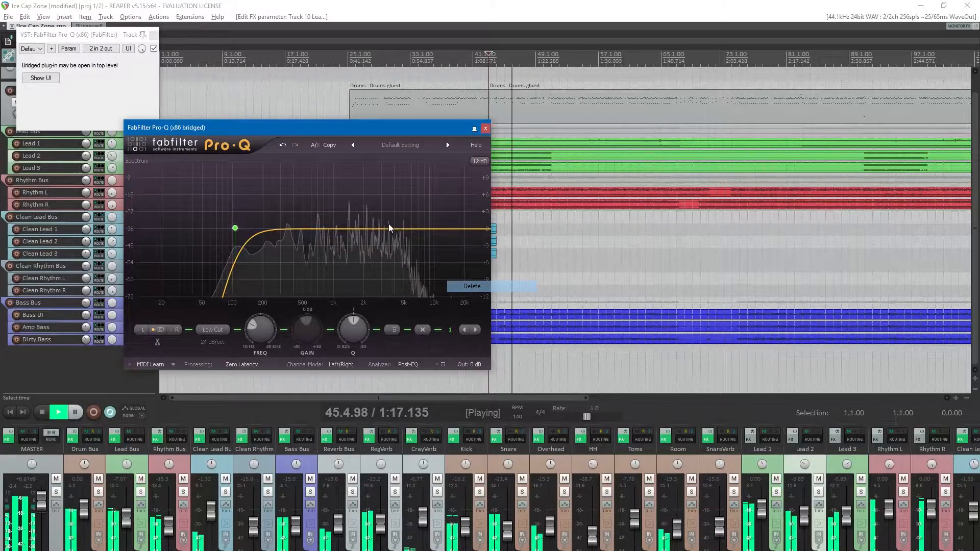
- Add narrow bell cuts to the Lead Bus EQ just below 5 kHz, near 1.7 kHz, and at about 672 Hz with -3.4 dB gain
{"action": "left_click_drag", "start_coordinate": [389, 225], "coordinate": [344, 166]}
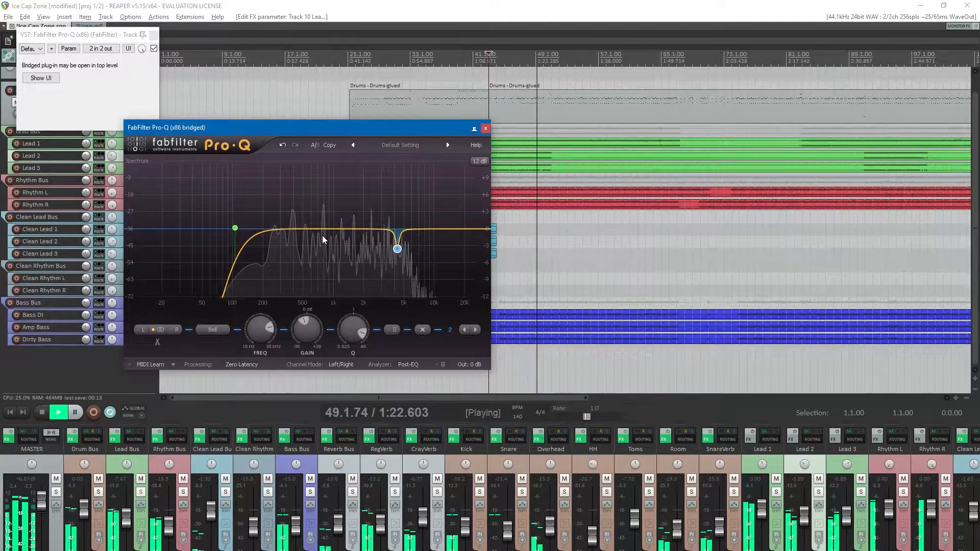
{"action": "left_click_drag", "start_coordinate": [323, 235], "coordinate": [334, 188]}
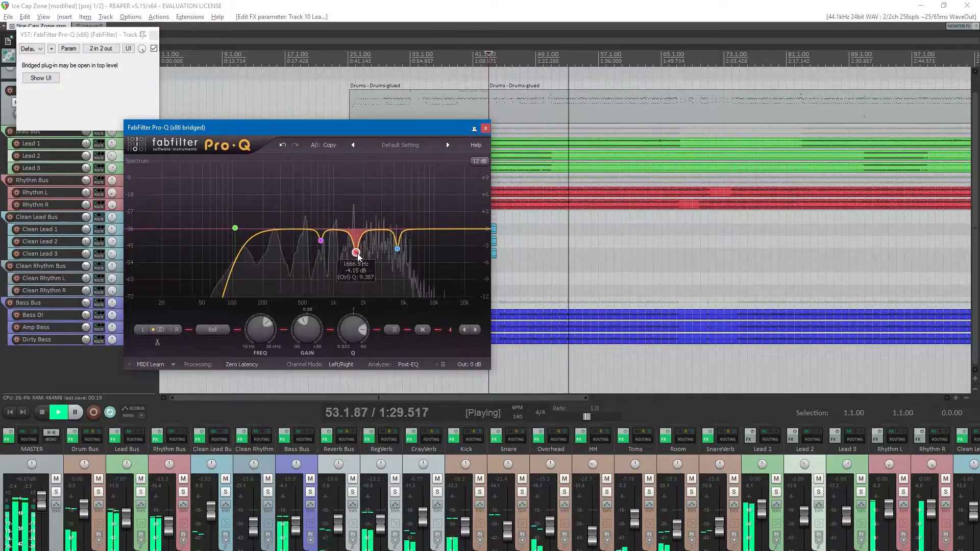
{"action": "scroll", "coordinate": [355, 250], "scroll_direction": "up", "scroll_amount": 3}
{"action": "left_click_drag", "start_coordinate": [354, 250], "coordinate": [317, 250]}
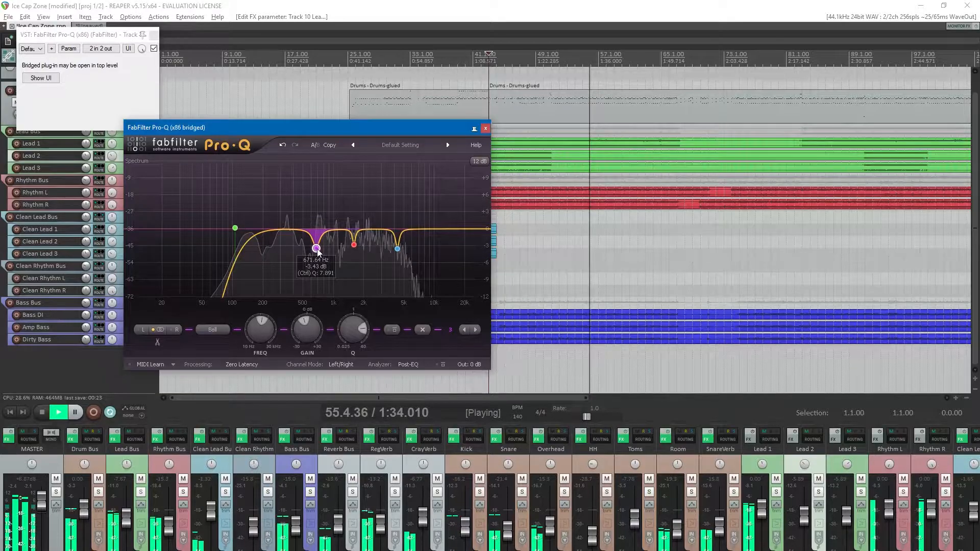
- Load the Clean preset in the Lead Bus Pro-Q, and add a high cut between 5 and 10 kHz and a low cut near 120 Hz
{"action": "left_click", "coordinate": [400, 145]}
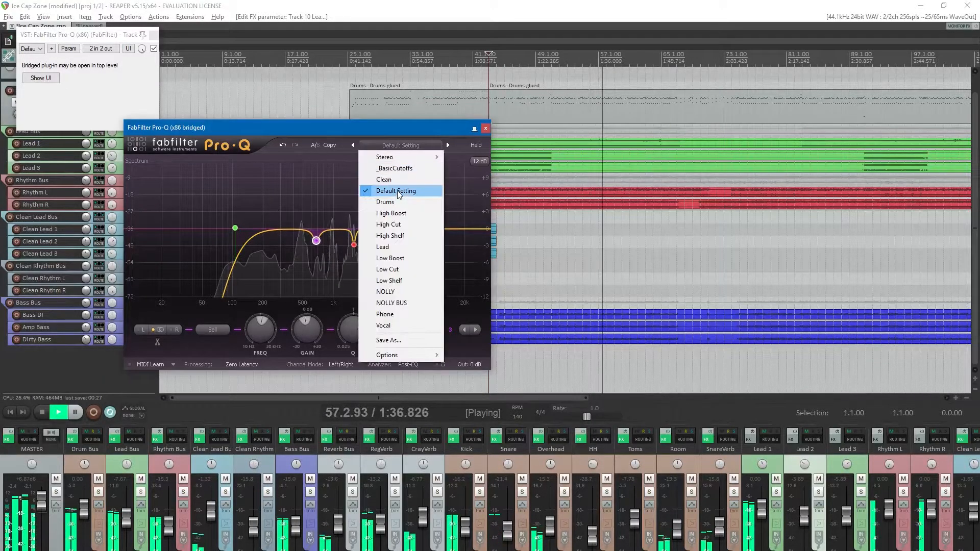
{"action": "left_click", "coordinate": [401, 180]}
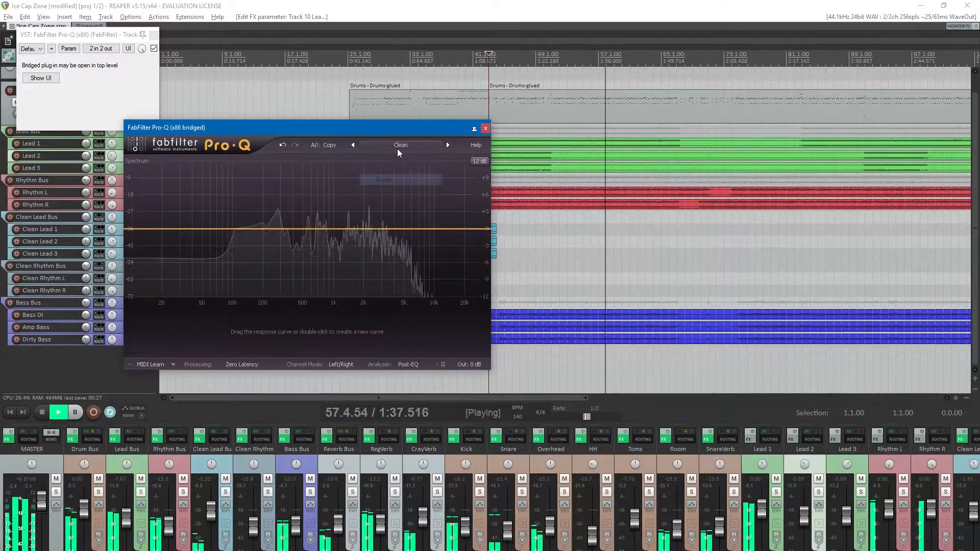
{"action": "mouse_move", "coordinate": [422, 229]}
{"action": "left_mouse_down"}
{"action": "mouse_move", "coordinate": [421, 239]}
{"action": "mouse_move", "coordinate": [428, 230]}
{"action": "mouse_move", "coordinate": [369, 227]}
{"action": "mouse_move", "coordinate": [422, 227]}
{"action": "left_mouse_up"}
{"action": "right_click", "coordinate": [421, 239]}
{"action": "mouse_move", "coordinate": [459, 256]}
{"action": "left_click", "coordinate": [542, 301]}
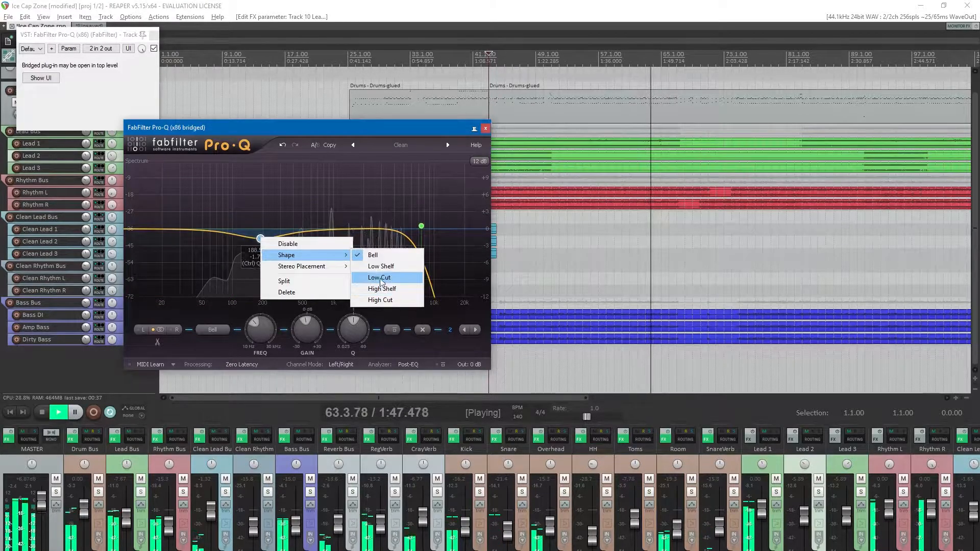
{"action": "left_click", "coordinate": [380, 279]}
{"action": "left_click_drag", "start_coordinate": [261, 228], "coordinate": [239, 228]}
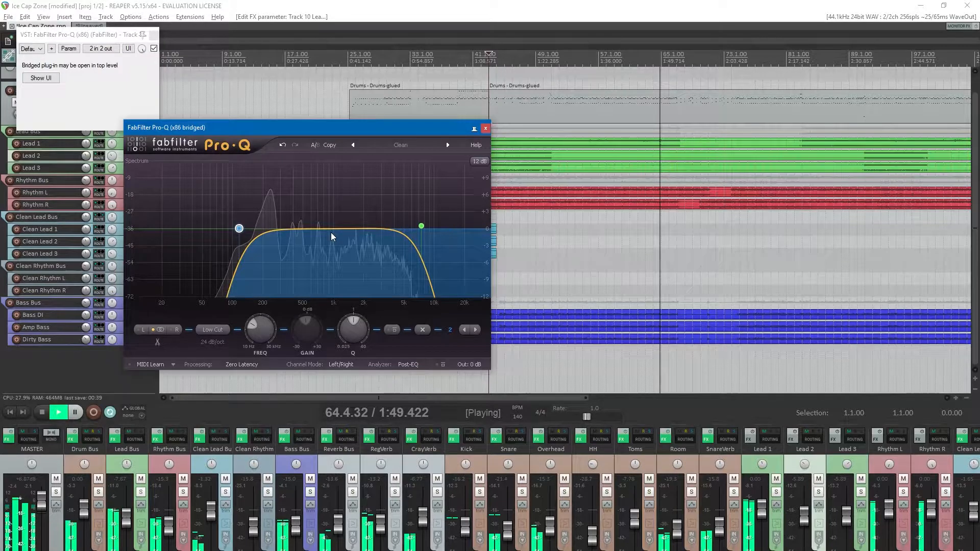
- Playing from bar 83, add narrow bell cuts at about 2.5 kHz, 1 kHz and 450 Hz, and lower the high cut slightly
{"action": "left_click", "coordinate": [372, 230]}
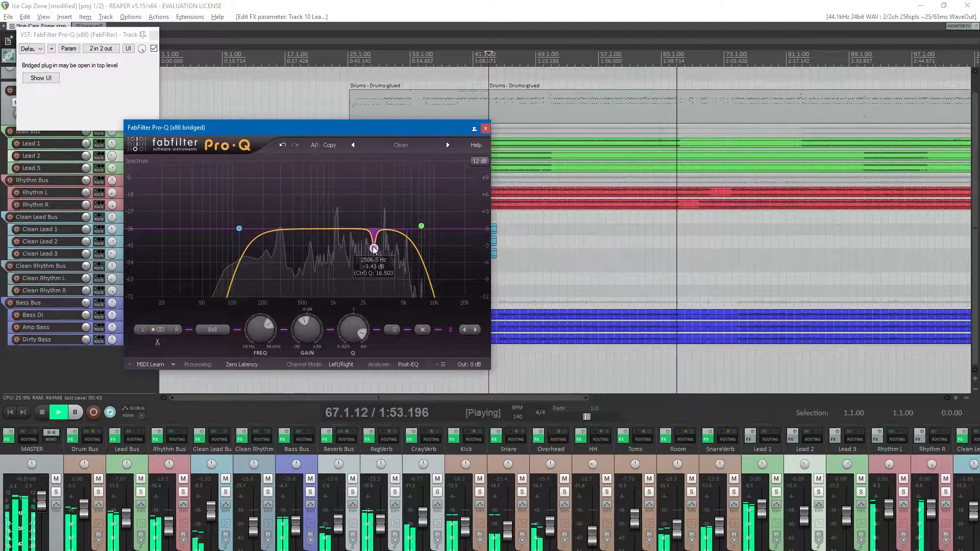
{"action": "left_click_drag", "start_coordinate": [372, 229], "coordinate": [374, 249]}
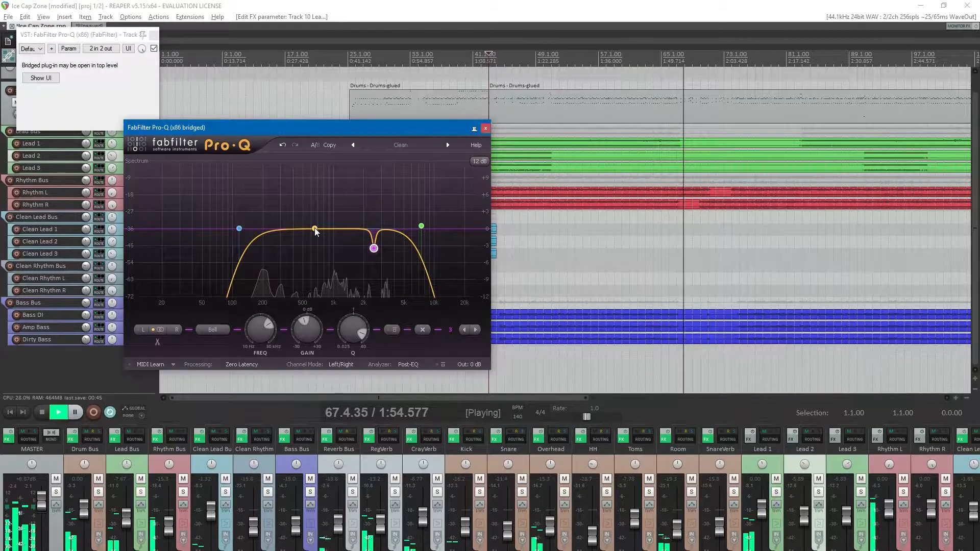
{"action": "left_click", "coordinate": [802, 81]}
{"action": "left_click_drag", "start_coordinate": [333, 228], "coordinate": [298, 241]}
{"action": "mouse_move", "coordinate": [421, 225]}
{"action": "left_mouse_down"}
{"action": "mouse_move", "coordinate": [440, 227]}
{"action": "mouse_move", "coordinate": [401, 225]}
{"action": "mouse_move", "coordinate": [423, 223]}
{"action": "mouse_move", "coordinate": [414, 221]}
{"action": "left_mouse_up"}
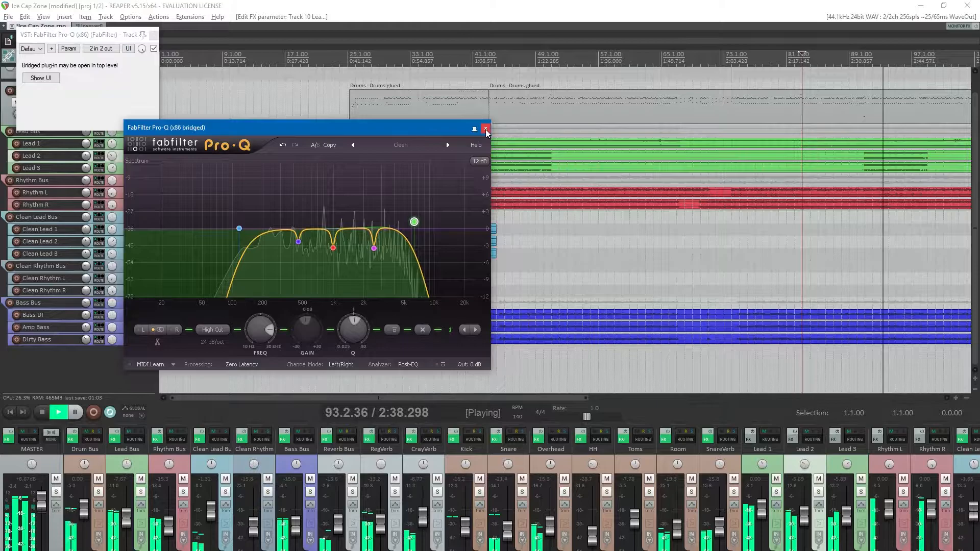
- Compare with the EQ bypassed, make the 1 kHz and 2.5 kHz cuts shallower, set the low cut to about 121 Hz, and save the project
{"action": "left_click", "coordinate": [153, 49]}
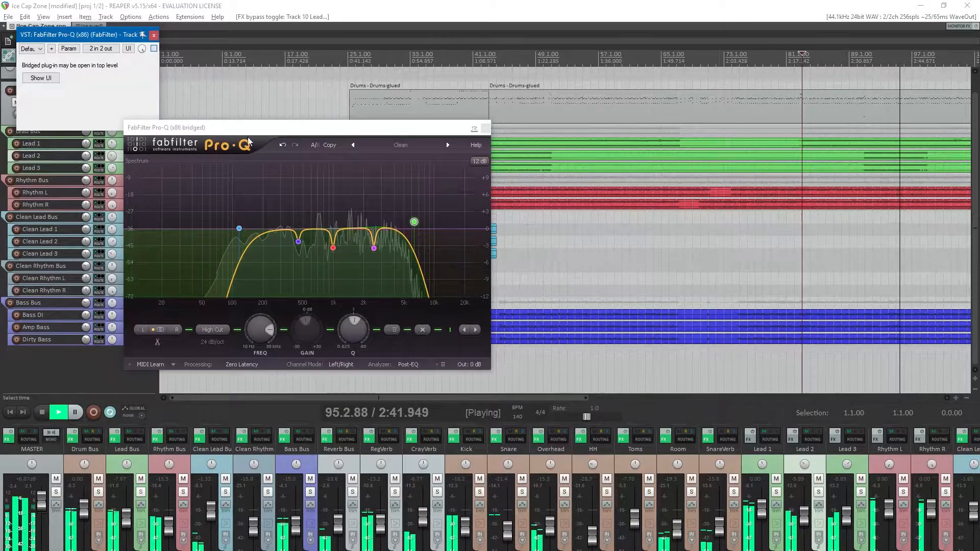
{"action": "left_click_drag", "start_coordinate": [374, 248], "coordinate": [338, 243]}
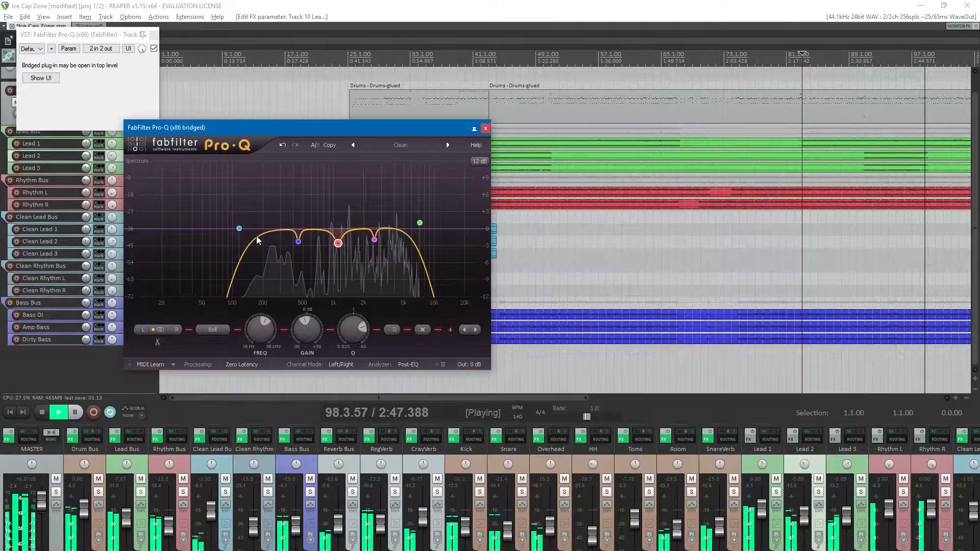
{"action": "left_click", "coordinate": [240, 229]}
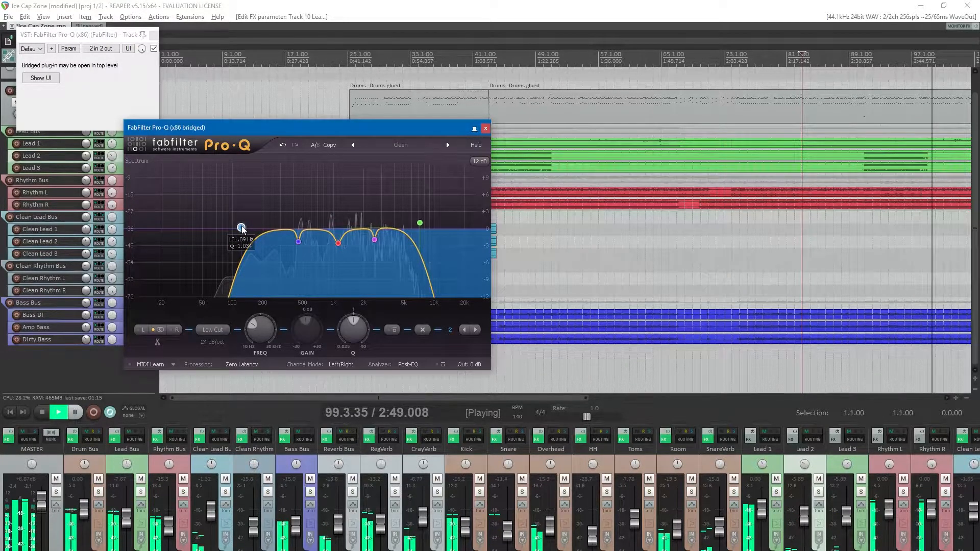
{"action": "scroll", "coordinate": [561, 230], "scroll_direction": "down", "scroll_amount": 2}
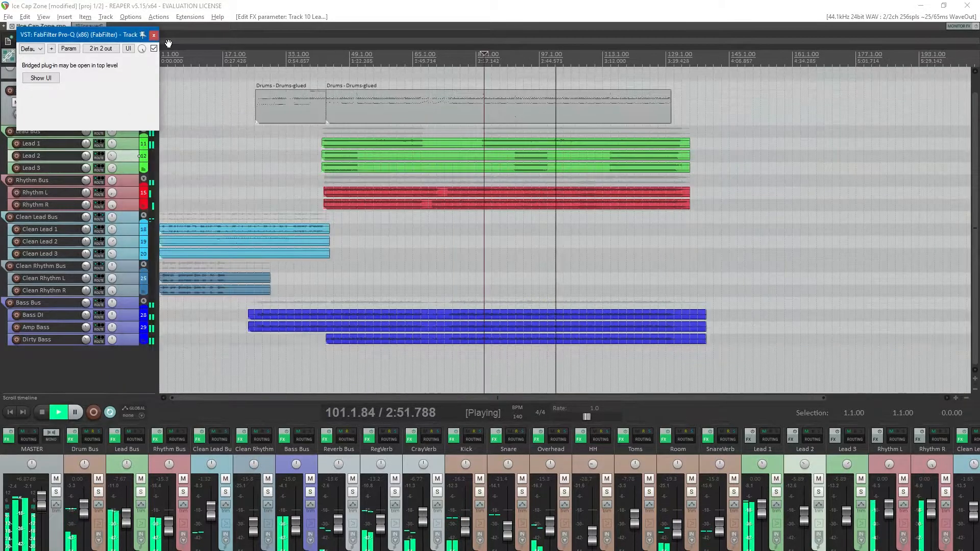
{"action": "left_click", "coordinate": [152, 35]}
{"action": "key", "text": "ctrl+s"}
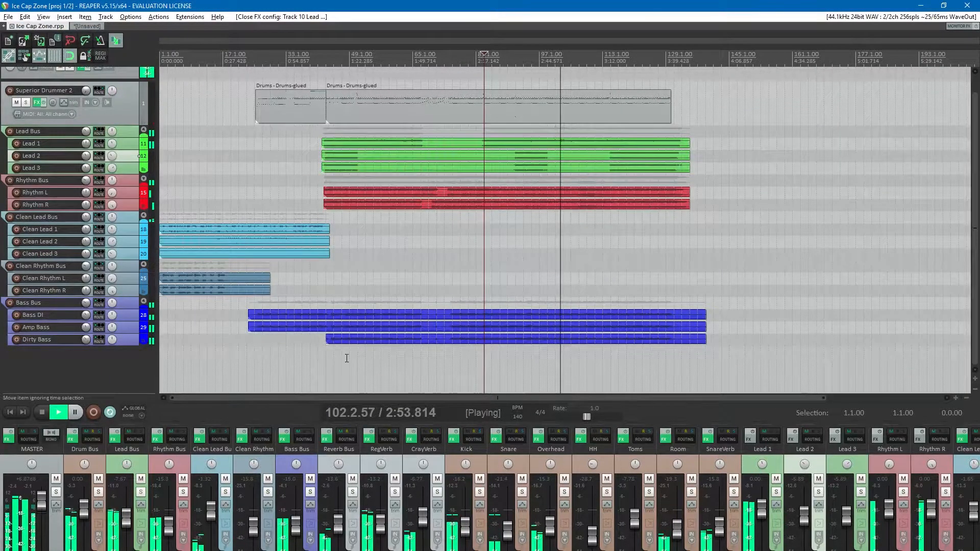
- Check the mix in mono while lowering the Lead Bus to about -9.6 dB, return to stereo, save the project and stop playback
{"action": "left_click", "coordinate": [49, 438]}
{"action": "left_click_drag", "start_coordinate": [126, 519], "coordinate": [127, 521]}
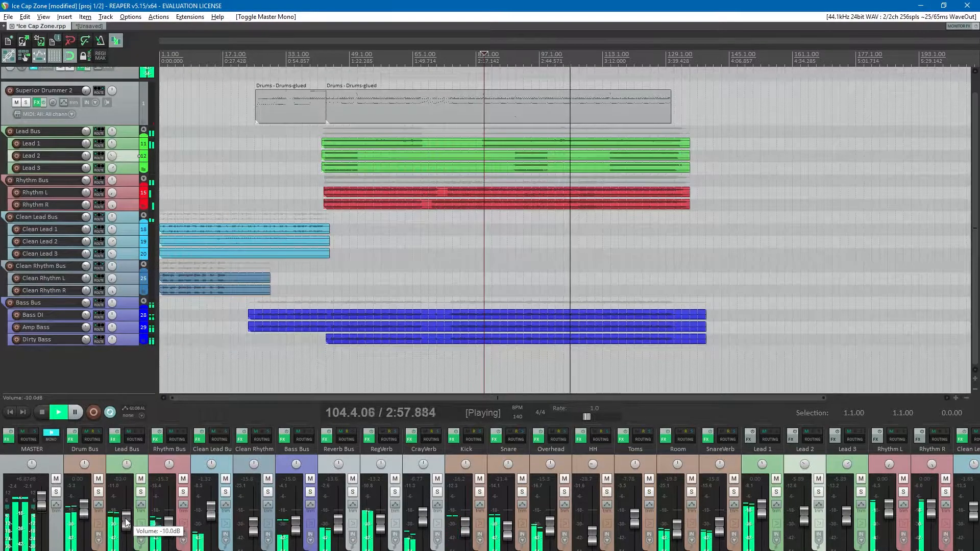
{"action": "left_click", "coordinate": [51, 434]}
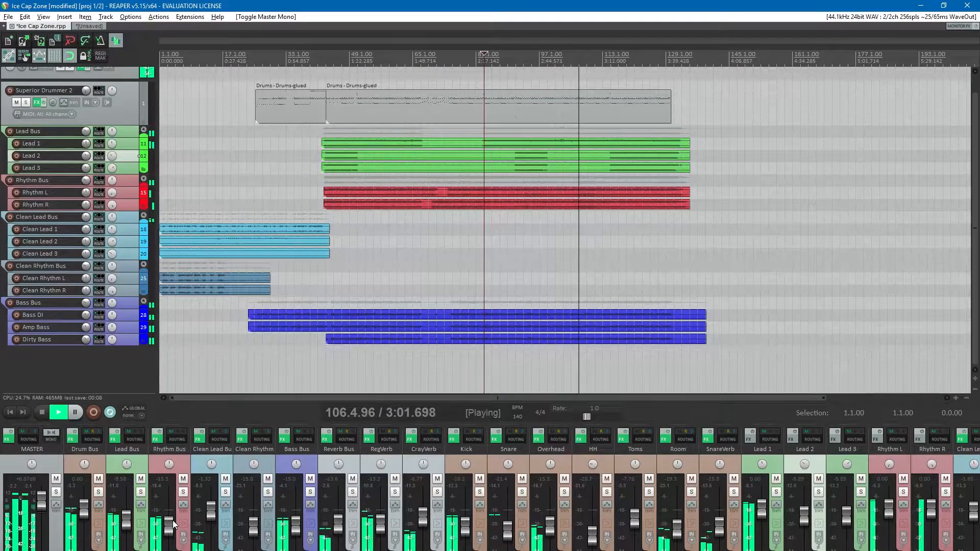
{"action": "left_click", "coordinate": [762, 467]}
{"action": "key", "text": "ctrl+s"}
{"action": "key", "text": "space"}
- Add FabFilter Pro-C to the Lead Bus, save the project, and play the mix from bar 83
{"action": "right_click", "coordinate": [121, 439]}
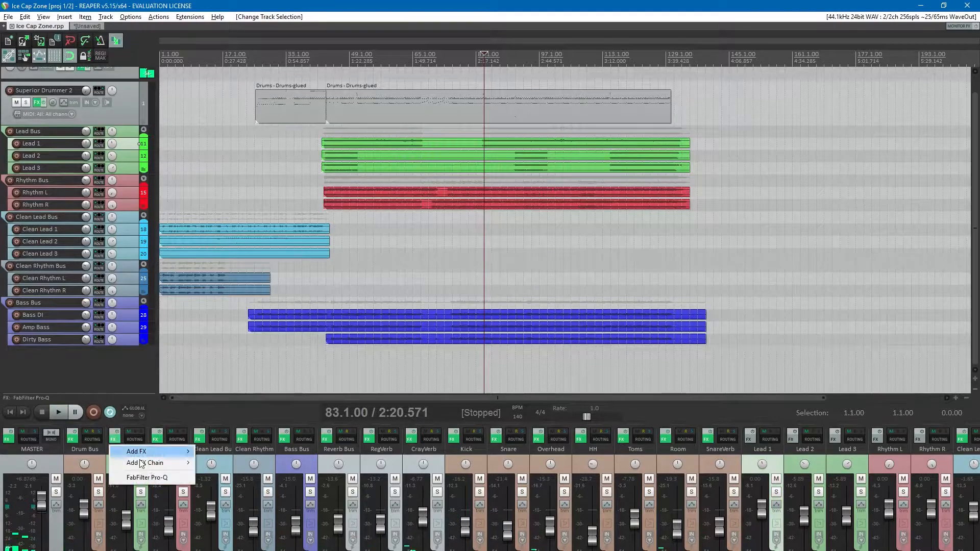
{"action": "mouse_move", "coordinate": [154, 451]}
{"action": "mouse_move", "coordinate": [229, 451]}
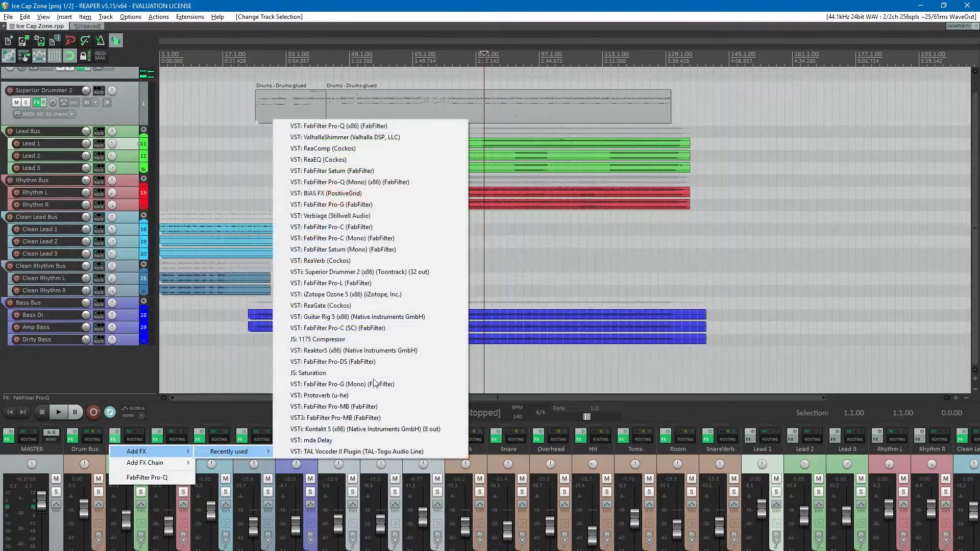
{"action": "left_click", "coordinate": [341, 227]}
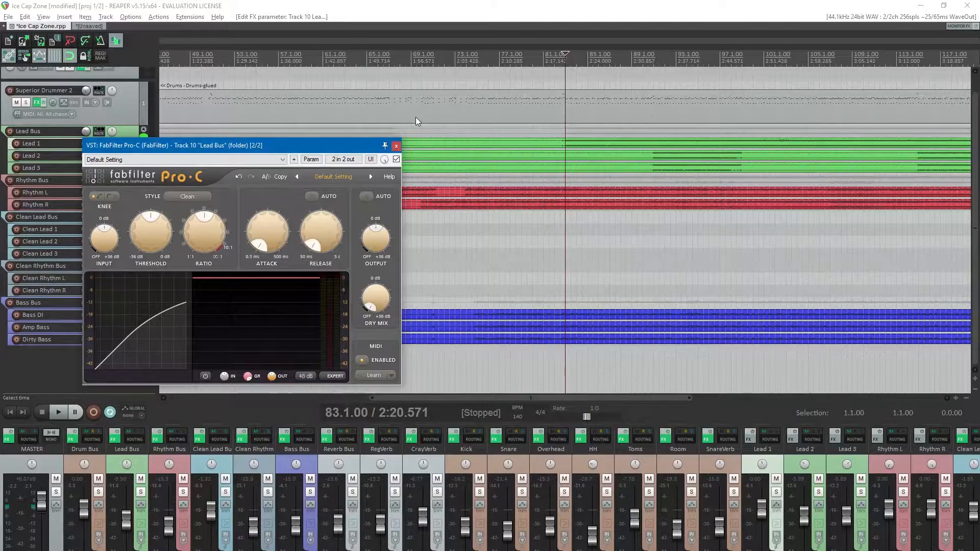
{"action": "key", "text": "ctrl+s"}
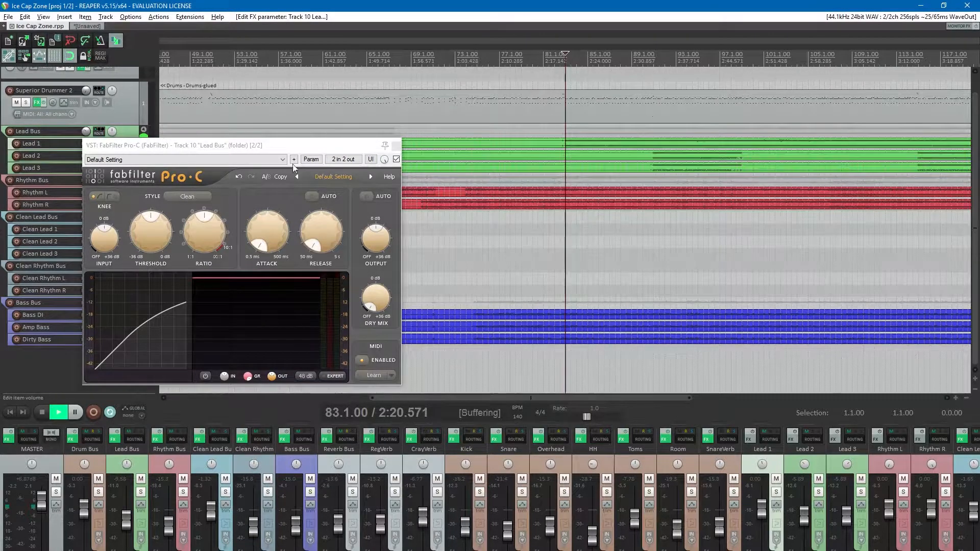
{"action": "key", "text": "space"}
- Set the Lead Bus compressor to a hard knee with an attack of roughly 50 ms, and fine-tune the ratio and threshold for light compression
{"action": "left_click", "coordinate": [115, 199]}
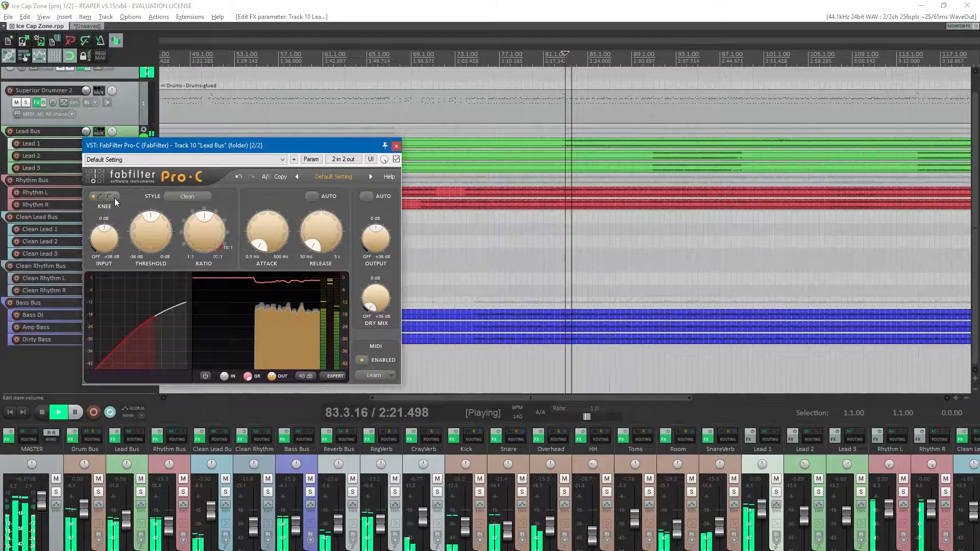
{"action": "left_click_drag", "start_coordinate": [205, 216], "coordinate": [207, 217]}
{"action": "left_click_drag", "start_coordinate": [259, 245], "coordinate": [260, 209]}
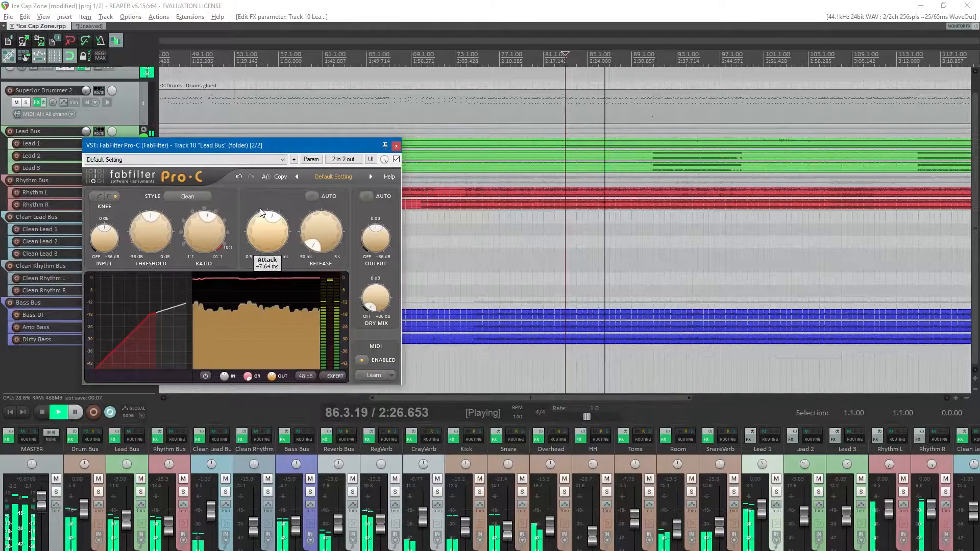
{"action": "left_click_drag", "start_coordinate": [260, 209], "coordinate": [260, 206]}
{"action": "left_click_drag", "start_coordinate": [194, 235], "coordinate": [191, 243]}
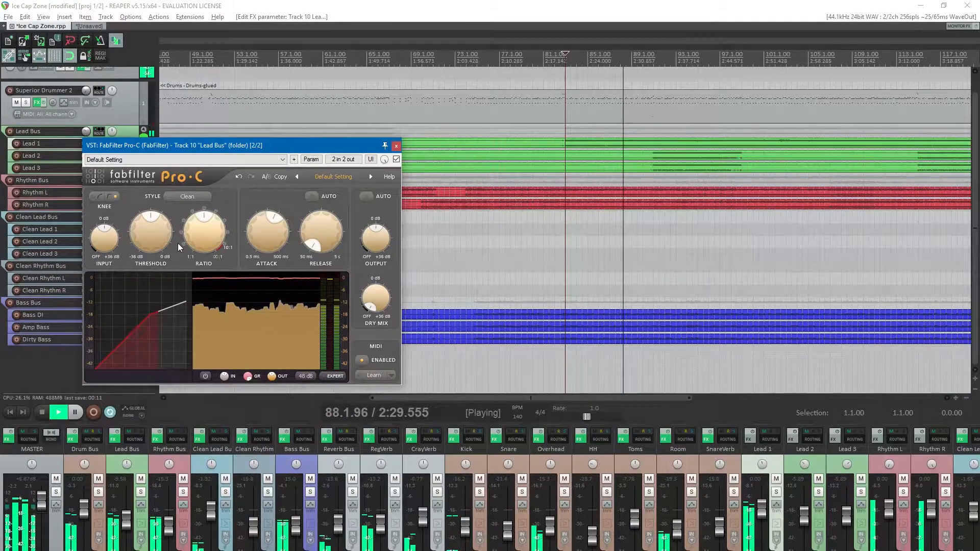
{"action": "left_click_drag", "start_coordinate": [145, 216], "coordinate": [145, 221]}
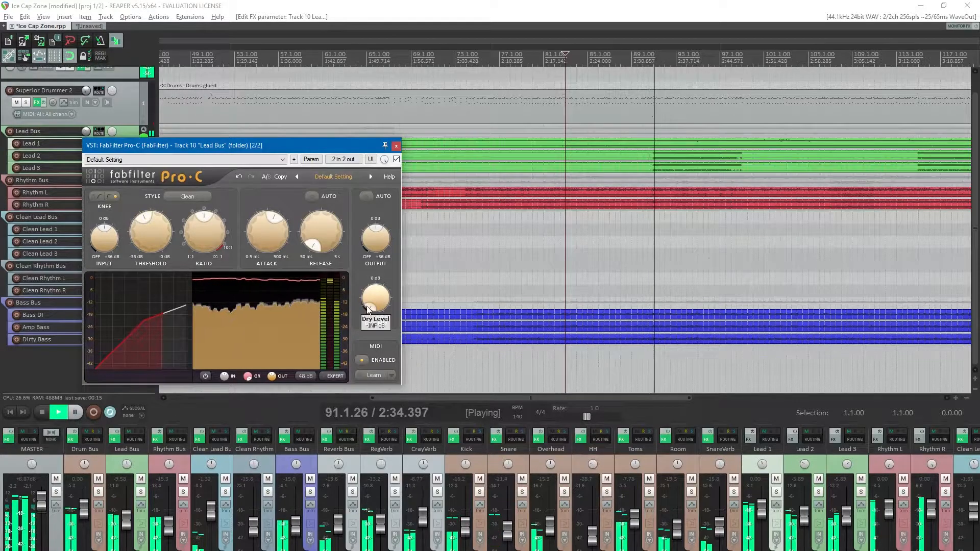
{"action": "left_click_drag", "start_coordinate": [350, 296], "coordinate": [347, 293]}
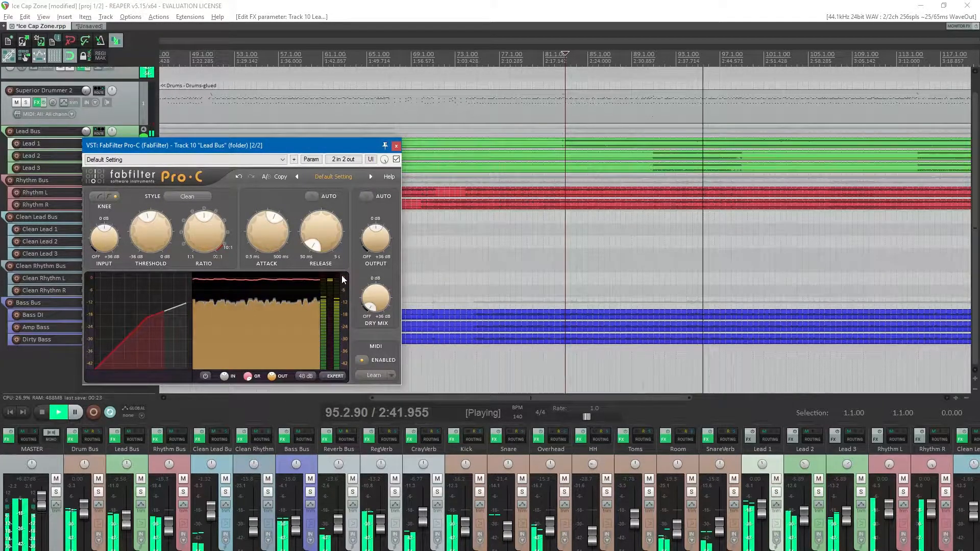
{"action": "mouse_move", "coordinate": [160, 222]}
{"action": "left_mouse_down"}
{"action": "mouse_move", "coordinate": [136, 235]}
{"action": "mouse_move", "coordinate": [149, 216]}
{"action": "left_mouse_up"}
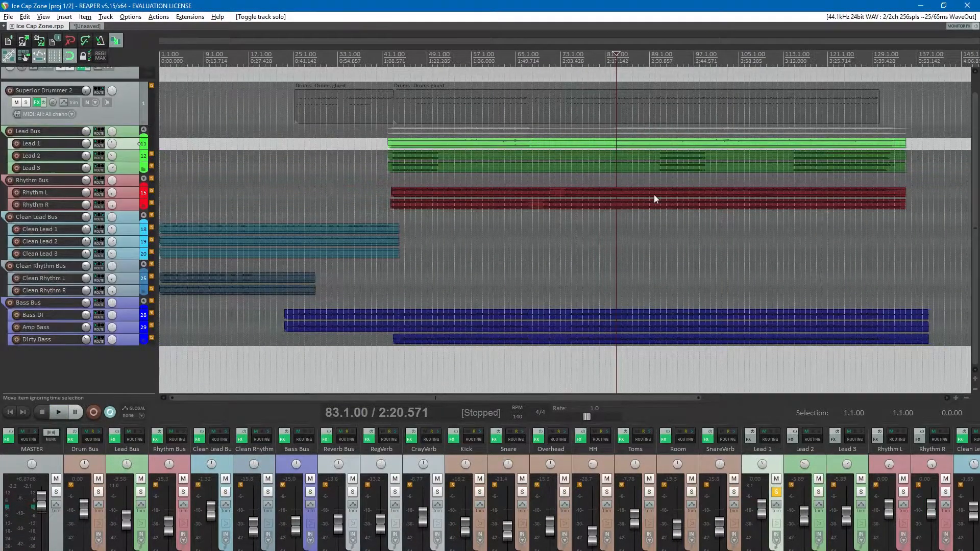
- Audition the soloed Lead 1 track from bar 83, and add ValhallaShimmer to it
{"action": "scroll", "coordinate": [654, 194], "scroll_direction": "up", "scroll_amount": 4}
{"action": "key", "text": "space"}
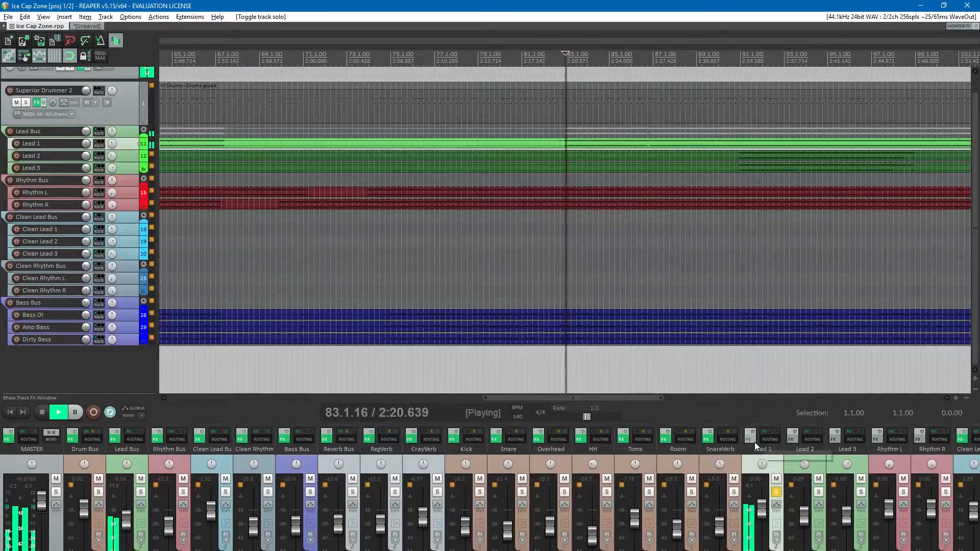
{"action": "key", "text": "space"}
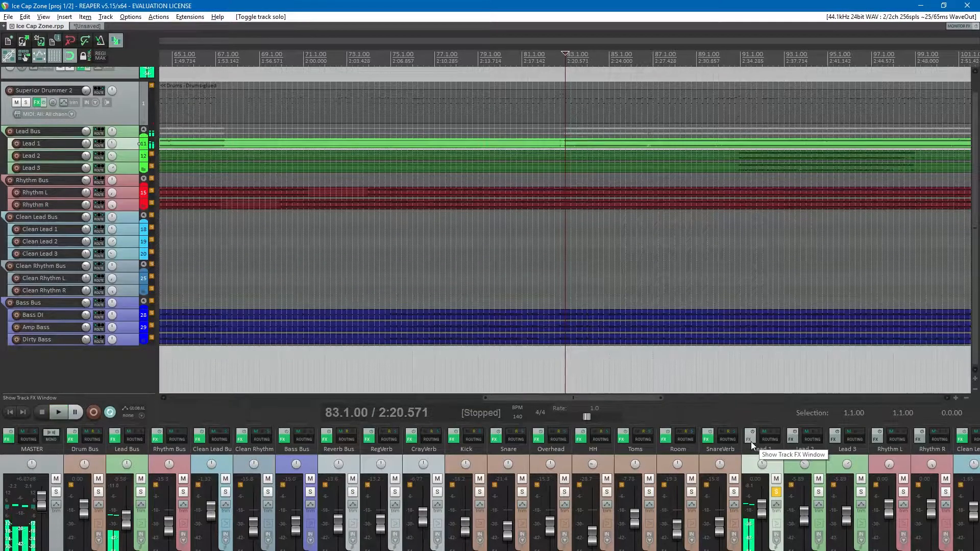
{"action": "left_click", "coordinate": [749, 439]}
{"action": "type", "text": "val"}
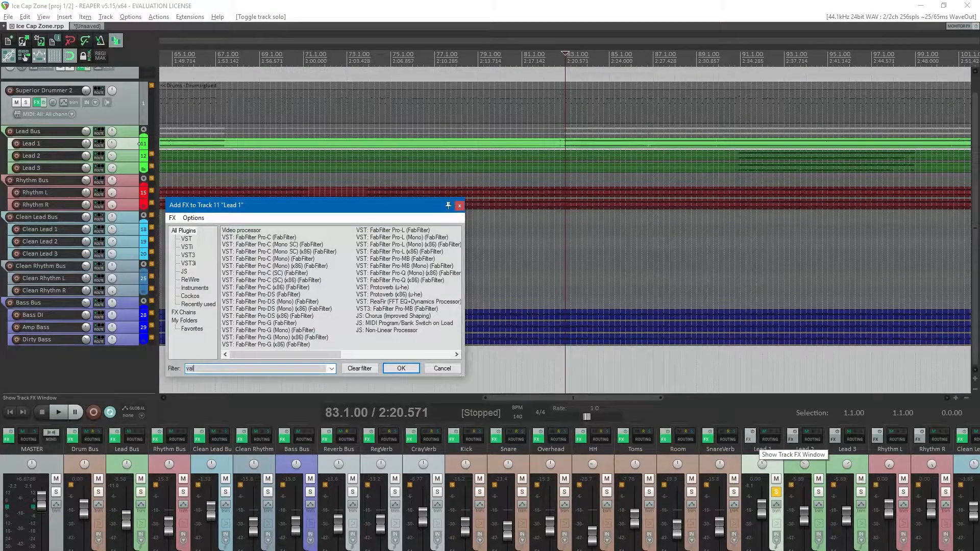
{"action": "key", "text": "Return"}
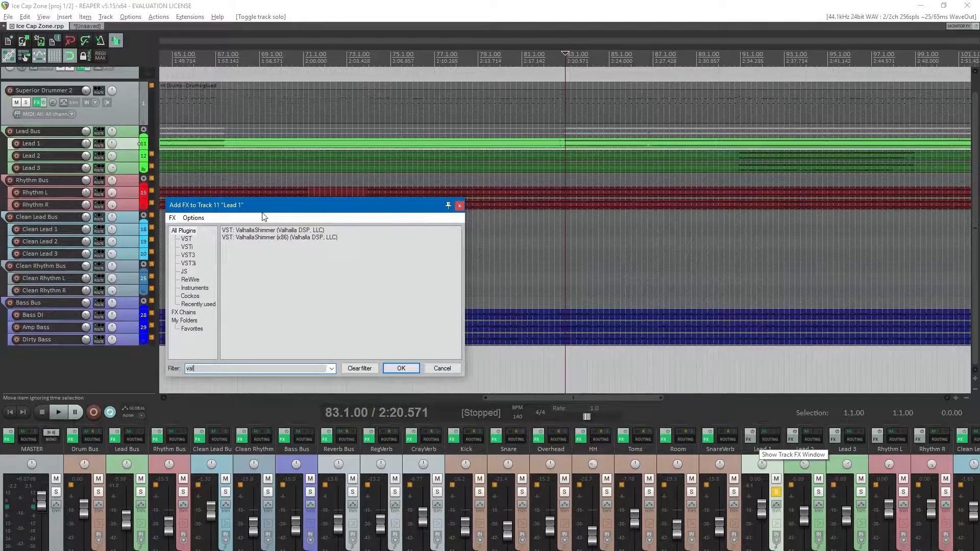
- Set the Lead 1 ValhallaShimmer to smallStereo reverb mode with a mix of 0.21, unsolo the track and close the plug-in
{"action": "left_click_drag", "start_coordinate": [37, 120], "coordinate": [38, 133]}
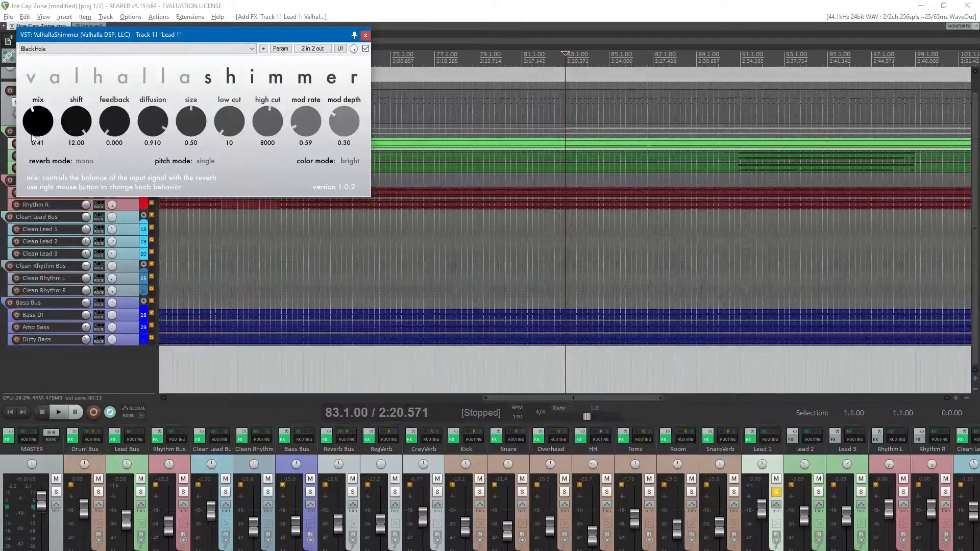
{"action": "left_click", "coordinate": [85, 161]}
{"action": "left_click", "coordinate": [101, 203]}
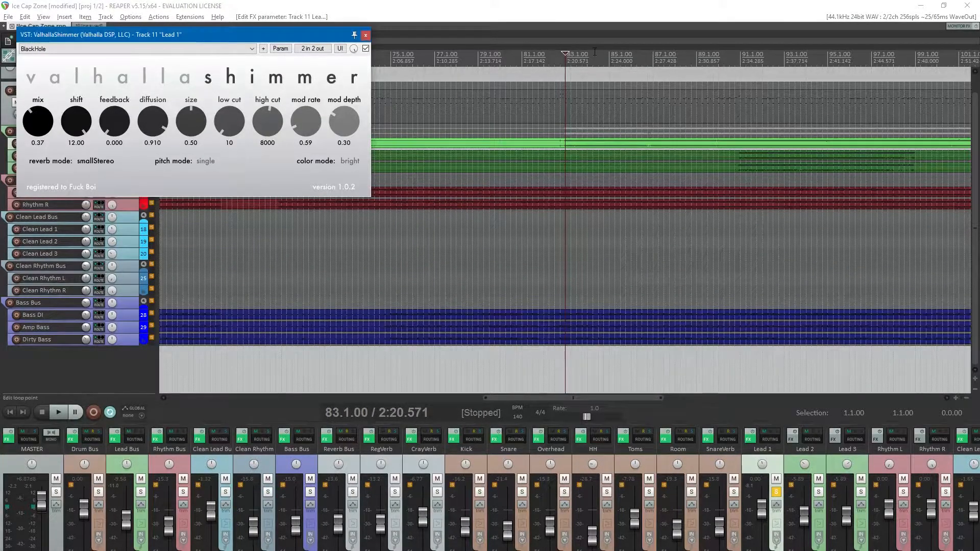
{"action": "key", "text": "space"}
{"action": "left_click_drag", "start_coordinate": [51, 121], "coordinate": [25, 137]}
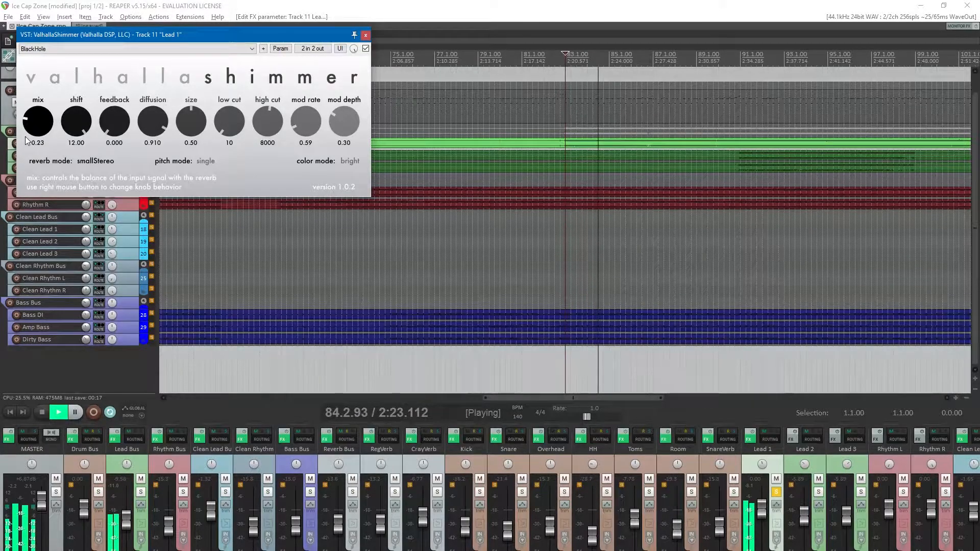
{"action": "left_click", "coordinate": [775, 492]}
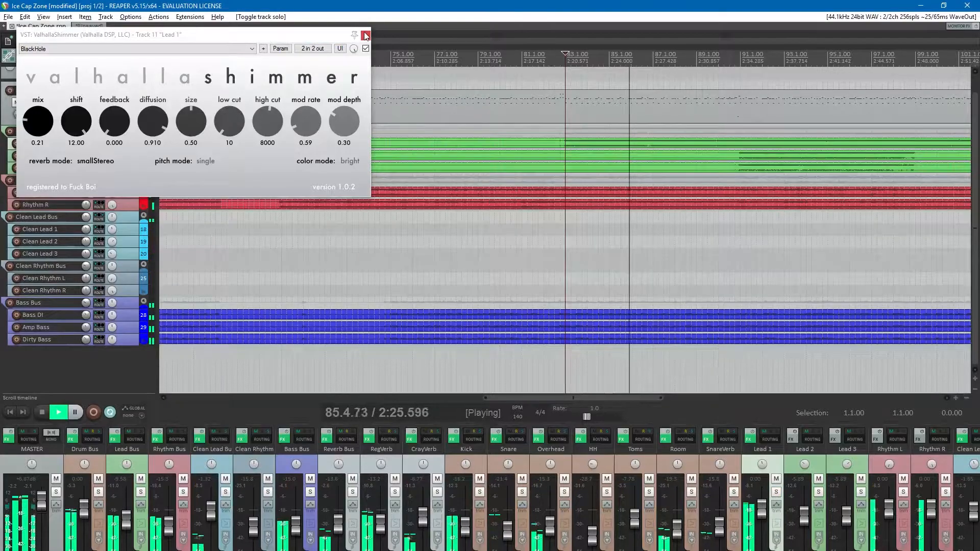
{"action": "left_click", "coordinate": [365, 35]}
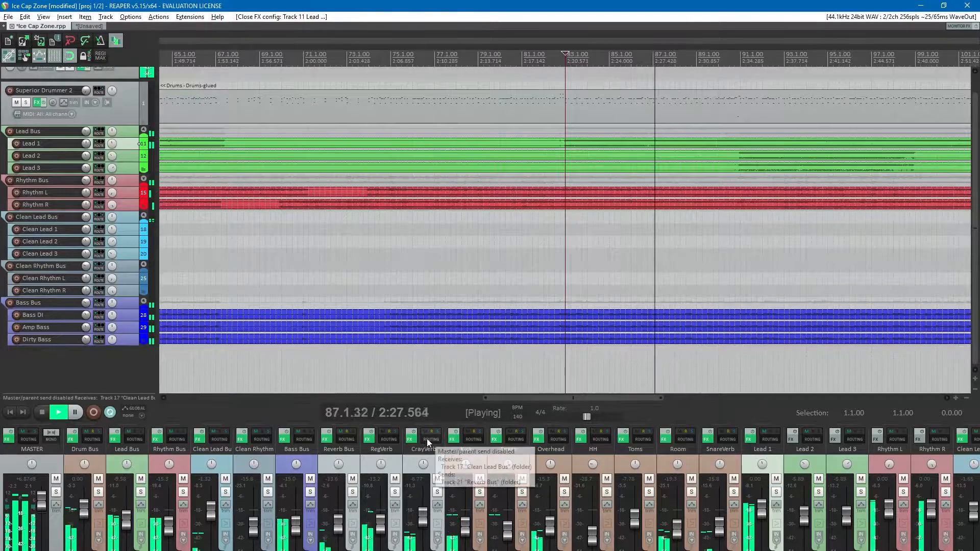
- Add a receive from the Lead Bus folder to the CrayVerb track
{"action": "right_click", "coordinate": [426, 439]}
{"action": "mouse_move", "coordinate": [490, 474]}
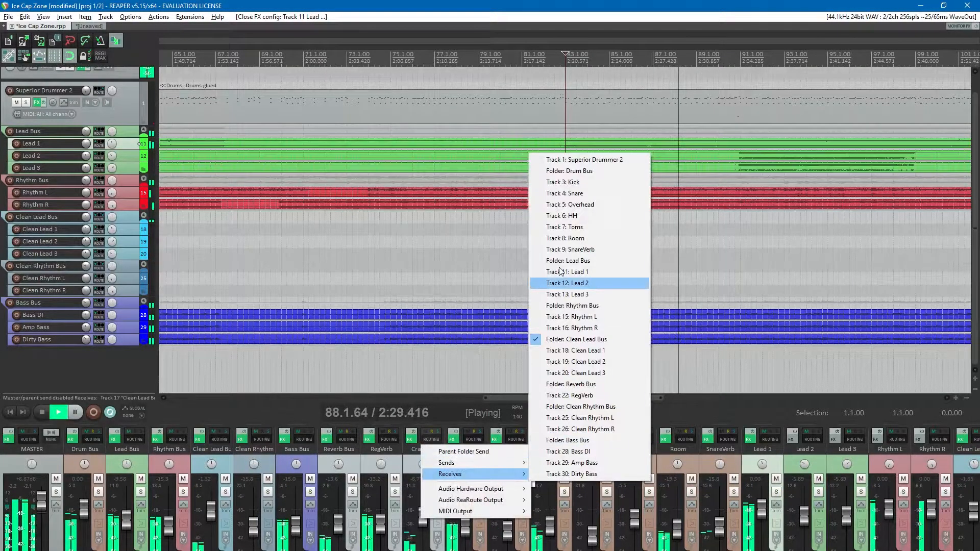
{"action": "left_click", "coordinate": [565, 261]}
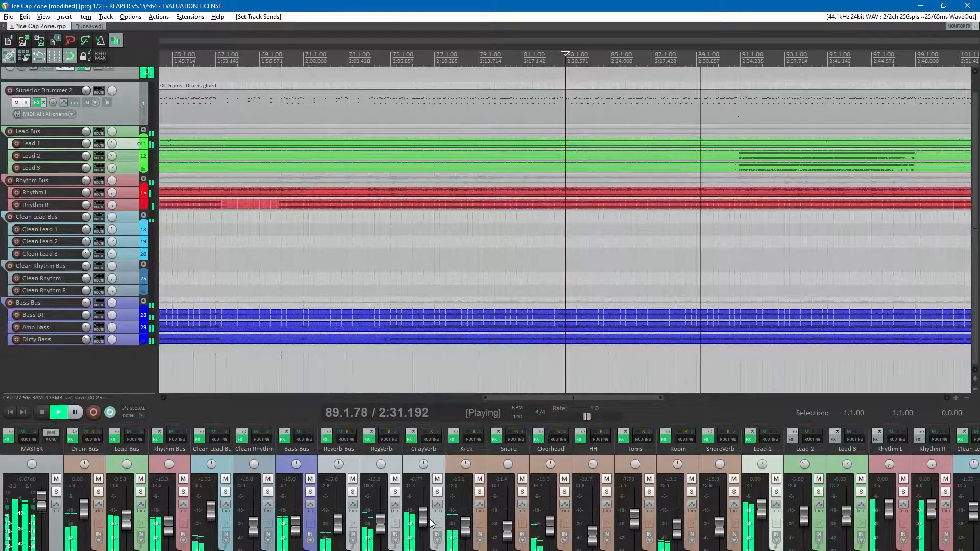
- Set the CrayVerb track's volume to -13.6 dB, audition the Lead Bus briefly in solo, and save the project
{"action": "left_click_drag", "start_coordinate": [419, 524], "coordinate": [419, 525]}
{"action": "key", "text": "ctrl+s"}
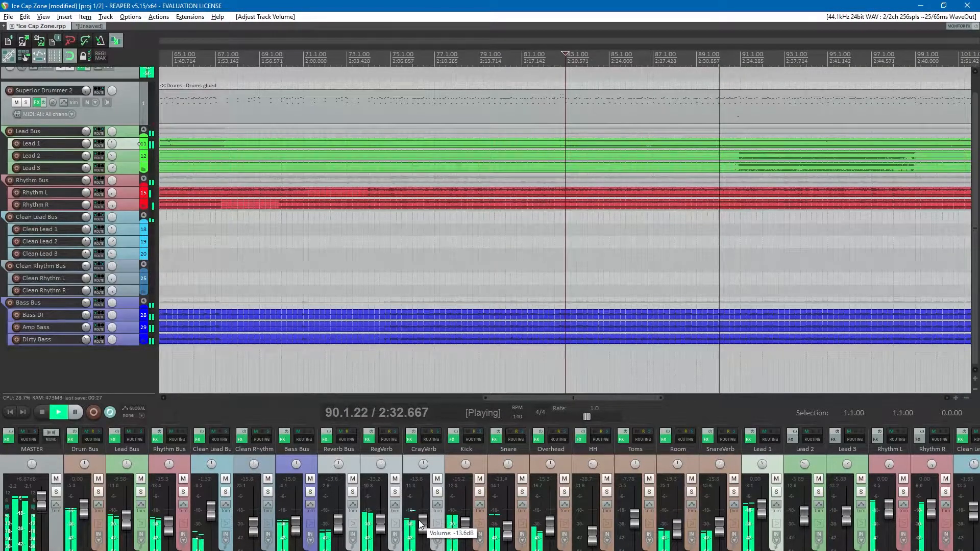
{"action": "scroll", "coordinate": [401, 378], "scroll_direction": "down", "scroll_amount": 3}
{"action": "left_click", "coordinate": [142, 492]}
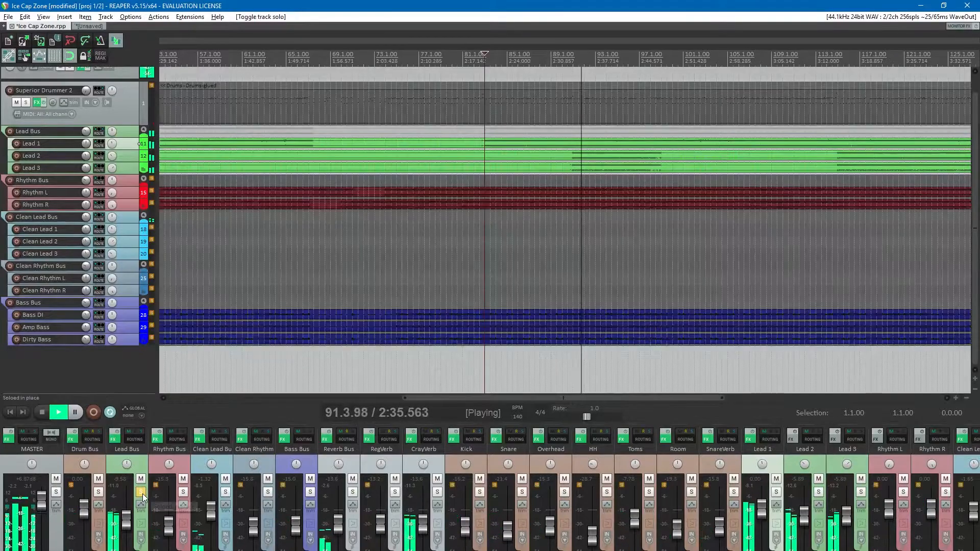
{"action": "left_click", "coordinate": [141, 492]}
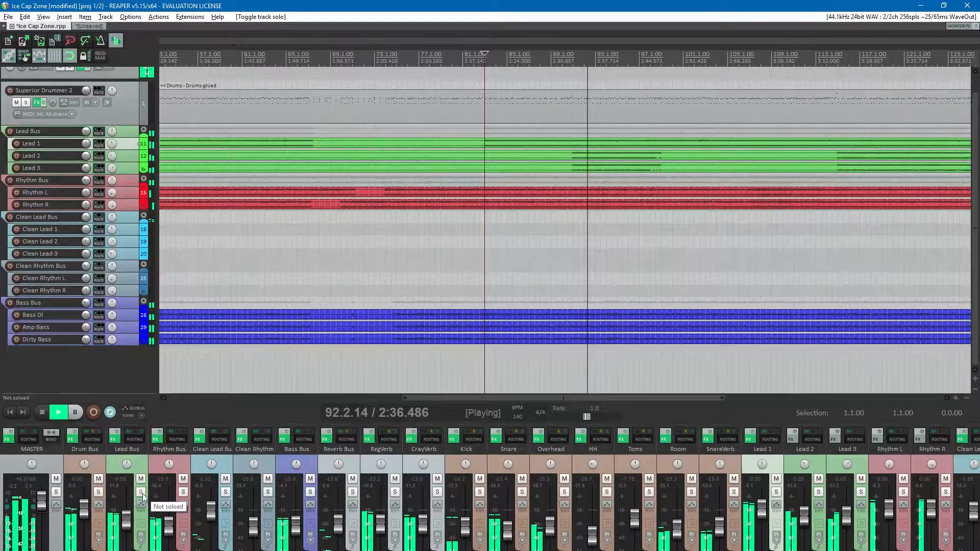
{"action": "key", "text": "ctrl+s"}
{"action": "scroll", "coordinate": [143, 497], "scroll_direction": "down", "scroll_amount": 2}
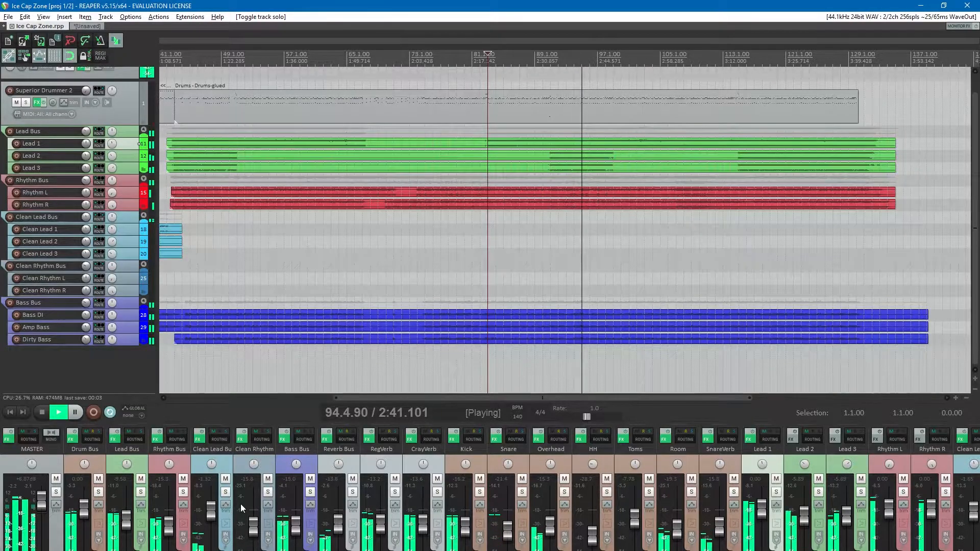
{"action": "scroll", "coordinate": [466, 248], "scroll_direction": "down", "scroll_amount": 3}
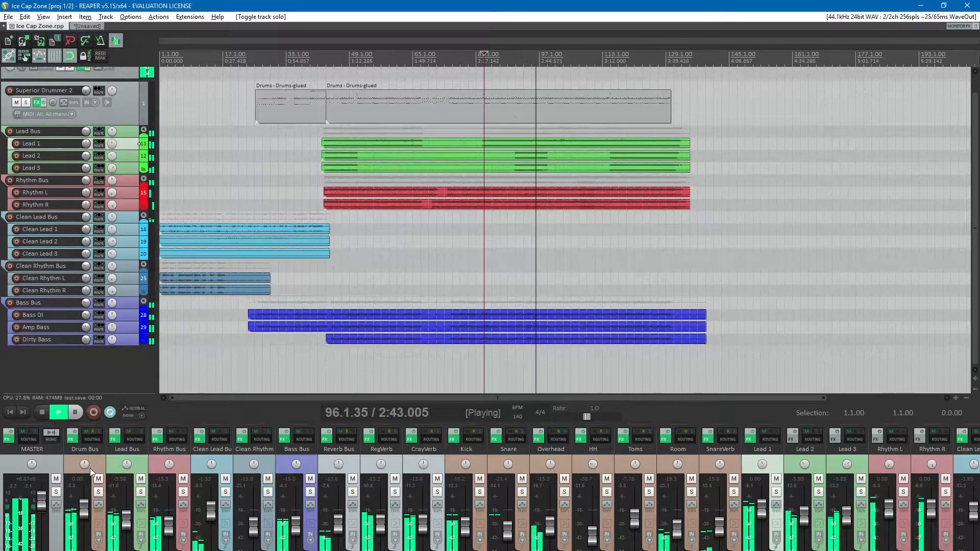
- Lower the Kick fader by a few dB, raise the master volume to +8.40 dB, stop playback and save
{"action": "left_click_drag", "start_coordinate": [465, 529], "coordinate": [462, 533]}
{"action": "left_click_drag", "start_coordinate": [41, 506], "coordinate": [40, 500]}
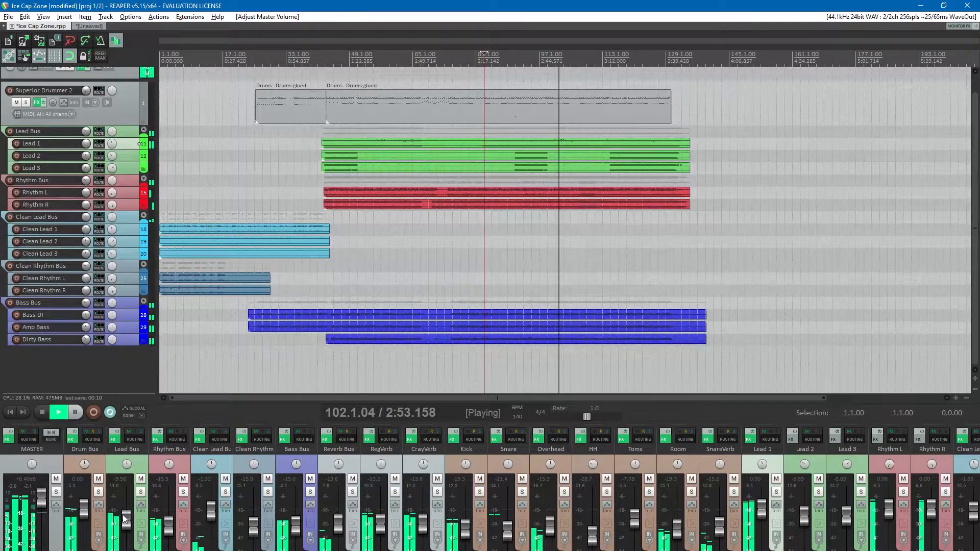
{"action": "mouse_move", "coordinate": [44, 498]}
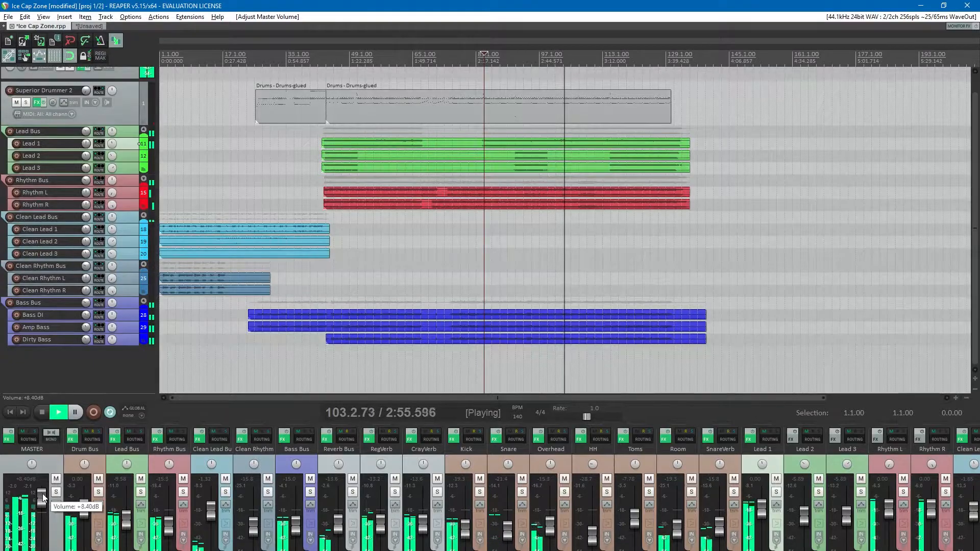
{"action": "key", "text": "ctrl+s"}
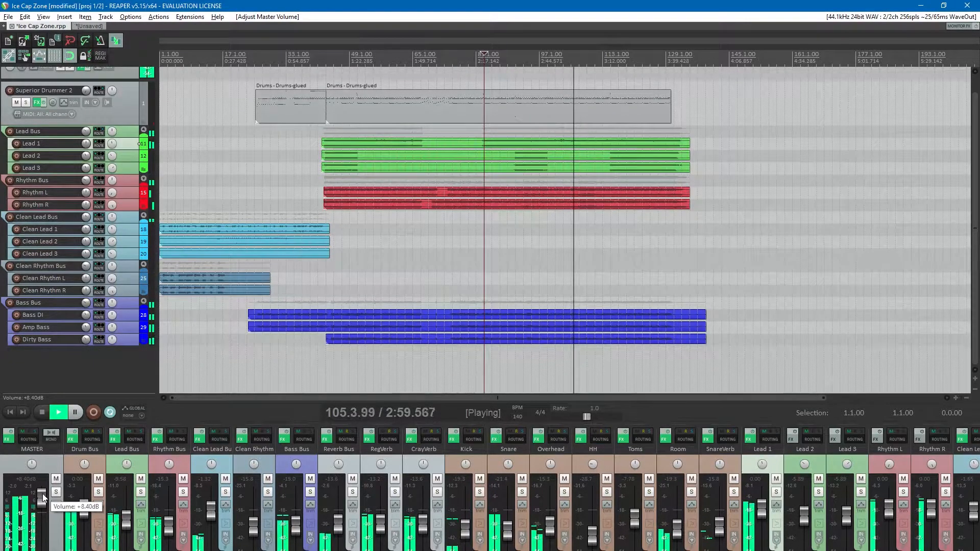
{"action": "key", "text": "space"}
{"action": "key", "text": "ctrl+s"}
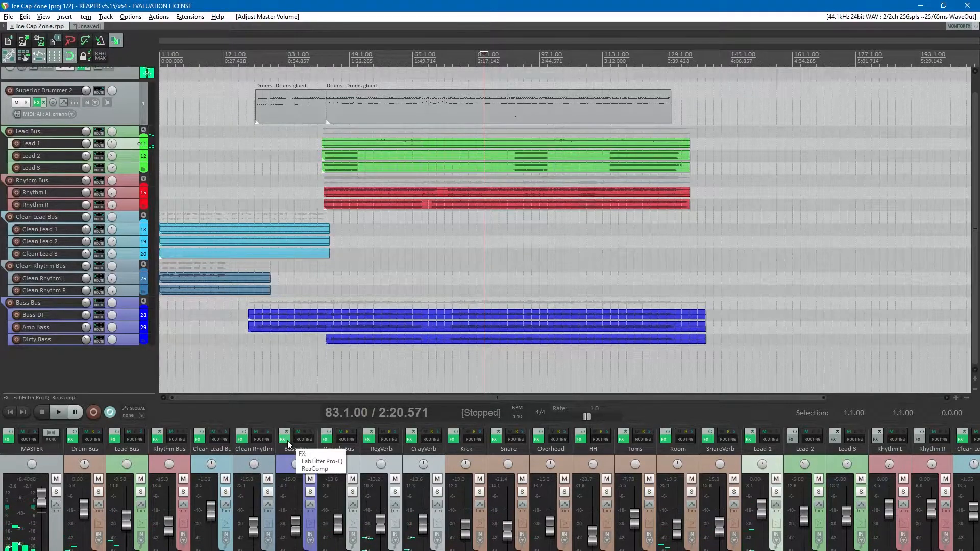
- Add a receive from the Kick track to the Bass Bus on new channels 3/4, and save the project
{"action": "left_click", "coordinate": [300, 439]}
{"action": "left_click", "coordinate": [435, 182]}
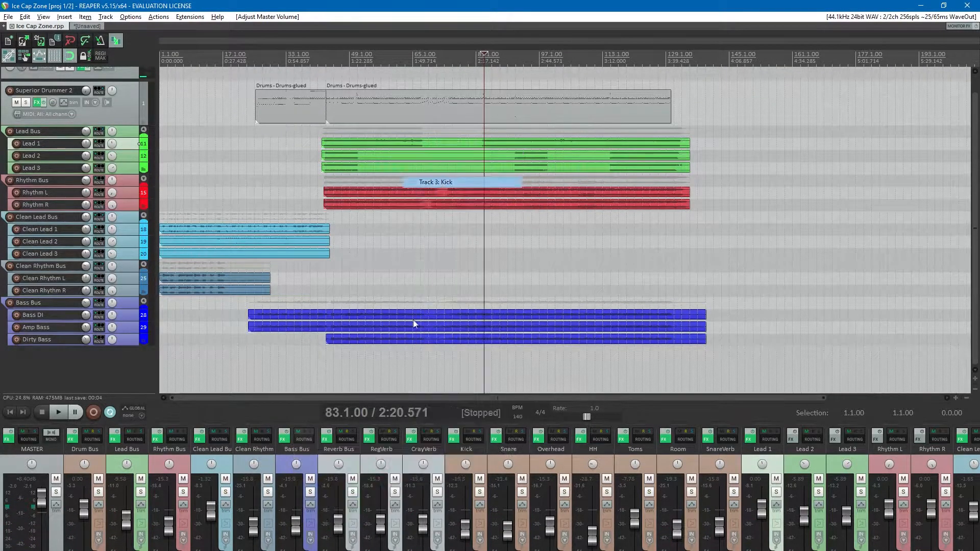
{"action": "left_click", "coordinate": [303, 440]}
{"action": "left_click", "coordinate": [546, 540]}
{"action": "mouse_move", "coordinate": [576, 542]}
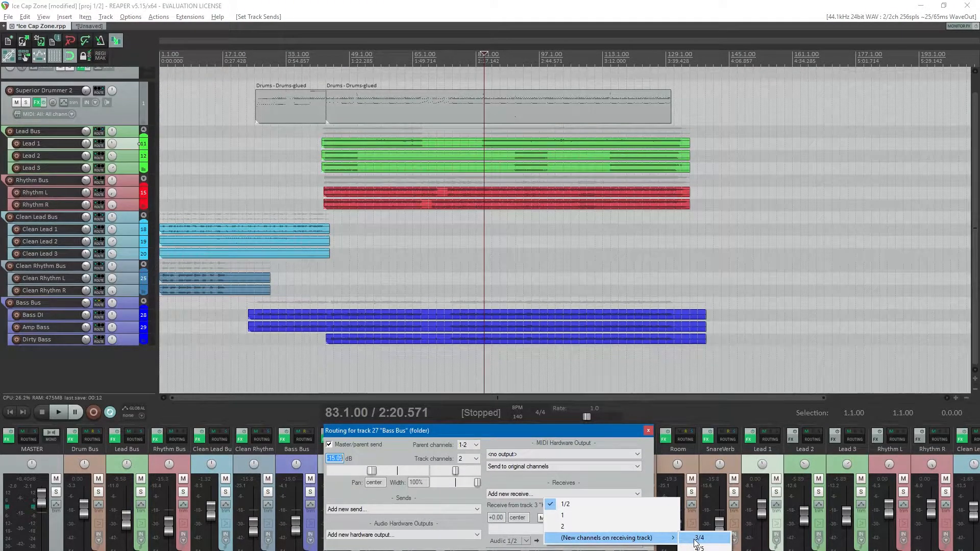
{"action": "left_click", "coordinate": [697, 538]}
{"action": "left_click", "coordinate": [648, 431]}
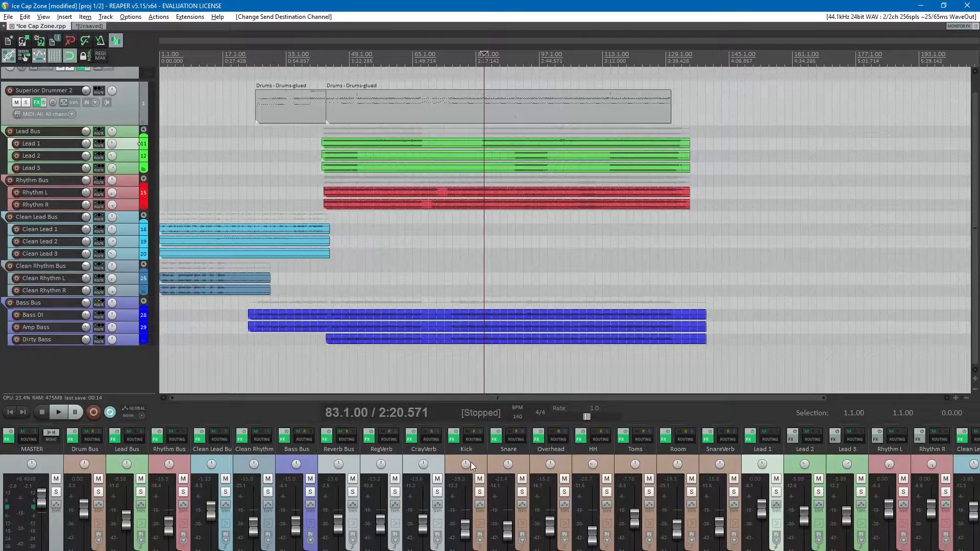
{"action": "key", "text": "ctrl+s"}
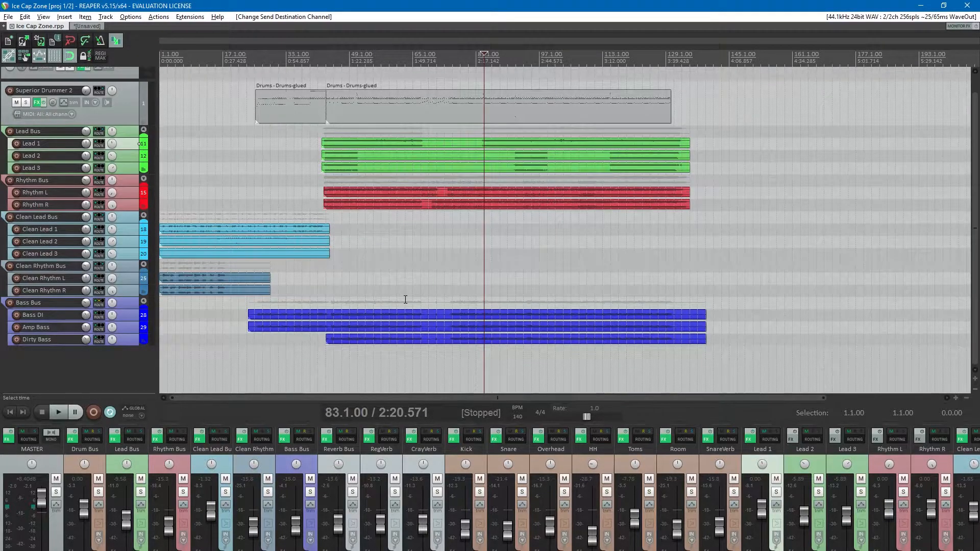
- Add the FabFilter Pro-C (SC) compressor to the Bass Bus
{"action": "left_click", "coordinate": [287, 438]}
{"action": "left_click", "coordinate": [470, 118]}
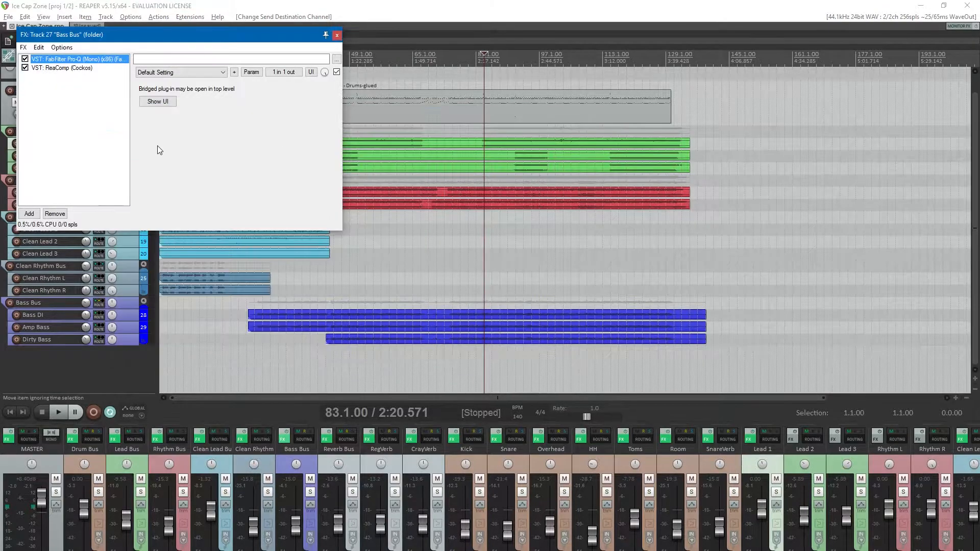
{"action": "left_click", "coordinate": [29, 214]}
{"action": "type", "text": "s"}
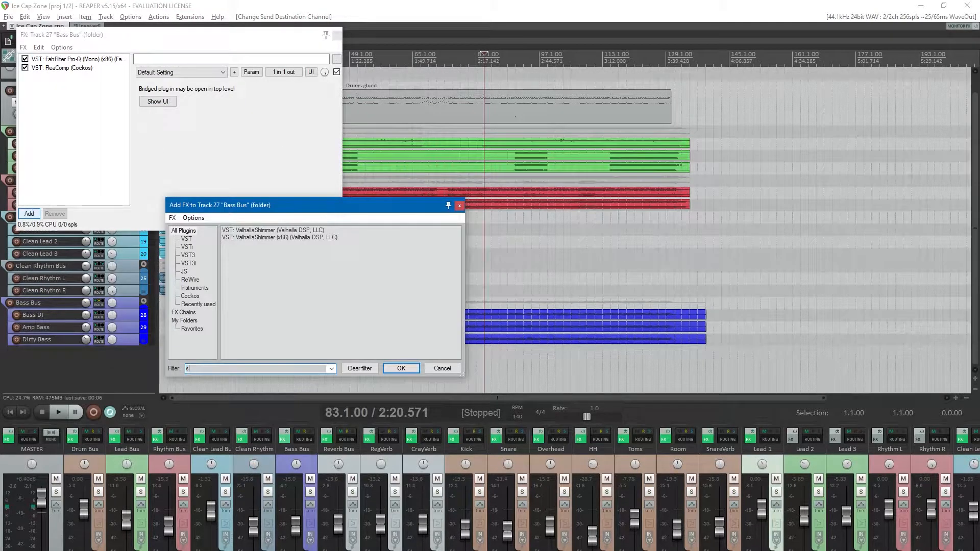
{"action": "type", "text": "c"}
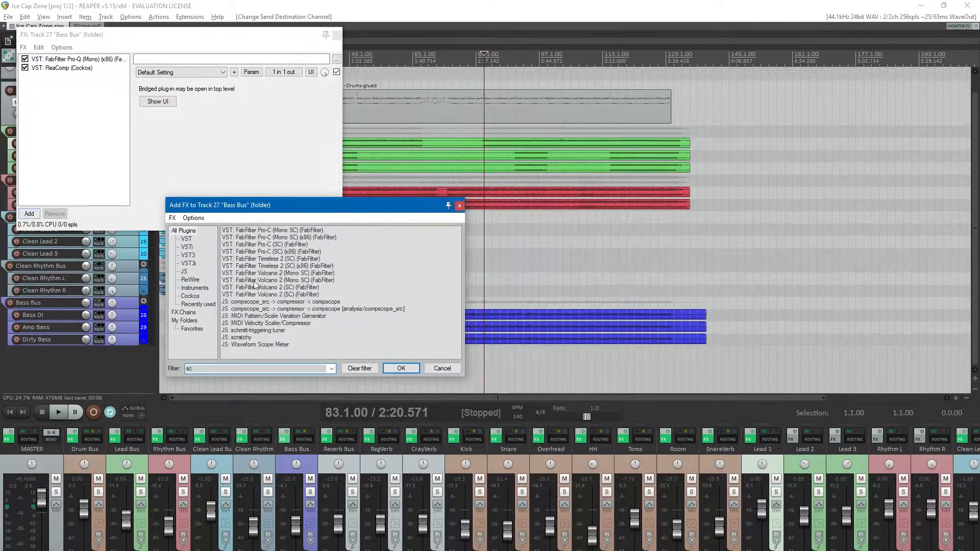
{"action": "double_click", "coordinate": [271, 245]}
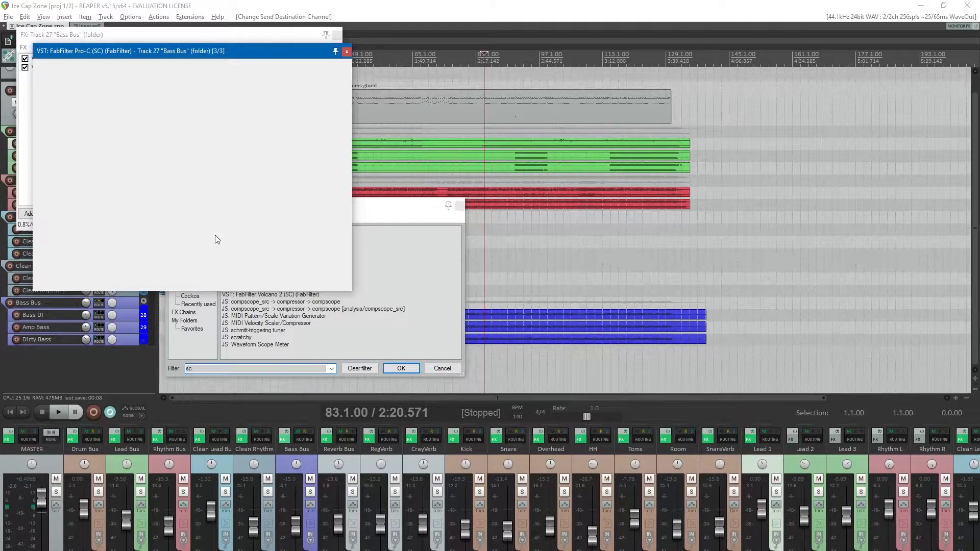
- Set the Bass Bus Pro-C to expert mode with an external mid/side side chain, and lower its threshold
{"action": "left_click", "coordinate": [62, 99]}
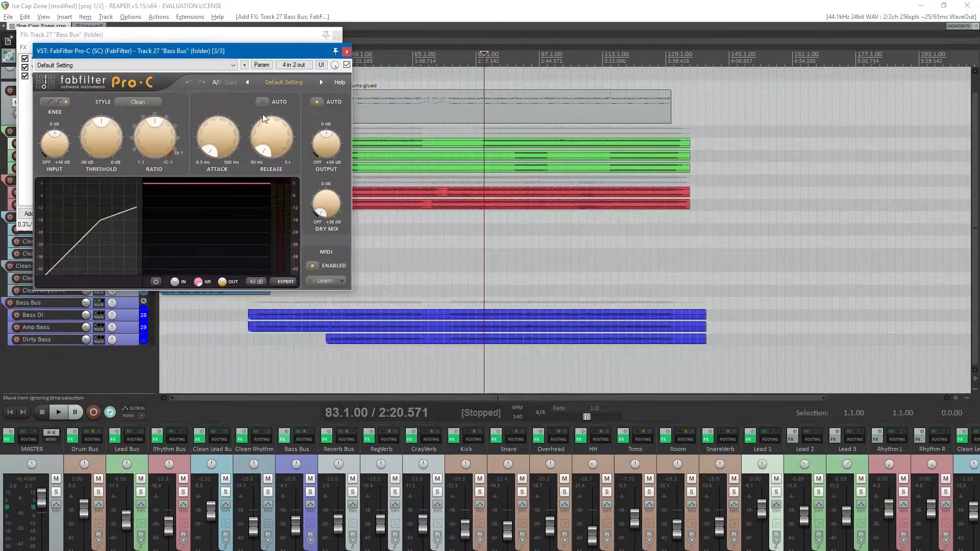
{"action": "left_click", "coordinate": [284, 280]}
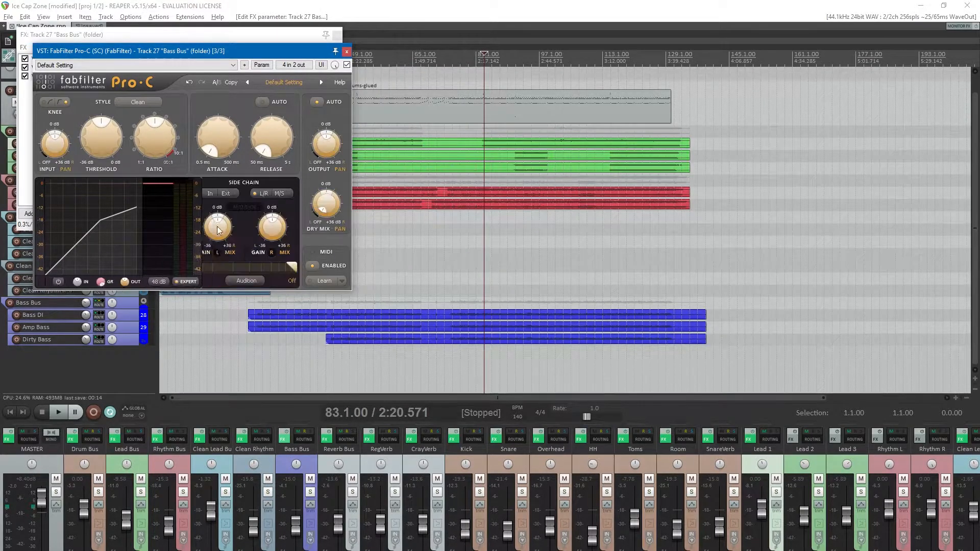
{"action": "left_click", "coordinate": [230, 194]}
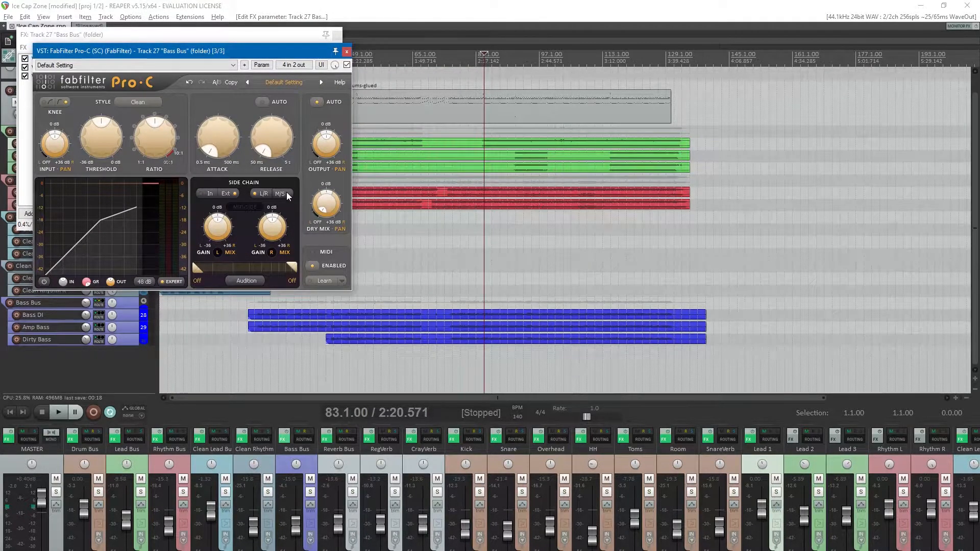
{"action": "left_click", "coordinate": [285, 194]}
{"action": "left_click_drag", "start_coordinate": [102, 183], "coordinate": [100, 241]}
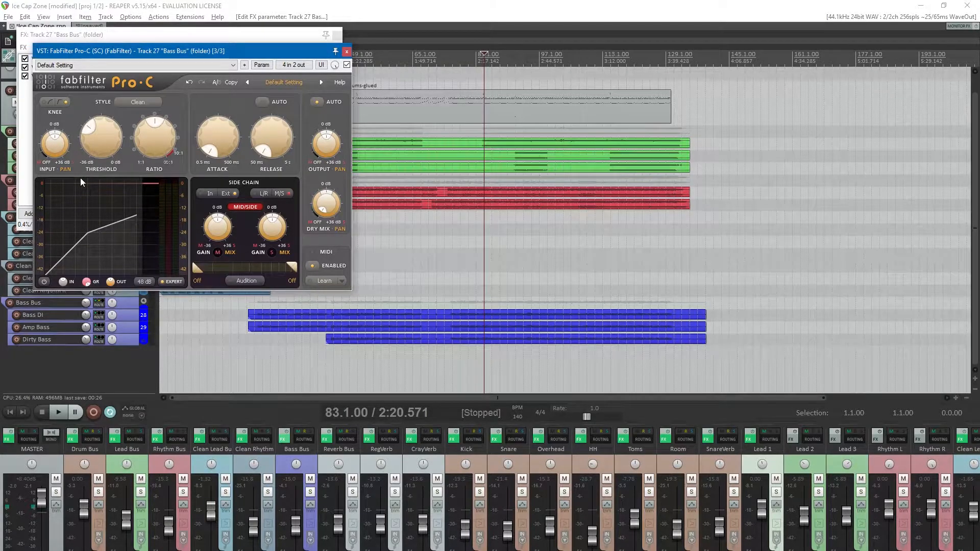
- Play the song from bar 75, and set the upper cutoff of Pro-C's side-chain filter to 1.997 kHz
{"action": "left_click_drag", "start_coordinate": [215, 49], "coordinate": [253, 96]}
{"action": "left_click", "coordinate": [453, 235]}
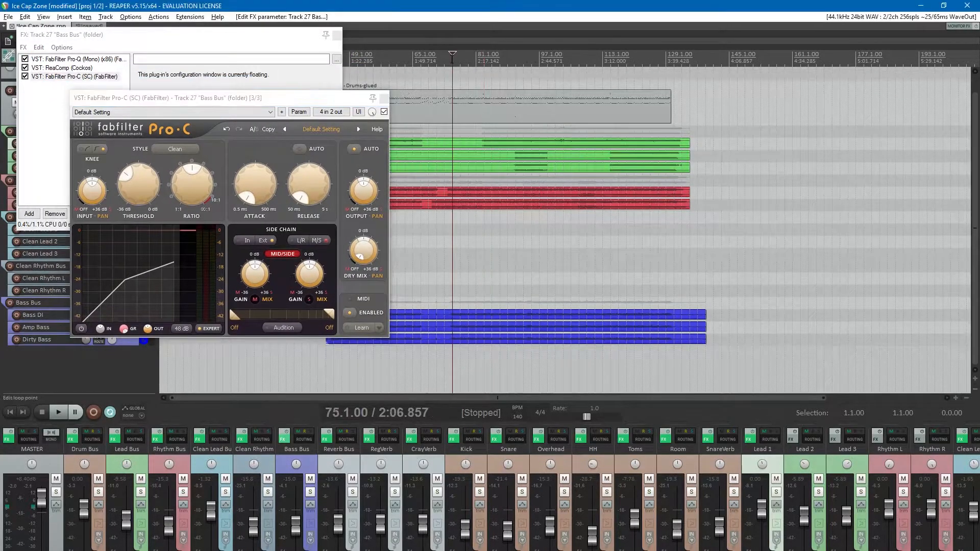
{"action": "key", "text": "space"}
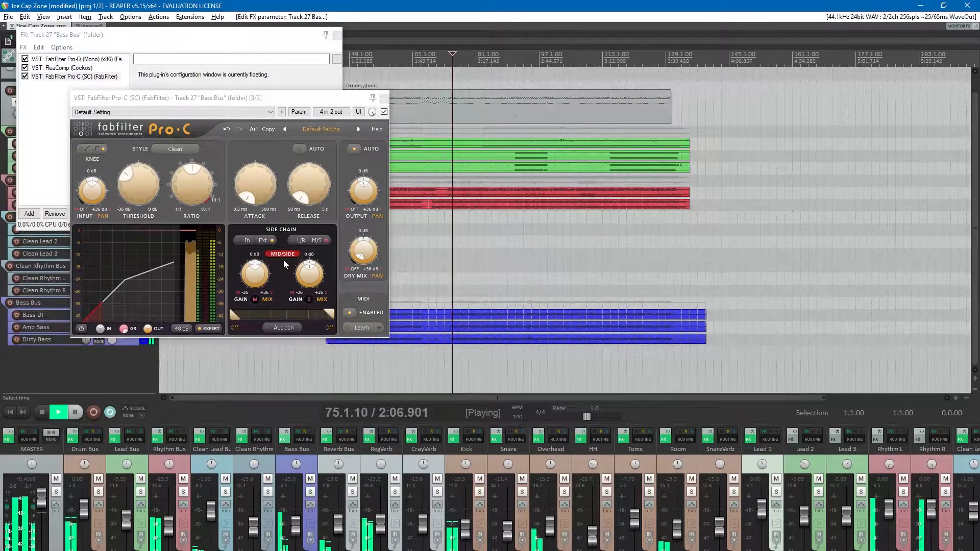
{"action": "left_click", "coordinate": [324, 314]}
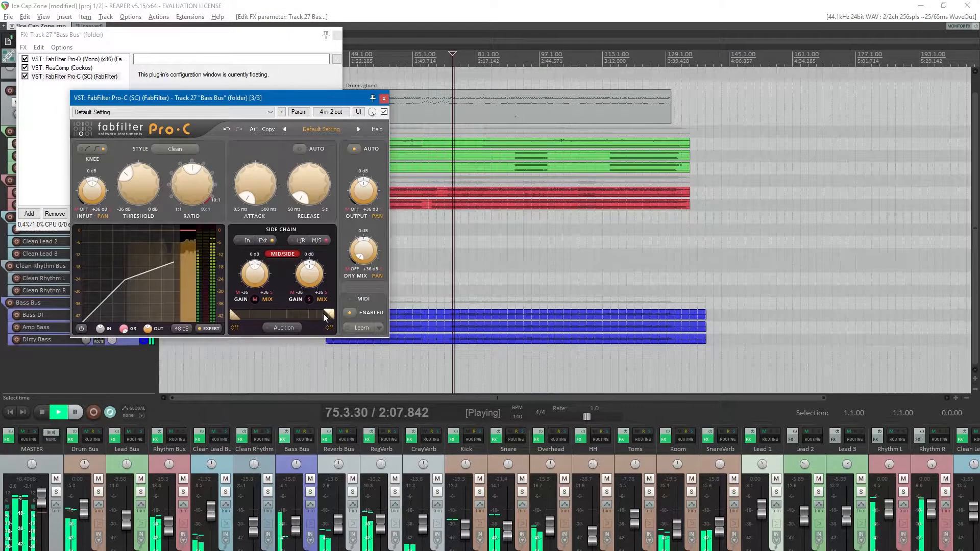
{"action": "left_click_drag", "start_coordinate": [326, 316], "coordinate": [300, 315]}
- Lower Pro-C's threshold further, raise its ratio, turn off automatic output gain, and try the side-chain side level
{"action": "left_click_drag", "start_coordinate": [130, 177], "coordinate": [129, 188]}
{"action": "left_click_drag", "start_coordinate": [182, 182], "coordinate": [182, 169]}
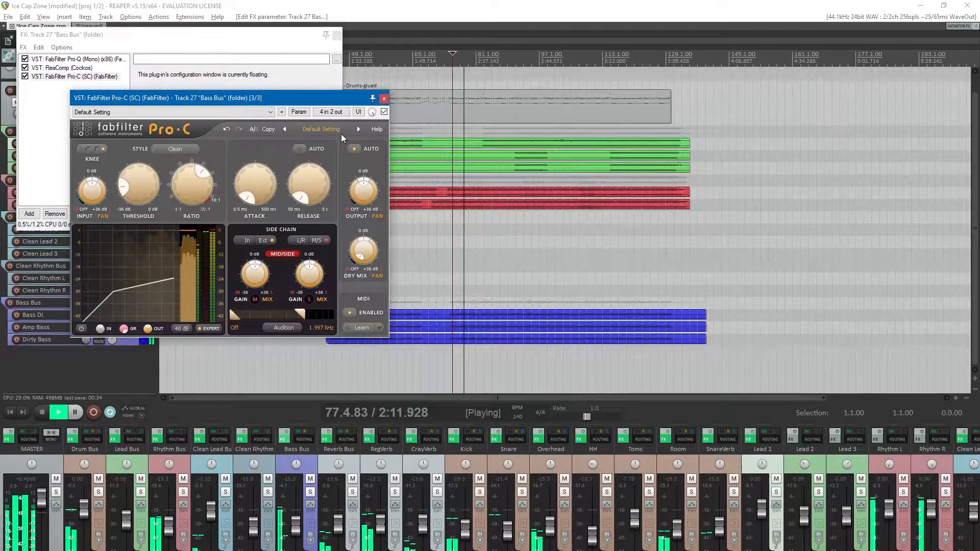
{"action": "left_click", "coordinate": [354, 148]}
{"action": "left_click_drag", "start_coordinate": [124, 186], "coordinate": [125, 195]}
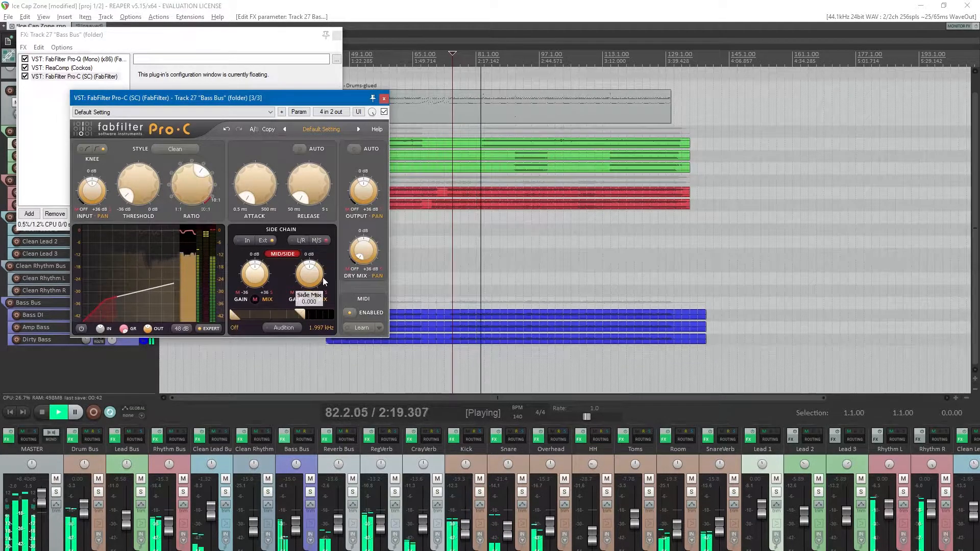
{"action": "left_click_drag", "start_coordinate": [302, 268], "coordinate": [300, 276]}
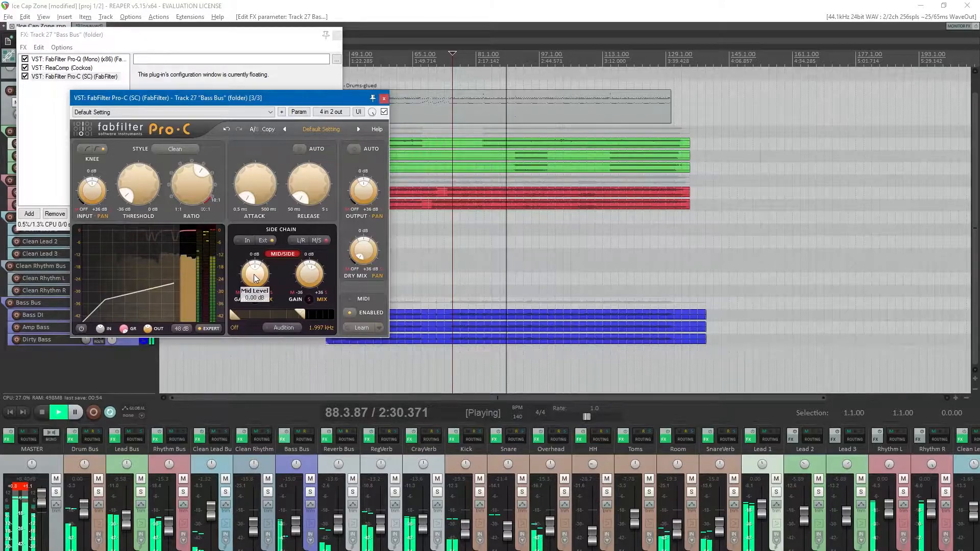
- Play the drums and bass from bar 91, lower Pro-C's threshold slightly, and set the Bass Bus volume to about -14 dB
{"action": "mouse_move", "coordinate": [256, 270]}
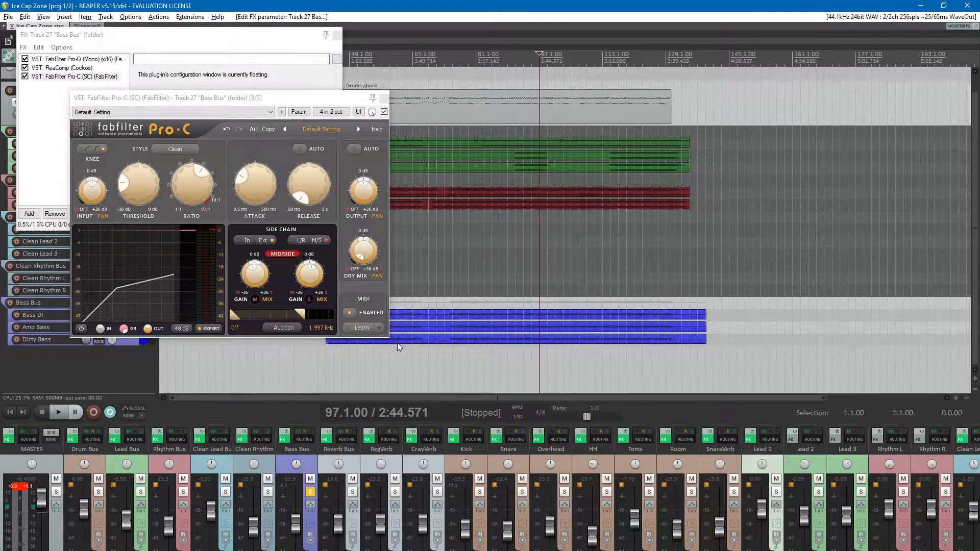
{"action": "mouse_move", "coordinate": [308, 289]}
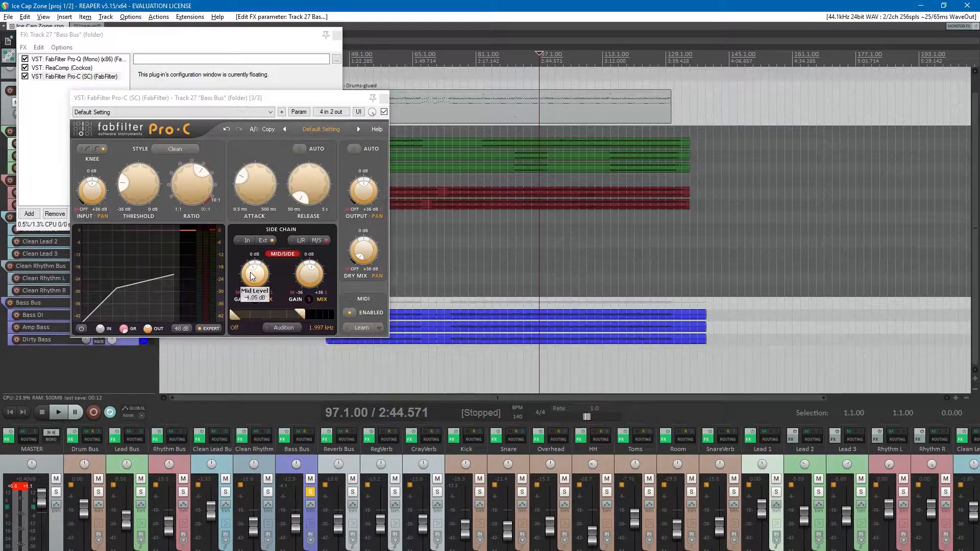
{"action": "mouse_move", "coordinate": [252, 275]}
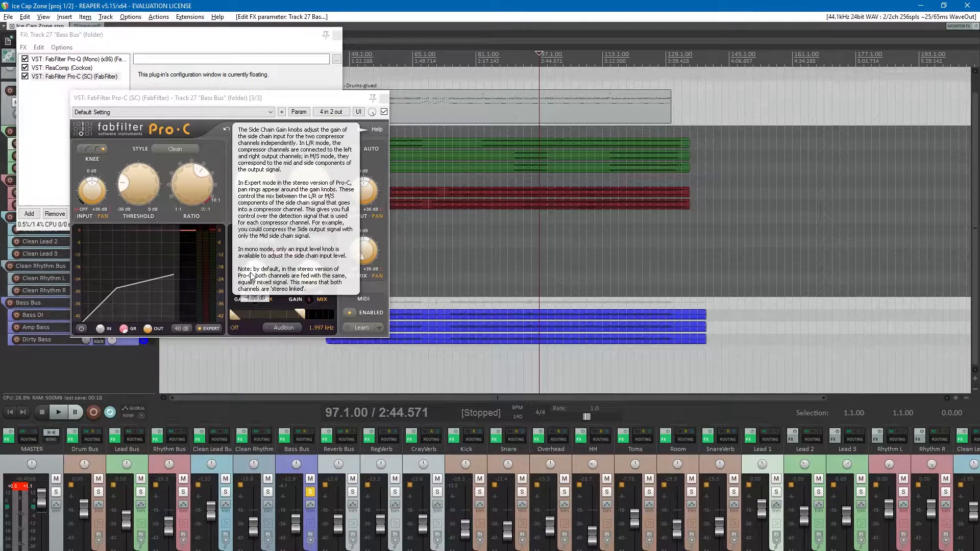
{"action": "left_click", "coordinate": [516, 57]}
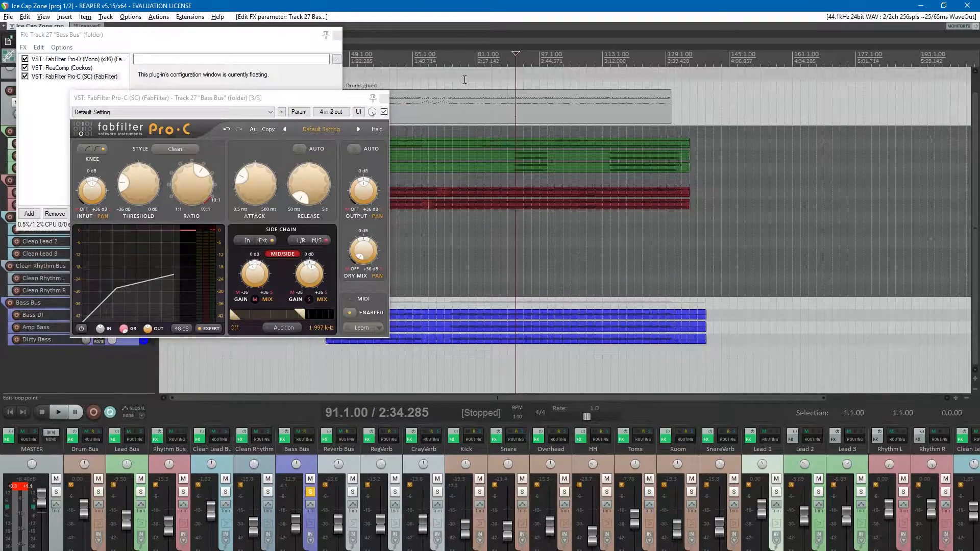
{"action": "key", "text": "space"}
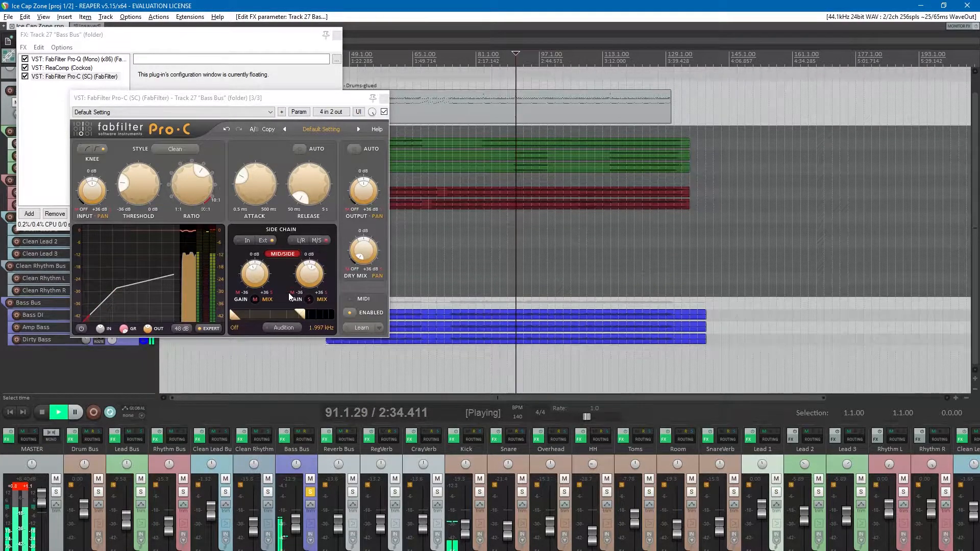
{"action": "left_click_drag", "start_coordinate": [125, 186], "coordinate": [125, 195]}
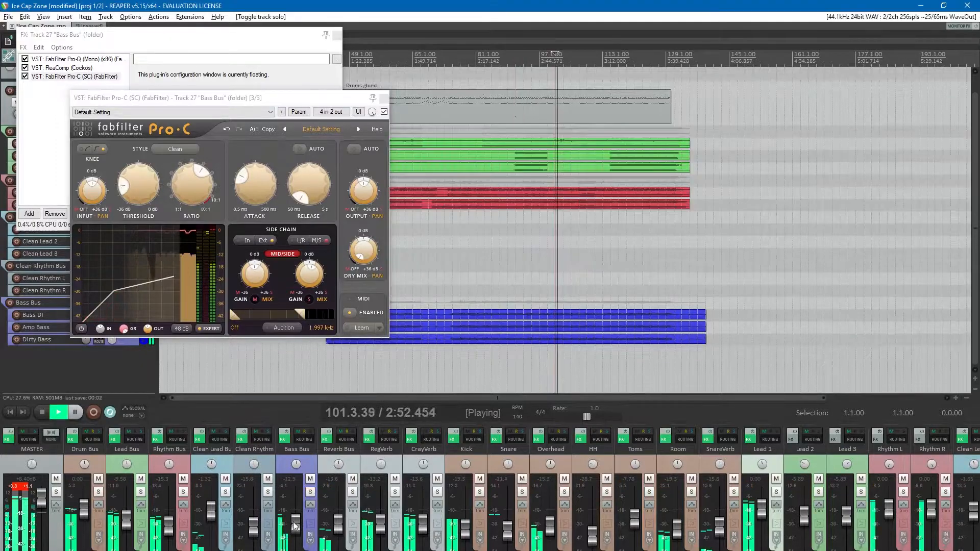
{"action": "left_click_drag", "start_coordinate": [295, 524], "coordinate": [295, 526]}
- Clear the master track's clip indicator and re-enable its bypassed FabFilter Pro-L limiter
{"action": "left_click", "coordinate": [23, 494]}
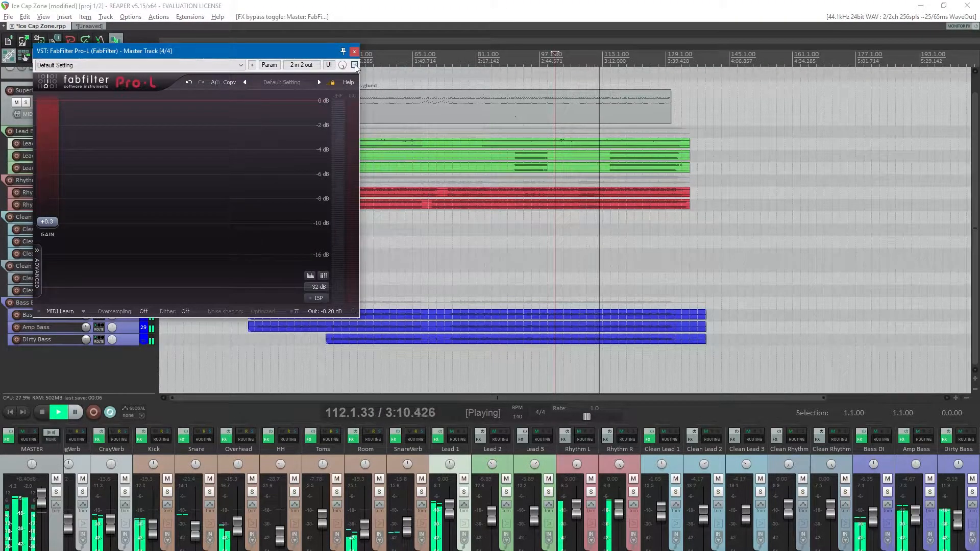
{"action": "left_click", "coordinate": [355, 65]}
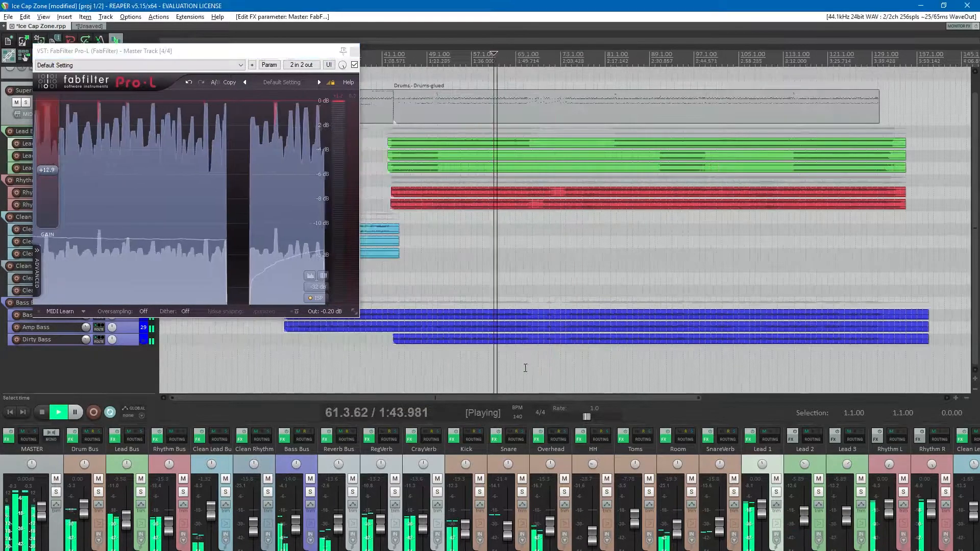
- Return the playback cursor to the start of the project, with the whole arrangement in view
{"action": "left_click", "coordinate": [525, 368]}
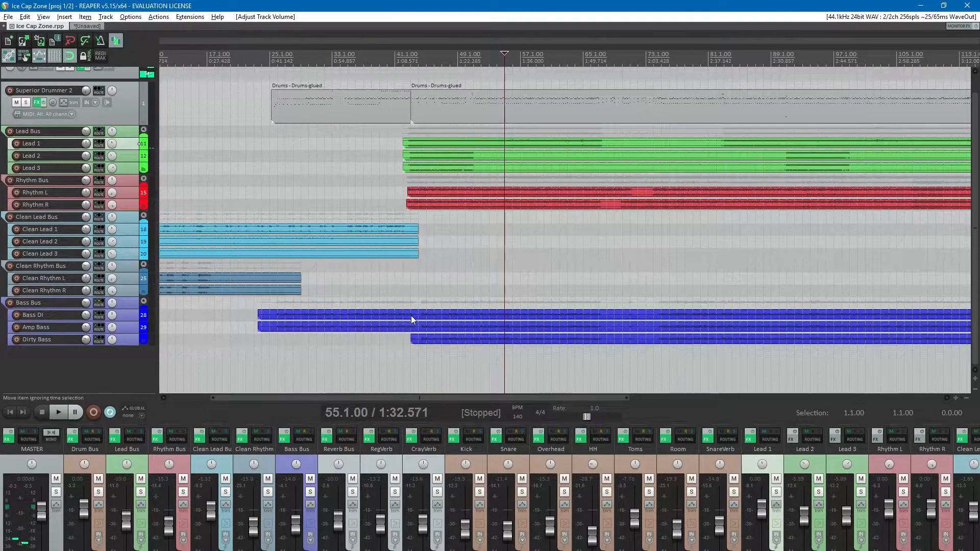
{"action": "scroll", "coordinate": [411, 317], "scroll_direction": "down", "scroll_amount": 3}
{"action": "left_click", "coordinate": [11, 414]}
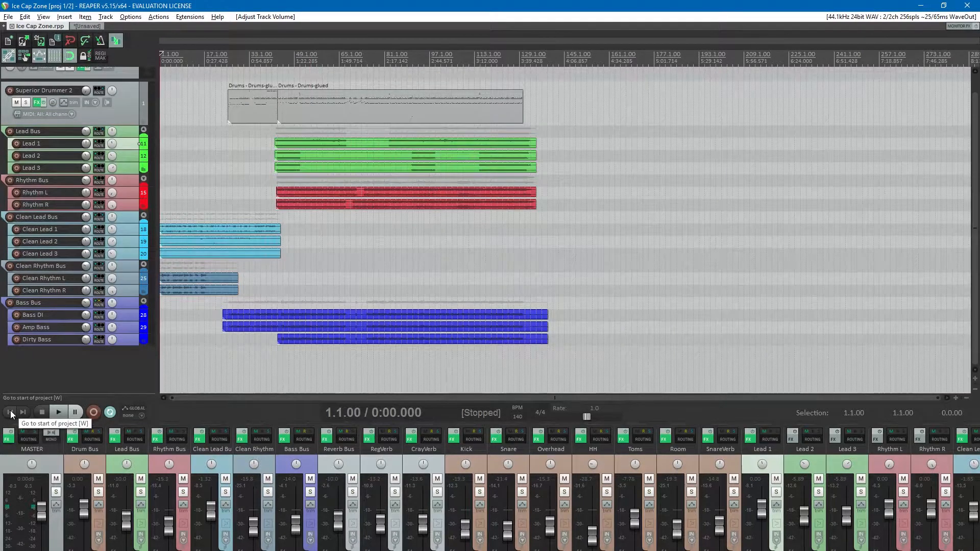